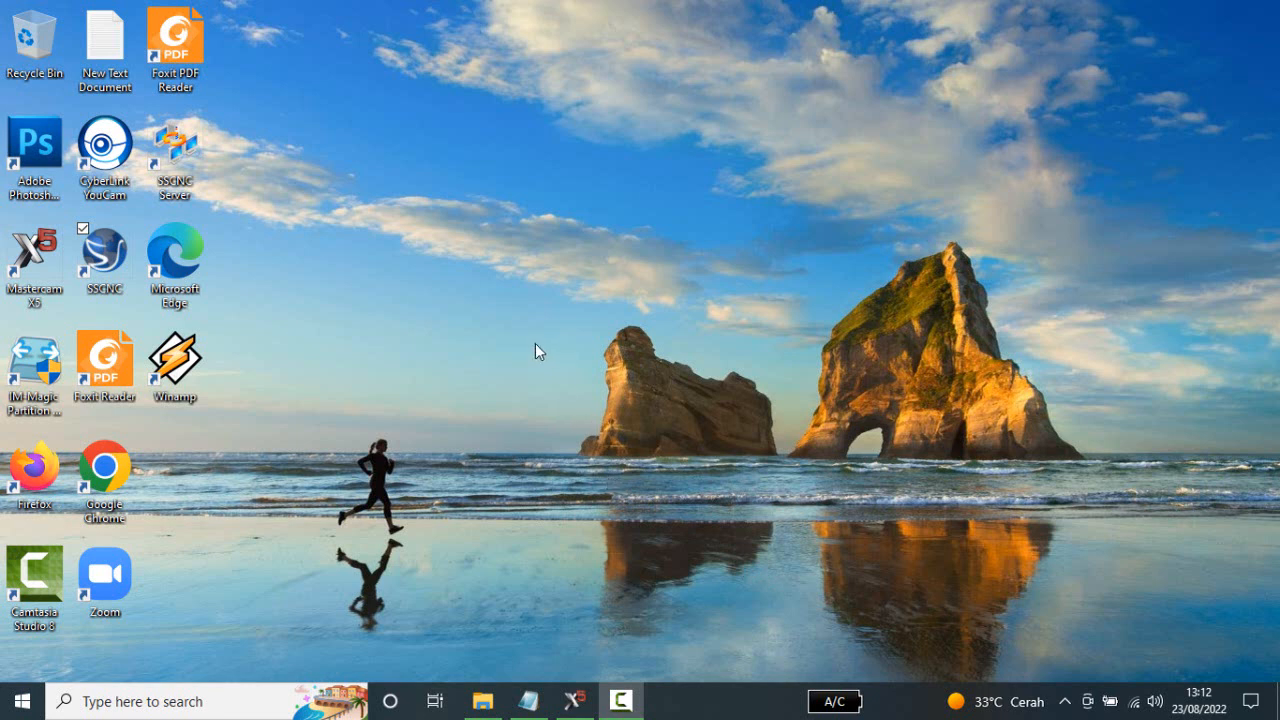
Switch to Mastercam, verify the selected milling operations with tool-based colour changes enabled, and run the simulation through to the end.
left_click(574, 703)
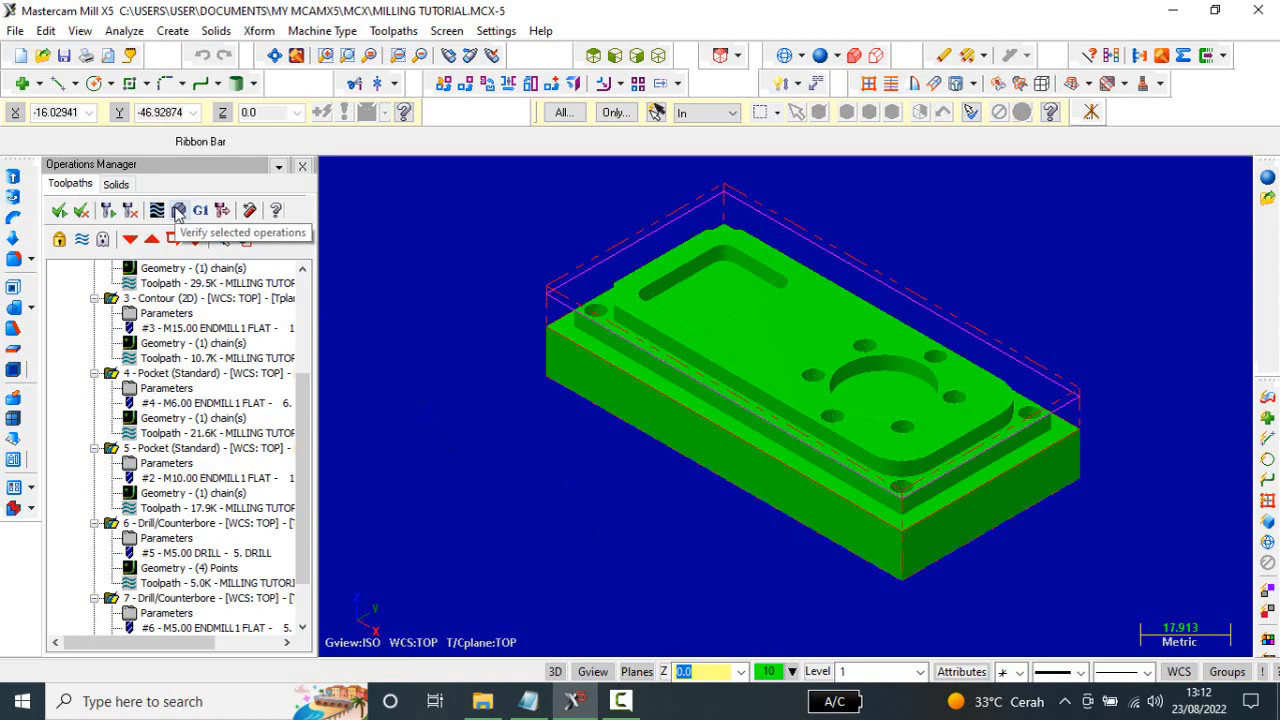
left_click(178, 212)
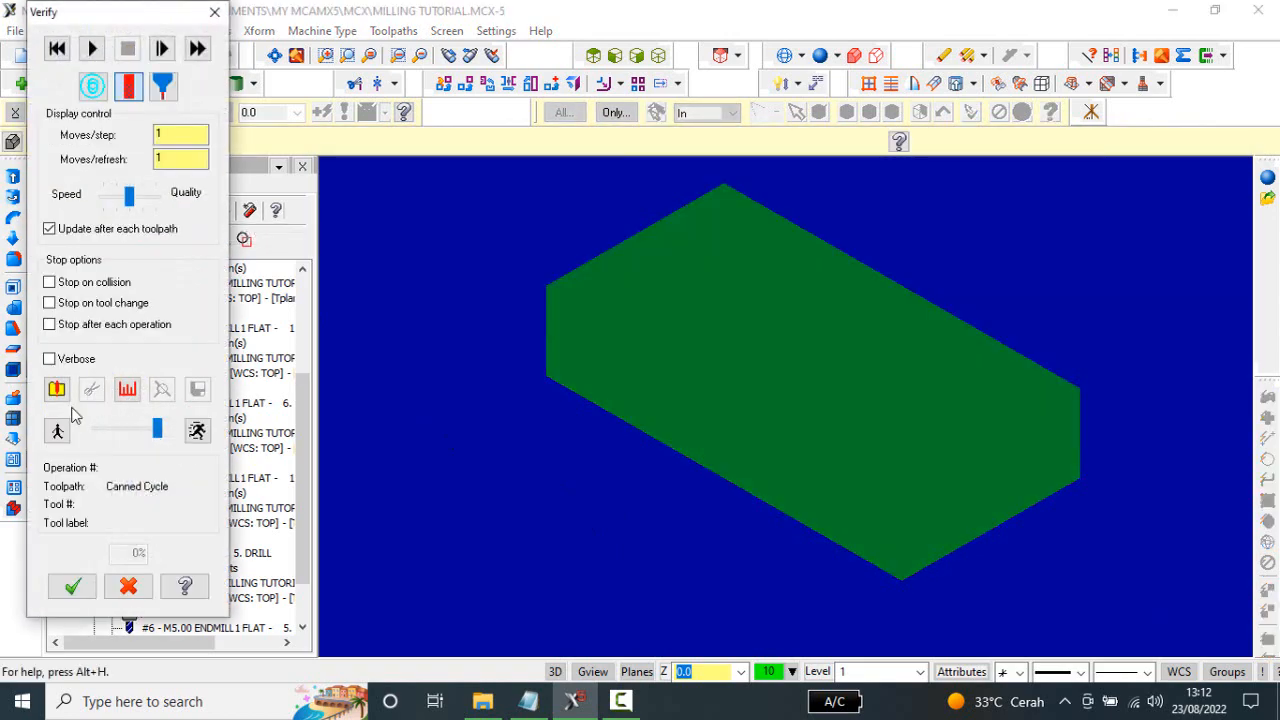
left_click(57, 390)
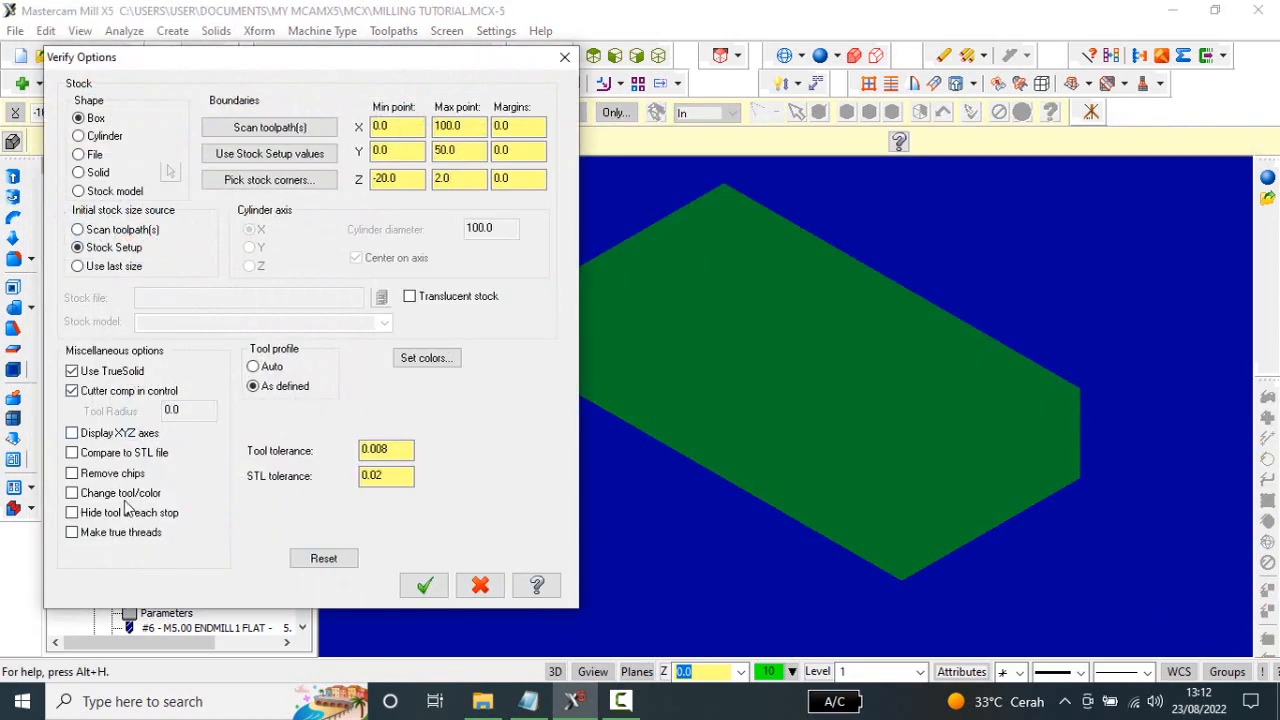
left_click(134, 493)
left_click(424, 585)
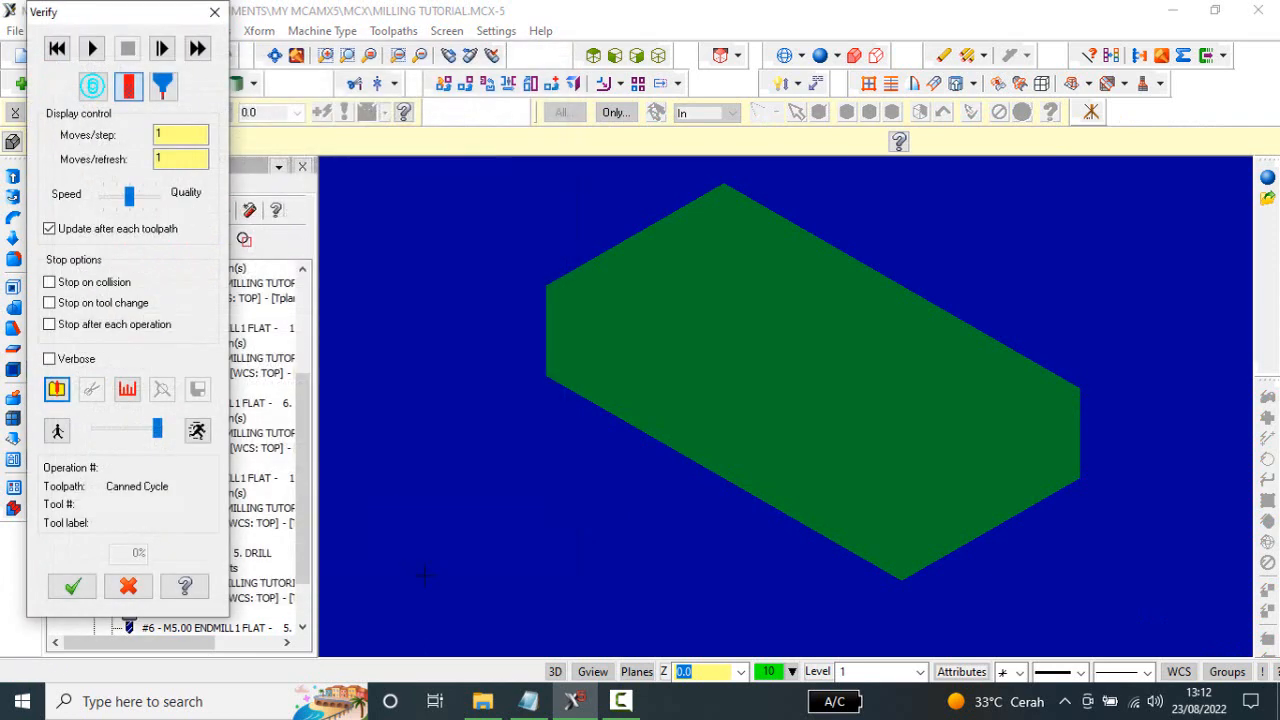
left_click(92, 48)
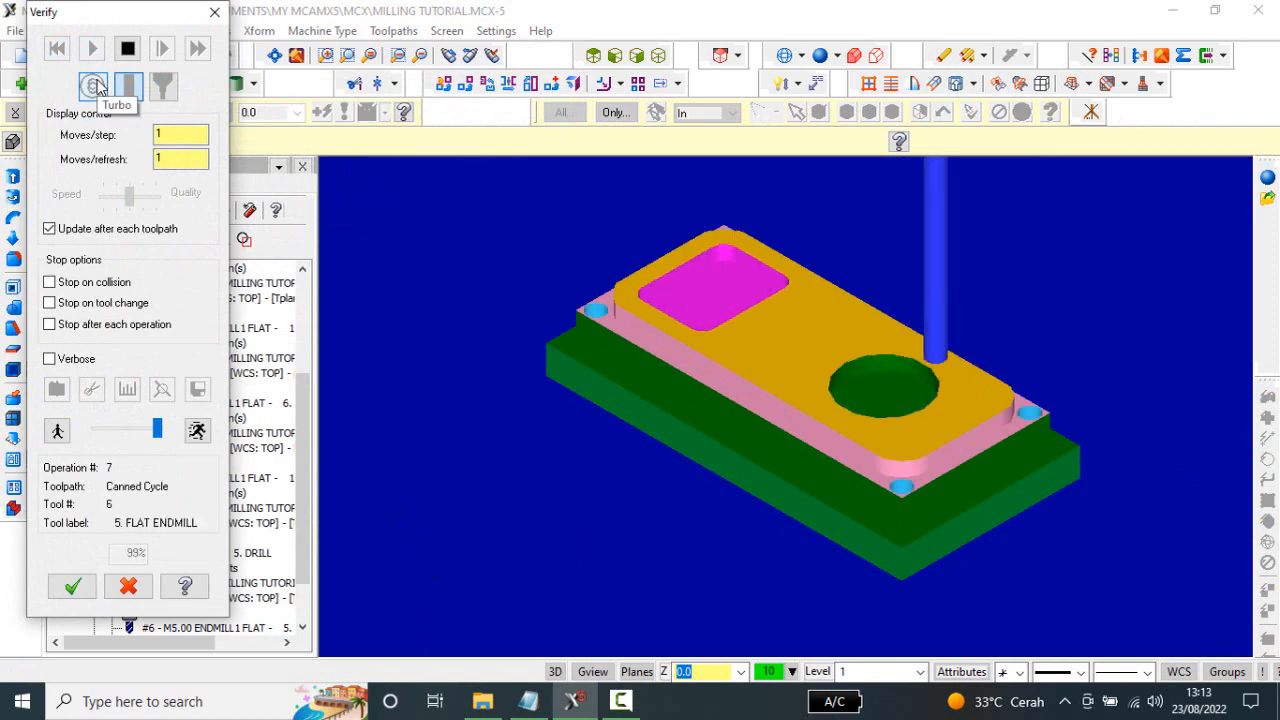
left_click(72, 586)
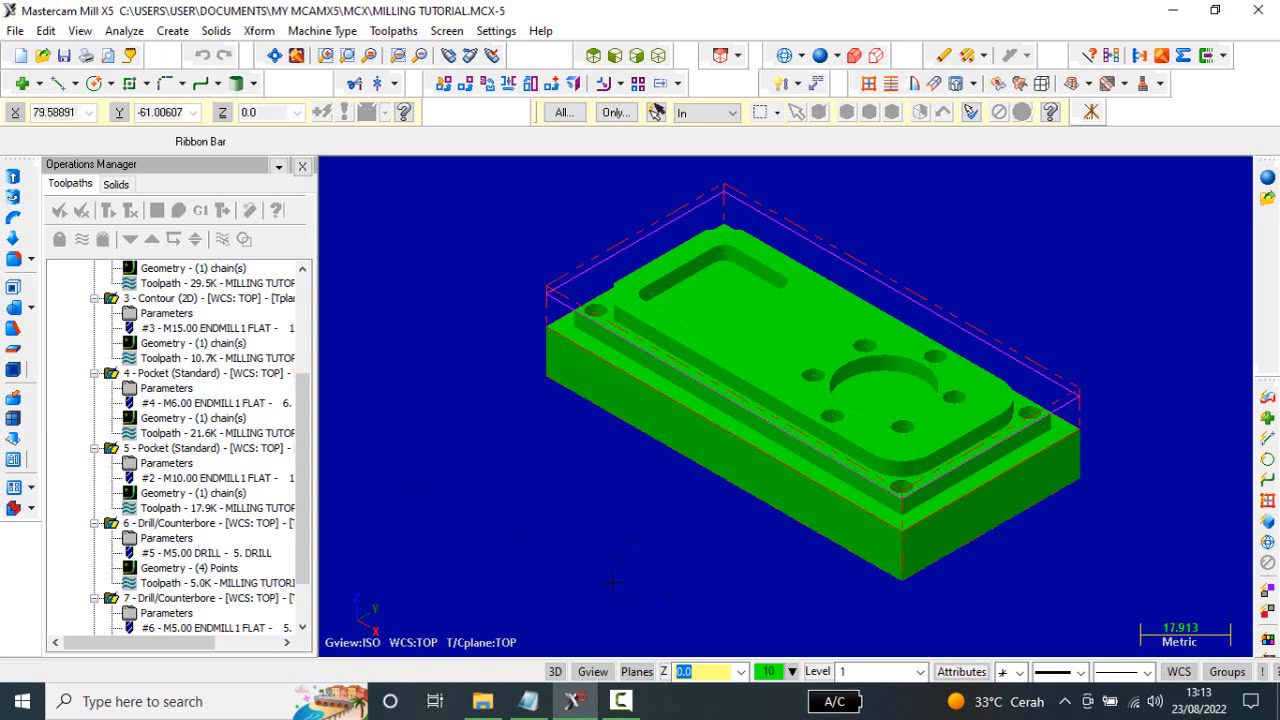
Switch to Notepad, review the MILLING TUTORIAL NC code from the tool list through the first toolpaths, and return to Mastercam.
left_click(528, 701)
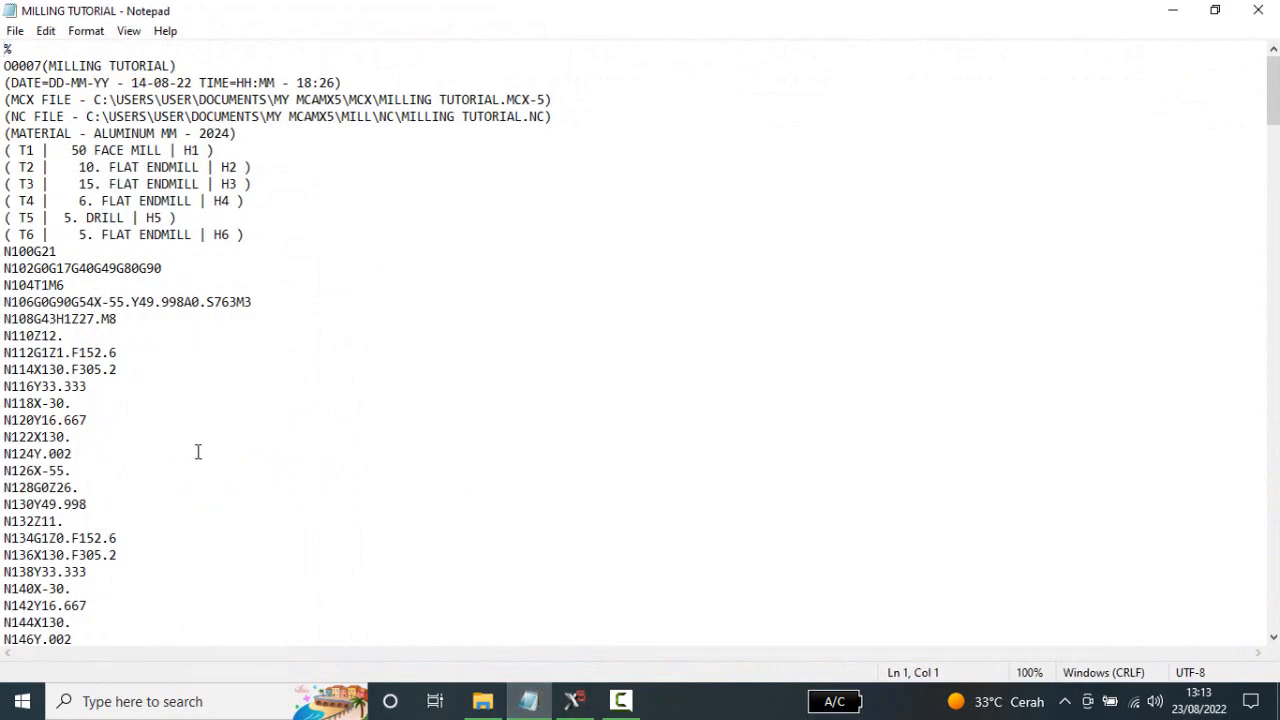
scroll(336, 437, "down", 7)
scroll(336, 437, "down", 3)
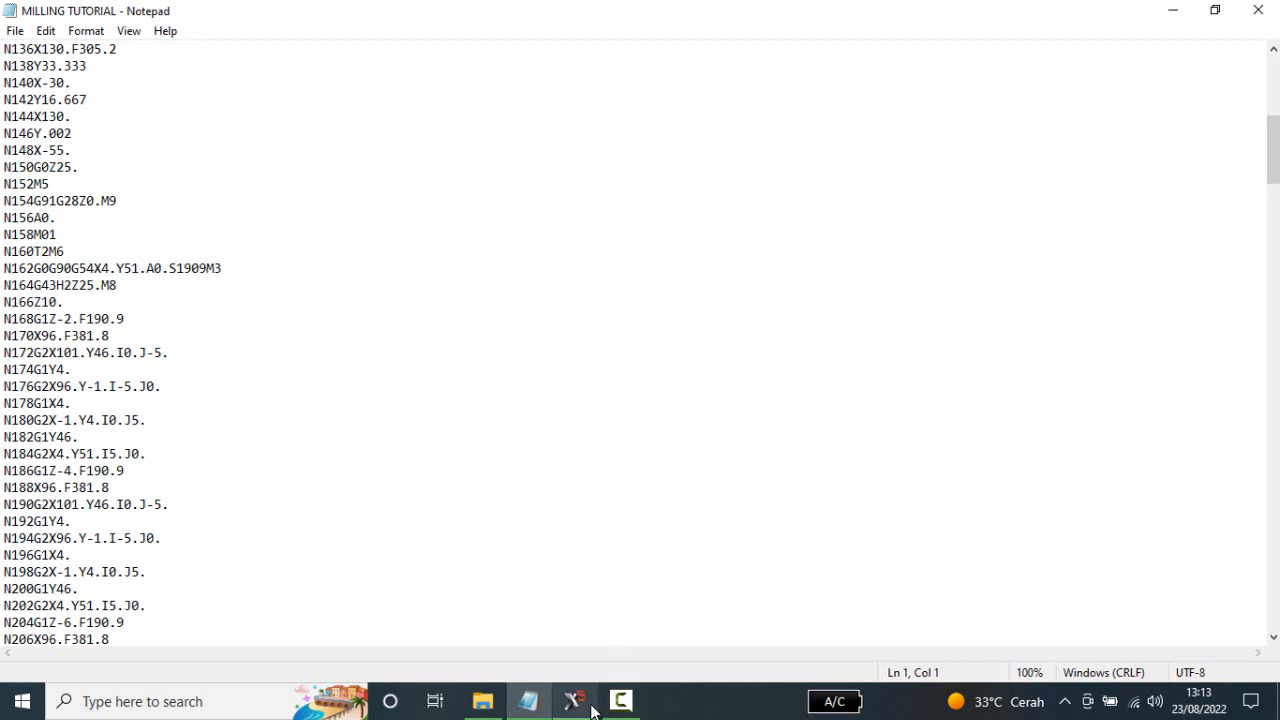
mouse_move(588, 708)
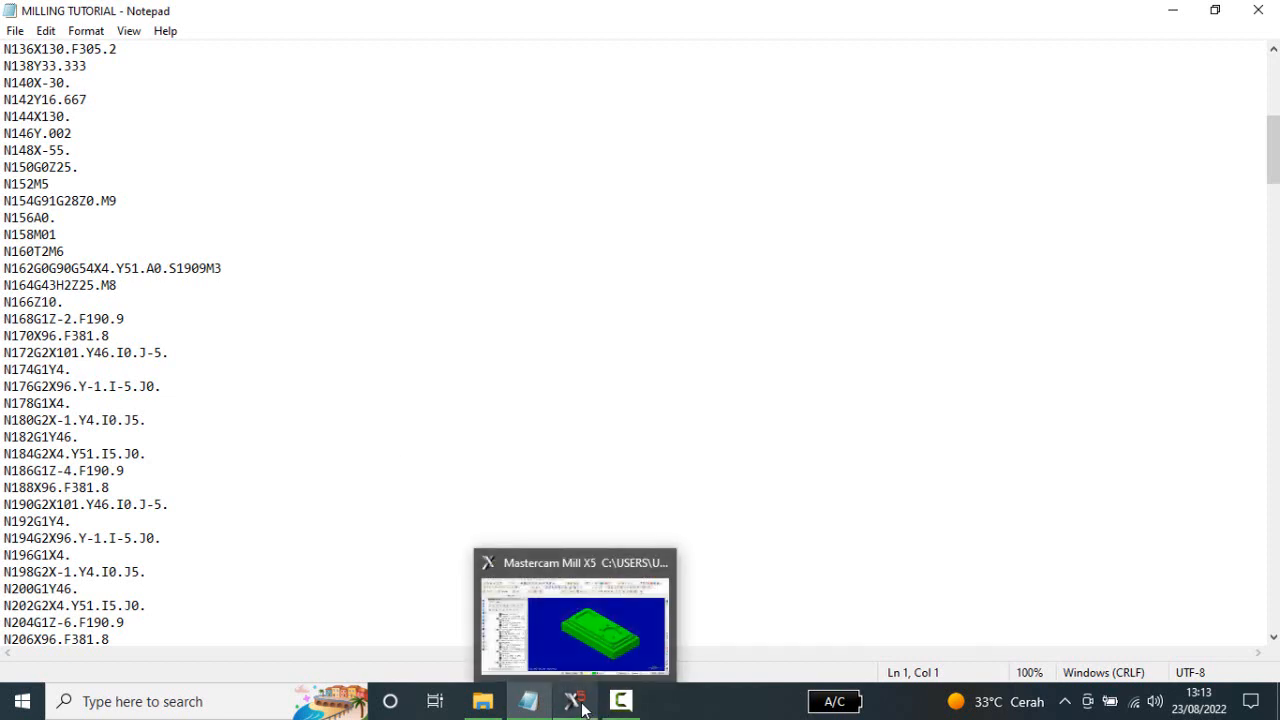
left_click(584, 708)
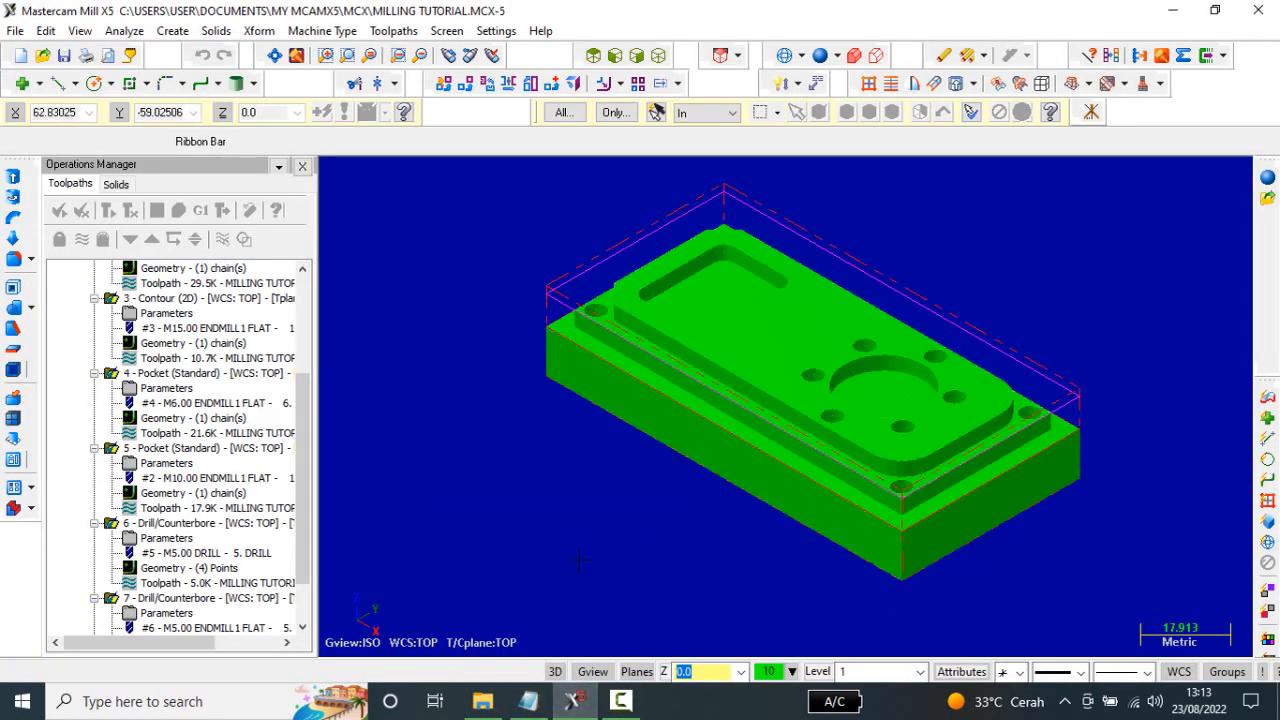
Minimize the Mastercam and Notepad windows and launch Swansoft CNC Simulation with the FANUC 0iM CNC system.
left_click(1172, 10)
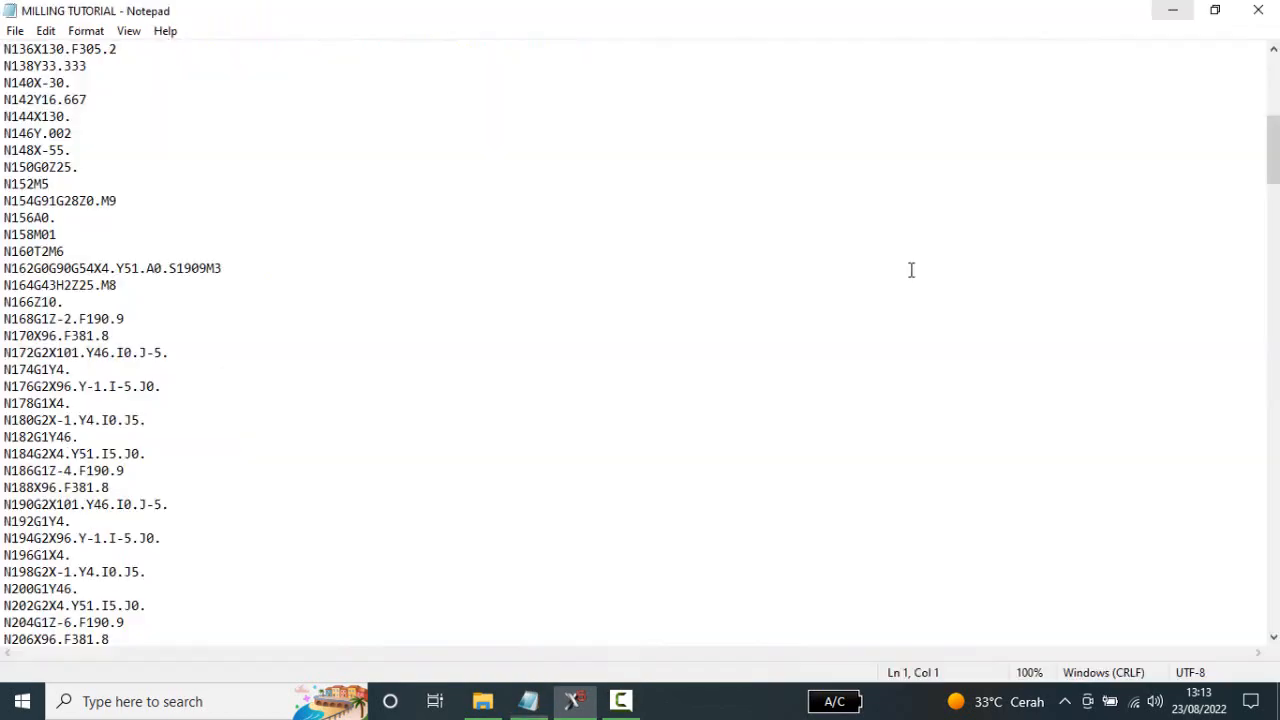
left_click(1172, 10)
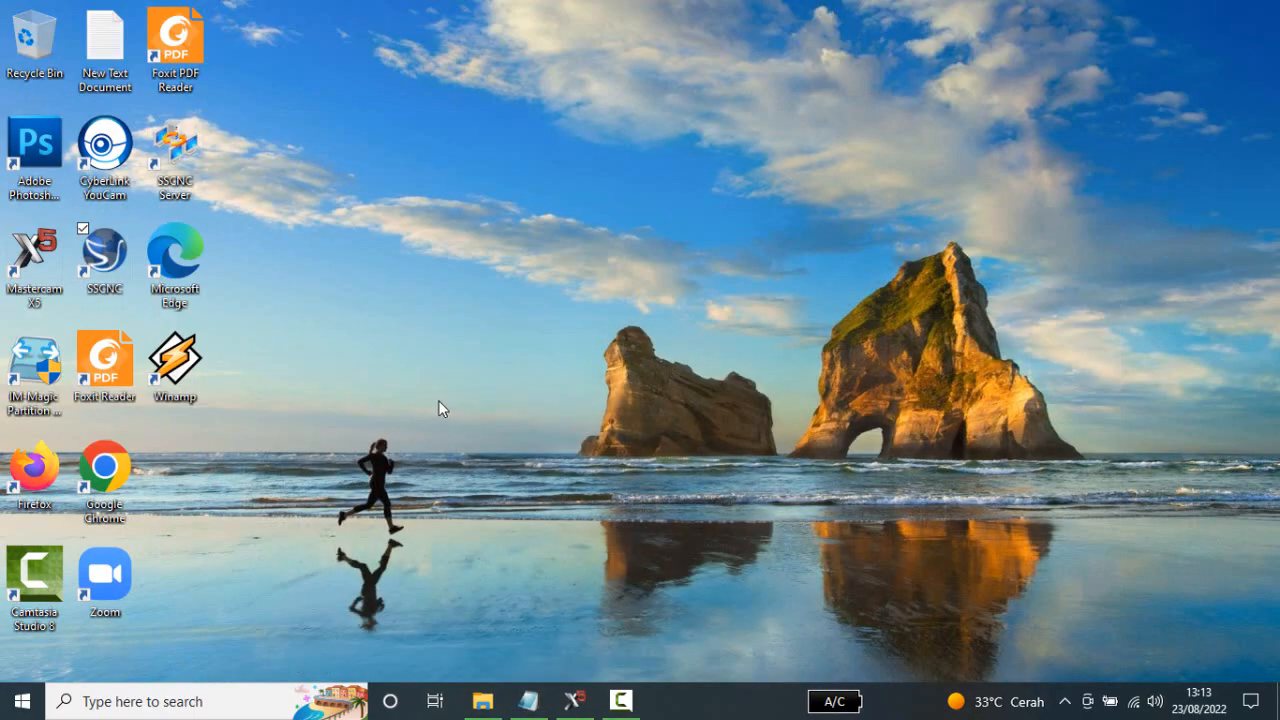
double_click(108, 256)
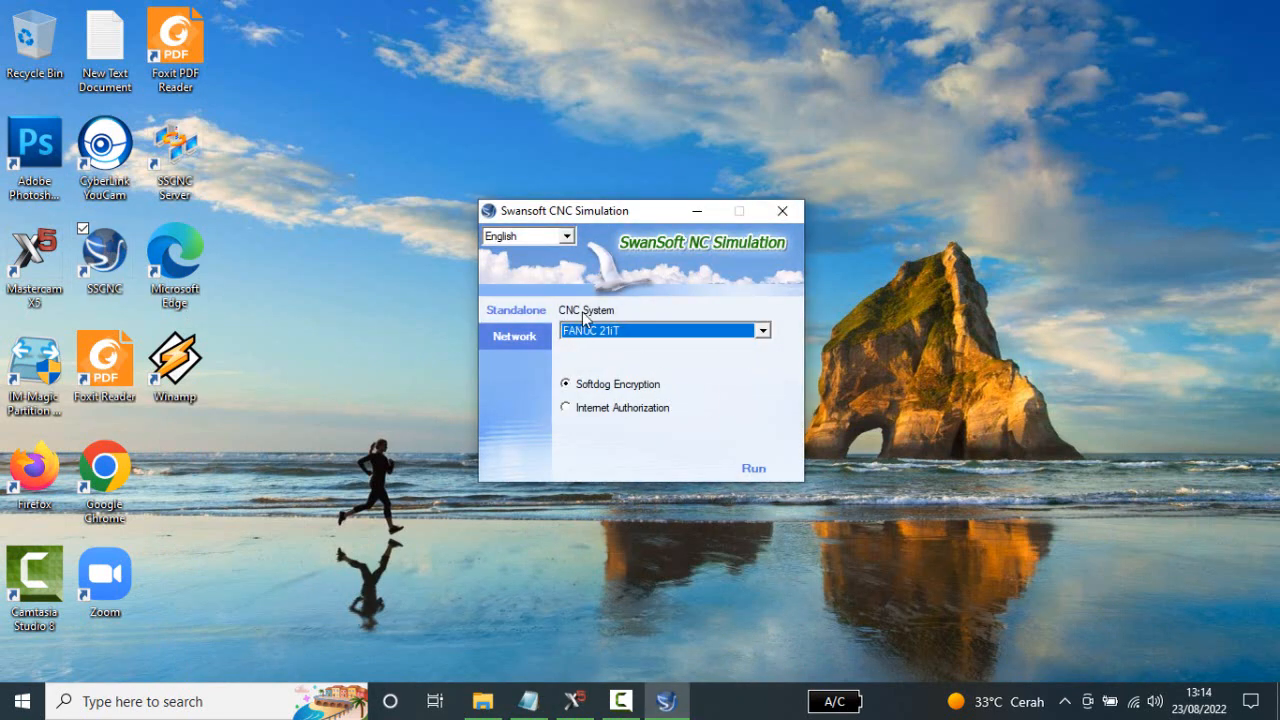
left_click(762, 331)
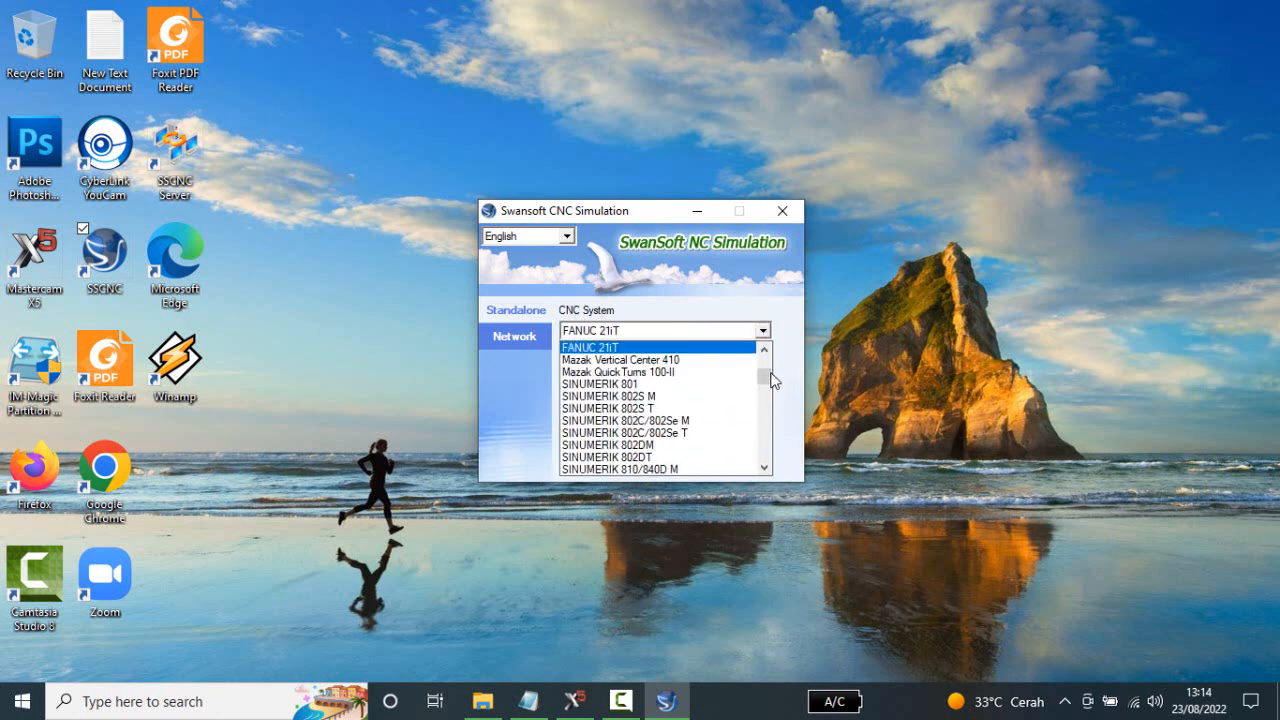
scroll(768, 373, "up", 3)
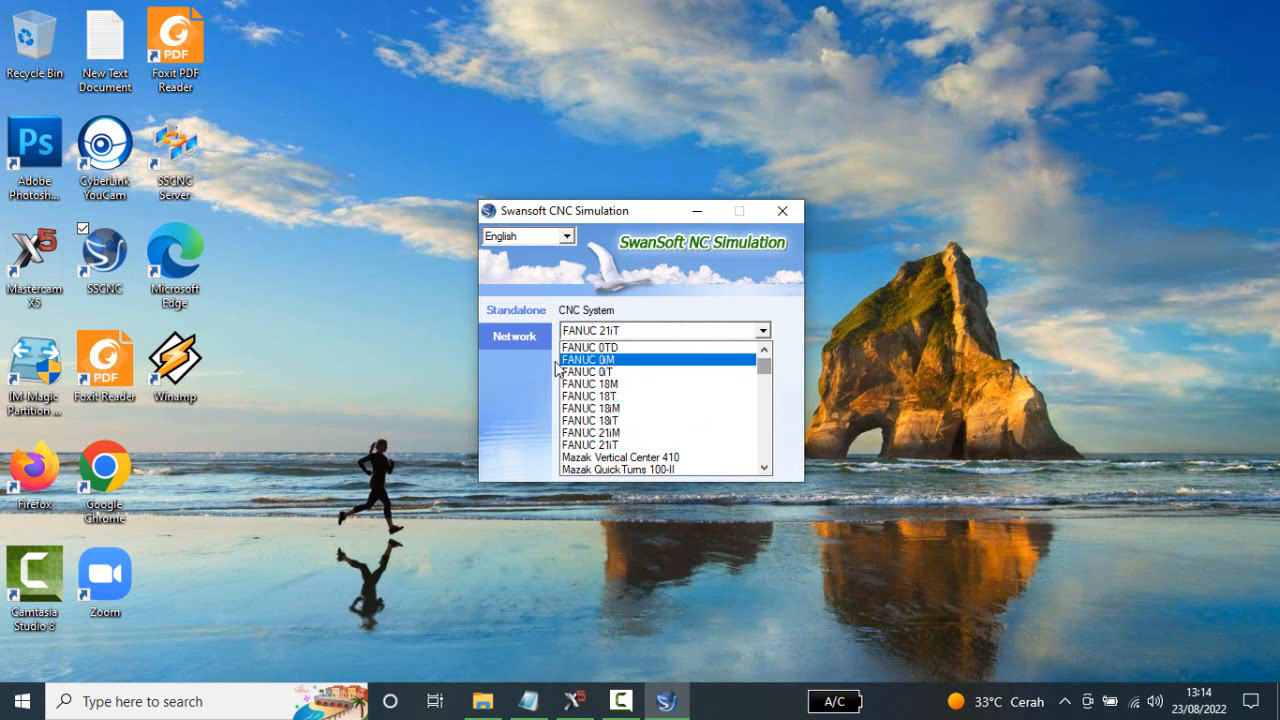
left_click(607, 360)
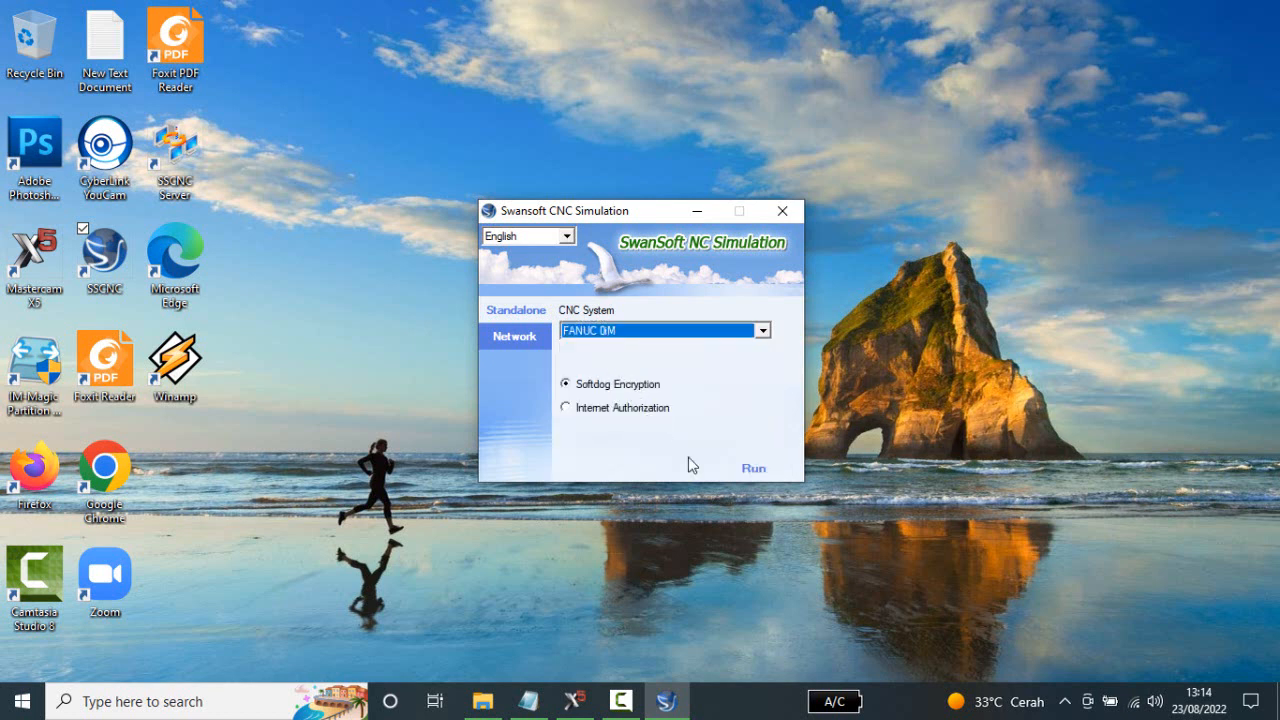
left_click(755, 469)
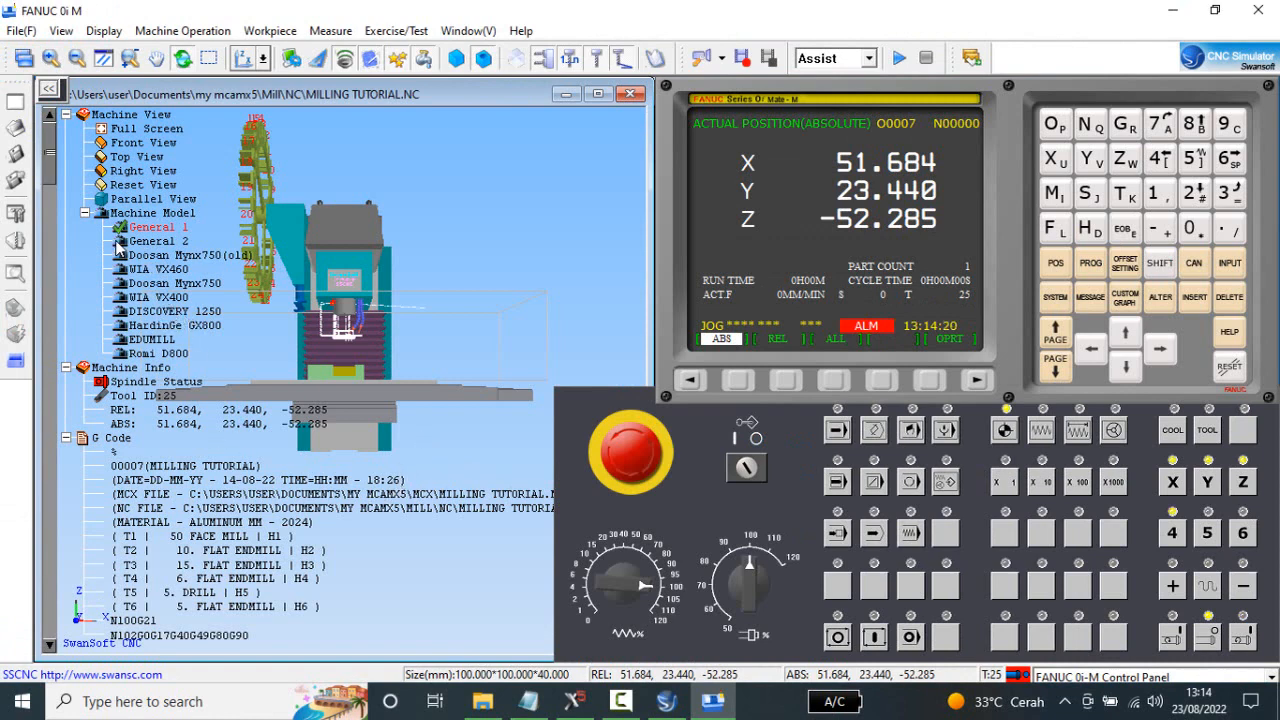
Collapse the Machine View, Machine Info and G Code branches of the tree covering the machine view.
left_click(66, 115)
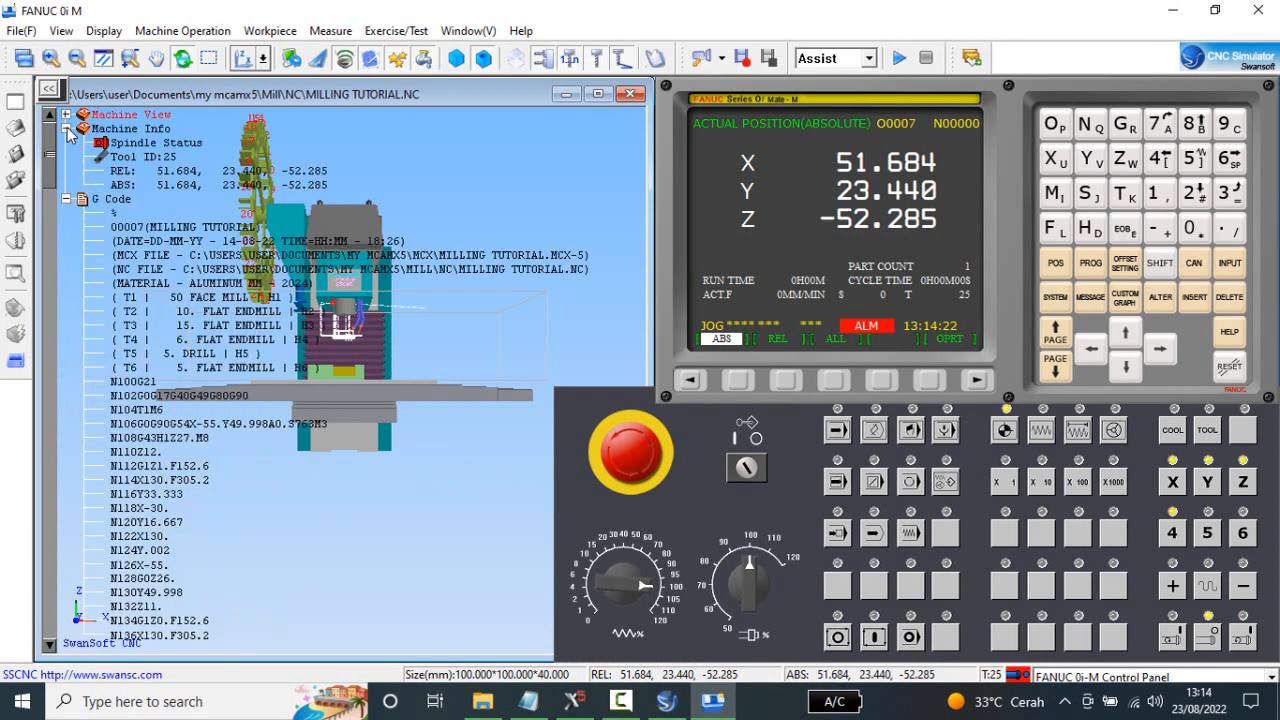
left_click(66, 128)
left_click(66, 143)
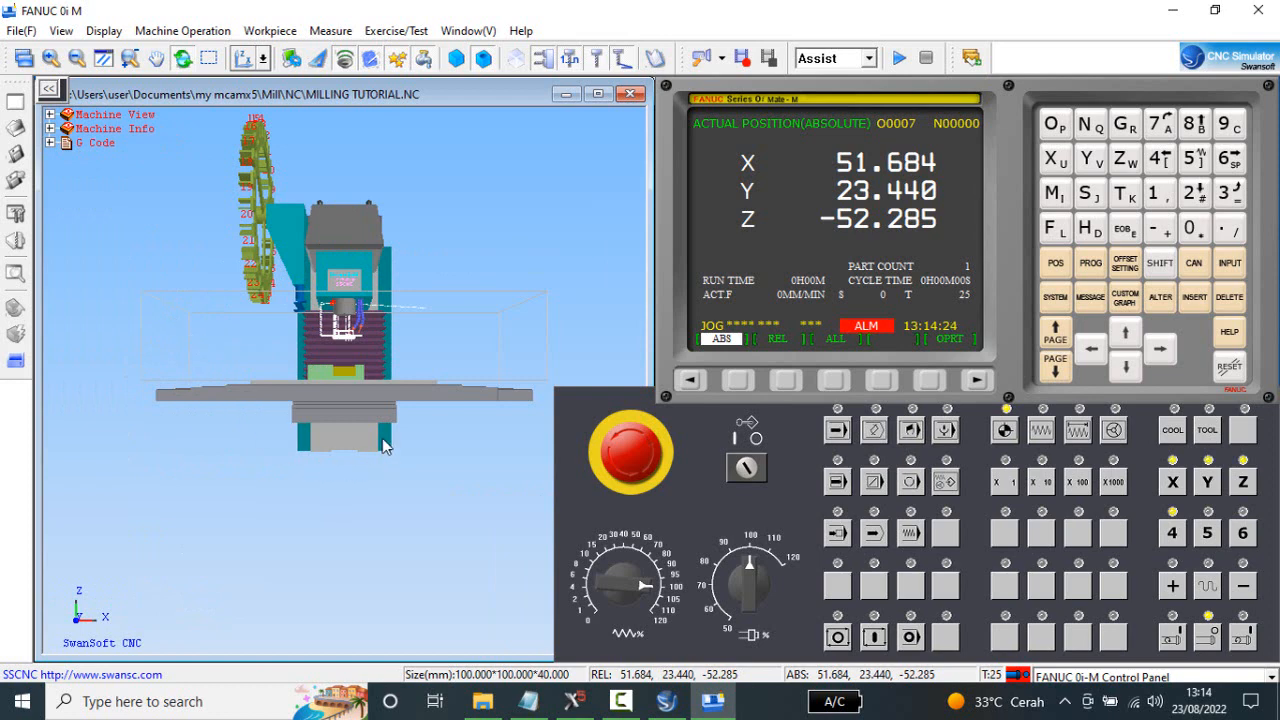
Release the machine's emergency stop, operate the program protection key switch, and collapse the reopened G Code branch.
middle_click_drag(382, 441, 350, 493)
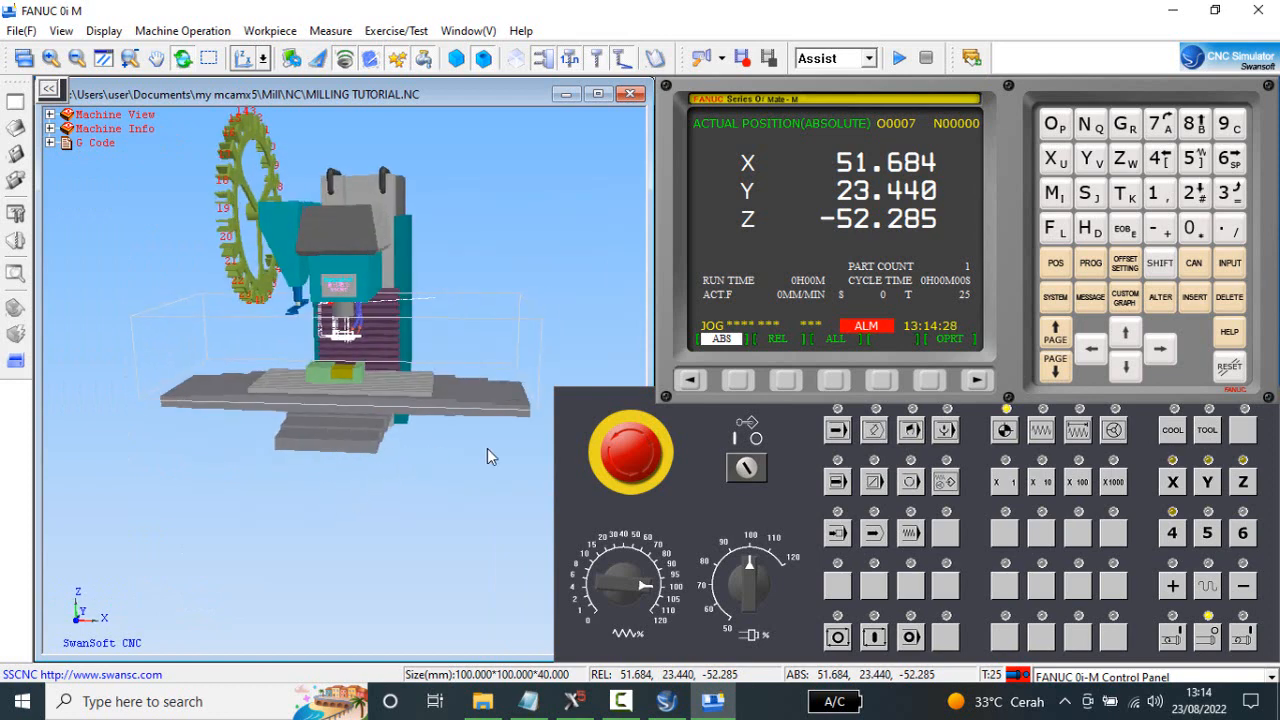
left_click(636, 460)
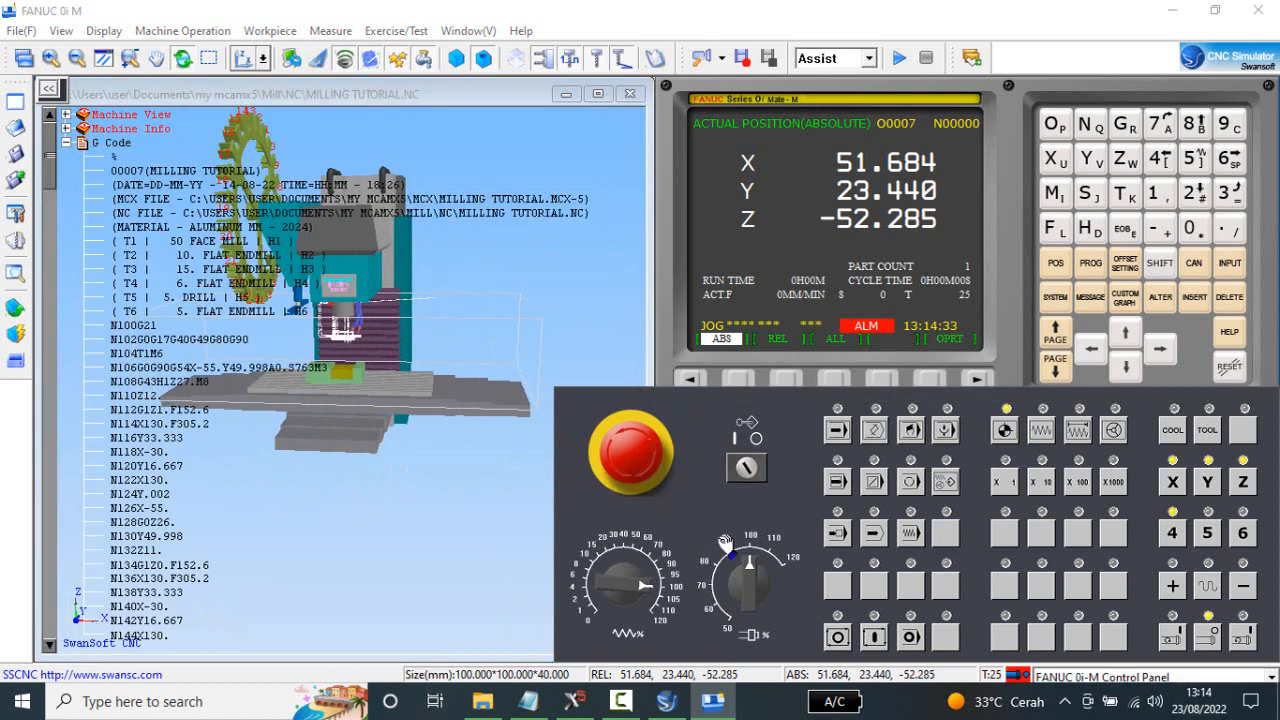
left_click(750, 468)
left_click(66, 143)
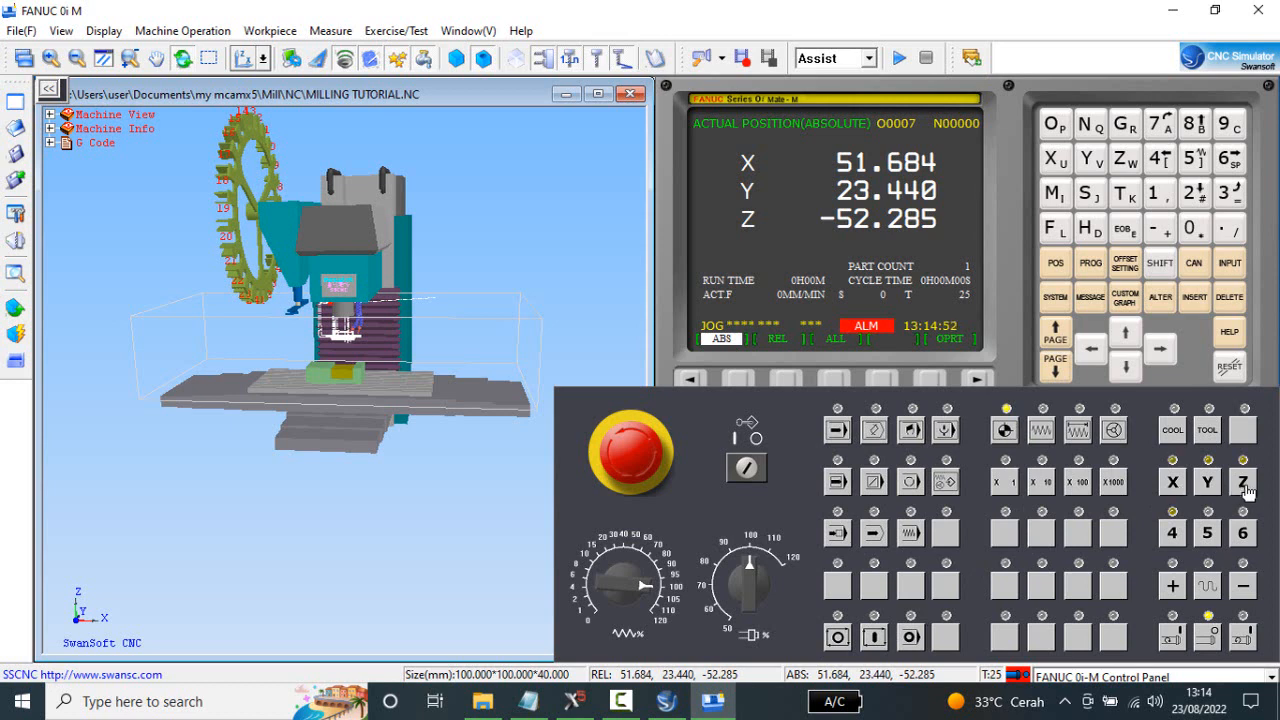
Return the machine's X, Y and Z axes to the reference position, one axis after another.
left_click(1175, 488)
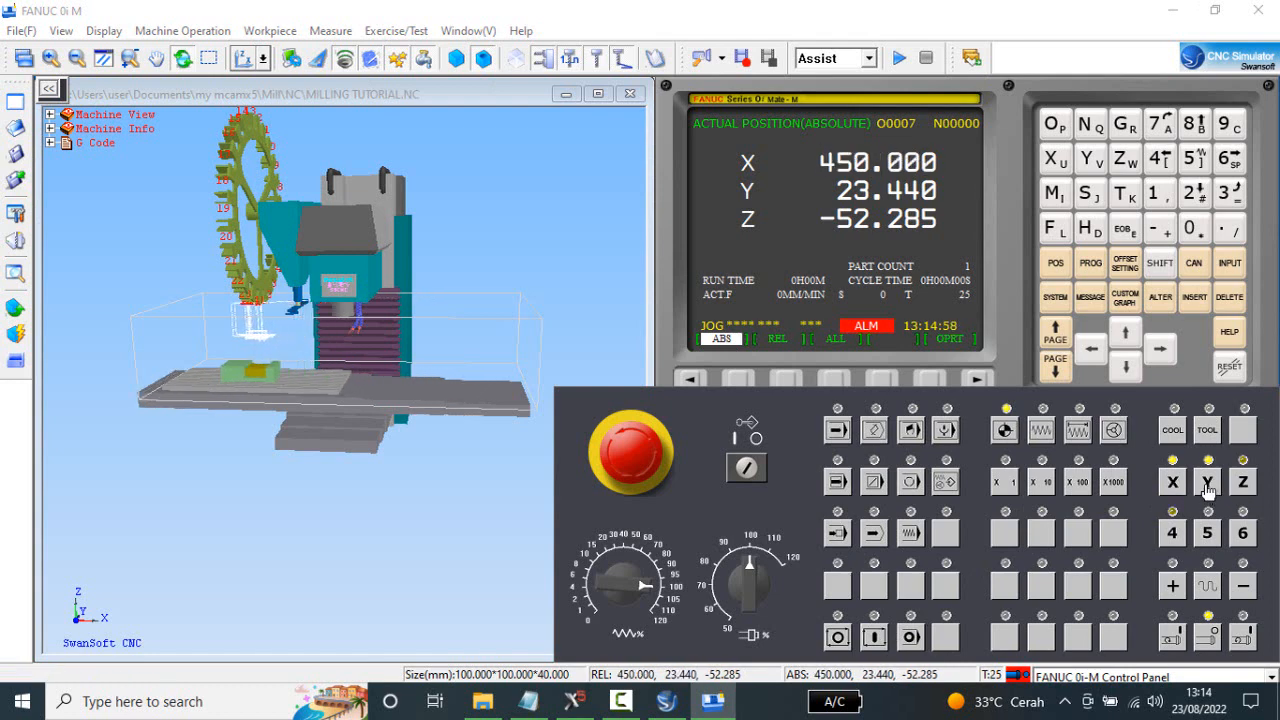
left_click(1207, 484)
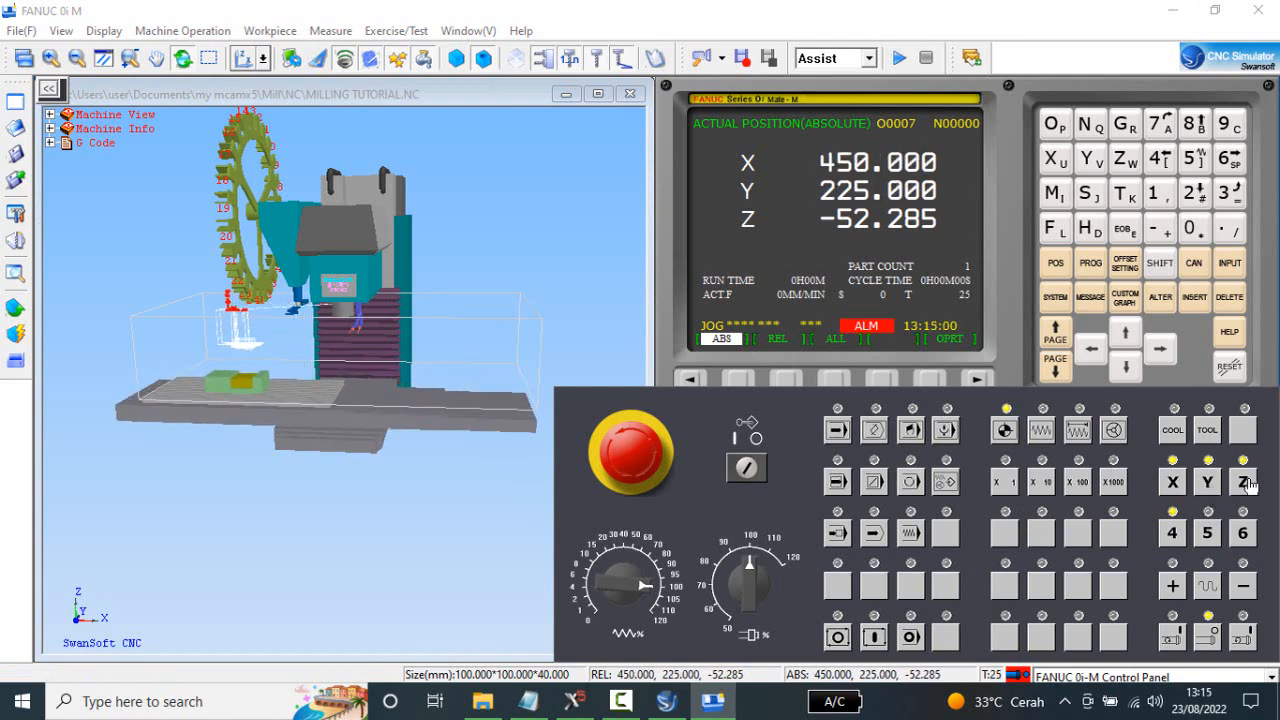
left_click(1243, 483)
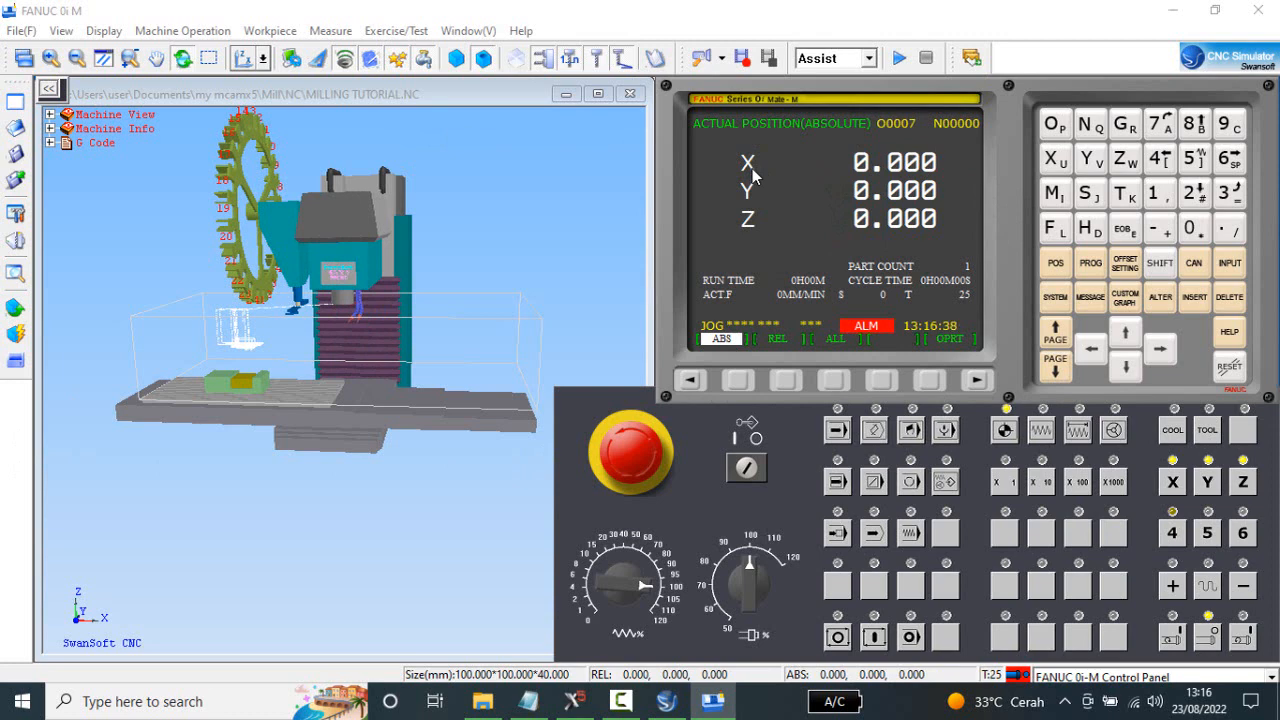
Rotate the clamped workpiece on the machine table by 90 degrees through its Workpiece Location settings.
scroll(230, 420, "up", 3)
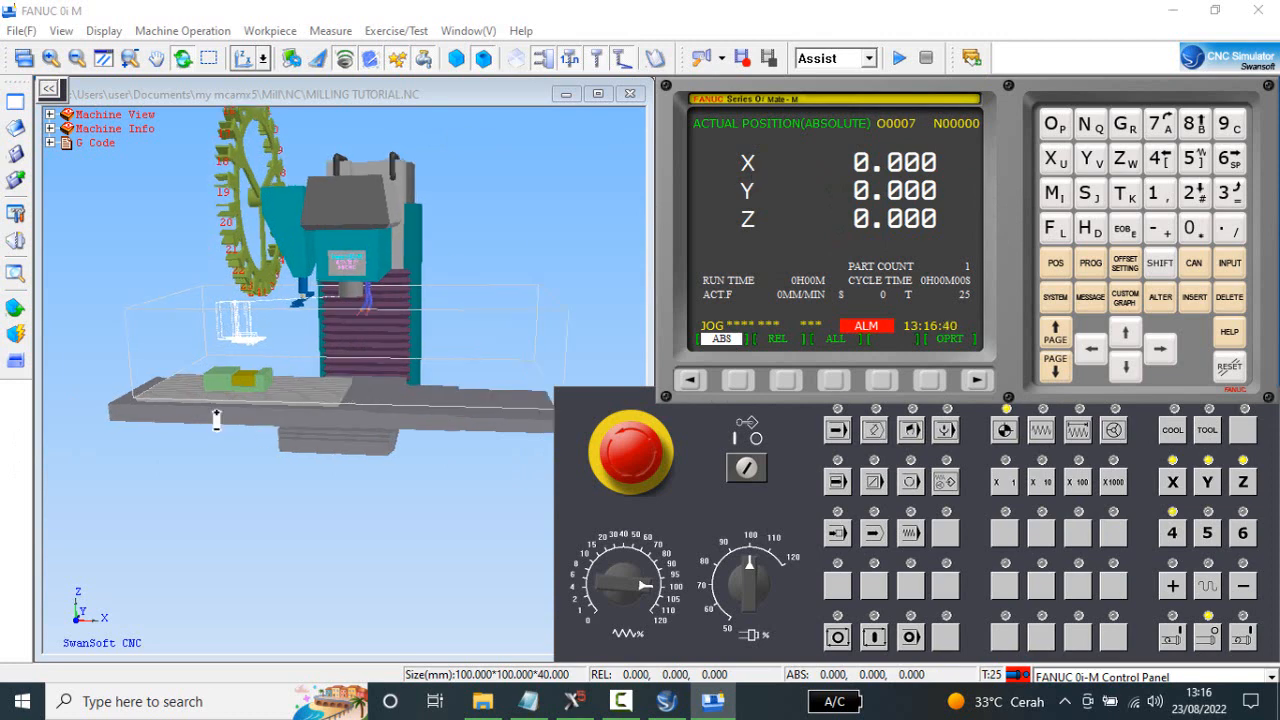
scroll(247, 358, "up", 2)
middle_click_drag(245, 359, 274, 397)
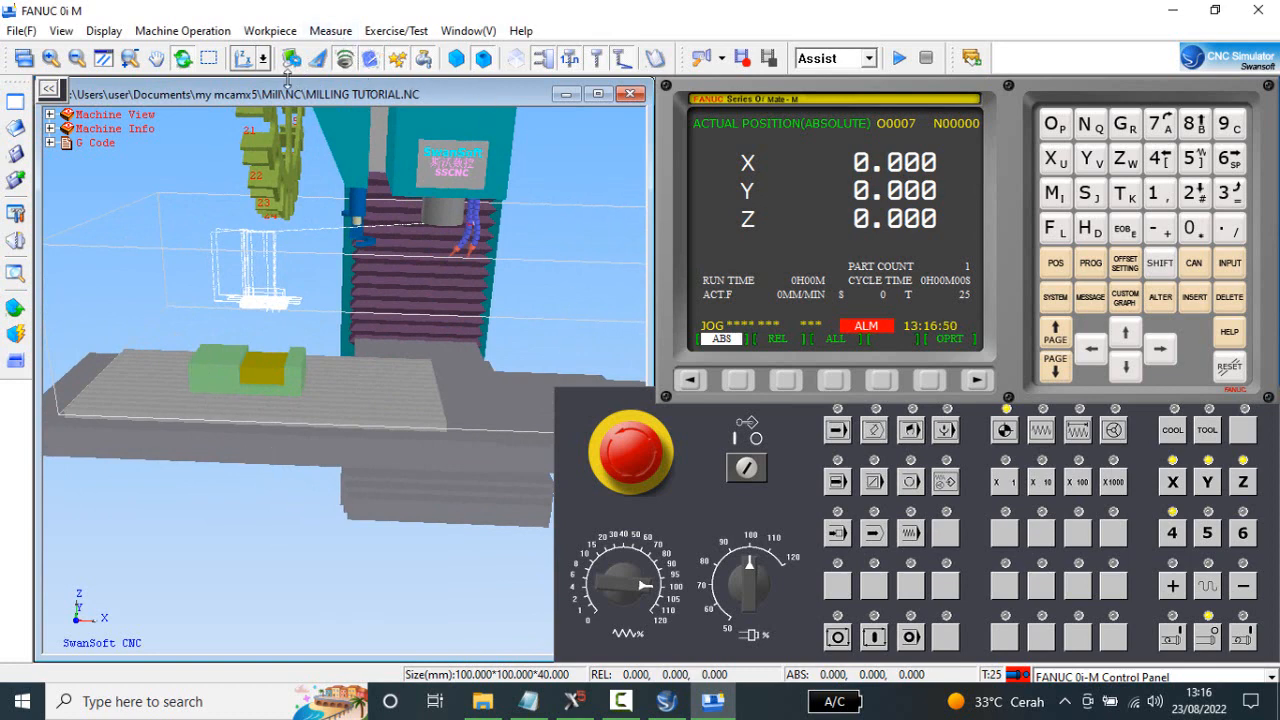
left_click(277, 34)
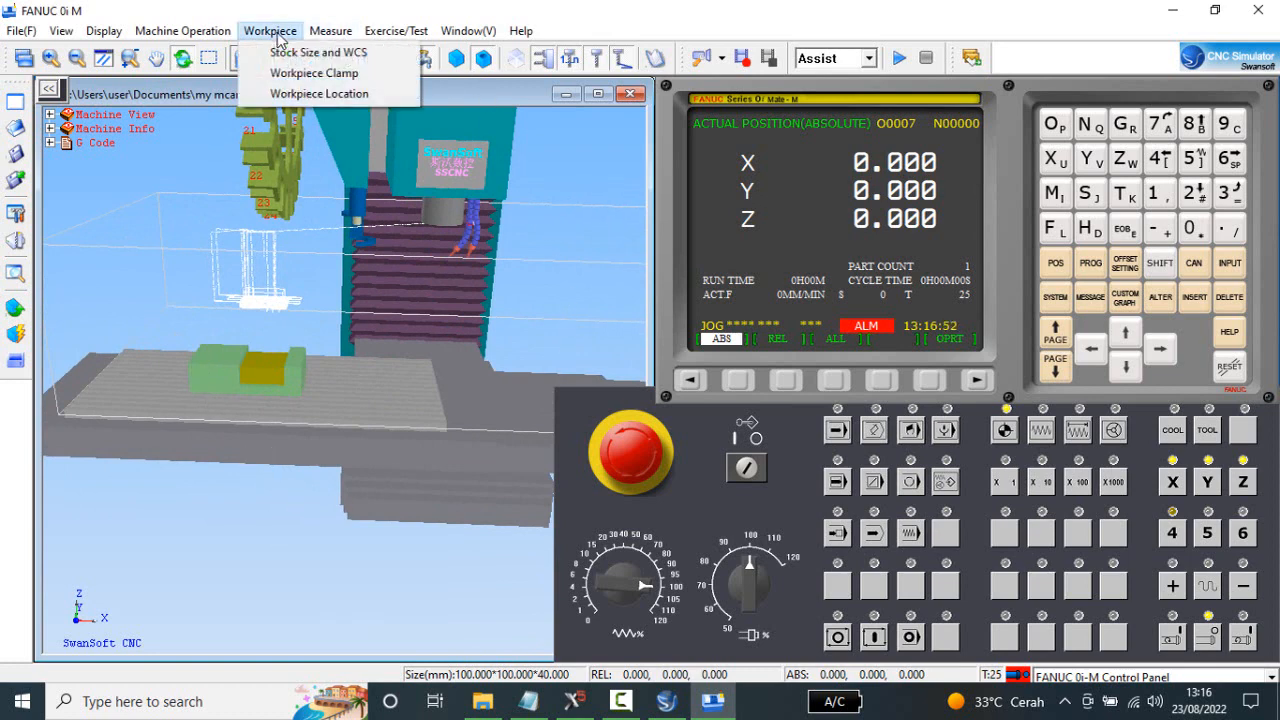
left_click(306, 95)
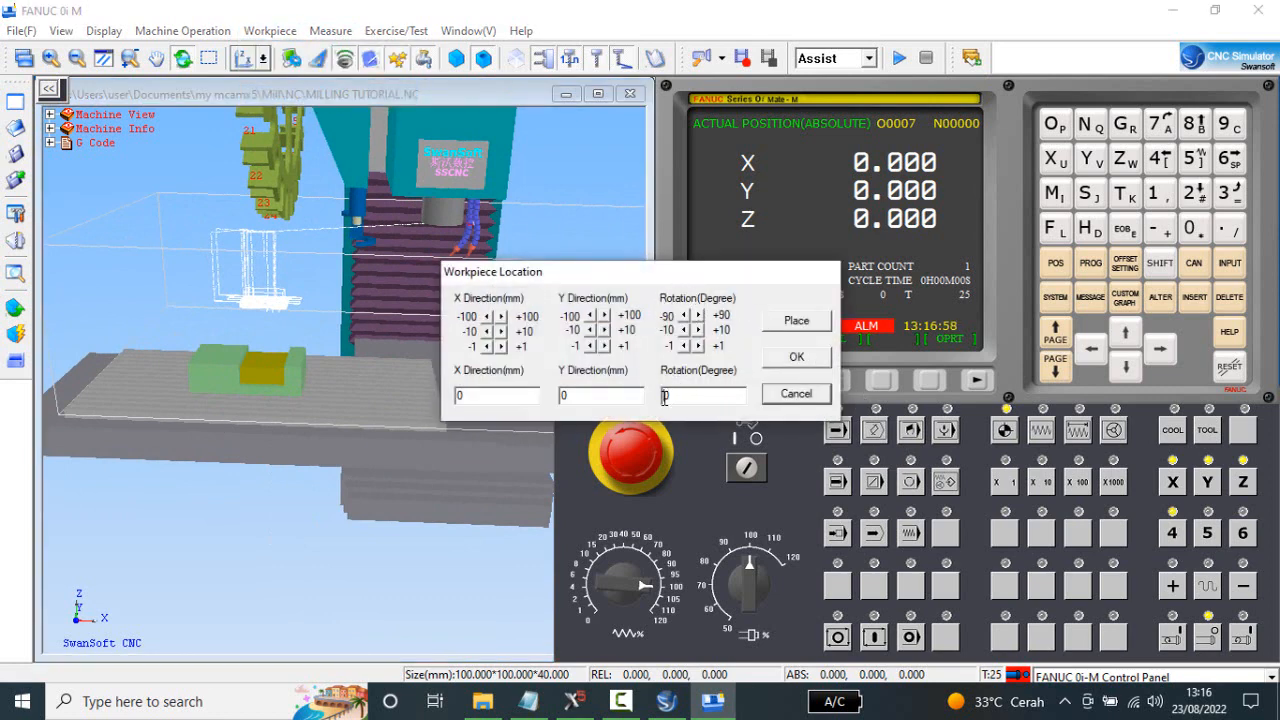
type("9")
left_click(808, 358)
scroll(270, 377, "up", 2)
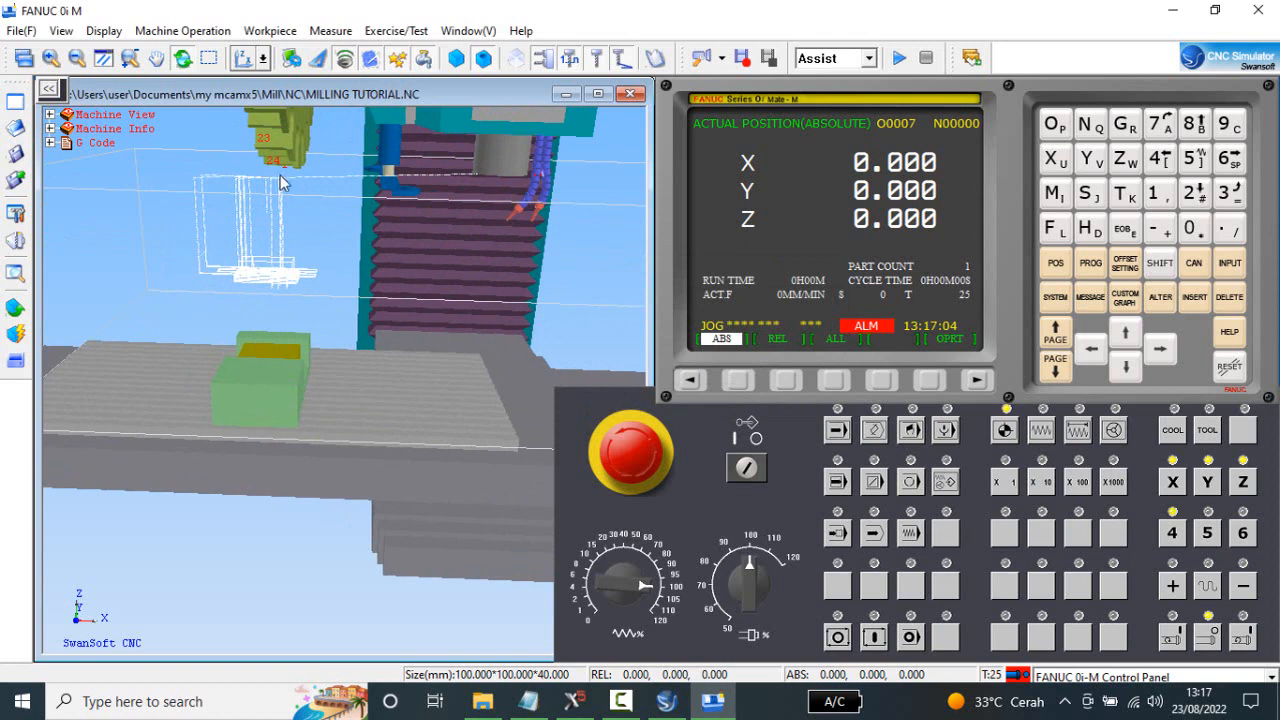
Open the workpiece stock size settings, and switch to Mastercam to check the stock dimensions in the machine group's Stock Setup.
left_click(283, 36)
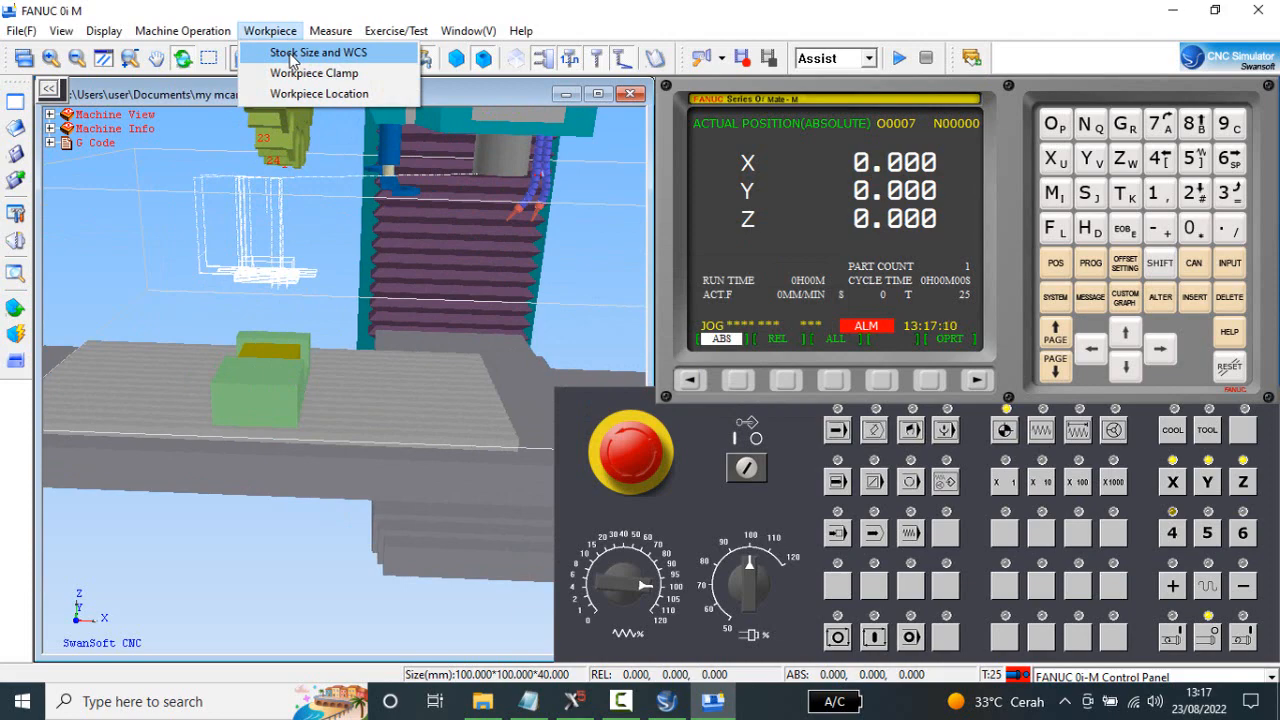
left_click(292, 55)
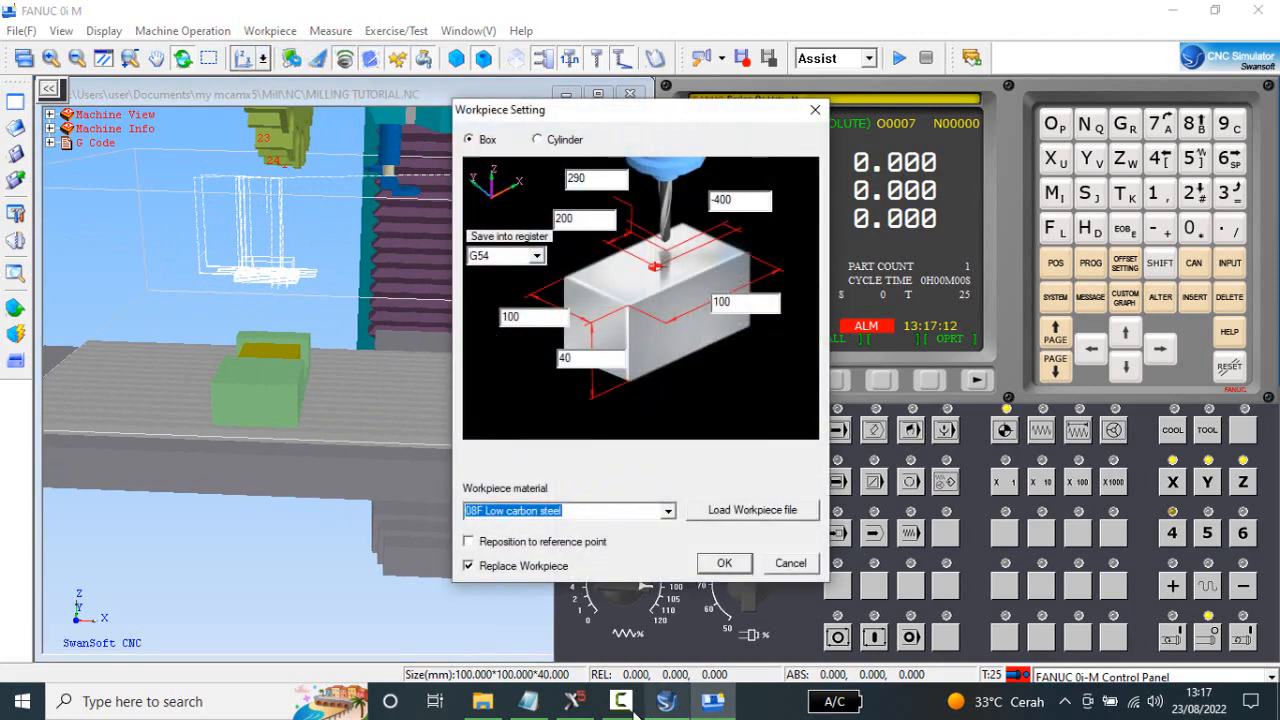
left_click(573, 701)
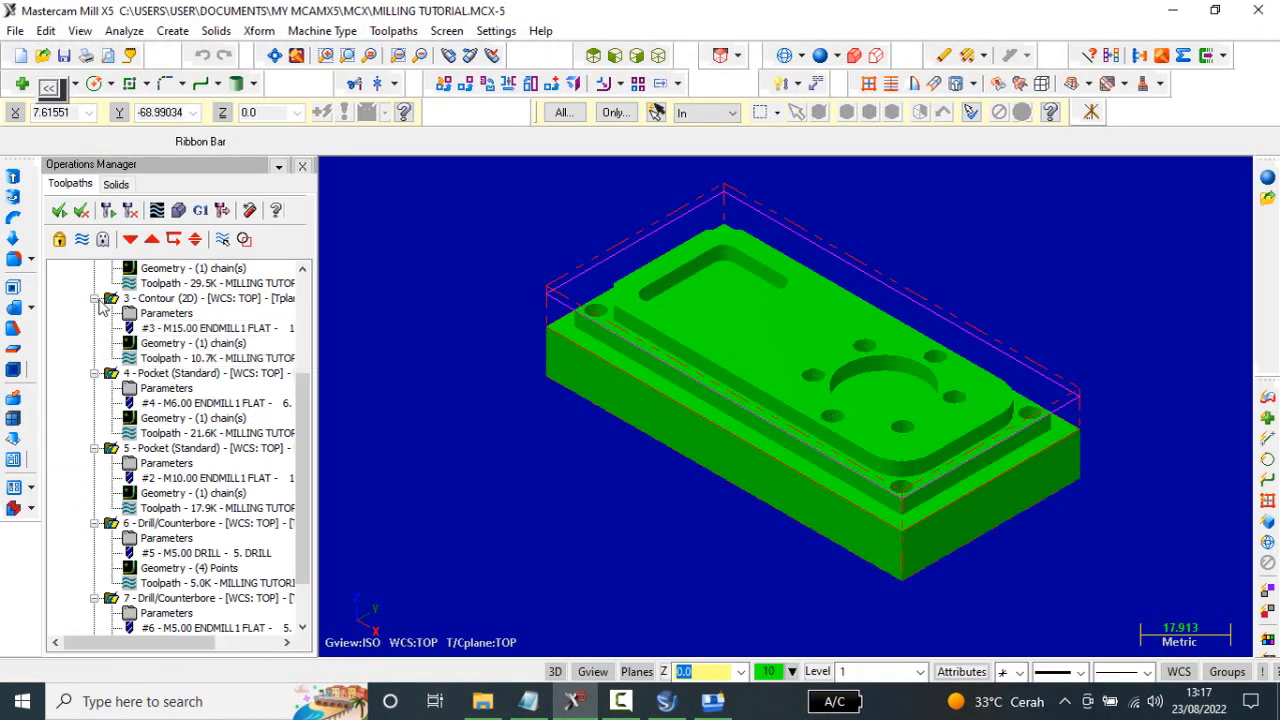
left_click_drag(305, 420, 313, 310)
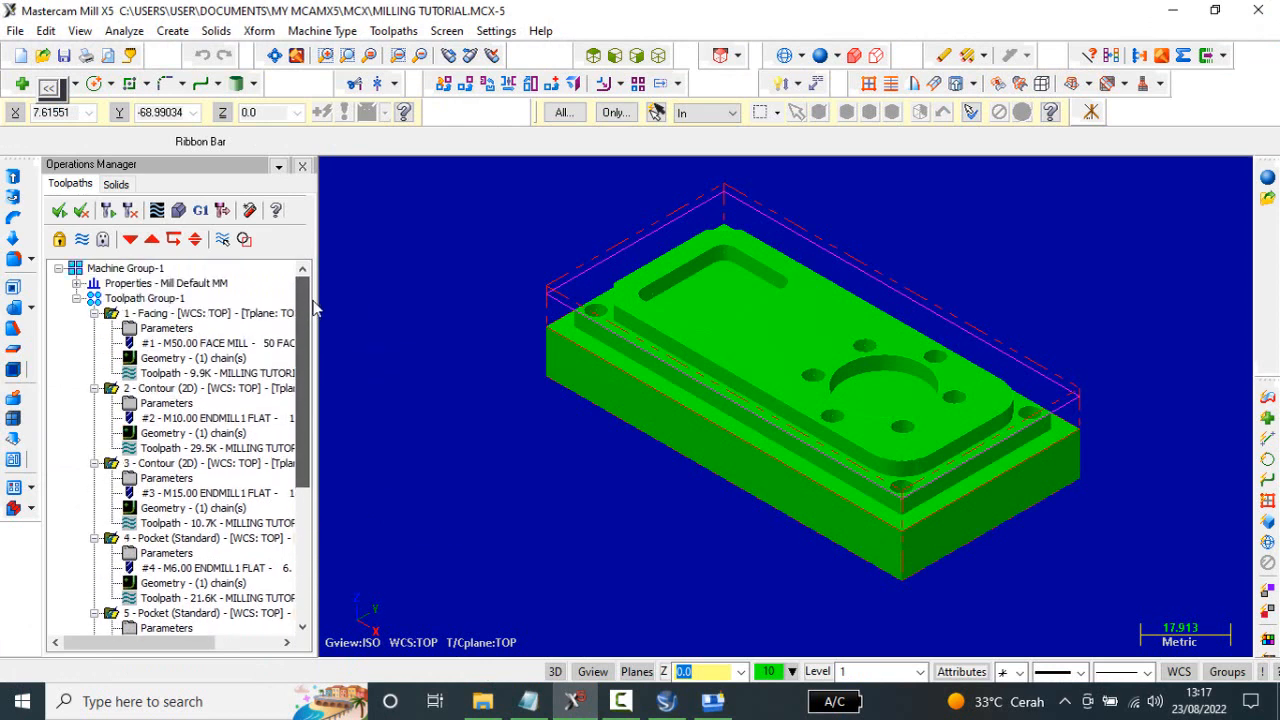
left_click(77, 284)
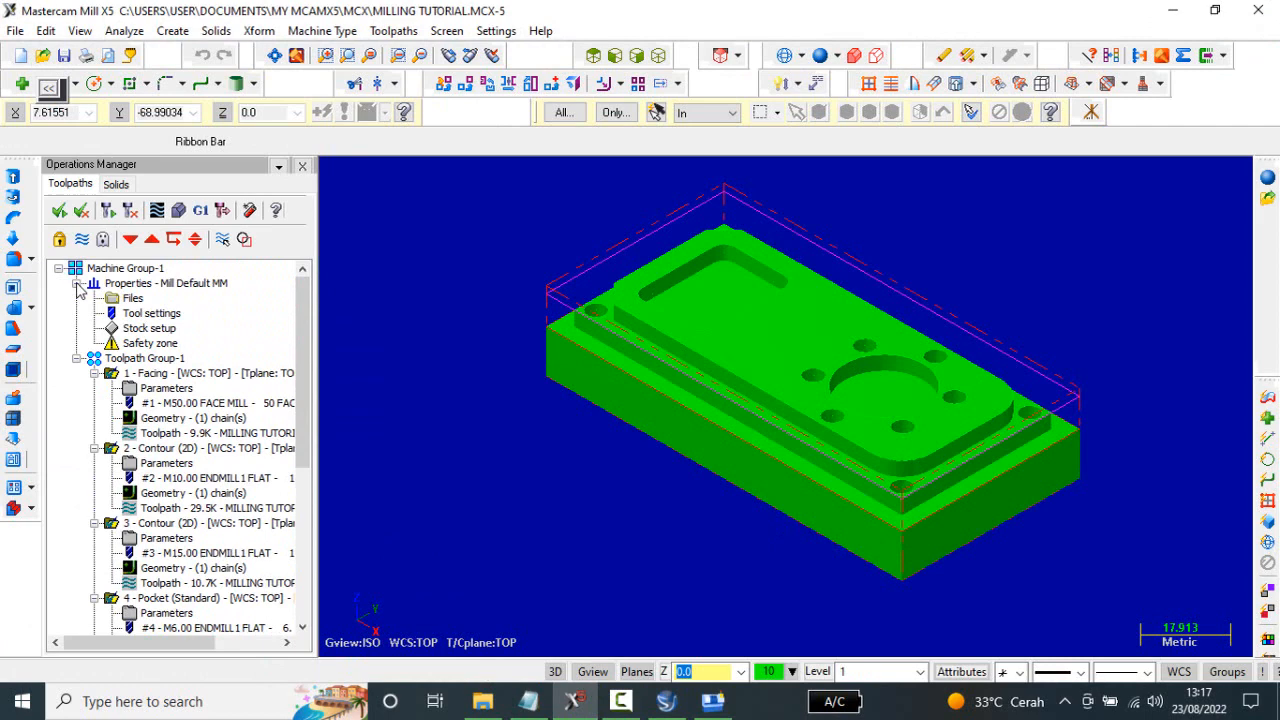
left_click(152, 330)
double_click(155, 333)
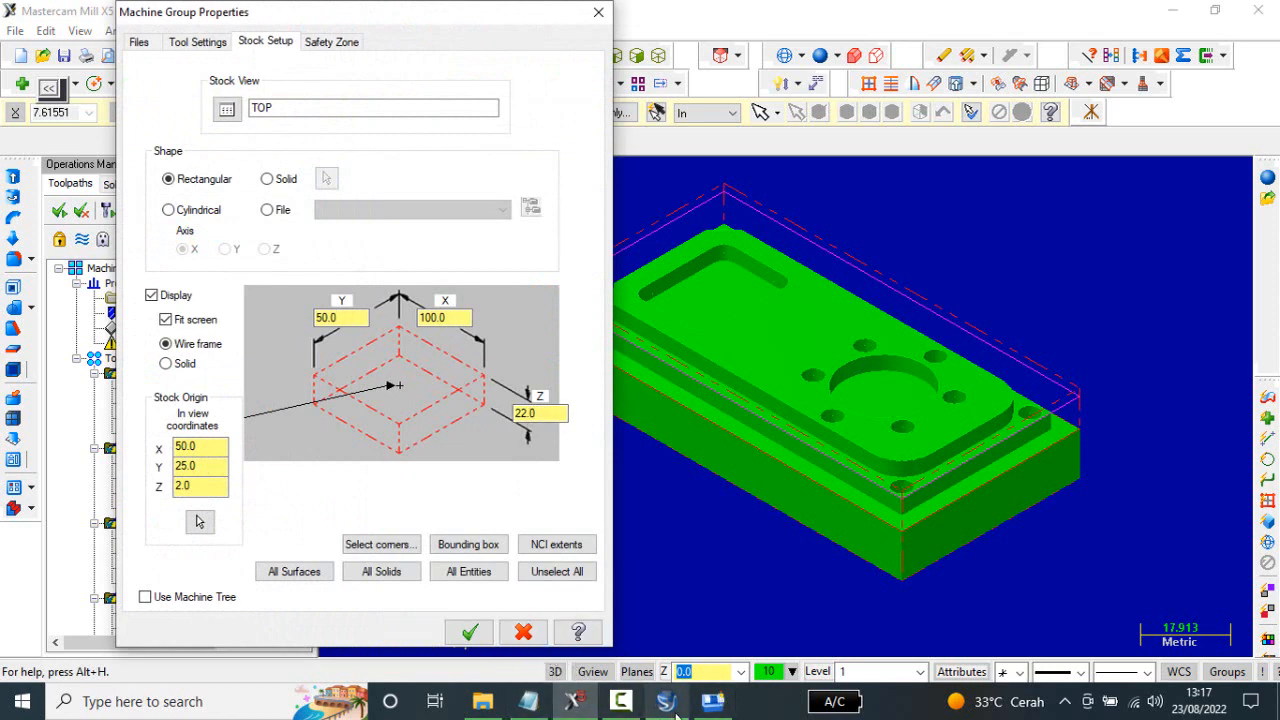
Switch back to the FANUC 0i M simulator and set the box workpiece size to 50 × 100 × 22 mm.
left_click(716, 706)
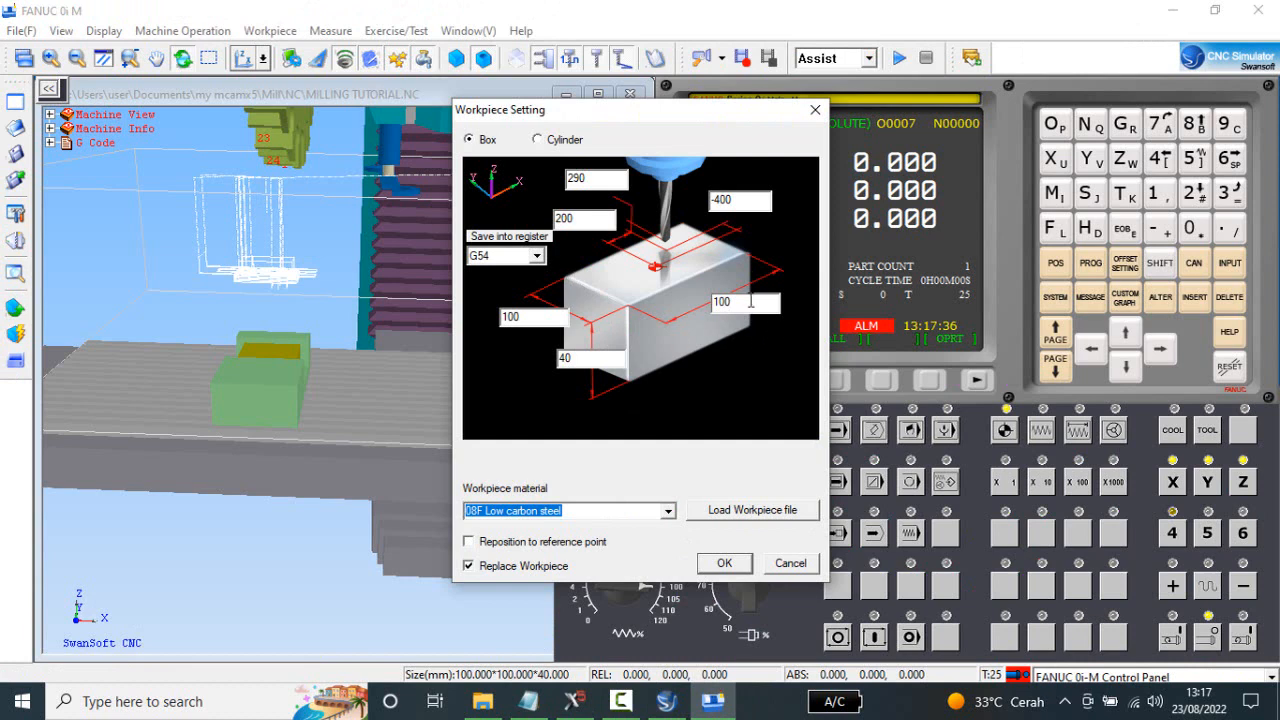
left_click_drag(742, 302, 708, 304)
type("50")
left_click(724, 563)
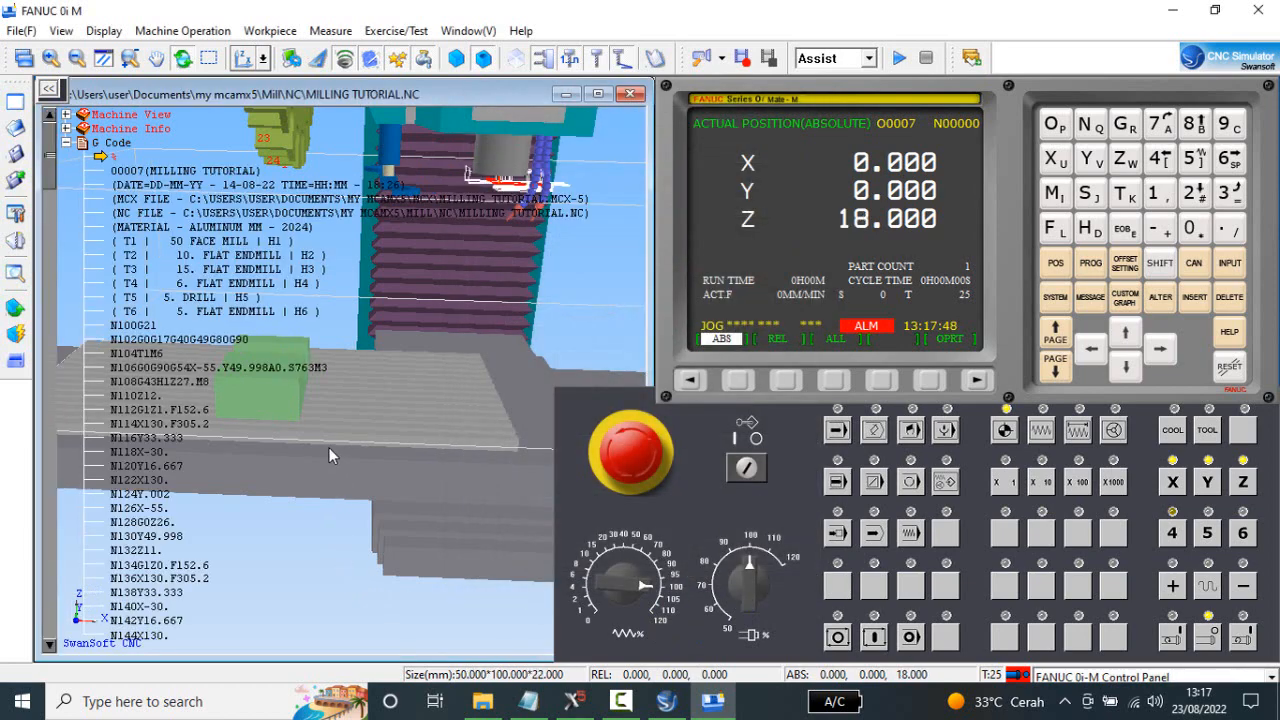
Collapse the G Code branch of the tree covering the machine view.
left_click(66, 143)
left_click_drag(335, 430, 346, 549)
left_click_drag(283, 480, 274, 465)
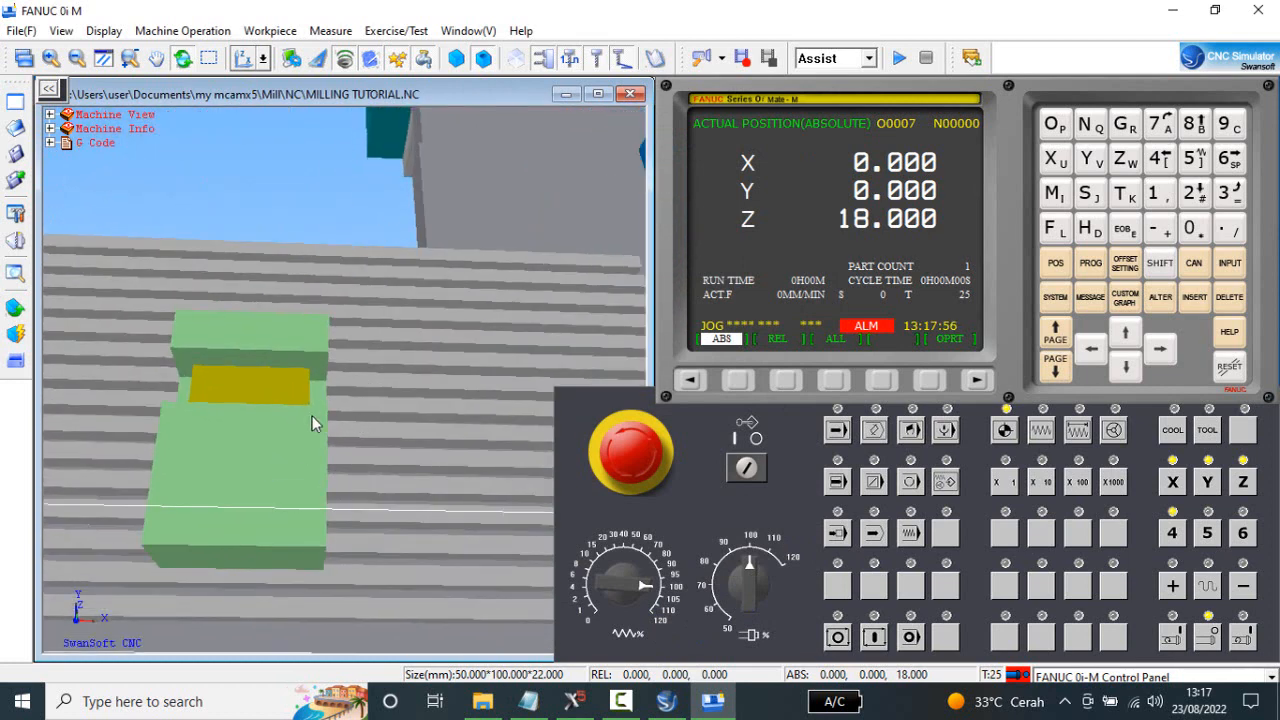
Raise the workpiece in the vise through the Workpiece Clamp settings to a vertical position of 17.000.
left_click(270, 31)
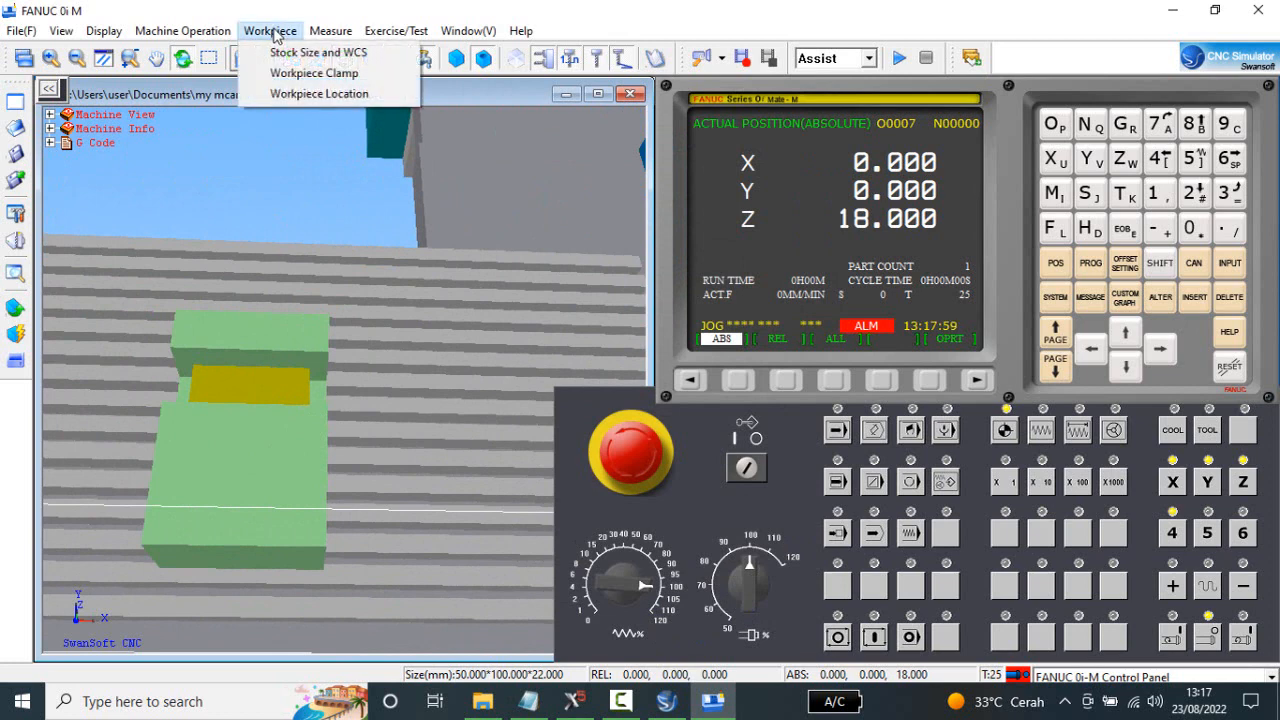
left_click(301, 76)
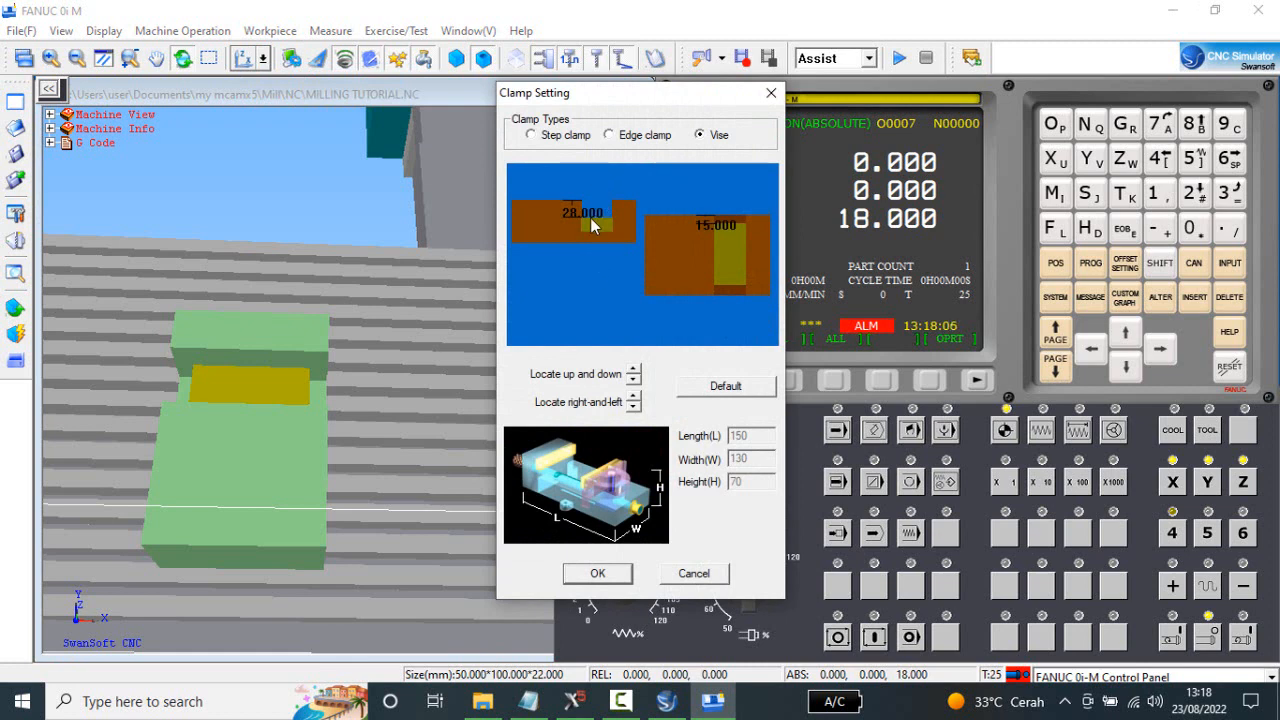
left_click_drag(633, 370, 633, 370)
left_click(633, 378)
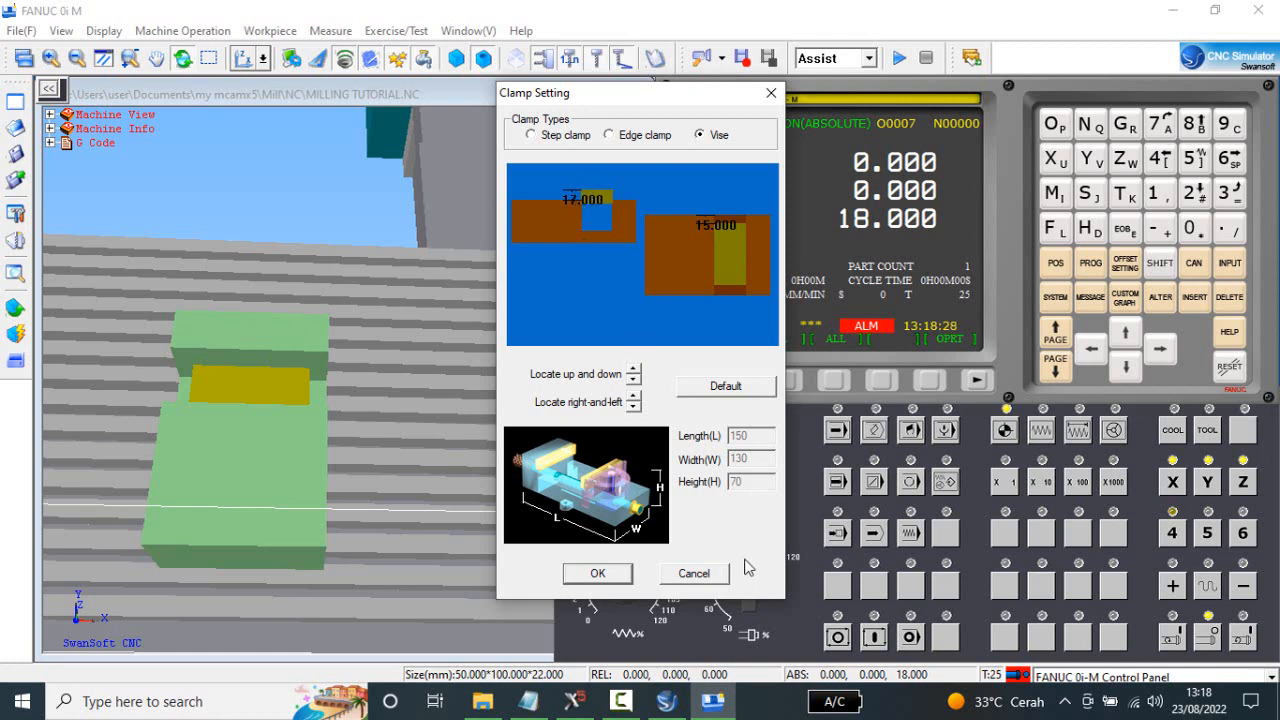
left_click(606, 575)
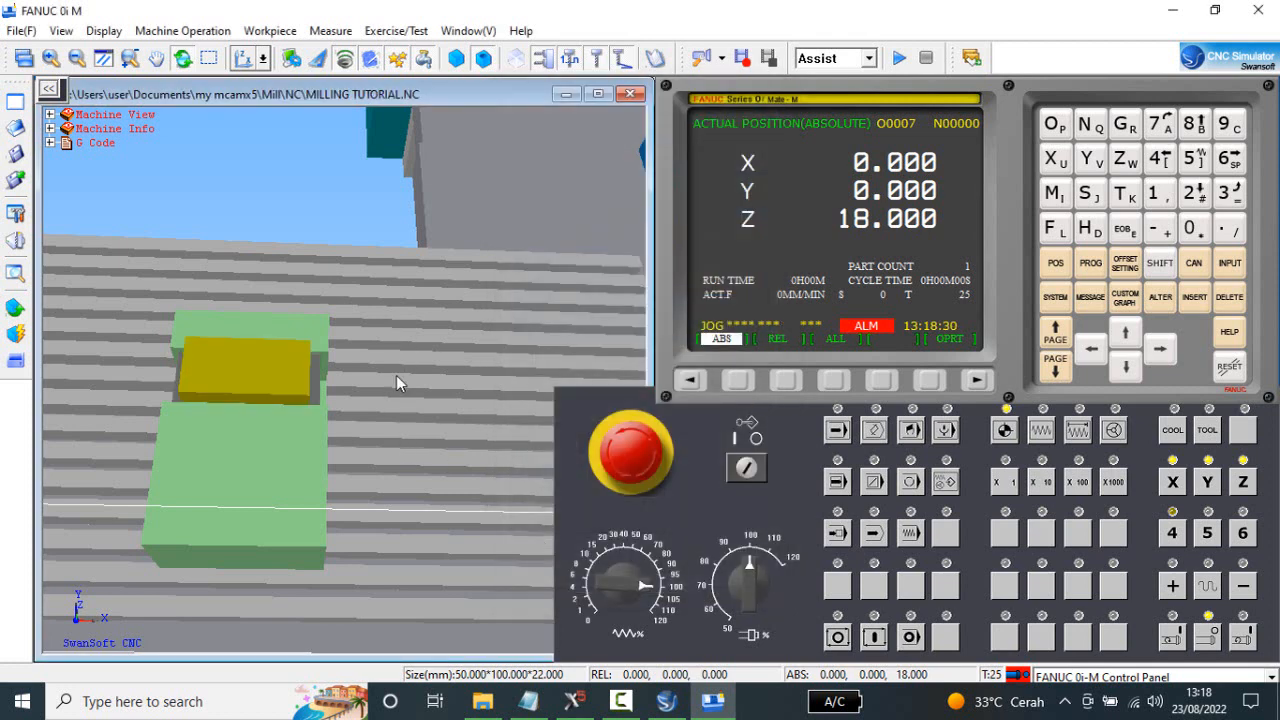
Open the machine's tool management, and switch to Notepad to check the tool list at the start of the MILLING TUTORIAL program.
left_click_drag(396, 377, 369, 420)
scroll(360, 418, "down", 3)
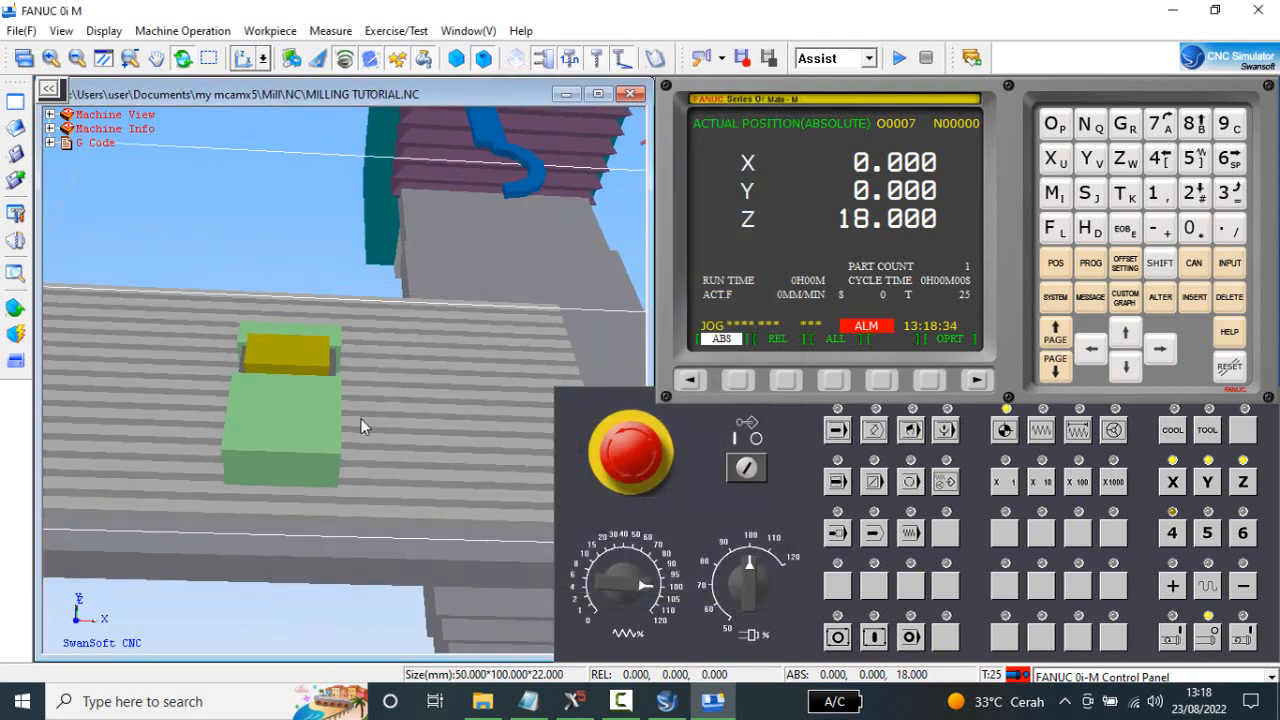
scroll(336, 401, "down", 3)
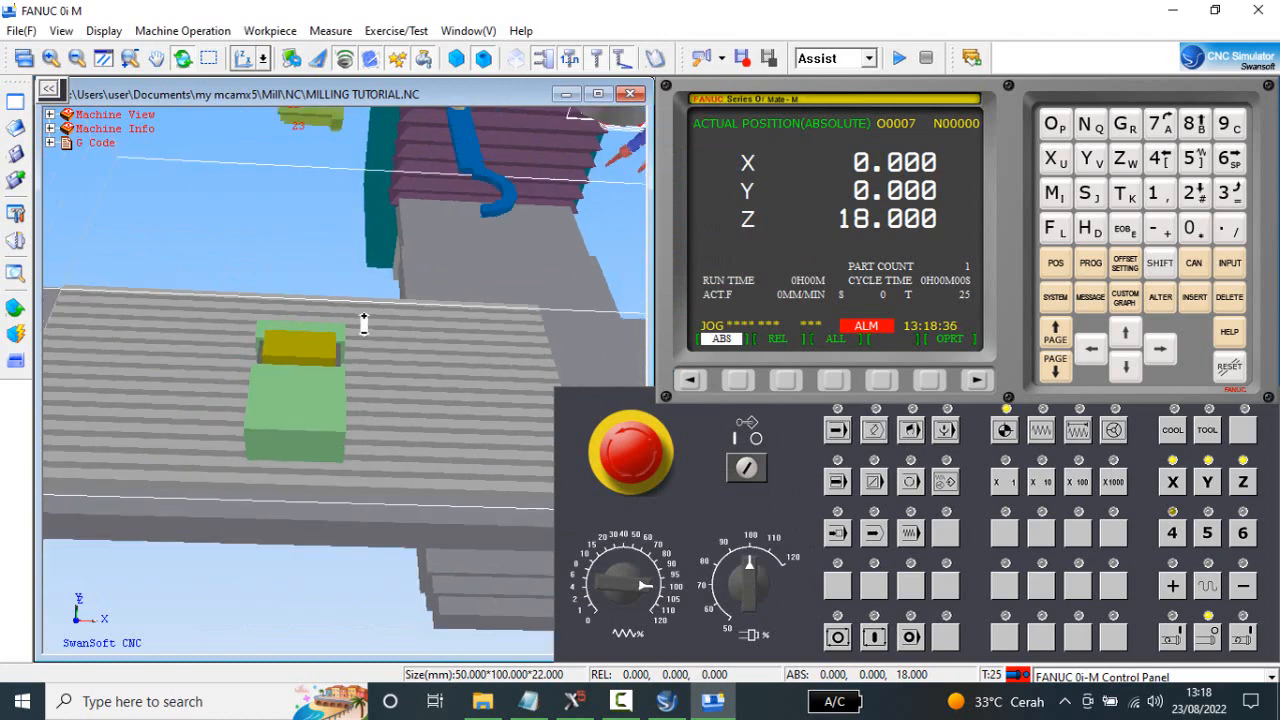
mouse_move(393, 335)
left_mouse_down()
mouse_move(428, 410)
mouse_move(442, 371)
mouse_move(414, 340)
left_mouse_up()
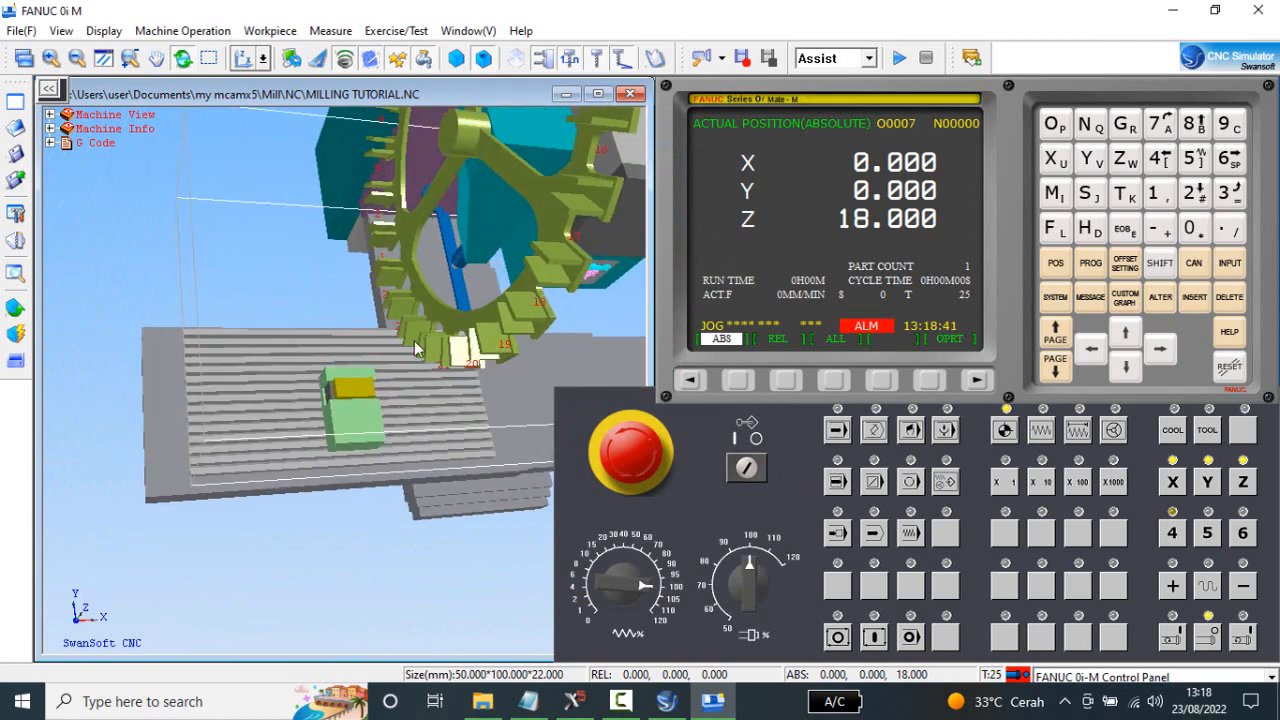
left_click(182, 30)
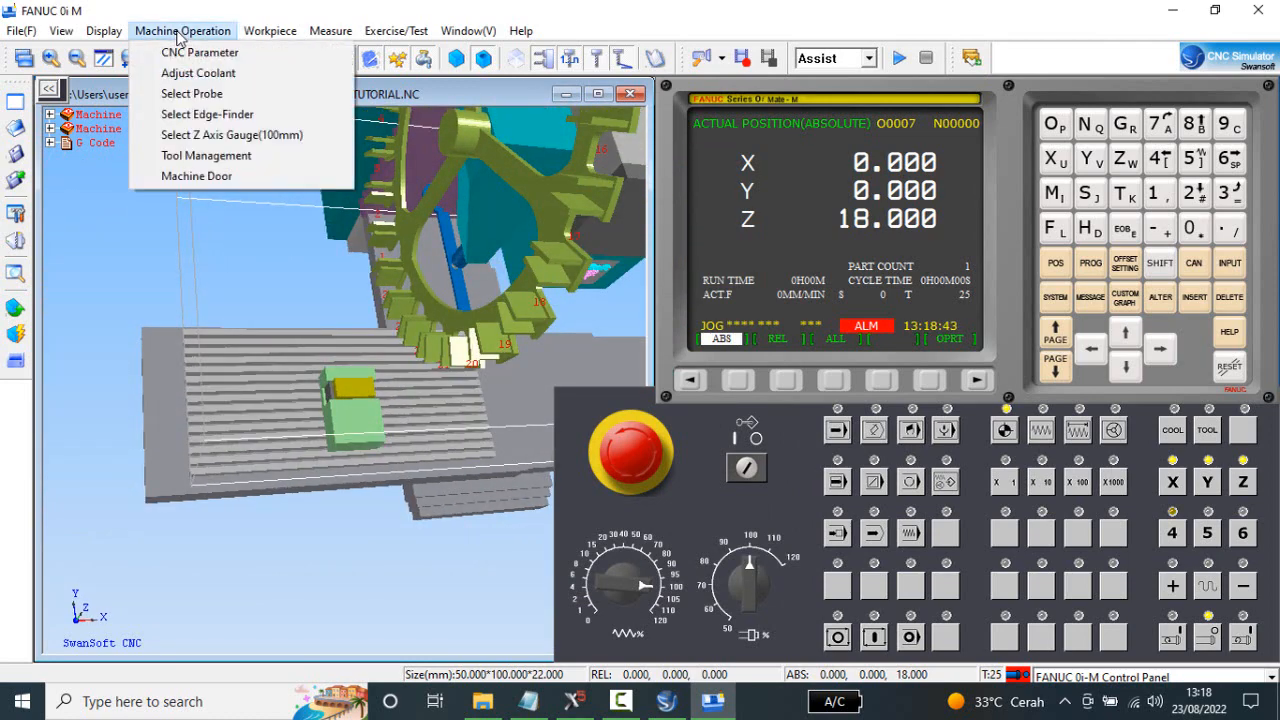
left_click(207, 155)
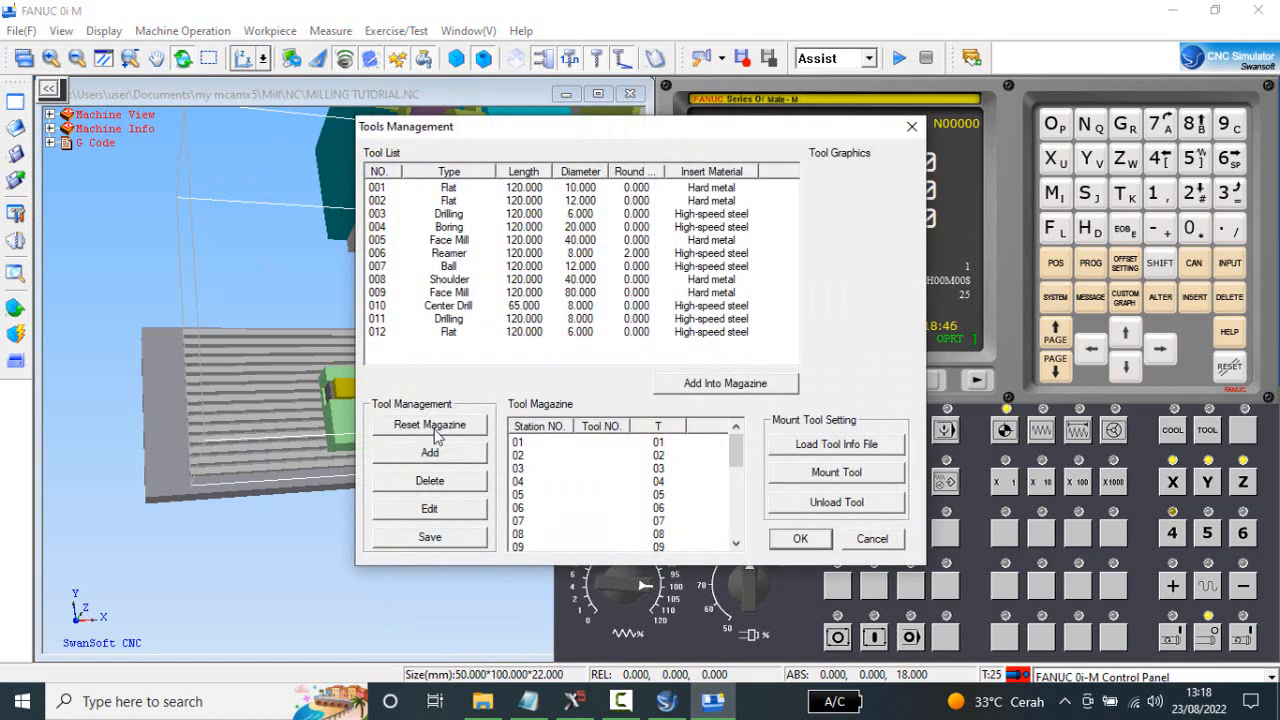
left_click(538, 705)
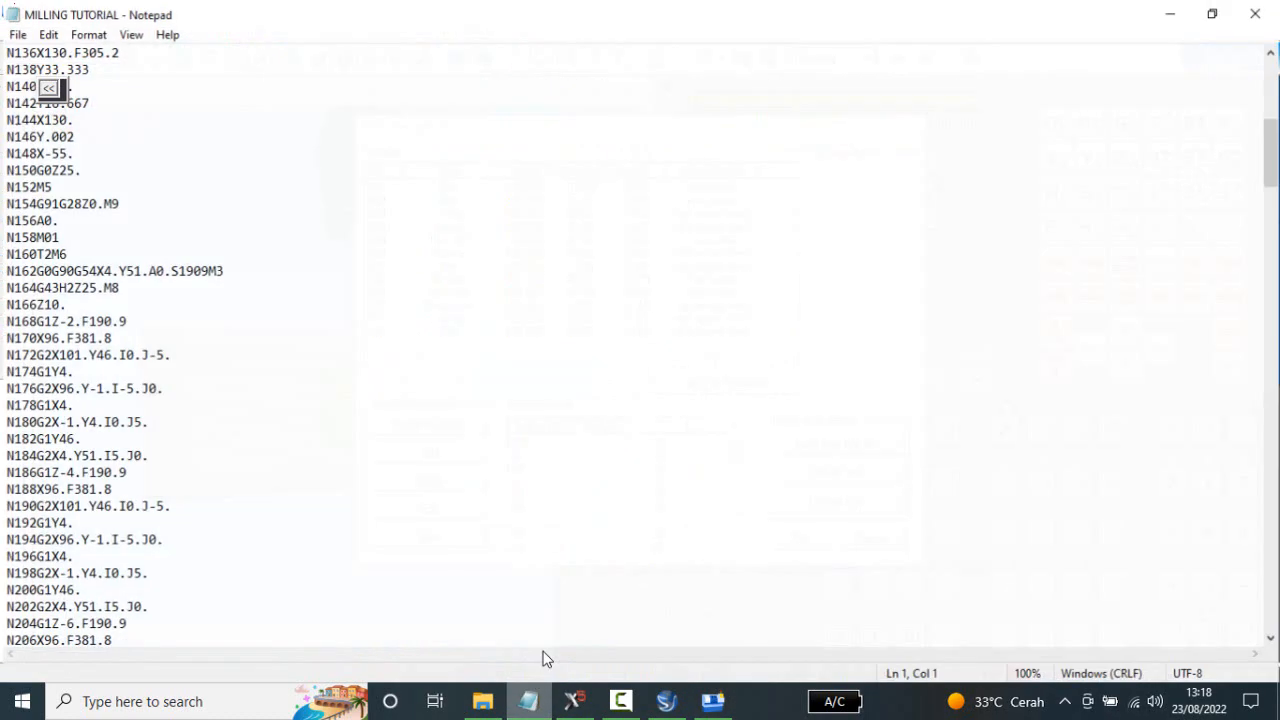
scroll(258, 352, "up", 7)
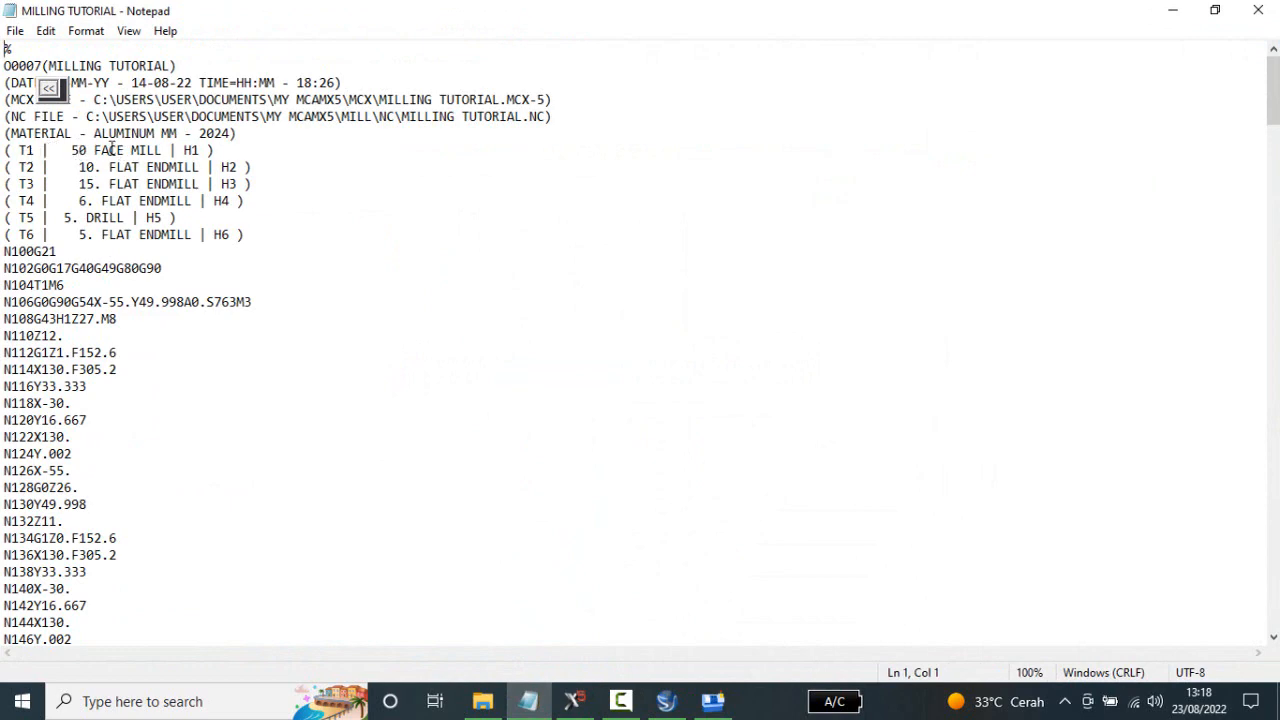
Back in the simulator, change face mill 005 to 50 mm diameter and 115 mm length, and add it to Tool Station 1.
left_click(714, 703)
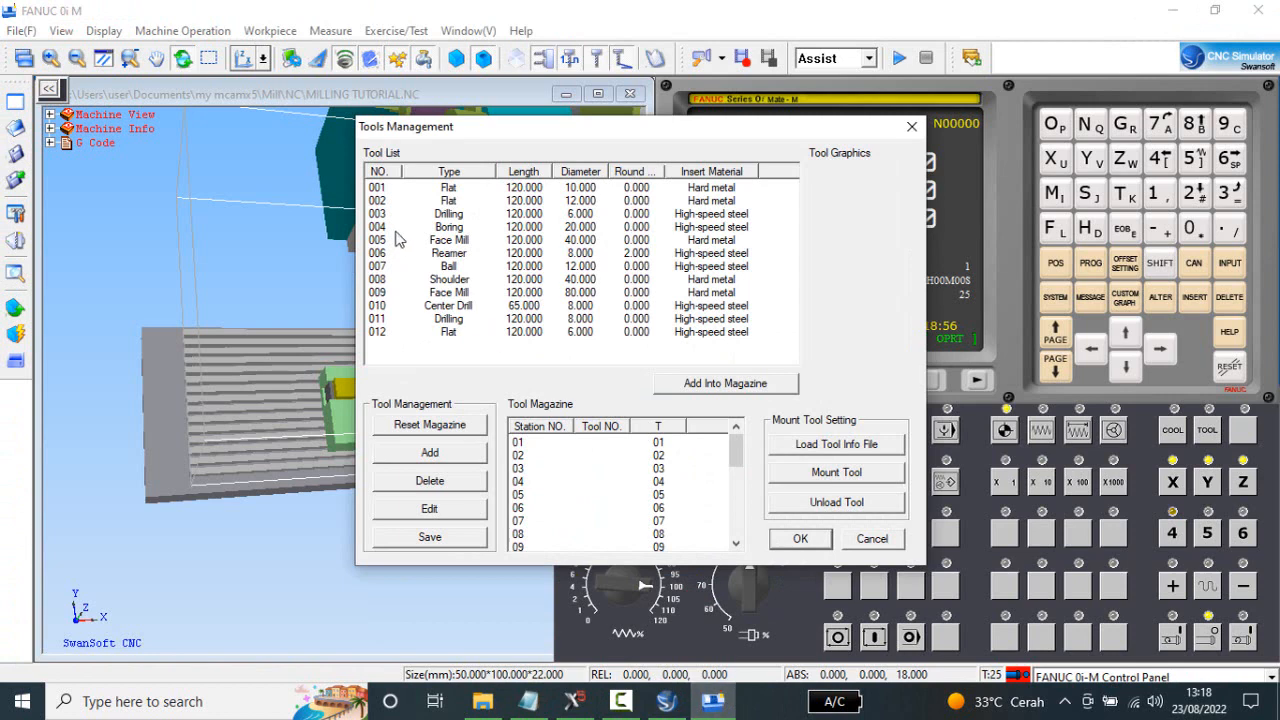
left_click(465, 243)
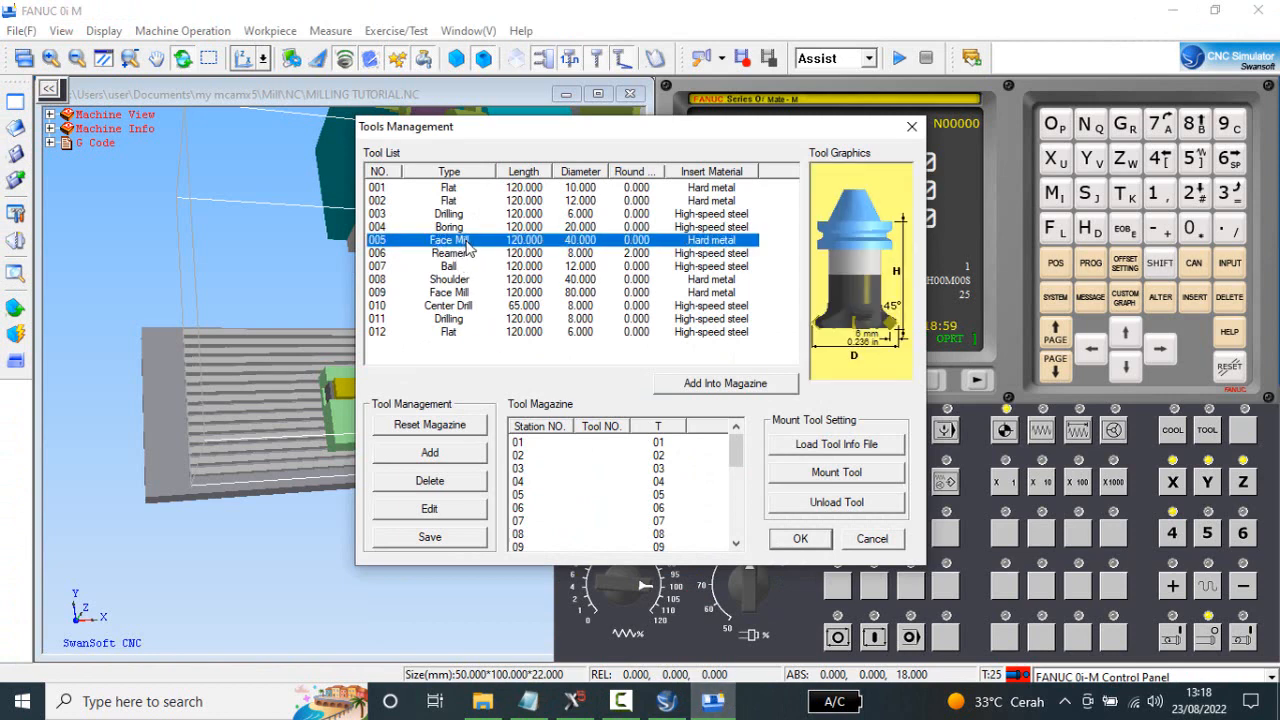
double_click(583, 243)
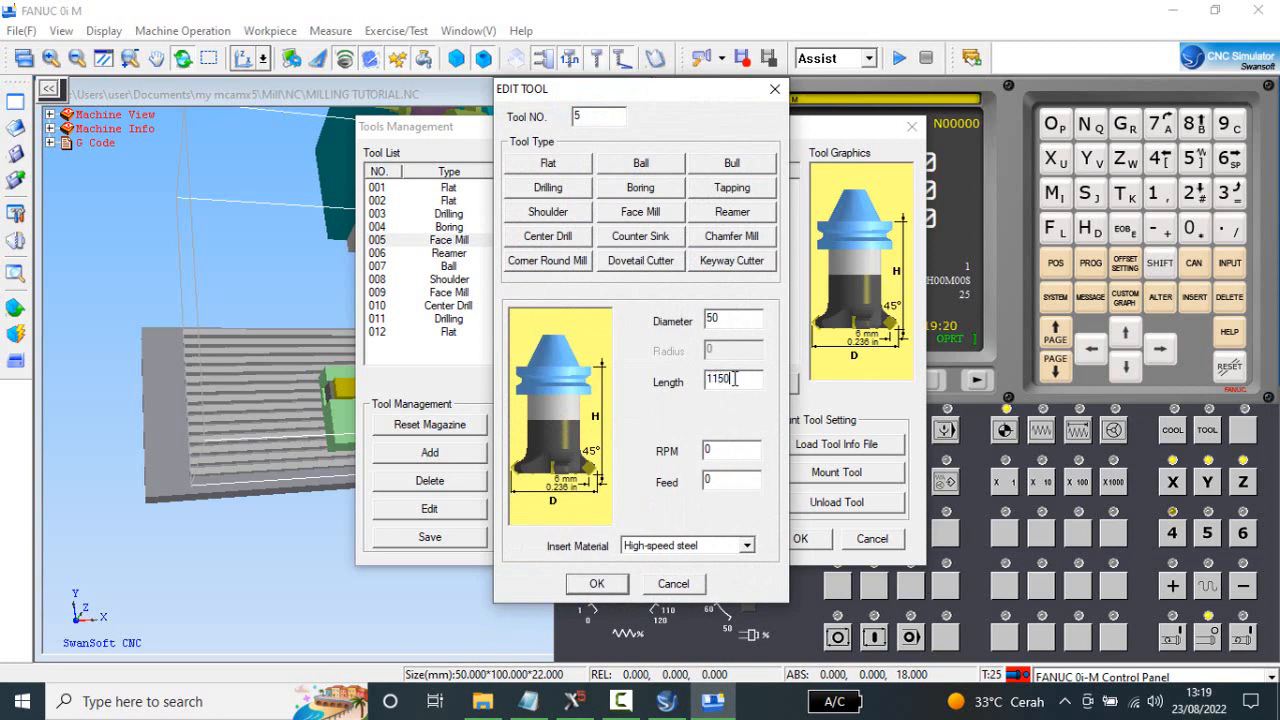
left_click(596, 584)
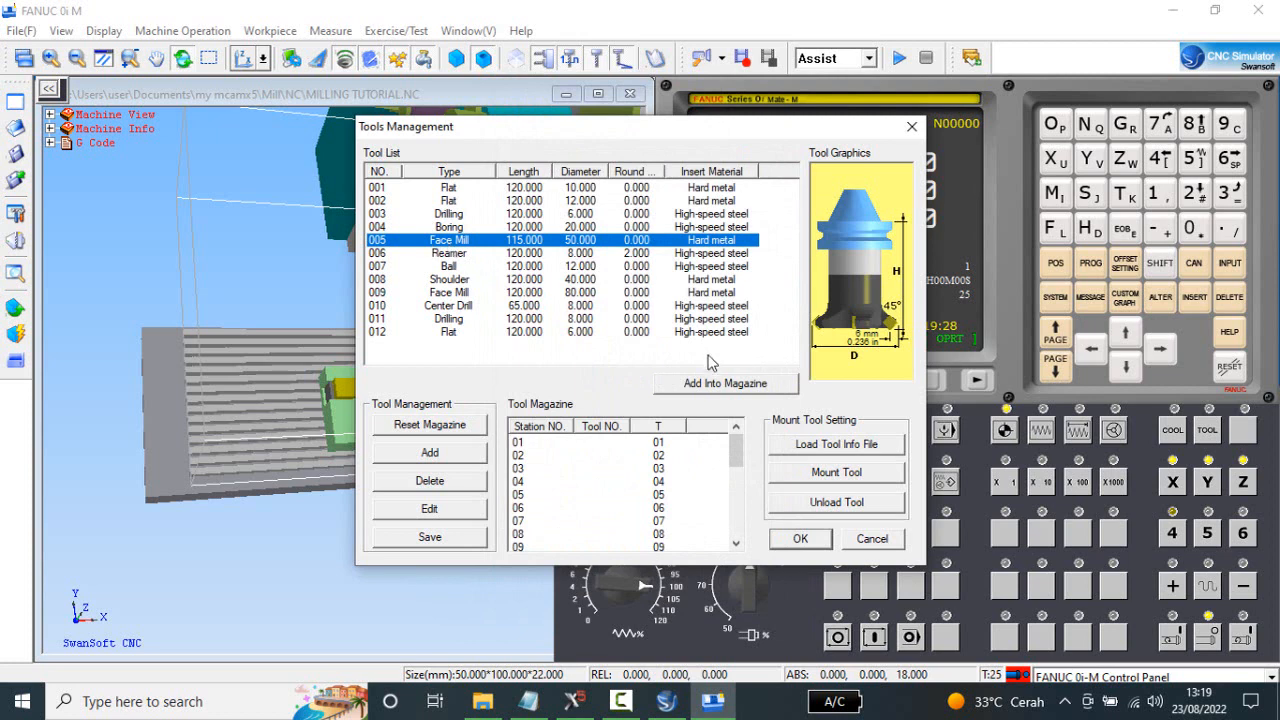
left_click(710, 388)
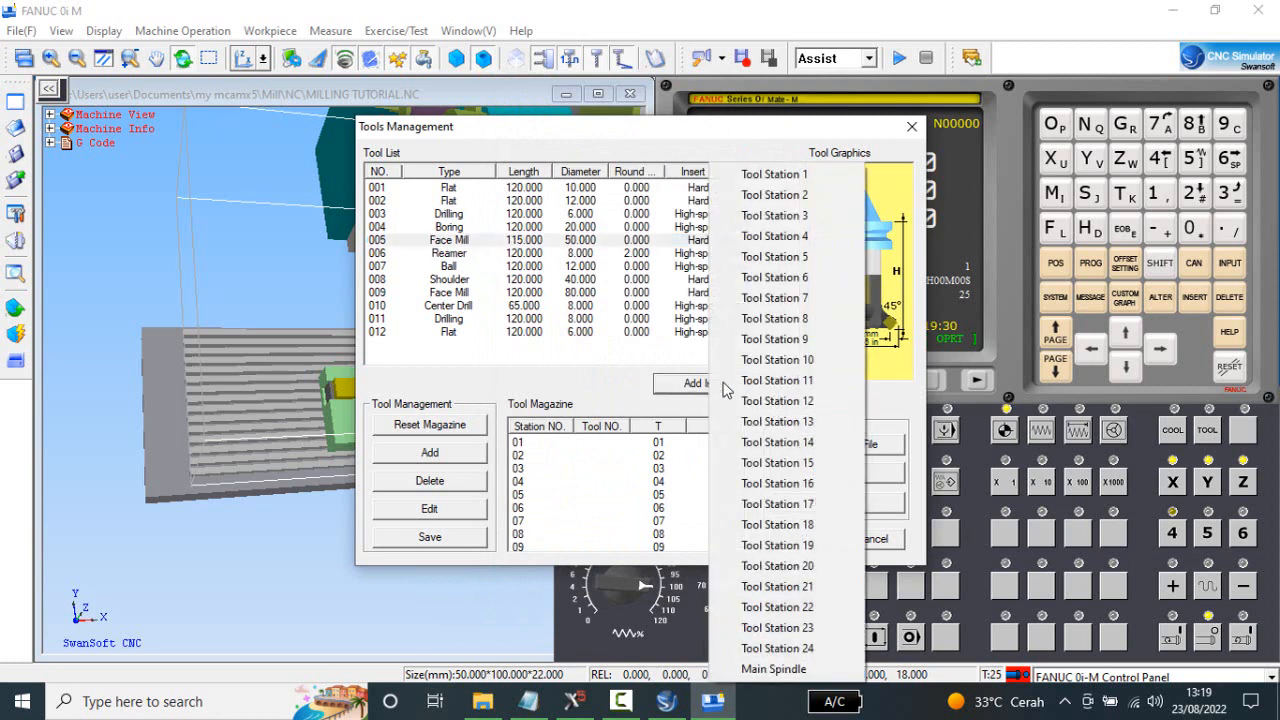
left_click(789, 176)
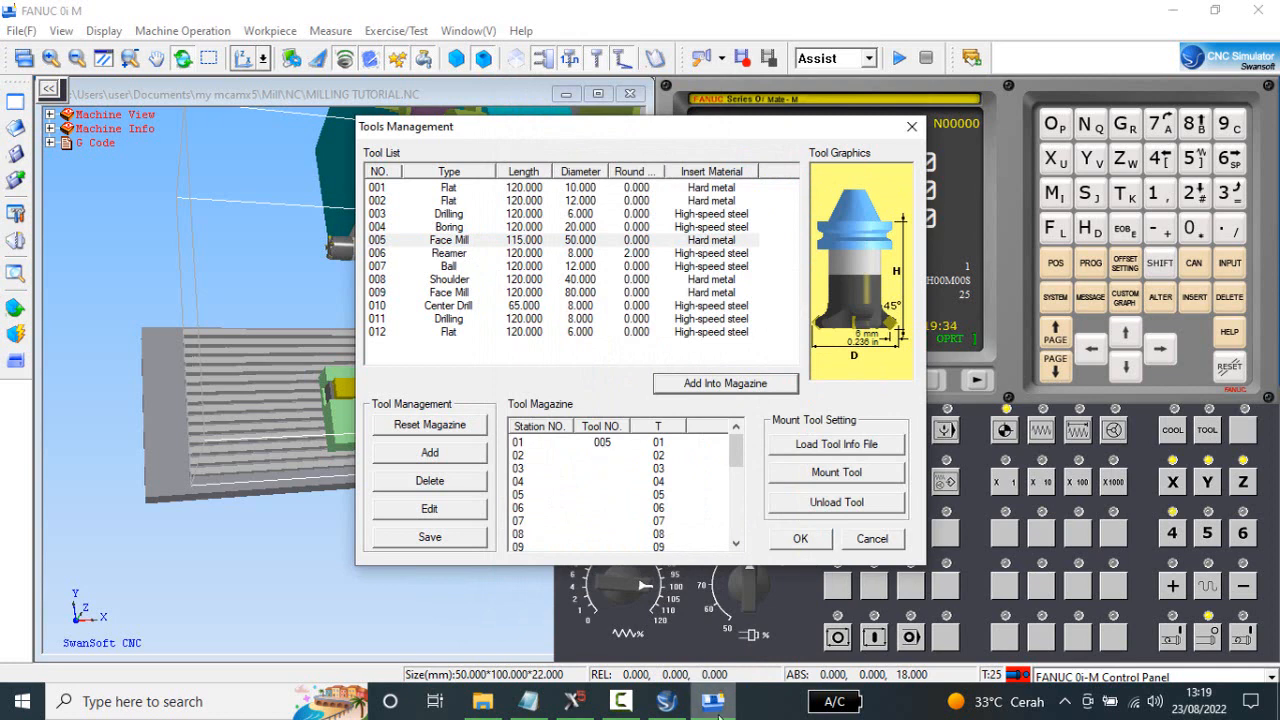
Consult the NC program's tool list in Notepad, and add the 10 mm flat end mill 001 to Tool Station 2 in the simulator.
left_click(530, 701)
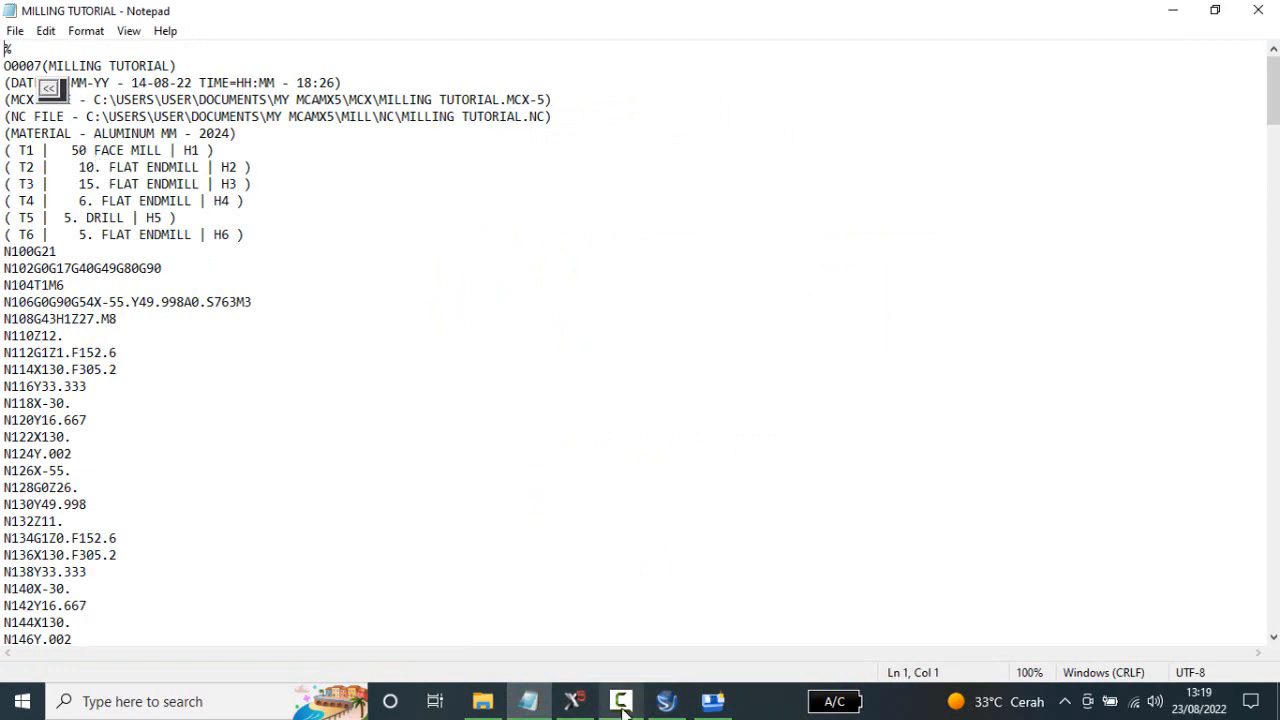
left_click(666, 701)
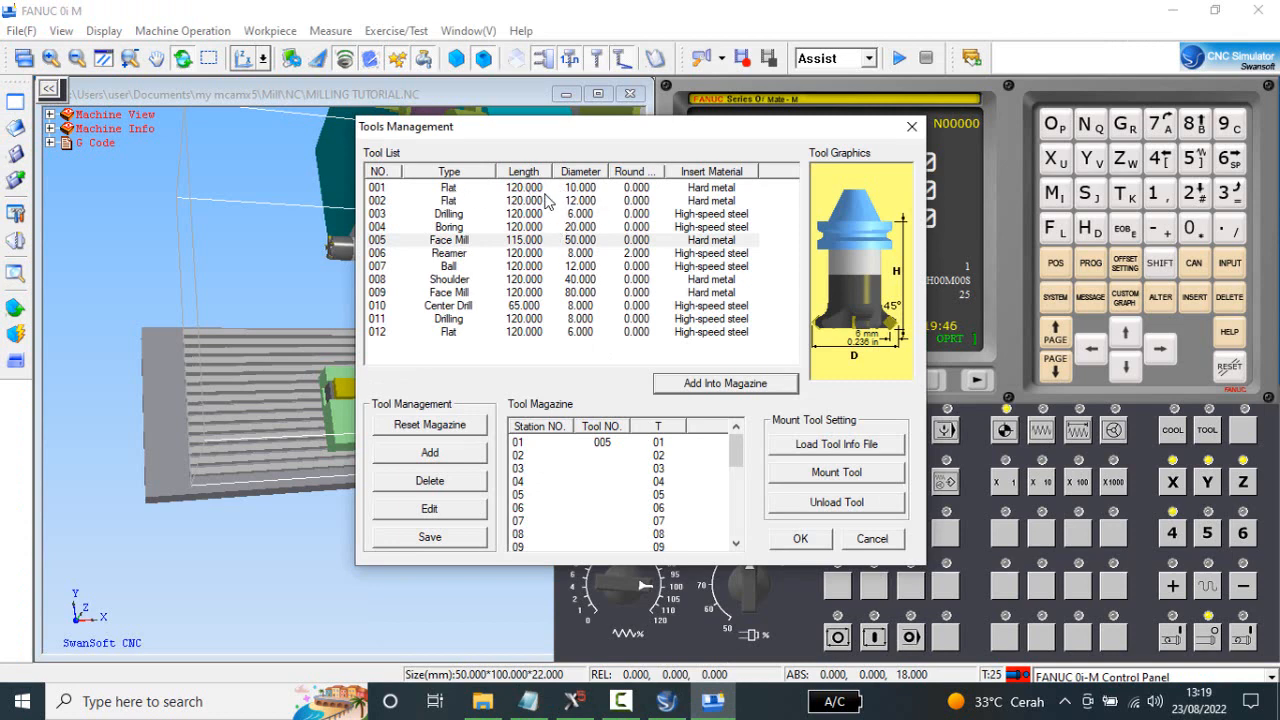
left_click(541, 188)
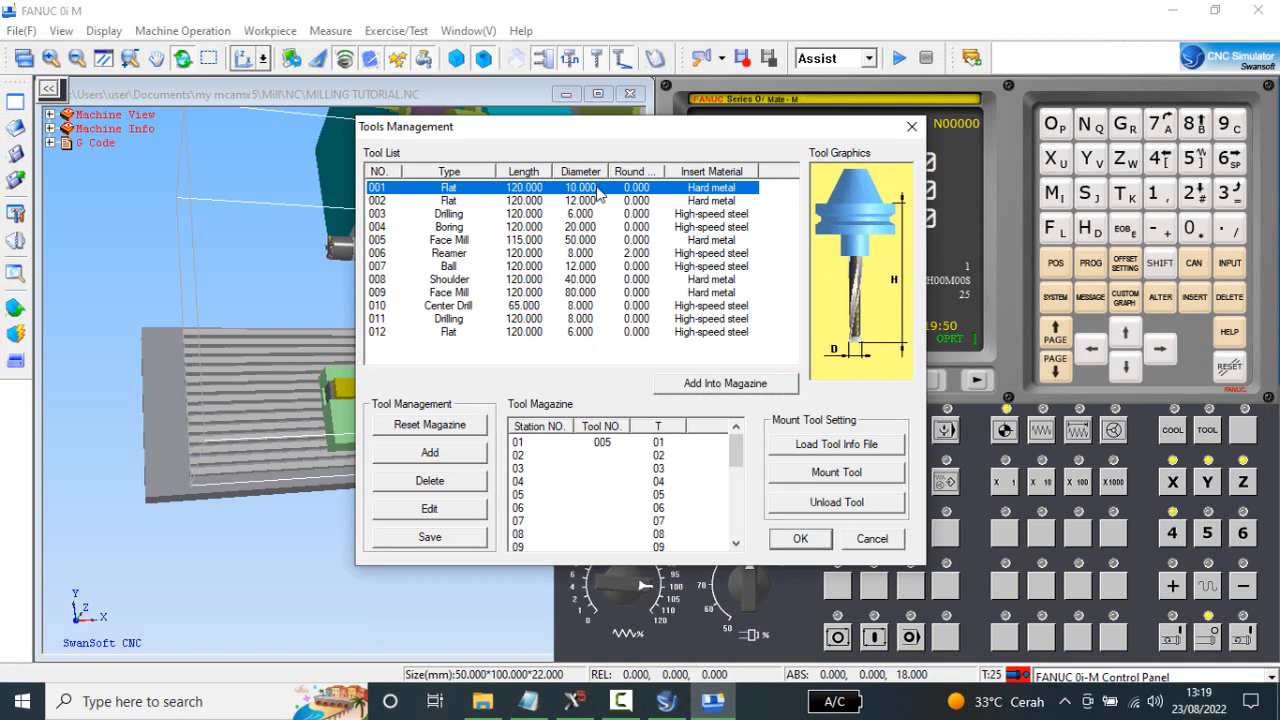
left_click(757, 386)
left_click(830, 196)
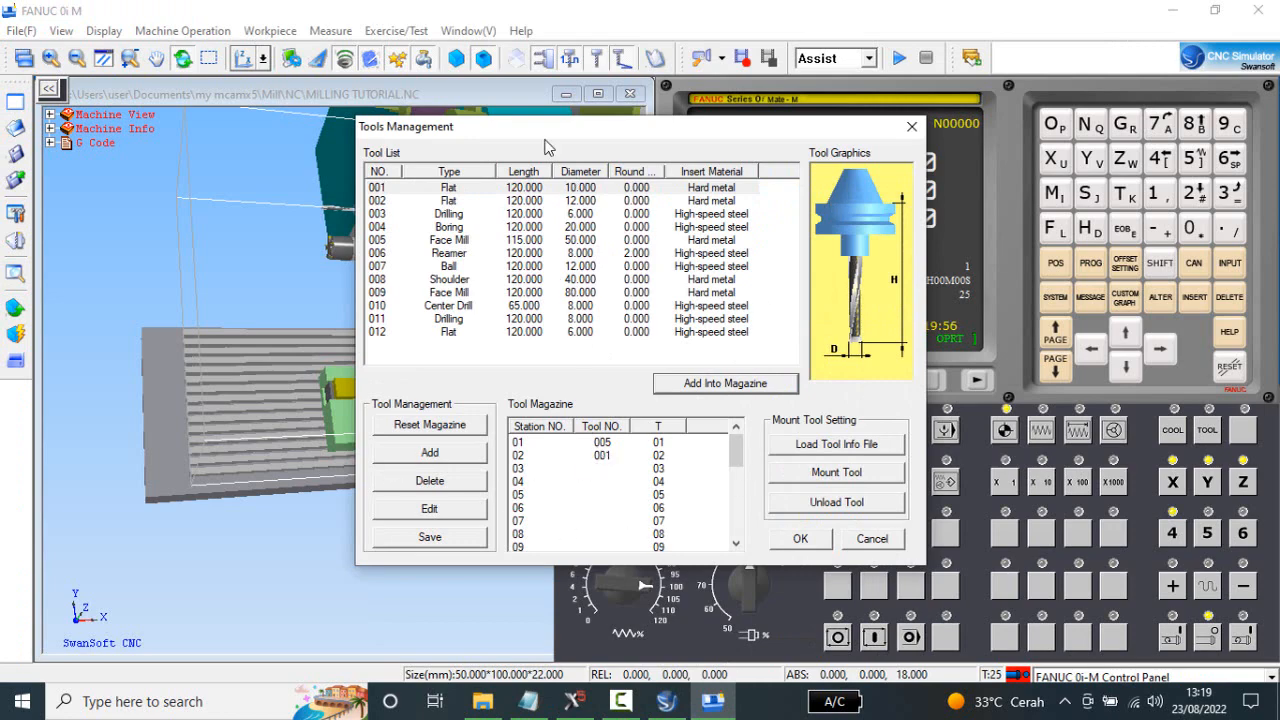
Move the Tools Management window clear of the machine's tool magazine, check the program's remaining tools in Notepad, and return to the simulator.
left_click_drag(545, 135, 747, 146)
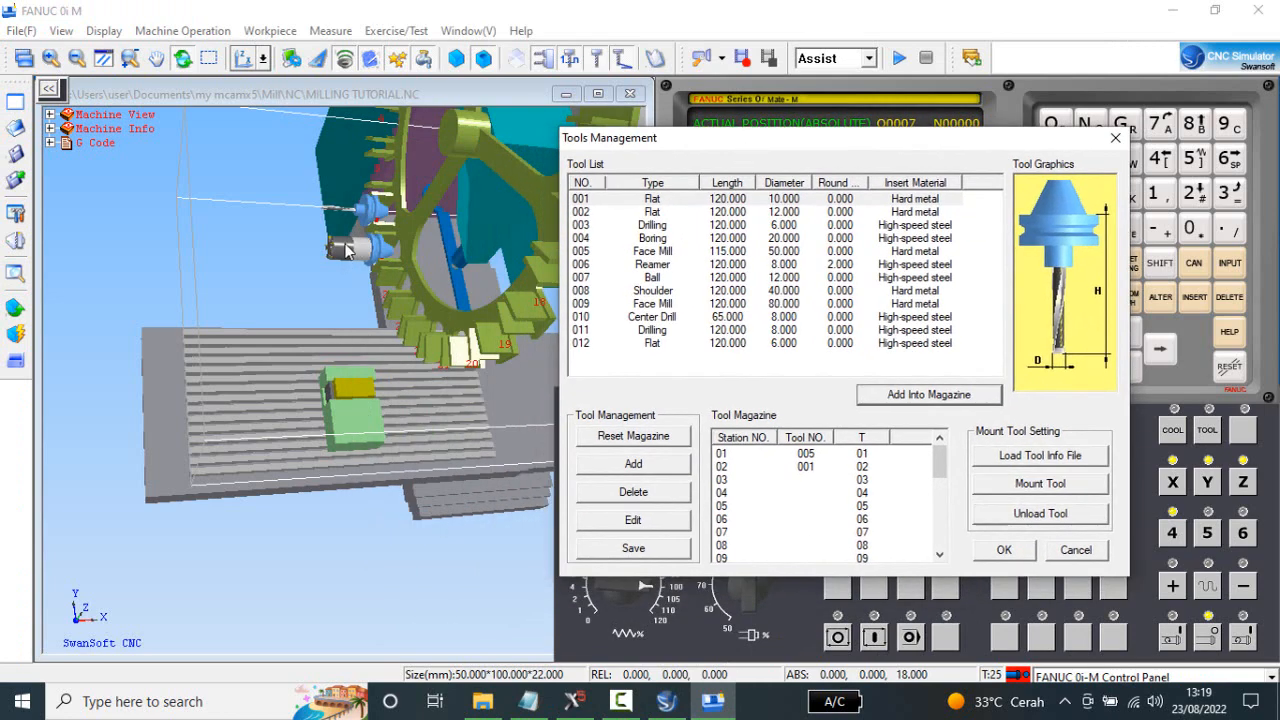
left_click_drag(739, 144, 735, 113)
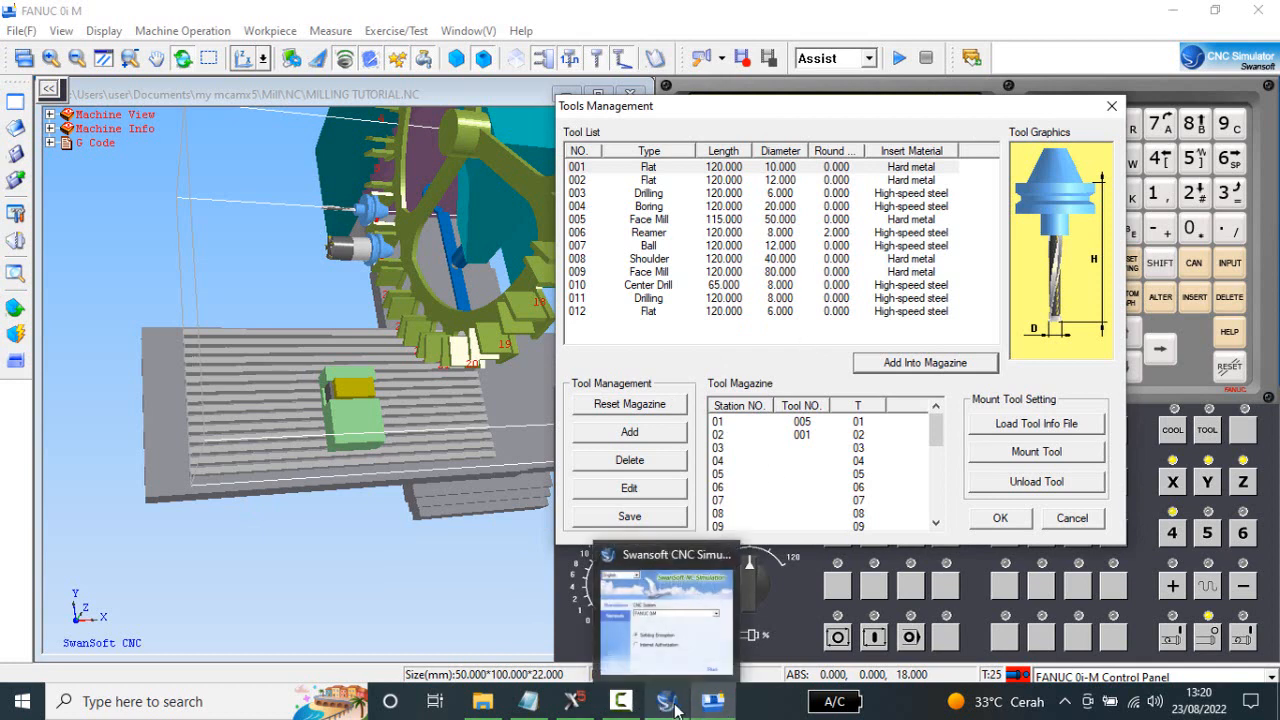
left_click(578, 707)
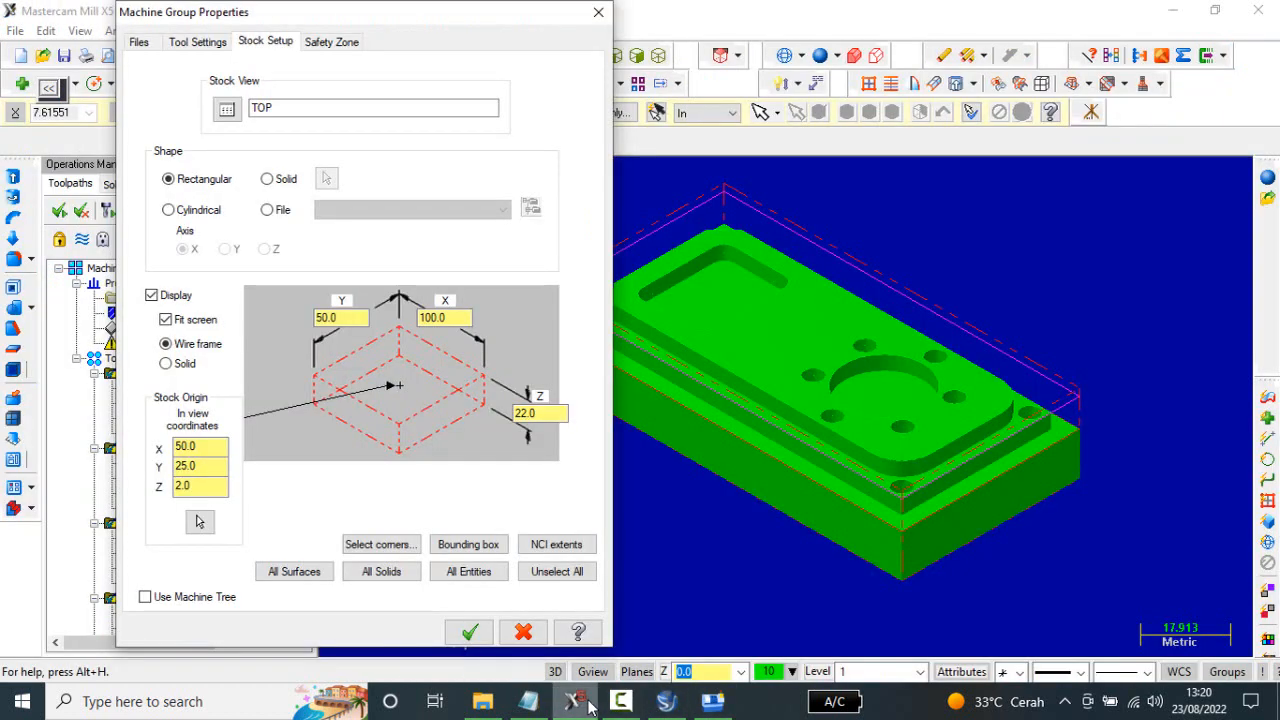
left_click(528, 701)
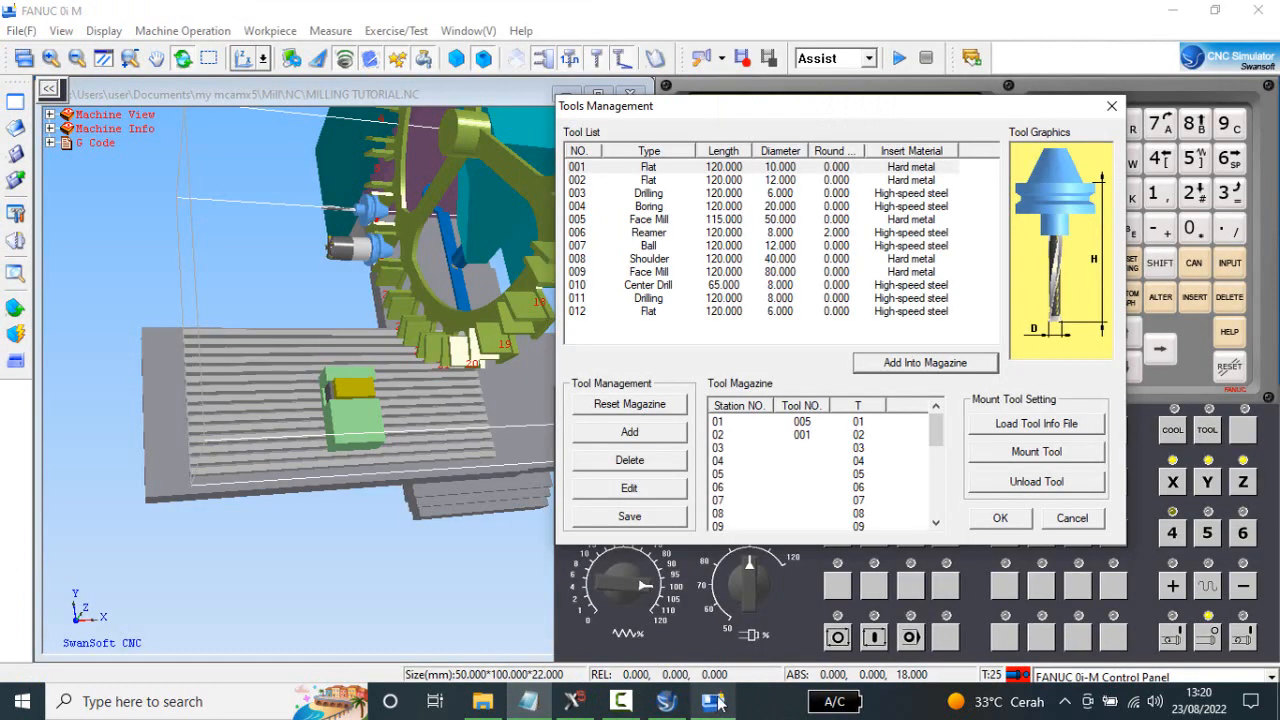
left_click(712, 701)
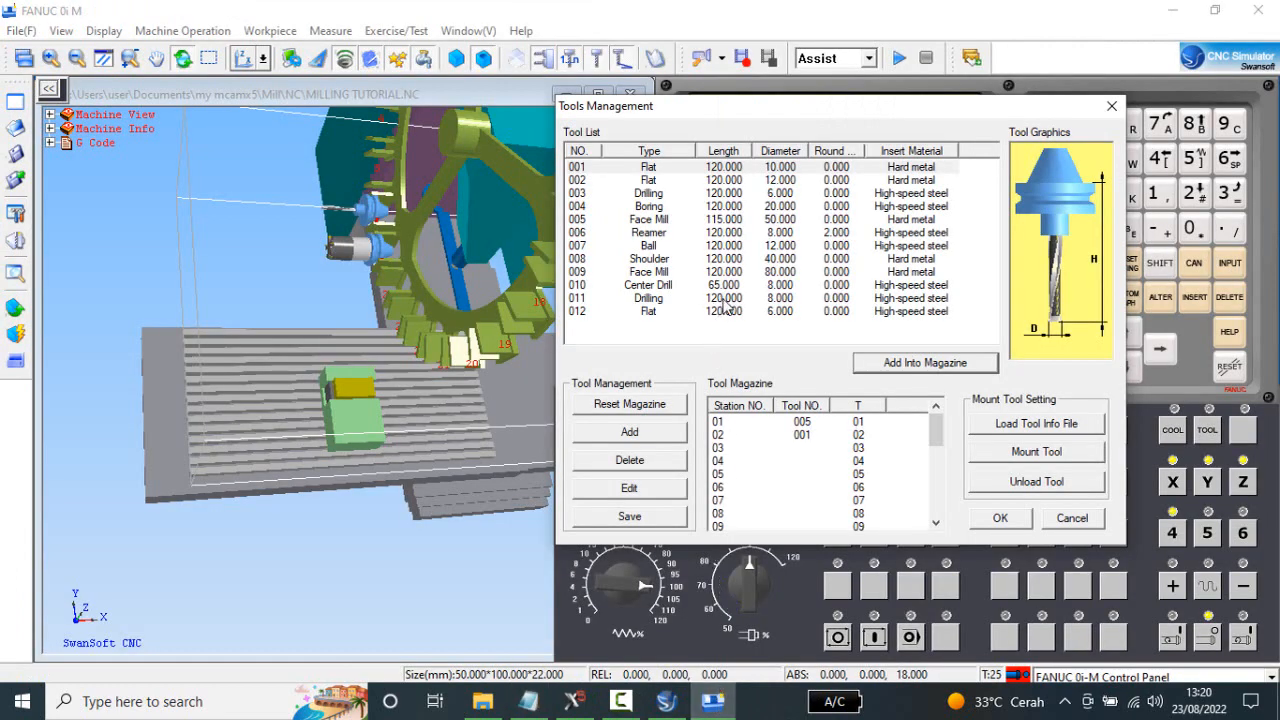
Change flat end mill 002 to 15 mm diameter and 112 mm length, and add it to Tool Station 3.
left_click(781, 181)
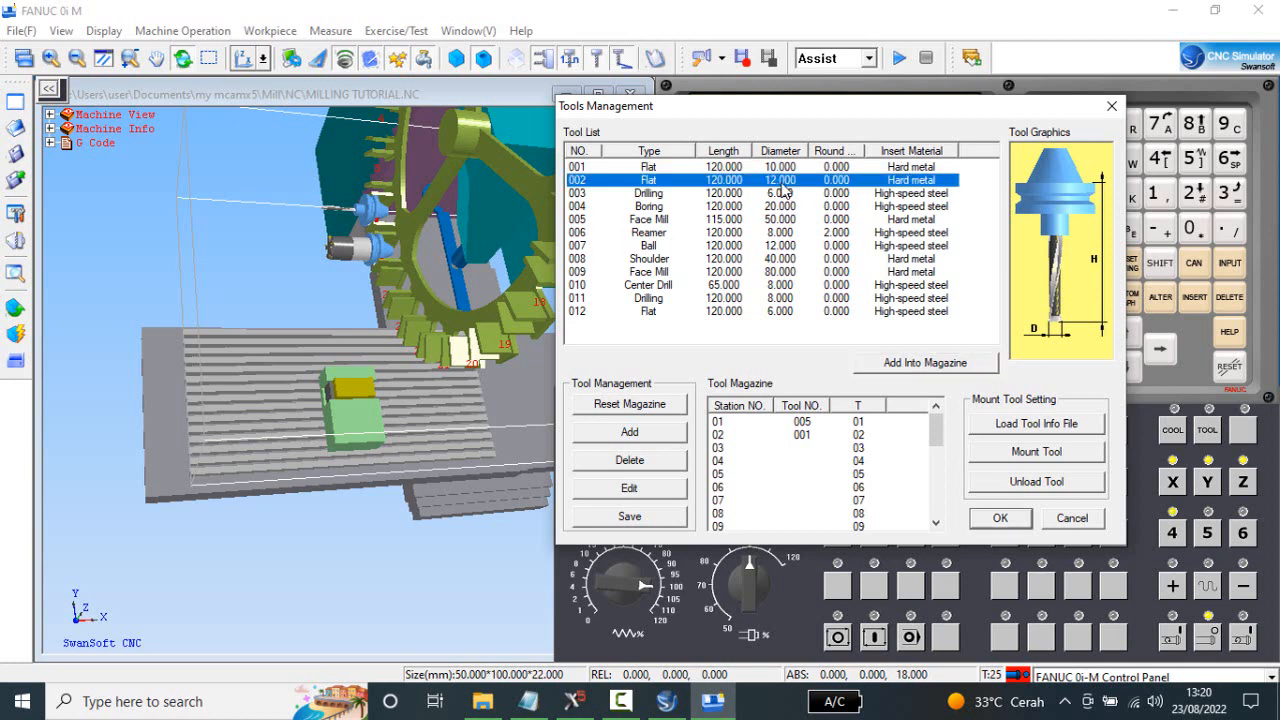
double_click(781, 181)
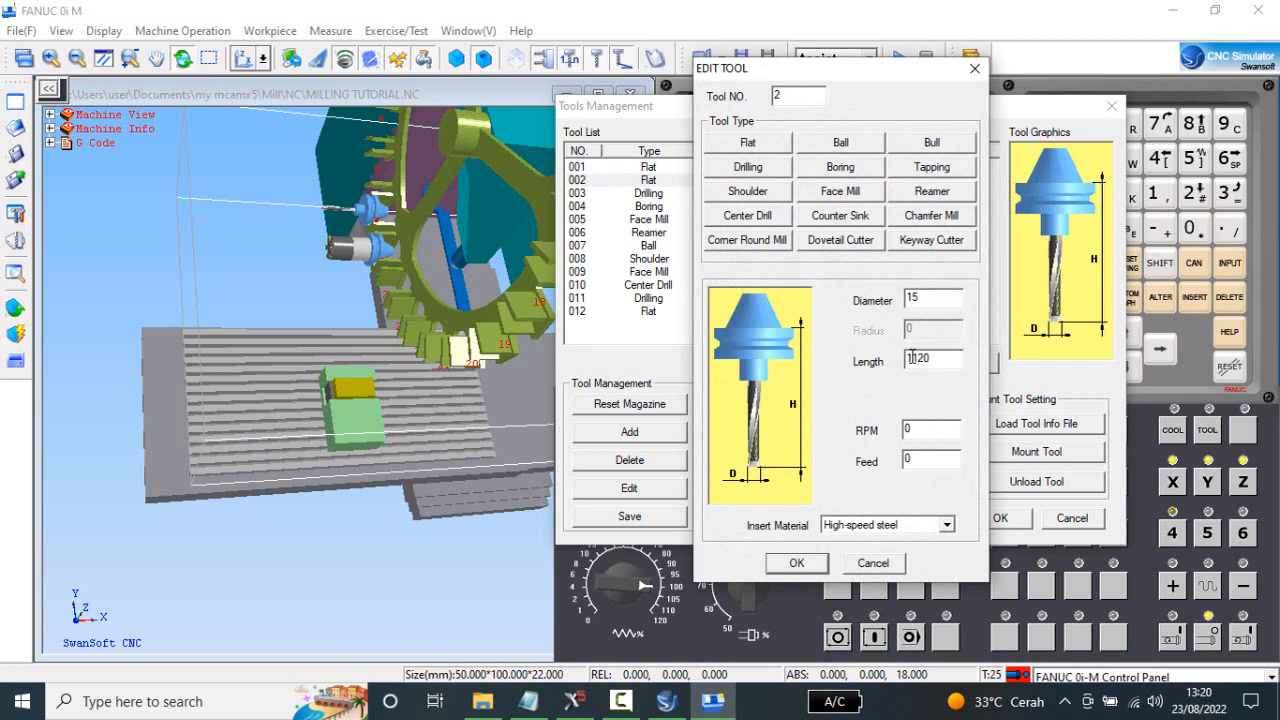
type("1")
left_click(797, 563)
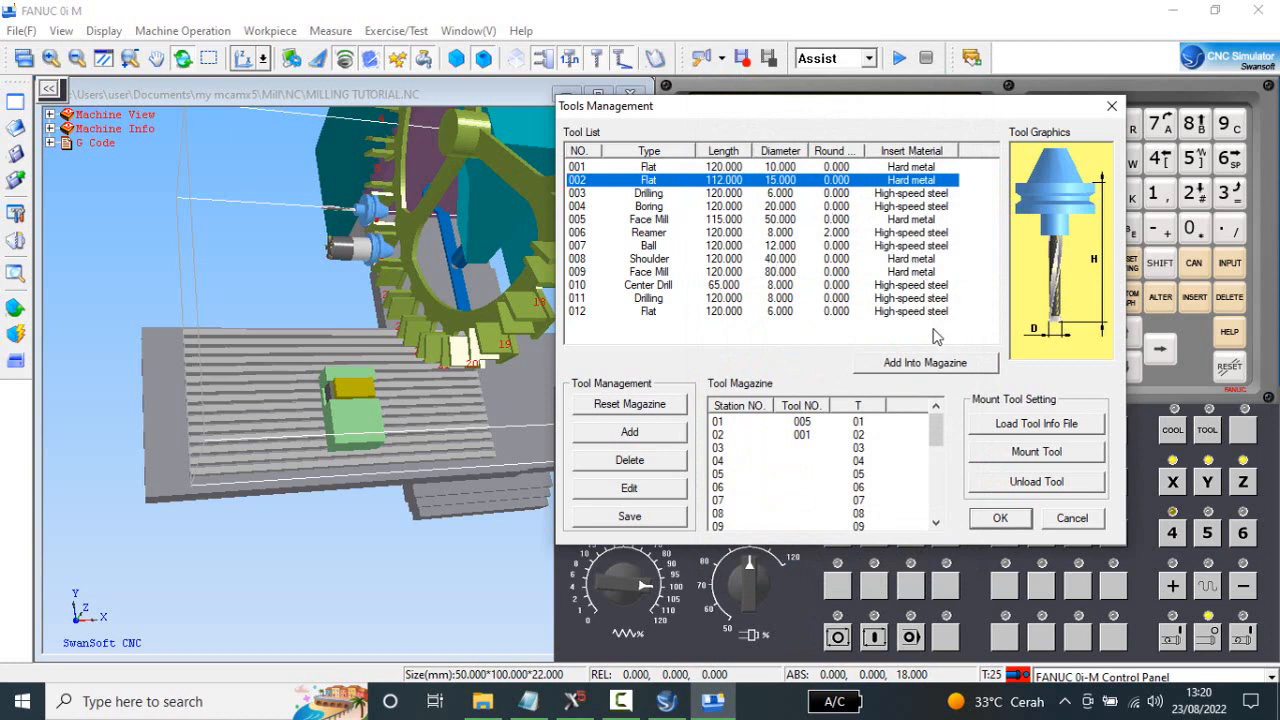
left_click(924, 363)
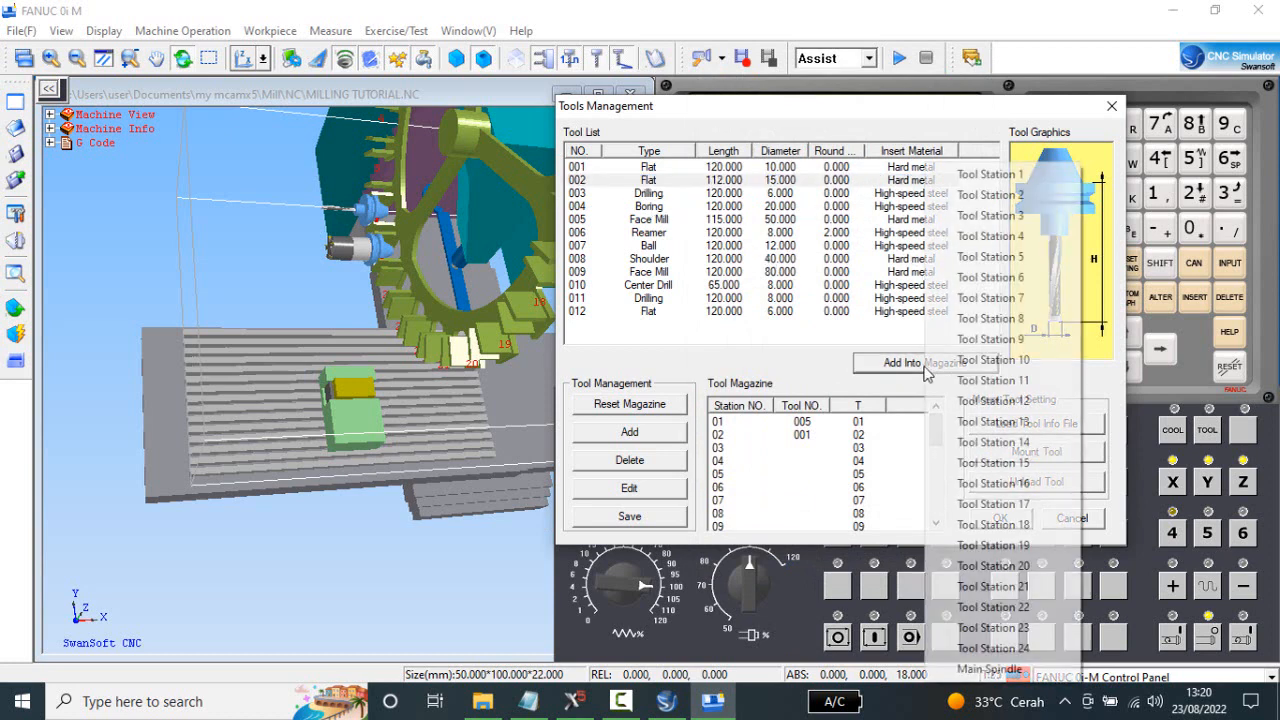
left_click(1010, 216)
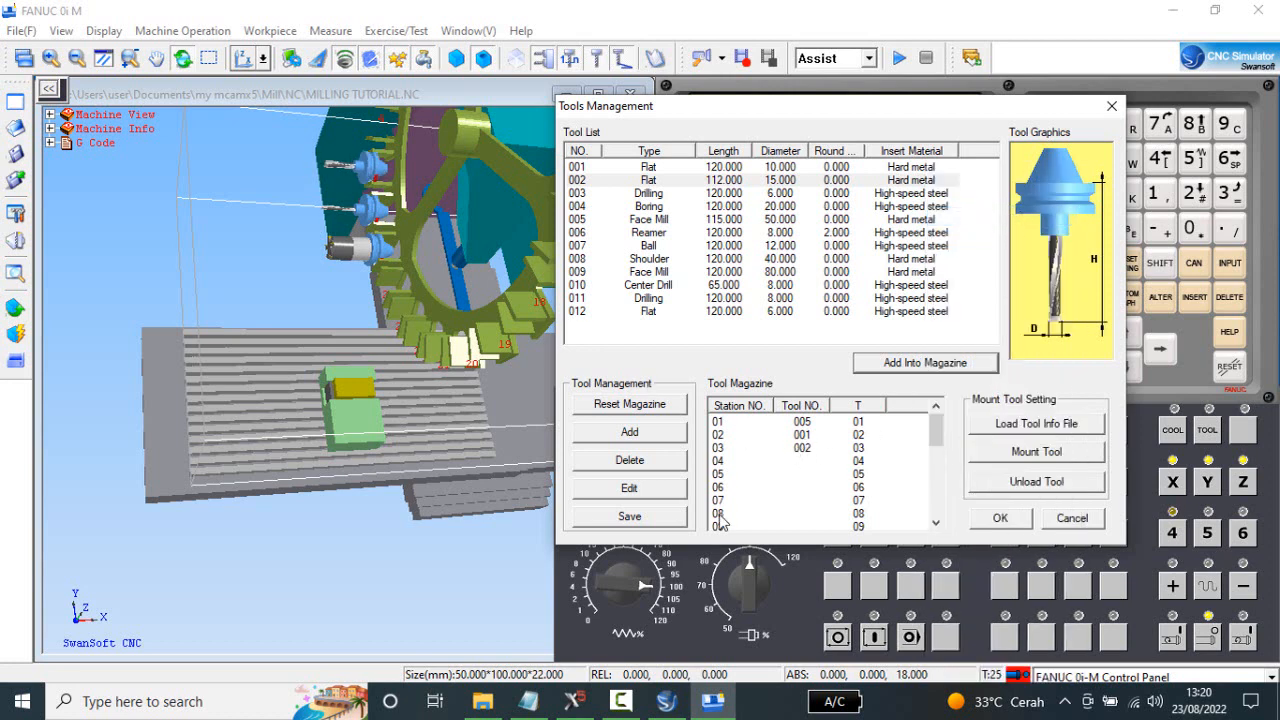
Check the program's tool list in Notepad, and add the 6 mm flat end mill 012 to Tool Station 4 in the simulator.
left_click(528, 701)
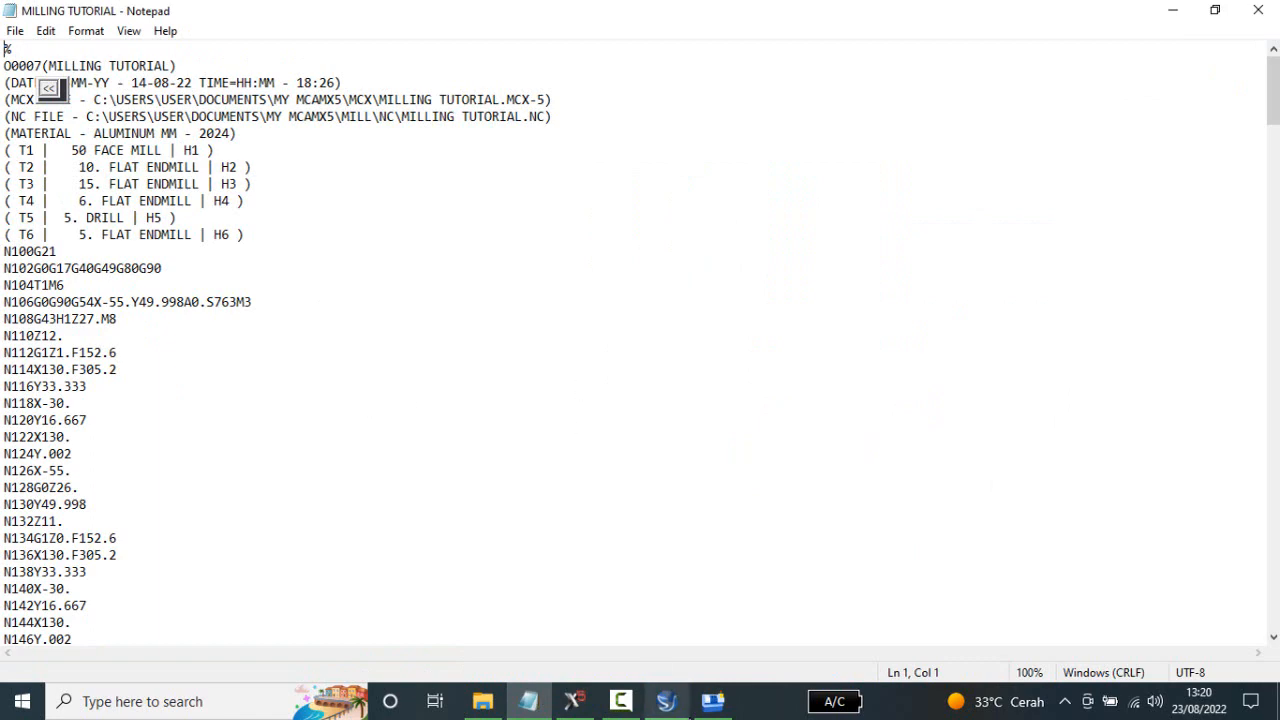
left_click(712, 701)
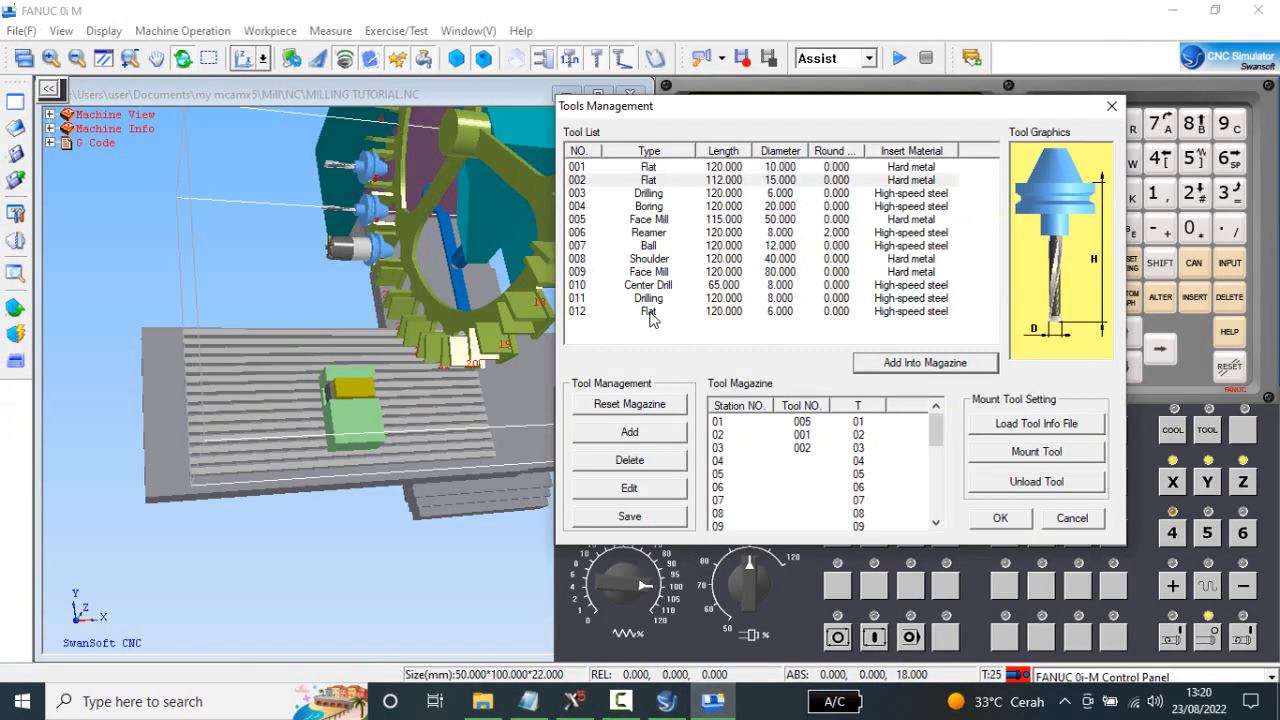
left_click(776, 314)
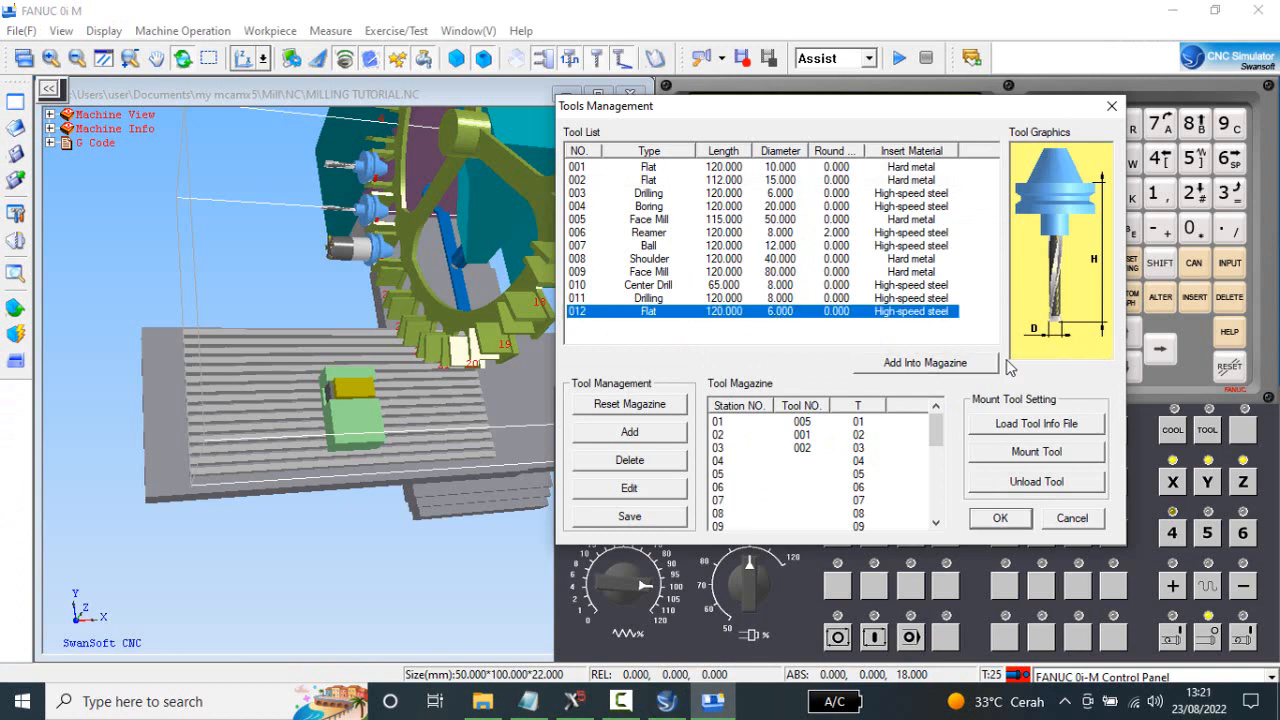
left_click(922, 365)
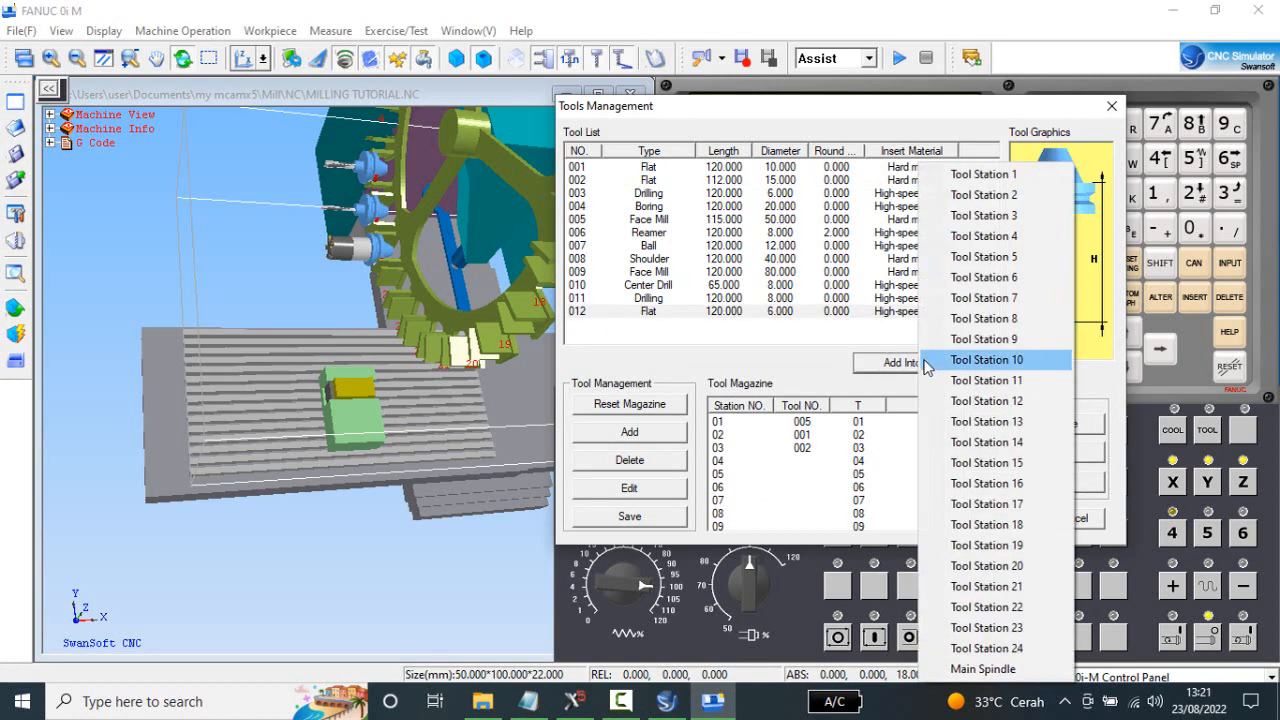
left_click(1010, 240)
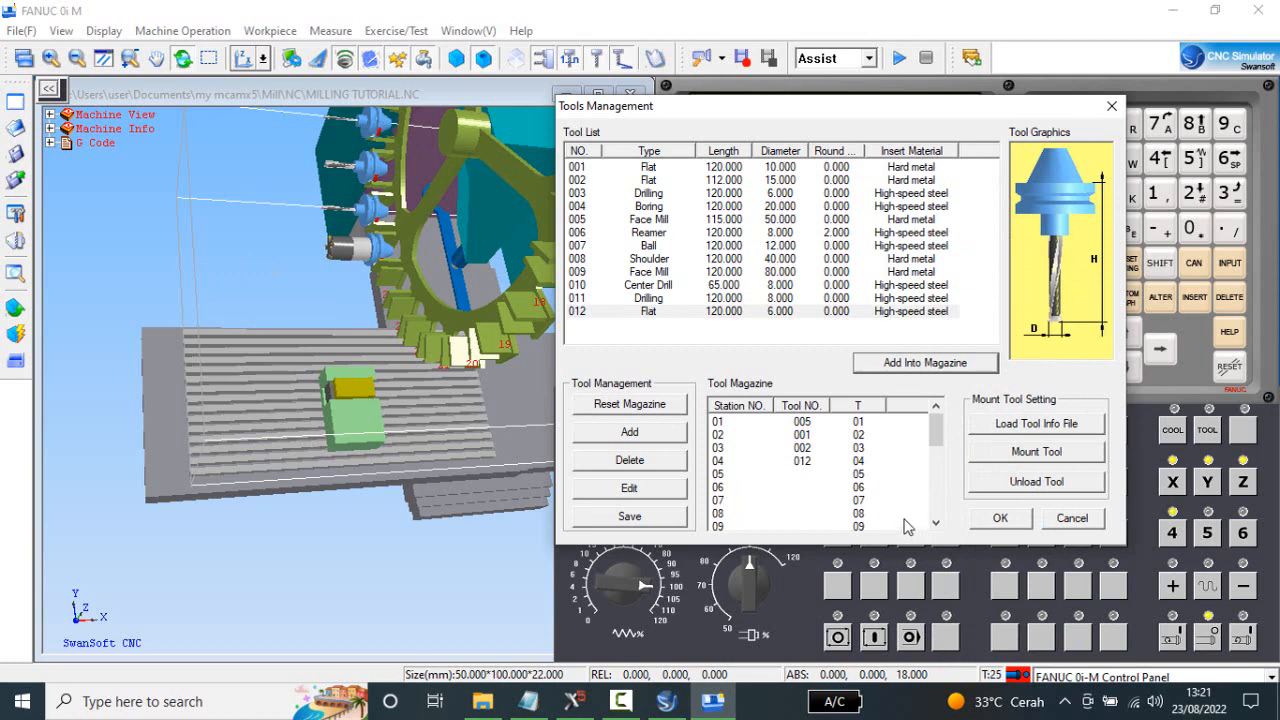
After consulting the tool list in Notepad, change drill 003 to 5 mm diameter and 100 mm length in the simulator, and add it to Tool Station 5.
left_click(528, 701)
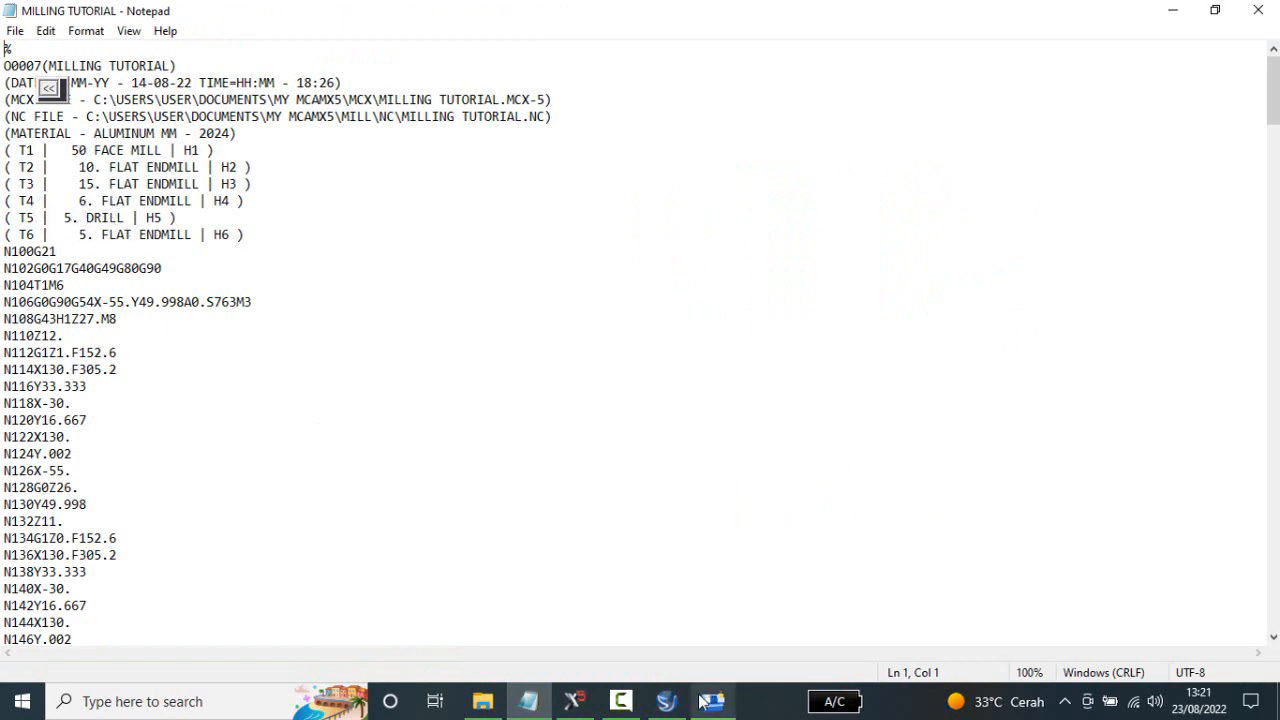
left_click(730, 702)
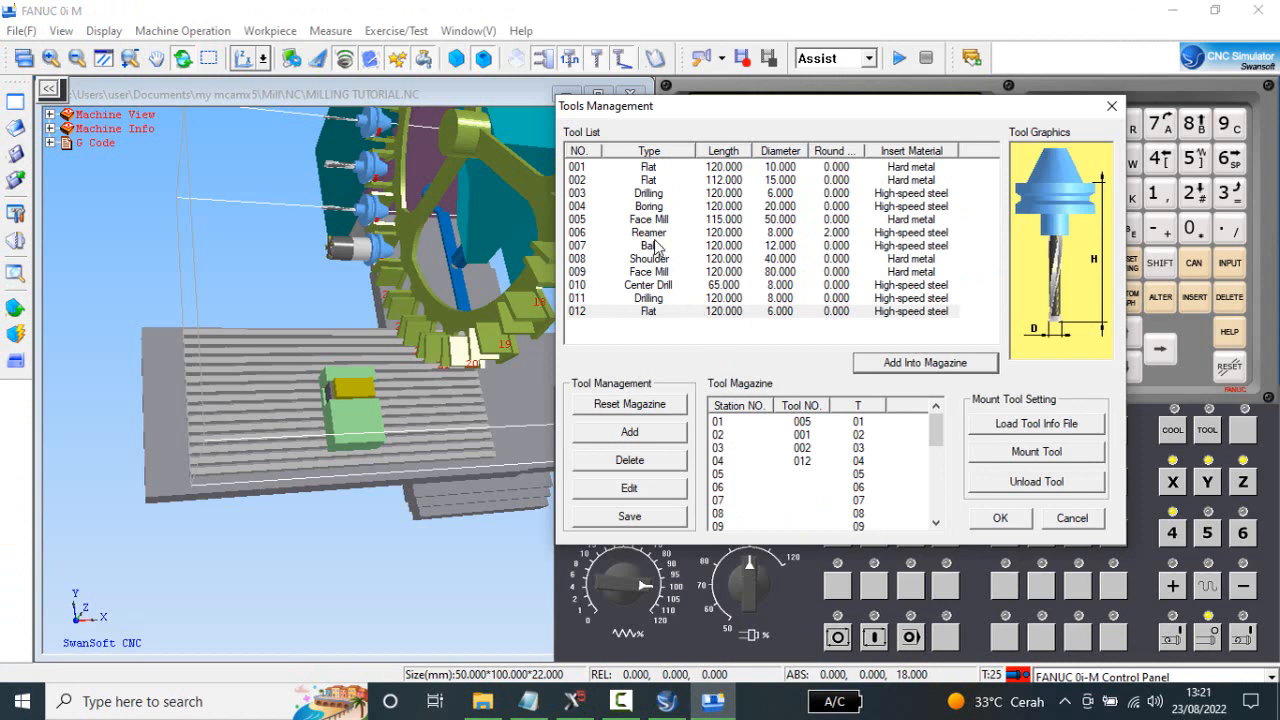
left_click(785, 195)
double_click(785, 203)
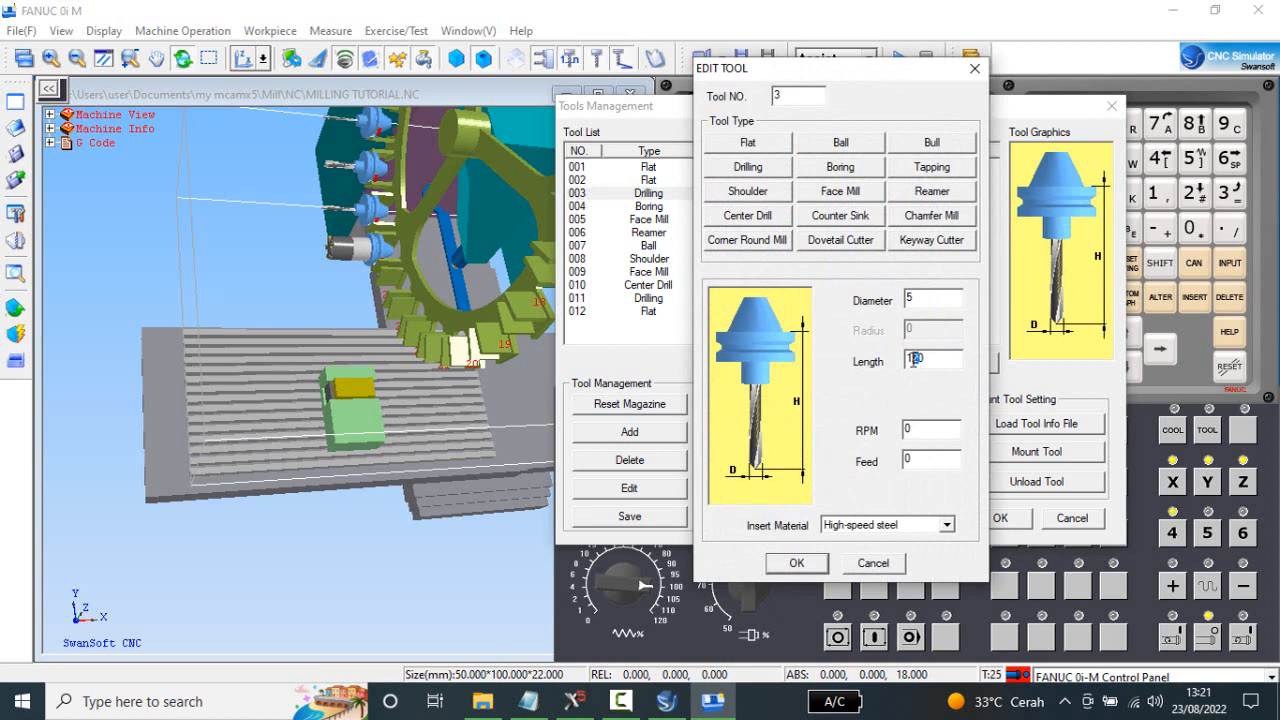
left_click(795, 563)
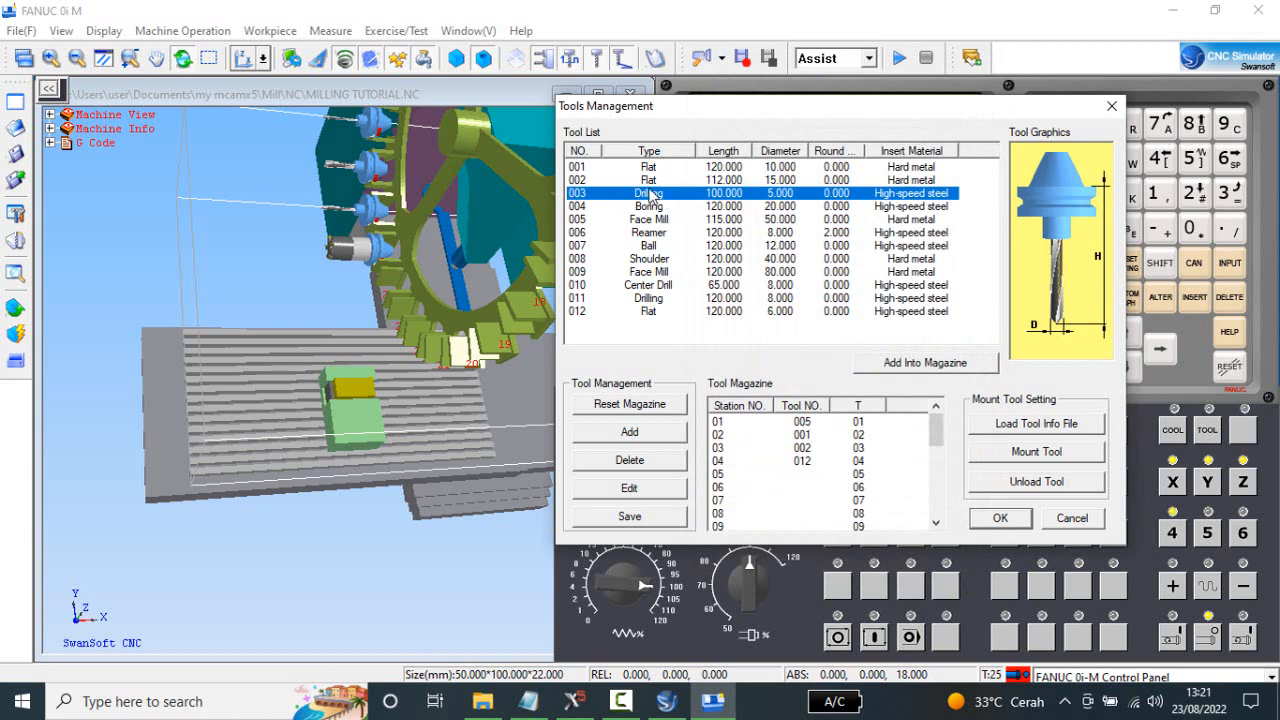
left_click(966, 364)
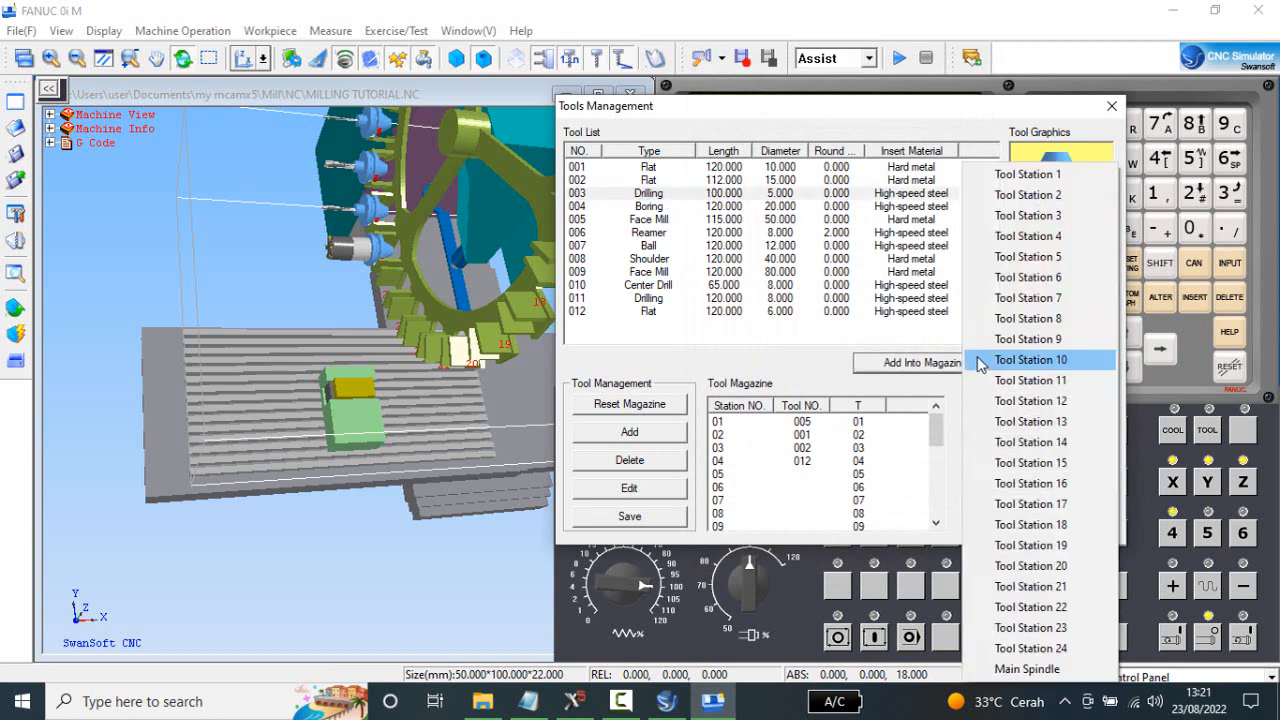
left_click(1030, 257)
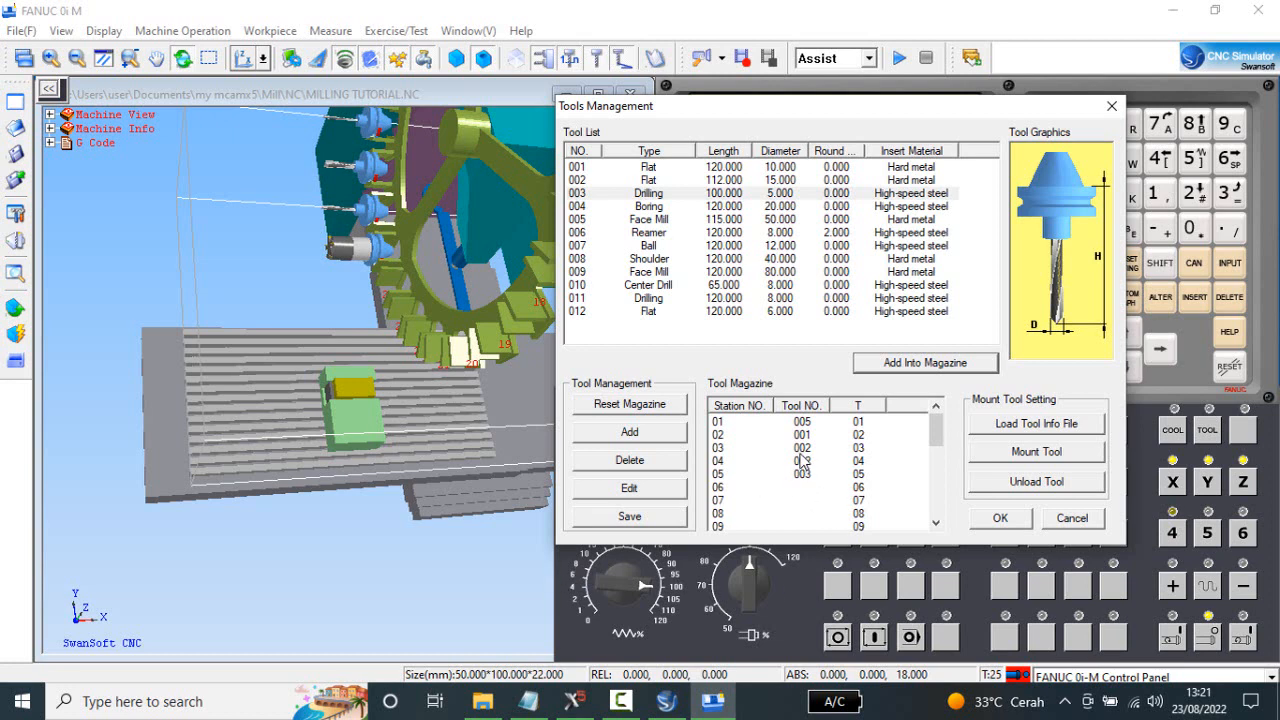
Look up tool T6 in Notepad, and create flat end mill 13 in the simulator with 5 mm diameter and 98 mm length.
left_click(528, 701)
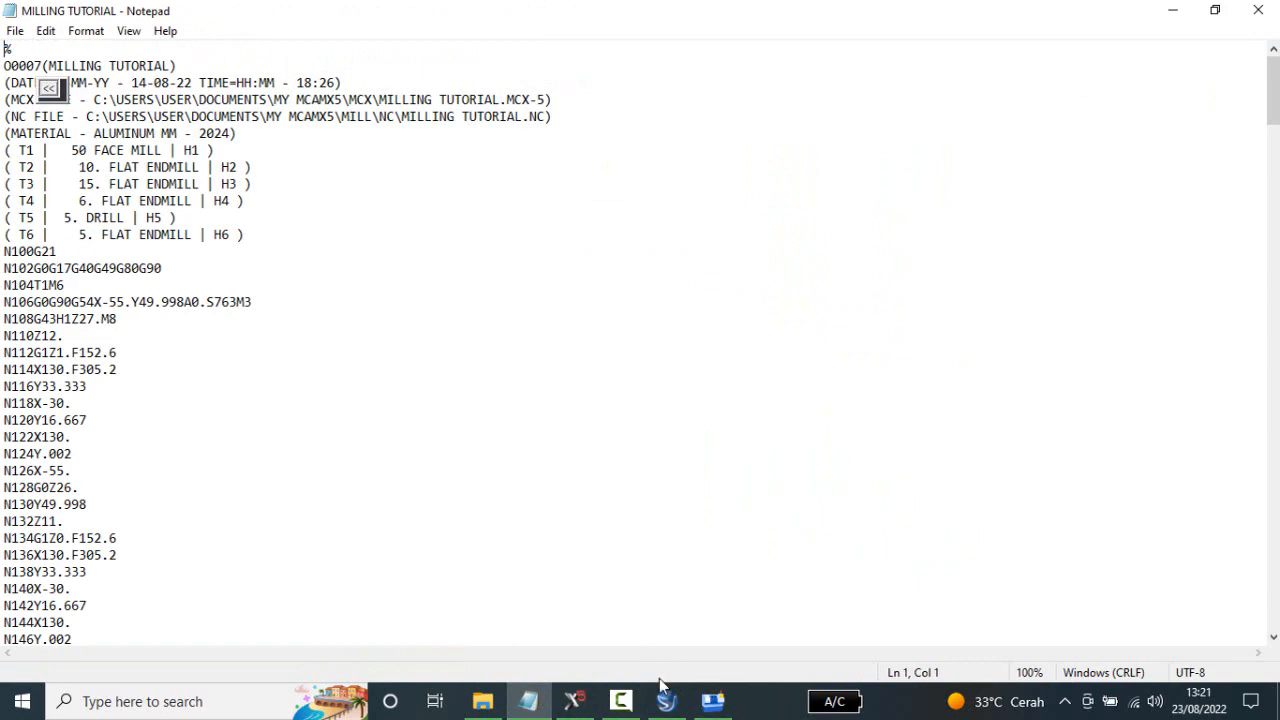
left_click(716, 704)
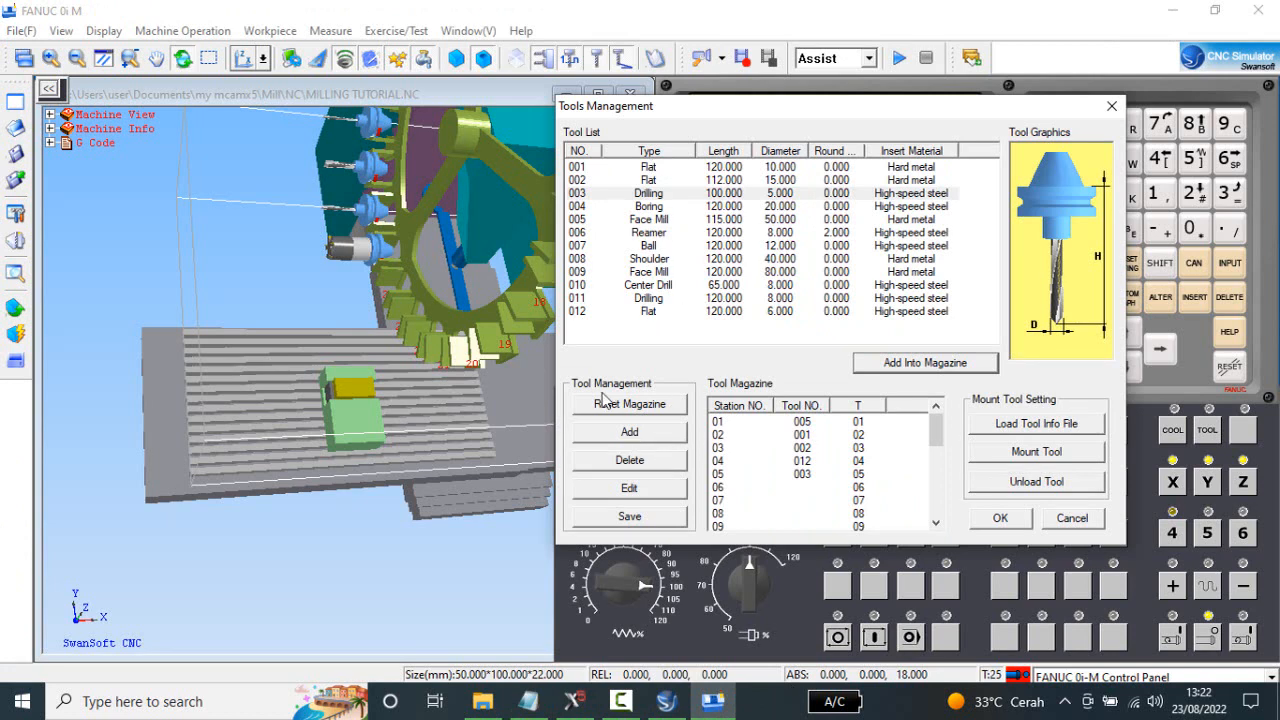
left_click(630, 436)
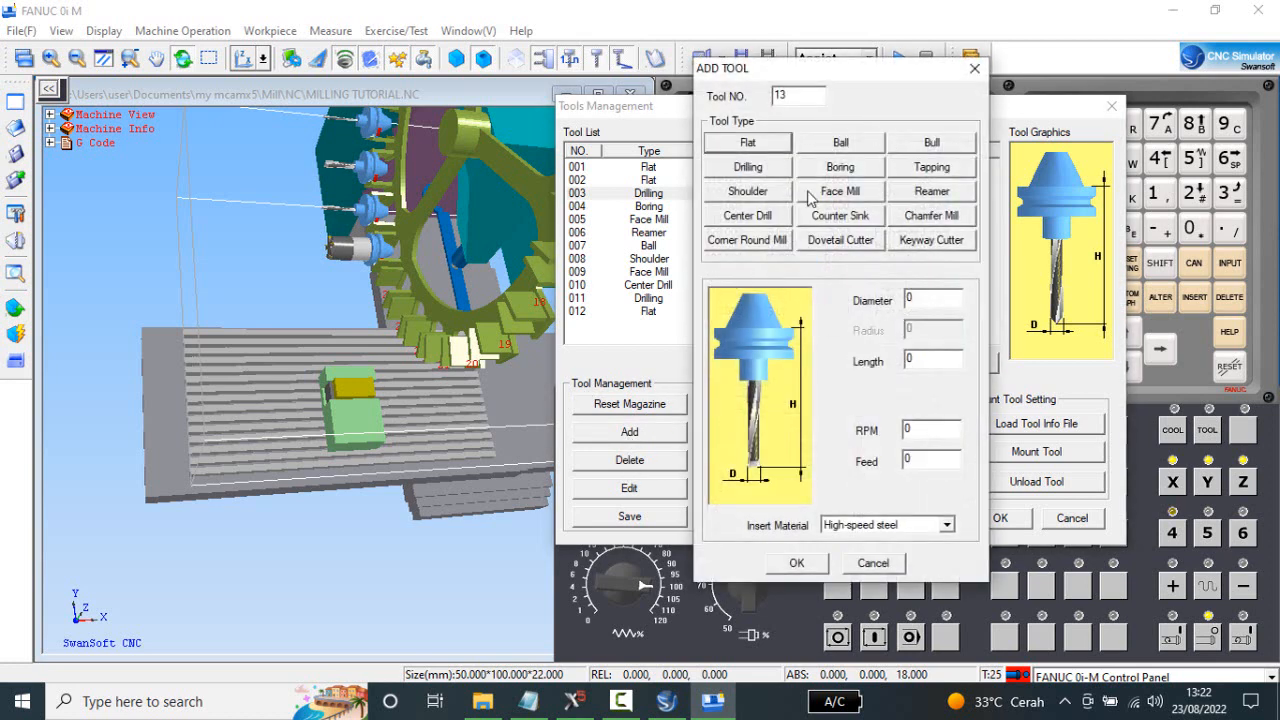
left_click(927, 299)
left_click_drag(927, 299, 909, 299)
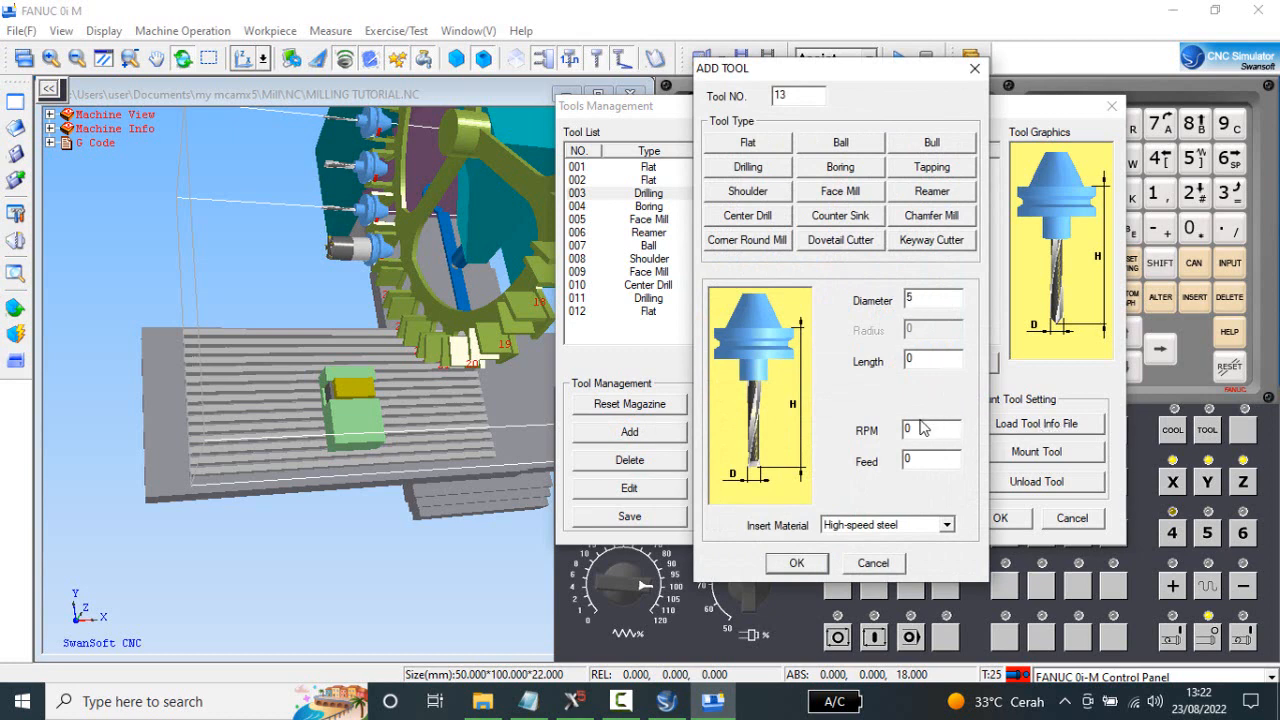
left_click_drag(918, 361, 909, 361)
left_click(805, 563)
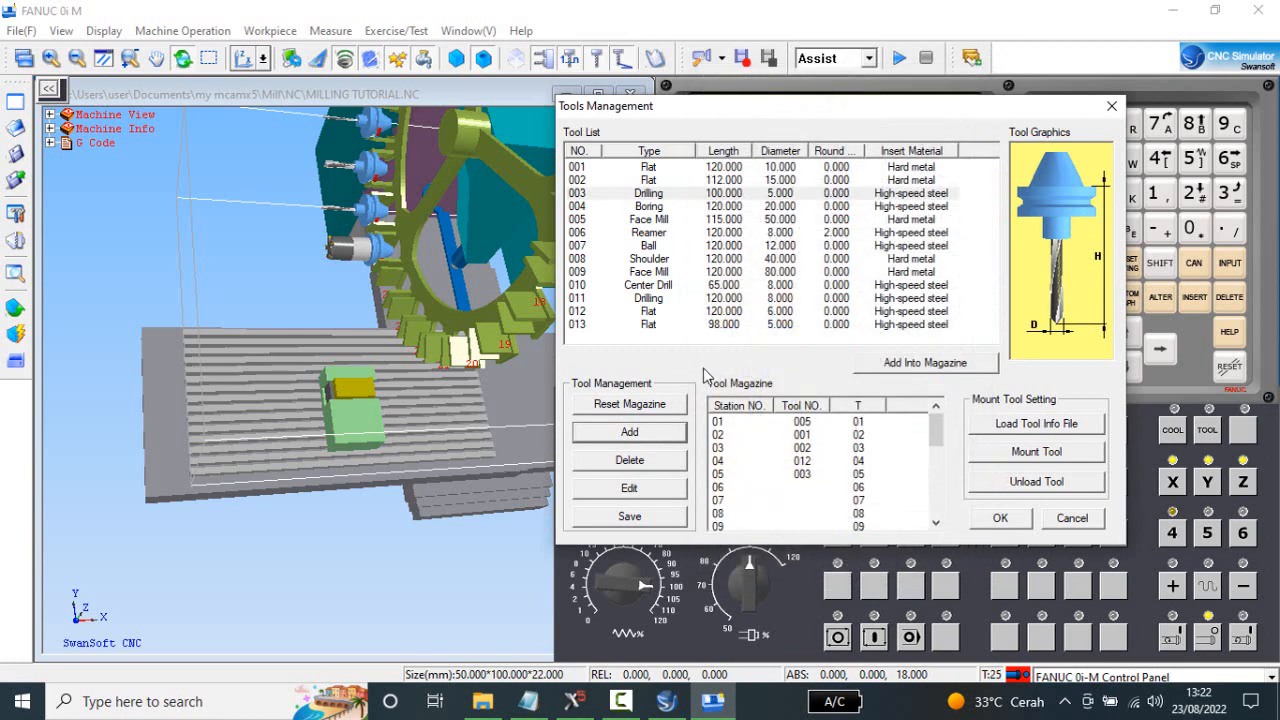
Add the 5 mm flat end mill 013 to Tool Station 6 and accept the tool magazine setup.
left_click(723, 327)
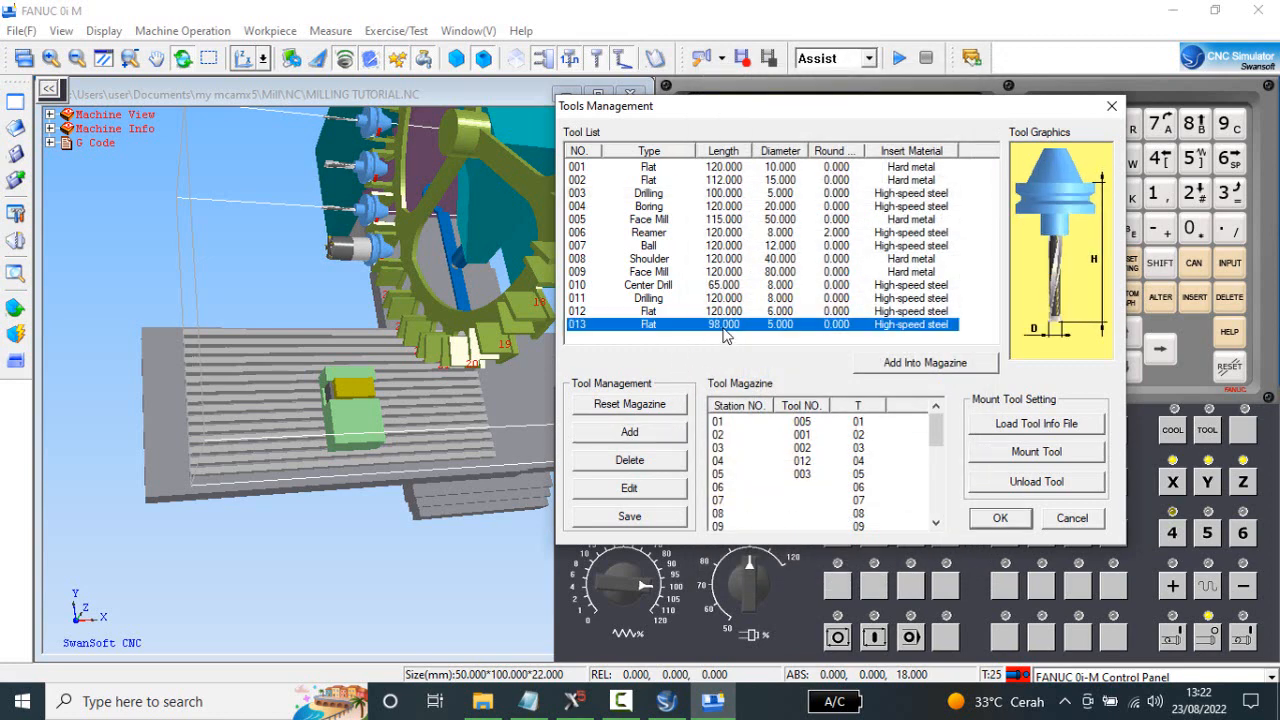
left_click(960, 364)
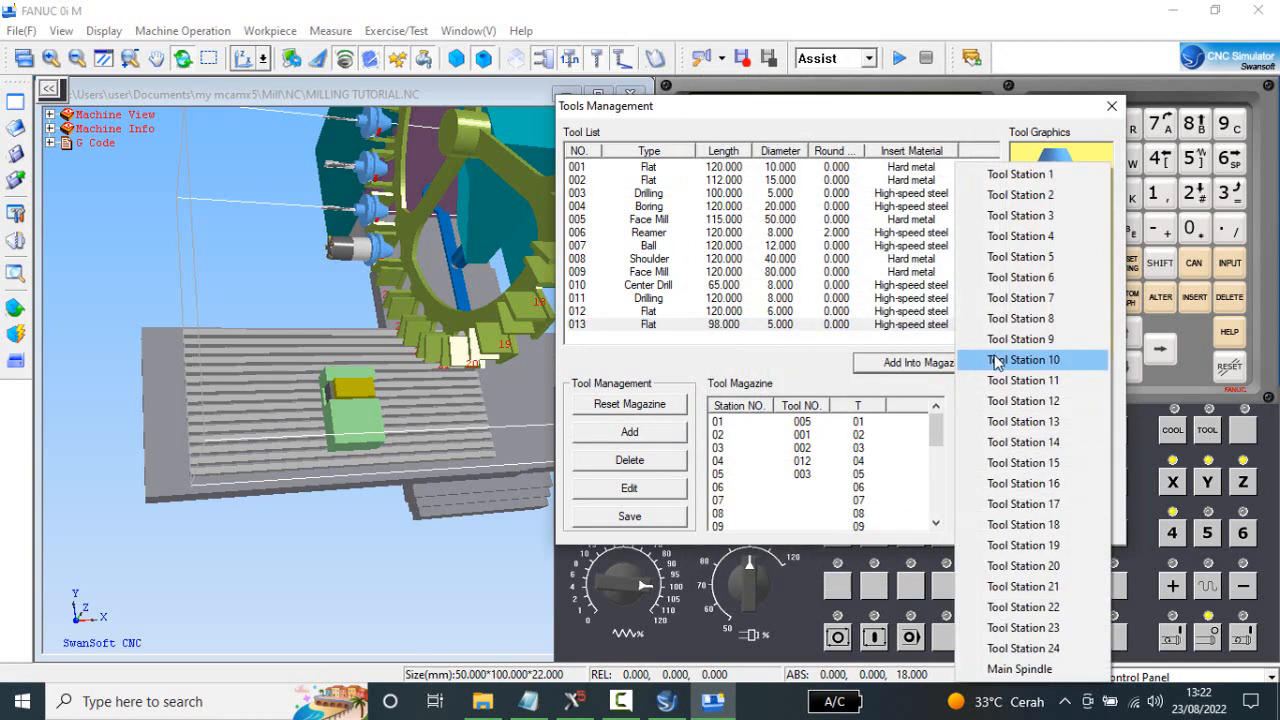
left_click(1058, 284)
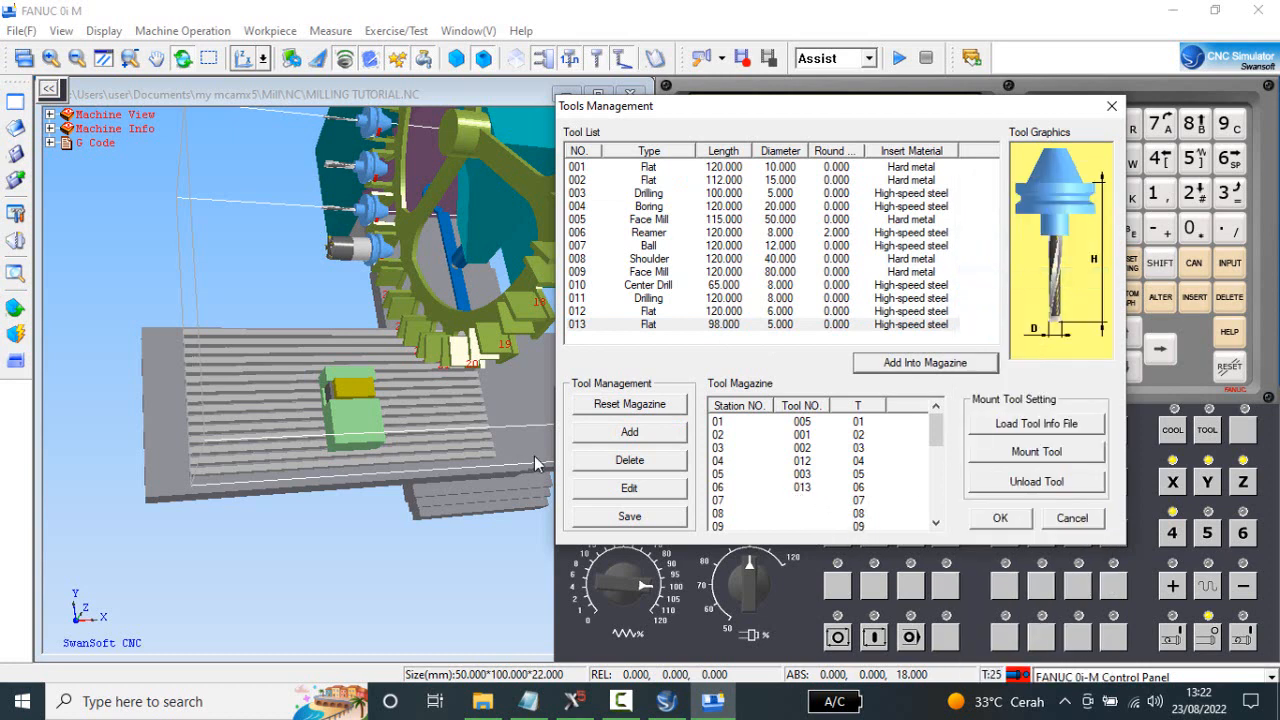
left_click(1000, 518)
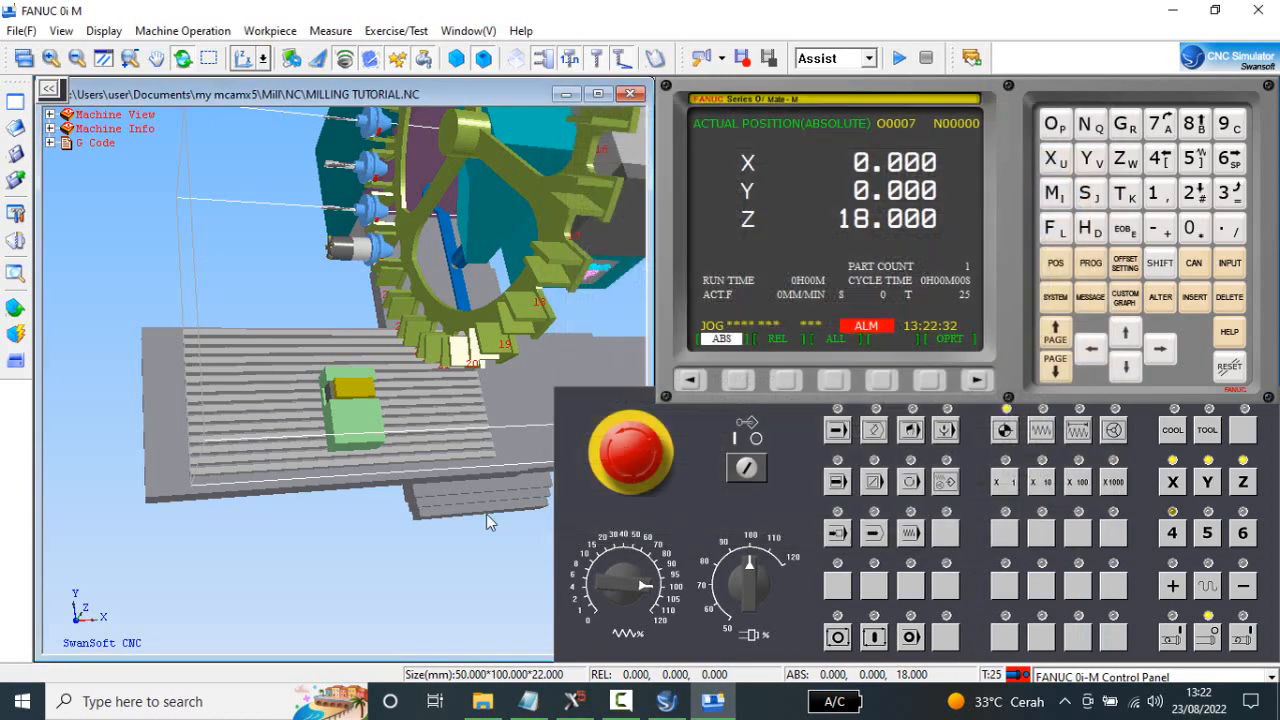
Show the machine from the front and mount the OP-20 (Optical) edge finder in the spindle.
left_click(50, 143)
left_click(66, 143)
left_click_drag(310, 398, 365, 278)
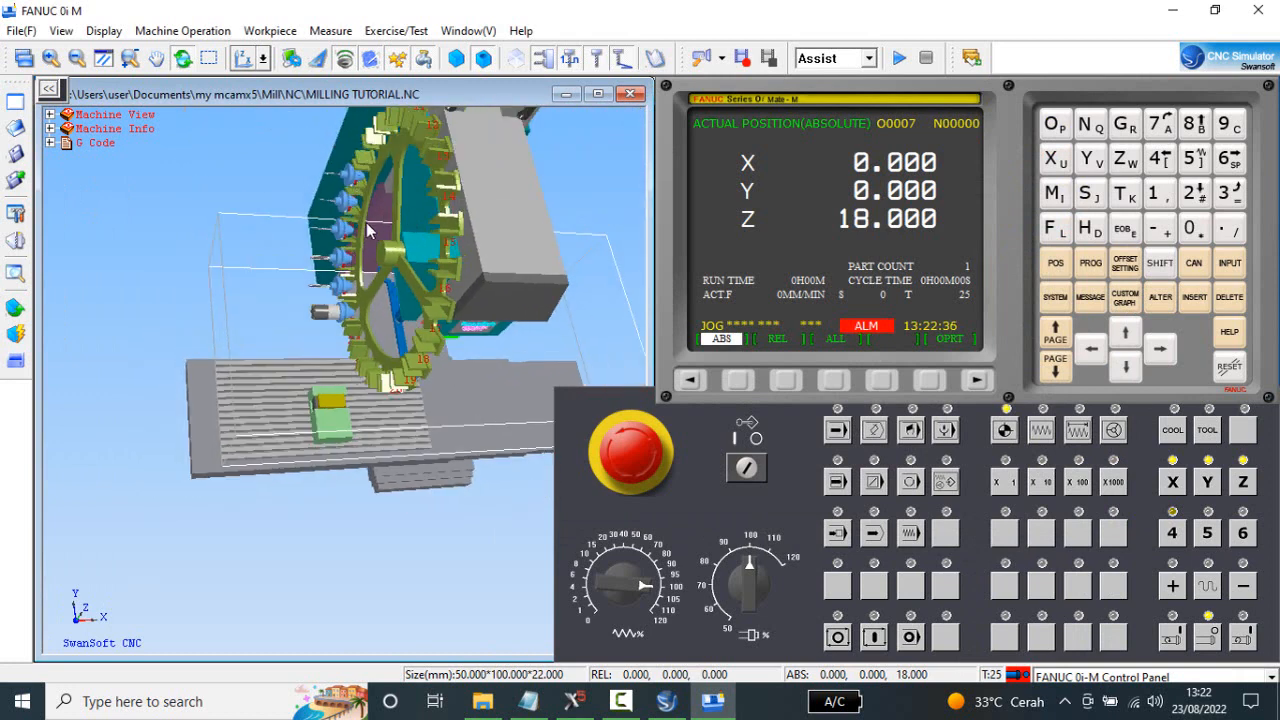
left_click(242, 58)
scroll(382, 306, "up", 3)
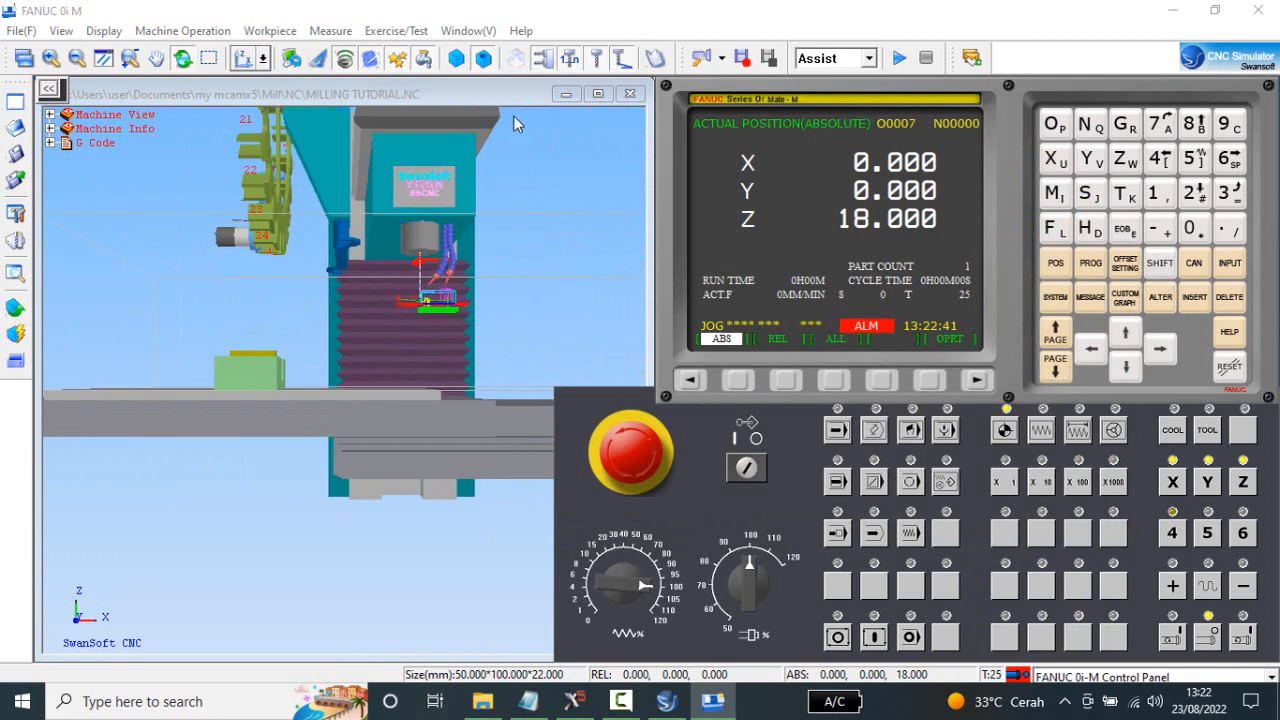
left_click(622, 60)
middle_click_drag(379, 354, 364, 418)
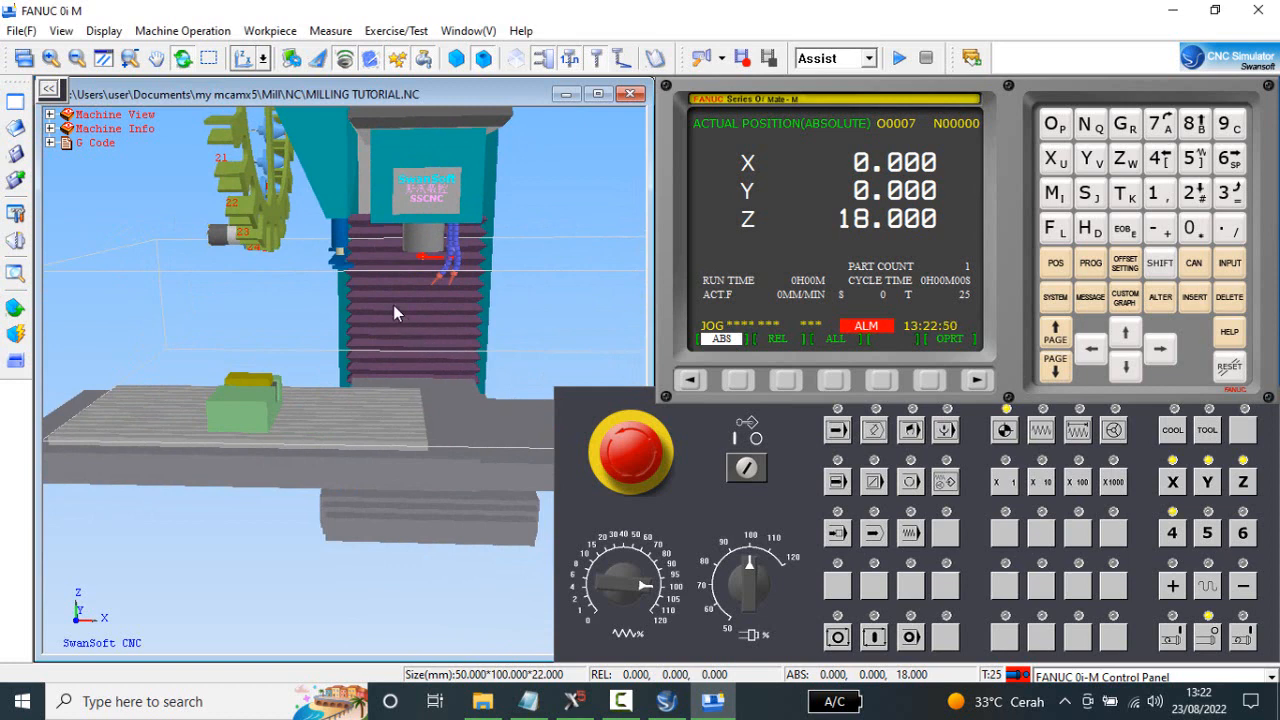
left_click(198, 34)
left_click(191, 116)
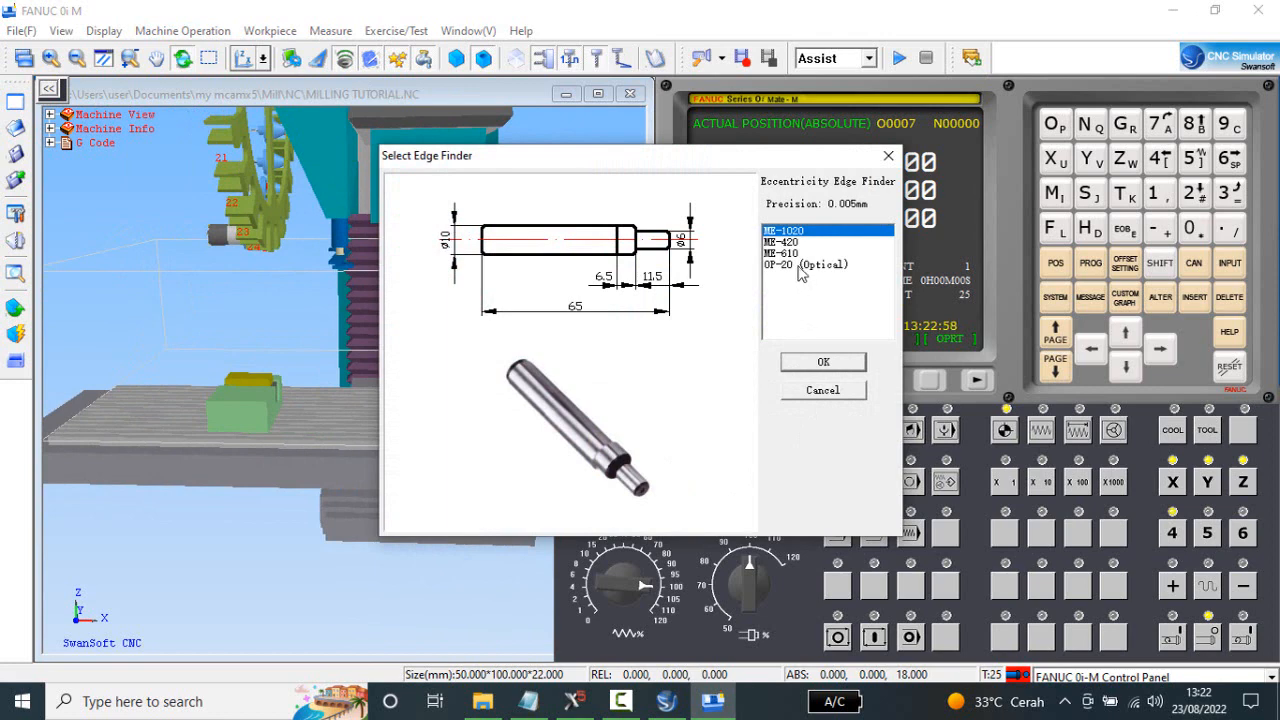
left_click(800, 265)
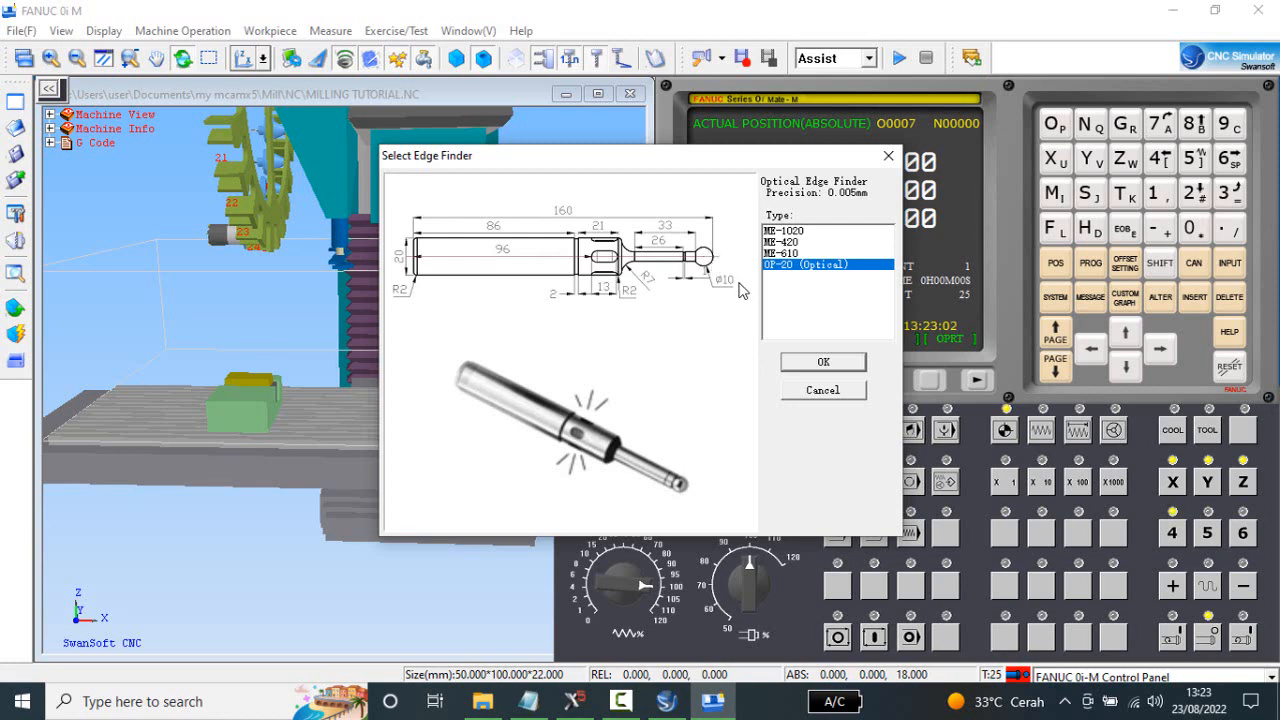
left_click(823, 363)
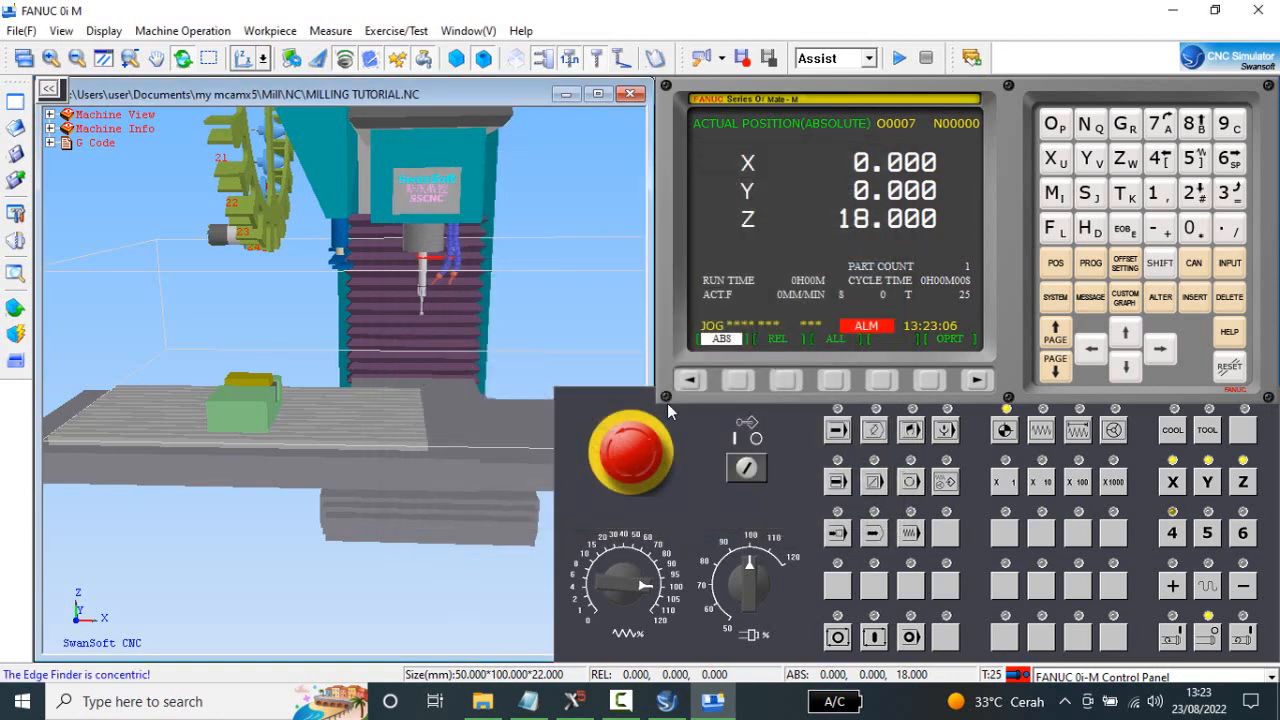
In JOG mode, move the X axis in the negative direction to about X-426 to bring the workpiece near the edge finder.
left_click(1043, 432)
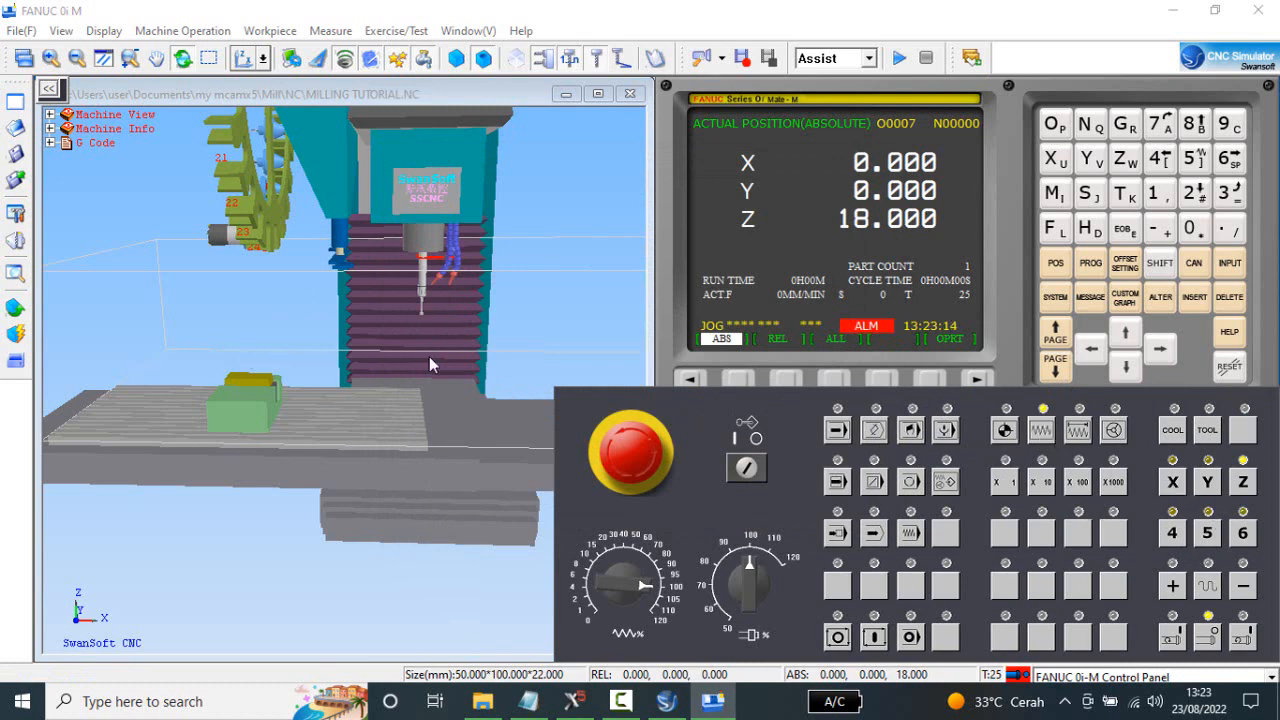
left_click(1173, 482)
left_click(1245, 594)
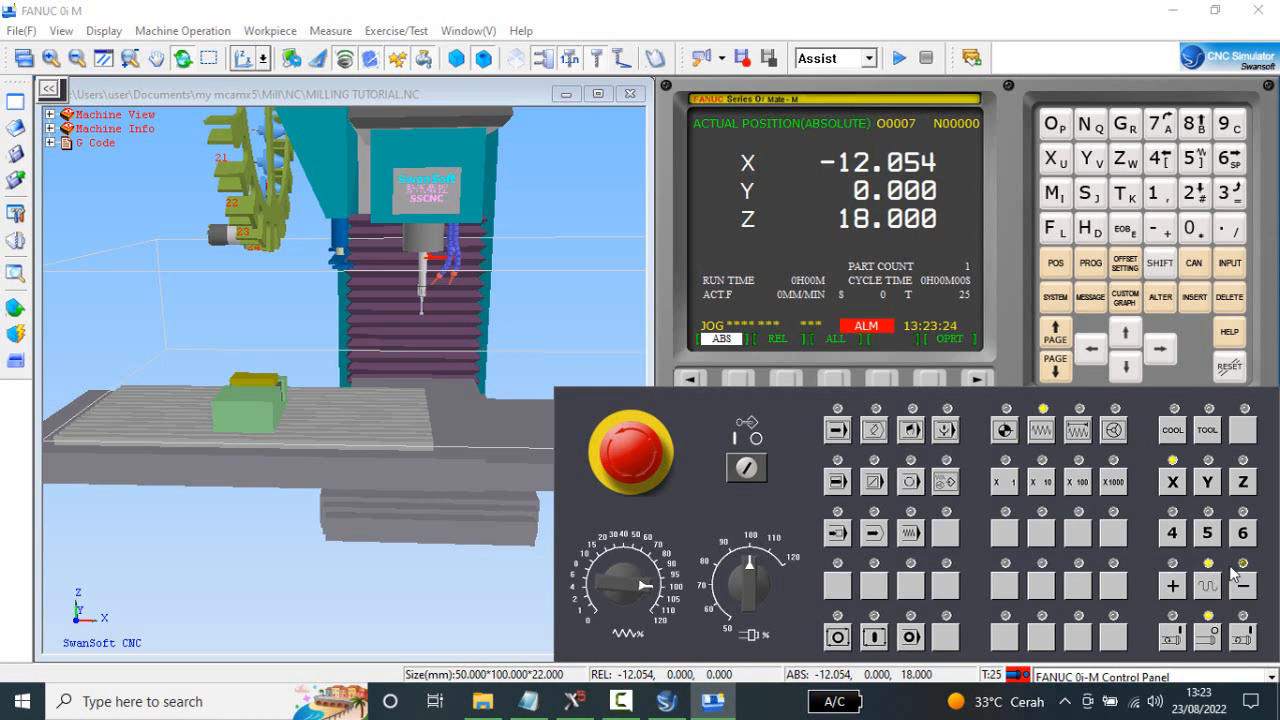
left_click(1252, 590)
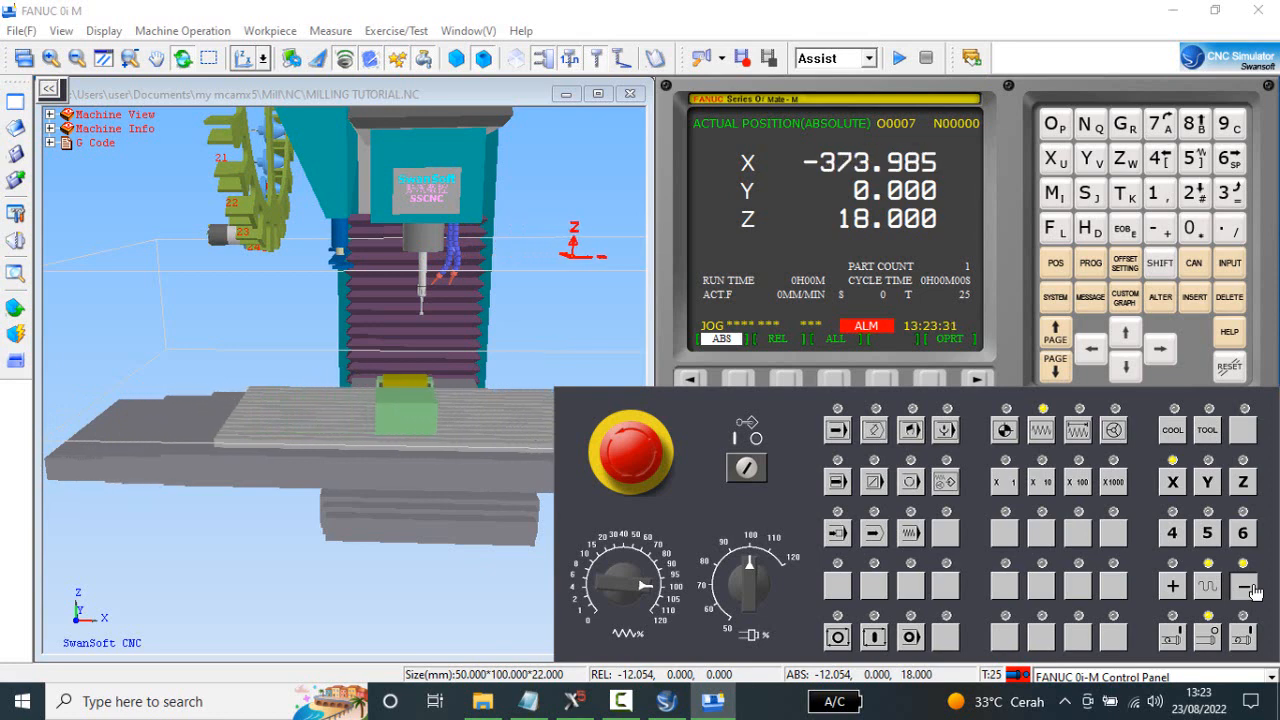
left_click_drag(383, 540, 402, 516)
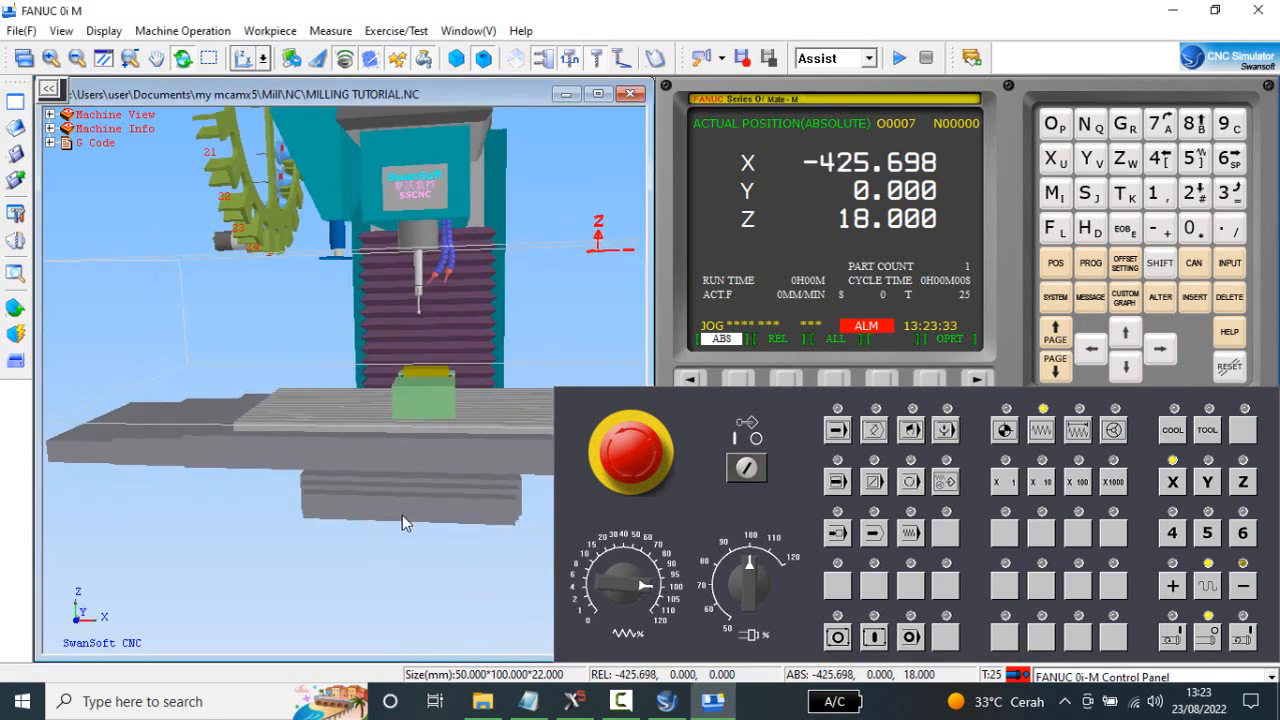
Jog the X axis in the negative direction to about X-443, bringing the workpiece under the edge finder.
left_click(1243, 586)
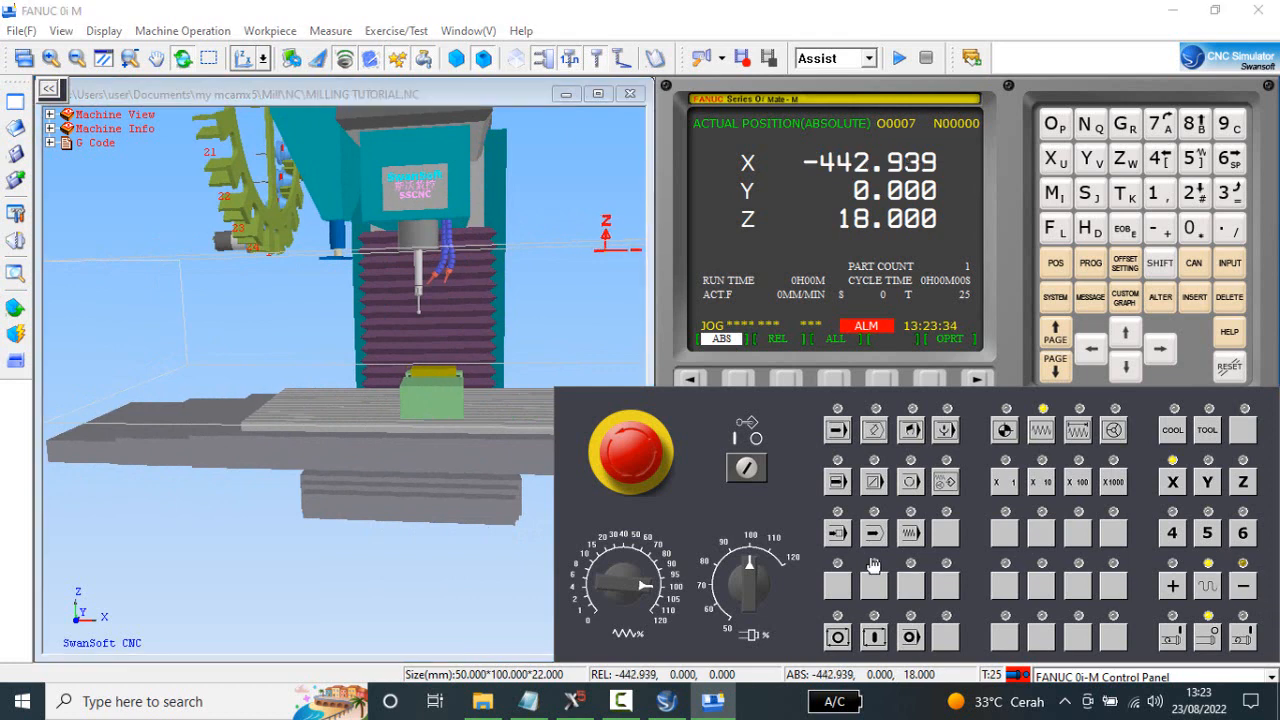
left_click(362, 455)
scroll(418, 436, "up", 5)
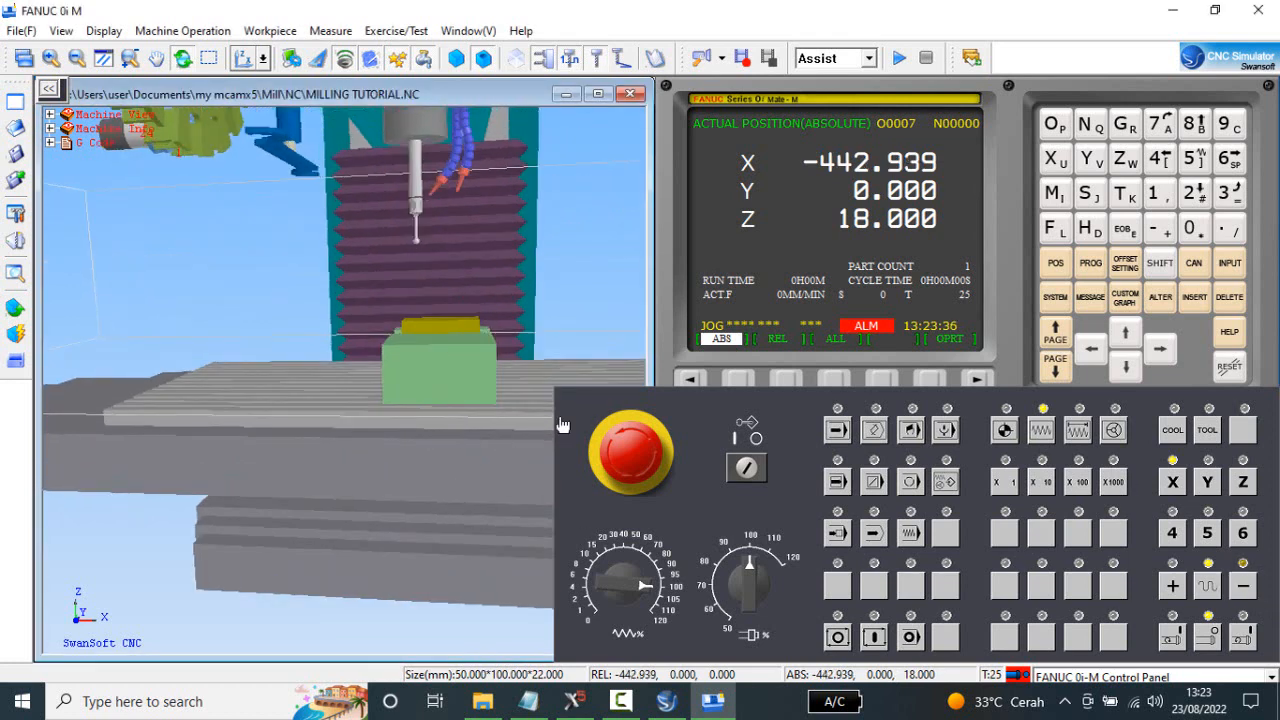
scroll(480, 362, "up", 1)
scroll(480, 362, "up", 1)
left_click_drag(459, 369, 470, 368)
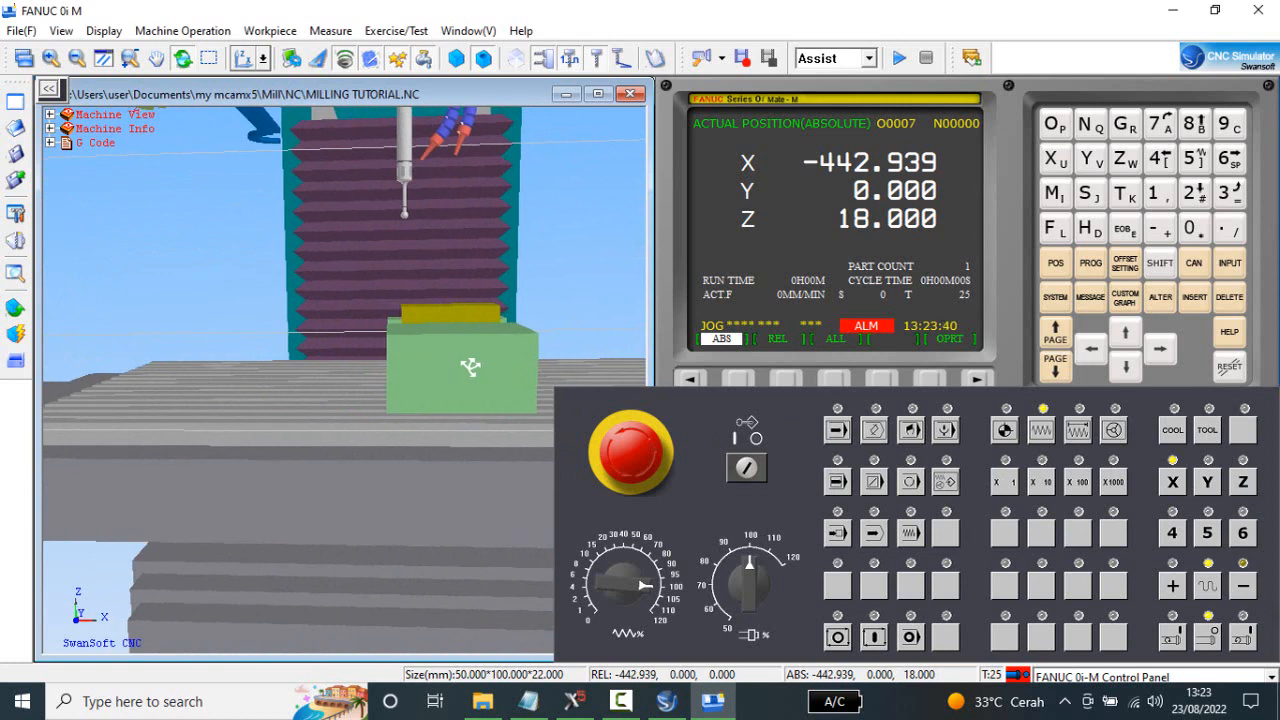
Show the machine from the right side and jog the Y axis in the negative direction to about Y-207, lining the stock up with the edge finder.
left_click(264, 59)
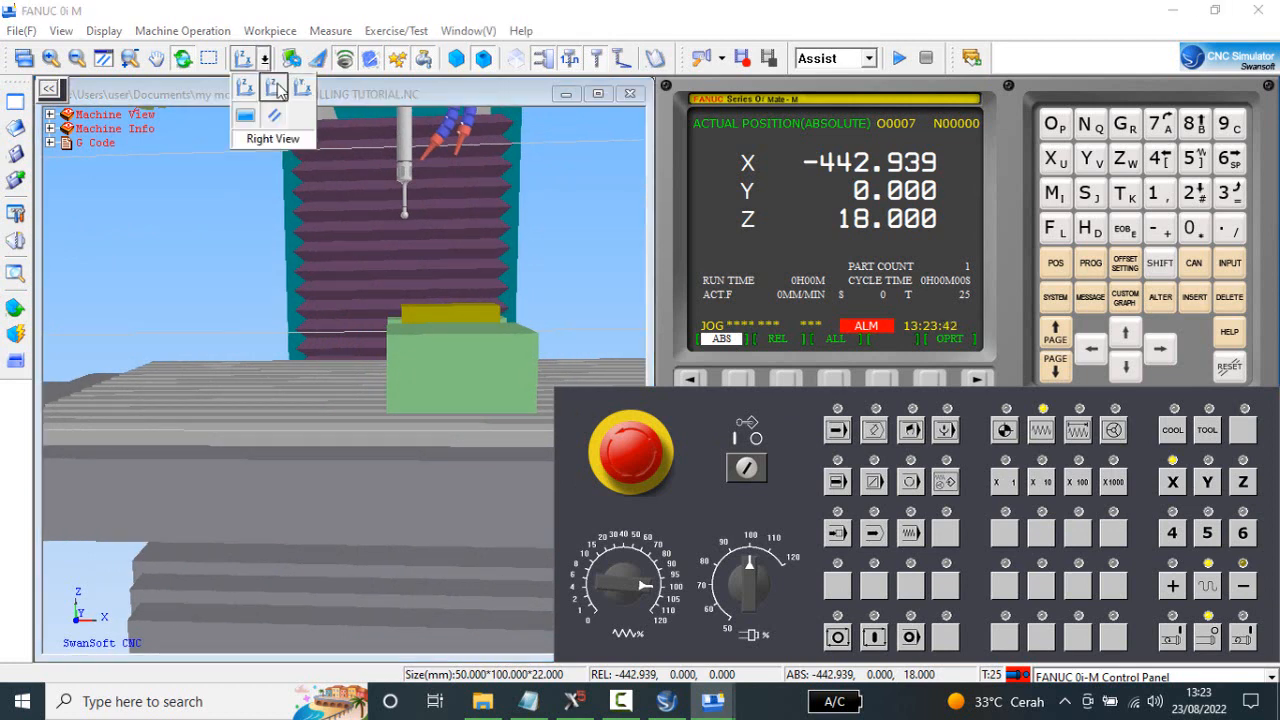
left_click(274, 89)
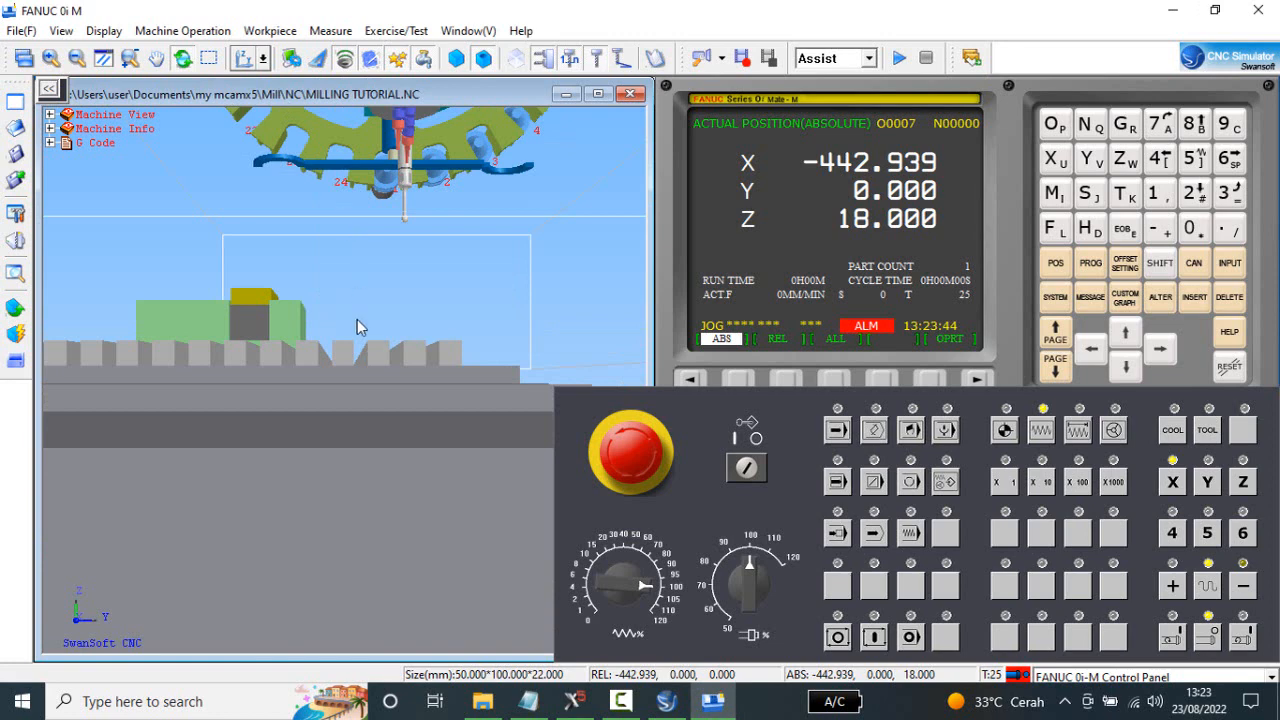
left_click_drag(360, 327, 383, 363)
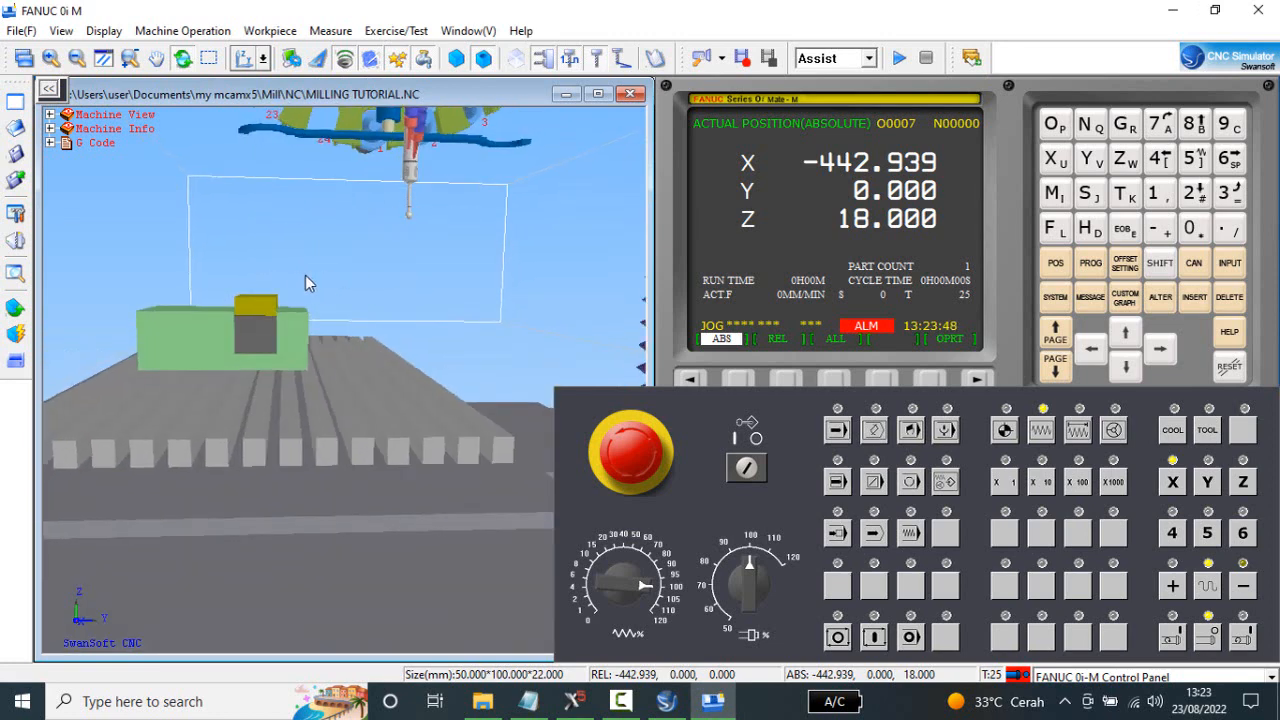
left_click(1208, 495)
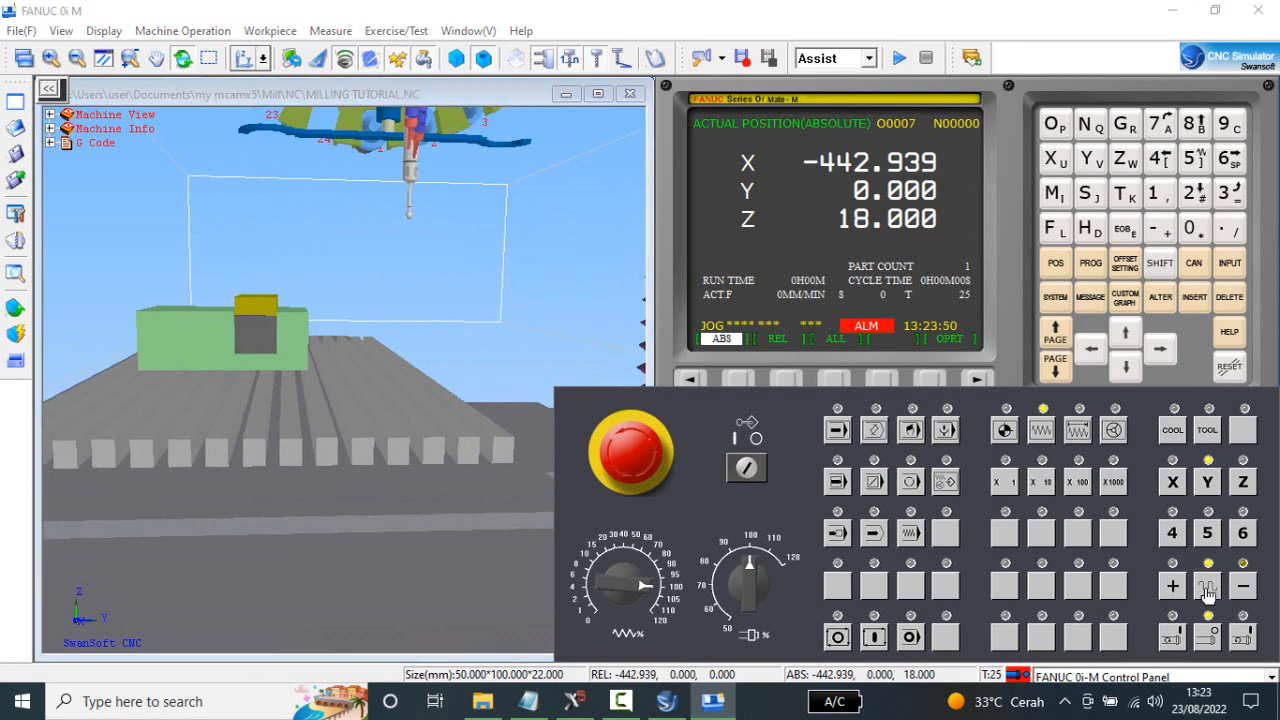
left_click(1243, 590)
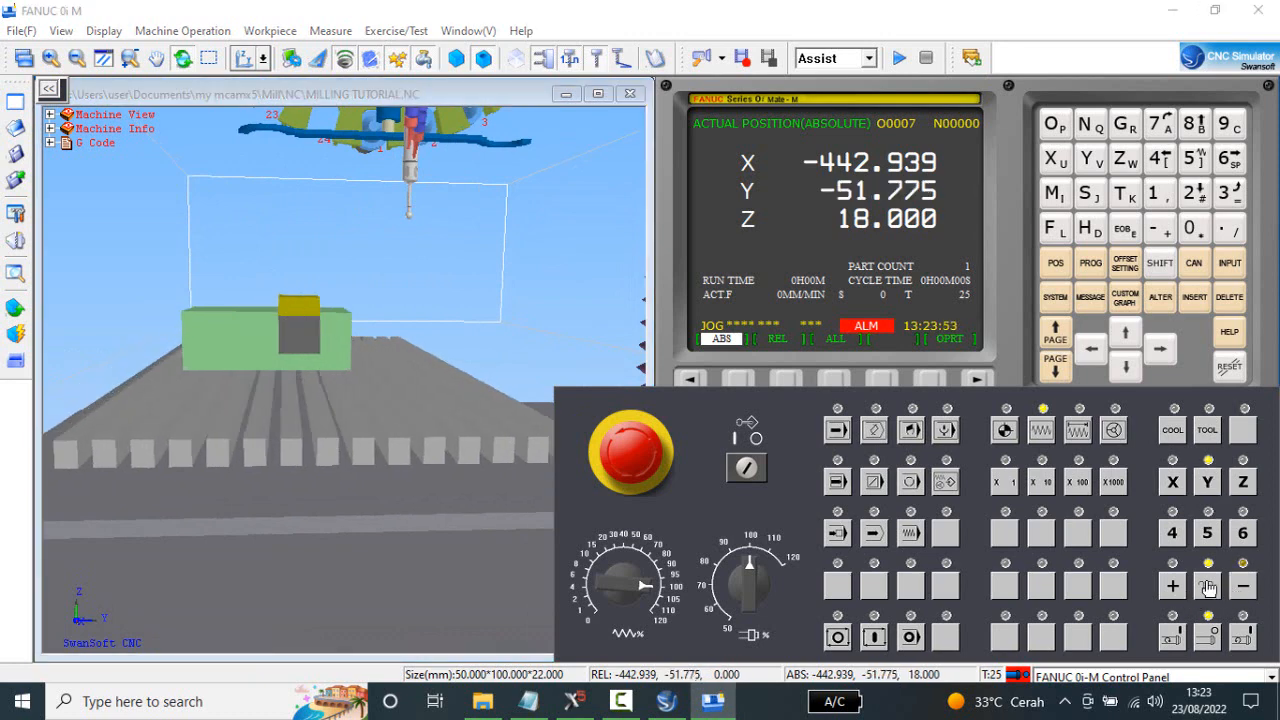
left_click(1244, 587)
middle_click_drag(110, 398, 440, 428)
left_click(1246, 588)
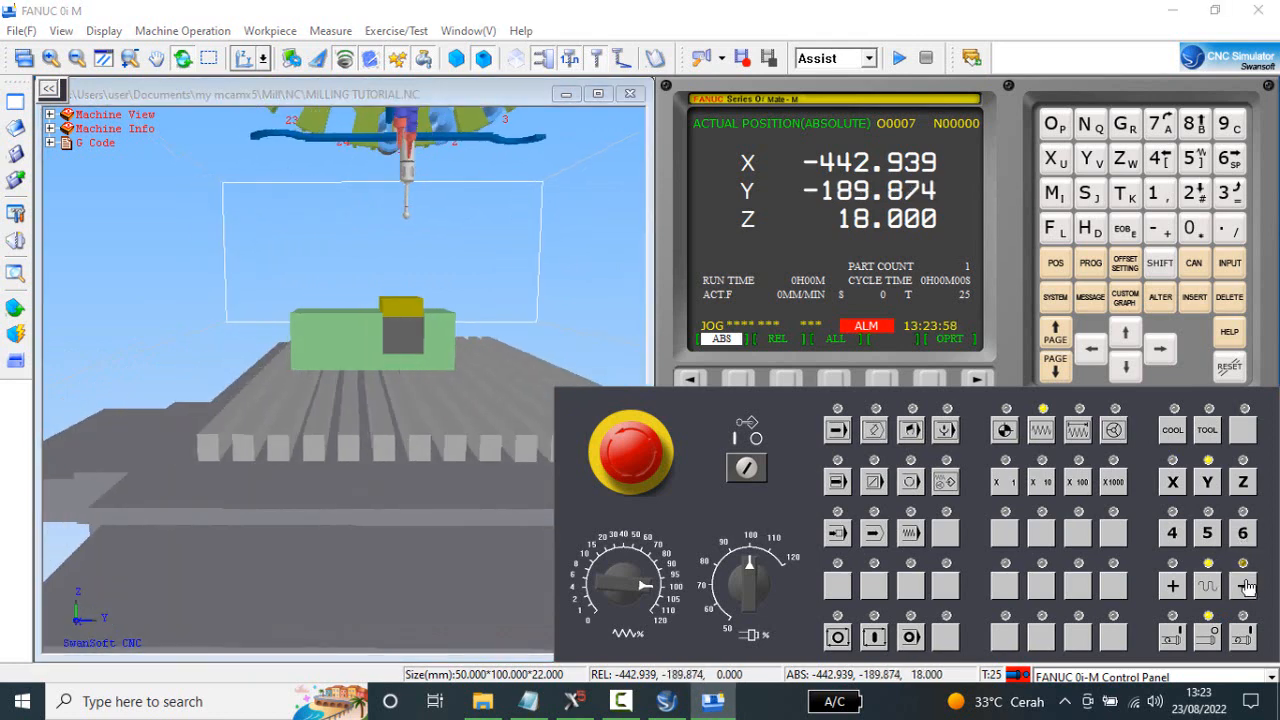
middle_click_drag(371, 391, 361, 388)
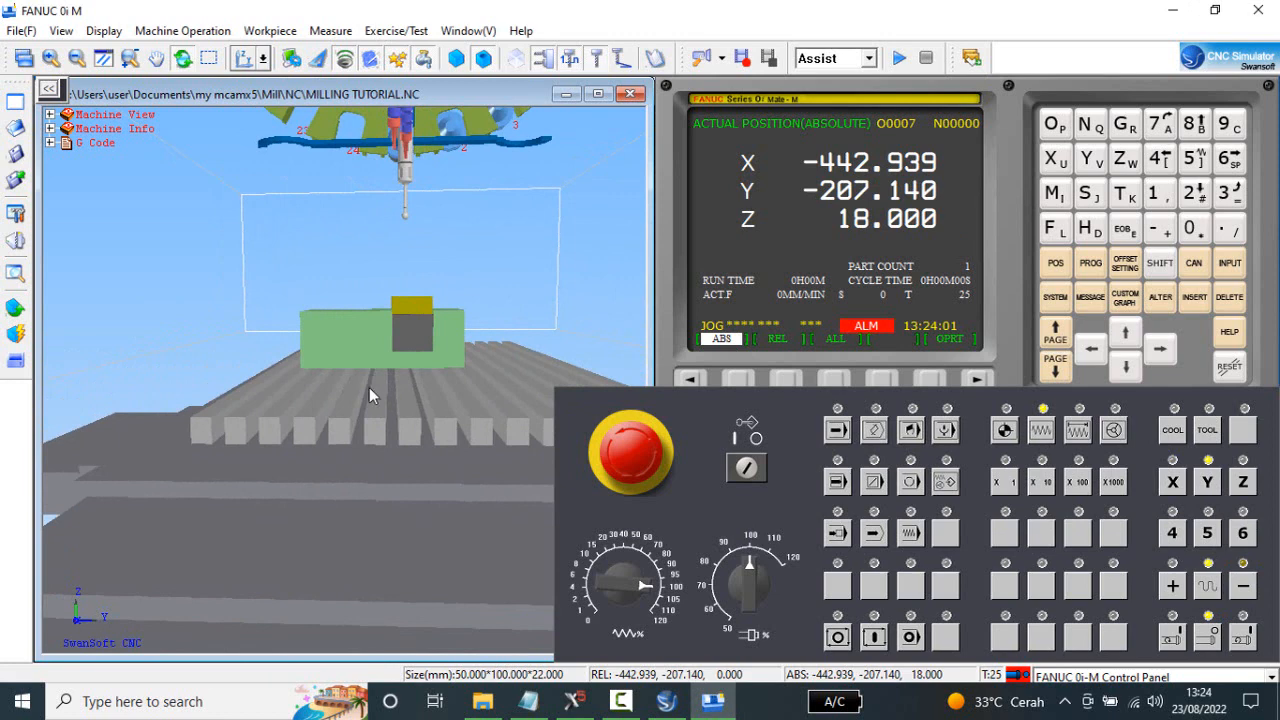
Return to the front view and lower the edge finder by jogging the Z axis in the negative direction to about Z-51.
left_click(264, 60)
left_click(255, 92)
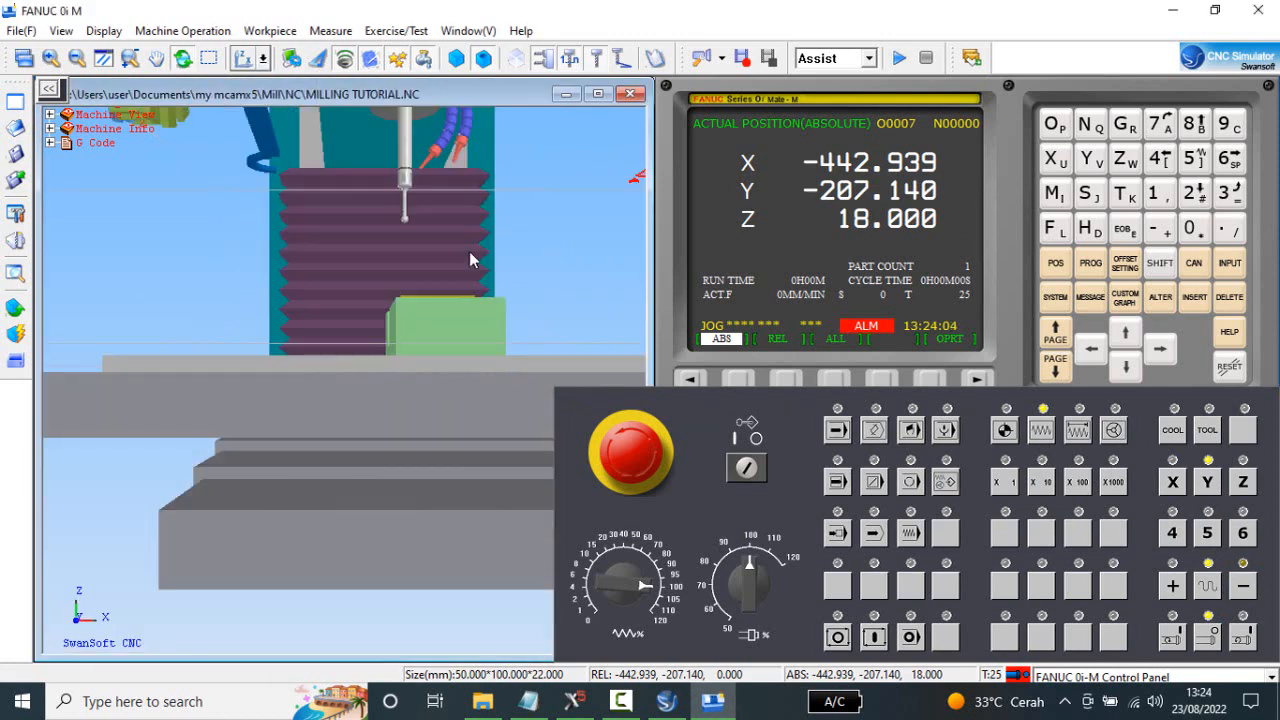
left_click(1243, 482)
left_click(1243, 586)
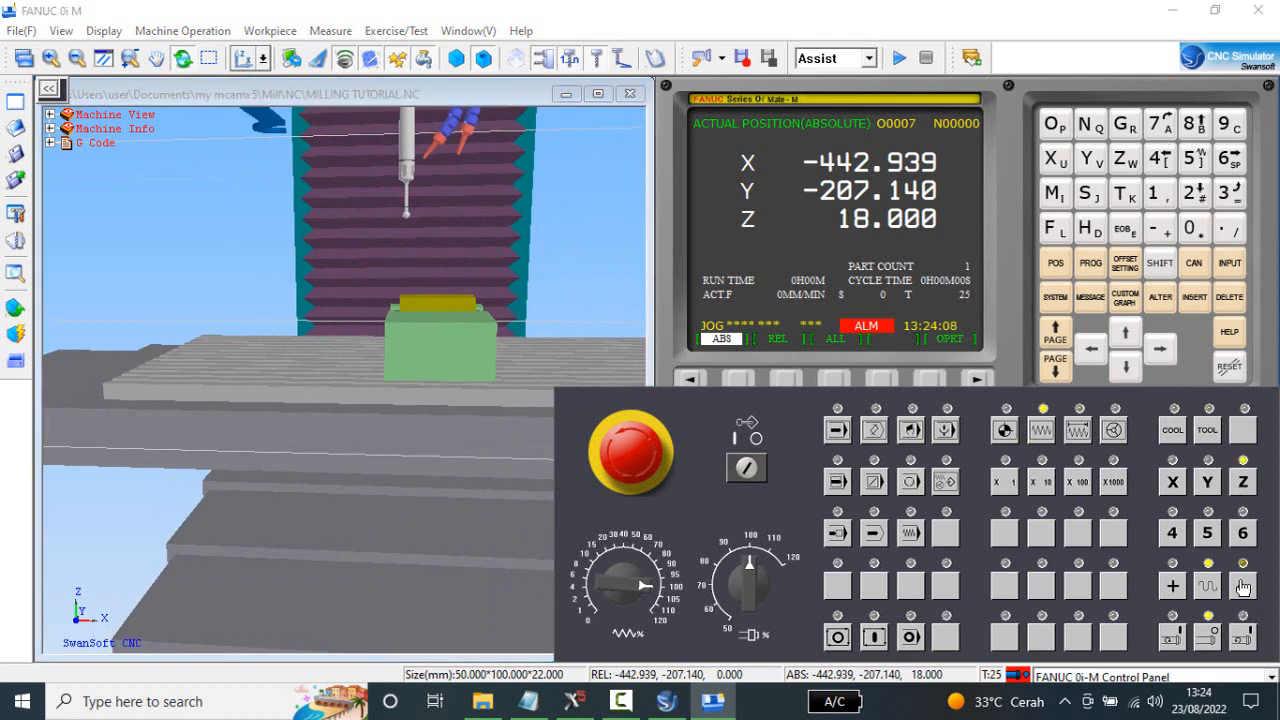
left_click_drag(330, 466, 336, 412)
left_click_drag(521, 328, 528, 328)
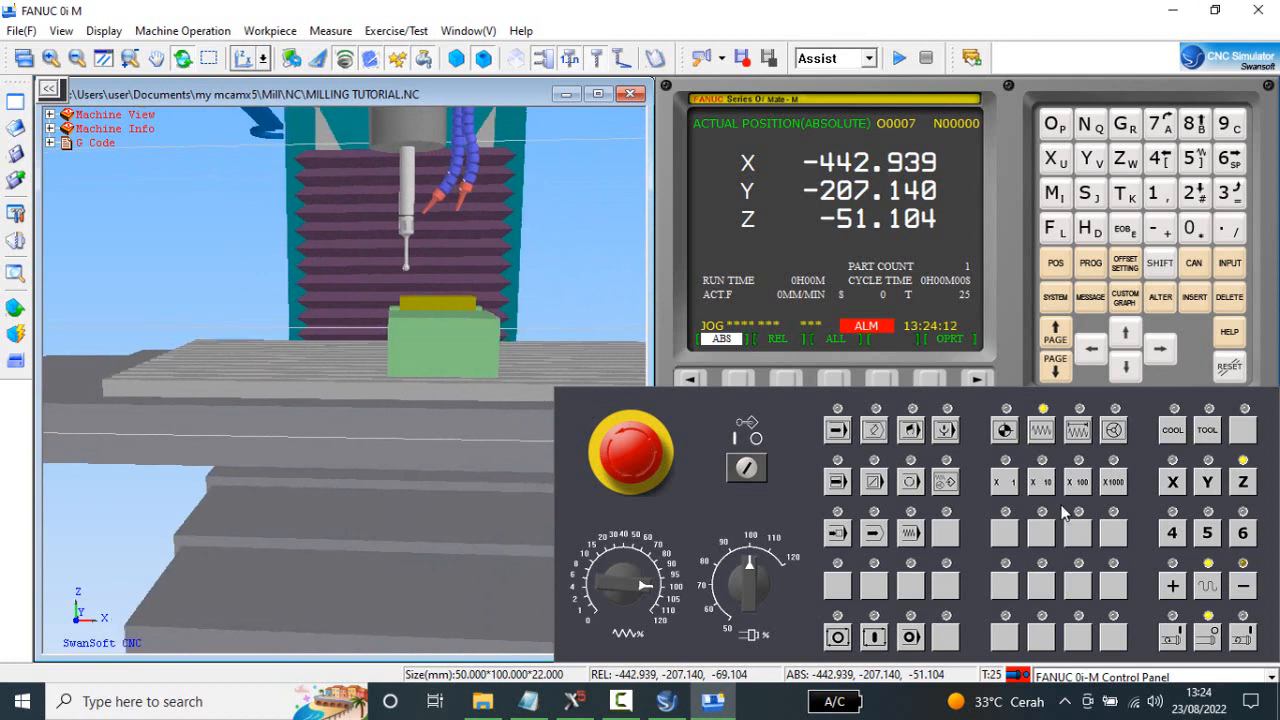
Jog the X axis in the negative direction to about X-478 so the edge finder clears the side of the stock.
left_click(1170, 486)
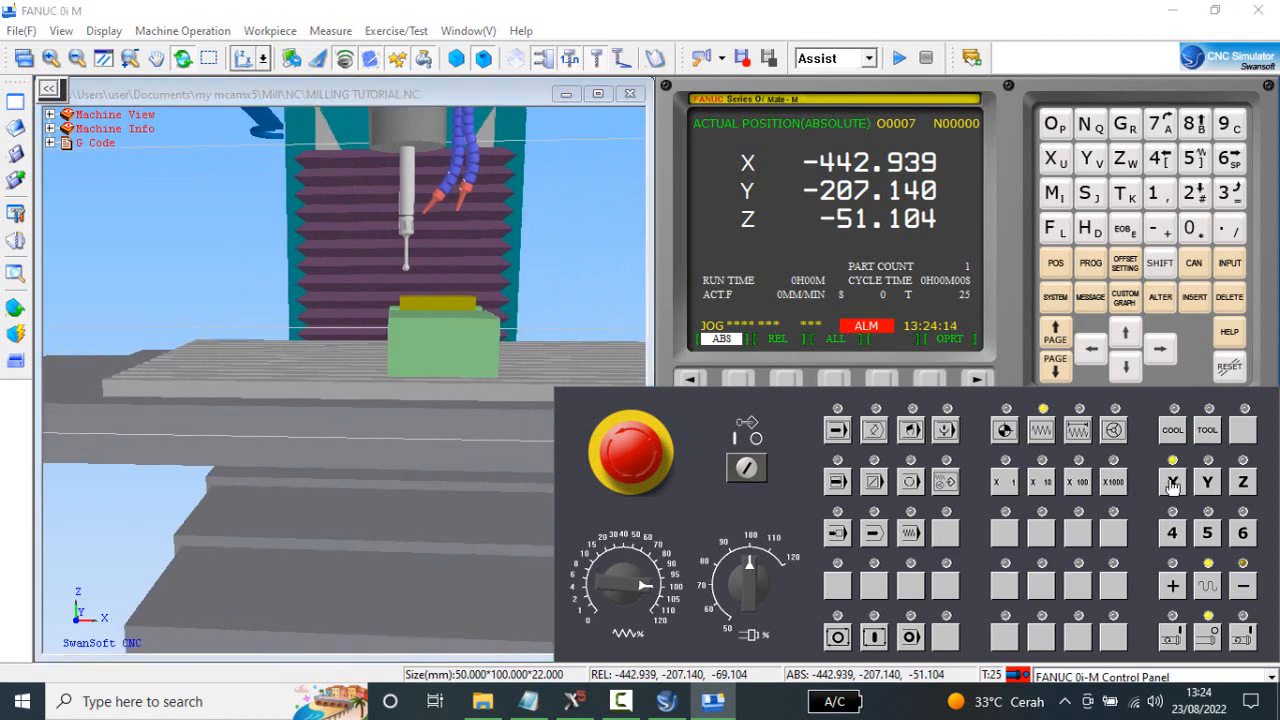
left_click(1241, 588)
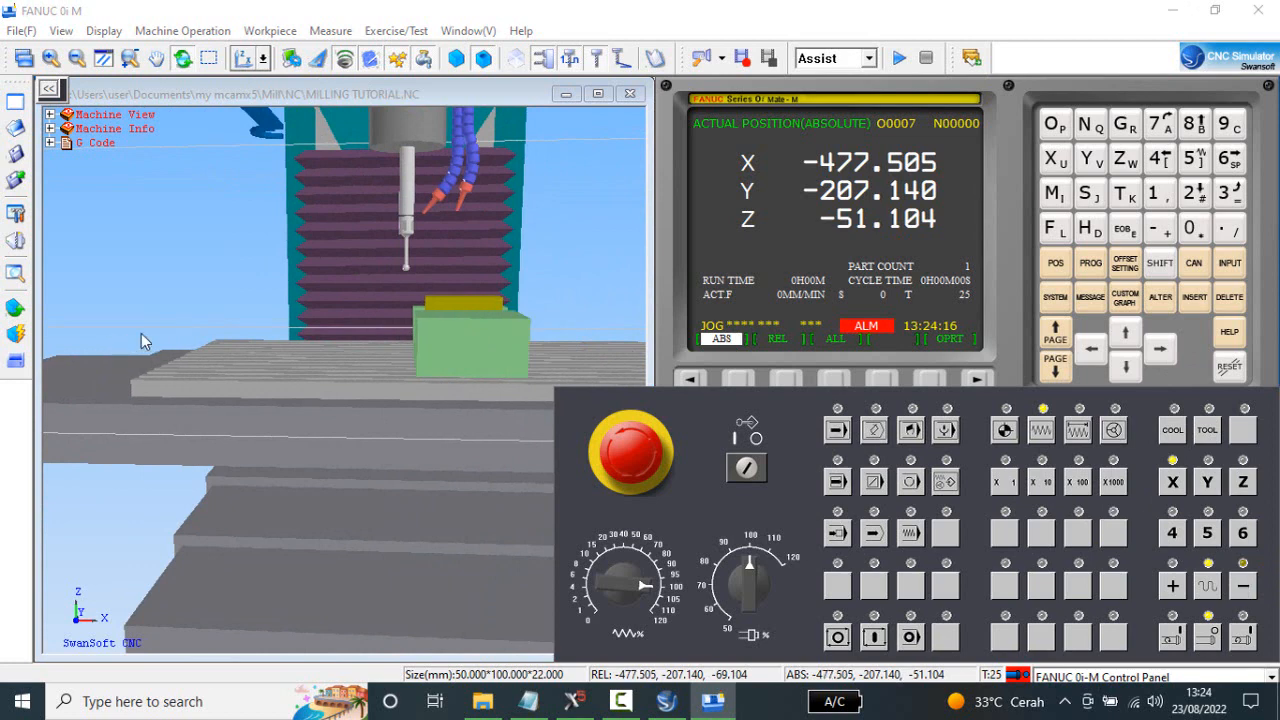
left_click_drag(290, 368, 299, 363)
left_click_drag(455, 360, 460, 357)
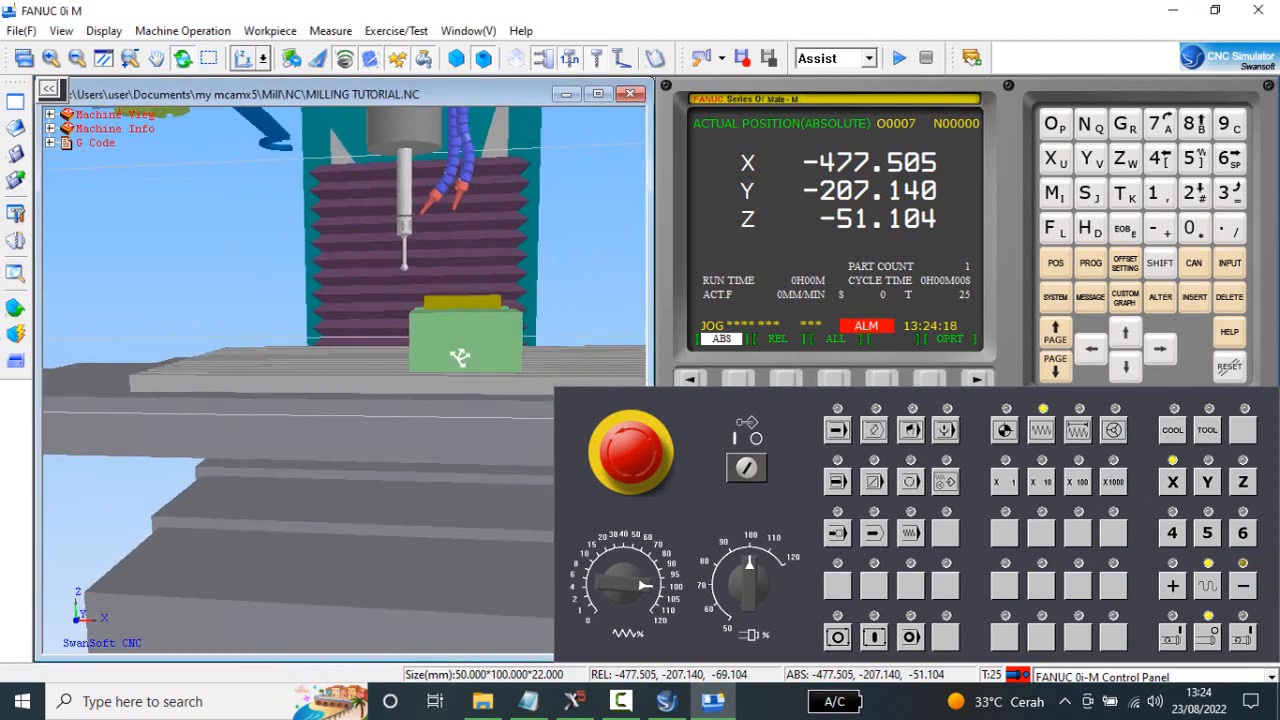
scroll(425, 297, "up", 3)
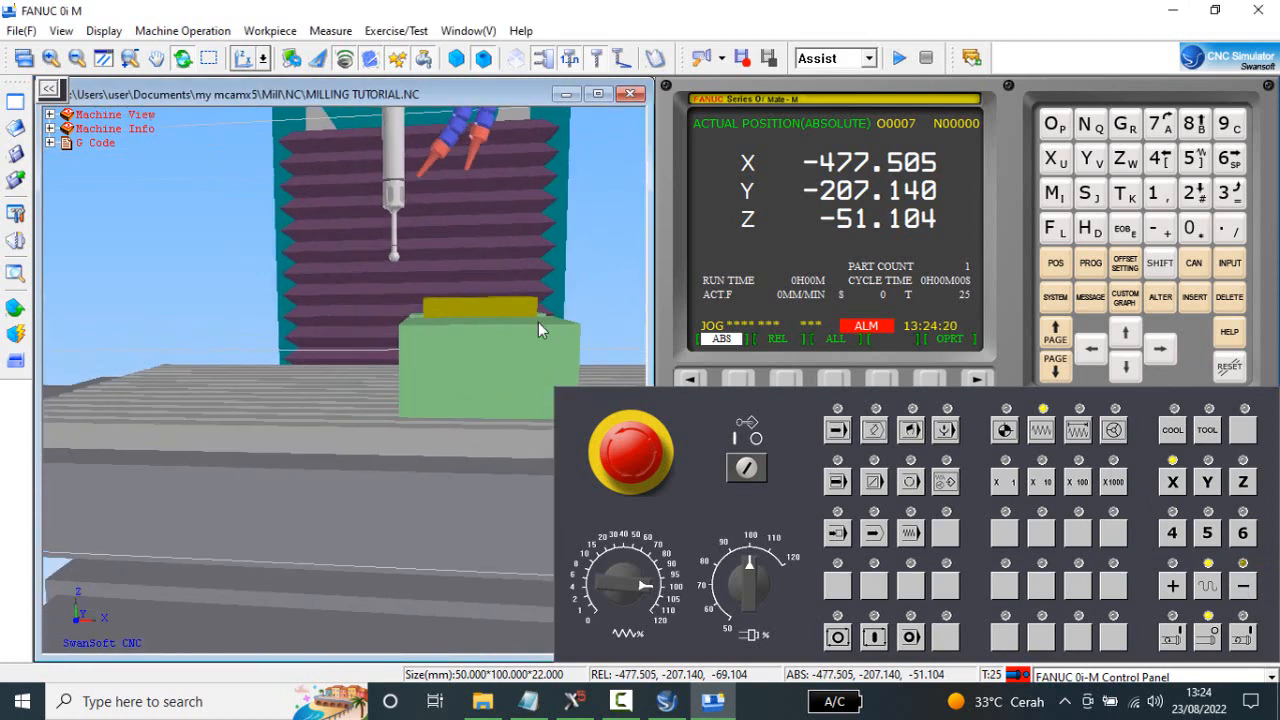
left_click_drag(538, 322, 475, 321)
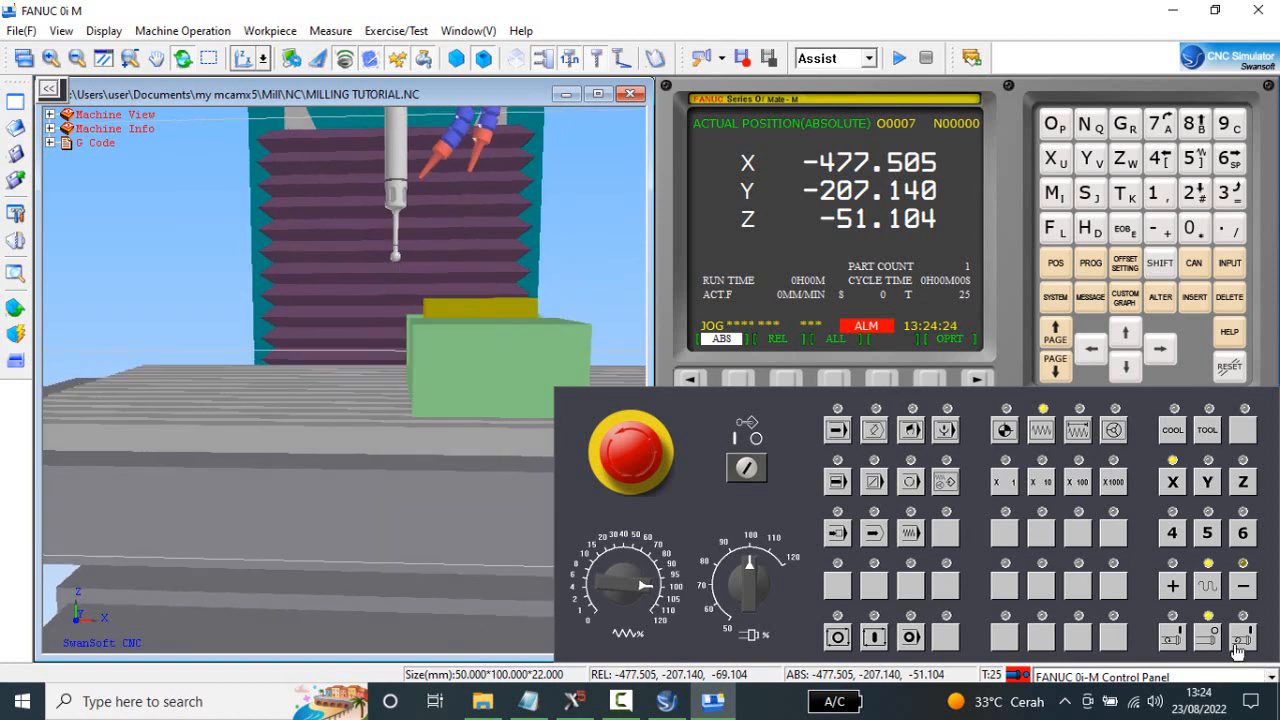
Lower the edge finder along Z beside the stock and adjust its height to about Z-94, above the vise.
left_click(1245, 487)
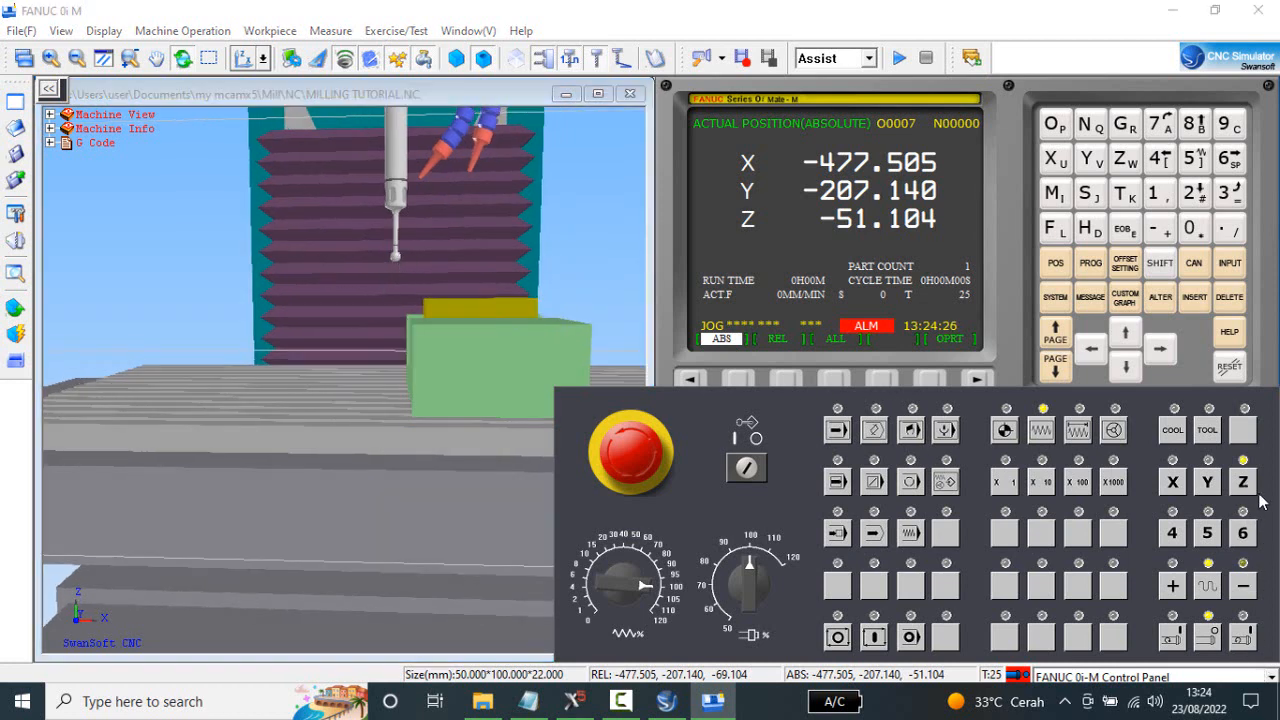
left_click(1242, 589)
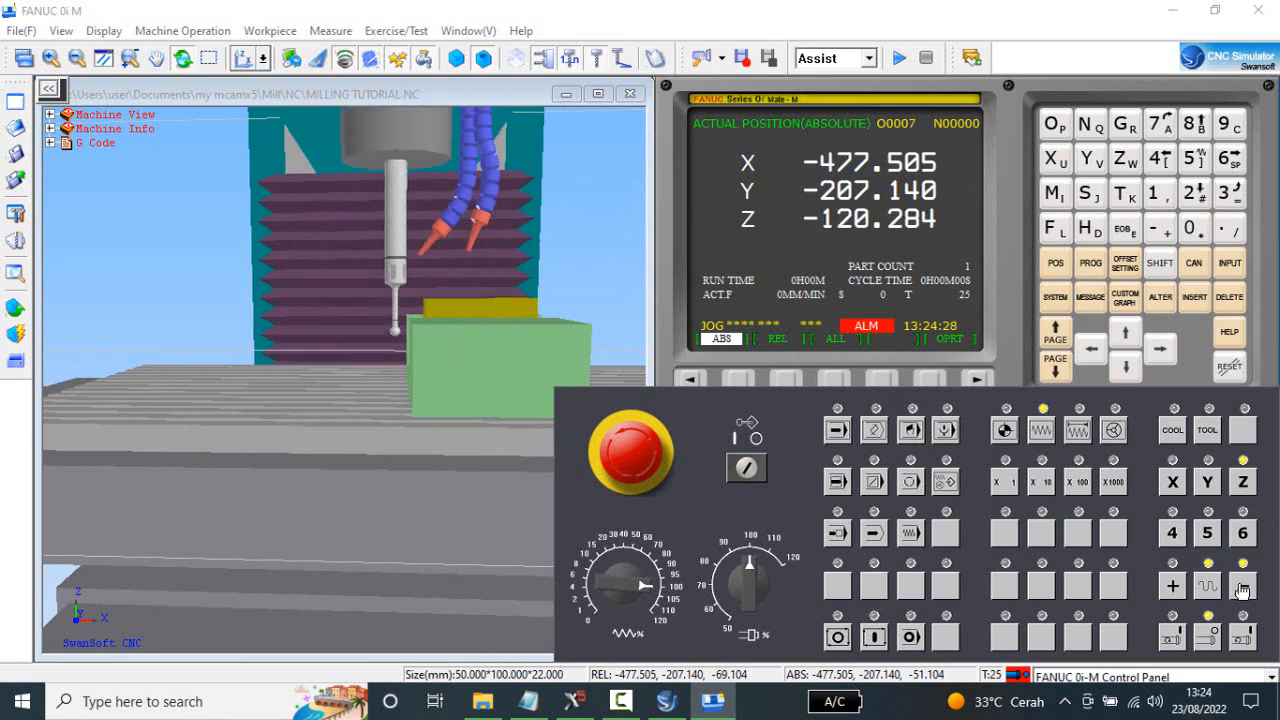
left_click(1175, 586)
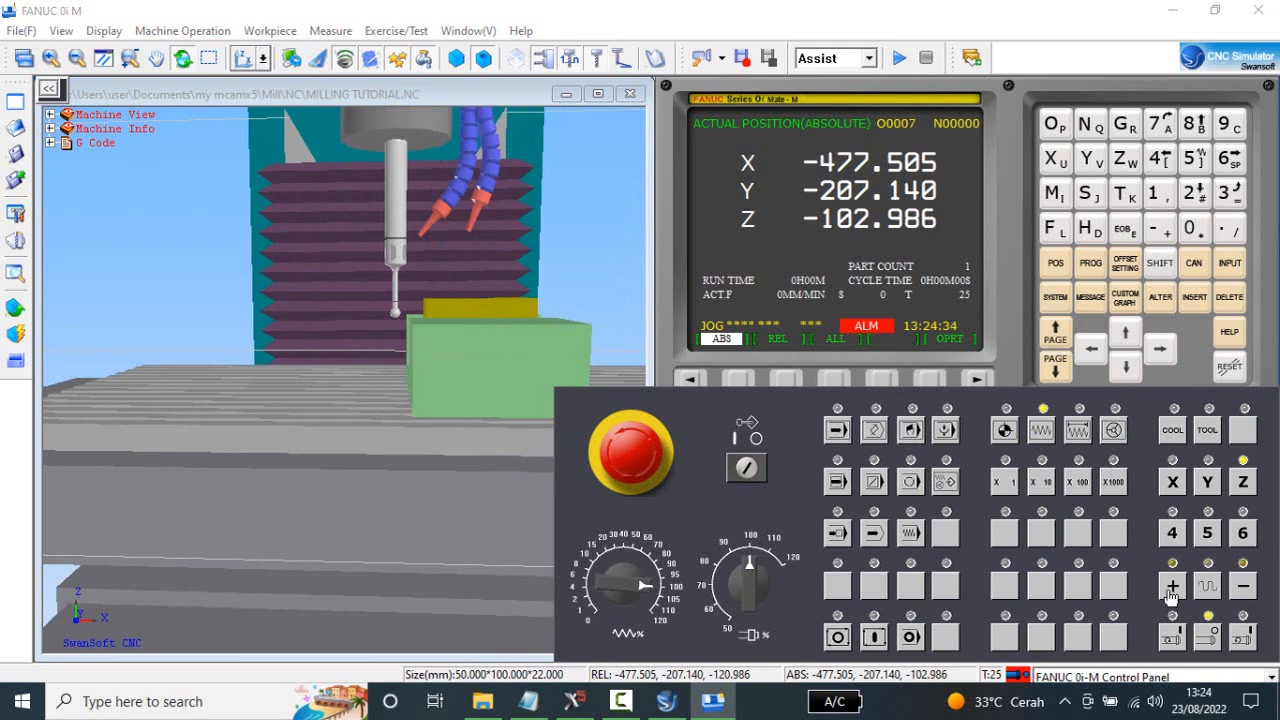
left_click(1172, 588)
left_click(1172, 588)
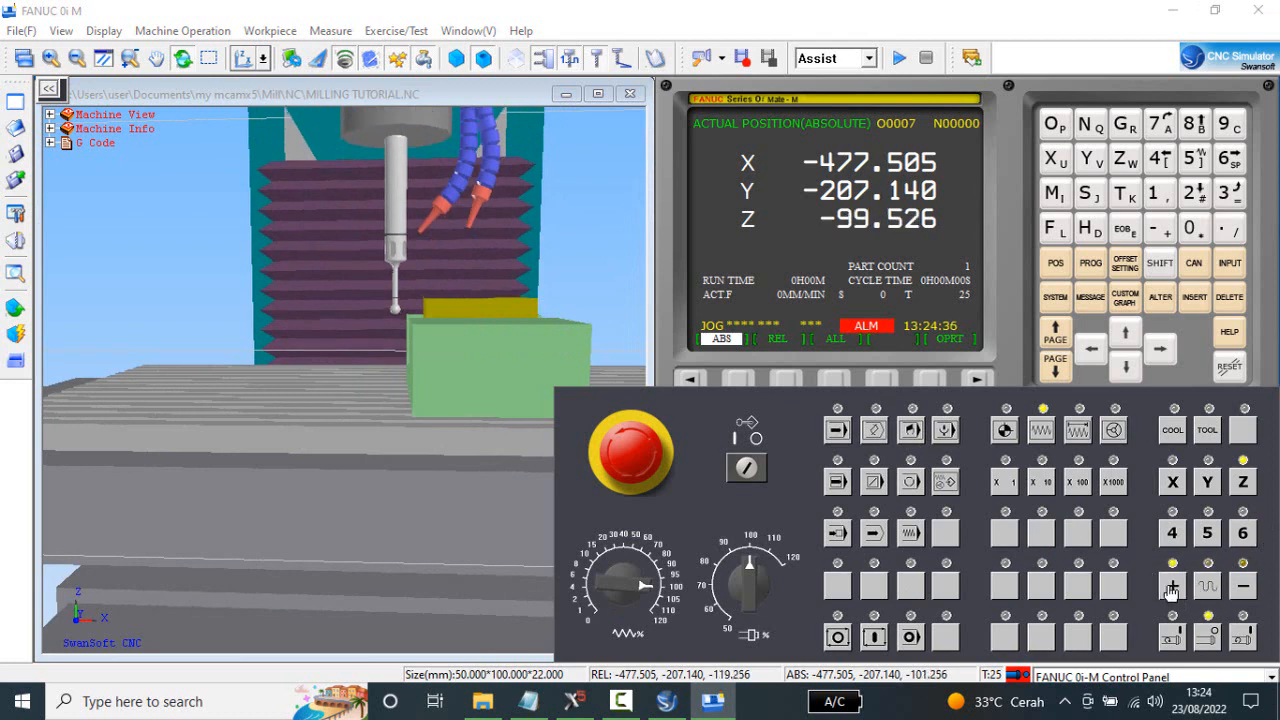
left_click(1172, 588)
left_click(1172, 588)
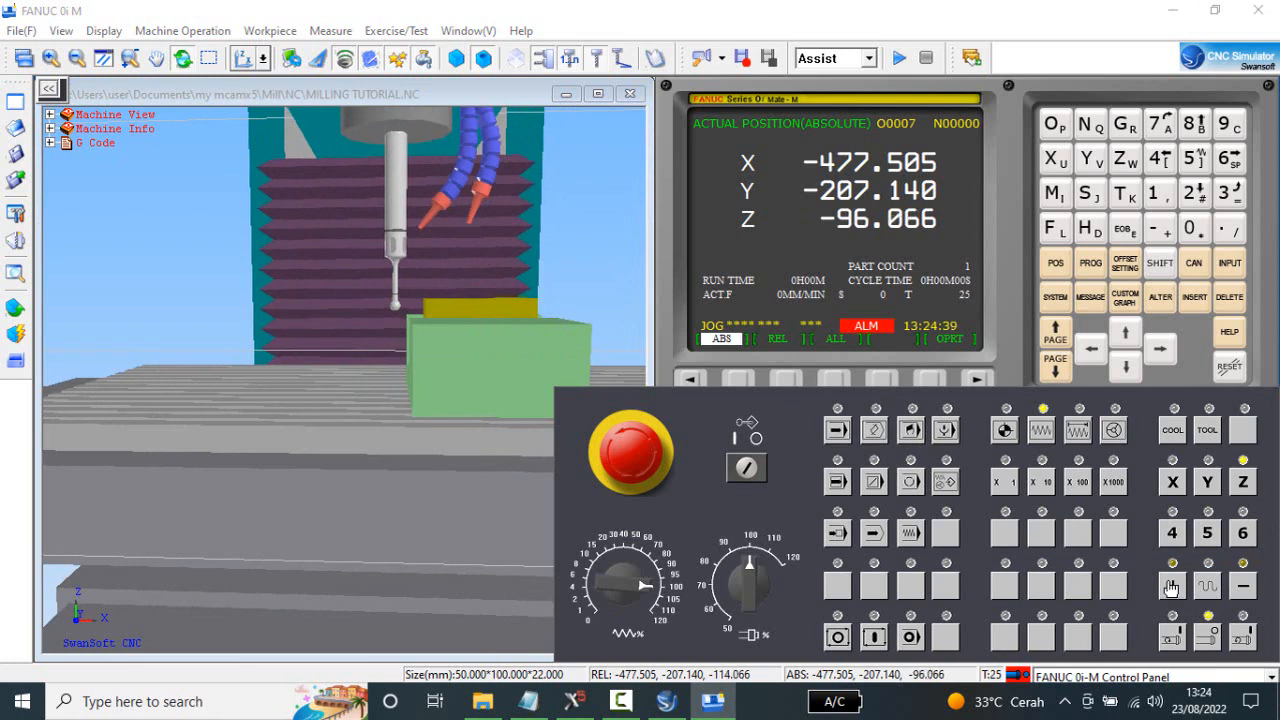
scroll(471, 350, "up", 5)
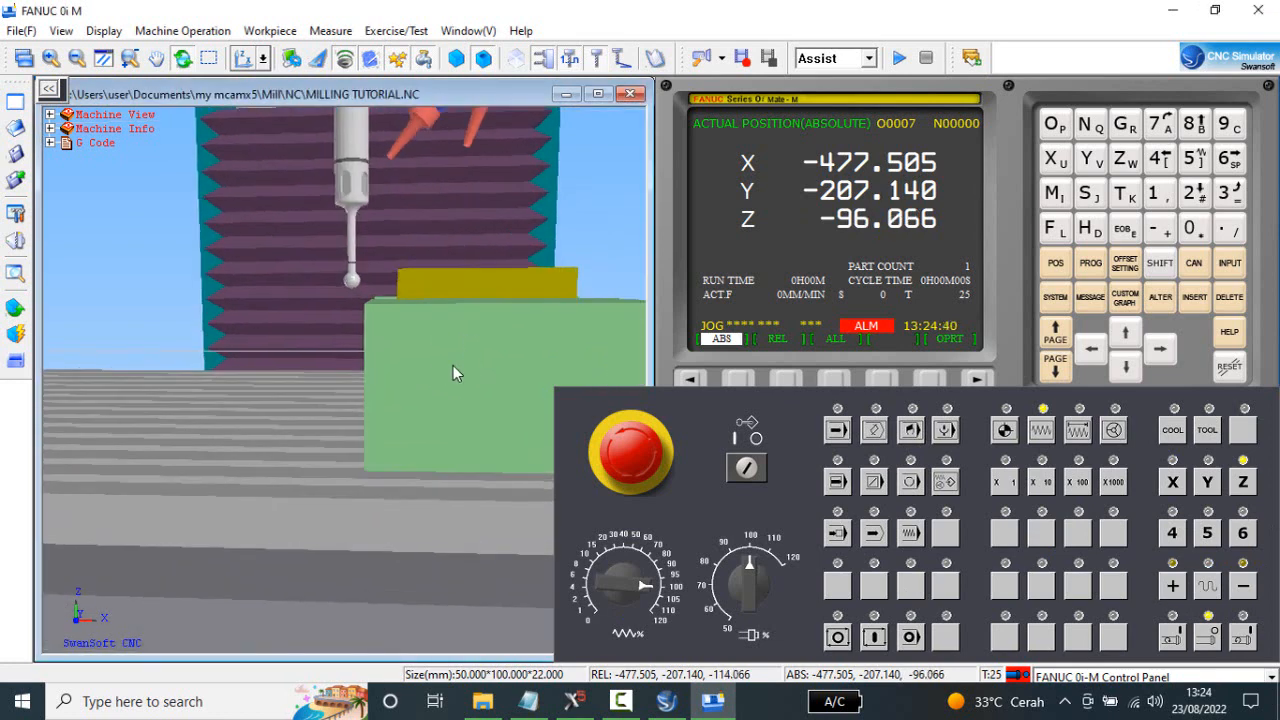
mouse_move(435, 363)
middle_mouse_down()
mouse_move(450, 357)
mouse_move(448, 368)
middle_mouse_up()
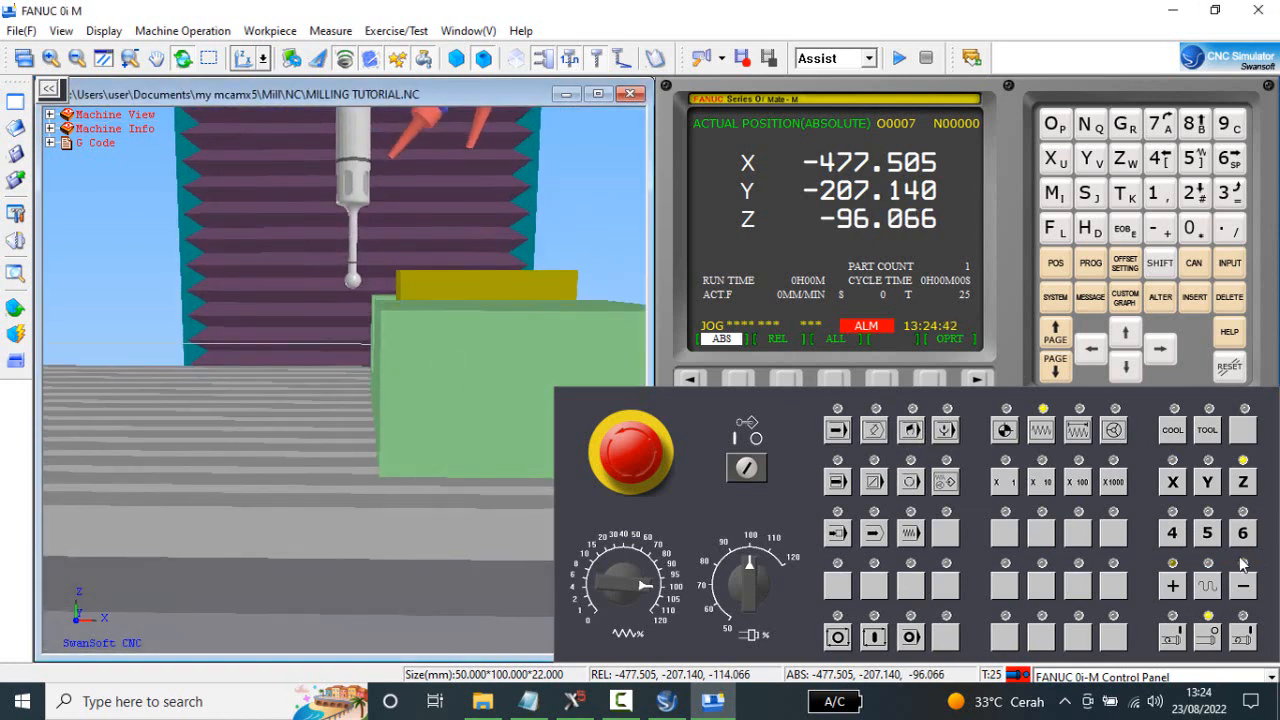
left_click(1173, 585)
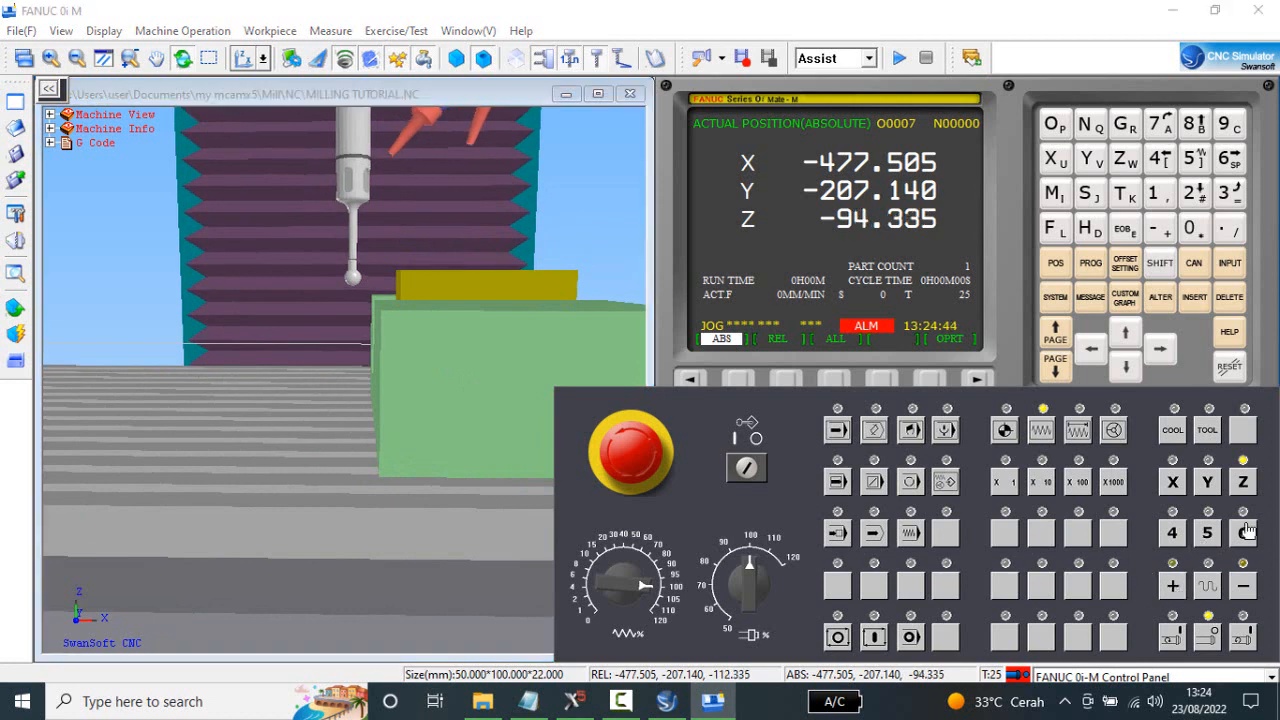
scroll(360, 278, "up", 2)
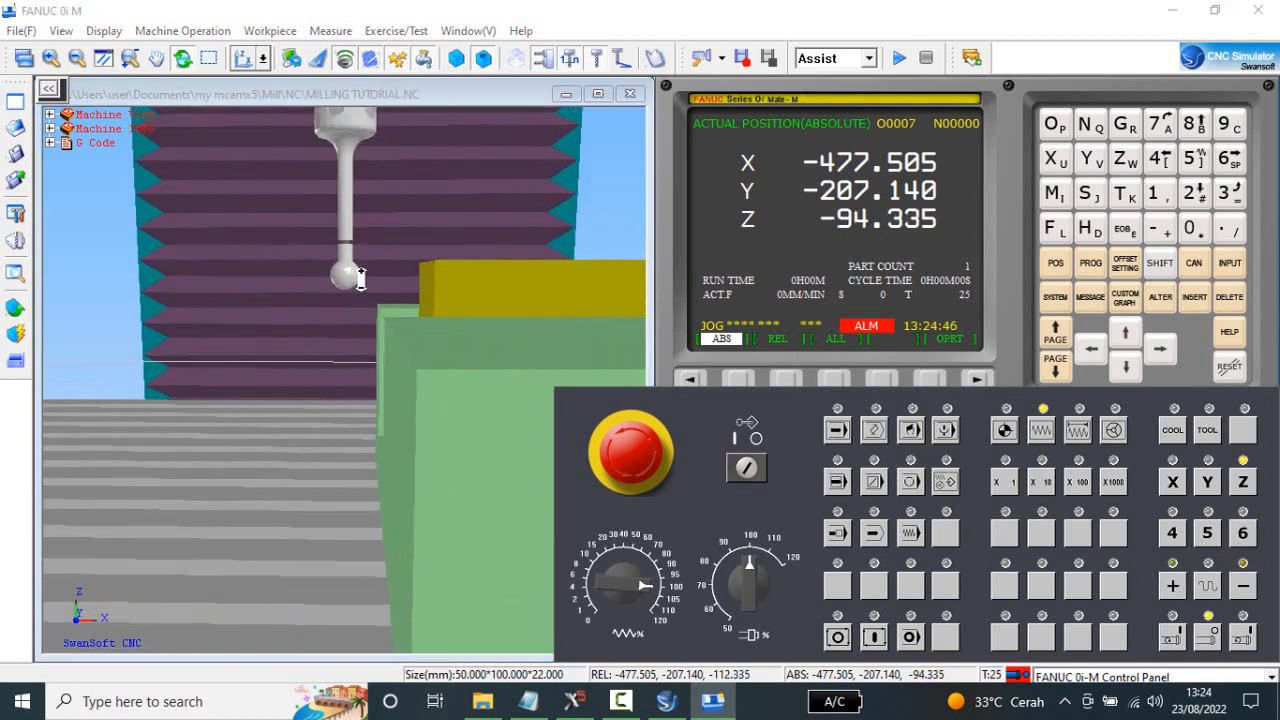
left_click(426, 284)
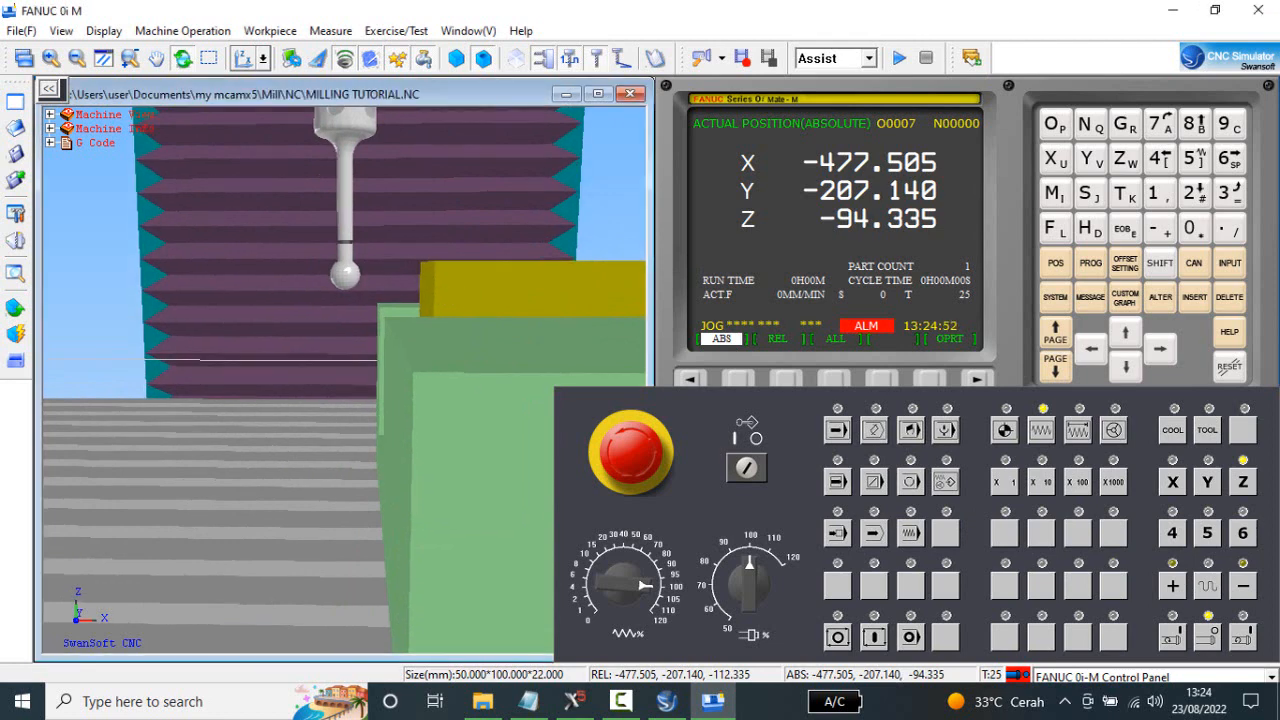
Jog the X axis in the positive direction in short moves to about X-472, bringing the stock closer to the edge finder.
left_click(1173, 483)
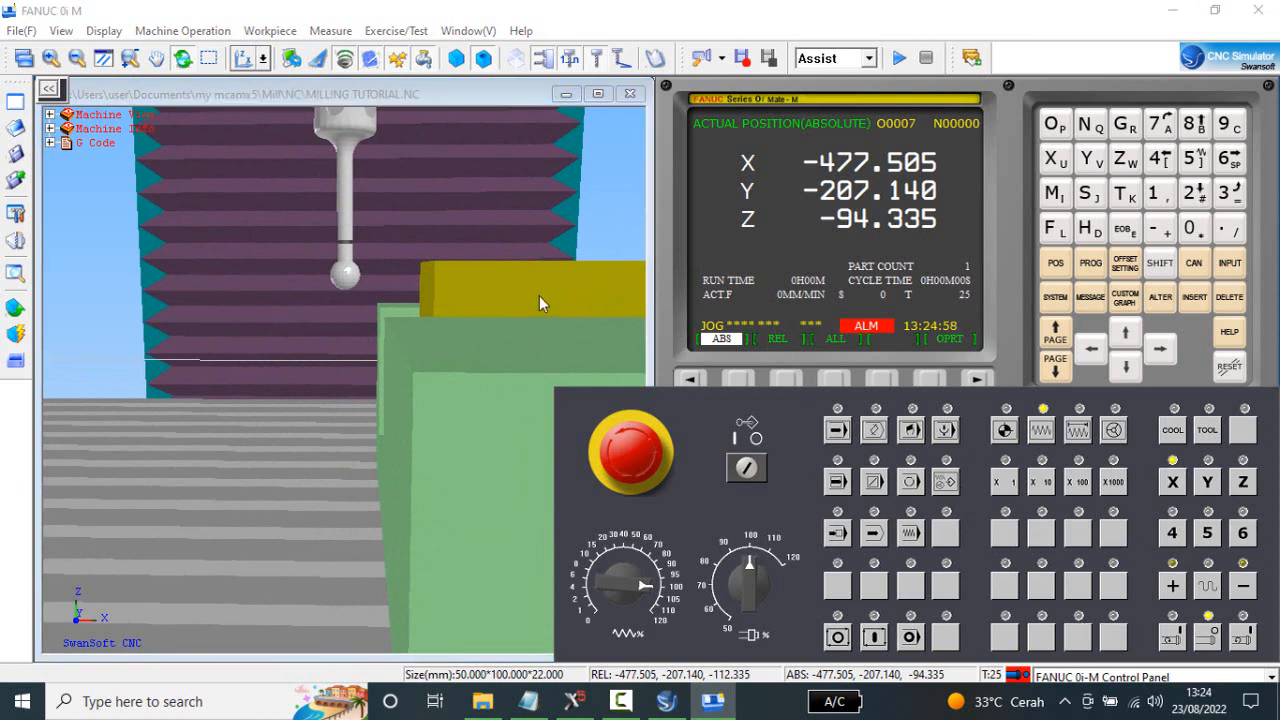
left_click(1173, 588)
left_click(1173, 588)
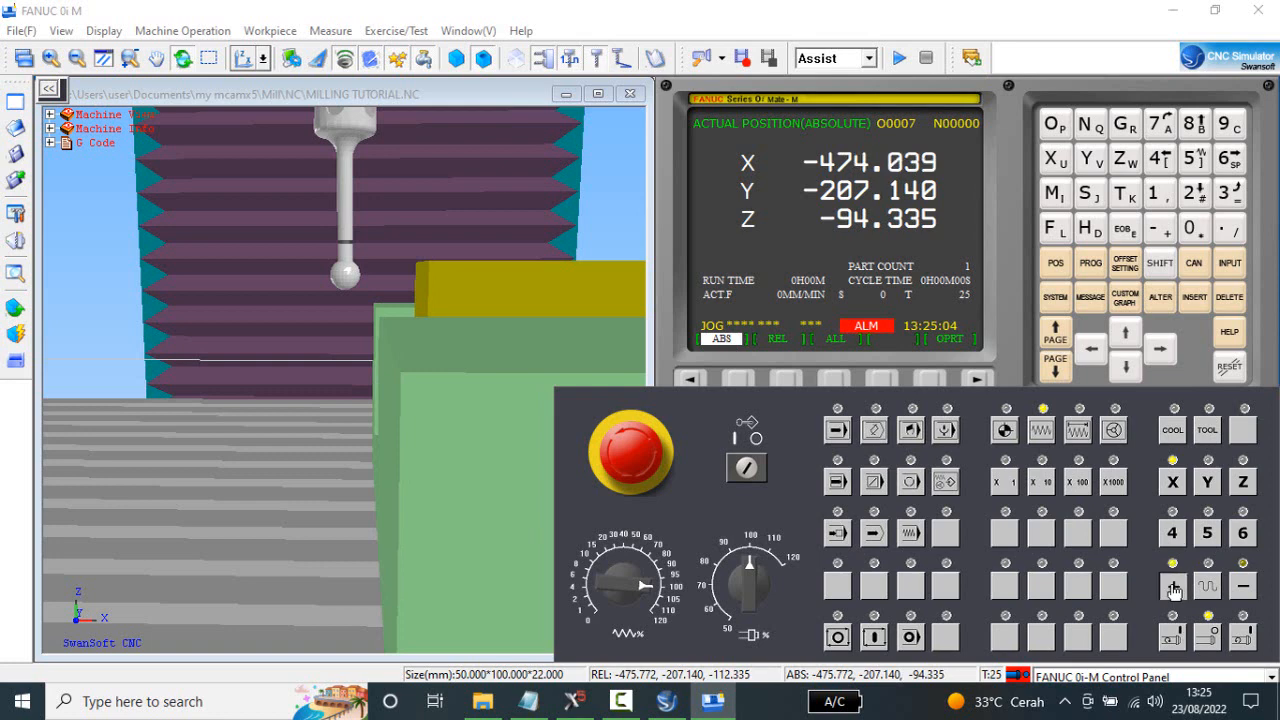
left_click(1173, 588)
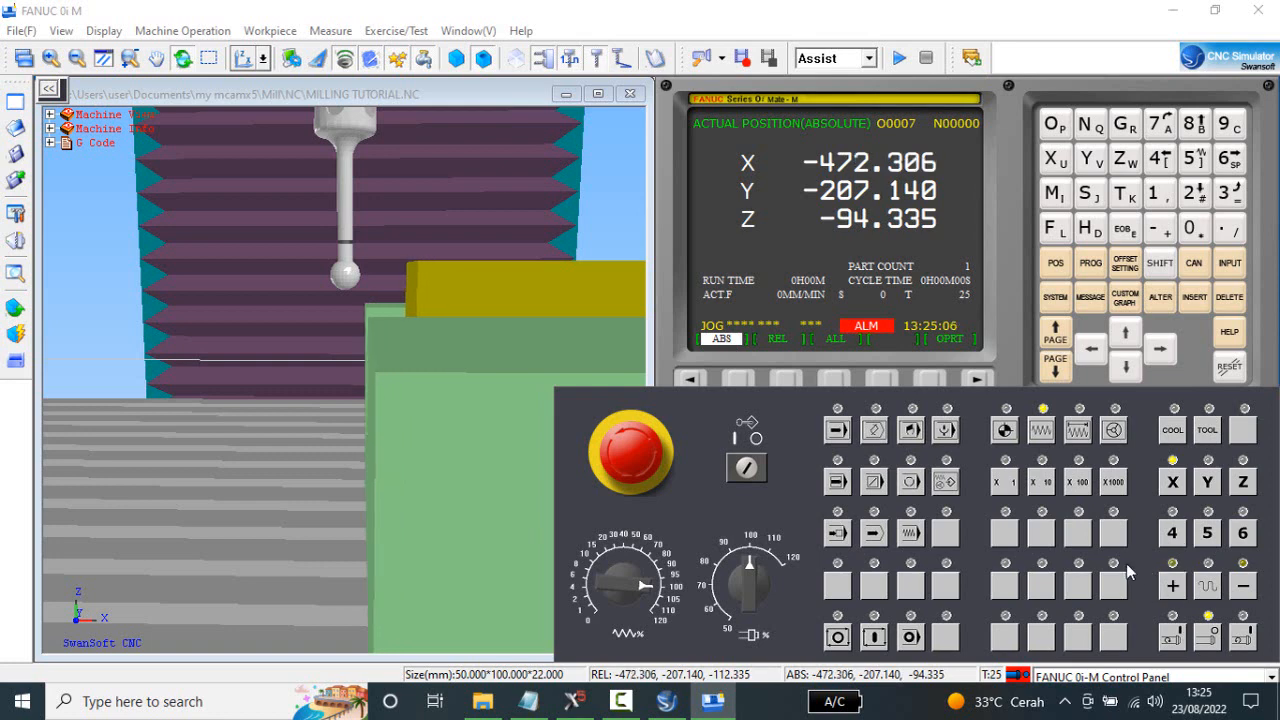
Switch to incremental feed at the X1000 increment and step the X axis in the positive direction to about X-459.
left_click(1079, 430)
left_click(1175, 589)
left_click(1175, 591)
left_click_drag(370, 352, 367, 354)
scroll(367, 354, "down", 1)
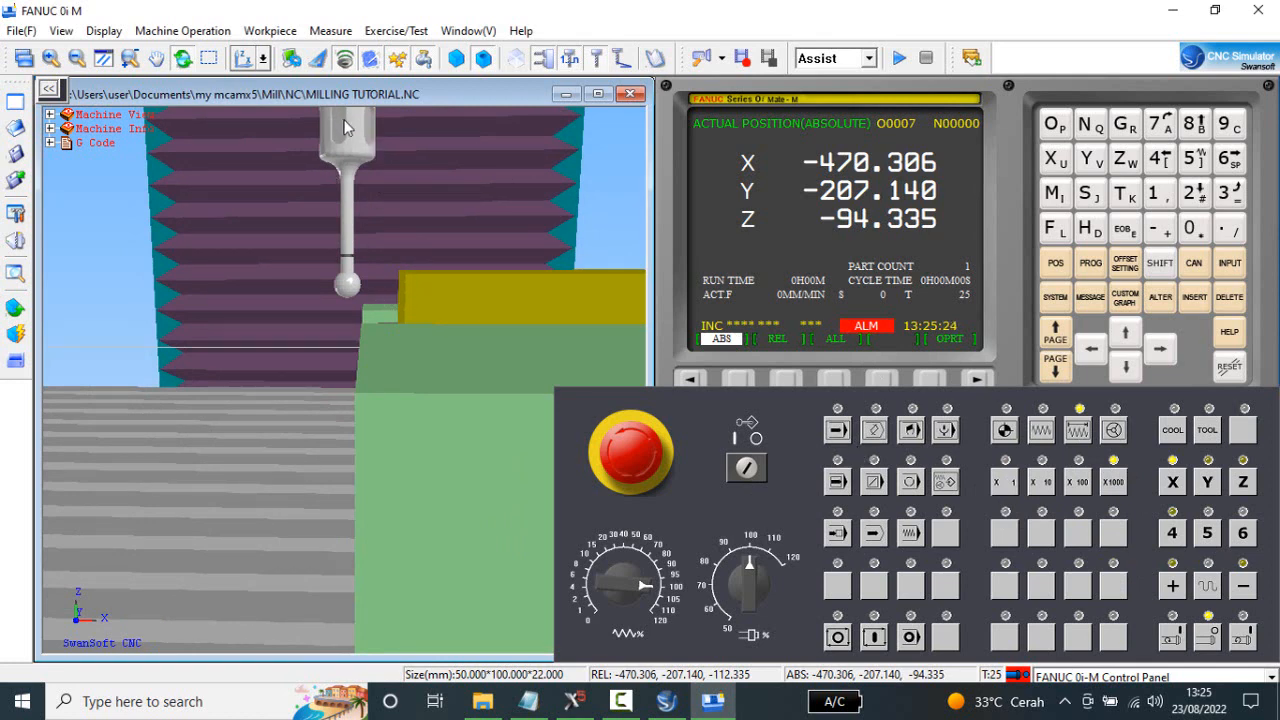
left_click(1174, 586)
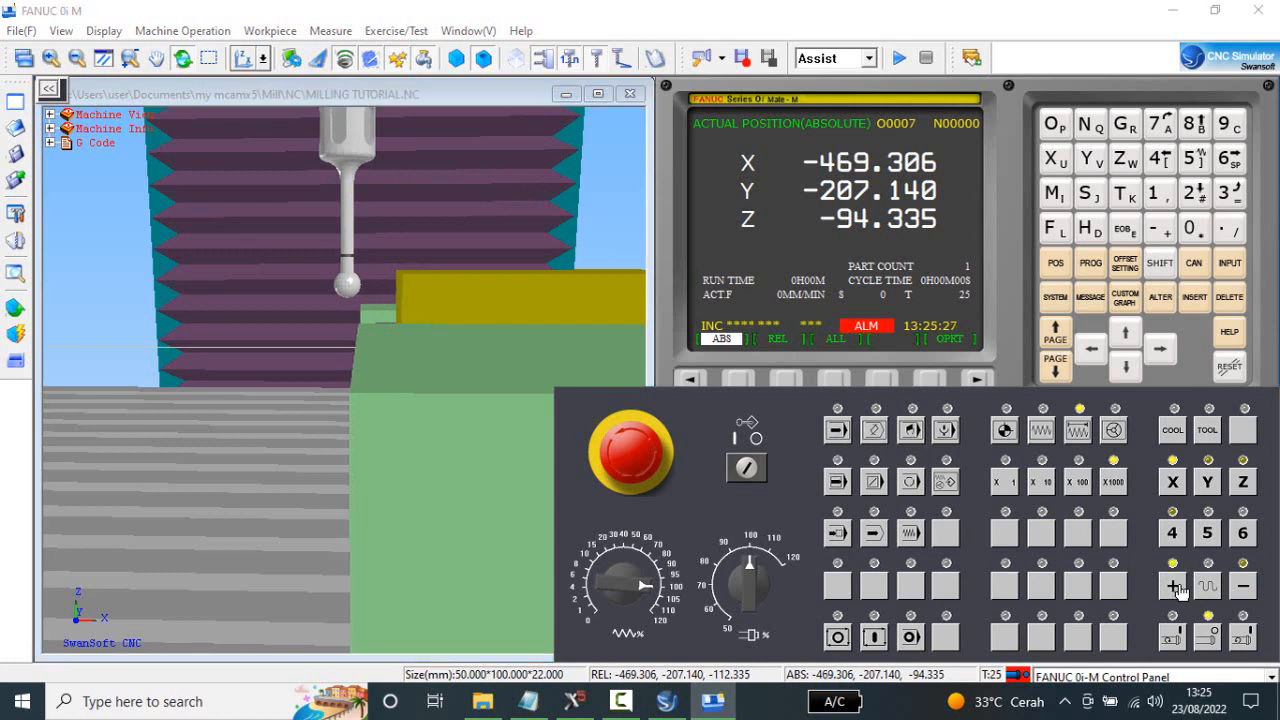
left_click(1174, 586)
left_click(1174, 586)
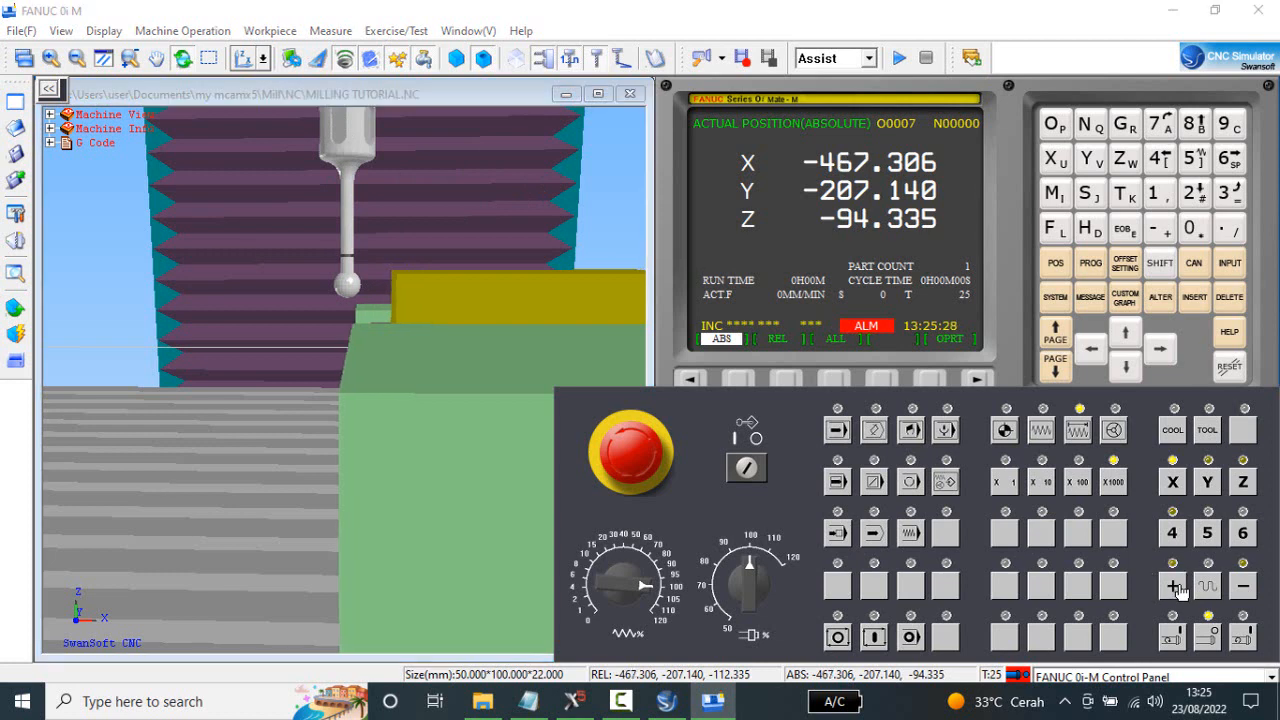
left_click(1174, 586)
left_click(1174, 586)
left_click(1174, 586)
left_click(1174, 586)
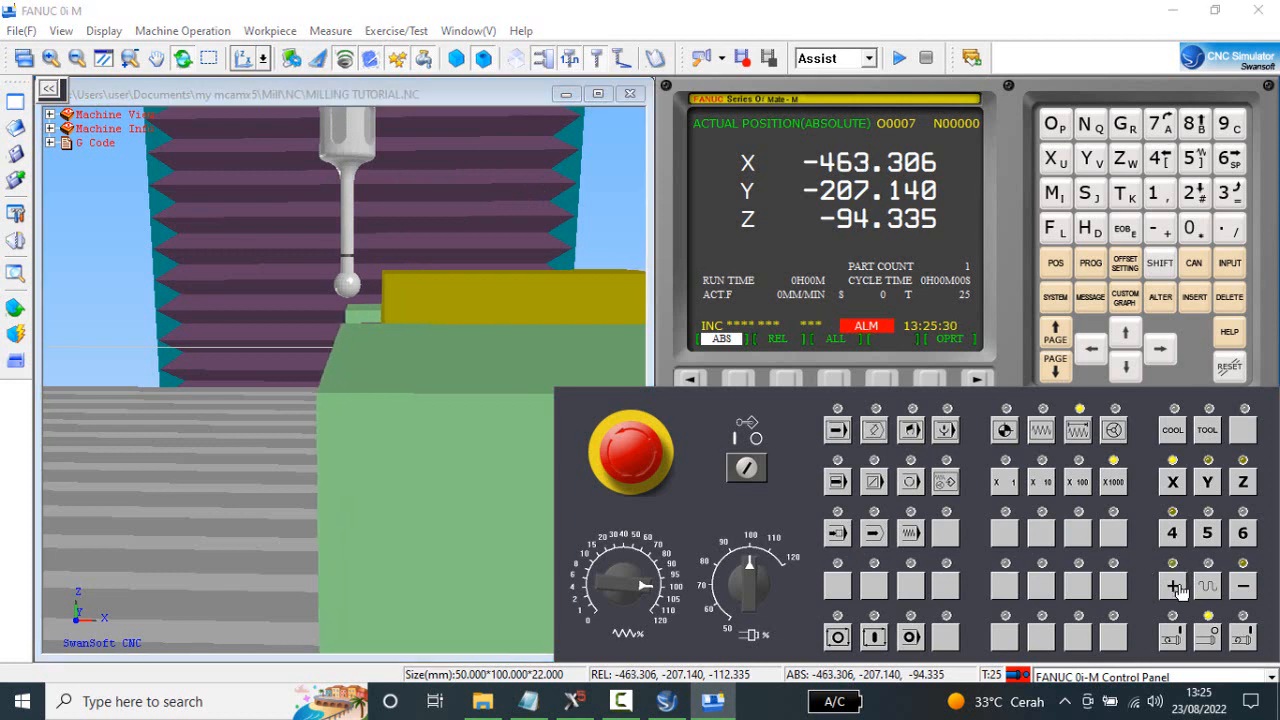
left_click(1174, 586)
left_click(1174, 586)
left_click(1174, 586)
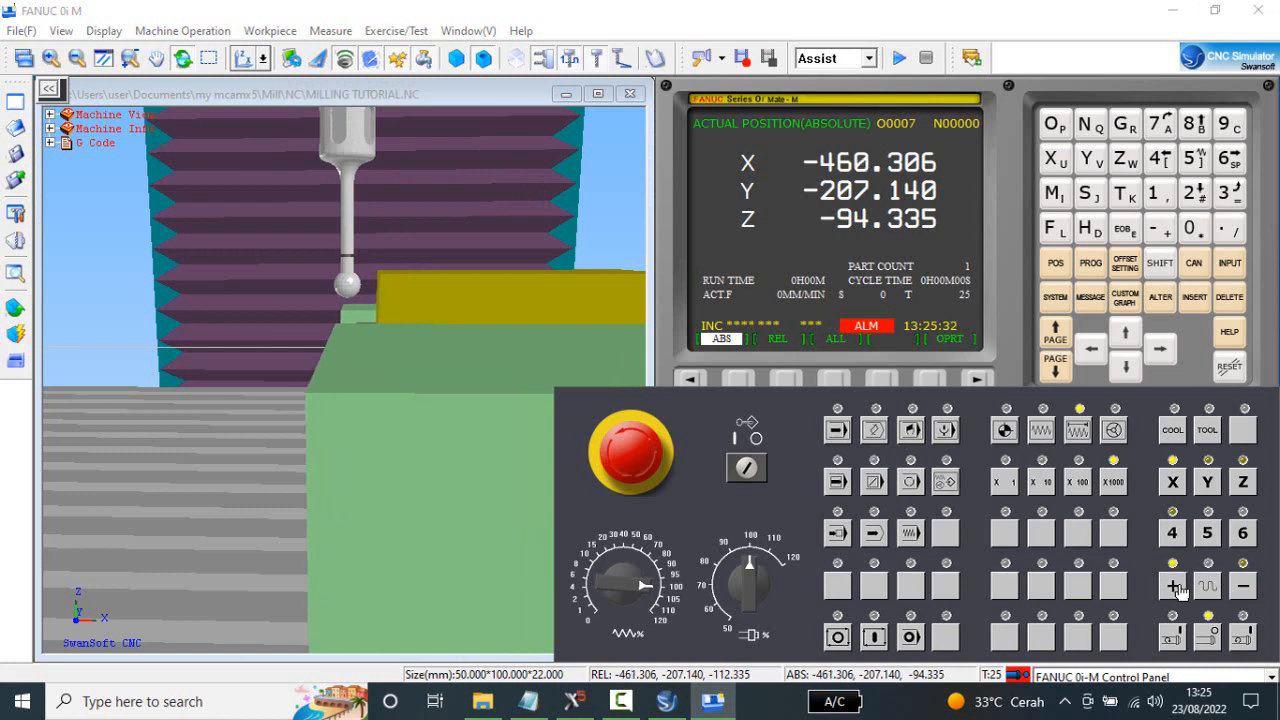
left_click(1174, 586)
Step X positive in X1000 increments to about X-454.3 at the stock's side, and back off to X-456.306.
left_click_drag(448, 368, 453, 359)
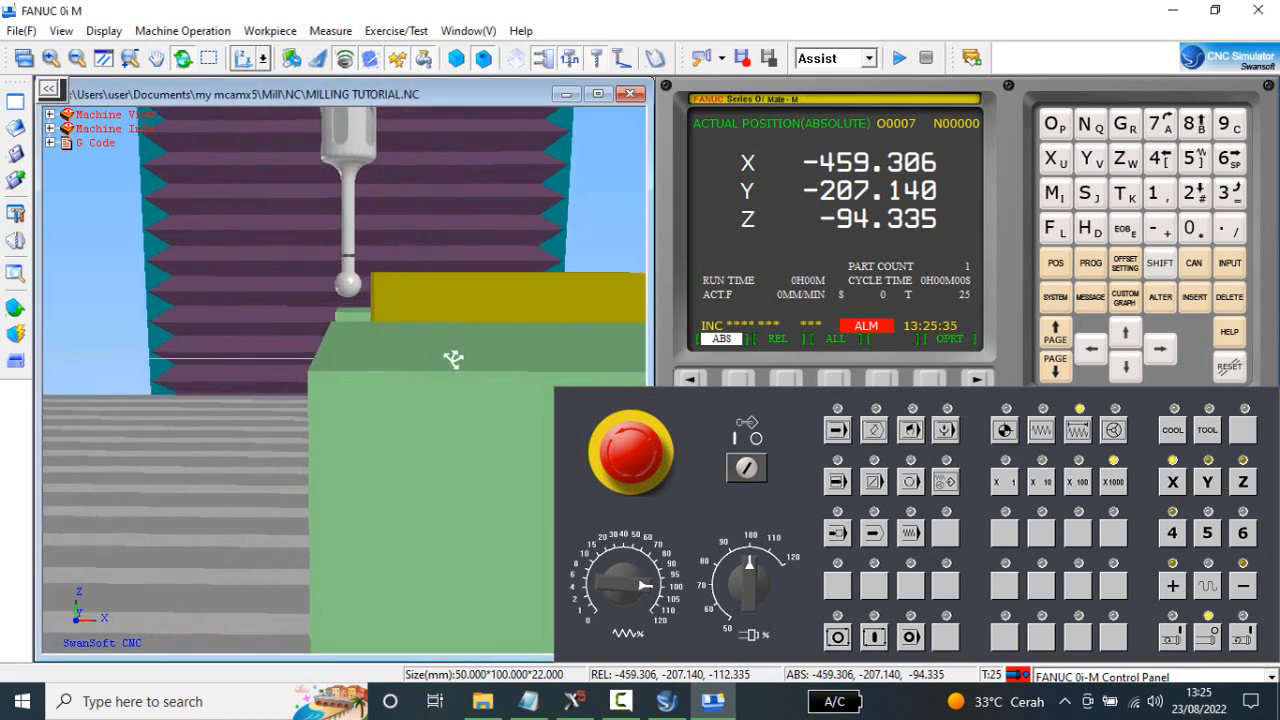
left_click(1175, 588)
left_click(1175, 588)
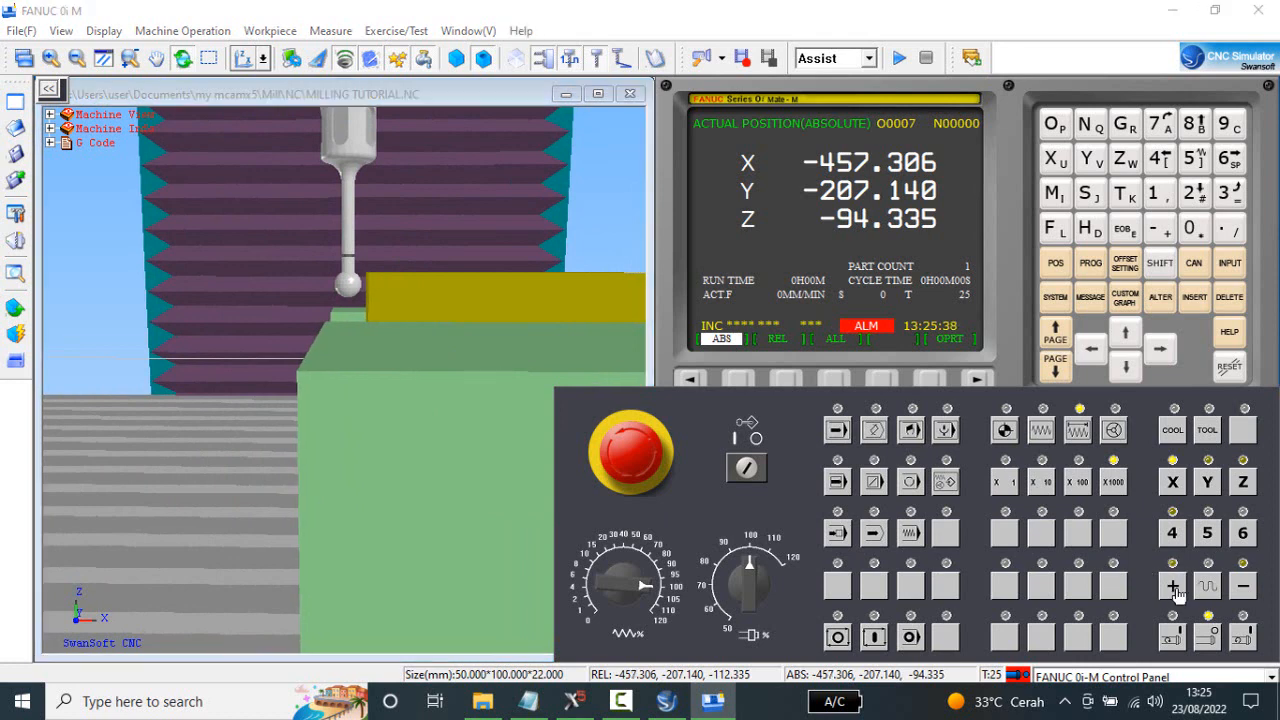
left_click(1175, 588)
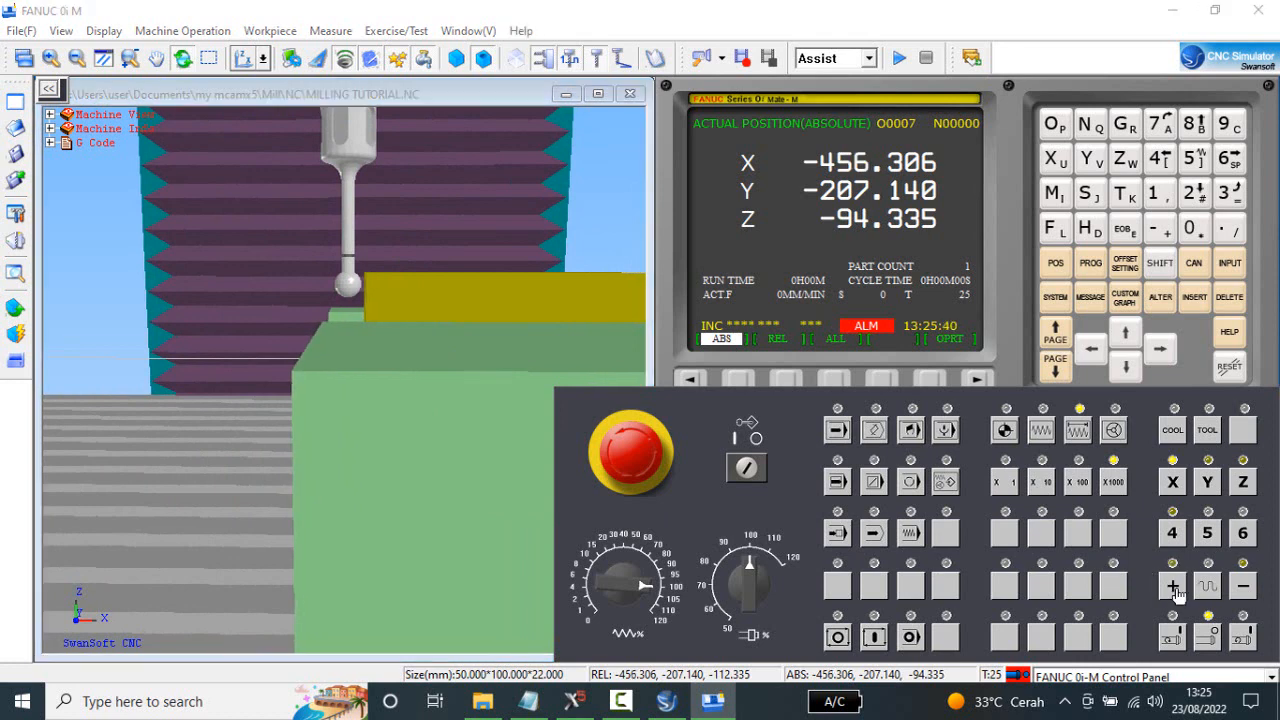
left_click(1175, 588)
left_click(1175, 588)
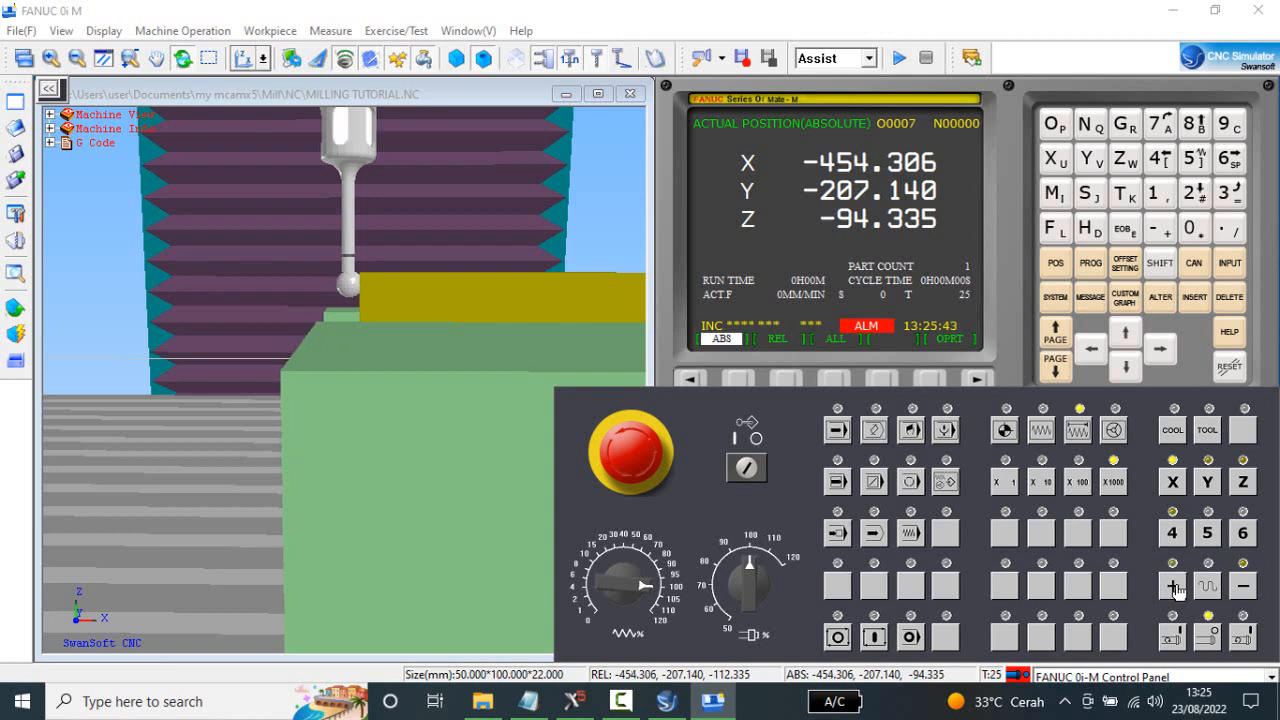
left_click(1248, 588)
left_click(1248, 588)
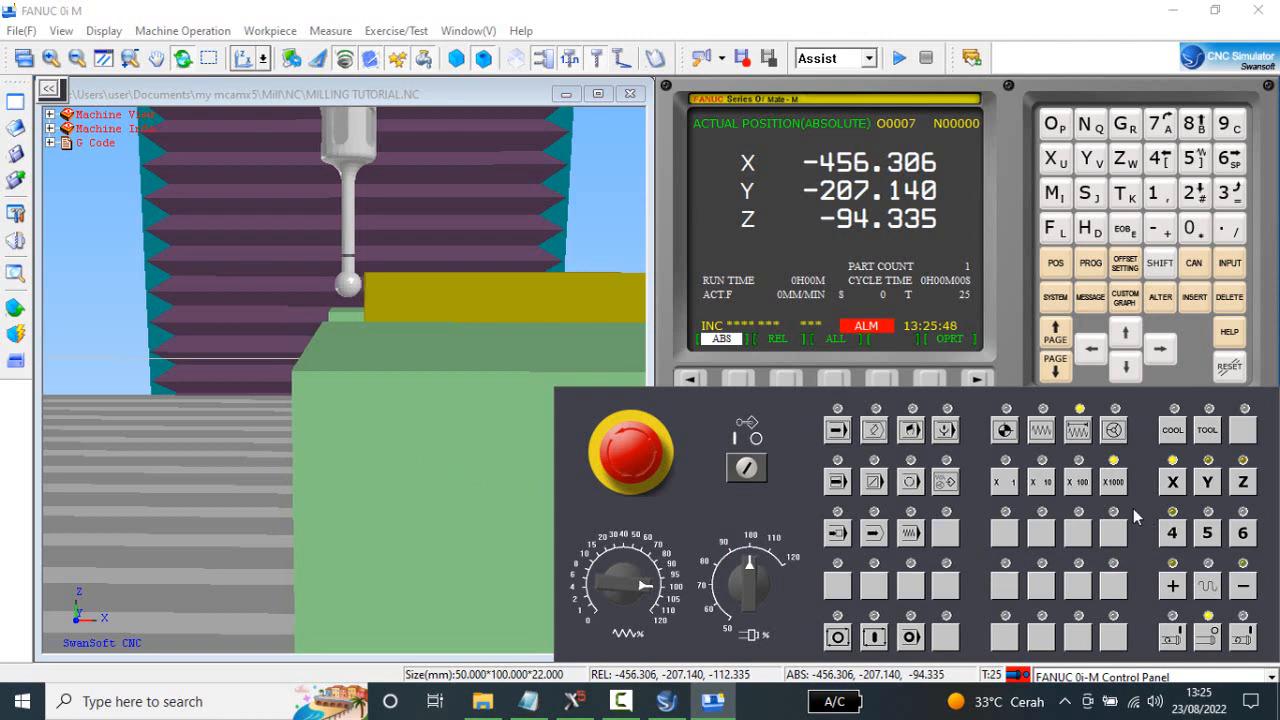
Reduce the increment to X100, step X positive to X-454.906, and back off to X-455.106.
left_click(1077, 484)
left_click(1175, 588)
left_click(1177, 590)
left_click(1177, 590)
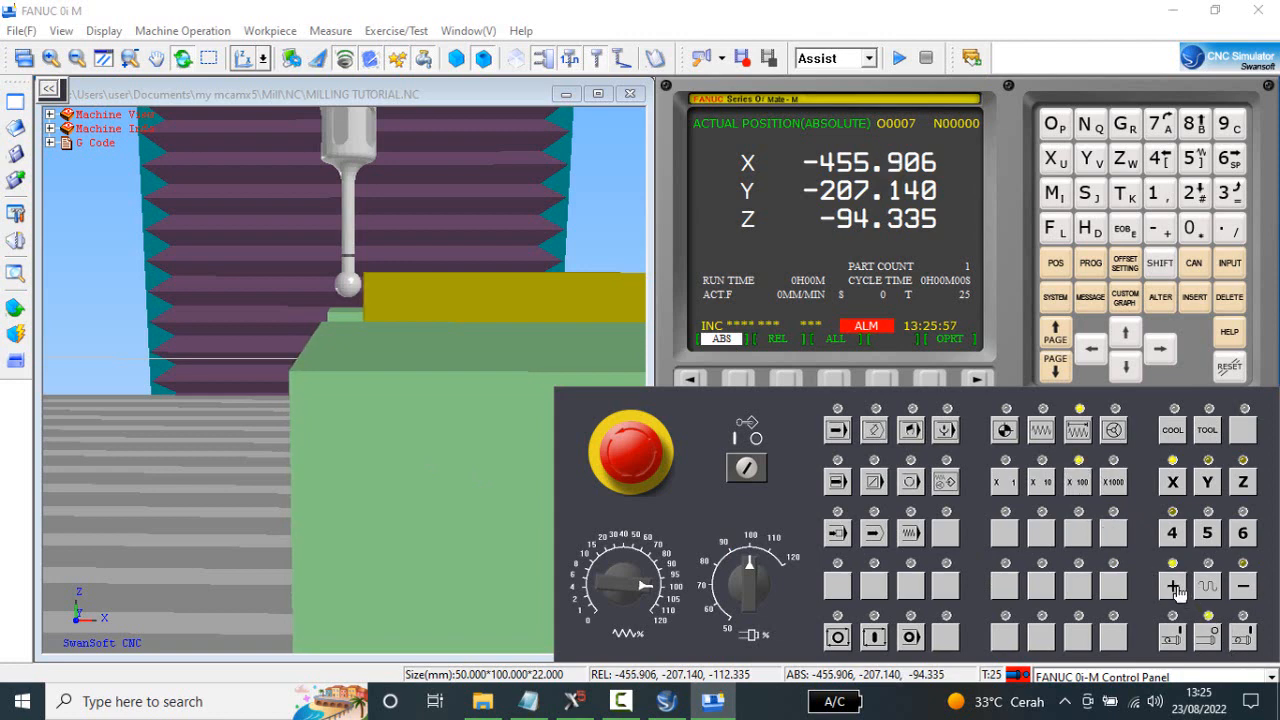
left_click(1175, 588)
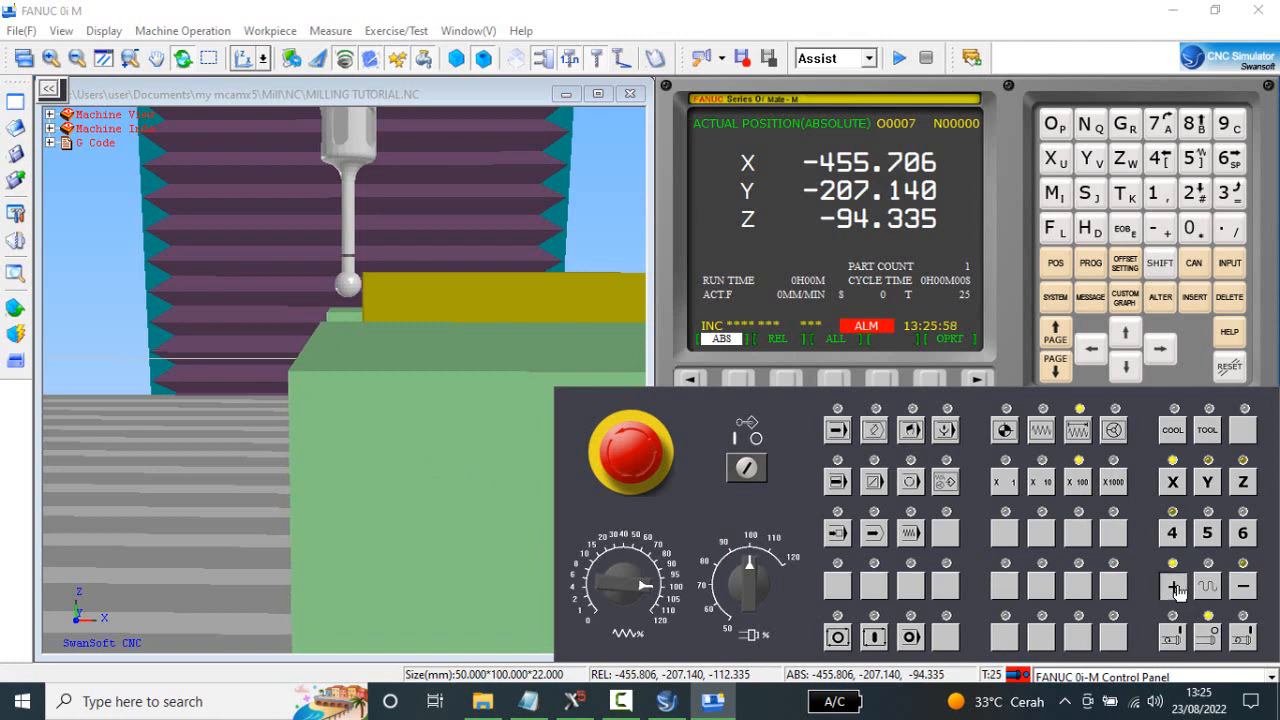
left_click(1175, 588)
left_click(1175, 588)
left_click(1175, 588)
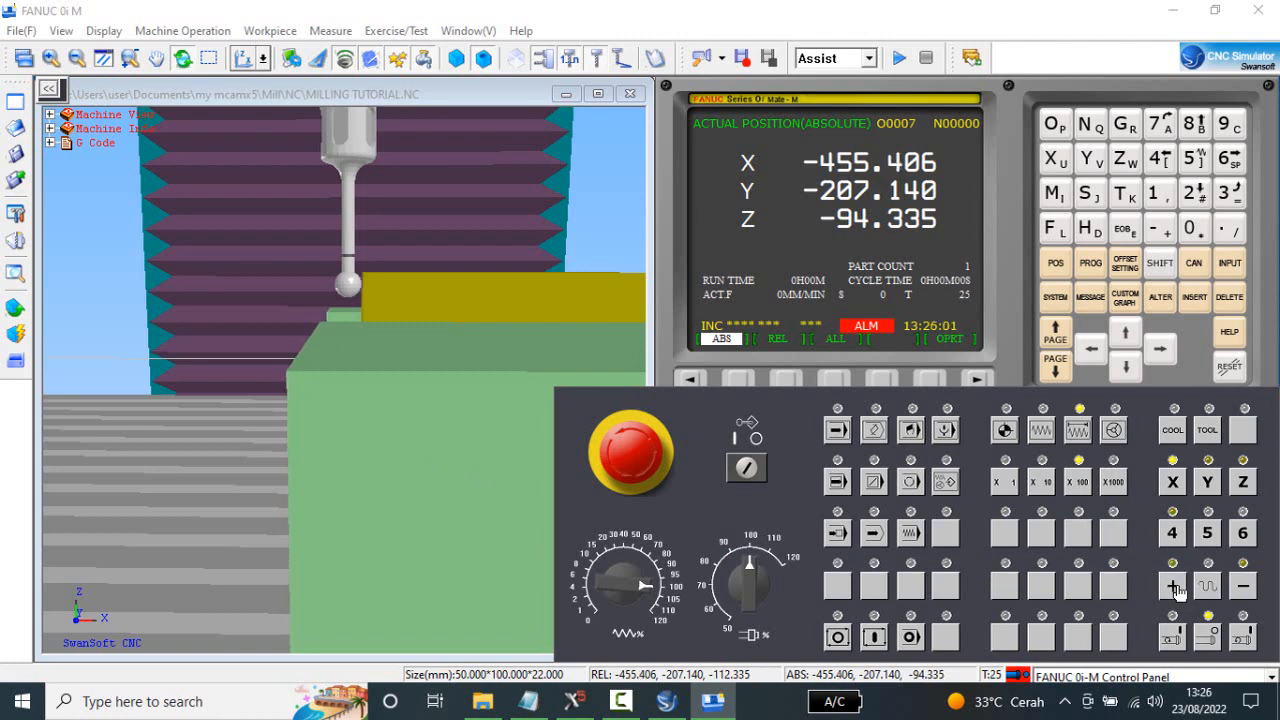
left_click(1175, 588)
left_click(1175, 588)
left_click(1175, 588)
left_click(1175, 588)
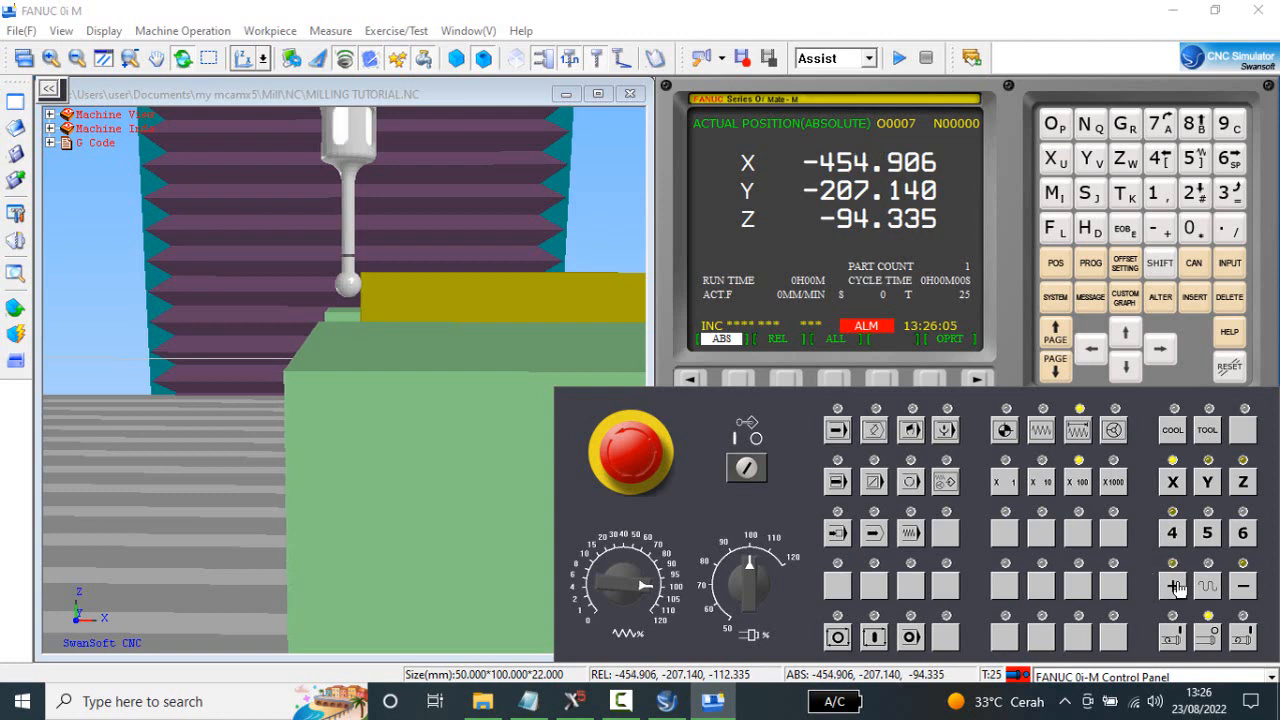
left_click(1245, 588)
left_click(1245, 588)
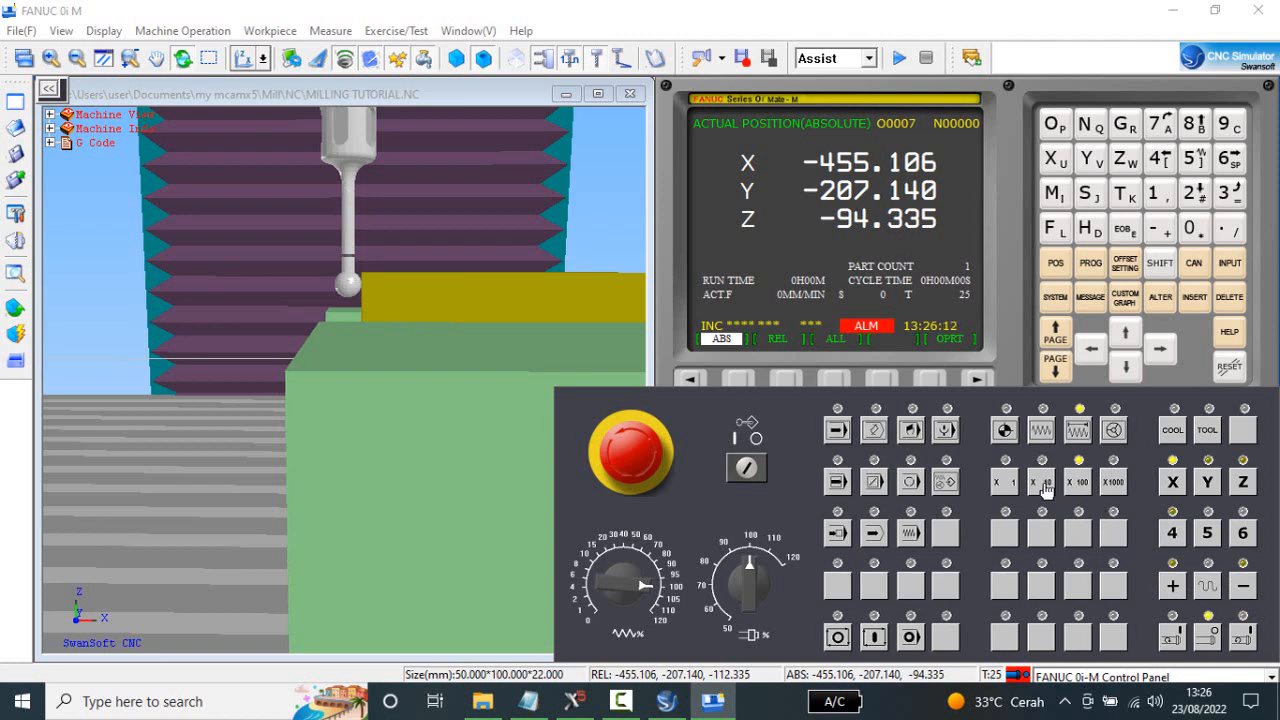
Approach the stock edge along positive X in X10 increments to X-454.996, and back off to X-455.016.
left_click(1173, 588)
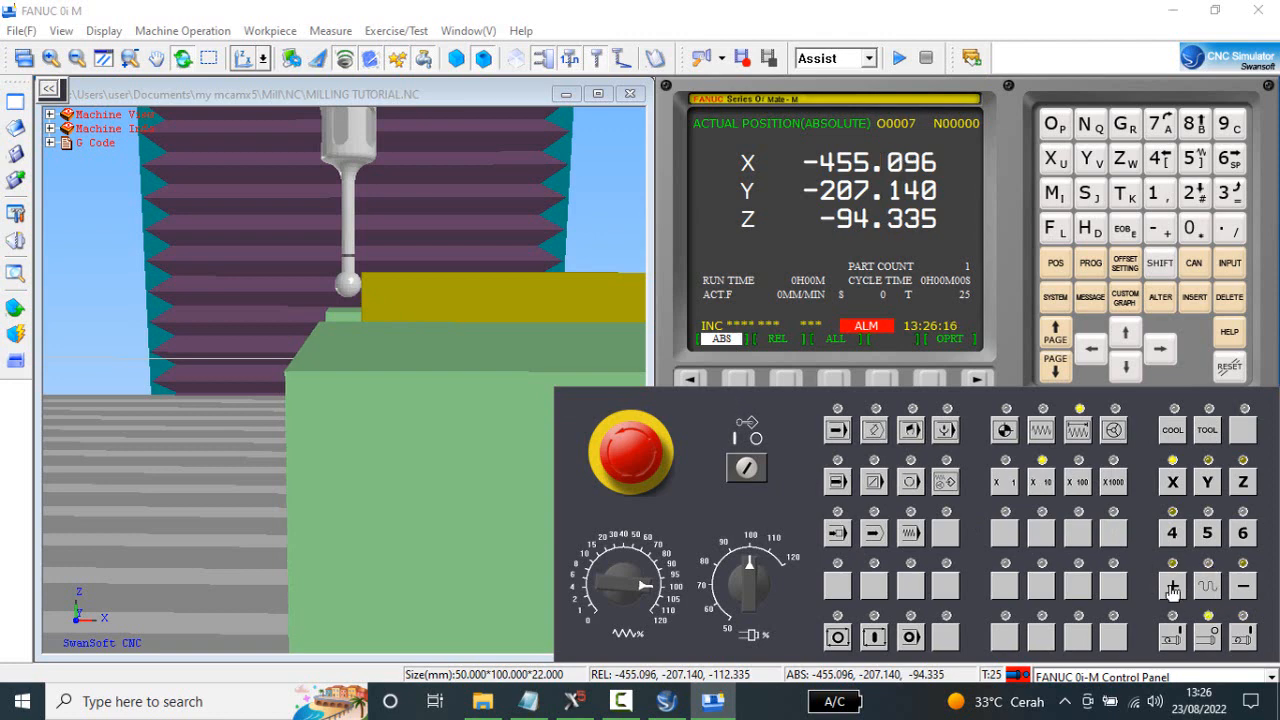
middle_click_drag(573, 361, 582, 351)
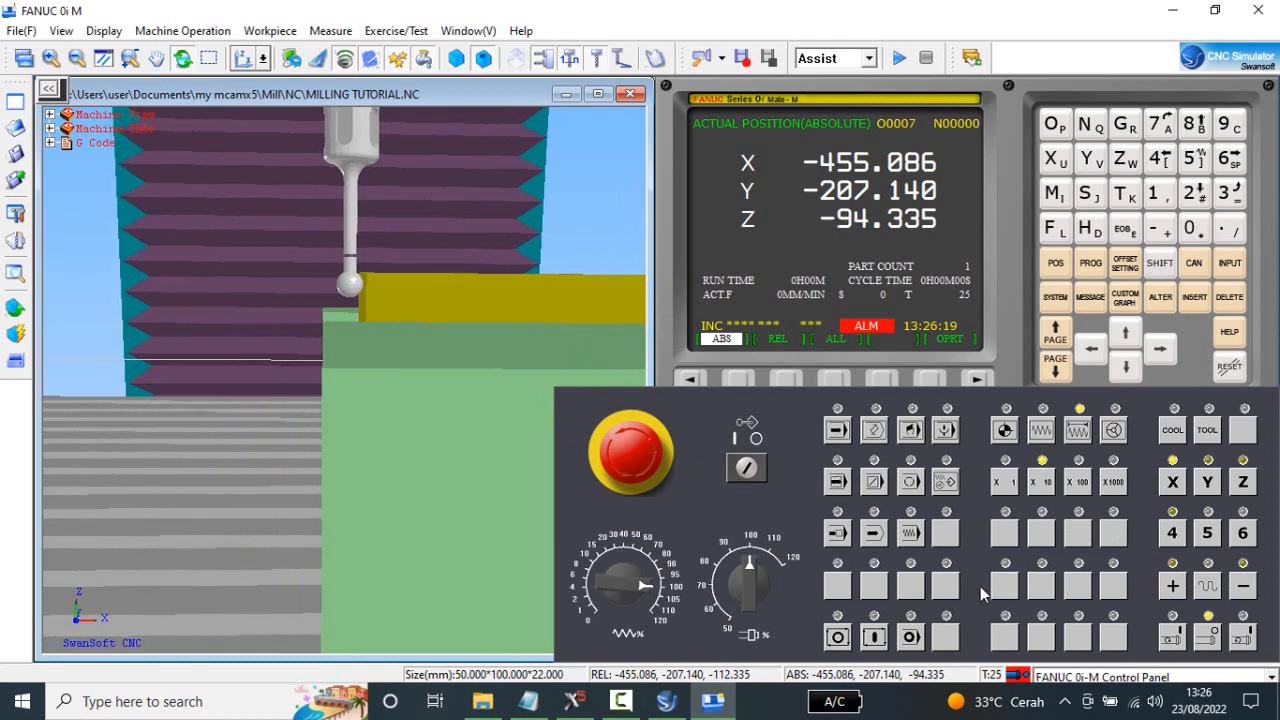
left_click(1174, 588)
left_click(1174, 588)
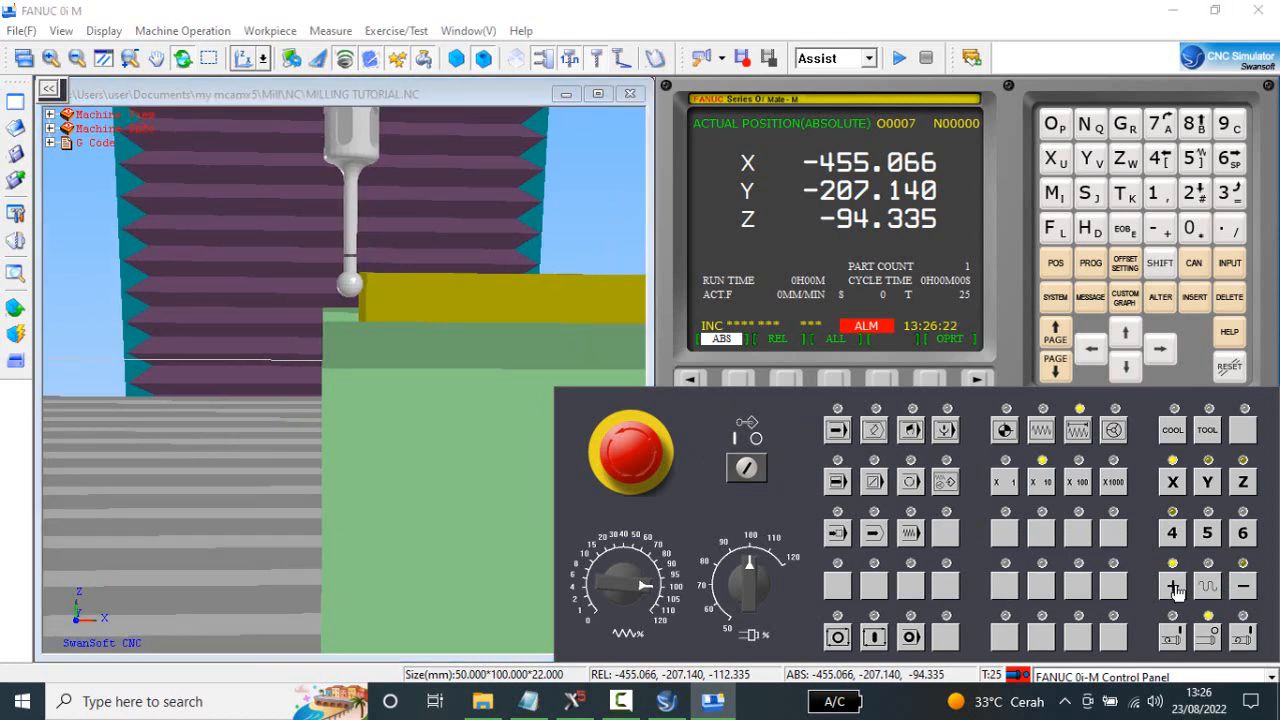
left_click(1174, 588)
left_click(1174, 588)
left_click(1174, 588)
left_click(1174, 588)
left_click(1174, 588)
left_click(1174, 588)
left_click(1244, 588)
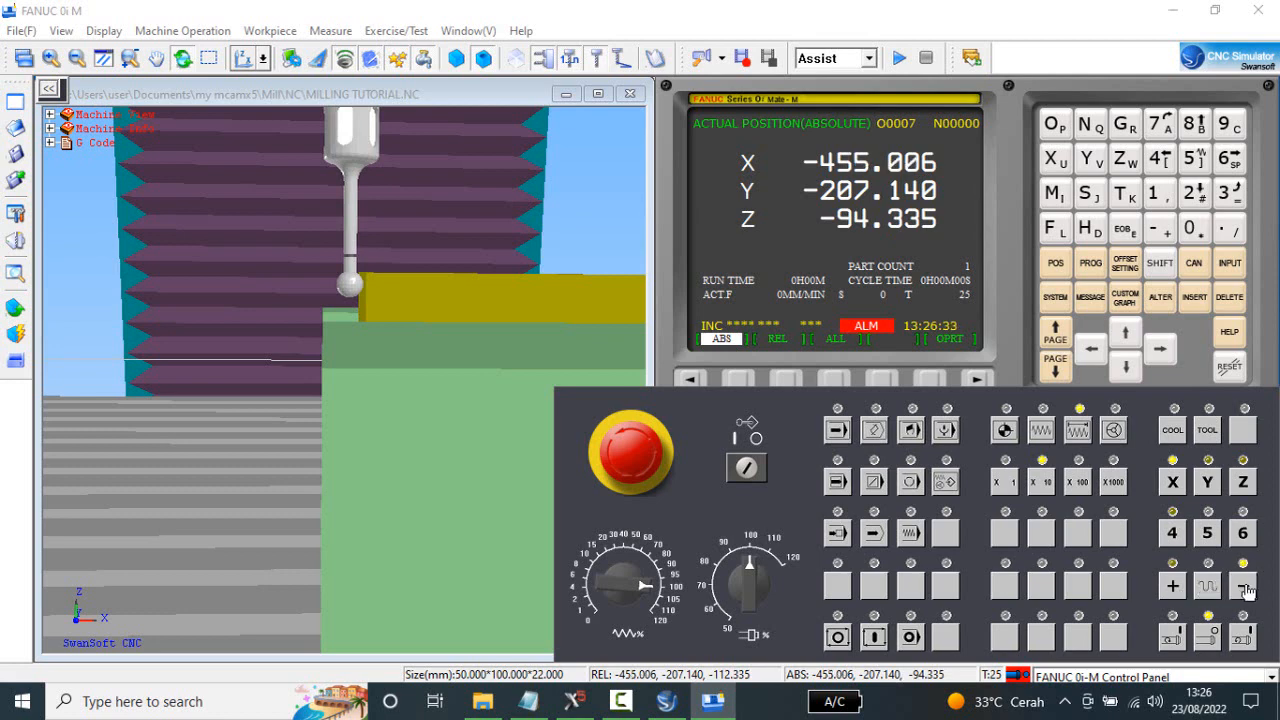
left_click(1244, 588)
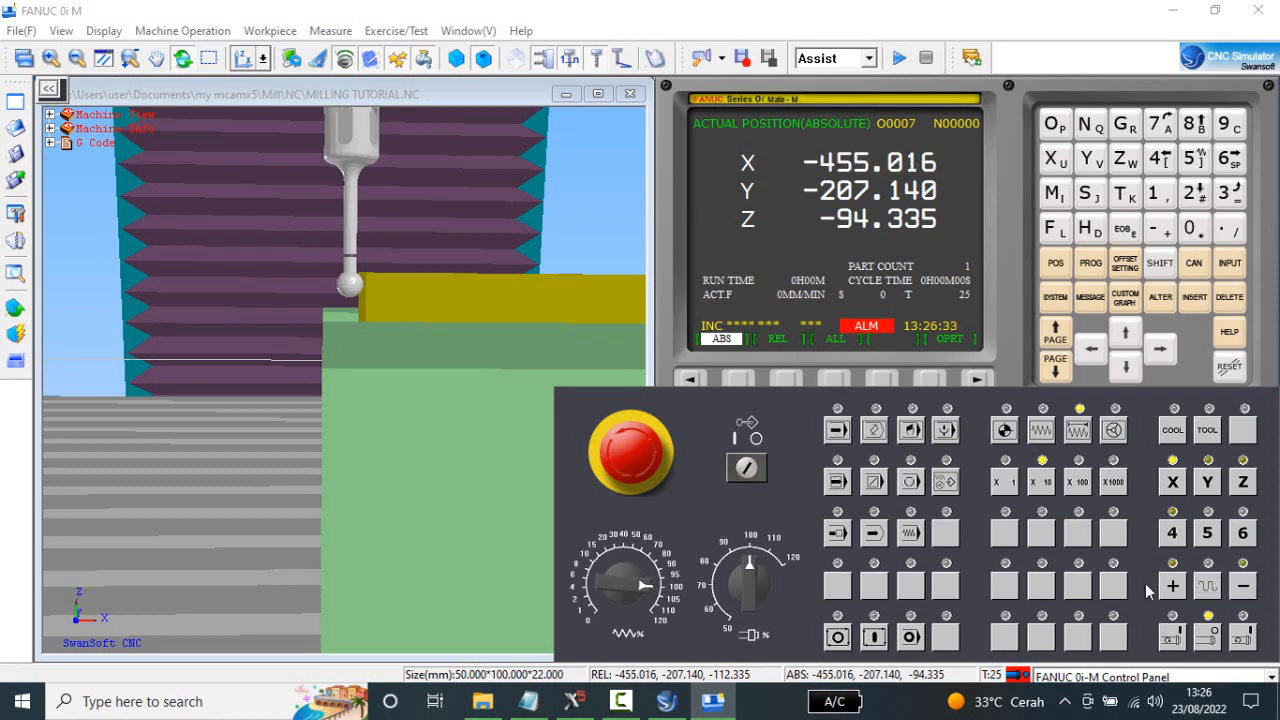
Set the increment to X1 and step X positive to X-455.000 to bring the edge finder into contact with the stock.
left_click(1008, 484)
left_click(1172, 588)
left_click(1172, 588)
left_click(1172, 588)
left_click(1172, 588)
left_click(1172, 588)
left_click(1172, 588)
left_click(1172, 588)
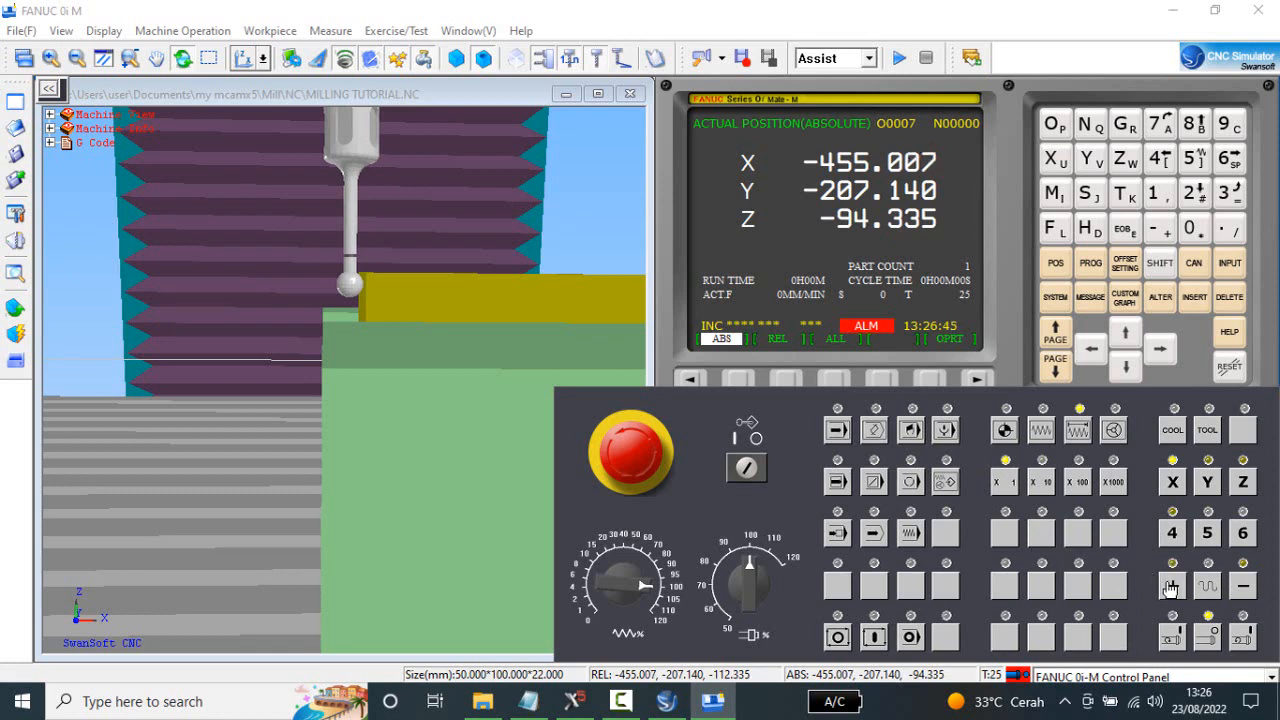
left_click(1171, 589)
left_click(1170, 588)
left_click(1170, 588)
left_click(1170, 588)
left_click(1170, 588)
left_click(1170, 588)
Raise the edge finder above the stock by stepping the Z axis positive in X1000 increments to Z-81.335.
left_click_drag(443, 451, 414, 420)
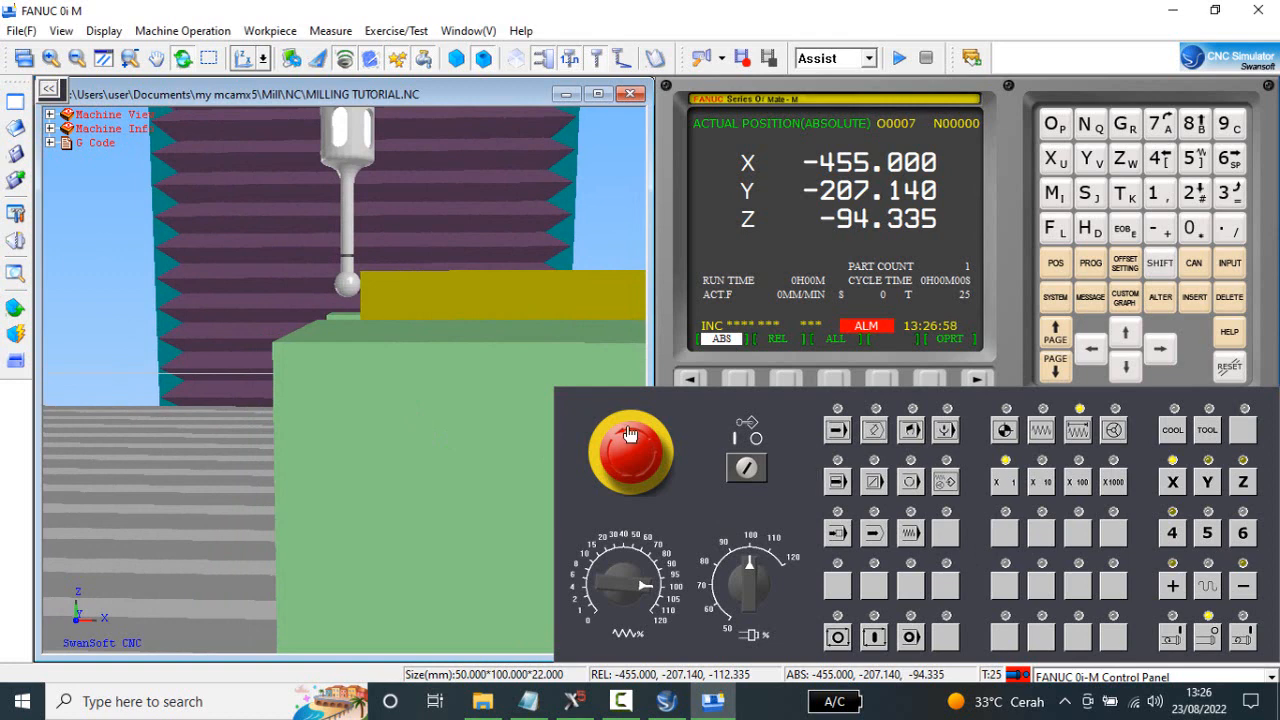
left_click_drag(388, 387, 392, 388)
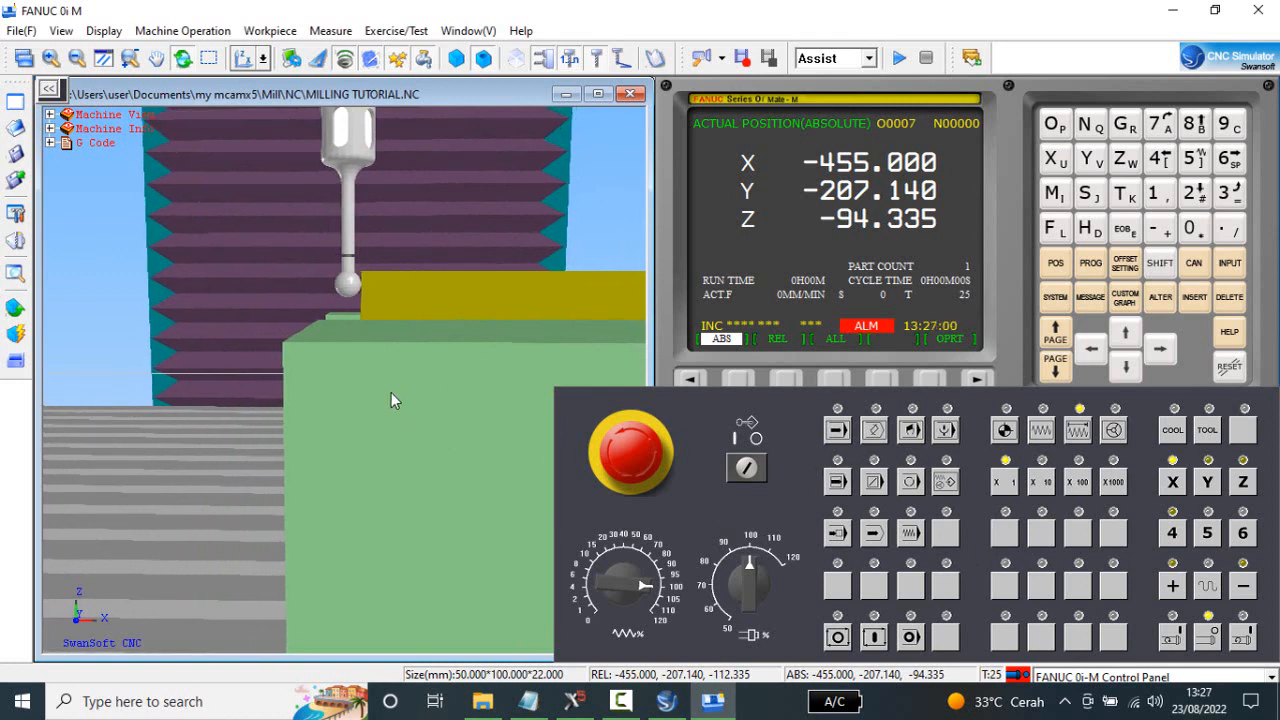
left_click(756, 468)
left_click(1243, 483)
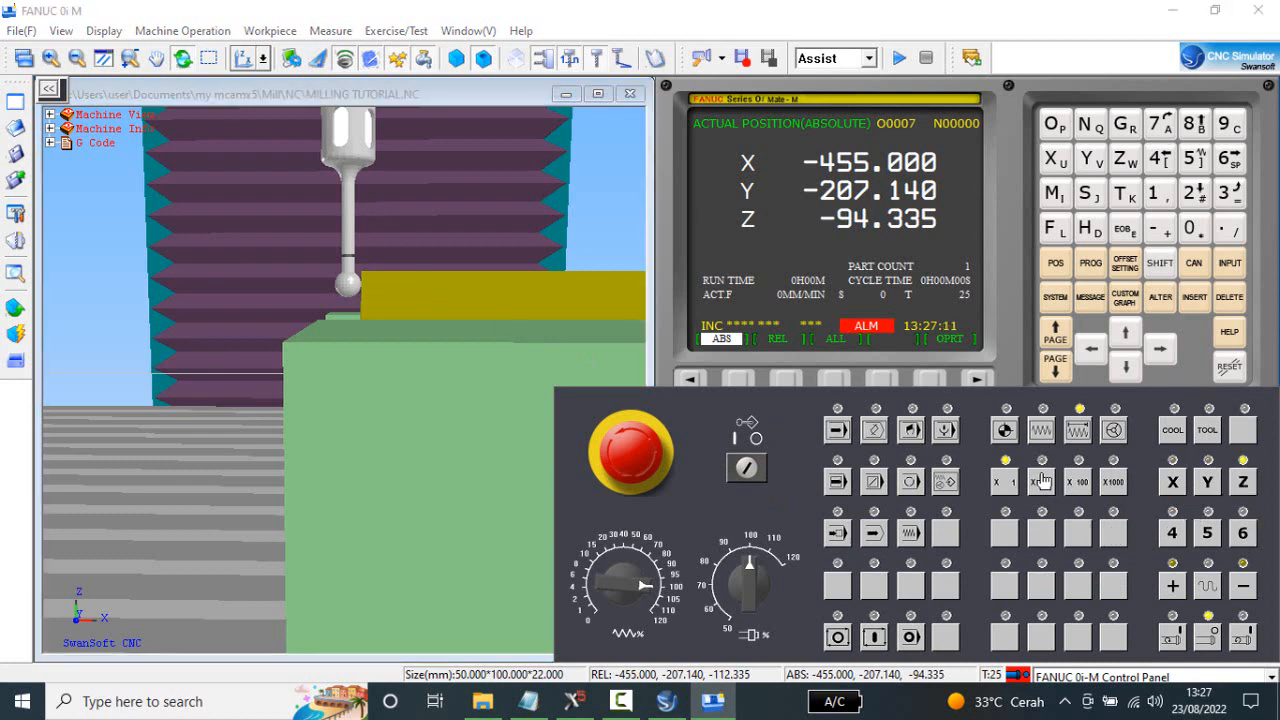
left_click(1114, 483)
left_click(1174, 587)
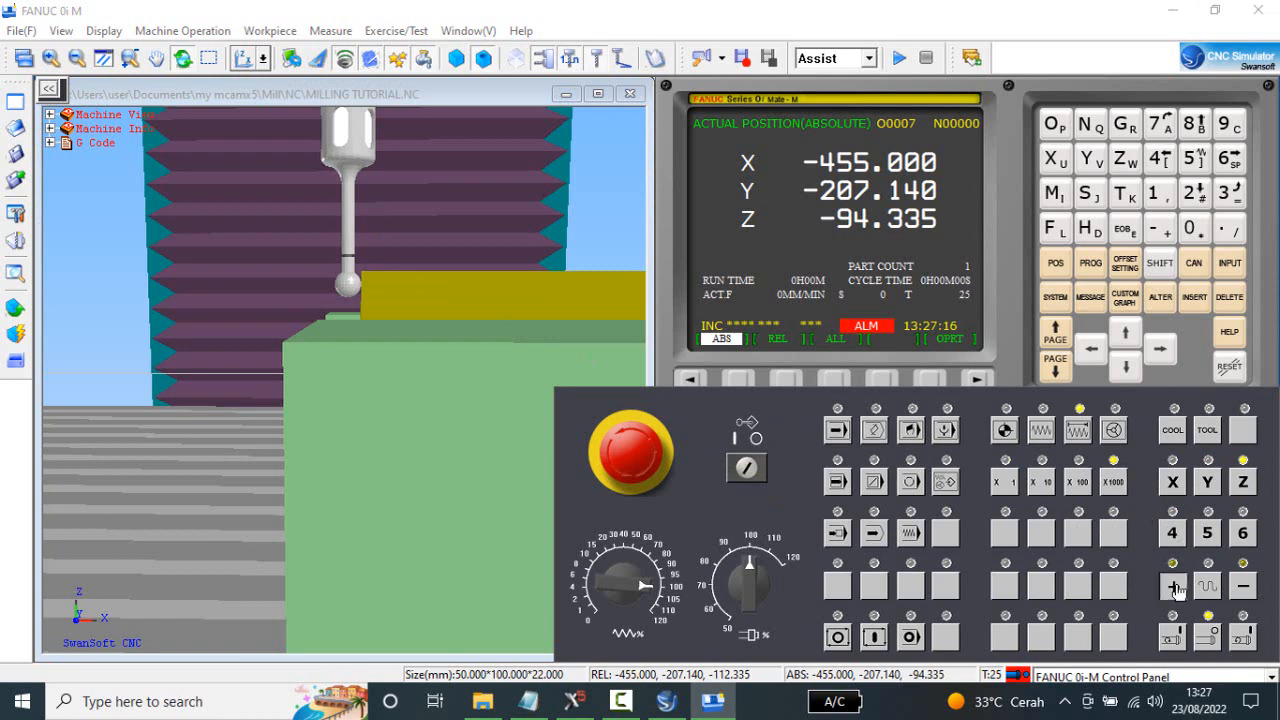
left_click(1175, 587)
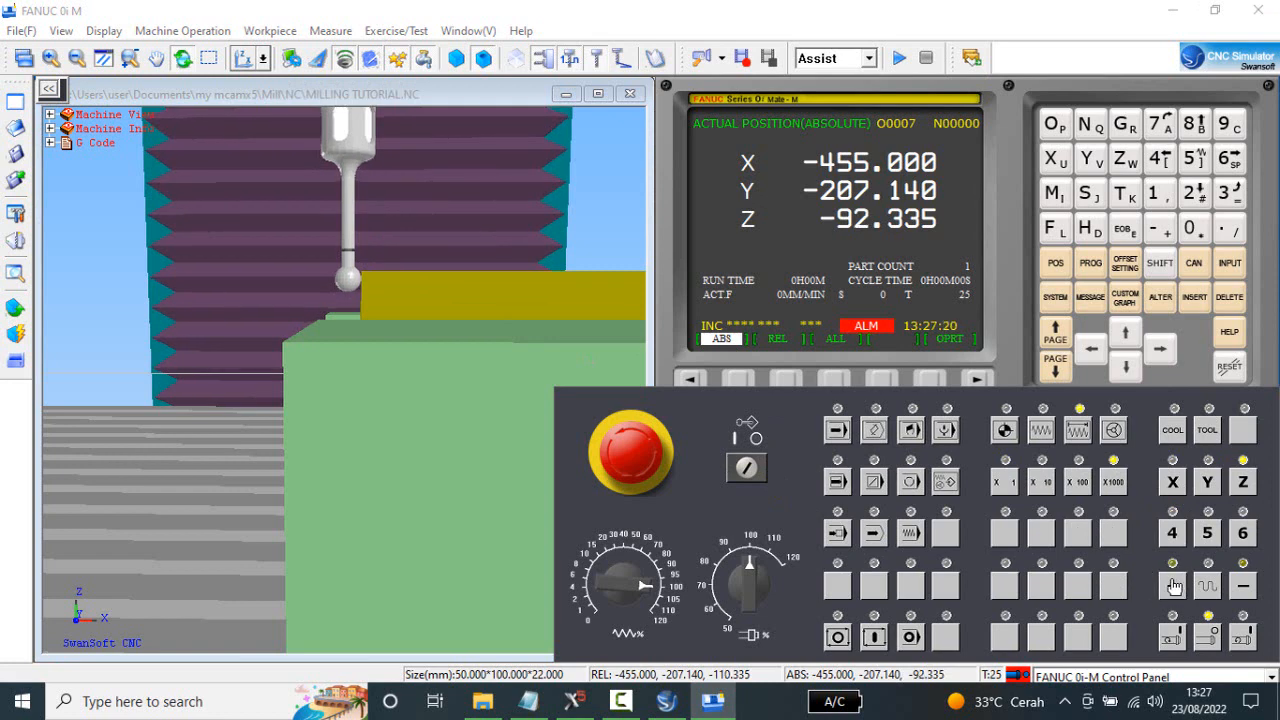
left_click(1175, 587)
left_click(1175, 587)
left_click(1175, 587)
left_click(1175, 587)
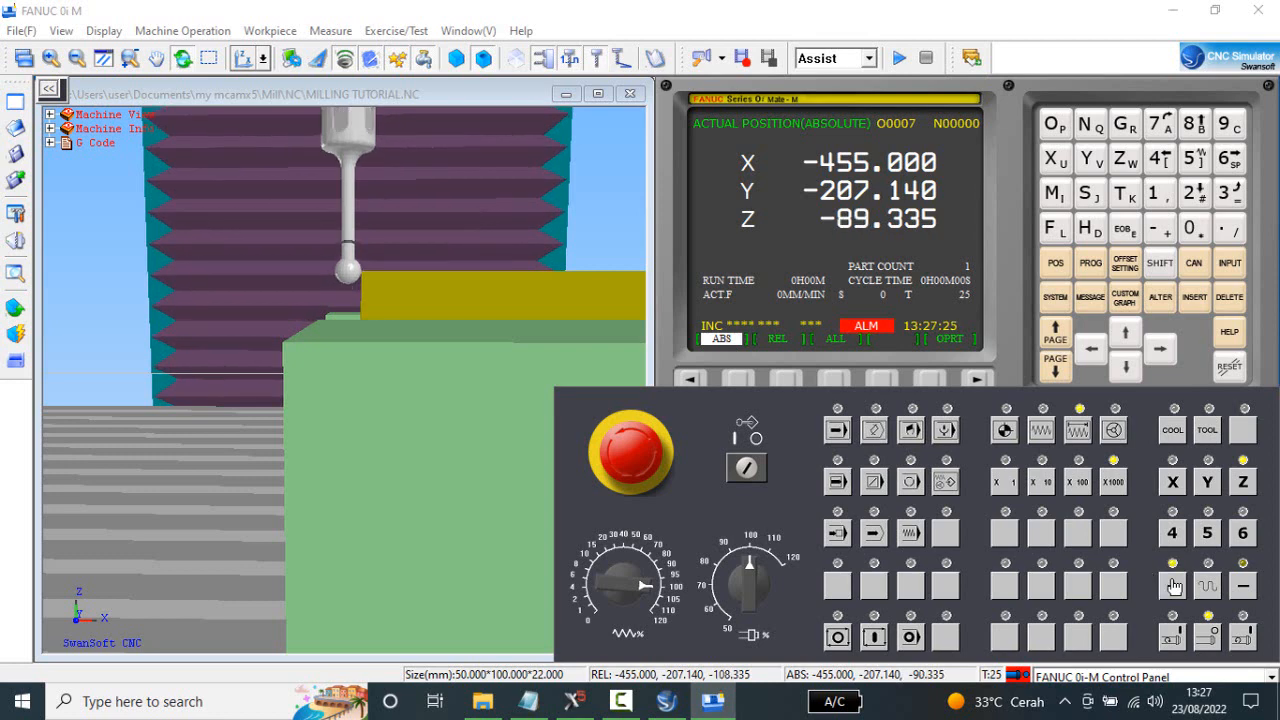
left_click(1175, 587)
left_click(1175, 587)
left_click(1175, 587)
left_click(1175, 587)
left_click(1175, 587)
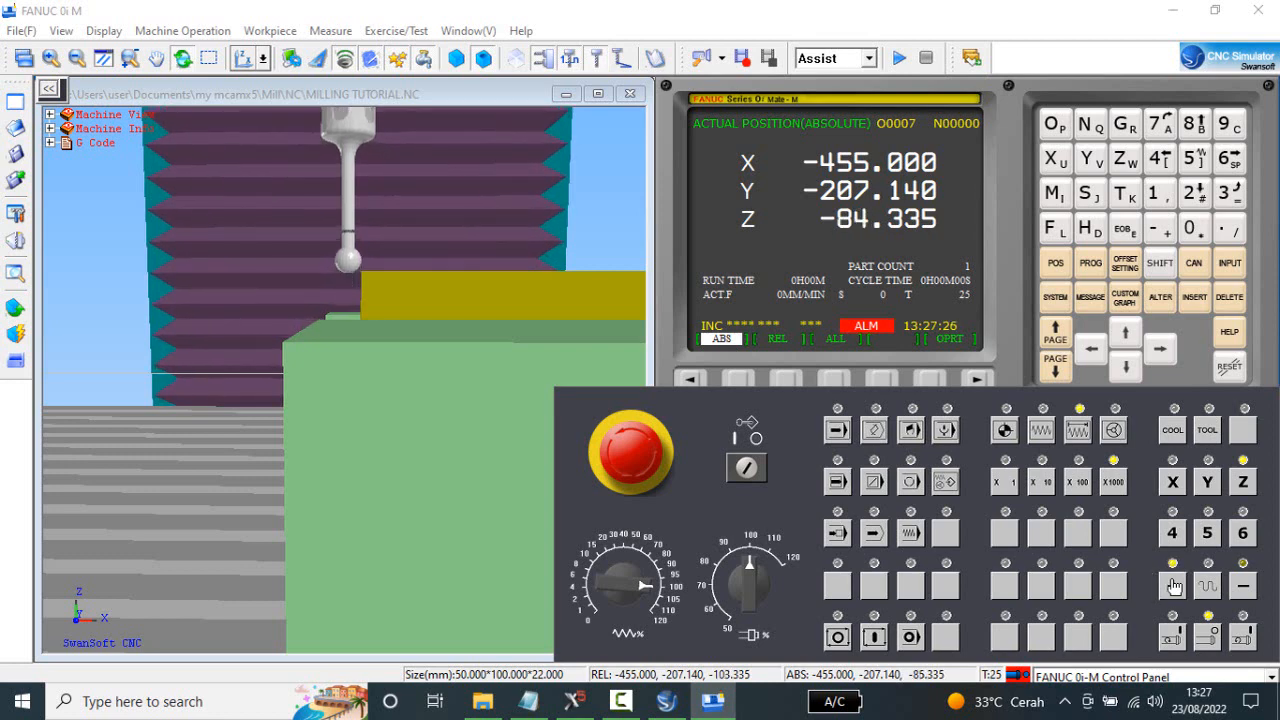
left_click(1175, 587)
left_click(1175, 587)
left_click(1175, 587)
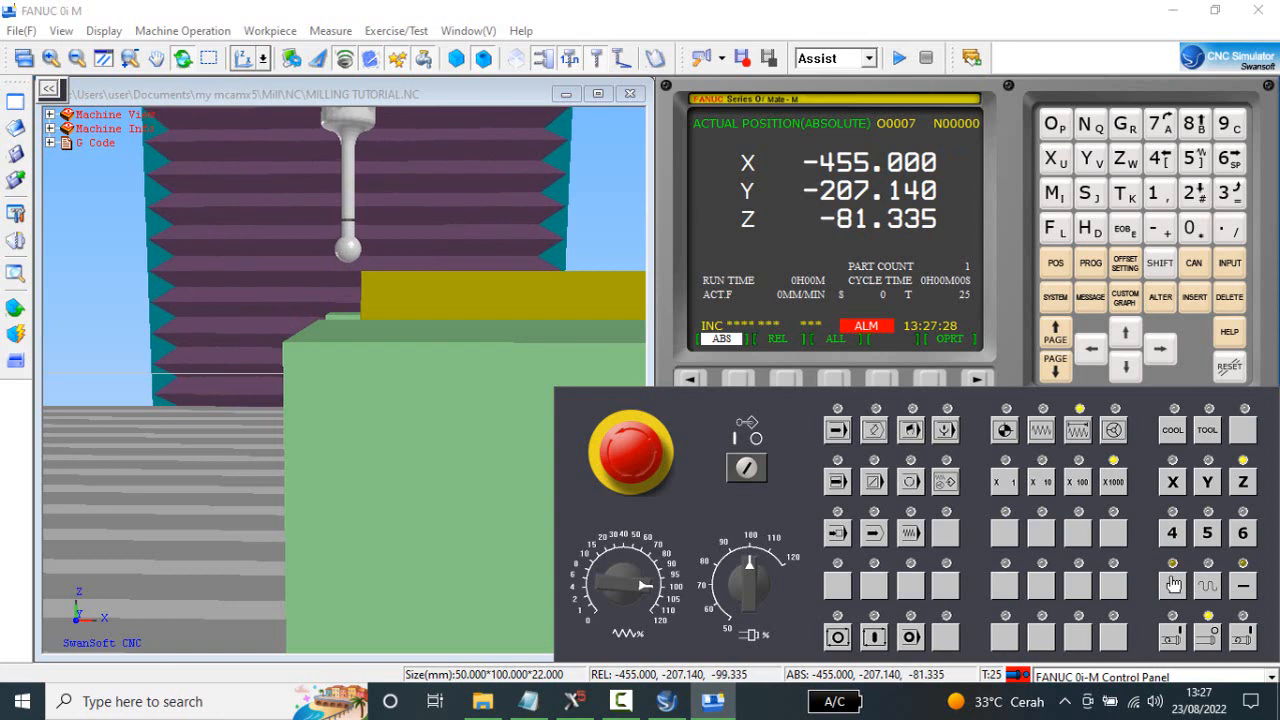
Show the relative position display and zero its X coordinate with ORIGIN.
left_click(521, 437)
mouse_move(521, 437)
left_mouse_down()
mouse_move(531, 442)
mouse_move(516, 441)
left_mouse_up()
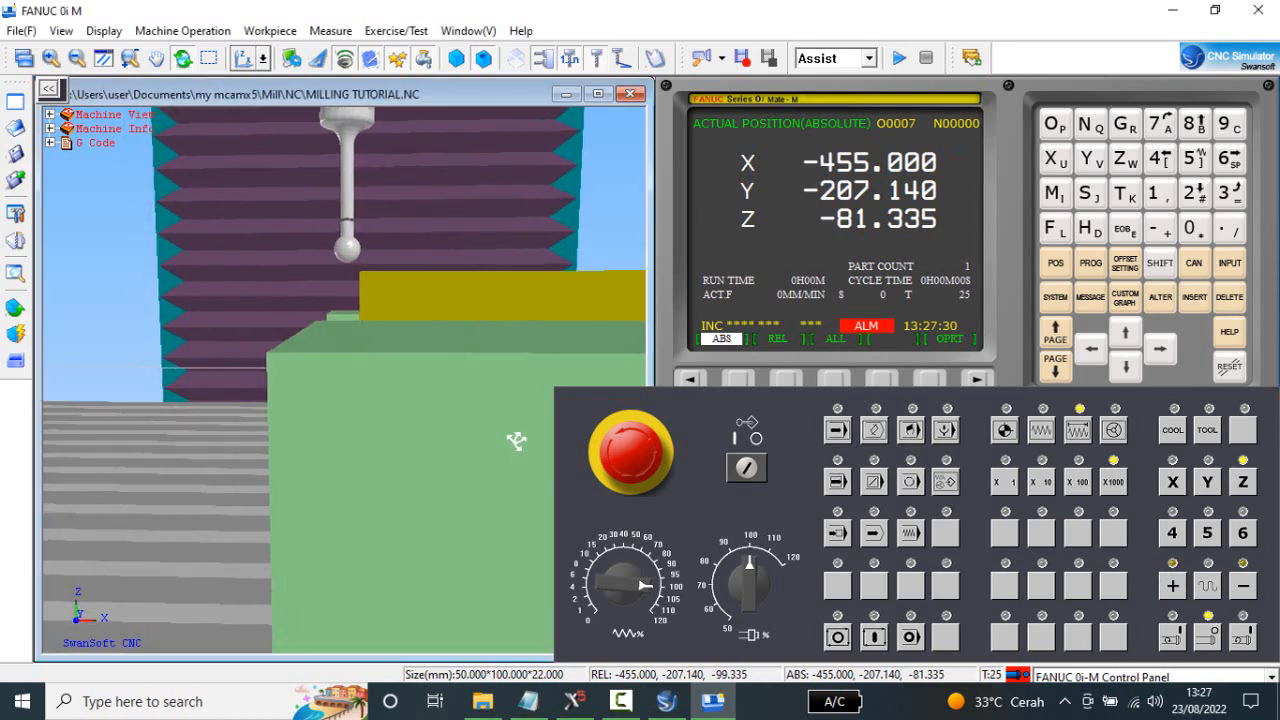
left_click(1055, 263)
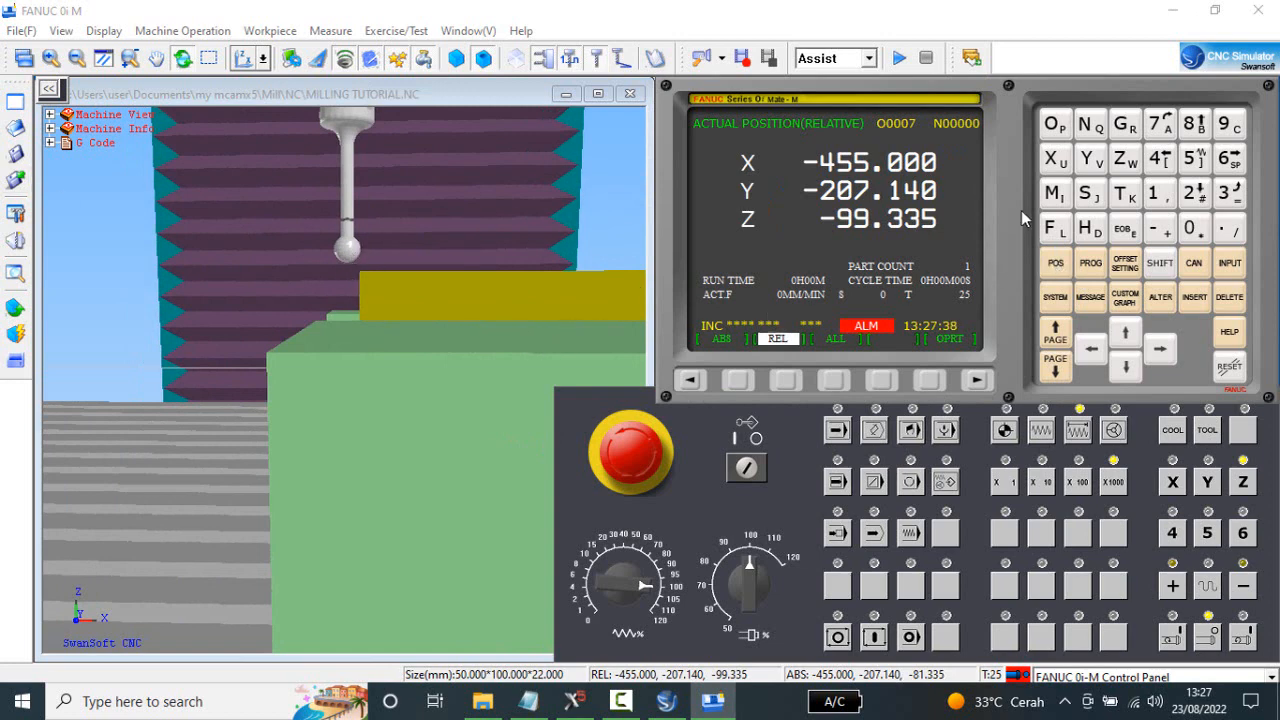
left_click(1053, 159)
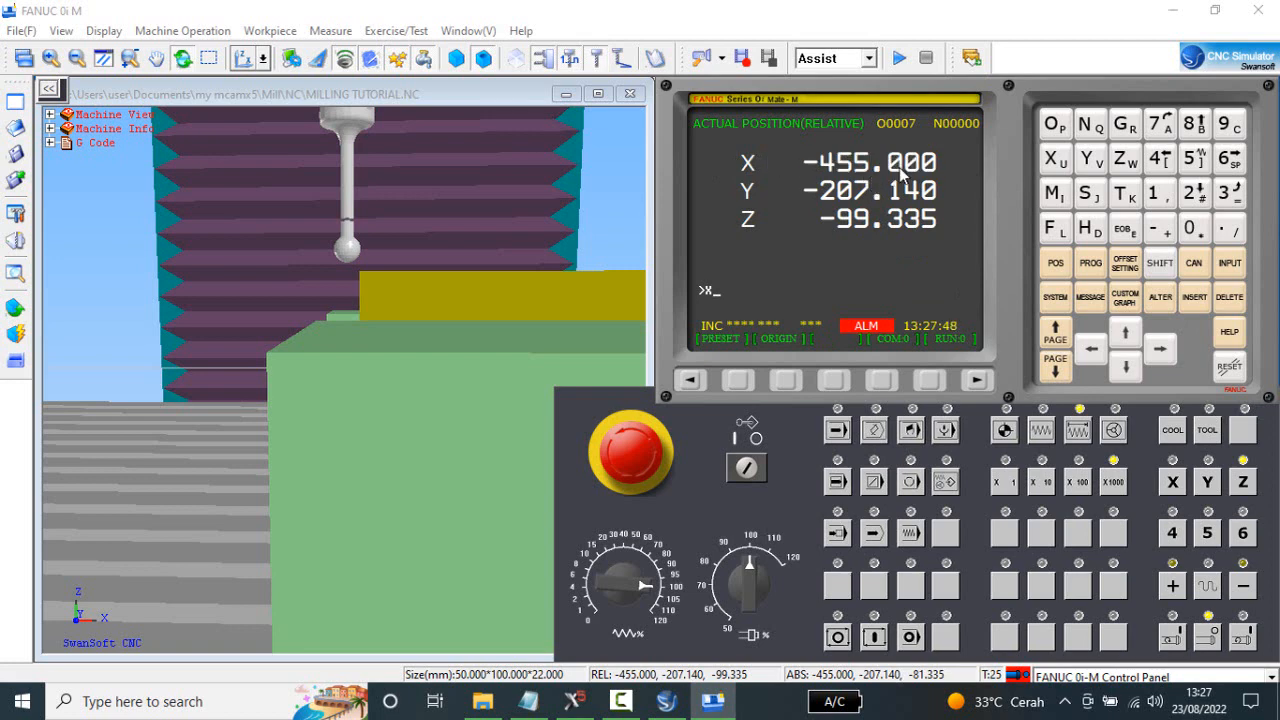
left_click(788, 381)
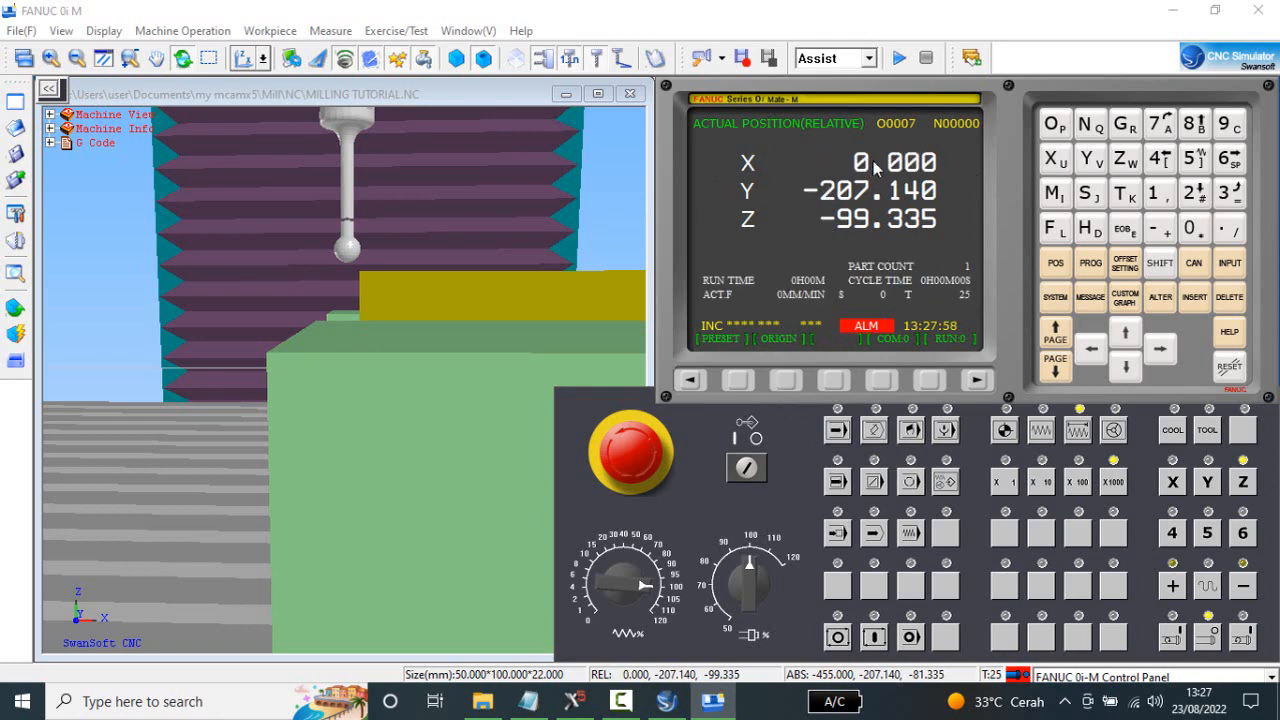
middle_click_drag(505, 270, 437, 289)
scroll(333, 279, "up", 3)
scroll(333, 279, "up", 1)
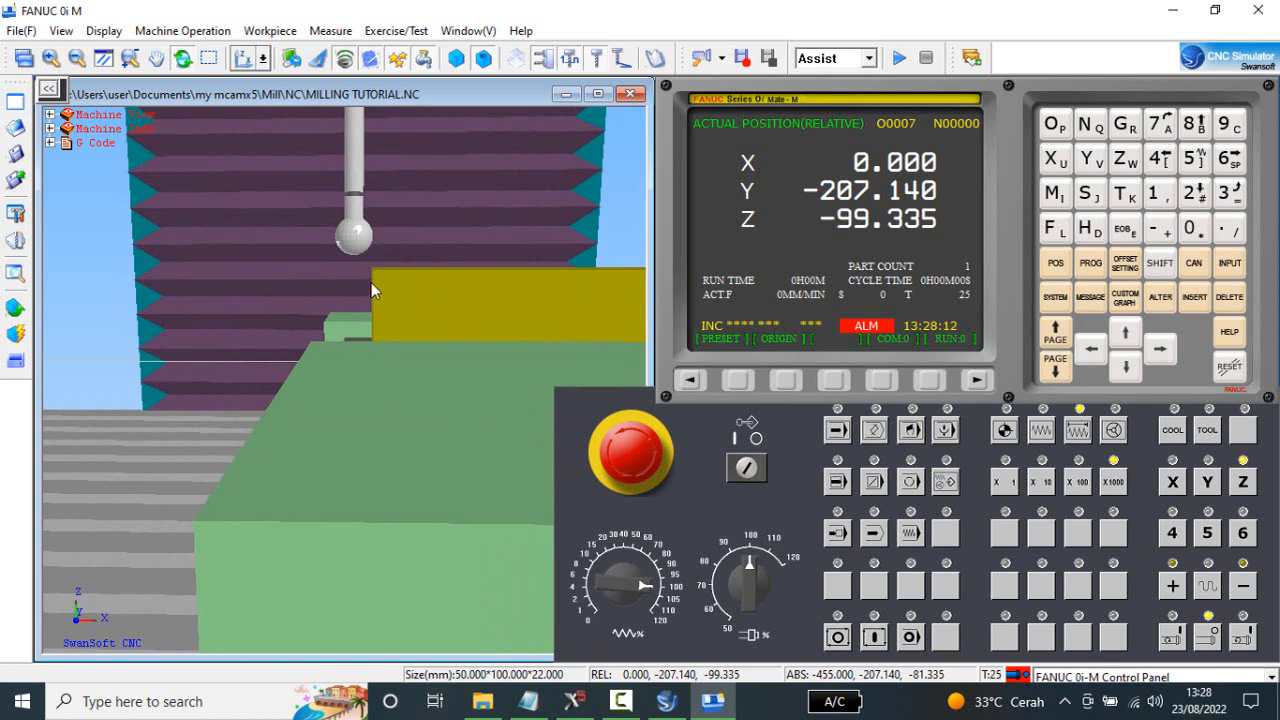
Step the X axis positive in X1000 increments and back off one increment to relative X5.000, centring the edge finder over the stock edge.
scroll(379, 289, "up", 1)
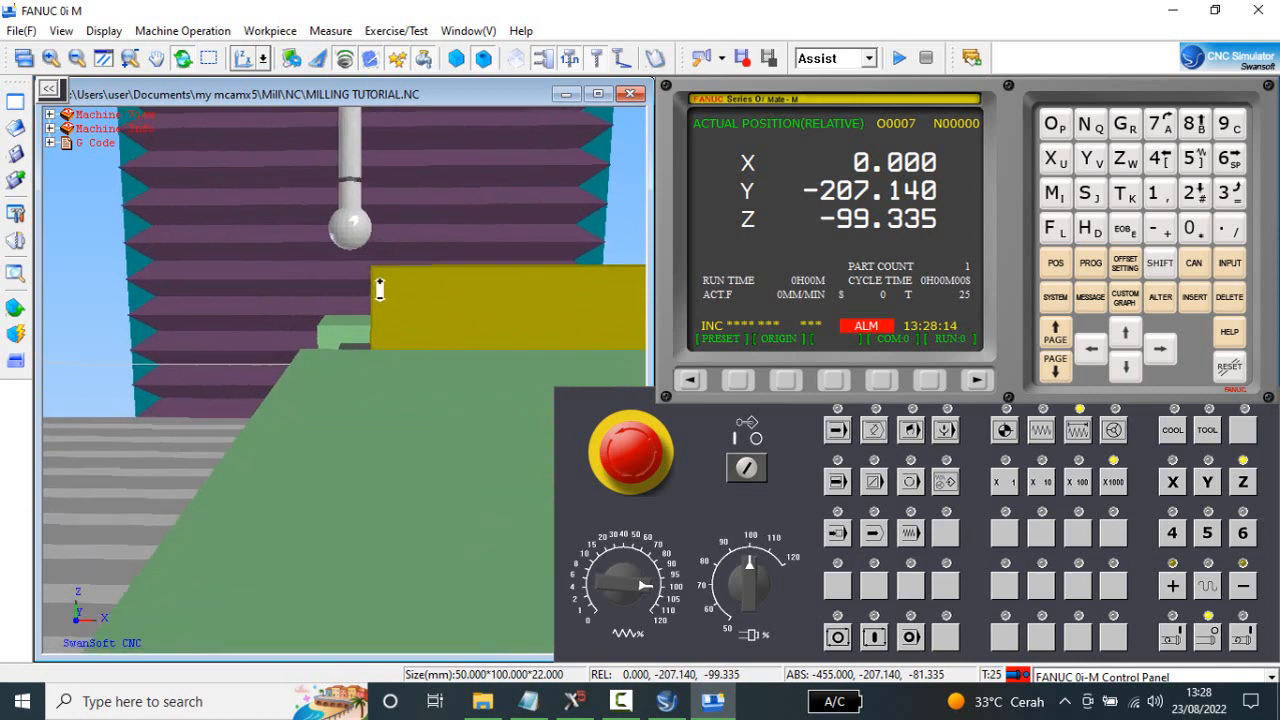
left_click_drag(380, 289, 382, 329)
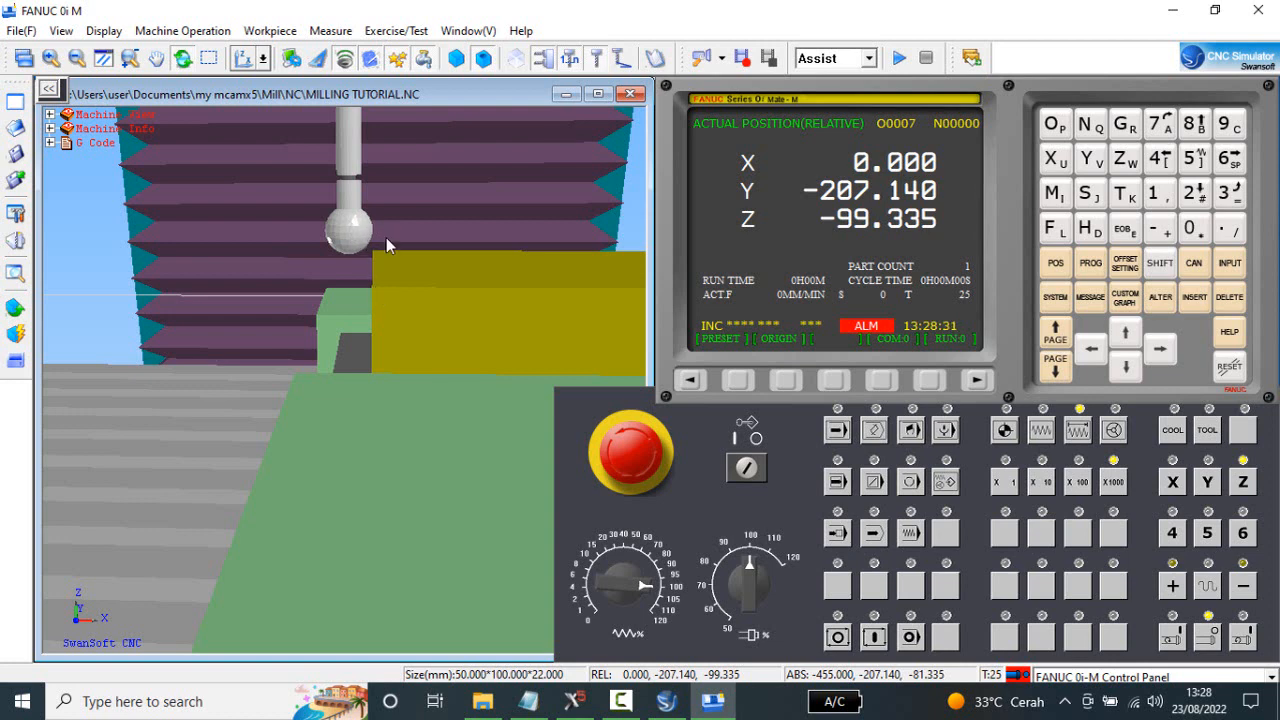
left_click(1172, 484)
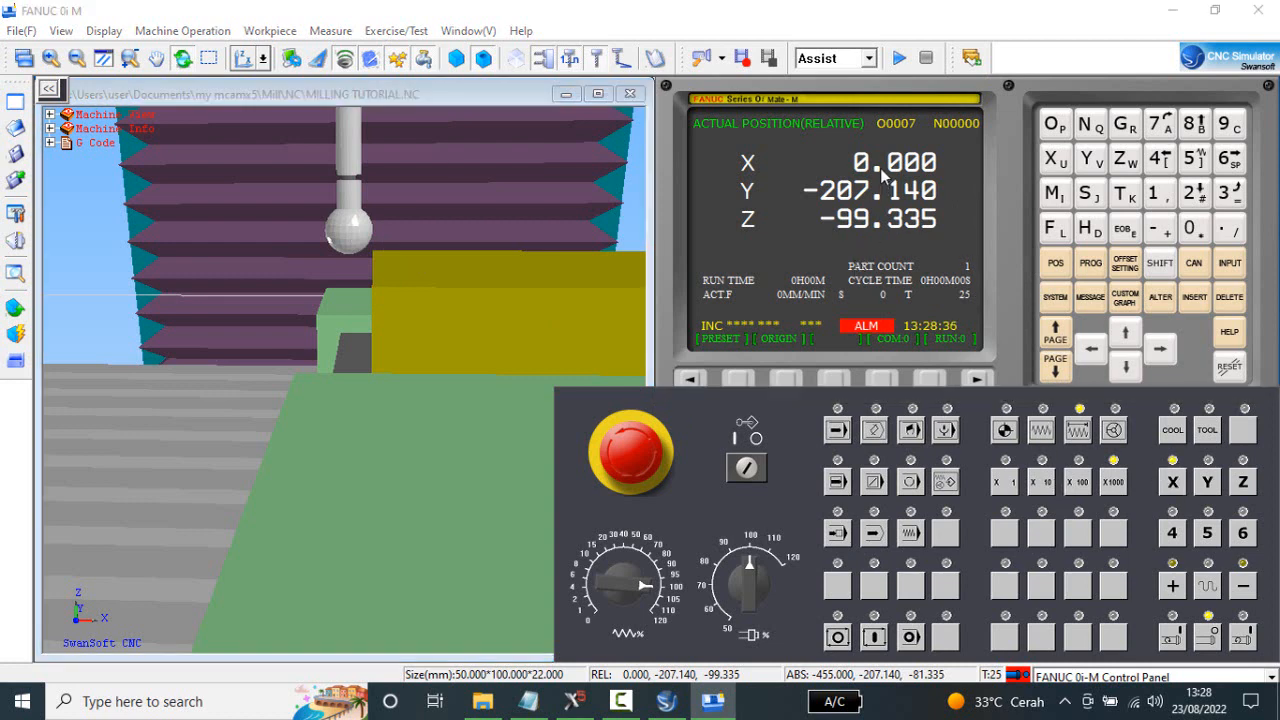
left_click(1174, 586)
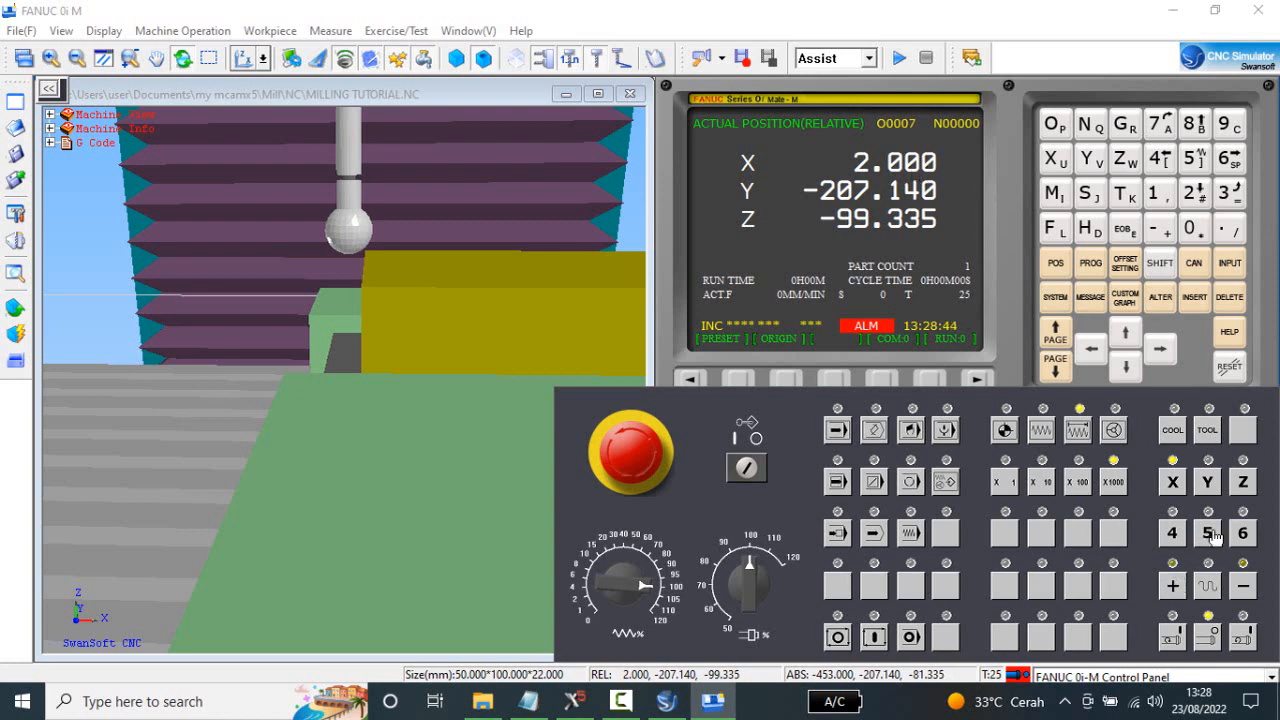
left_click(1173, 587)
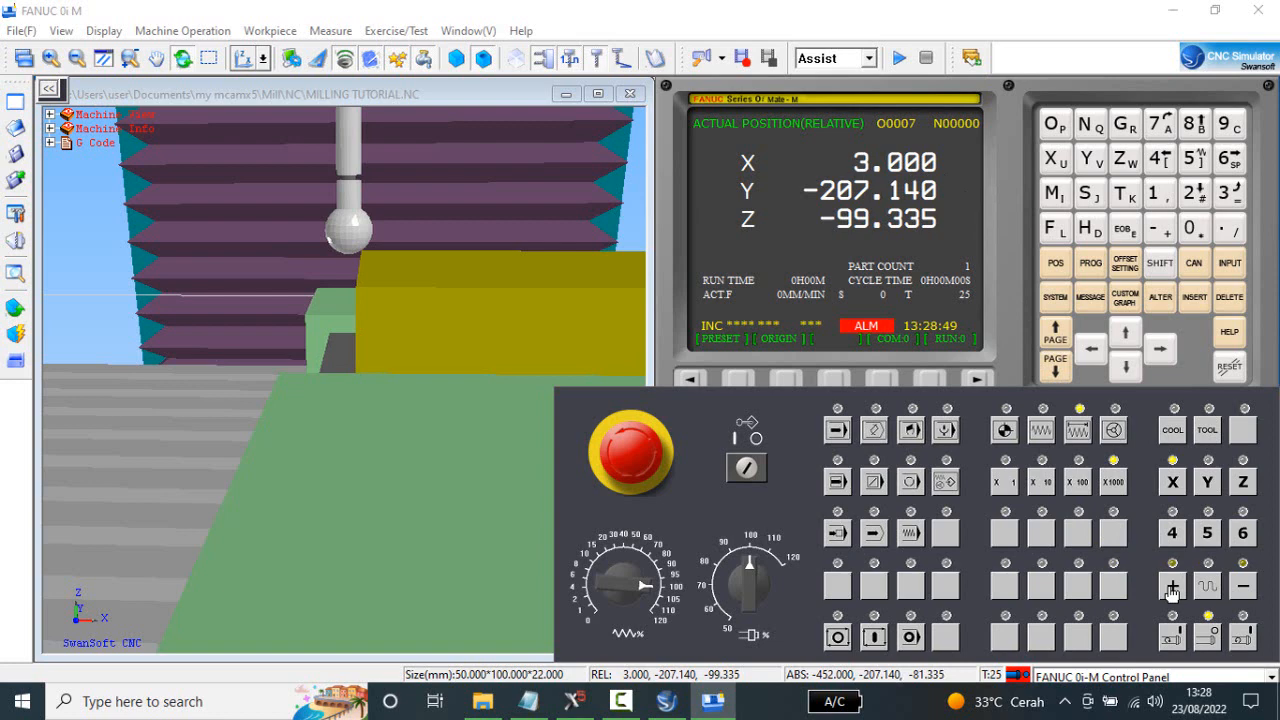
left_click(1173, 587)
left_click(1173, 587)
left_click(1173, 587)
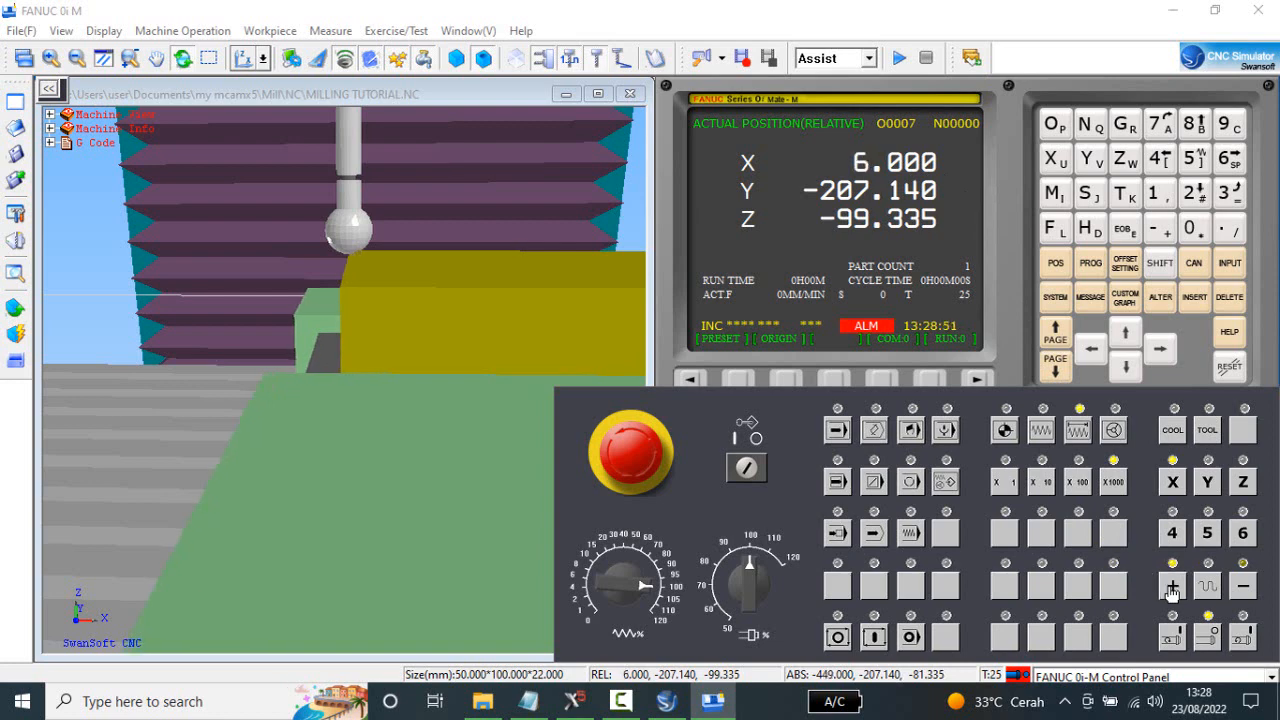
left_click(1243, 586)
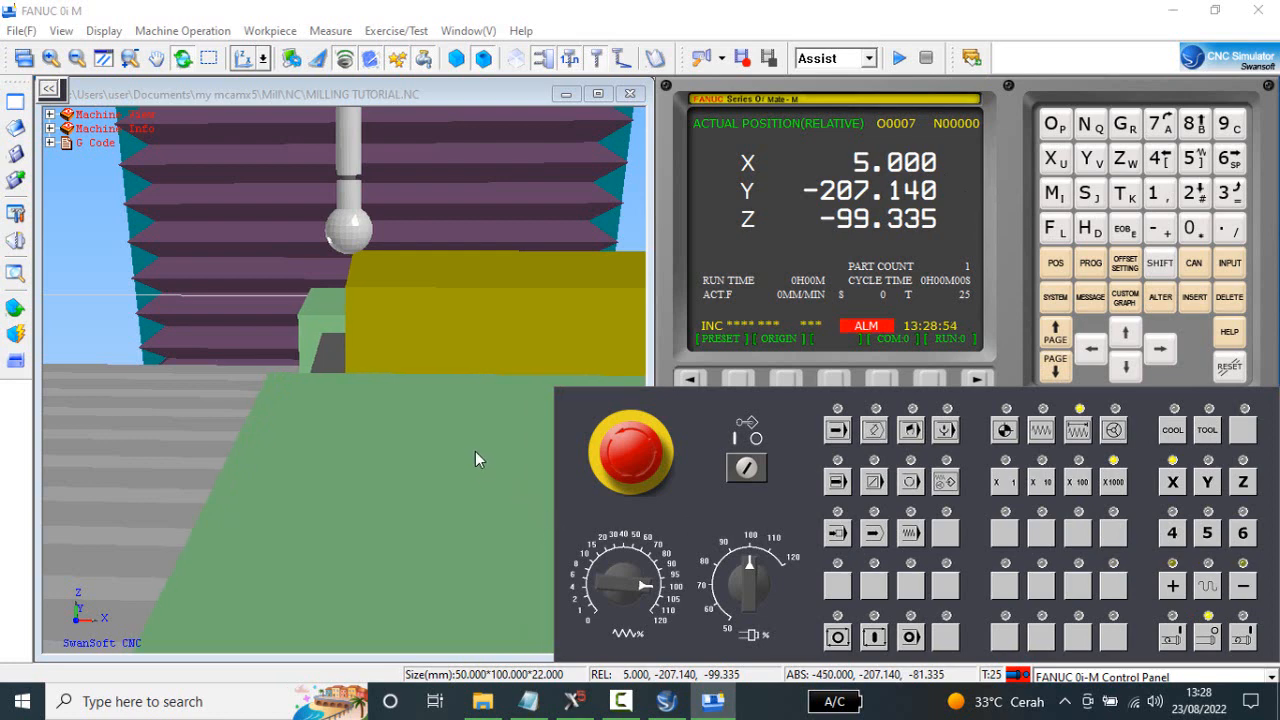
Set the G54 X work offset by measuring with X0., and return to the relative position display.
middle_click_drag(475, 451, 488, 411)
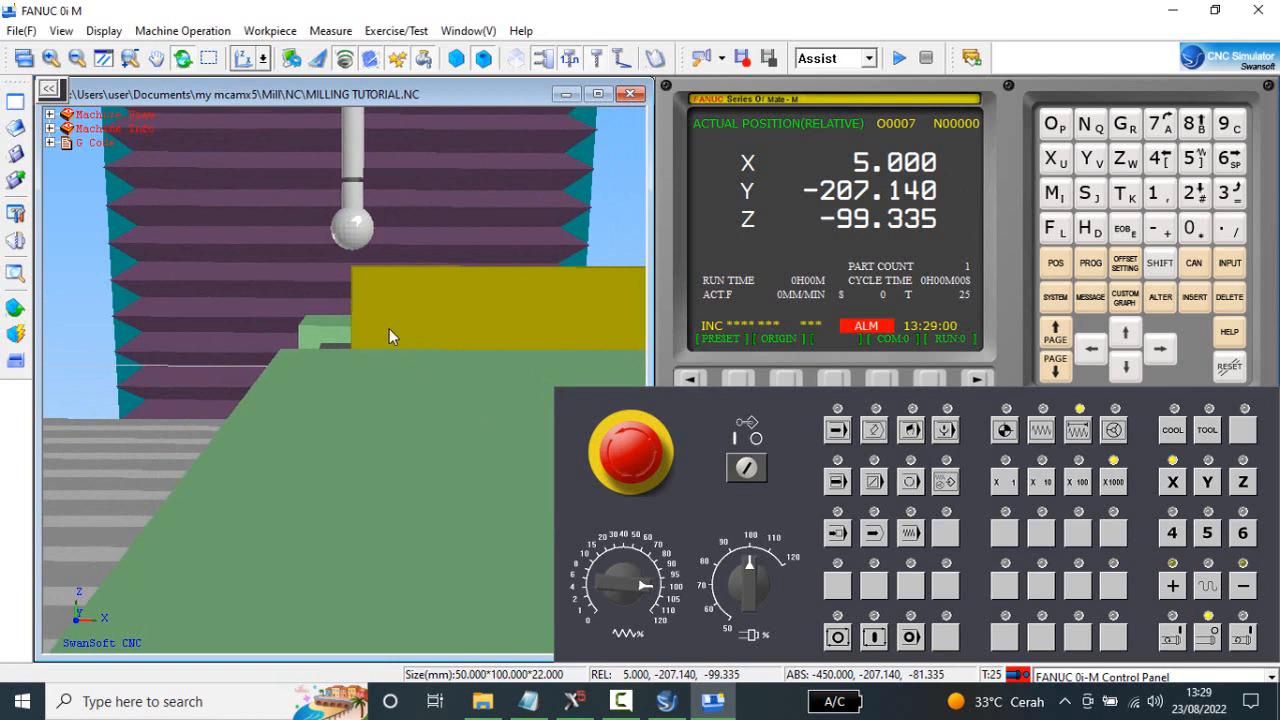
left_click(1127, 267)
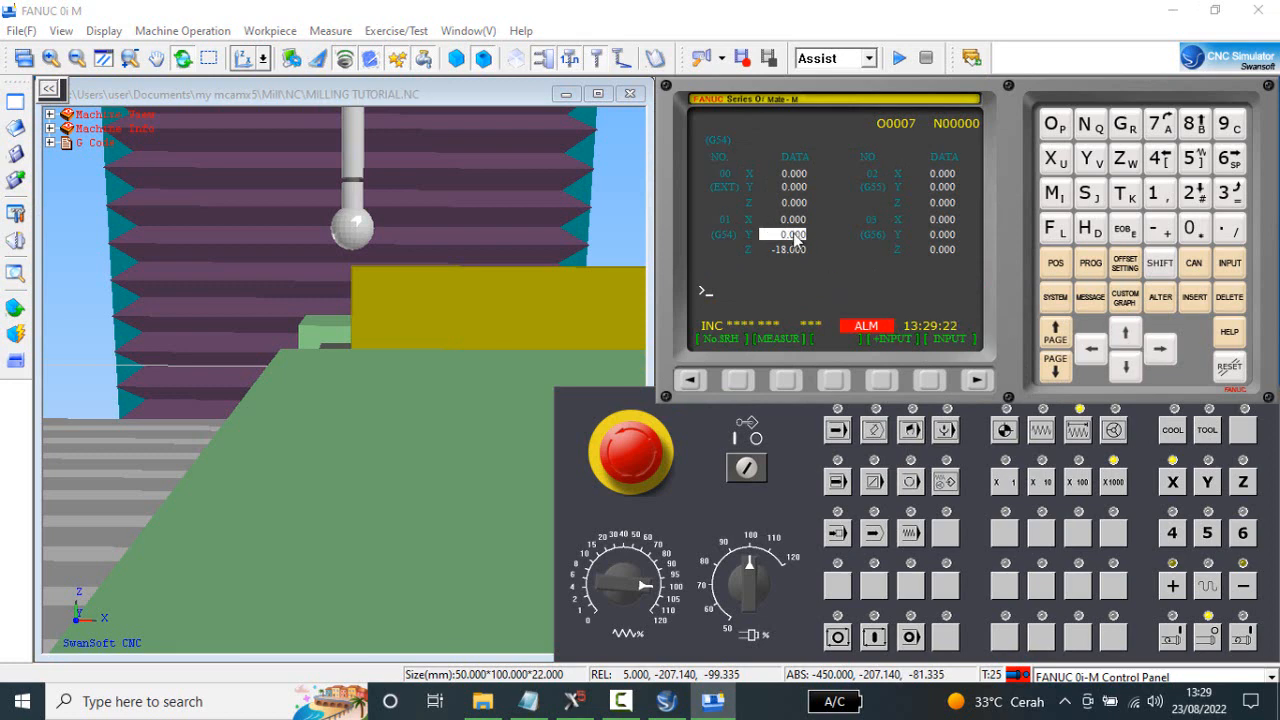
left_click(1125, 333)
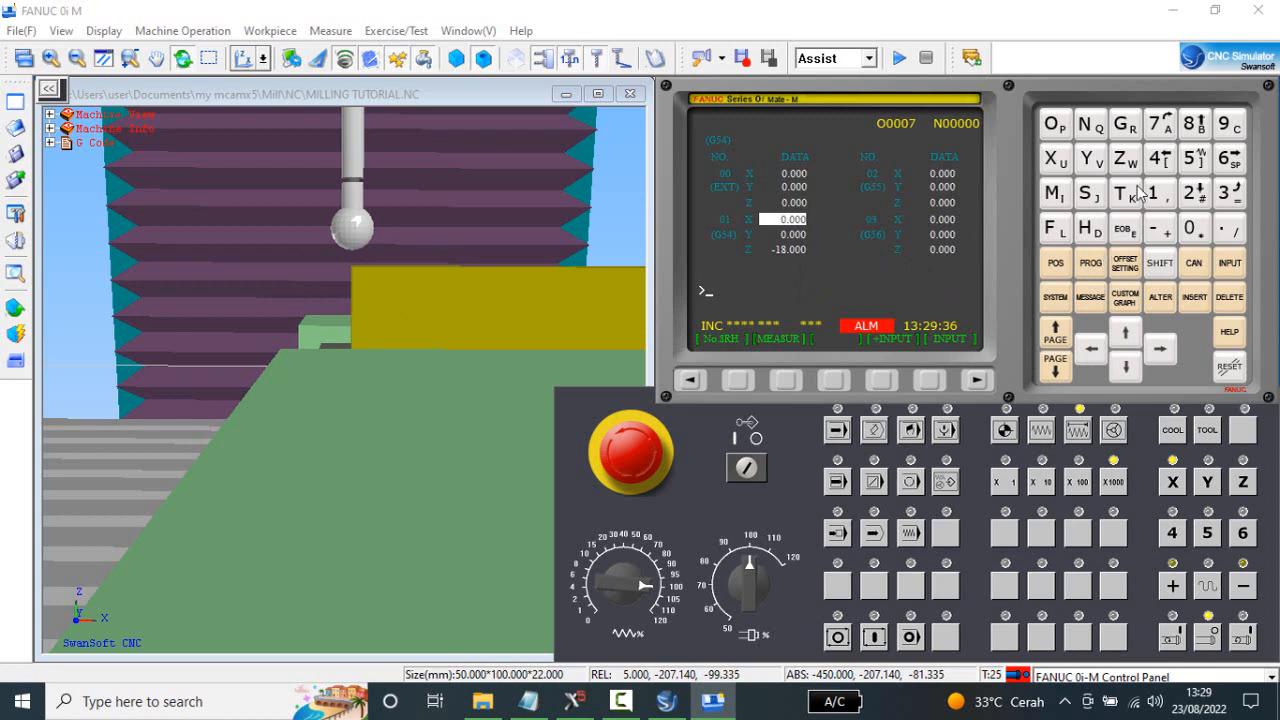
left_click(1063, 166)
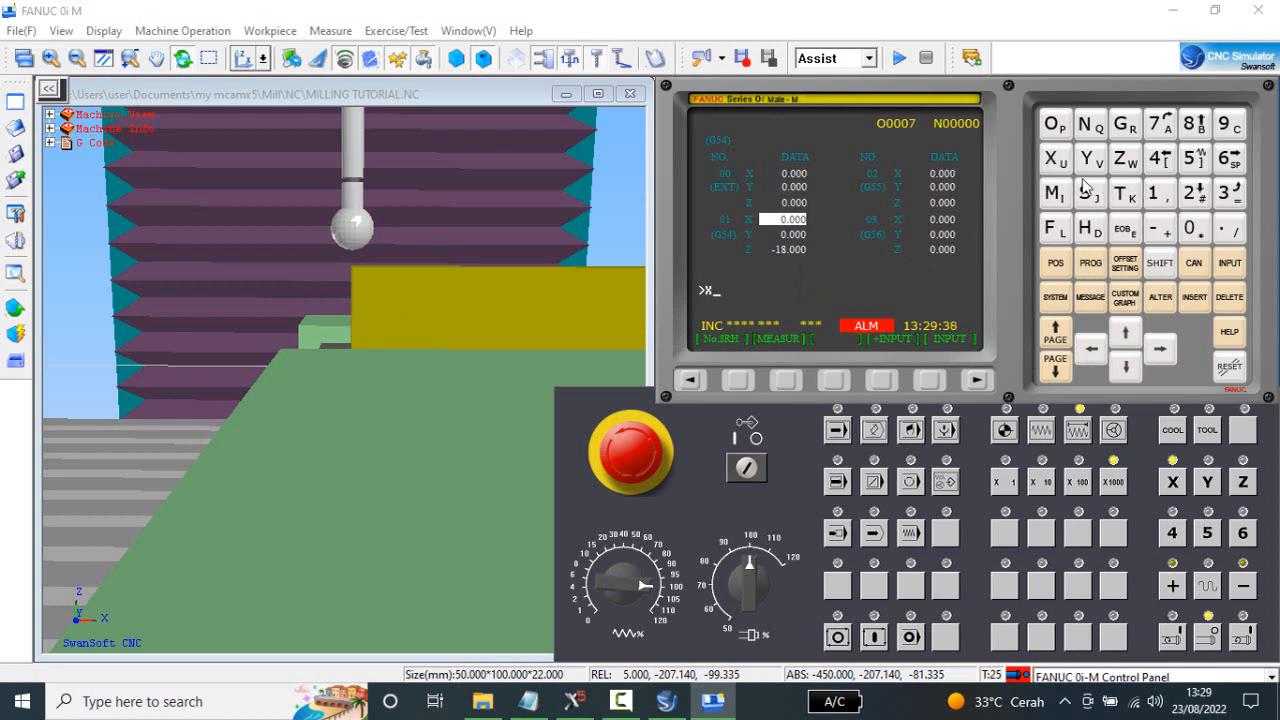
left_click(1205, 232)
left_click(786, 381)
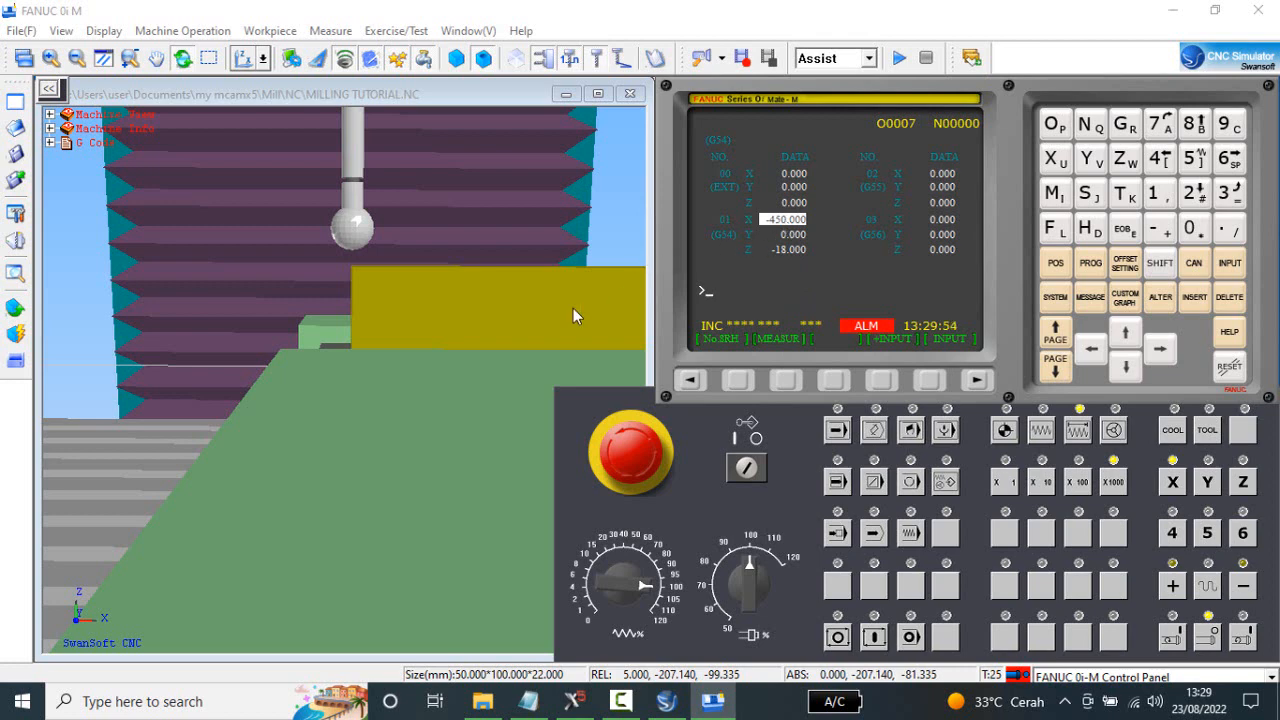
left_click(1057, 266)
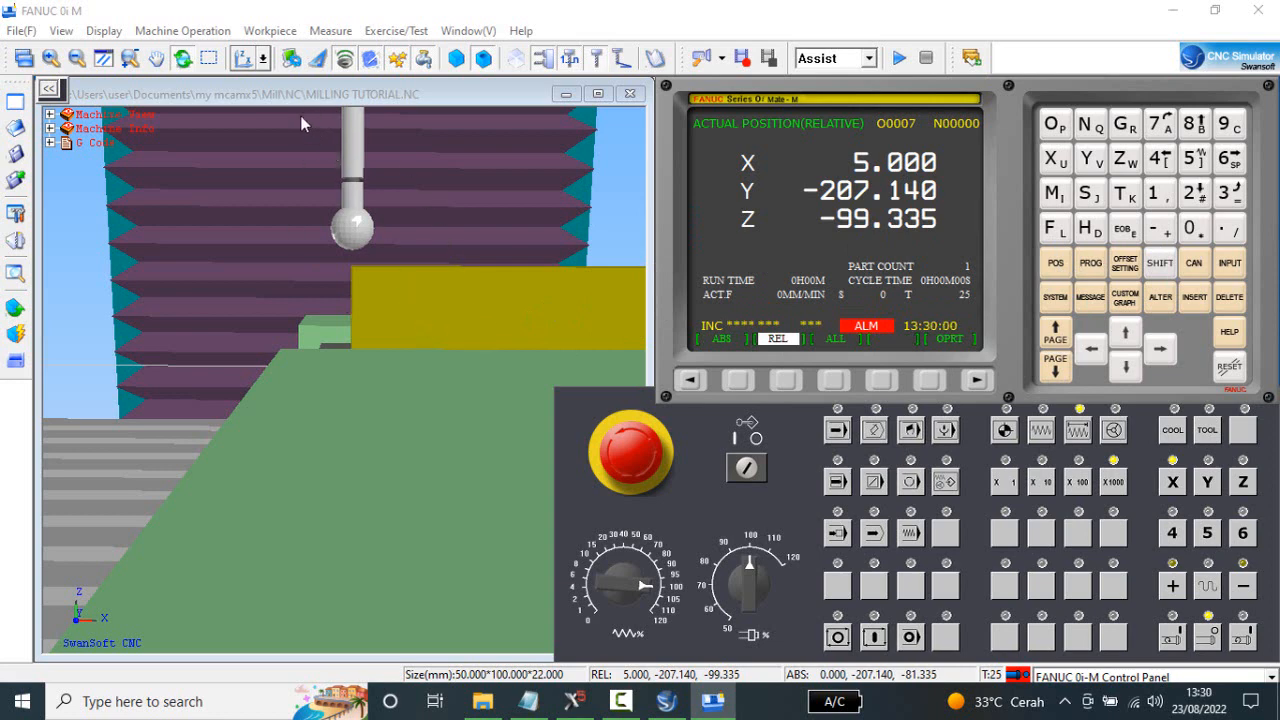
View the setup from the YZ side and step the Y axis negative in X1000 increments to Y-231.140, clear of the stock's Y edge.
left_click(264, 58)
left_click(287, 87)
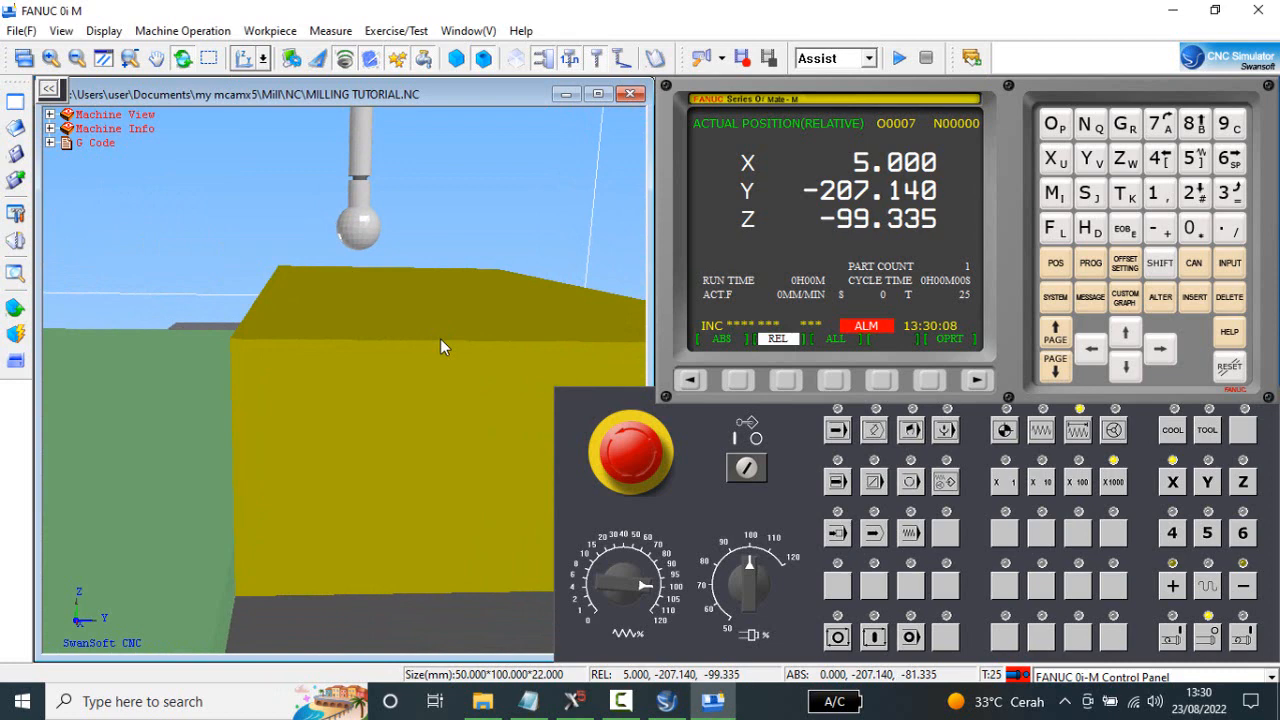
middle_click_drag(459, 318, 437, 291)
scroll(429, 291, "down", 2)
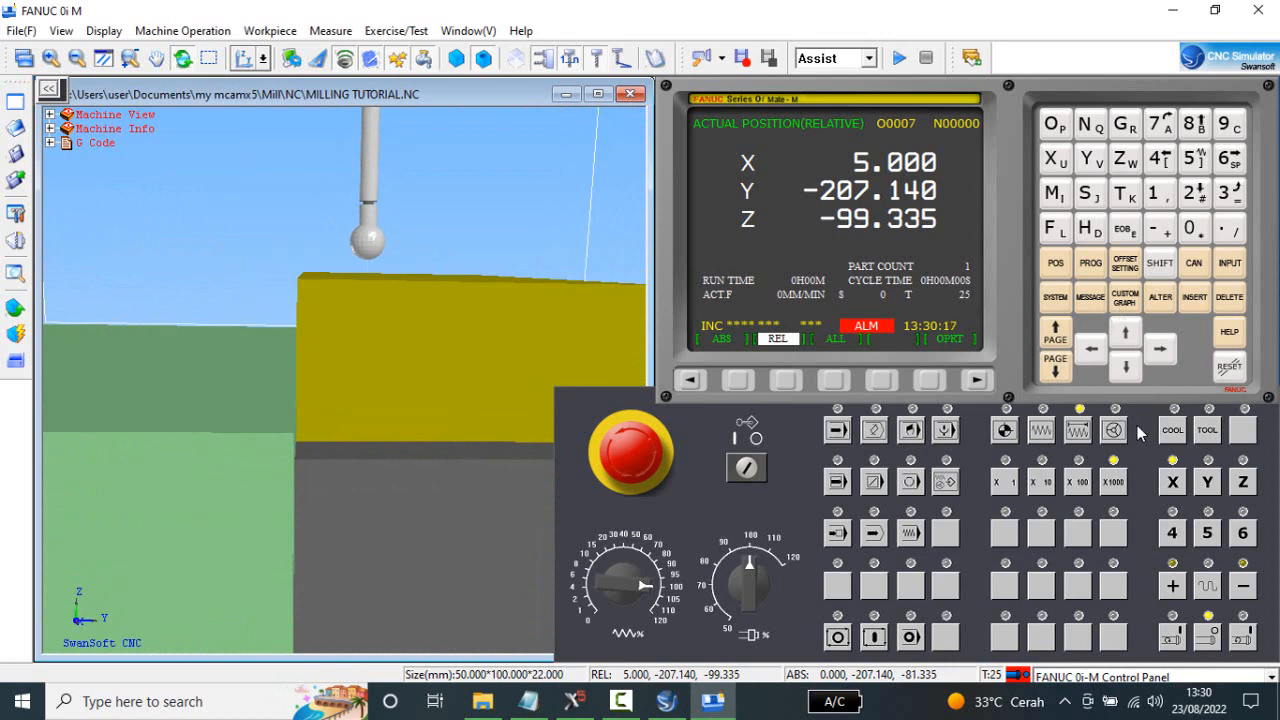
left_click(1209, 484)
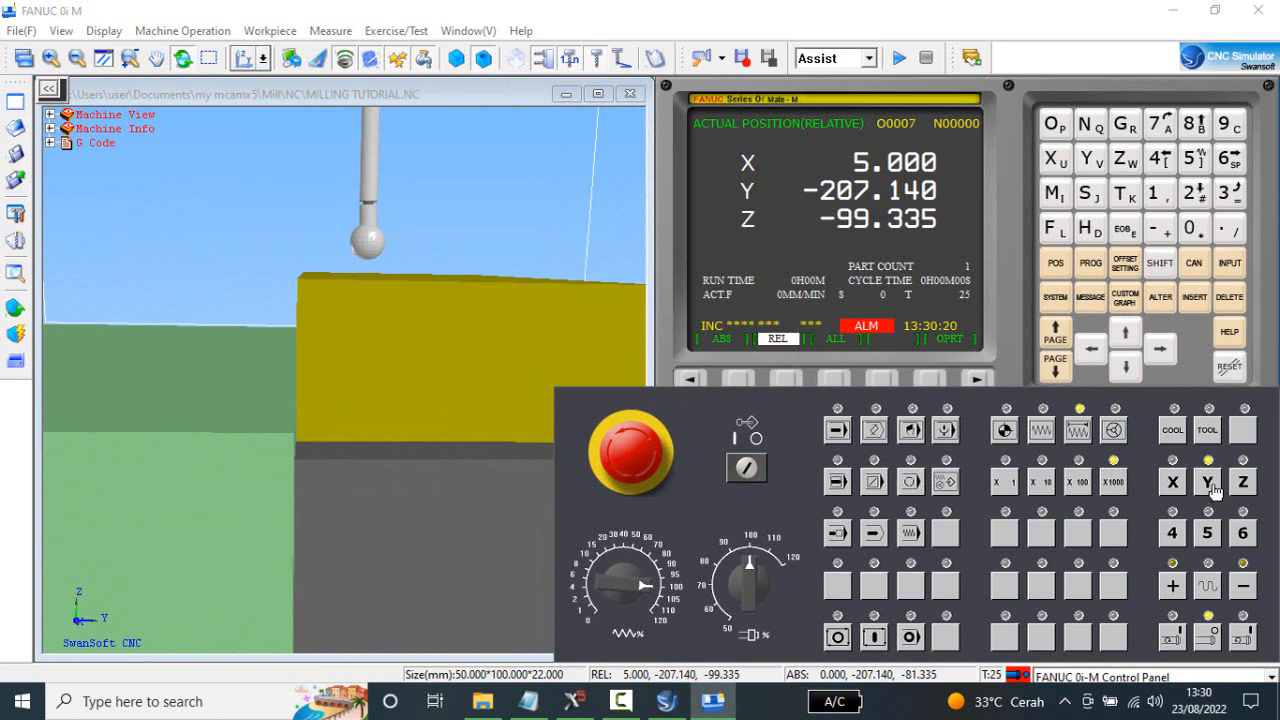
left_click(1246, 590)
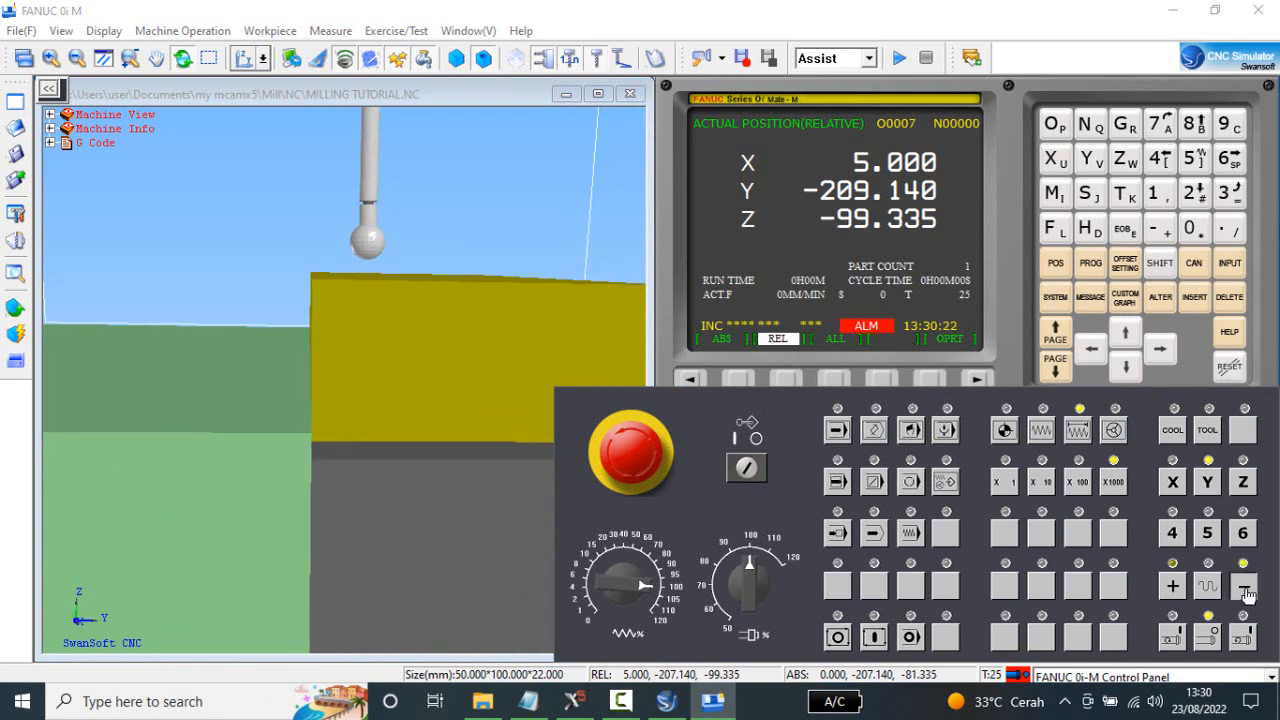
left_click(1246, 590)
left_click(365, 417)
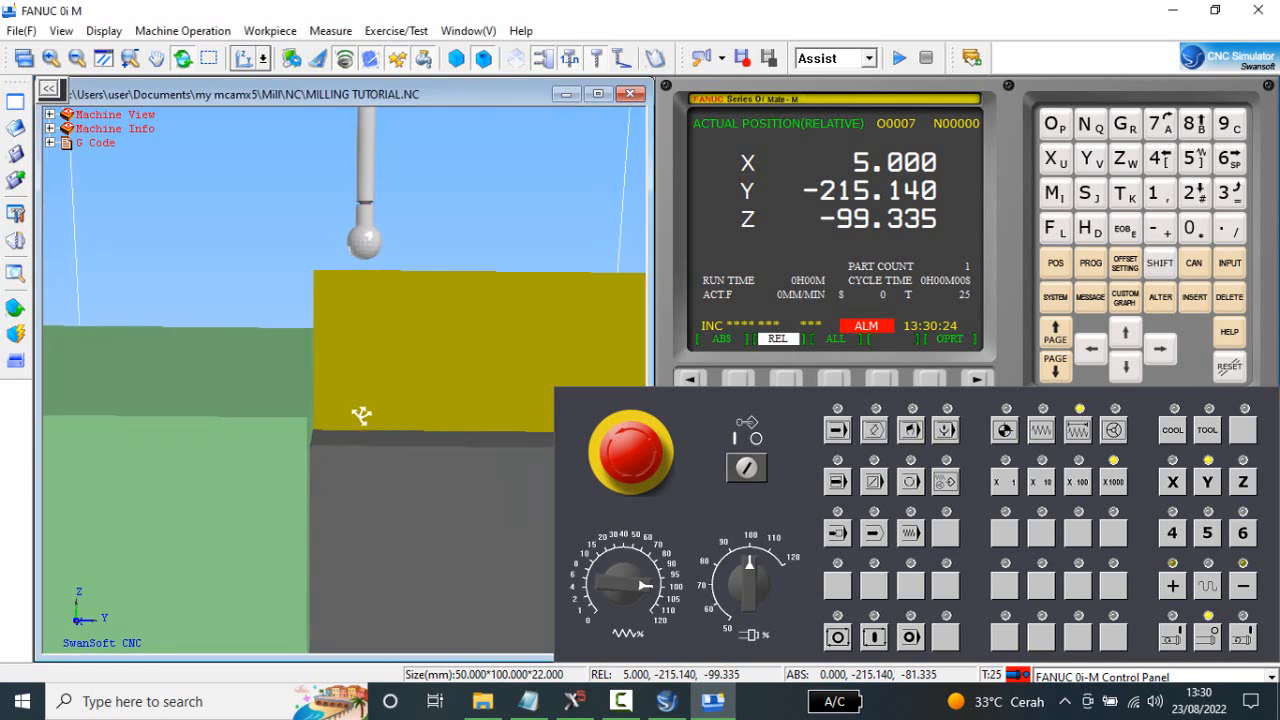
left_click(1238, 585)
left_click_drag(460, 371, 470, 372)
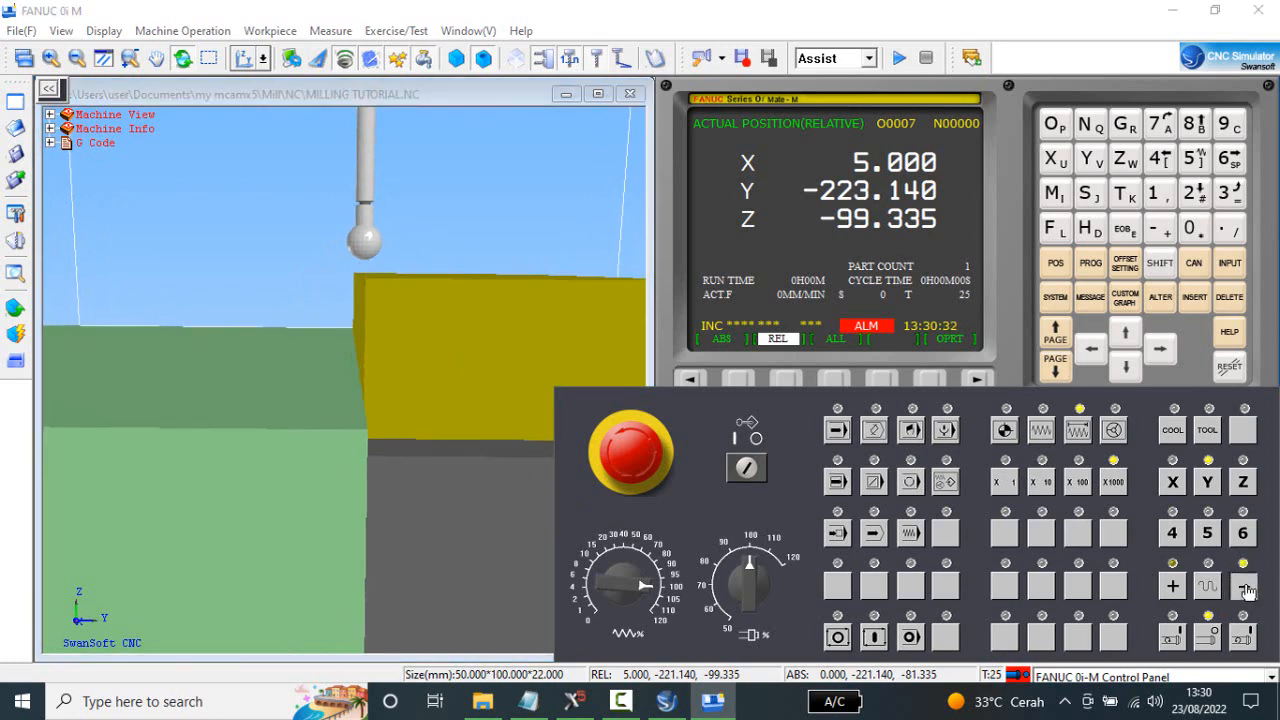
mouse_move(356, 339)
left_mouse_down()
mouse_move(346, 327)
mouse_move(353, 340)
left_mouse_up()
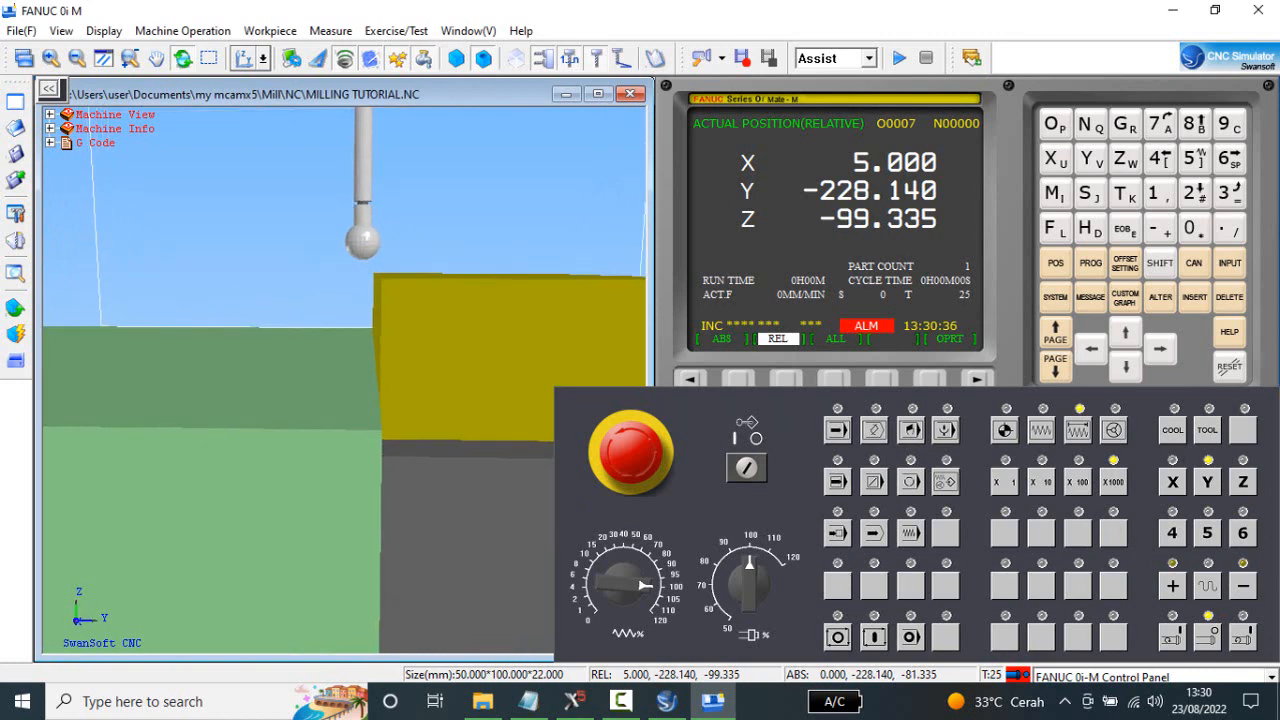
left_click(1241, 580)
left_click(1241, 580)
left_click(1241, 580)
left_click_drag(470, 361, 431, 340)
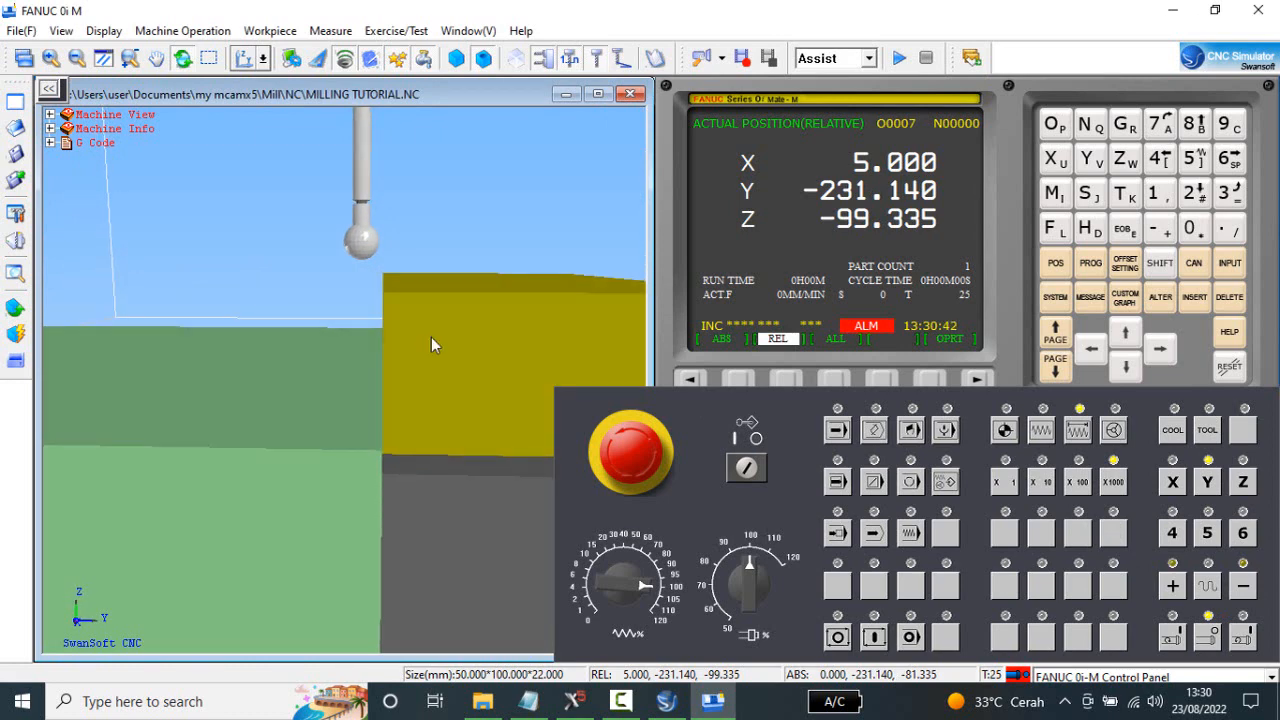
Lower the edge finder beside the stock by stepping the Z axis negative in X1000 increments to relative Z-111.335.
left_click(1245, 484)
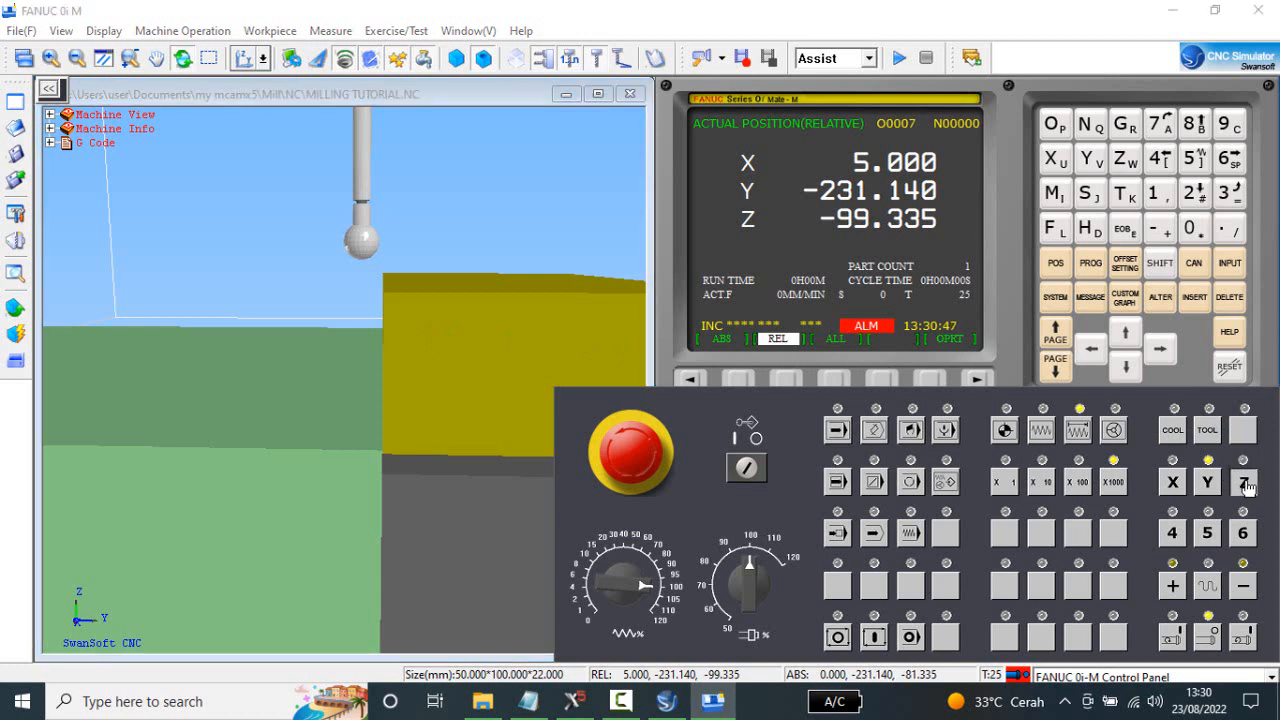
left_click(1243, 588)
left_click(1243, 588)
double_click(1243, 588)
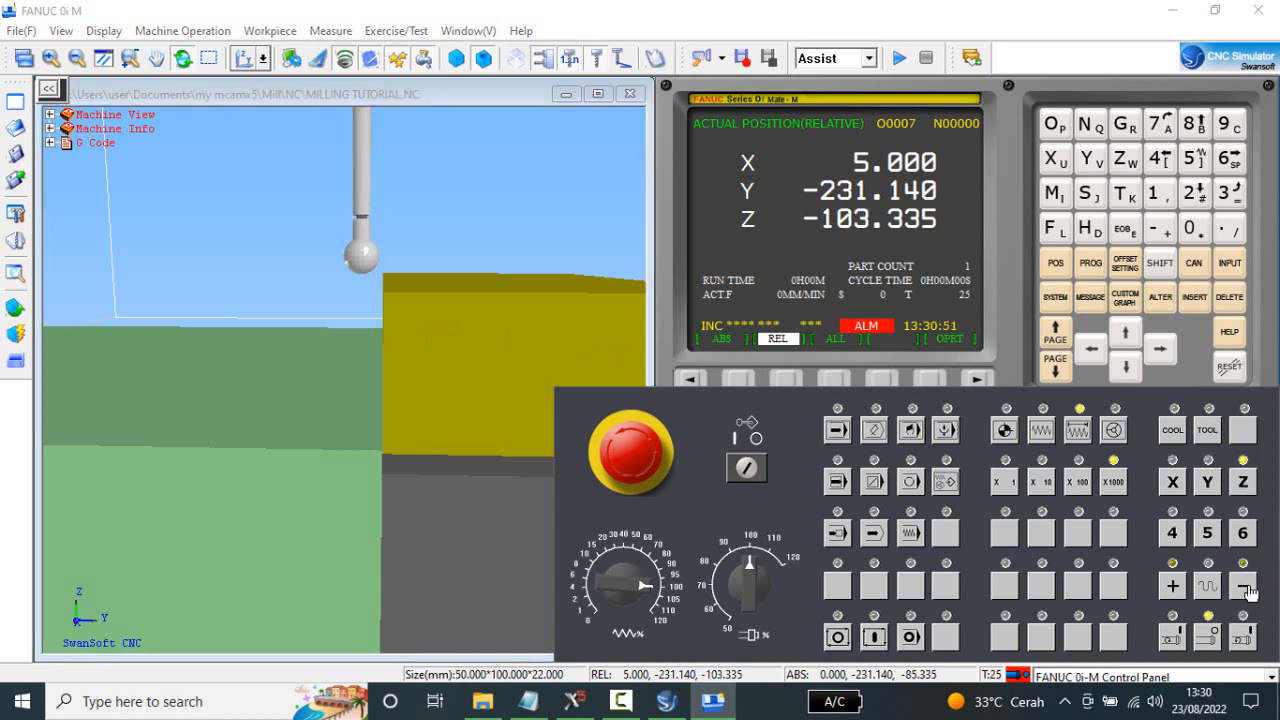
left_click_drag(514, 327, 524, 351)
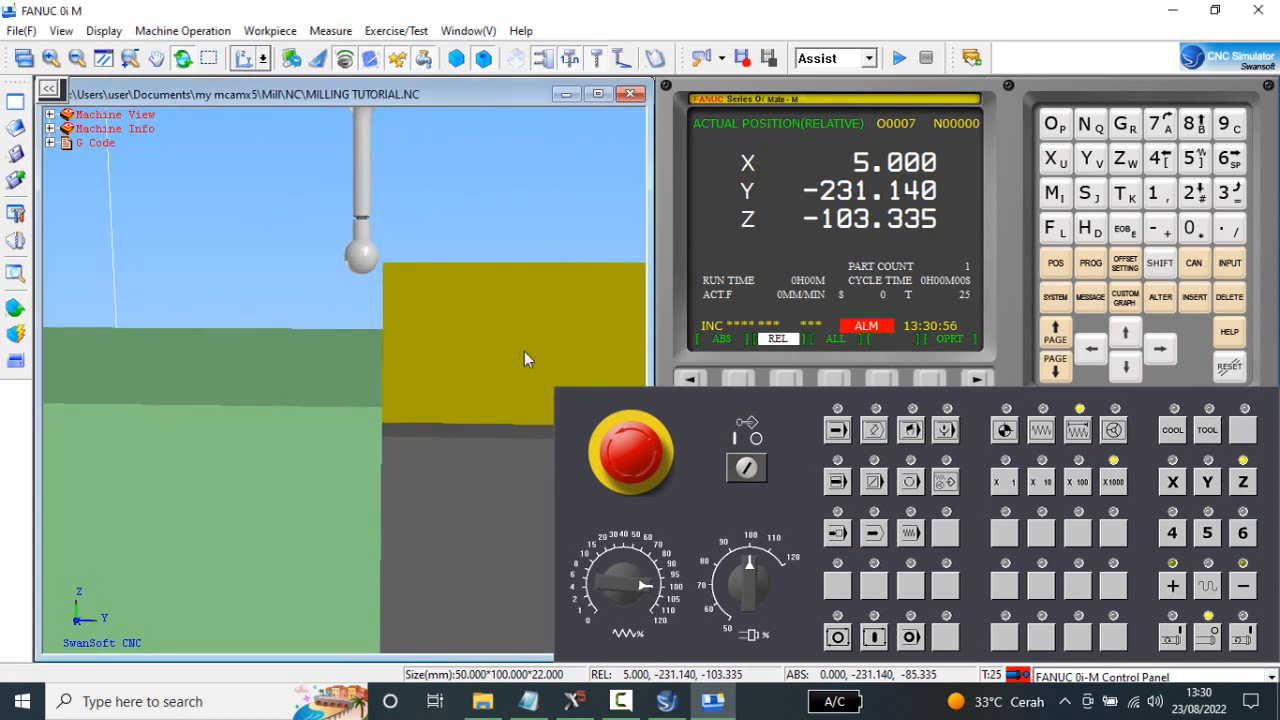
left_click(1245, 589)
left_click(1245, 589)
left_click(1245, 589)
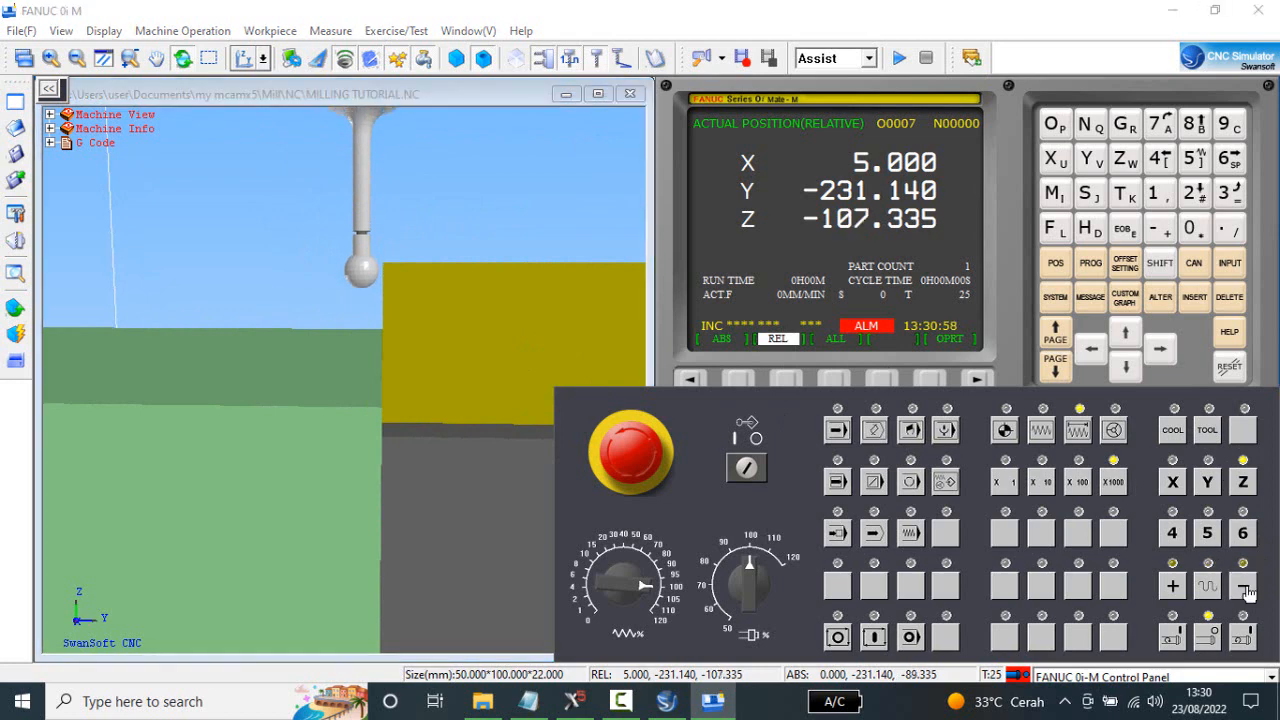
left_click(1245, 589)
left_click(1245, 589)
left_click(1245, 589)
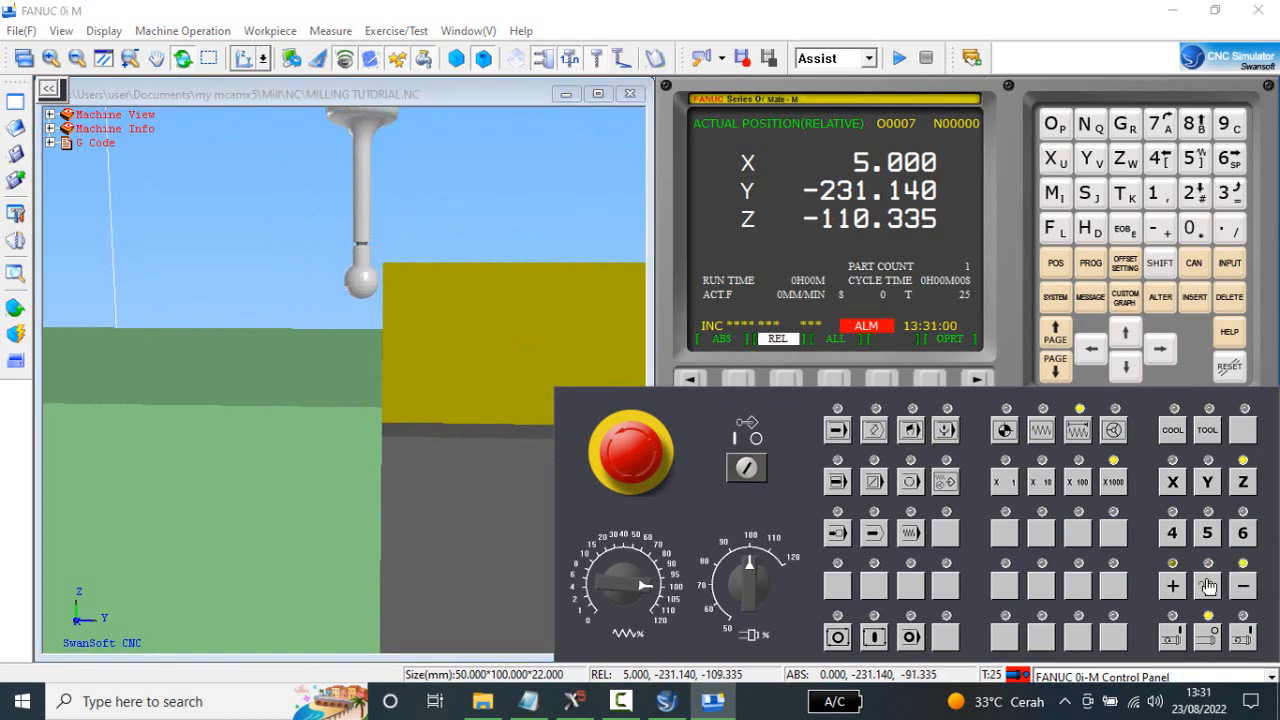
left_click(1245, 589)
View the setup from the XZ side and step the X axis positive in X1000 increments to relative X15.000.
left_click_drag(483, 361, 491, 358)
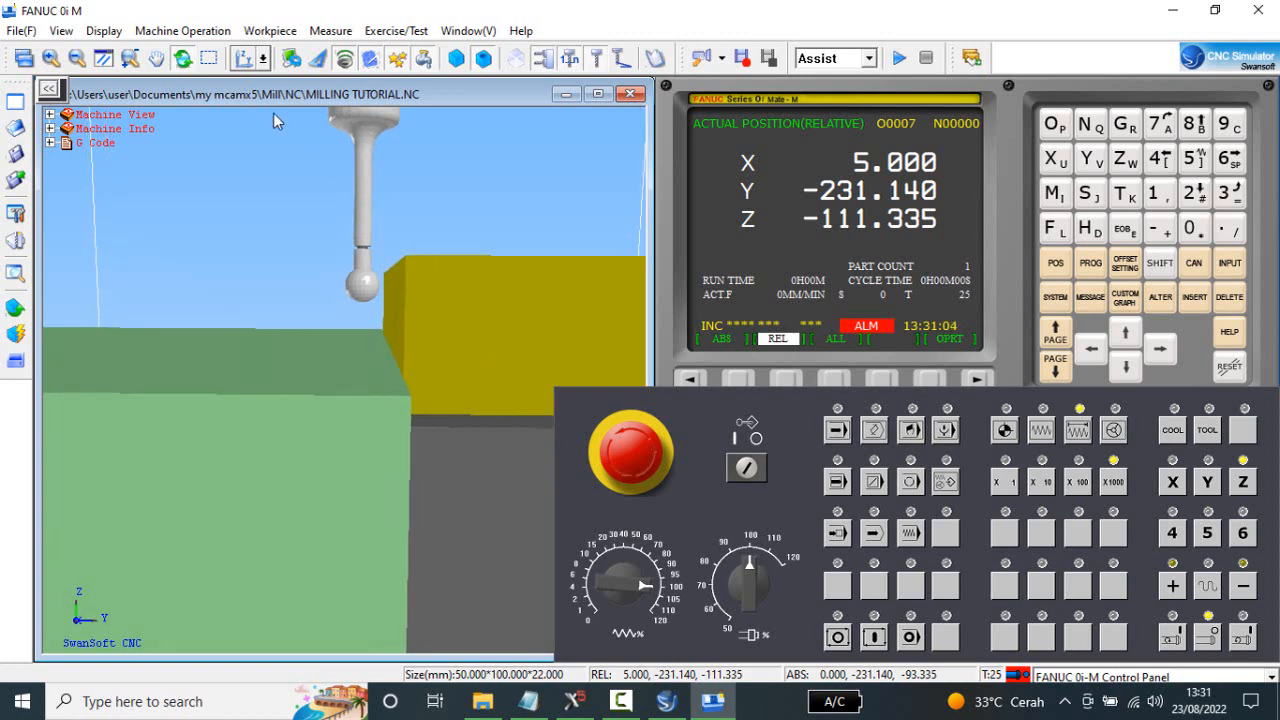
left_click(262, 58)
left_click(250, 100)
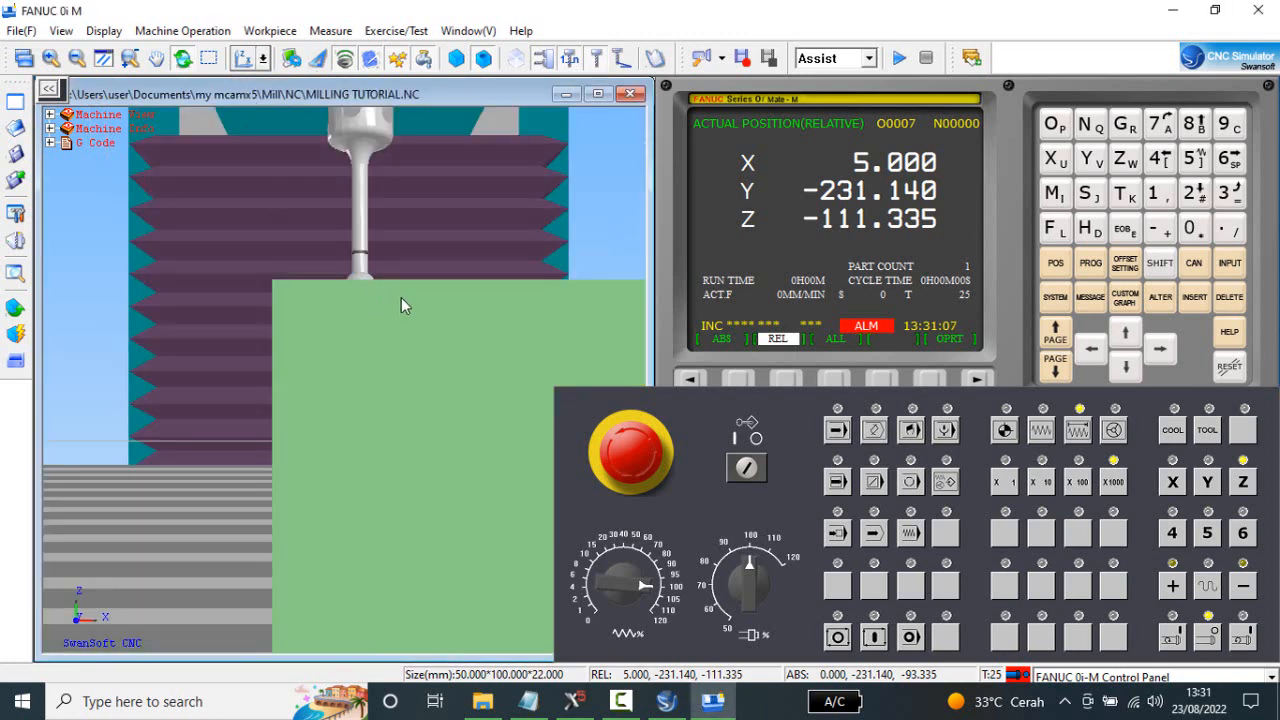
left_click_drag(401, 305, 394, 348)
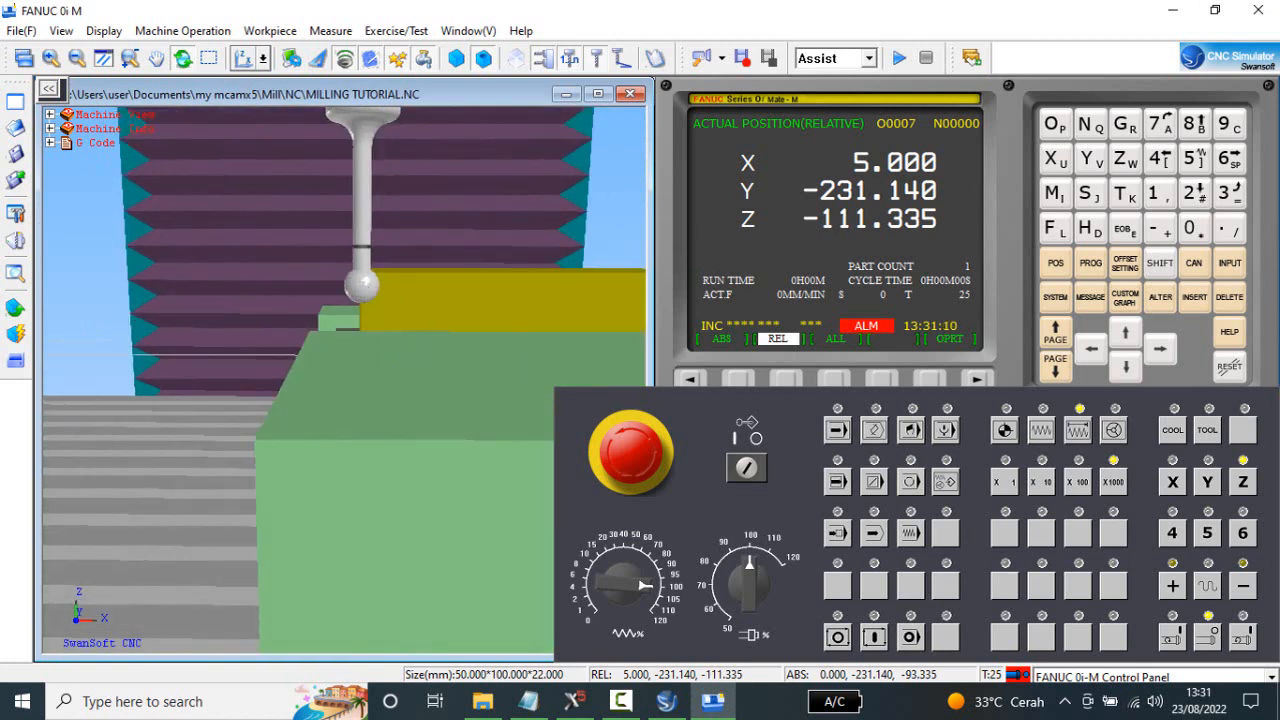
left_click(1173, 484)
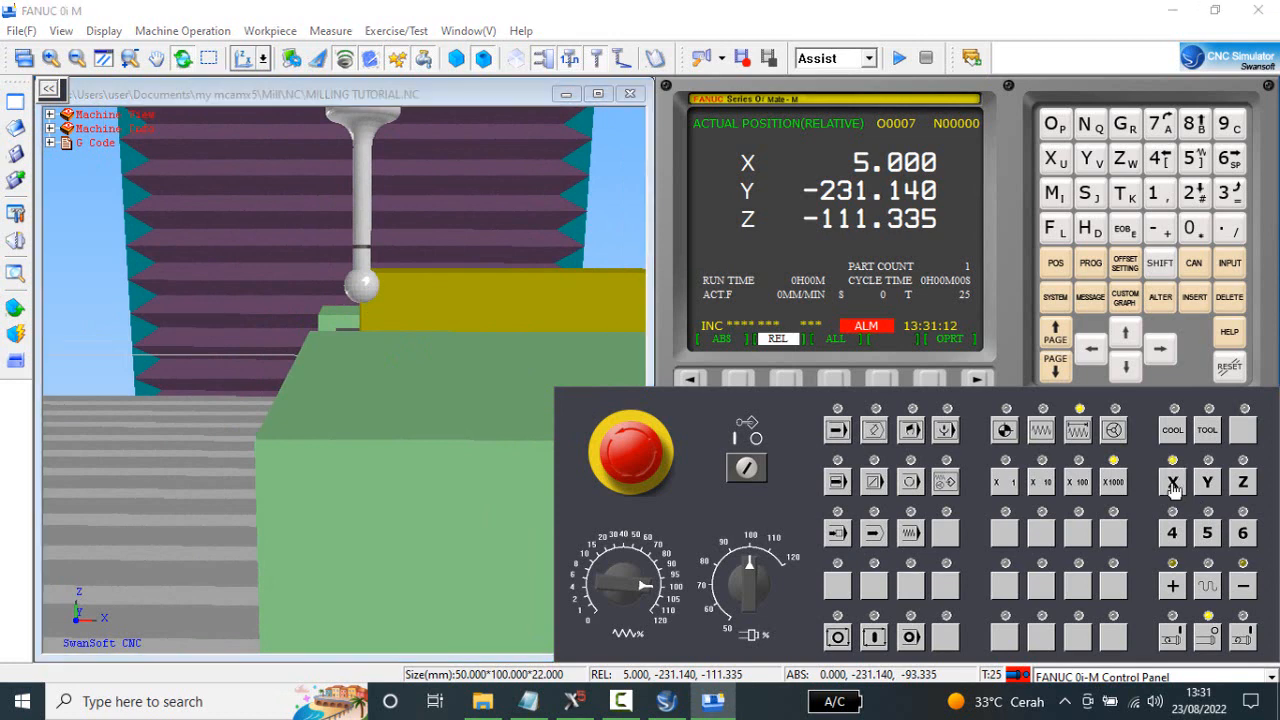
left_click(1177, 591)
left_click(1177, 591)
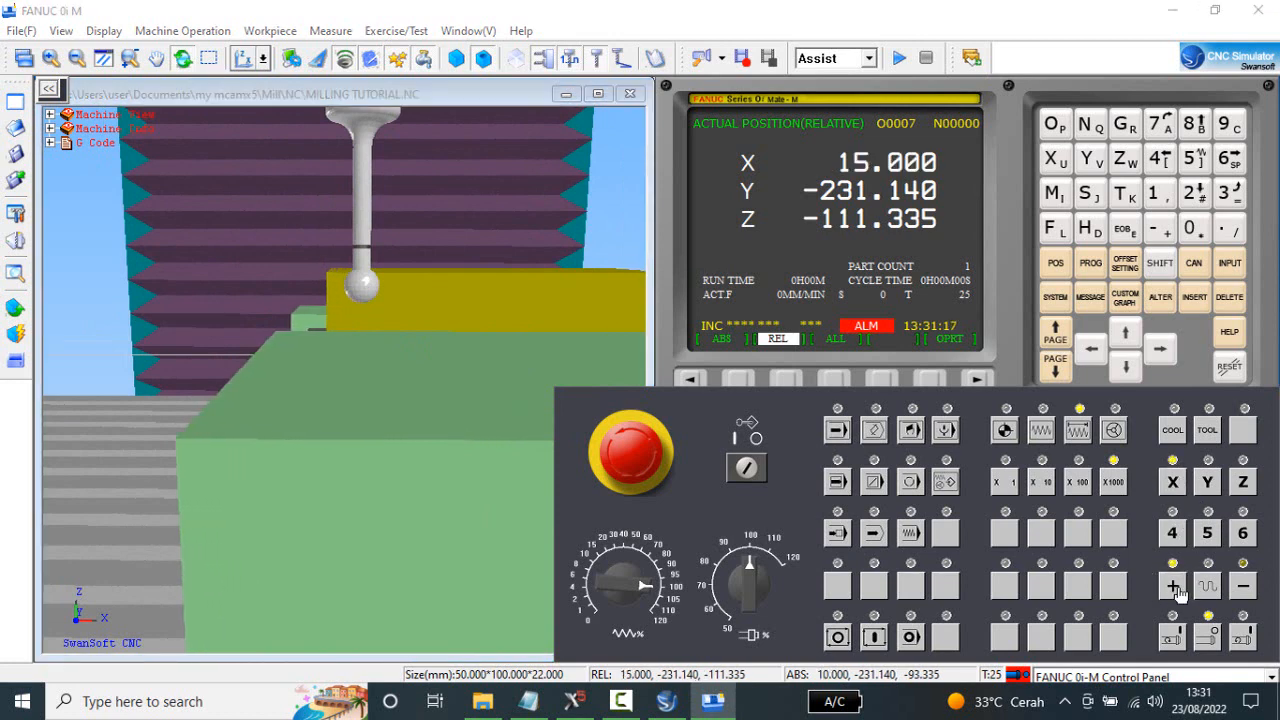
mouse_move(561, 432)
left_mouse_down()
mouse_move(557, 409)
mouse_move(561, 434)
left_mouse_up()
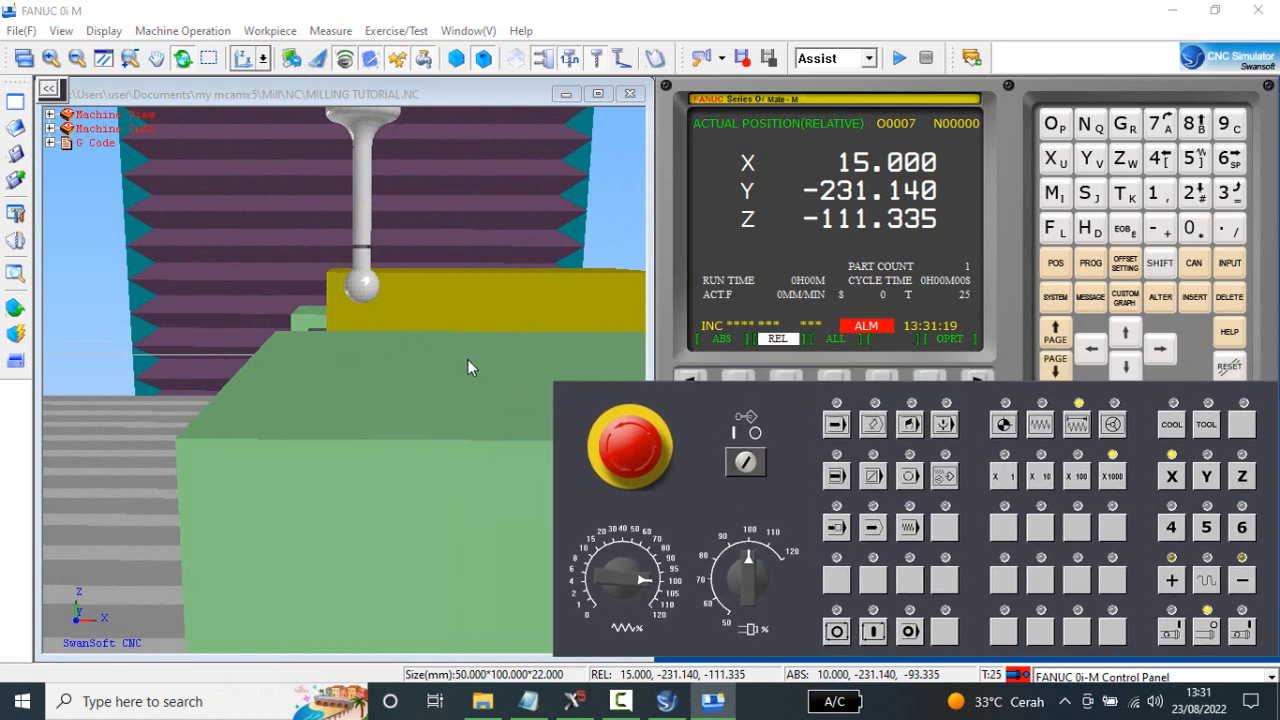
View the setup from the YZ side and step the Y axis positive in X1000 increments to Y-229.140, towards the stock edge.
left_click(425, 333)
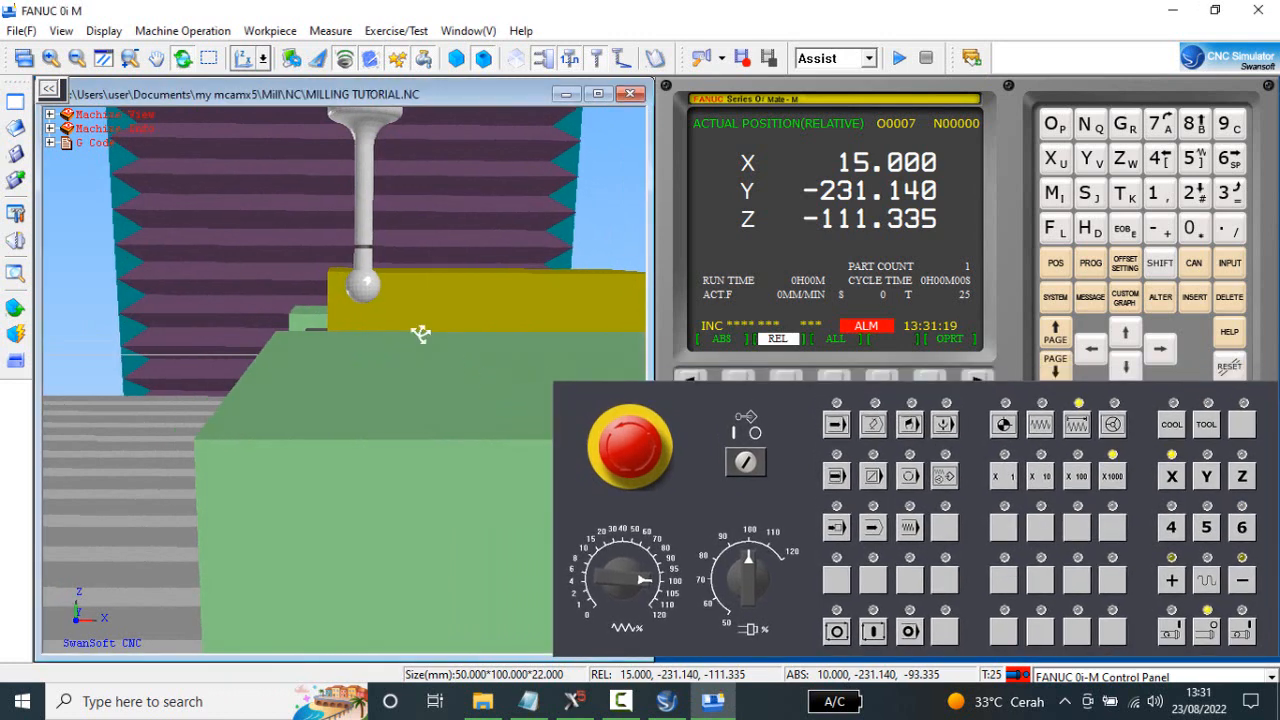
left_click(264, 60)
left_click(273, 89)
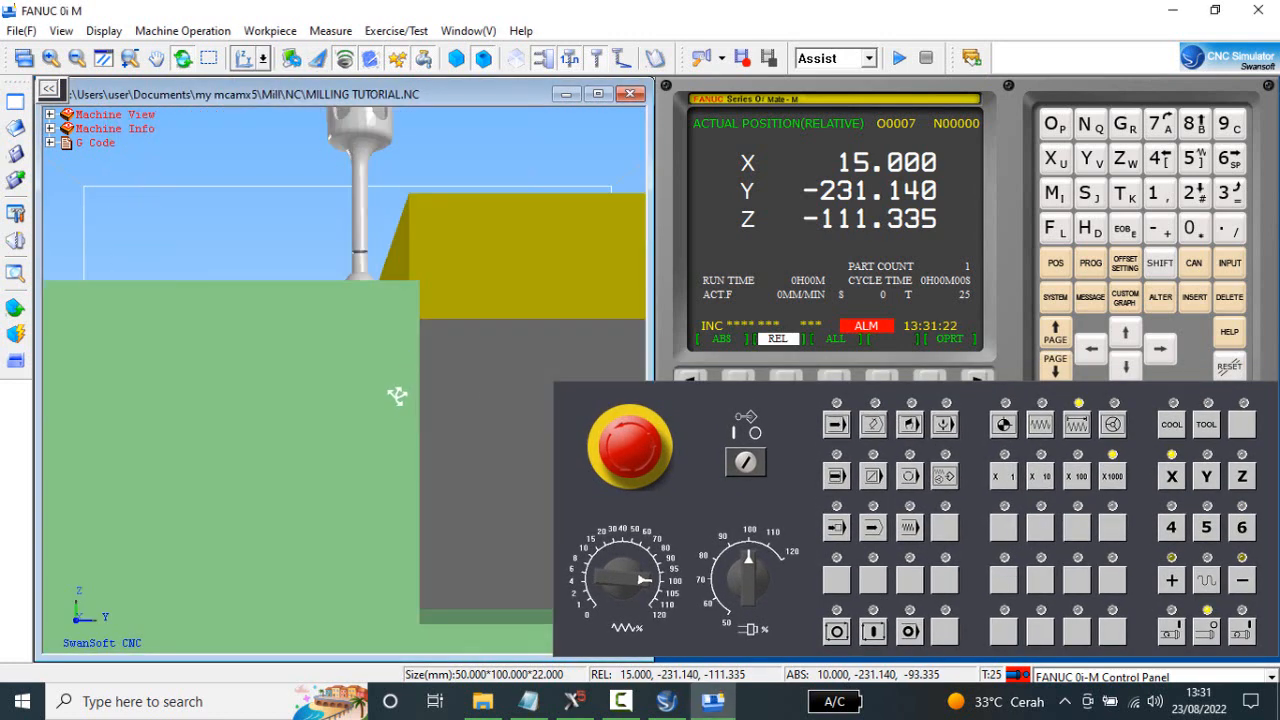
left_click_drag(397, 396, 394, 409)
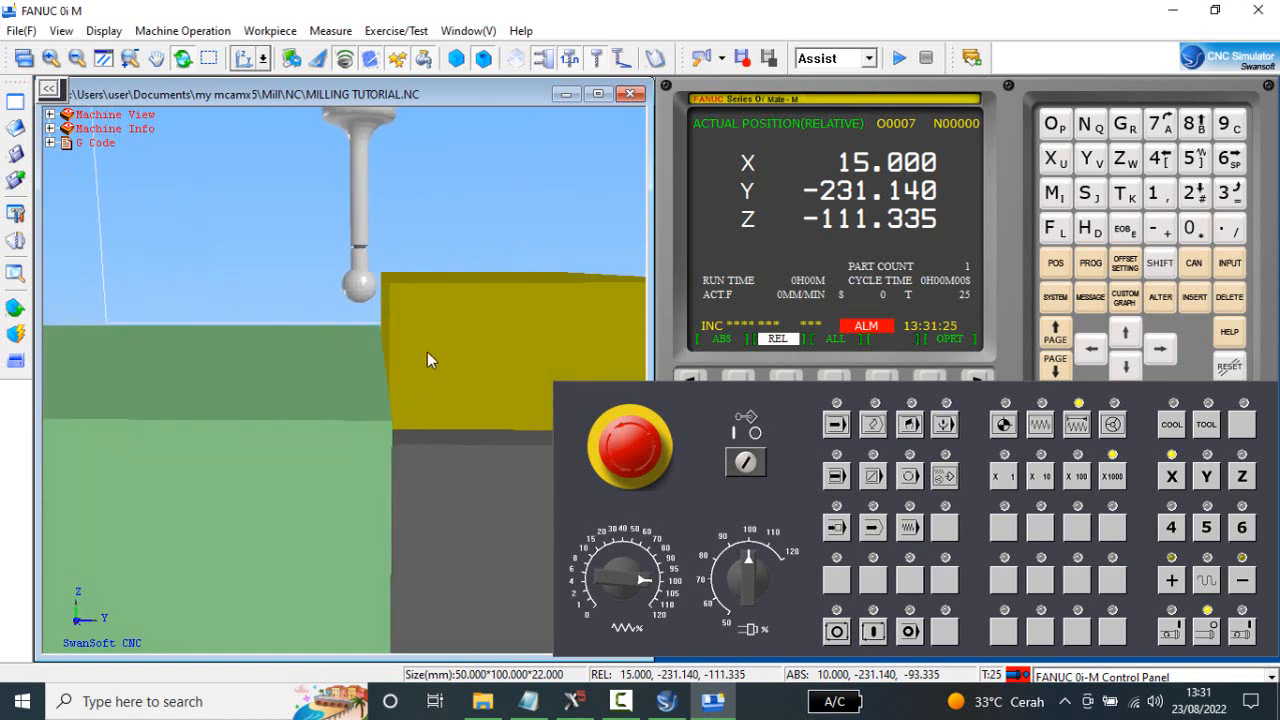
left_click_drag(429, 359, 426, 359)
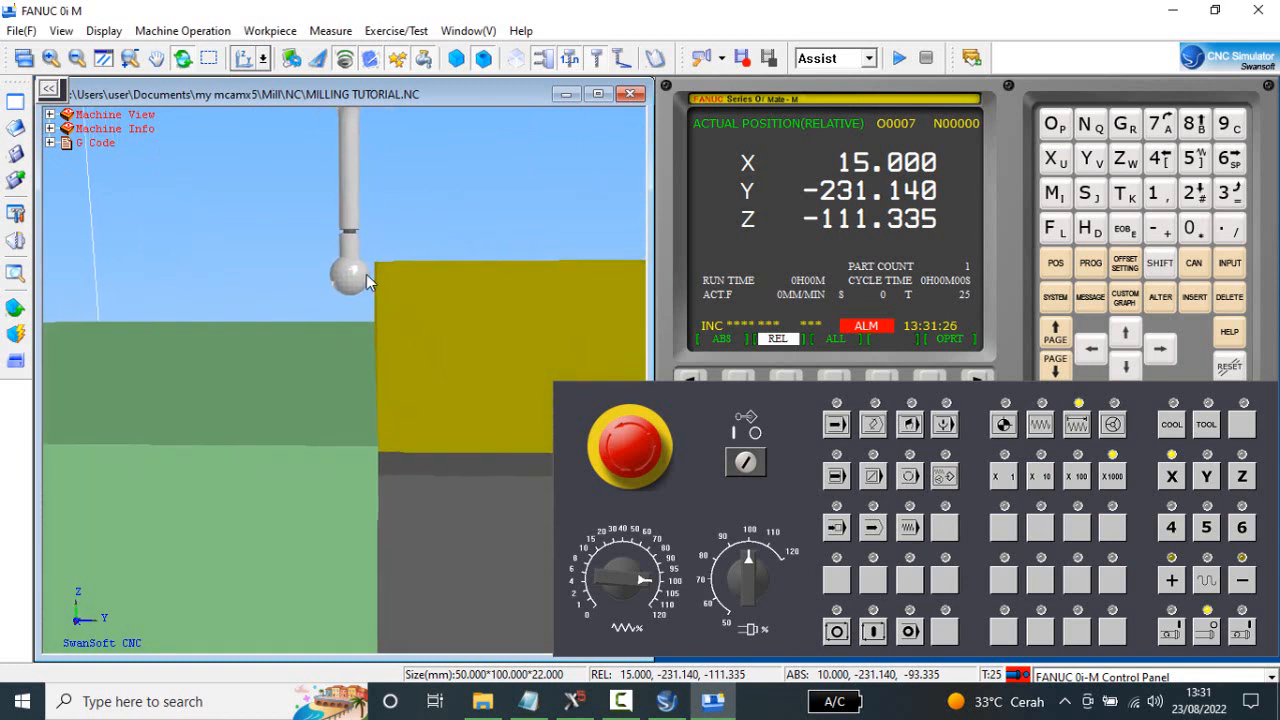
left_click_drag(401, 297, 403, 297)
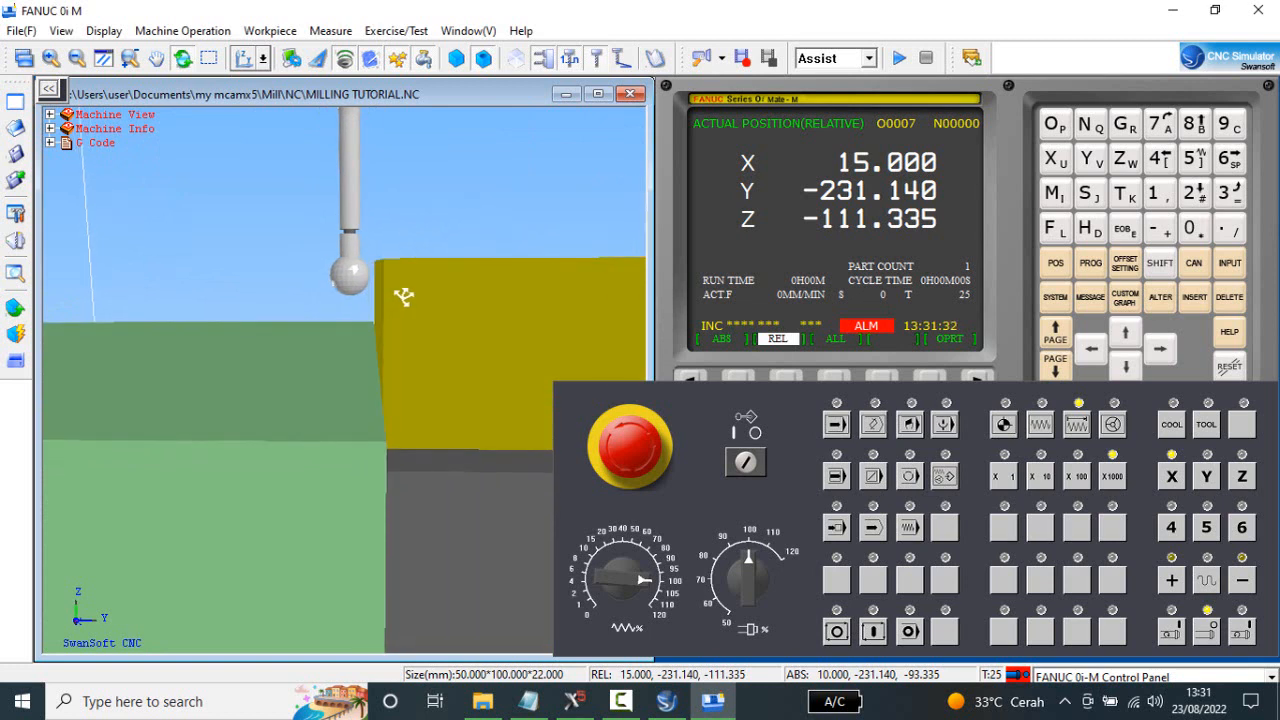
left_click(1213, 484)
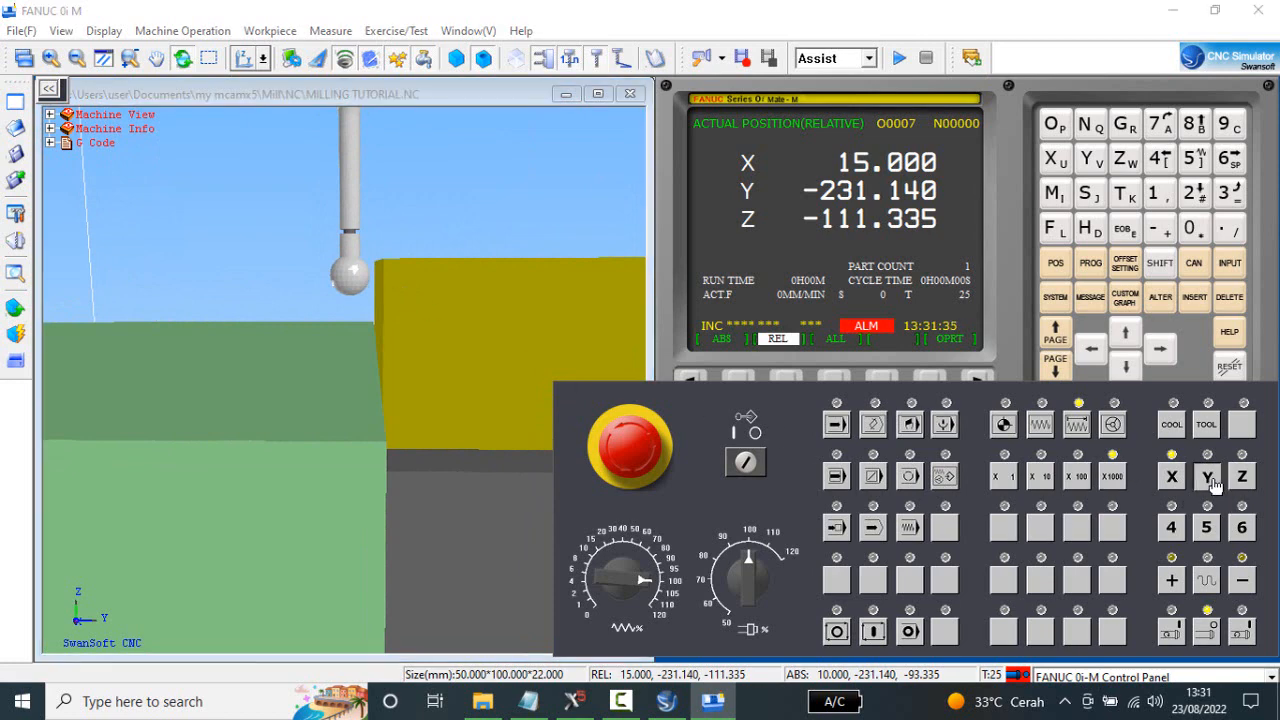
left_click(1172, 582)
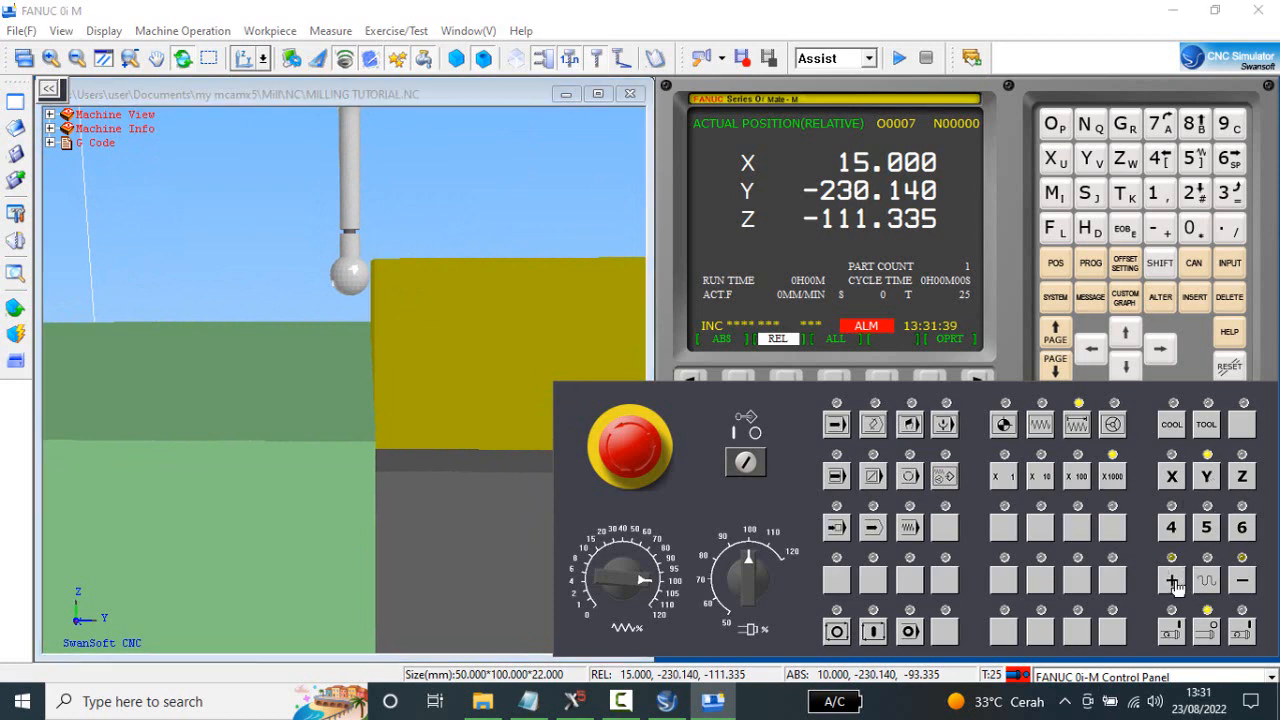
left_click(1118, 480)
left_click(500, 340)
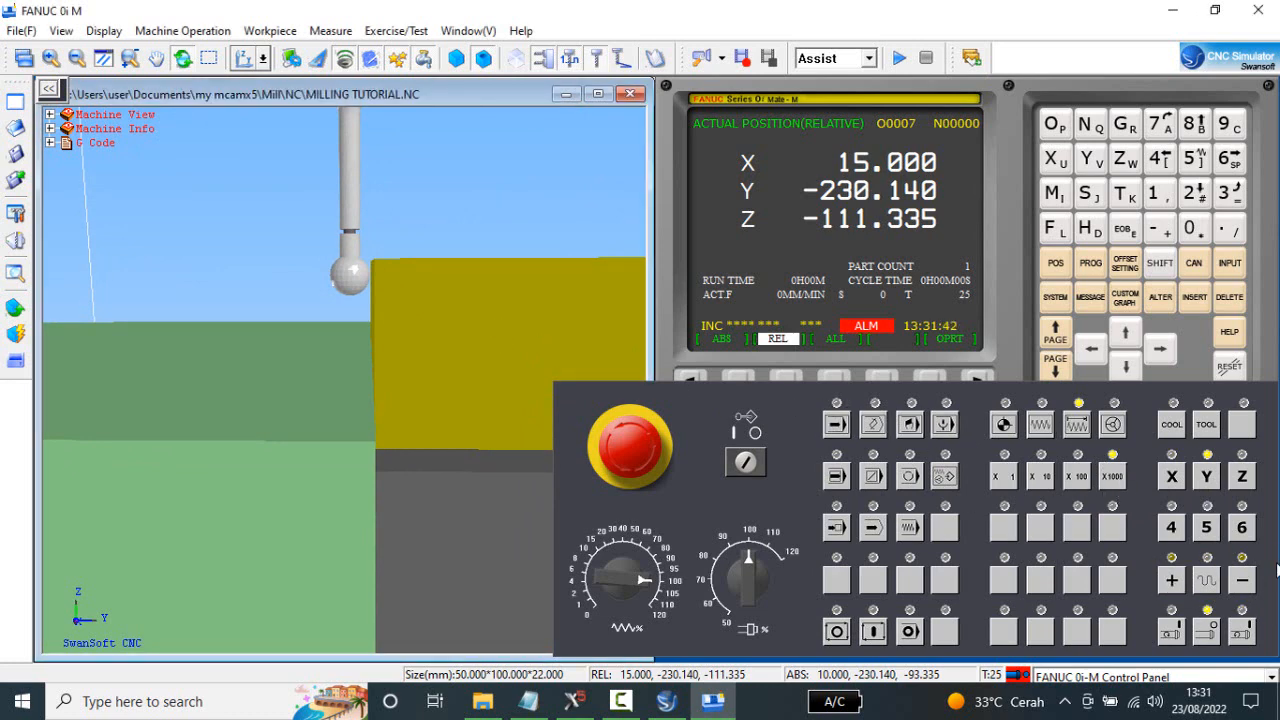
left_click(1172, 582)
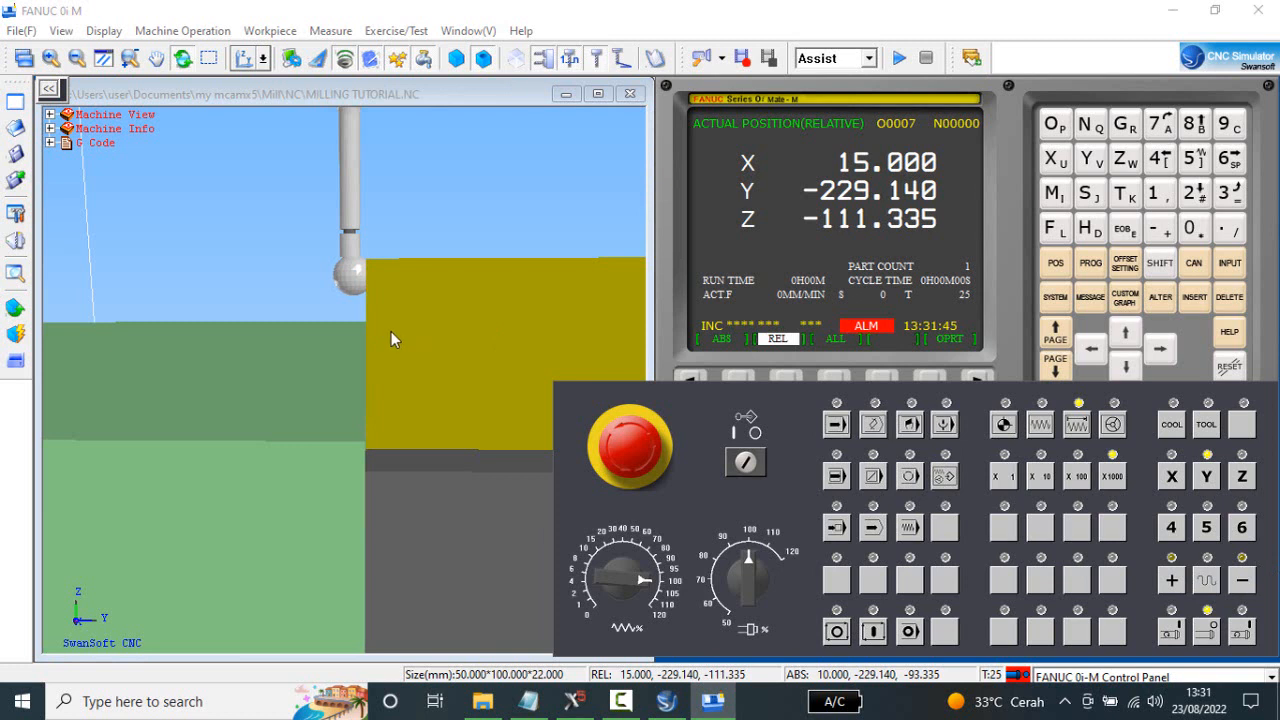
Back the edge finder off the stock by stepping the Y axis negative in X1000 increments to Y-231.140.
mouse_move(391, 331)
left_mouse_down()
mouse_move(411, 357)
mouse_move(389, 335)
mouse_move(388, 348)
left_mouse_up()
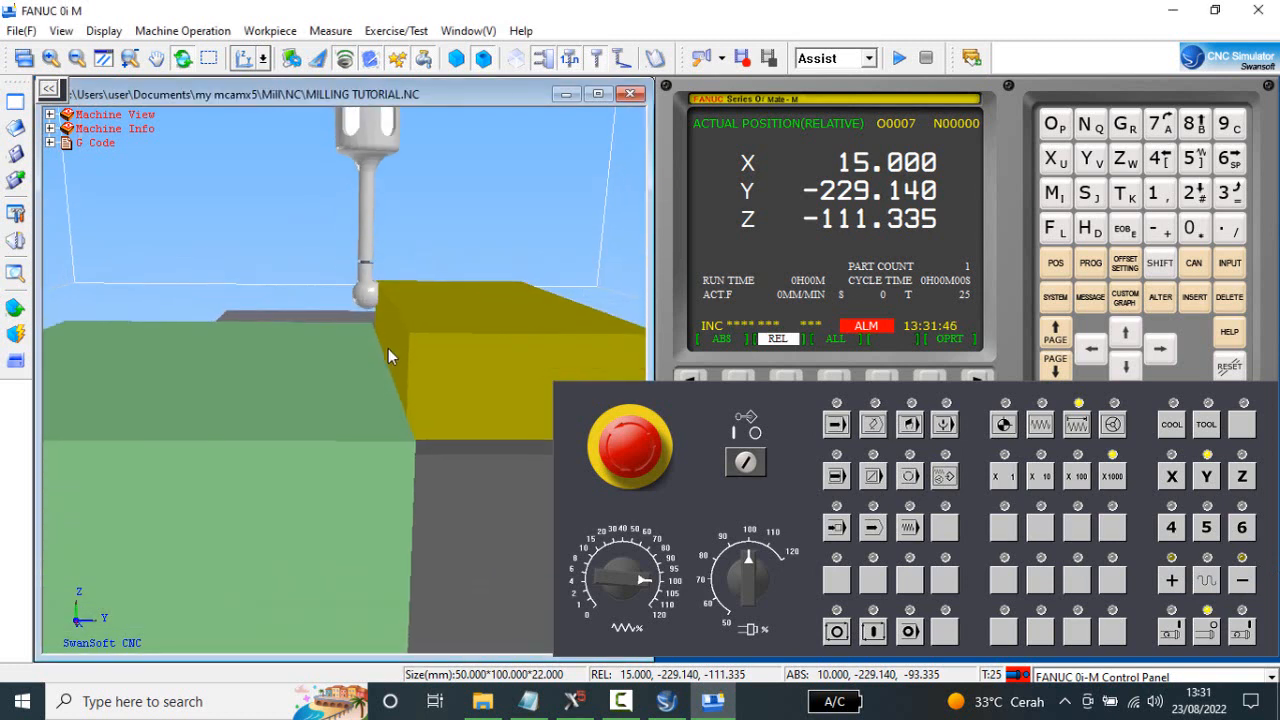
left_click(1244, 582)
left_click(1244, 582)
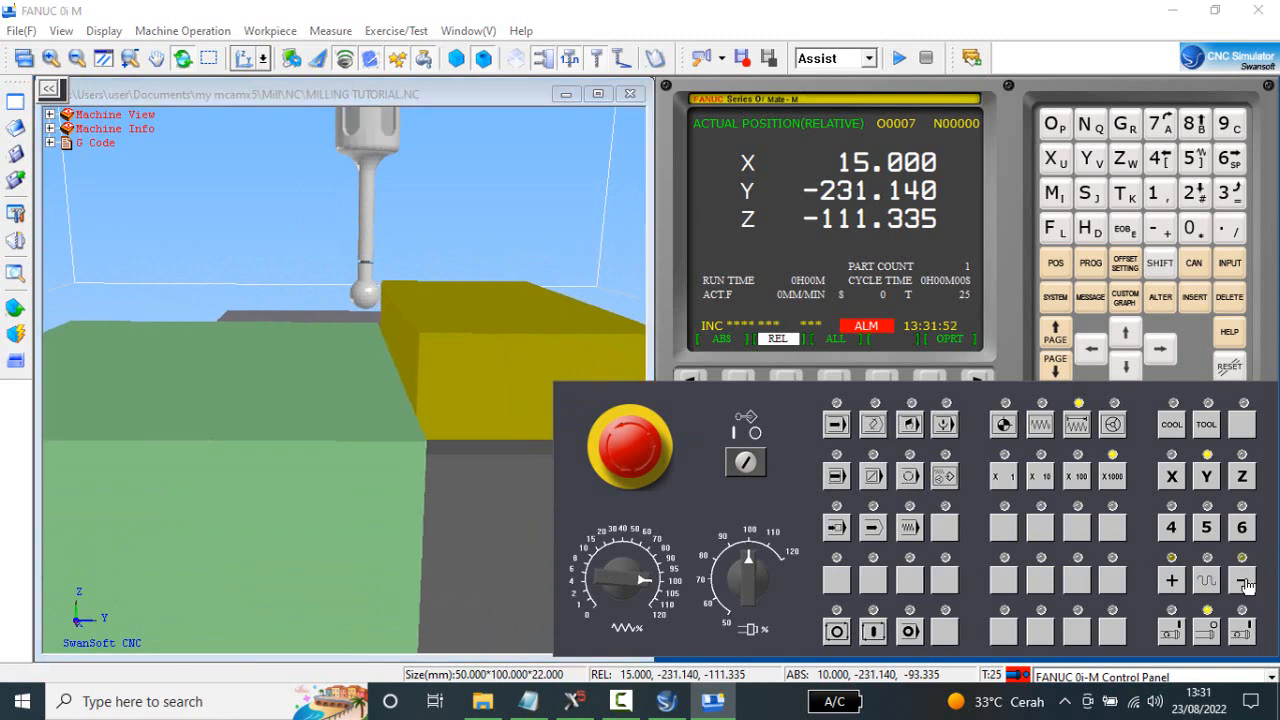
left_click_drag(483, 387, 478, 361)
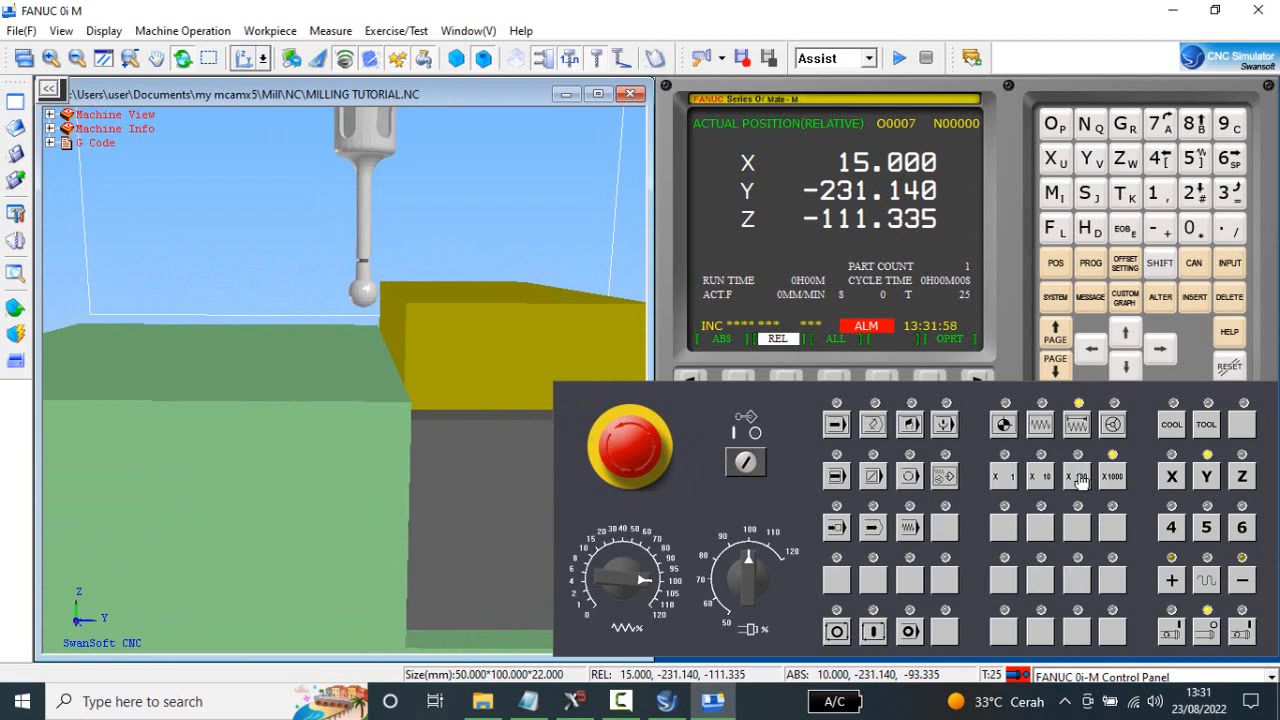
Approach the stock's Y edge by stepping the Y axis positive in X100 increments to Y-229.940.
left_click(1080, 478)
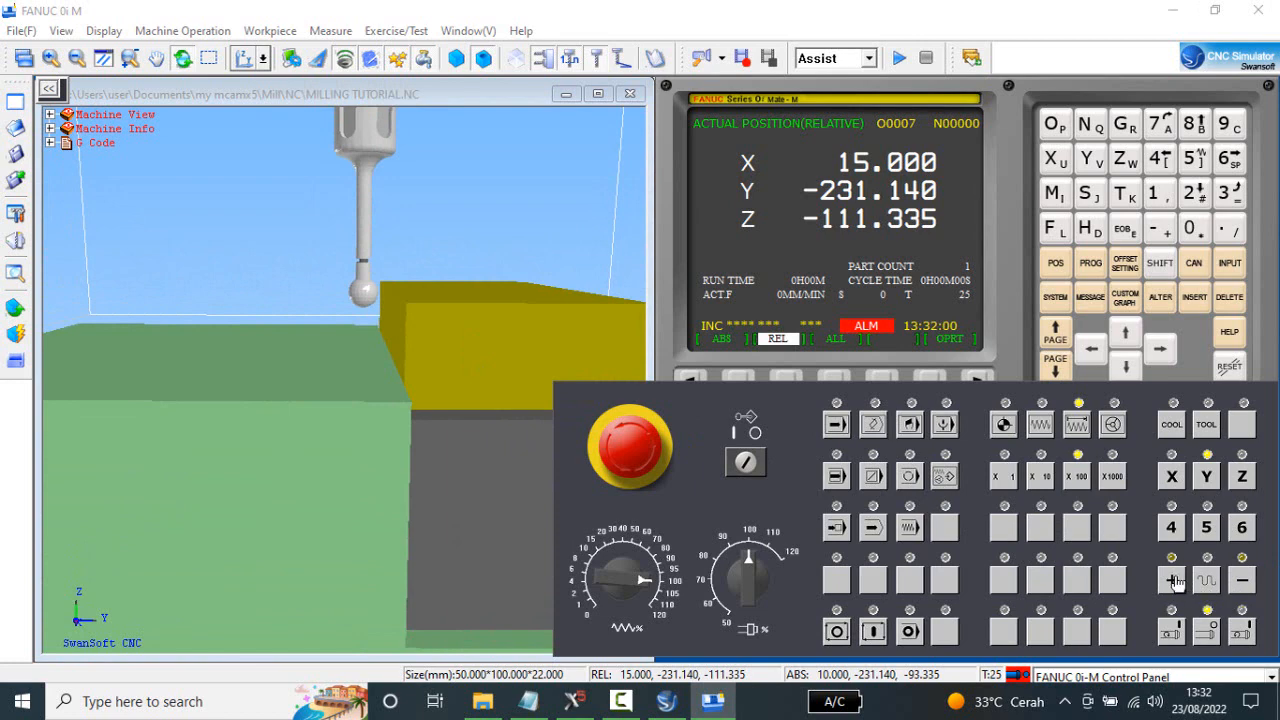
left_click(1173, 580)
left_click(1173, 580)
left_click(1173, 580)
left_click(1173, 580)
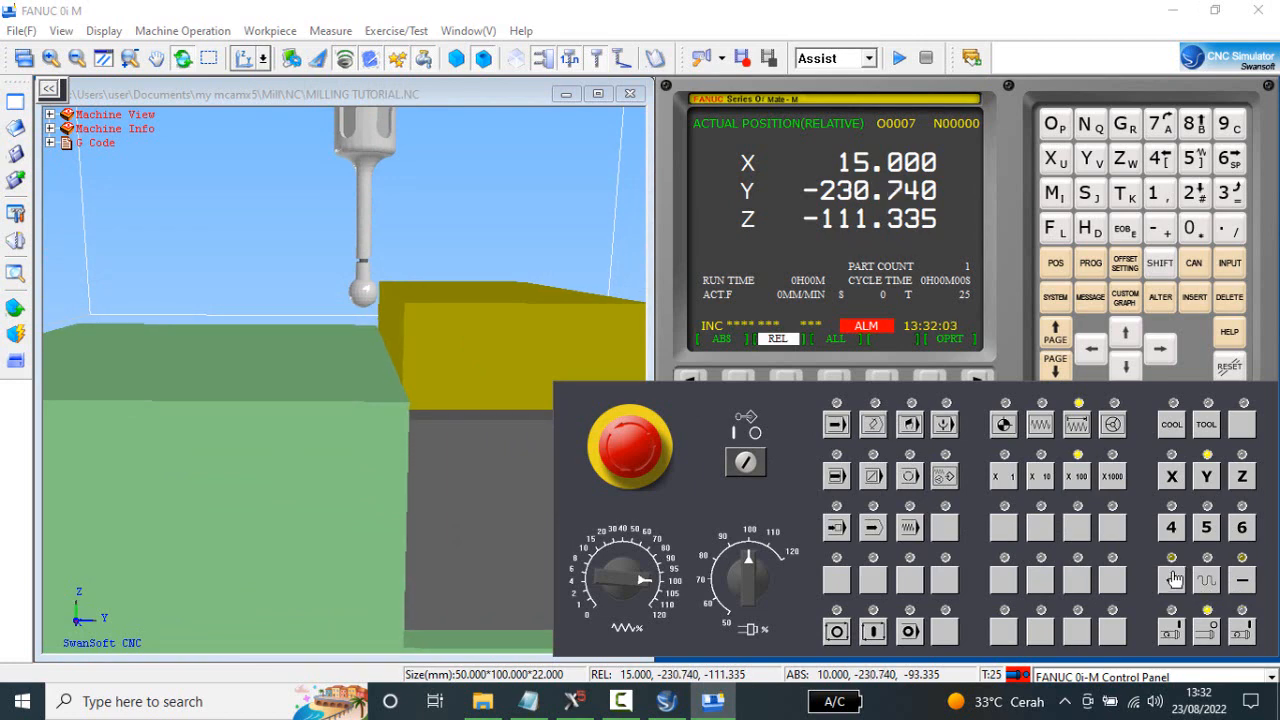
left_click(1173, 580)
left_click(1173, 580)
left_click(1173, 580)
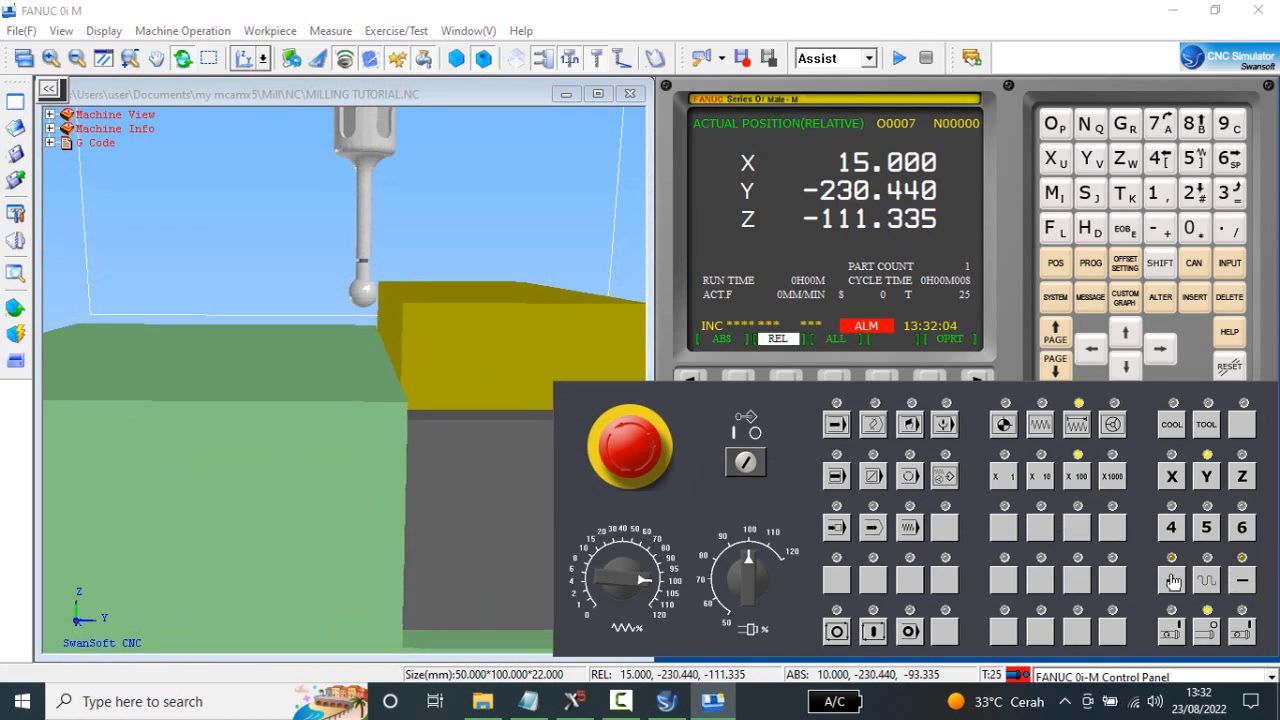
left_click(1173, 580)
left_click(1173, 580)
left_click(1173, 580)
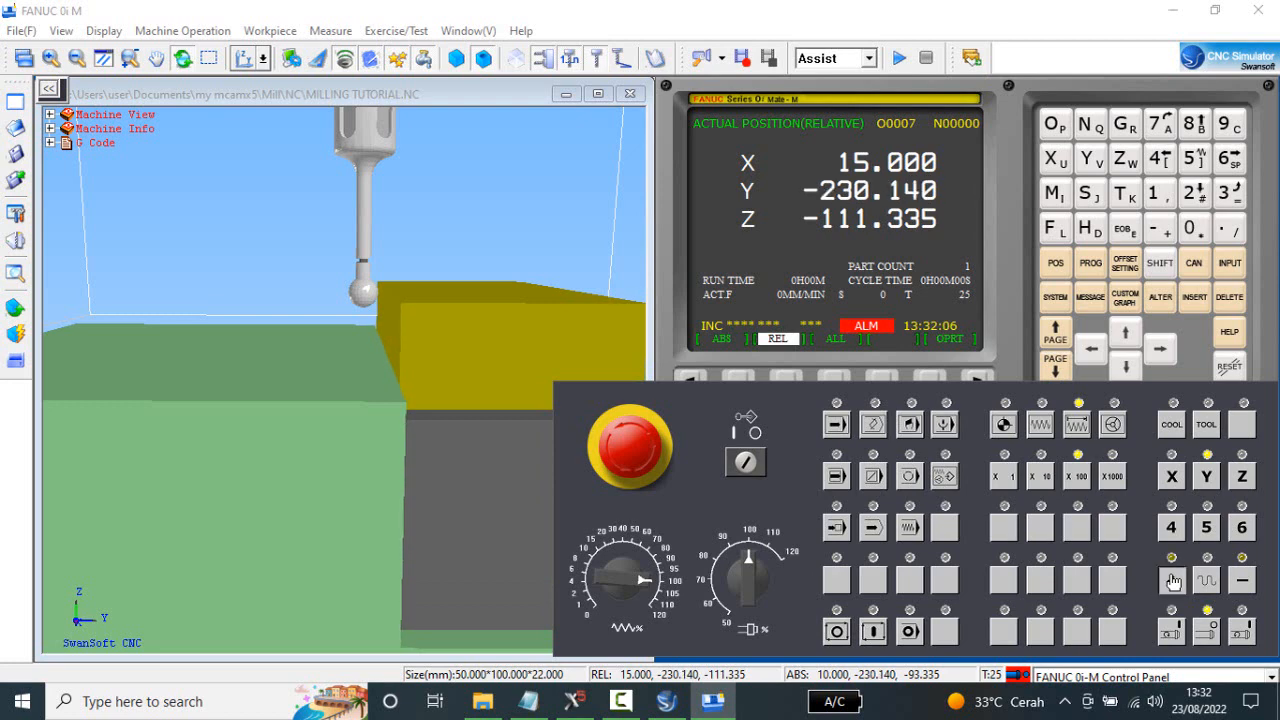
left_click(1173, 580)
left_click(1173, 580)
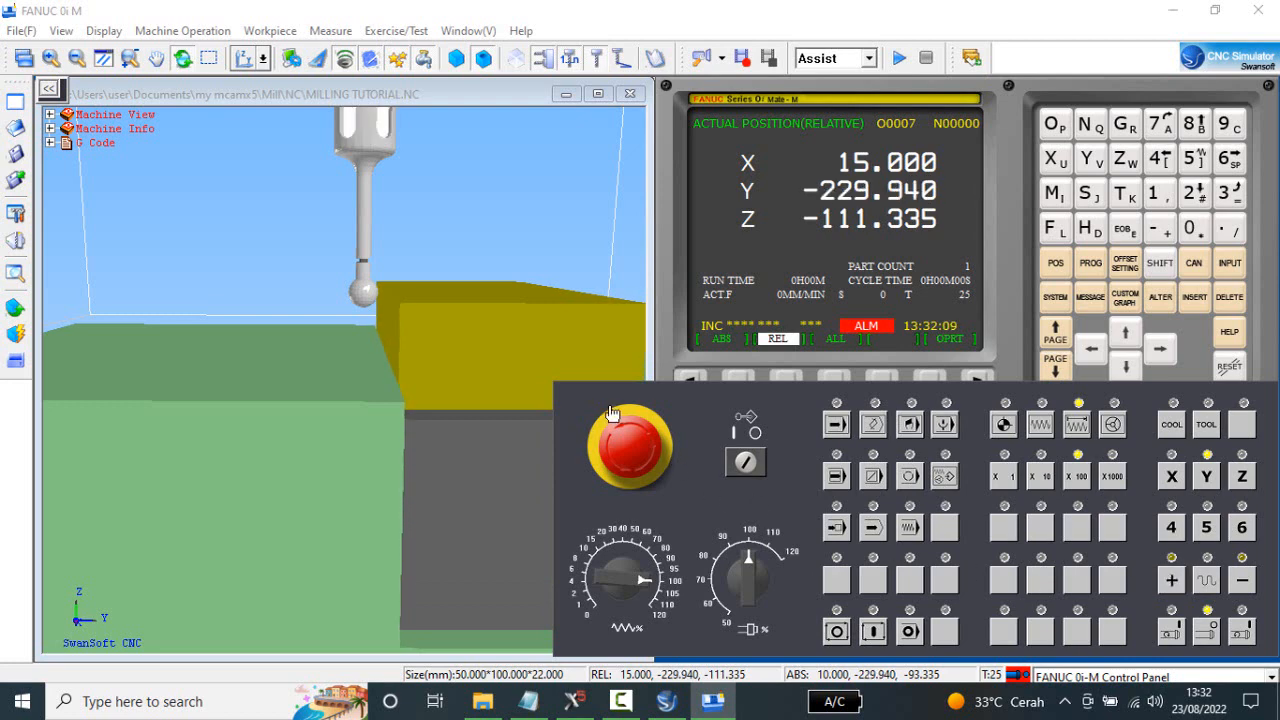
Back the edge finder off by stepping the Y axis negative in X100 increments to Y-230.140.
left_click(1243, 582)
left_click(1245, 586)
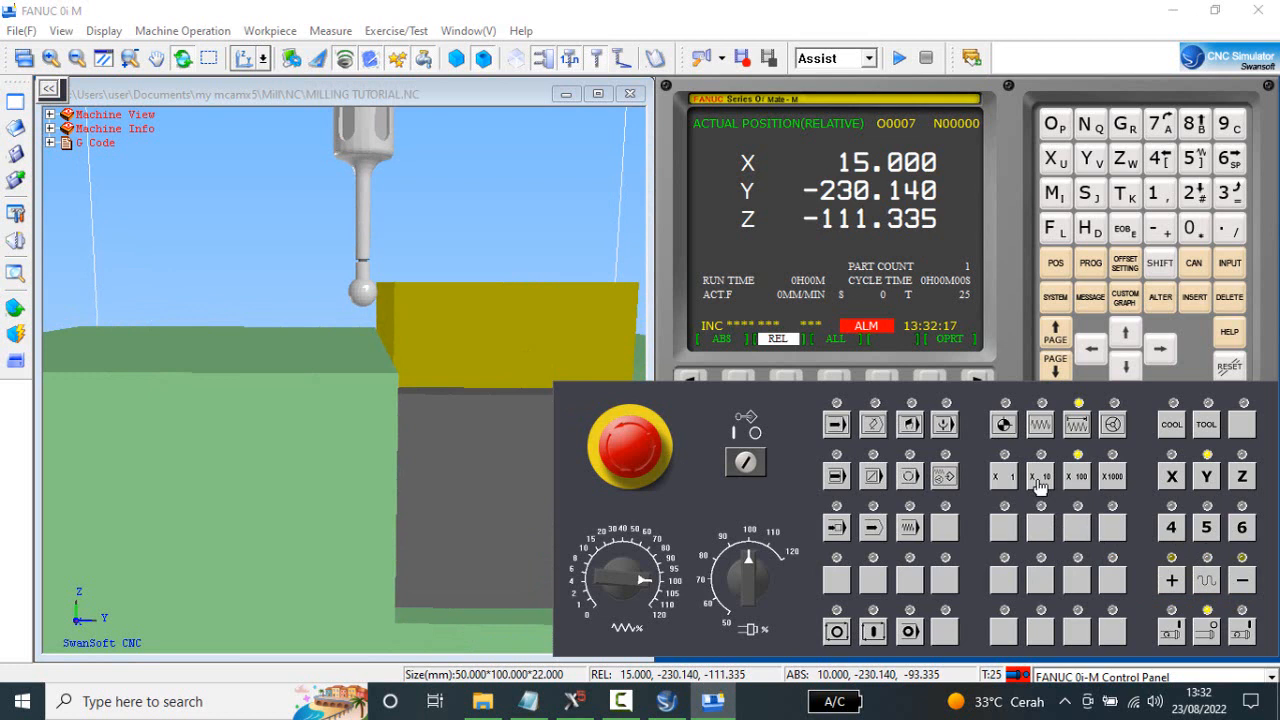
Approach the stock's Y edge more finely by stepping the Y axis positive in X10 increments to Y-229.990.
left_click(1040, 480)
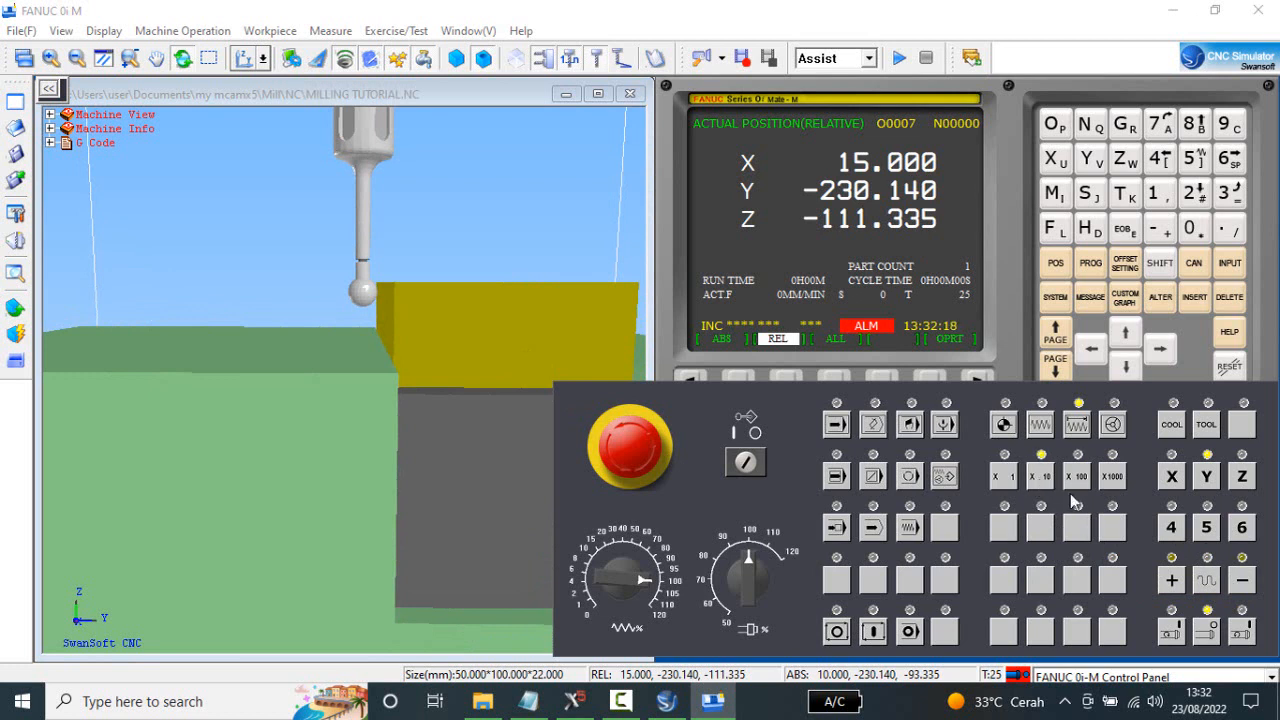
left_click(1172, 582)
left_click(1172, 582)
left_click(1172, 582)
left_click(1172, 582)
left_click(1172, 582)
left_click(1172, 582)
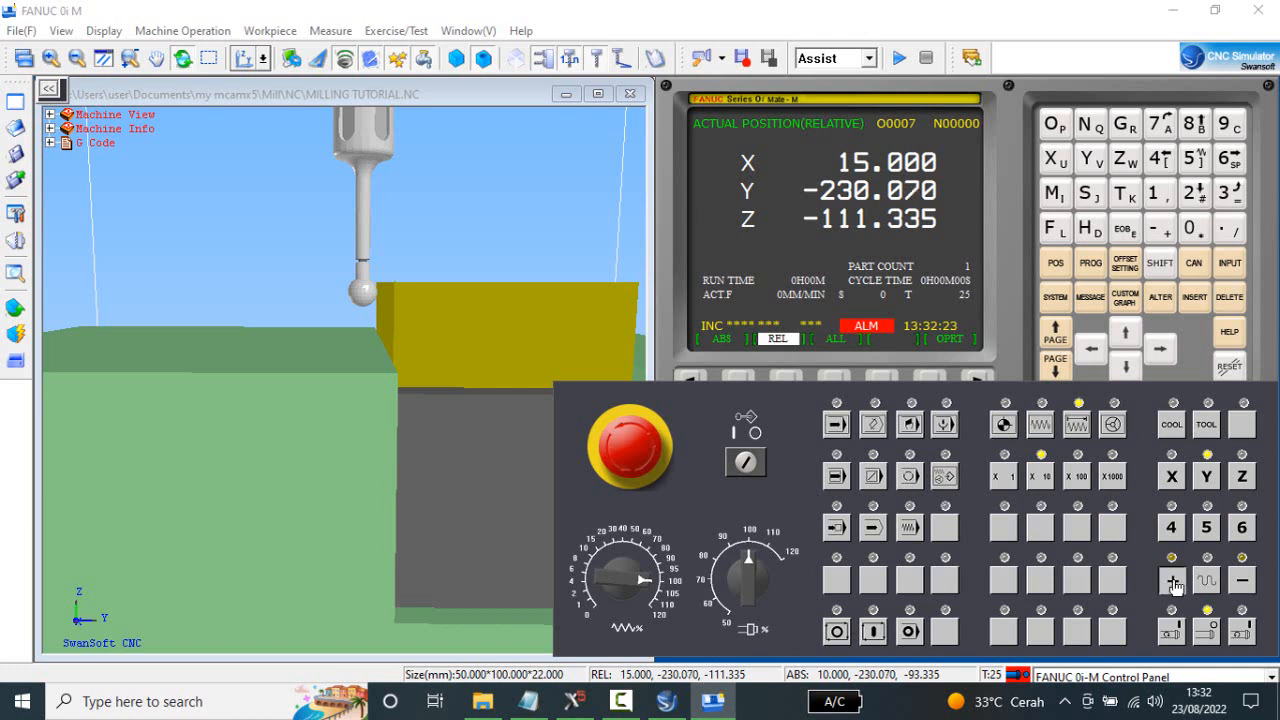
left_click(1172, 582)
left_click(1174, 583)
left_click(1174, 583)
left_click(1173, 582)
left_click(1173, 582)
left_click(1173, 582)
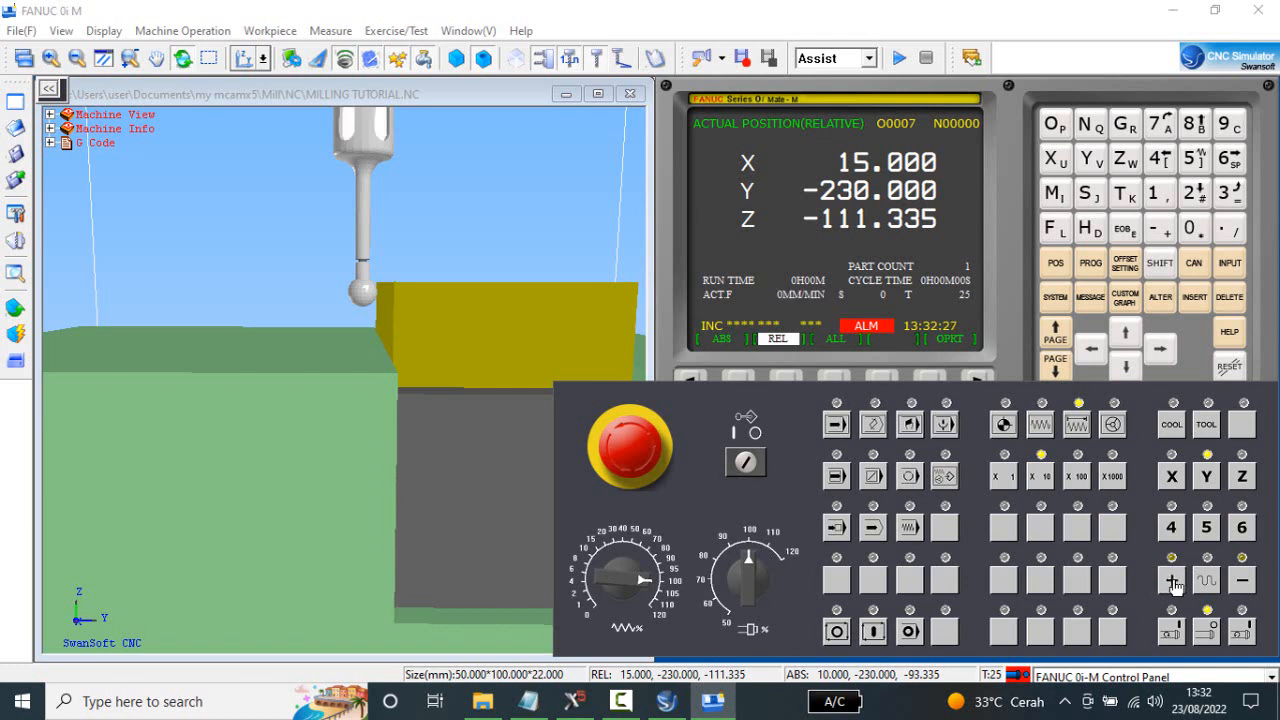
left_click(1173, 582)
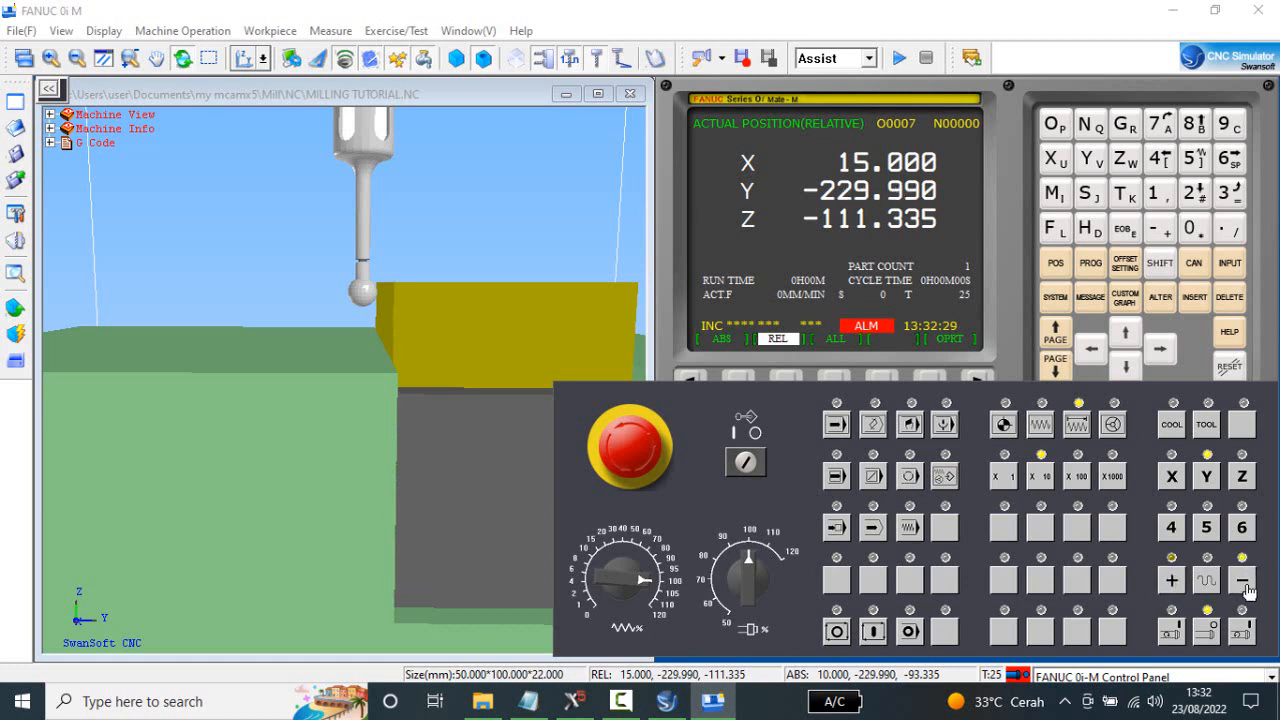
Back the edge finder off by stepping the Y axis negative in X10 increments to Y-230.020.
left_click(1243, 582)
left_click(1243, 582)
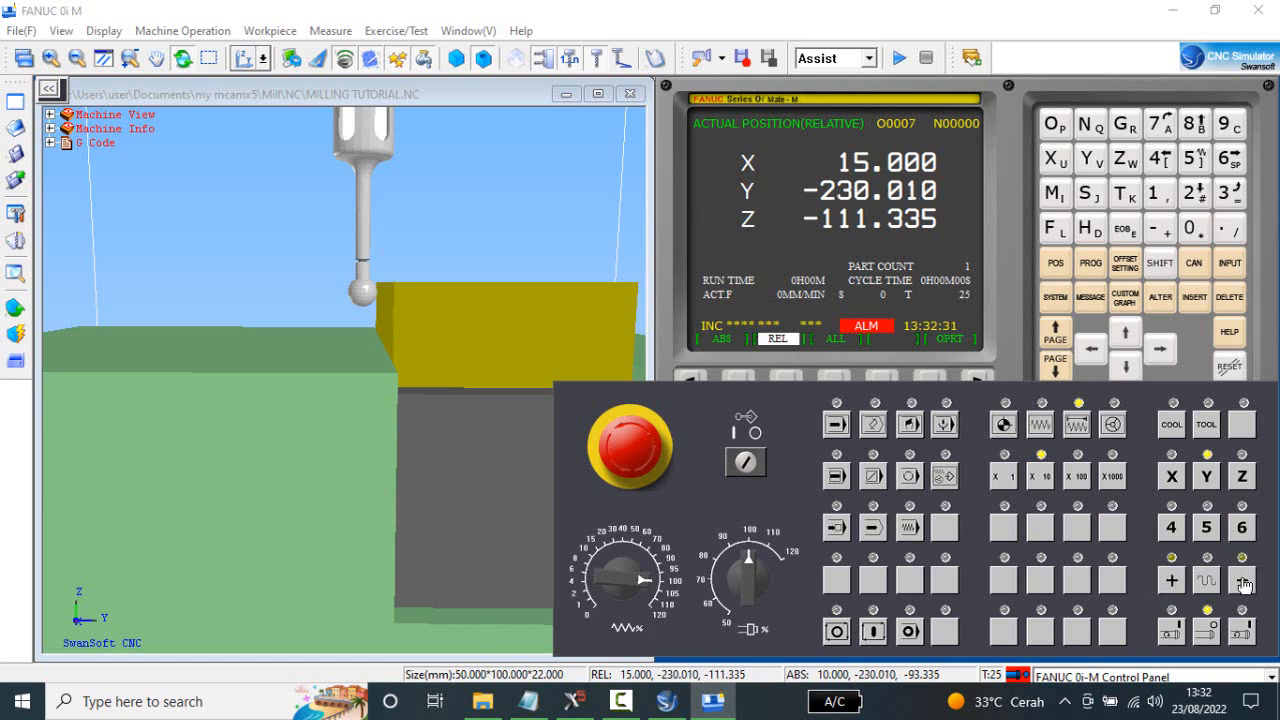
left_click(1243, 582)
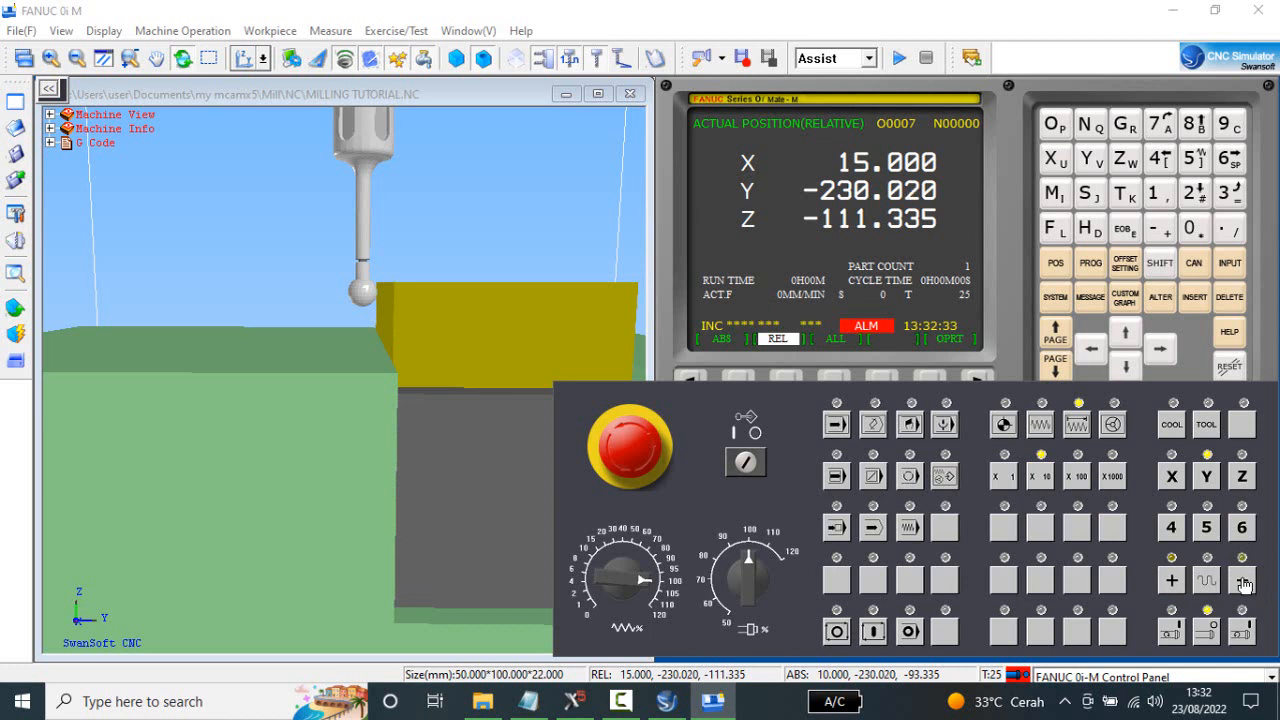
Bring the edge finder to the stock's Y edge by stepping the Y axis positive in X1 increments to Y-230.000.
left_click(1004, 477)
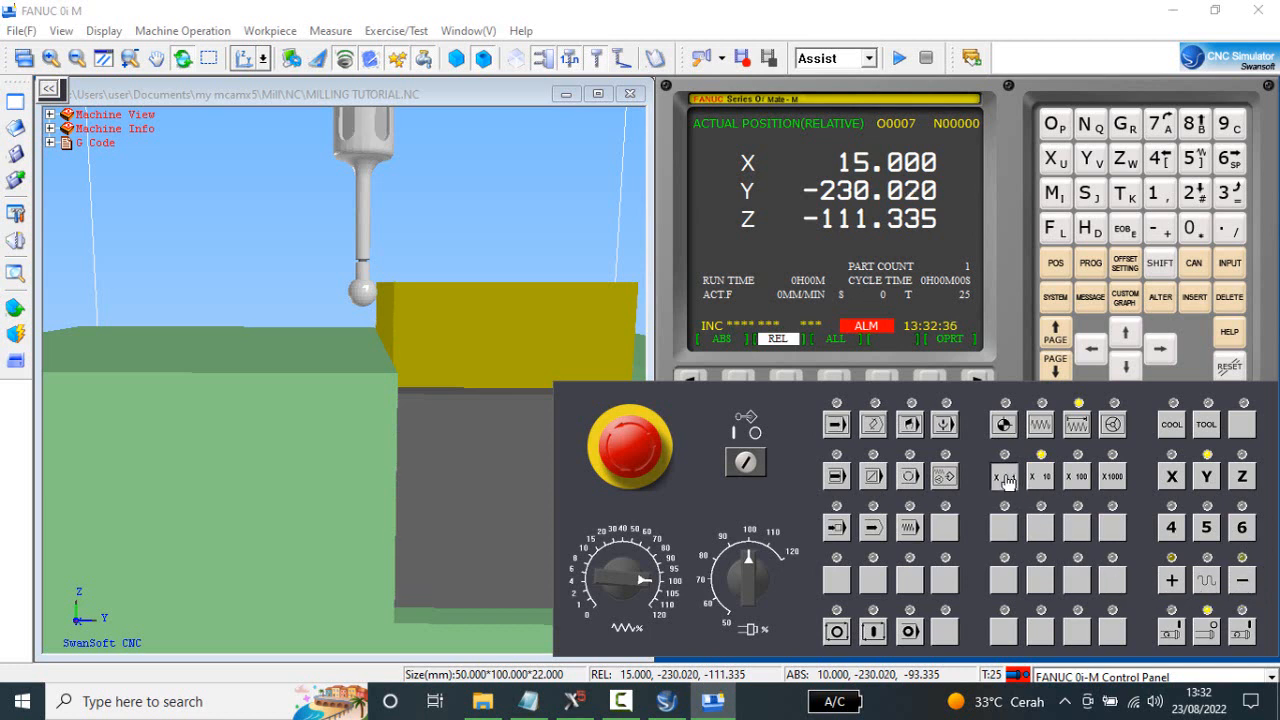
left_click(1173, 582)
left_click(1173, 582)
left_click(1173, 582)
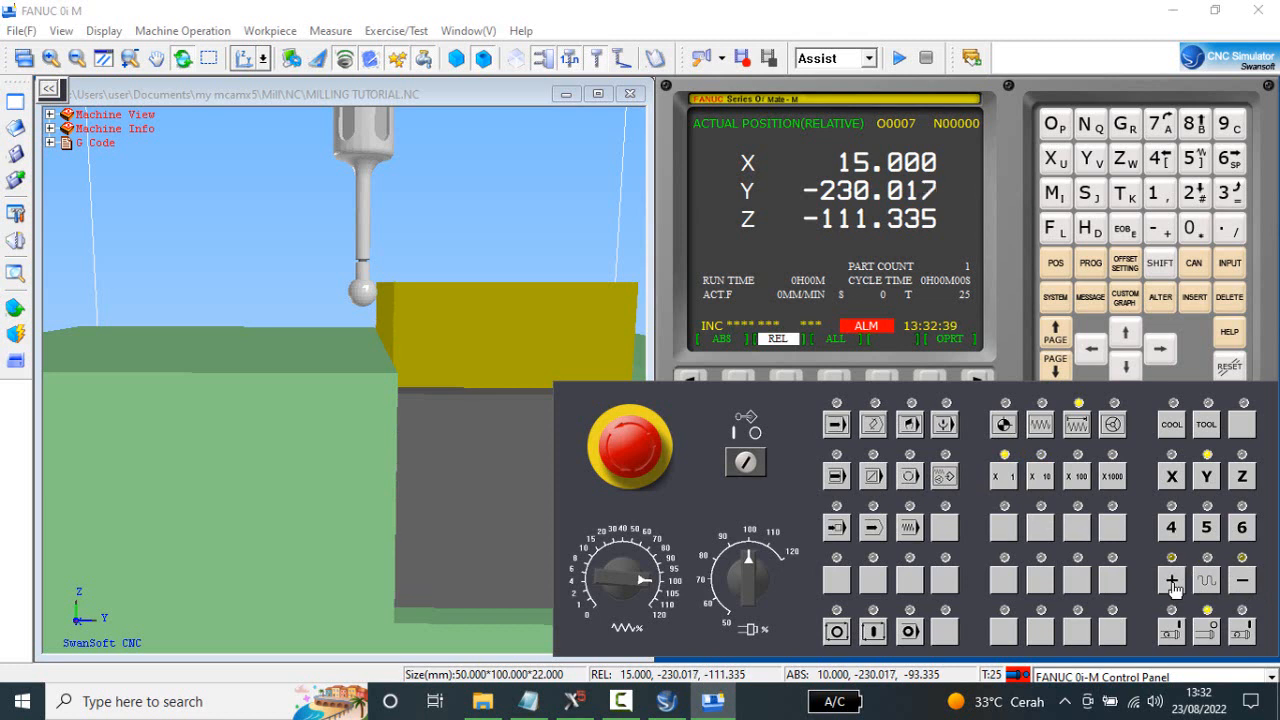
left_click(1173, 582)
left_click(1173, 582)
left_click(1173, 582)
left_click(1173, 582)
left_click(1173, 582)
left_click(1173, 582)
left_click(1173, 582)
left_click(1173, 582)
double_click(1173, 582)
left_click(1173, 582)
left_click(1173, 582)
left_click(1173, 582)
left_click(1171, 582)
left_click(1171, 582)
left_click(1171, 583)
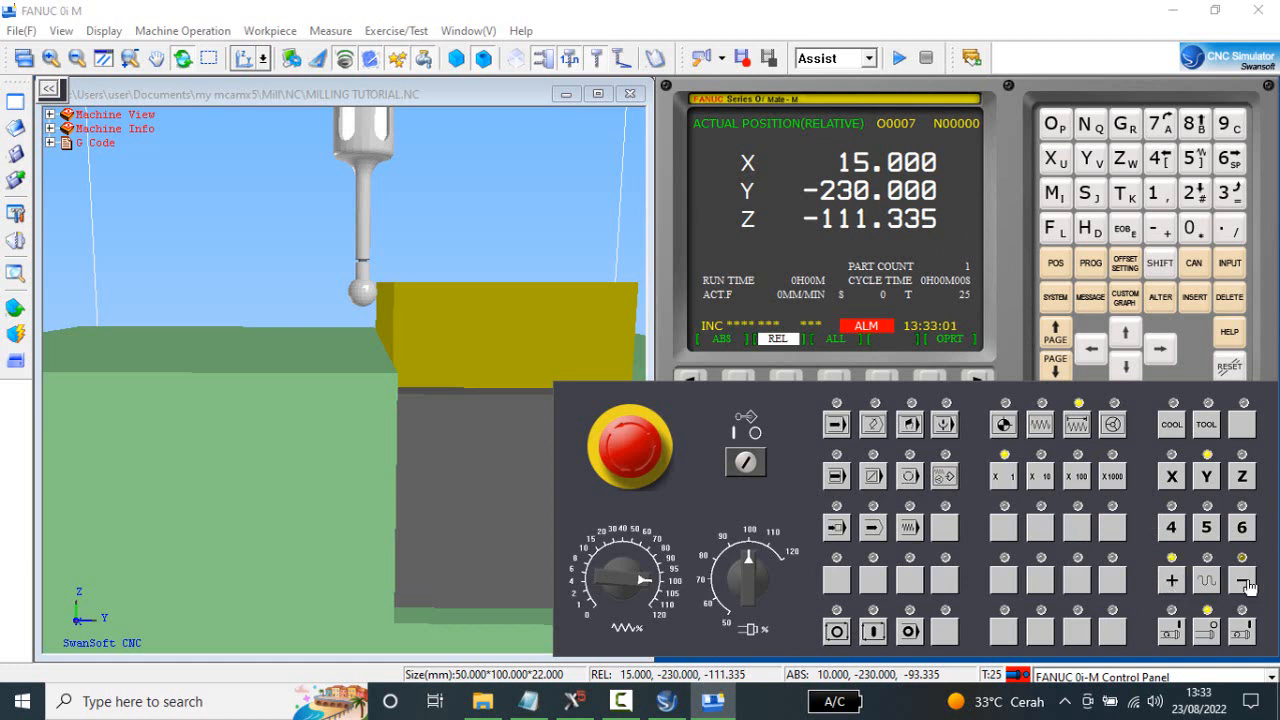
Step the Y axis to Y-230.002 and back to Y-230.000 in X1 increments, and inspect the edge finder's contact with the stock.
left_click(1241, 584)
left_click(1241, 584)
left_click(1241, 584)
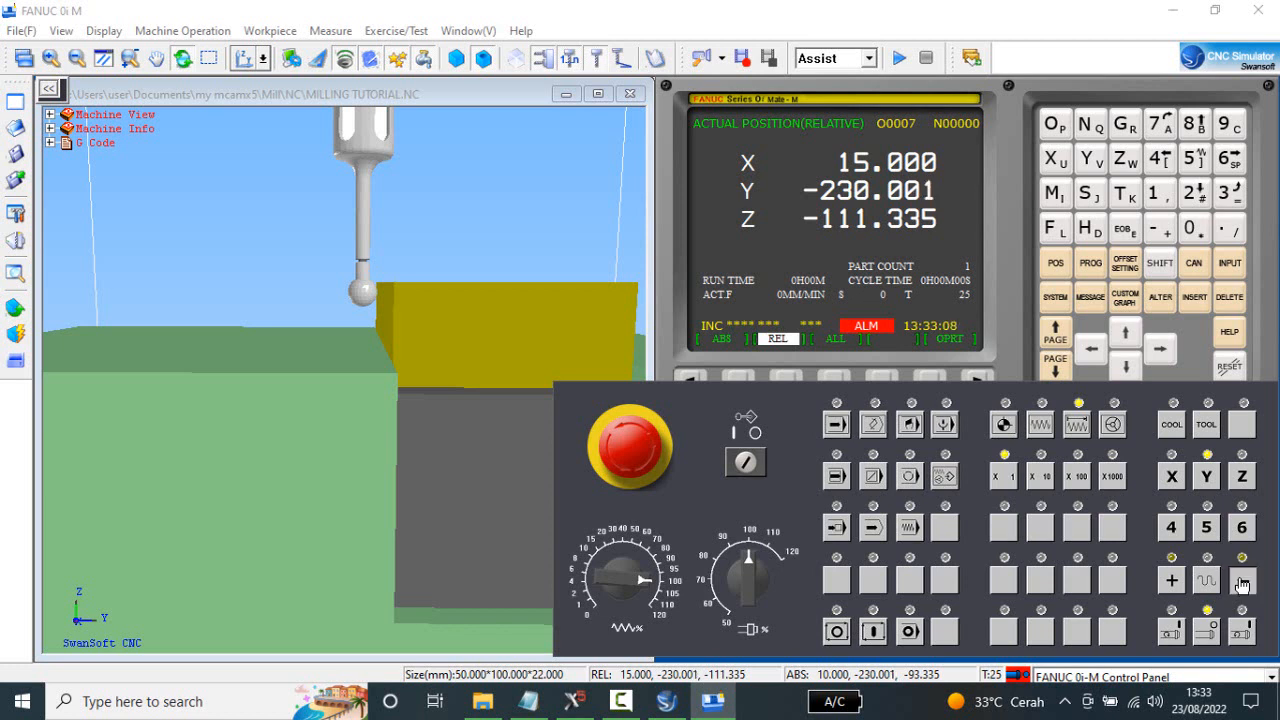
left_click(1172, 582)
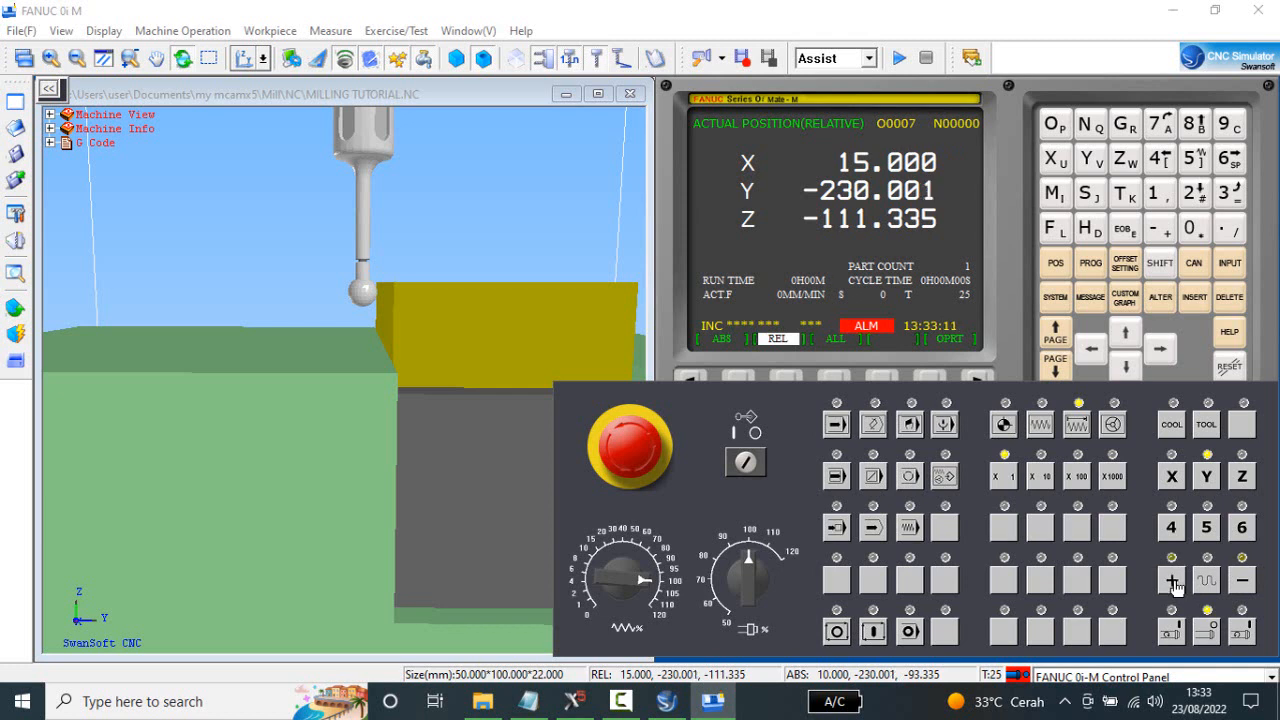
left_click(1173, 584)
mouse_move(427, 382)
left_mouse_down()
mouse_move(420, 369)
mouse_move(434, 371)
mouse_move(423, 376)
left_mouse_up()
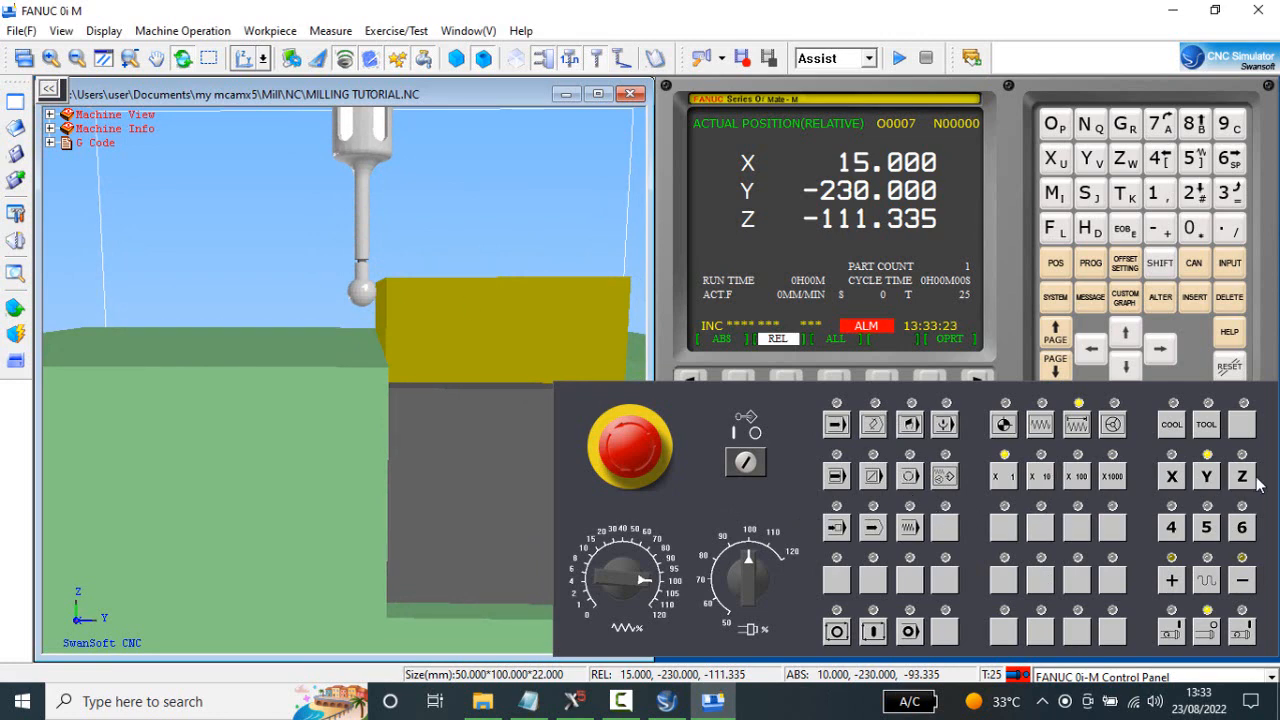
left_click_drag(390, 332, 416, 348)
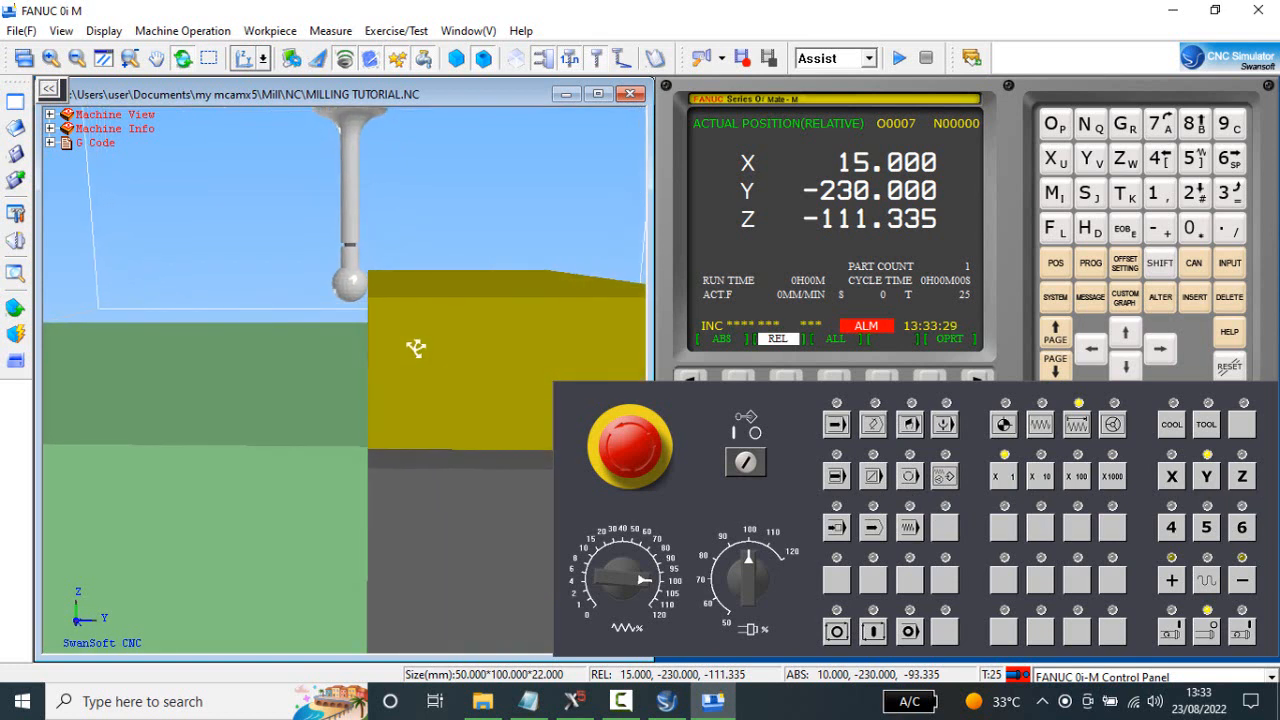
Raise the edge finder clear of the stock by stepping the Z axis positive in X1000 increments to relative Z-103.334.
left_click(1243, 478)
left_click(1243, 478)
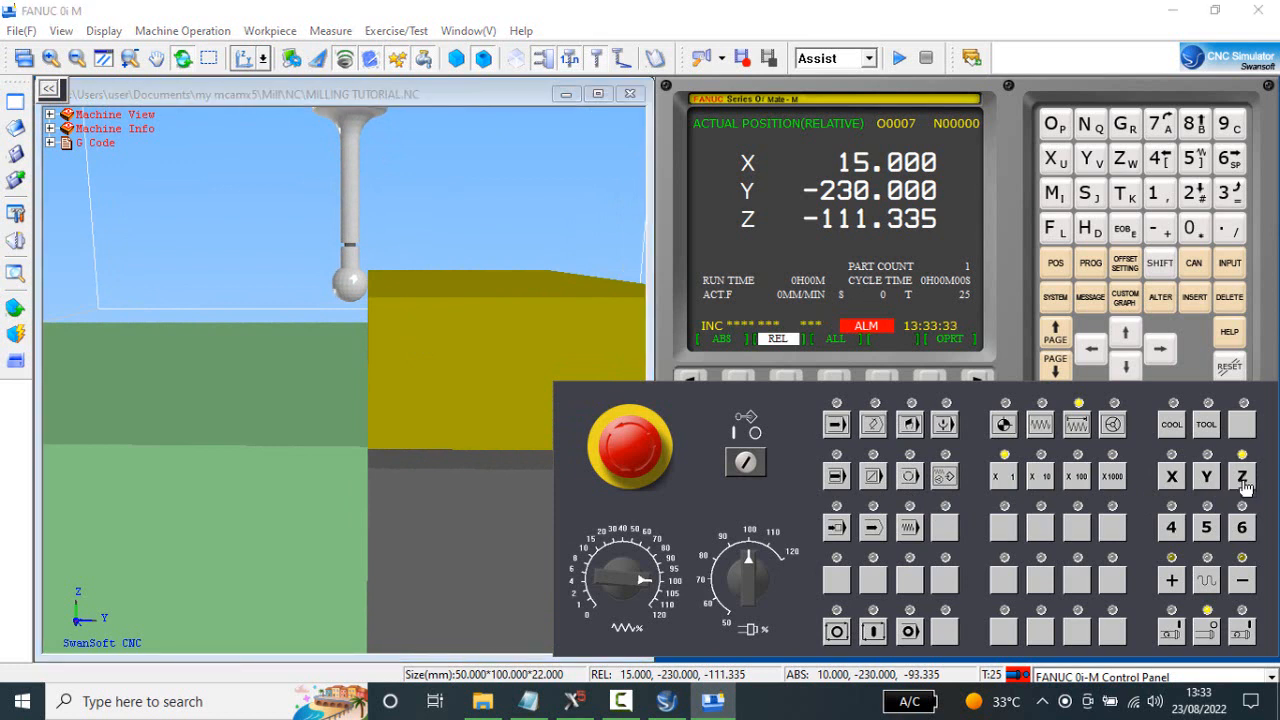
left_click(1172, 582)
left_click(1174, 579)
left_click(1174, 579)
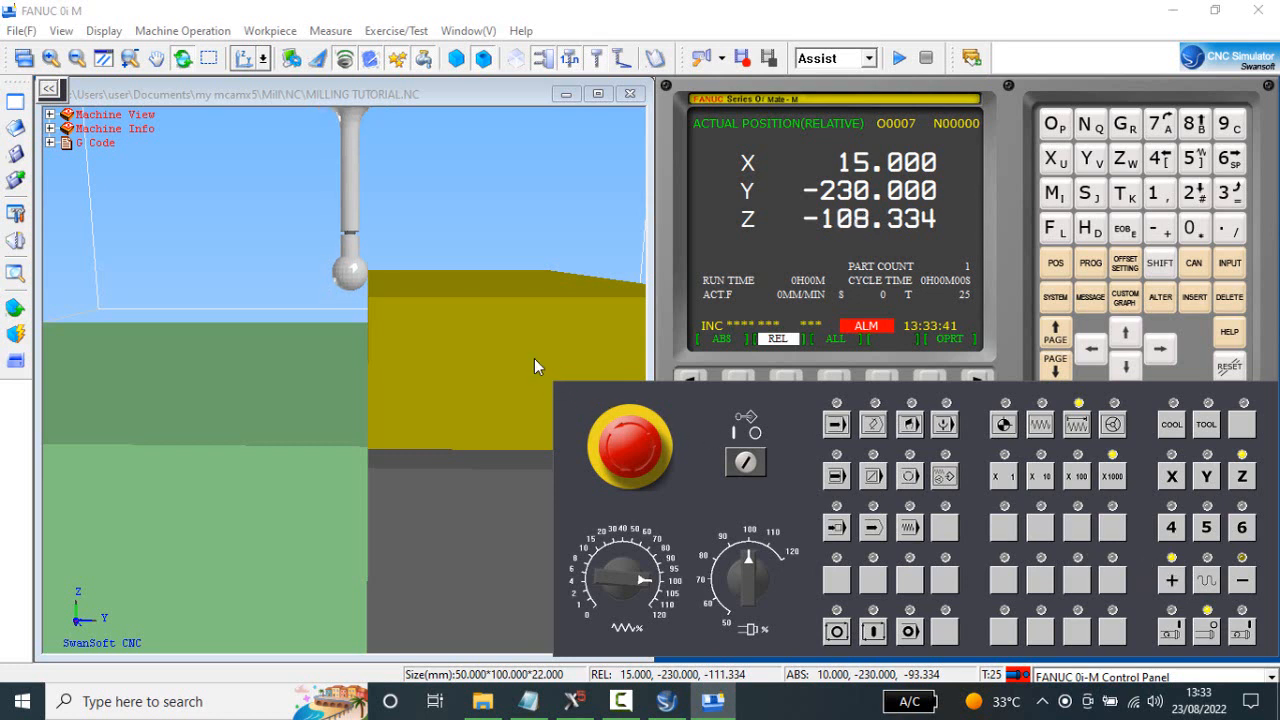
mouse_move(534, 358)
middle_mouse_down()
mouse_move(532, 332)
mouse_move(534, 350)
middle_mouse_up()
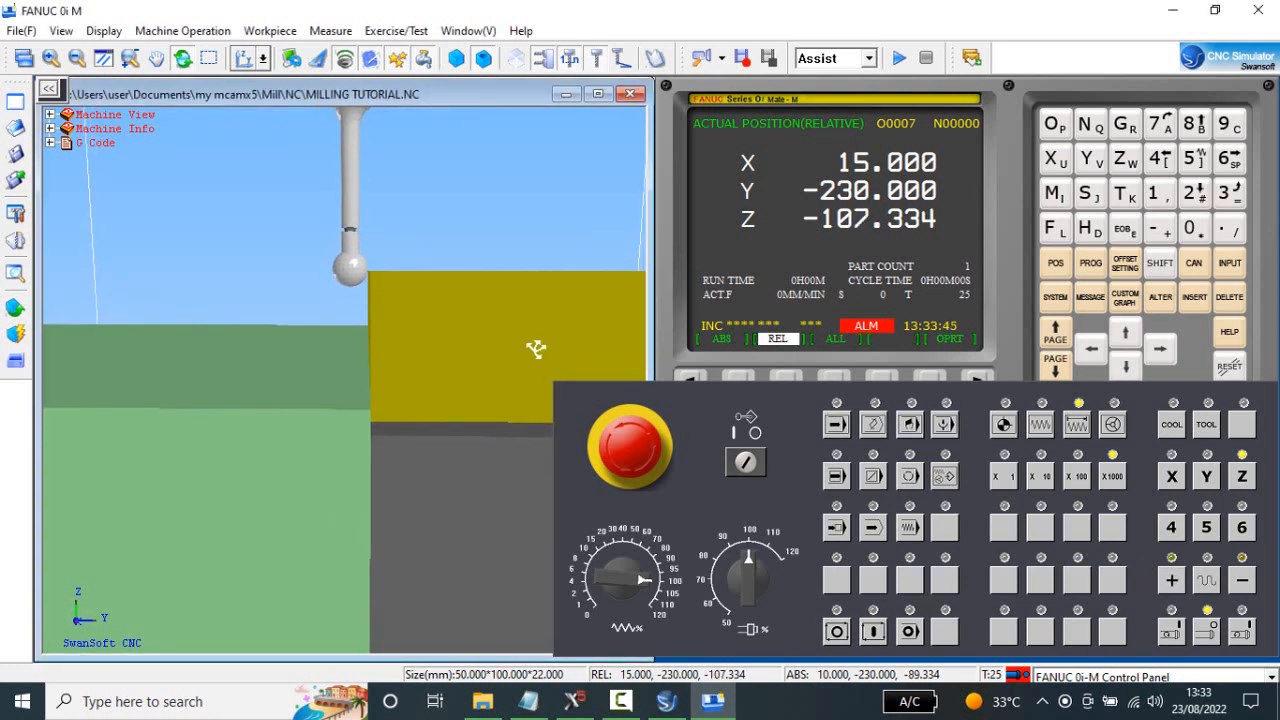
left_click(1176, 581)
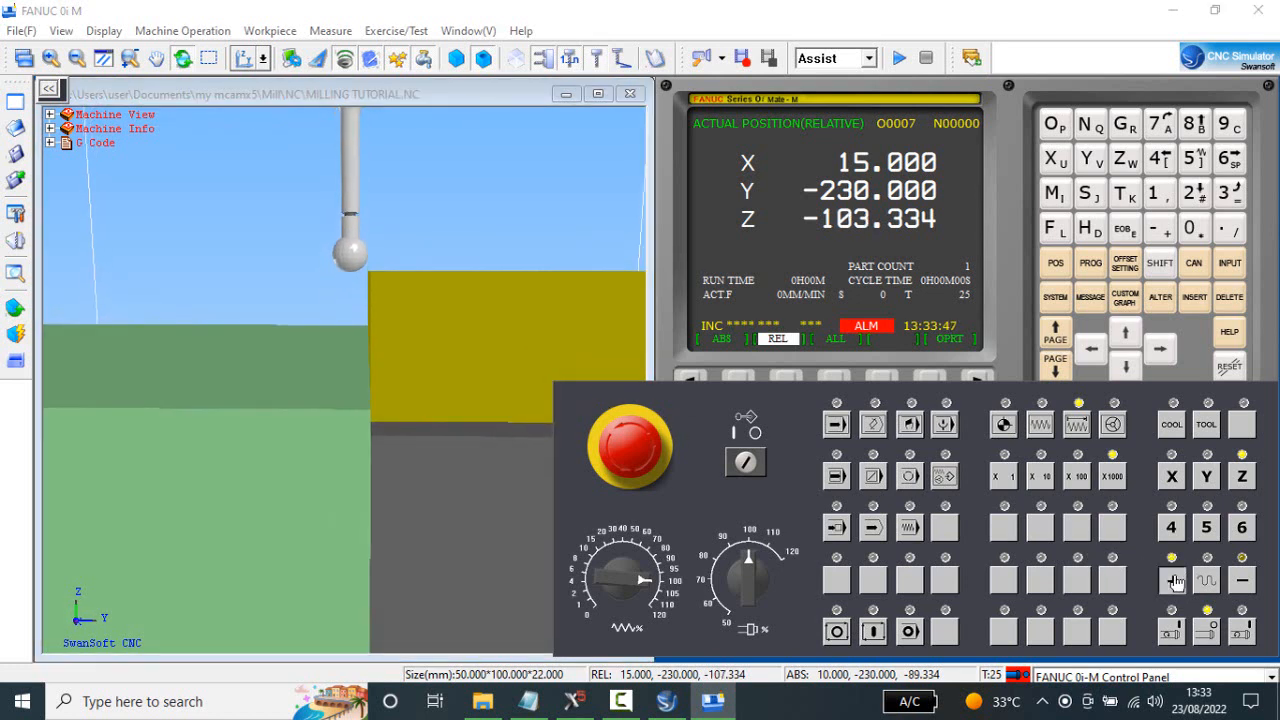
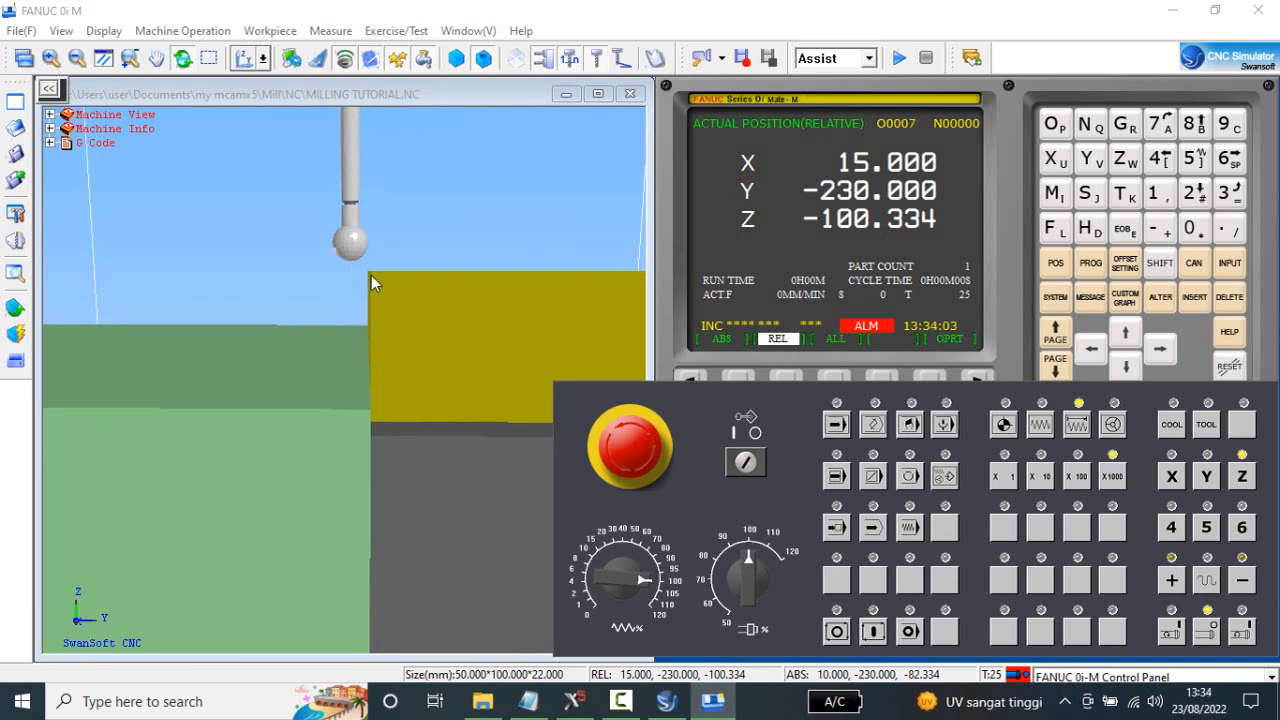
Show the relative position display and zero its Y coordinate with the origin function.
left_click(1058, 264)
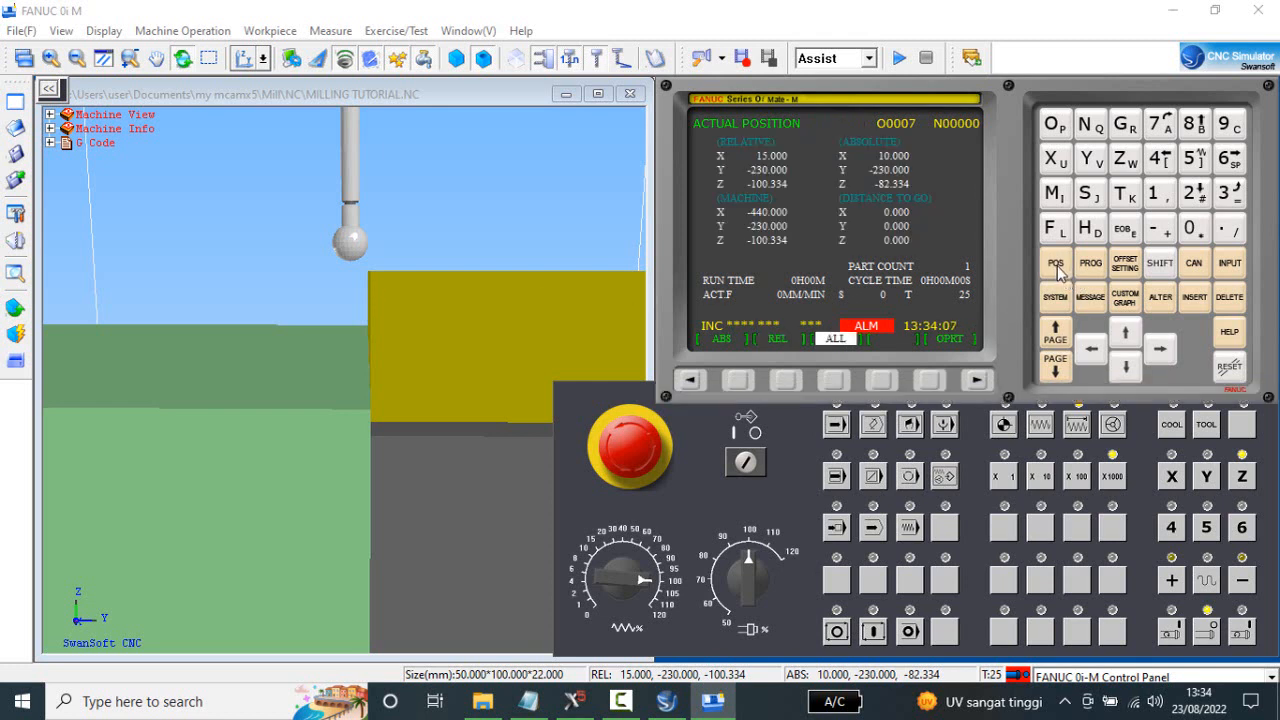
left_click(1058, 264)
left_click(1058, 264)
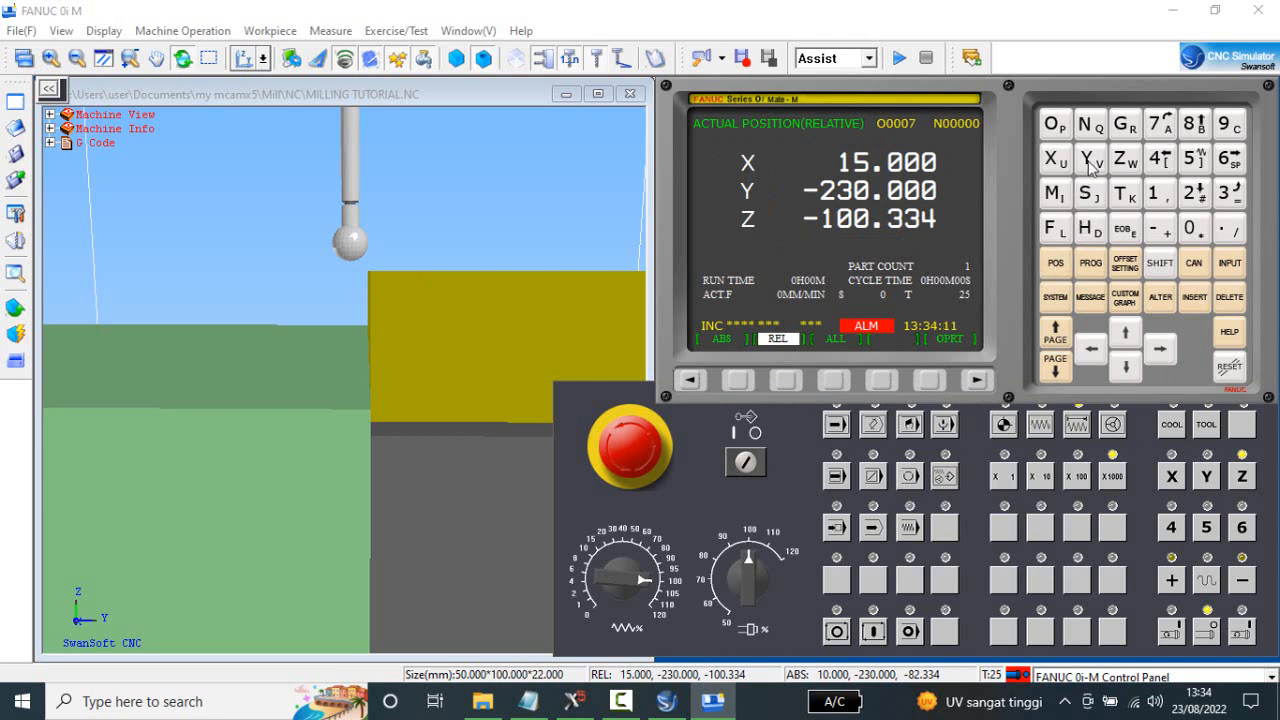
left_click(1089, 162)
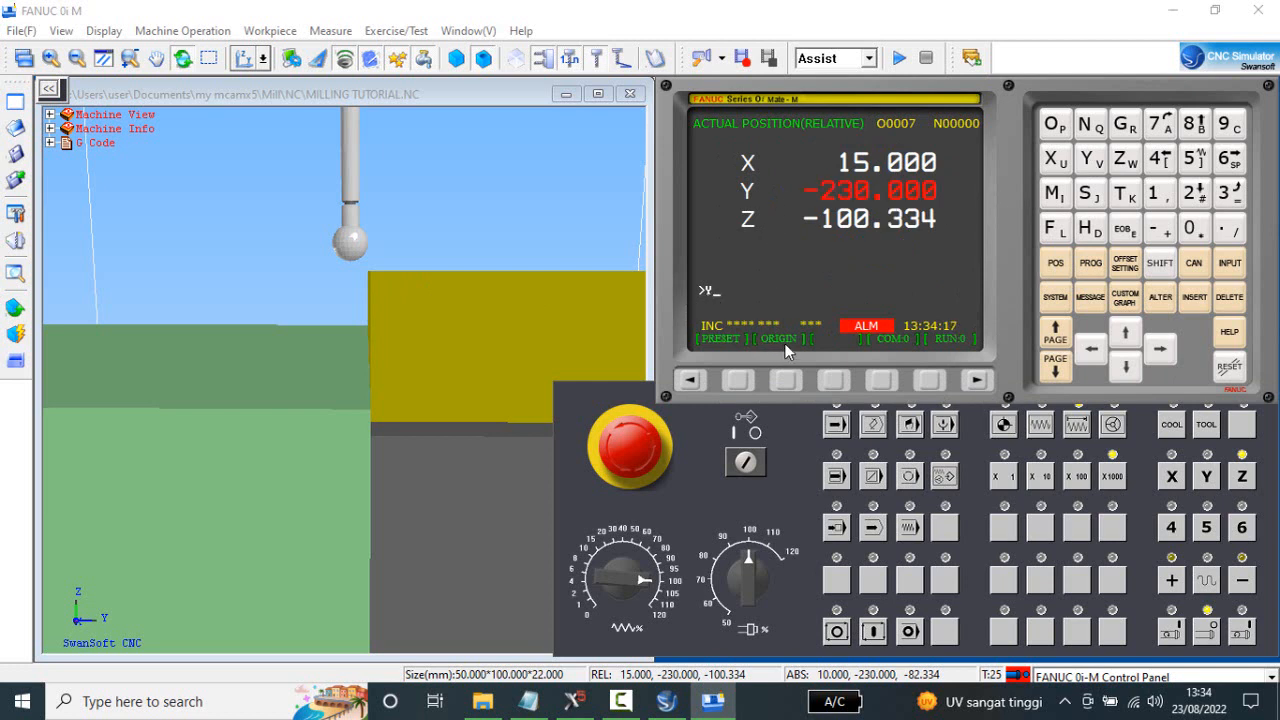
left_click(784, 381)
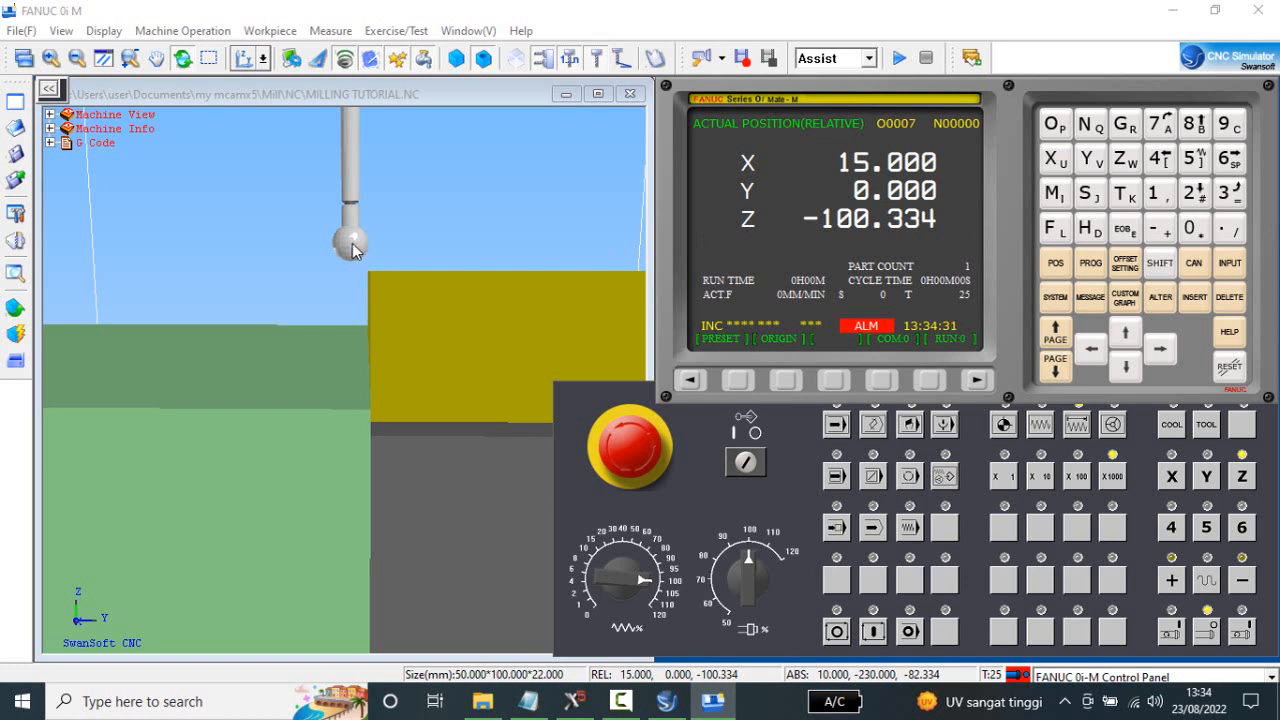
Step the Y axis positive in X1000 increments to relative Y5.000, centring the edge finder over the stock's edge.
left_click(1208, 480)
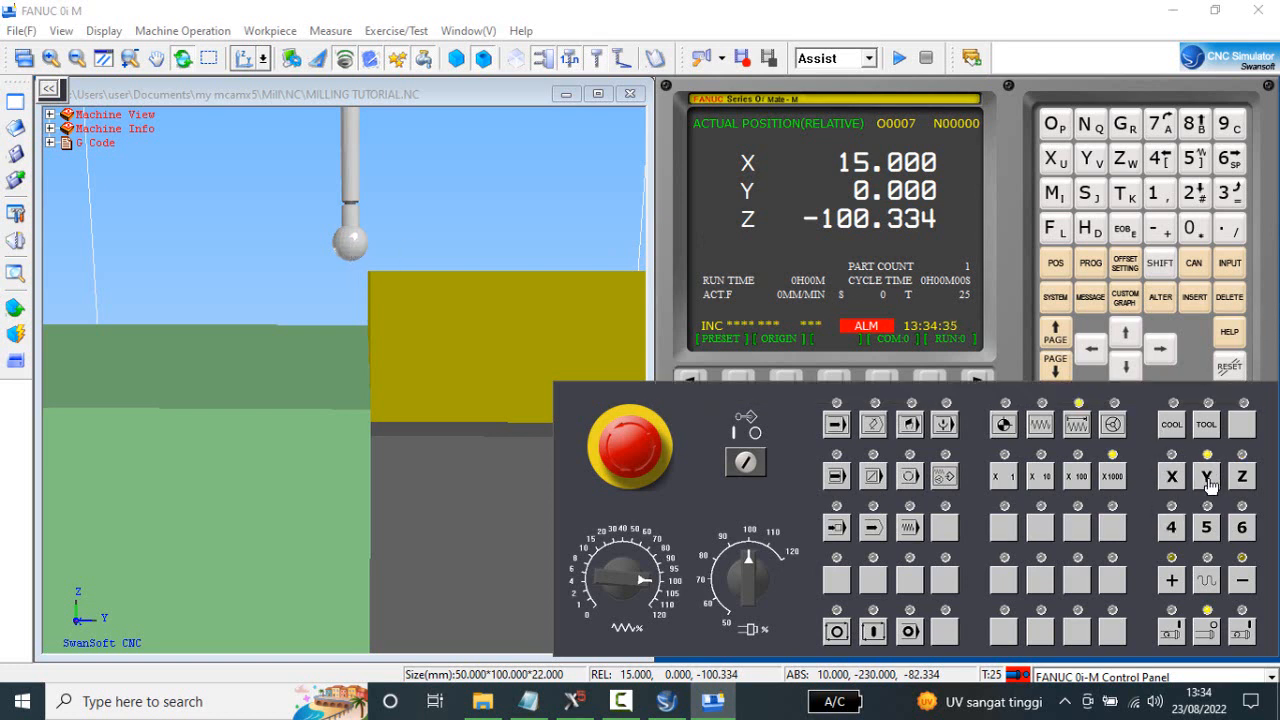
left_click(1173, 582)
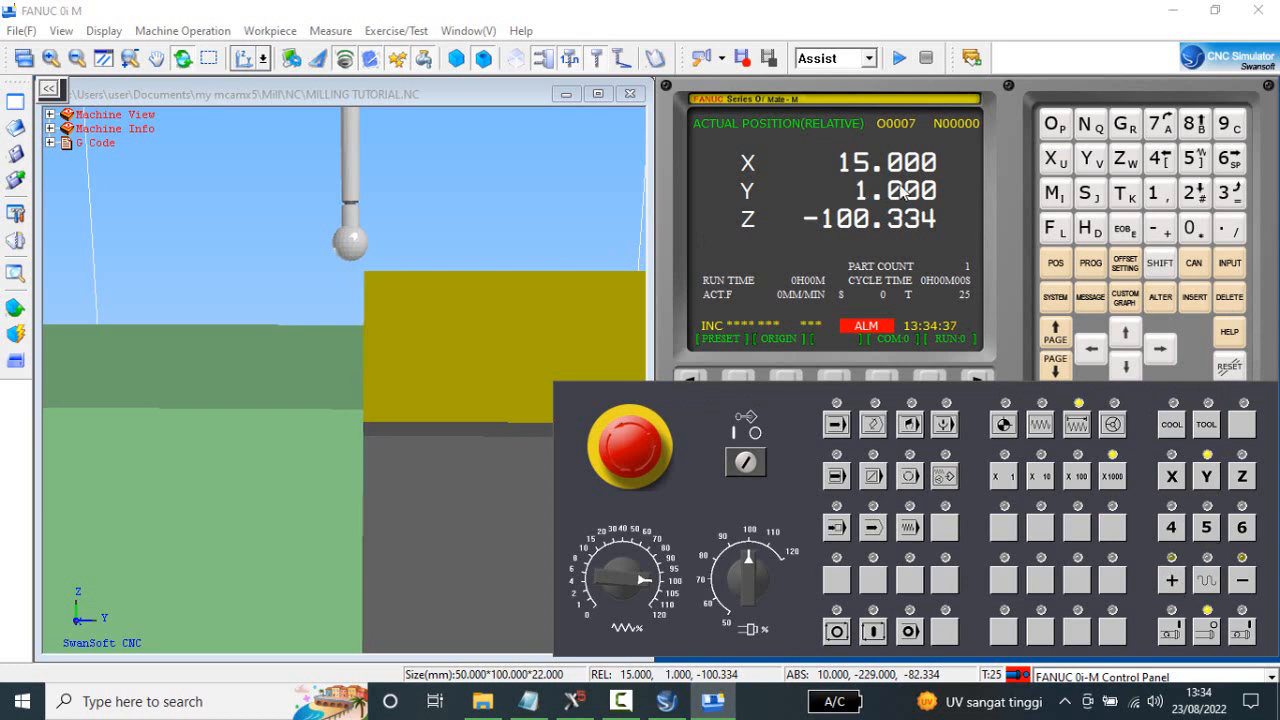
left_click(1173, 582)
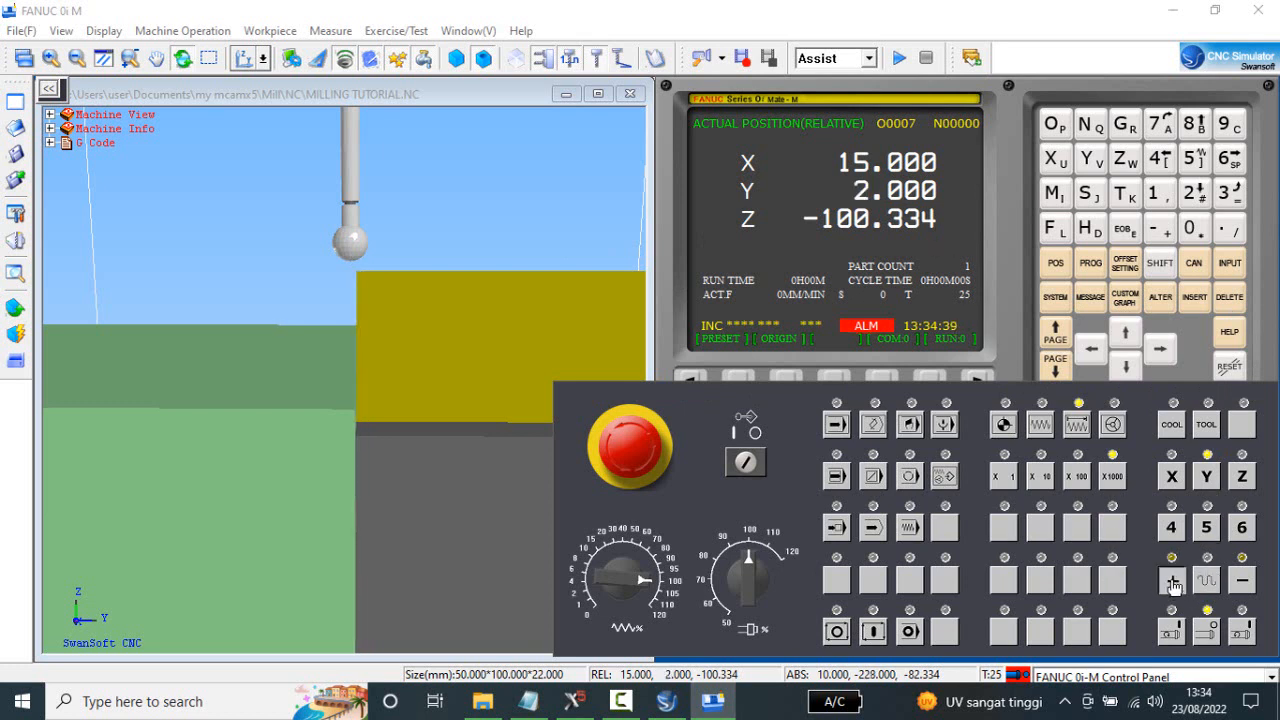
left_click(1173, 582)
left_click(1173, 582)
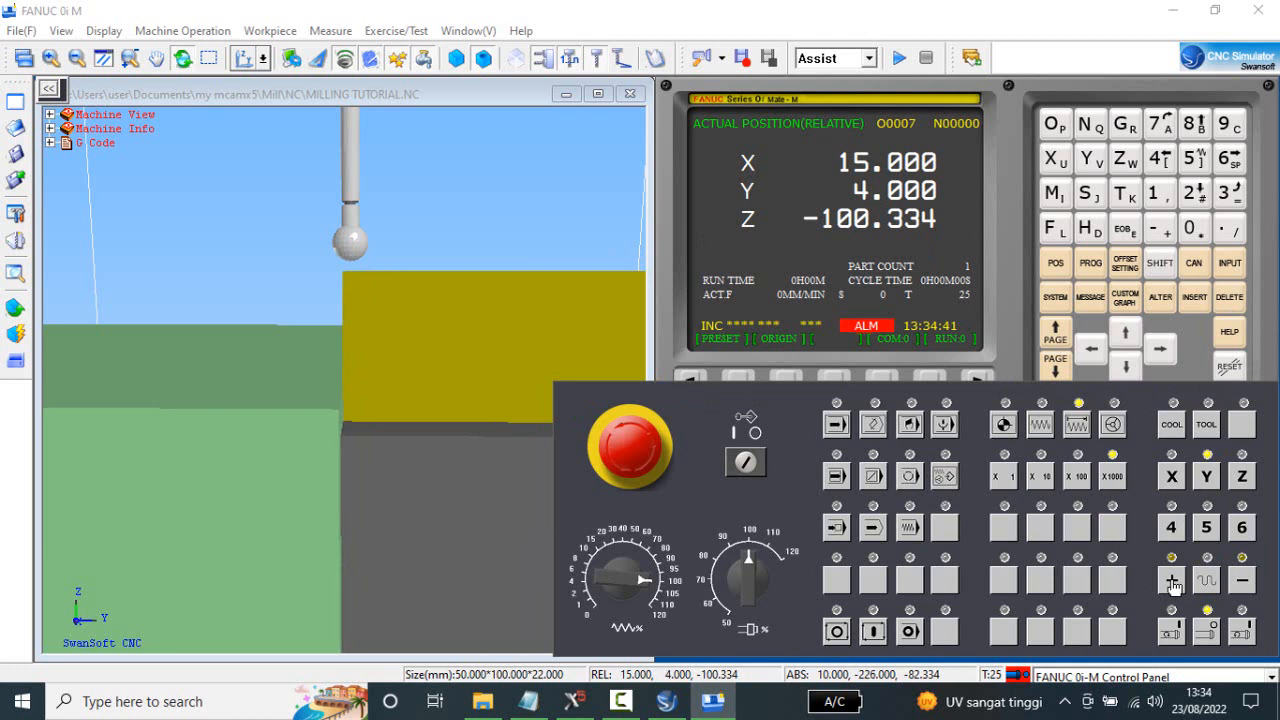
left_click(1173, 582)
Set the G54 Y work offset to -225.000 by measuring Y0 at the current position.
mouse_move(379, 357)
left_mouse_down()
mouse_move(397, 377)
mouse_move(386, 368)
left_mouse_up()
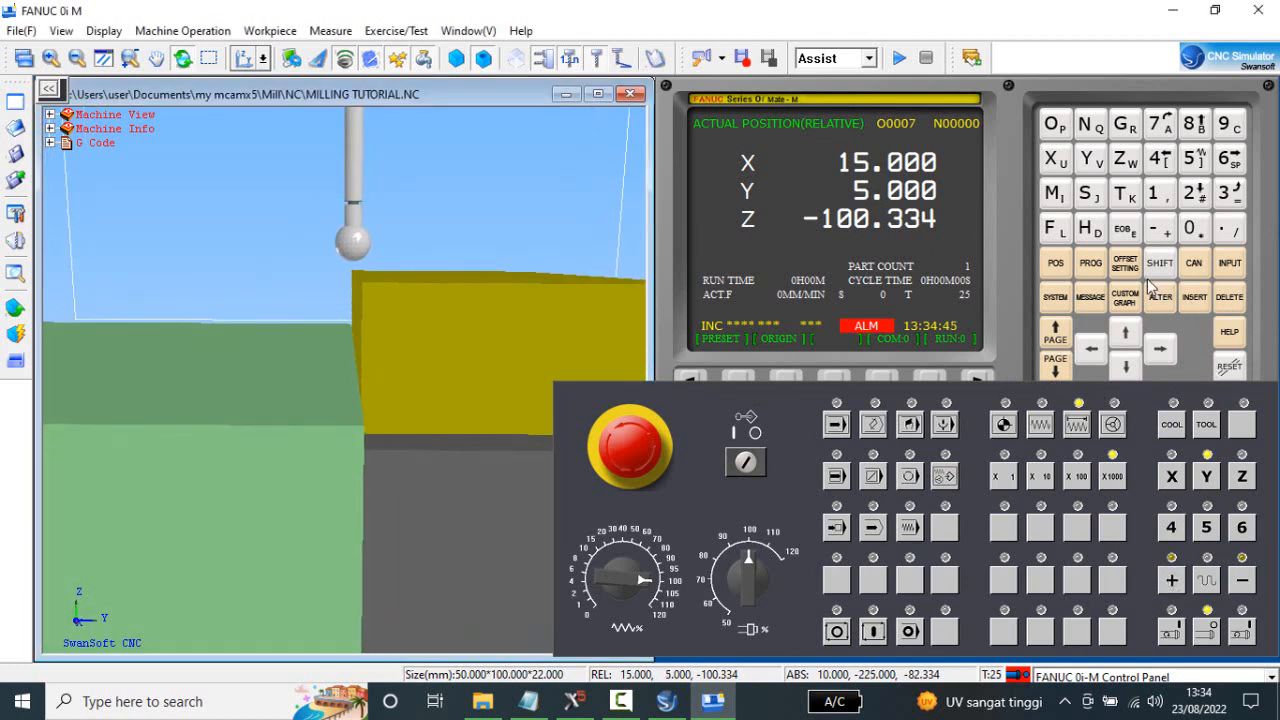
left_click(1125, 265)
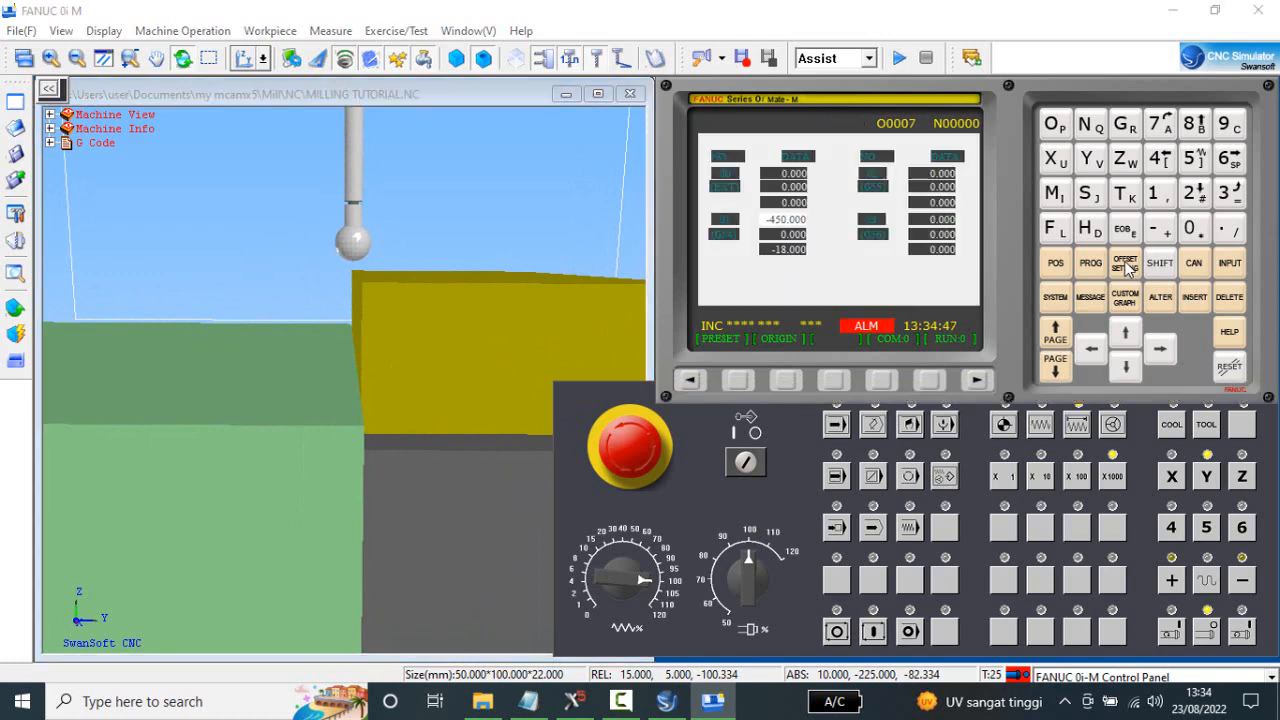
left_click(1125, 265)
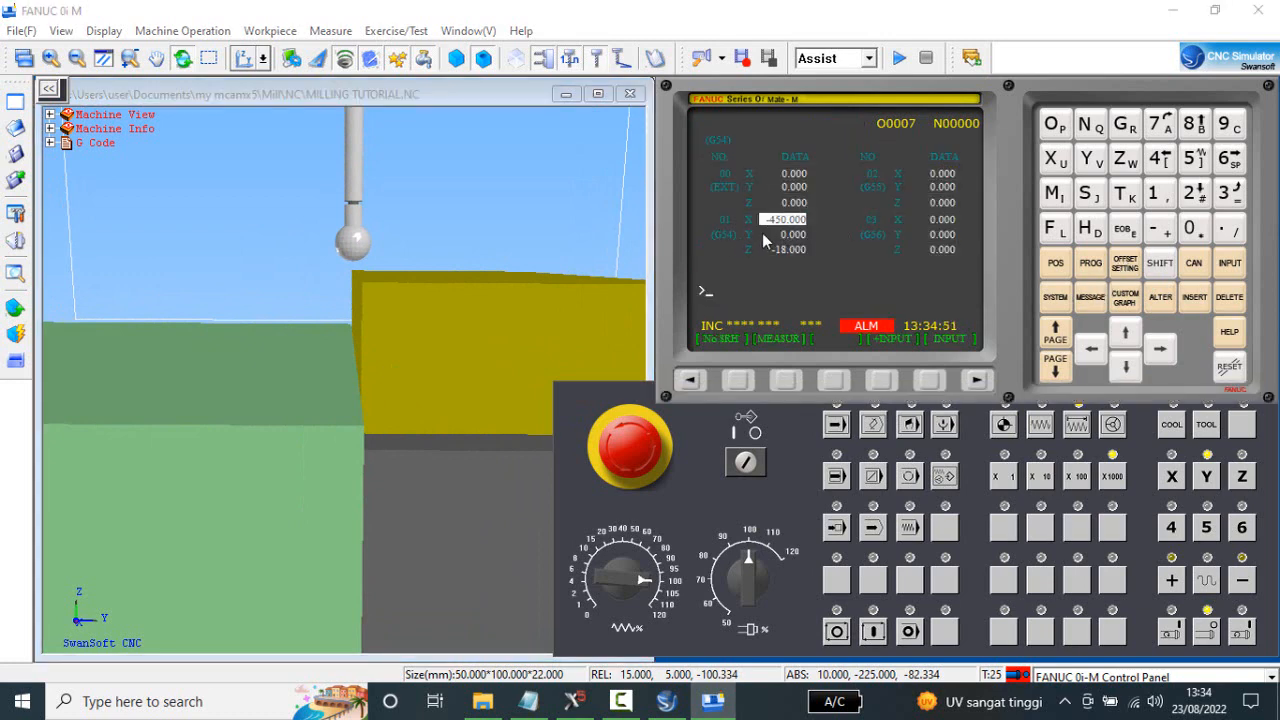
left_click(1130, 368)
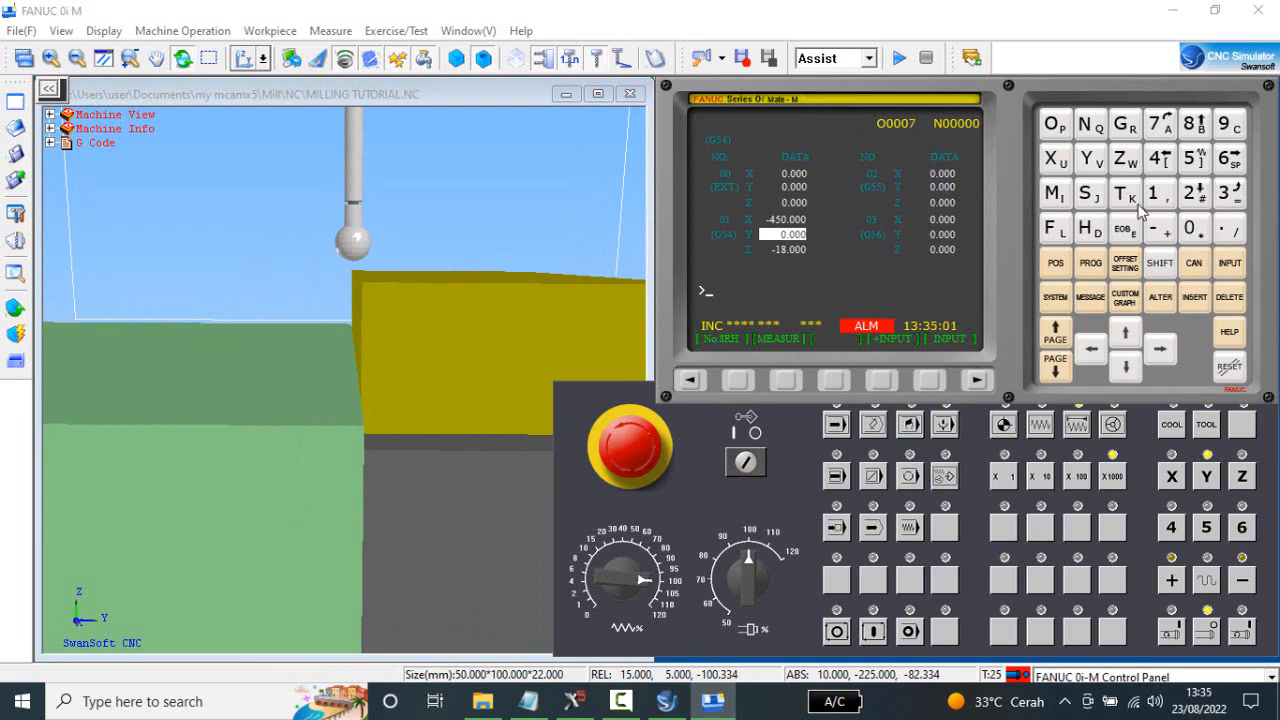
left_click(1098, 160)
left_click(1192, 232)
left_click(784, 379)
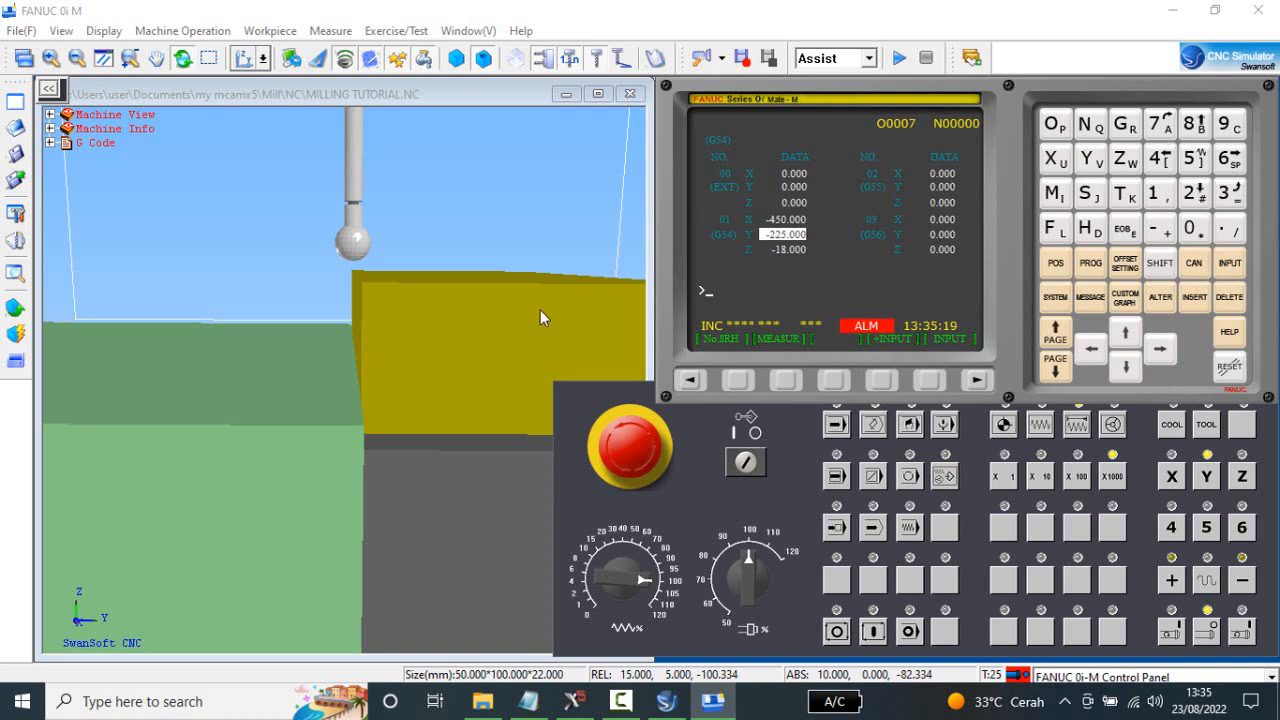
Set the G54 Z work offset to 0.
mouse_move(439, 308)
left_mouse_down()
mouse_move(443, 337)
mouse_move(457, 329)
mouse_move(442, 320)
left_mouse_up()
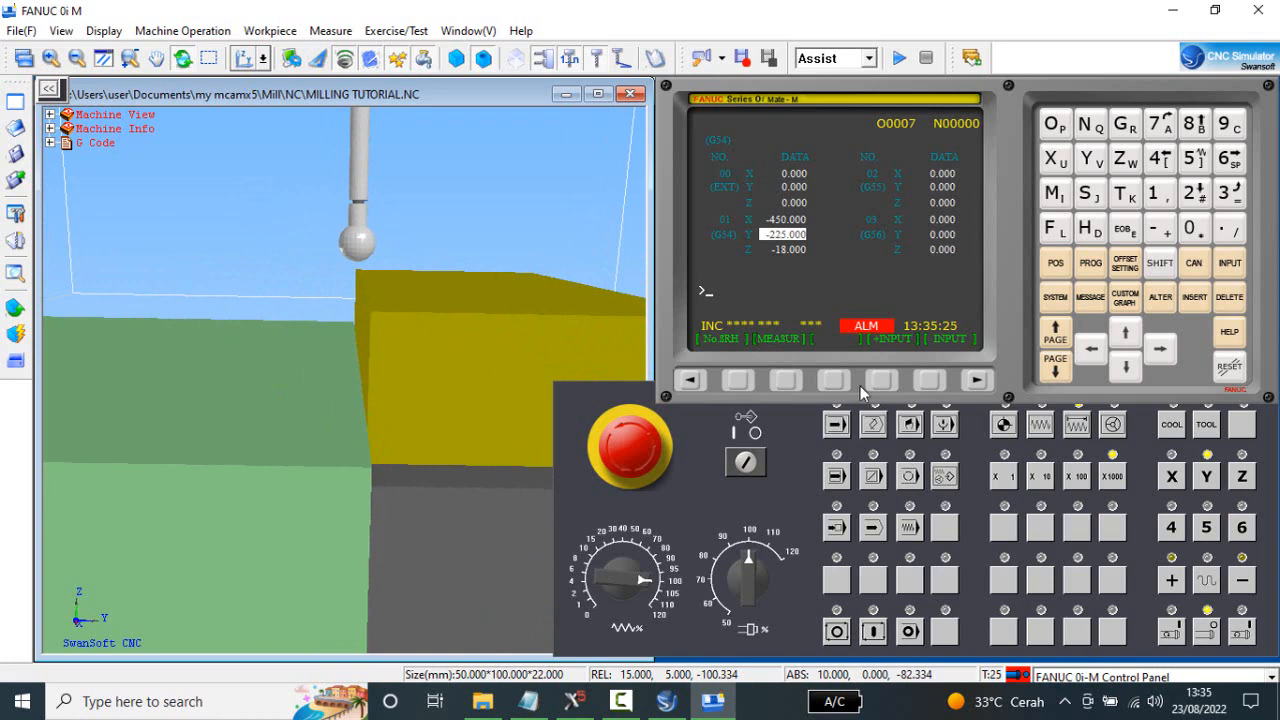
left_click(1126, 368)
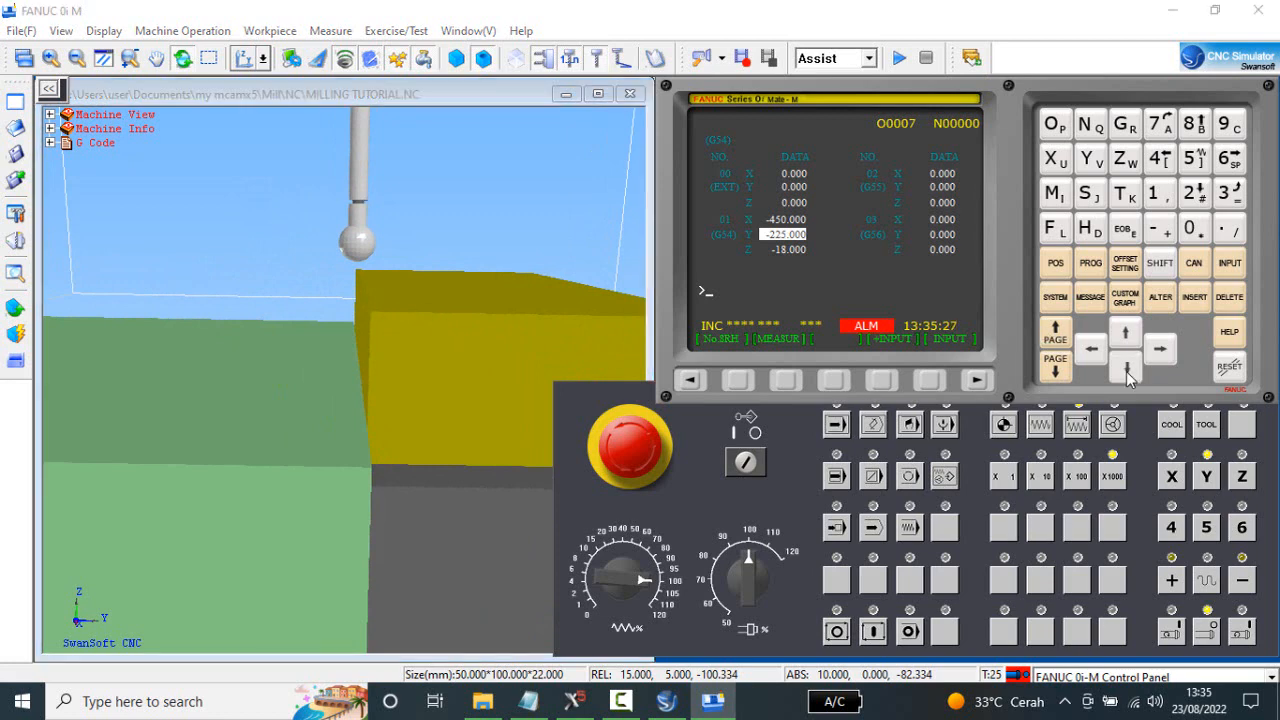
left_click(1127, 370)
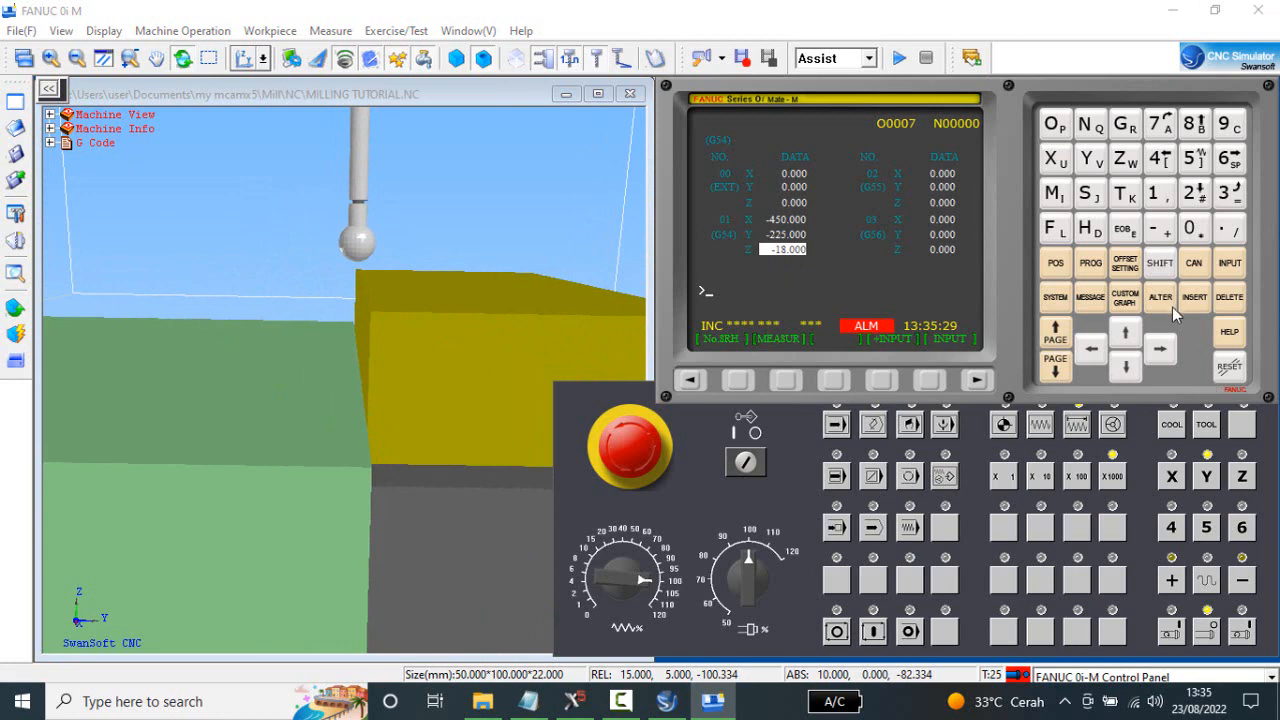
left_click(1199, 233)
left_click(1233, 265)
Show the relative position display and switch the machine view to the front of the stock and vise.
left_click_drag(470, 323, 459, 290)
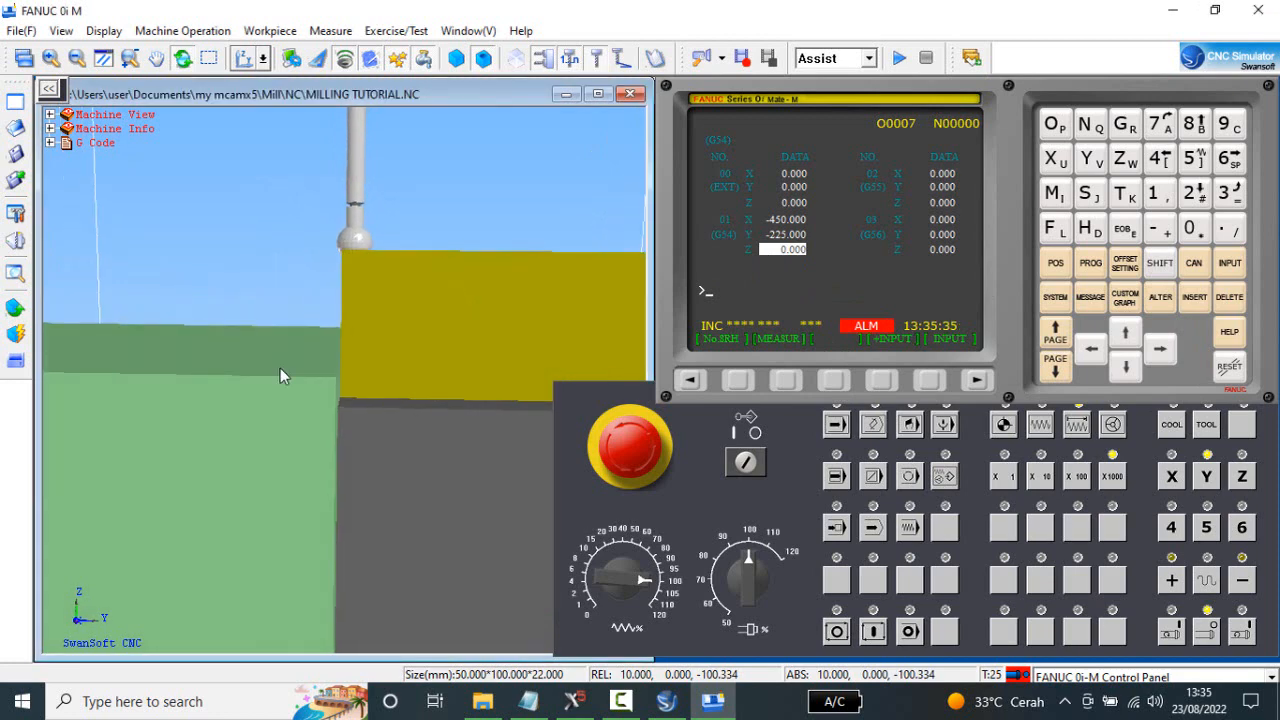
left_click_drag(280, 368, 297, 417)
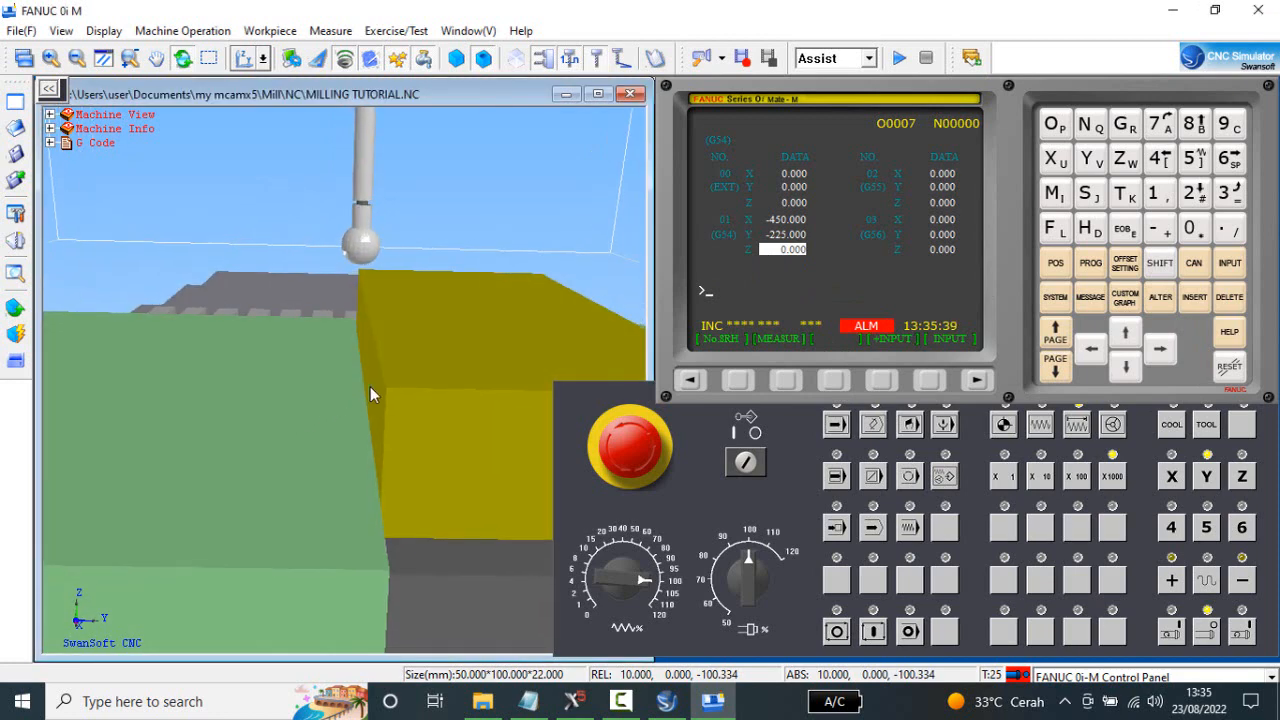
left_click(1057, 263)
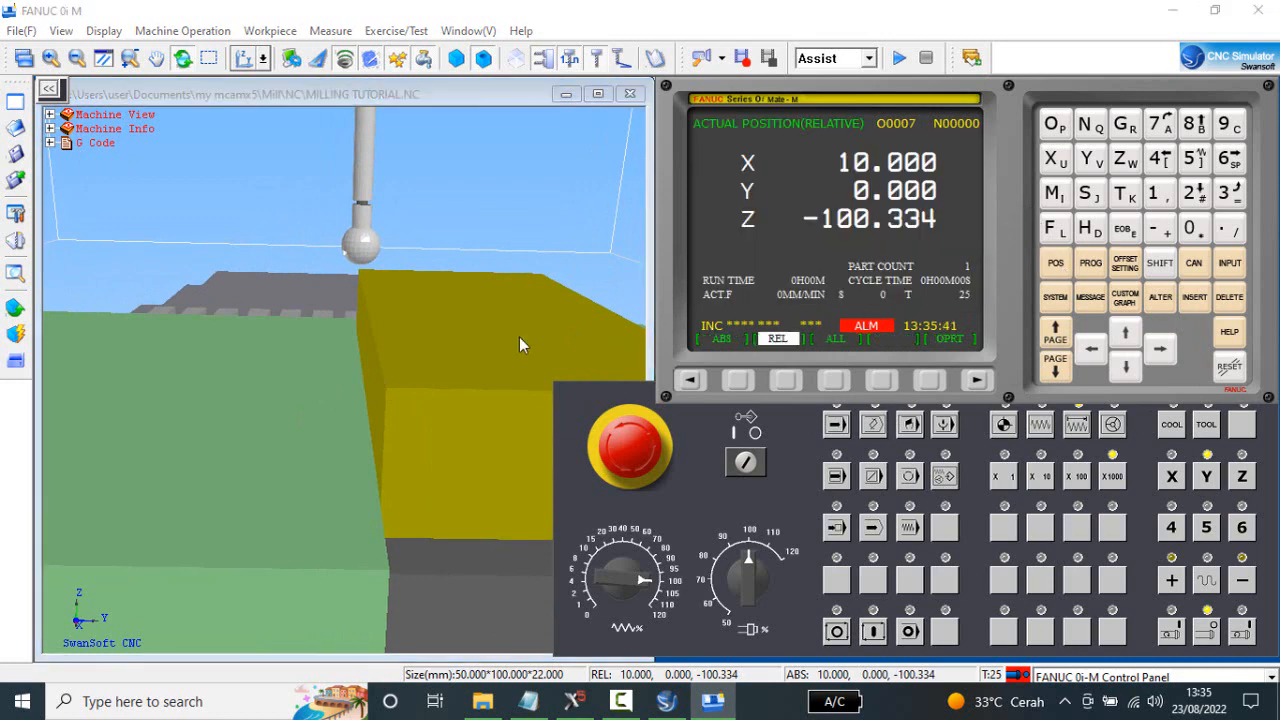
left_click_drag(385, 314, 305, 252)
scroll(305, 250, "down", 5)
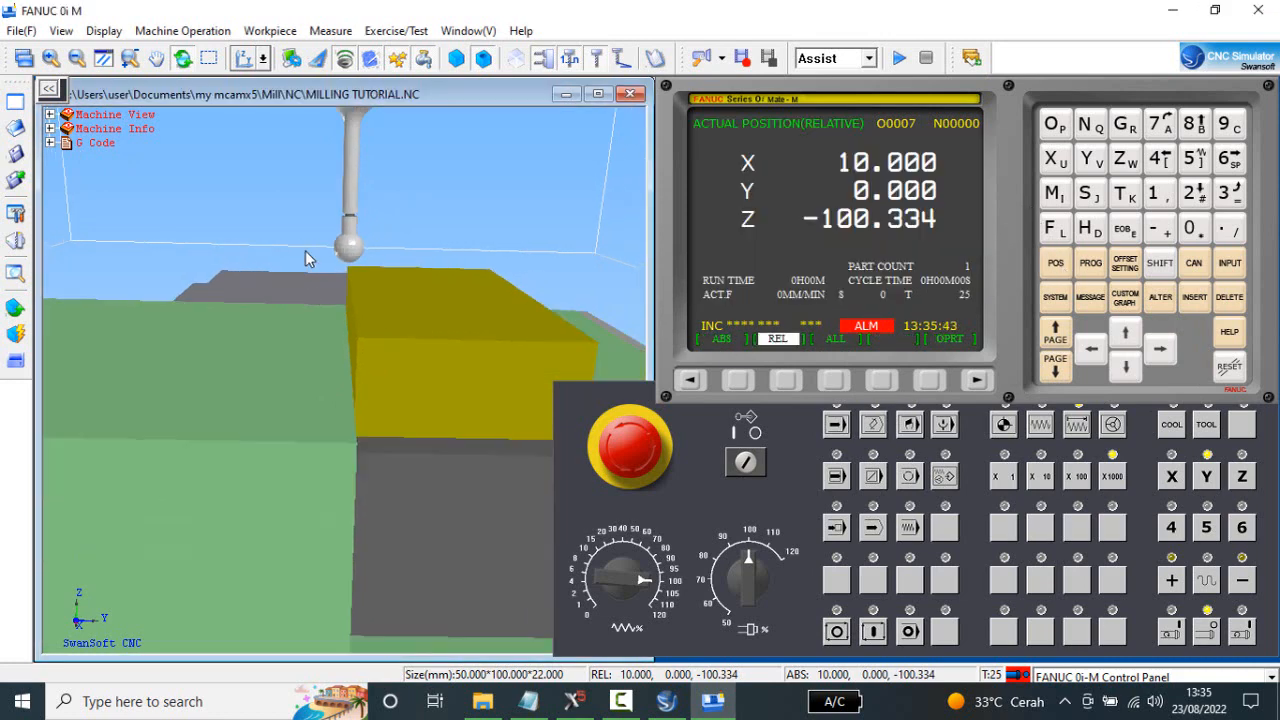
left_click(263, 59)
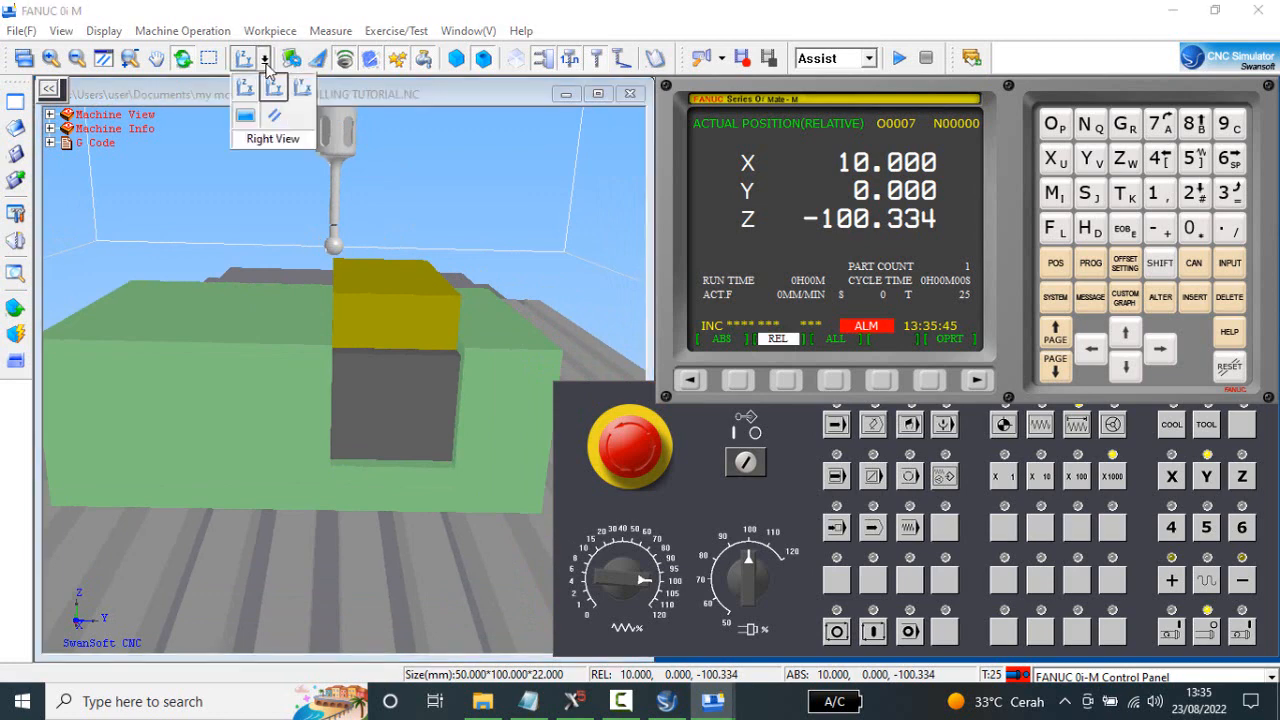
left_click(269, 97)
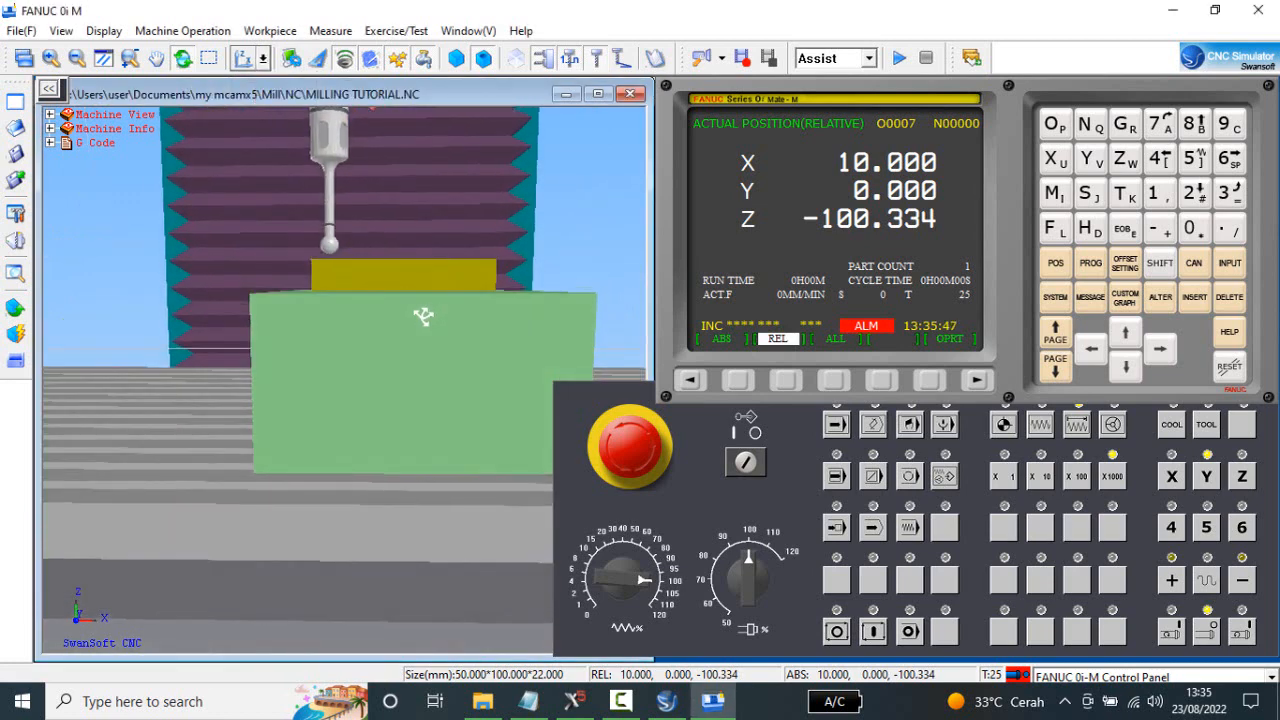
left_click_drag(420, 314, 409, 400)
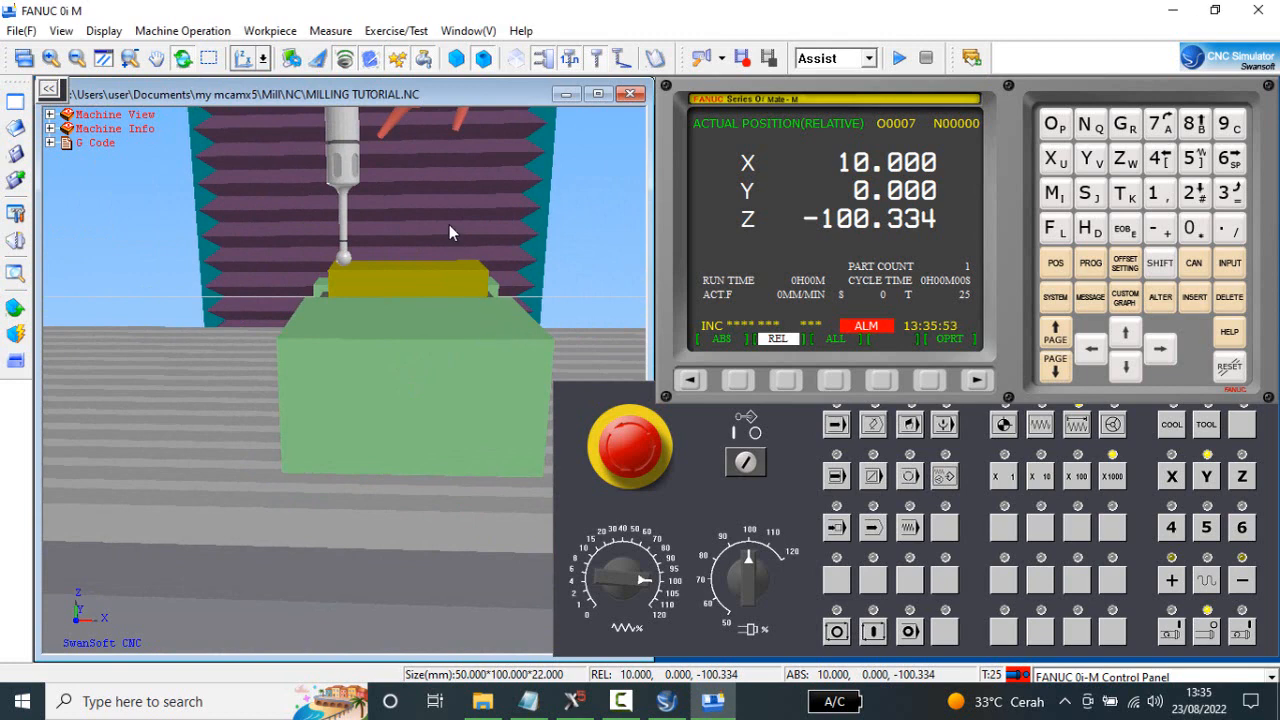
Unload the edge-finder from the spindle and inspect the empty spindle above the table and stock.
left_click(210, 36)
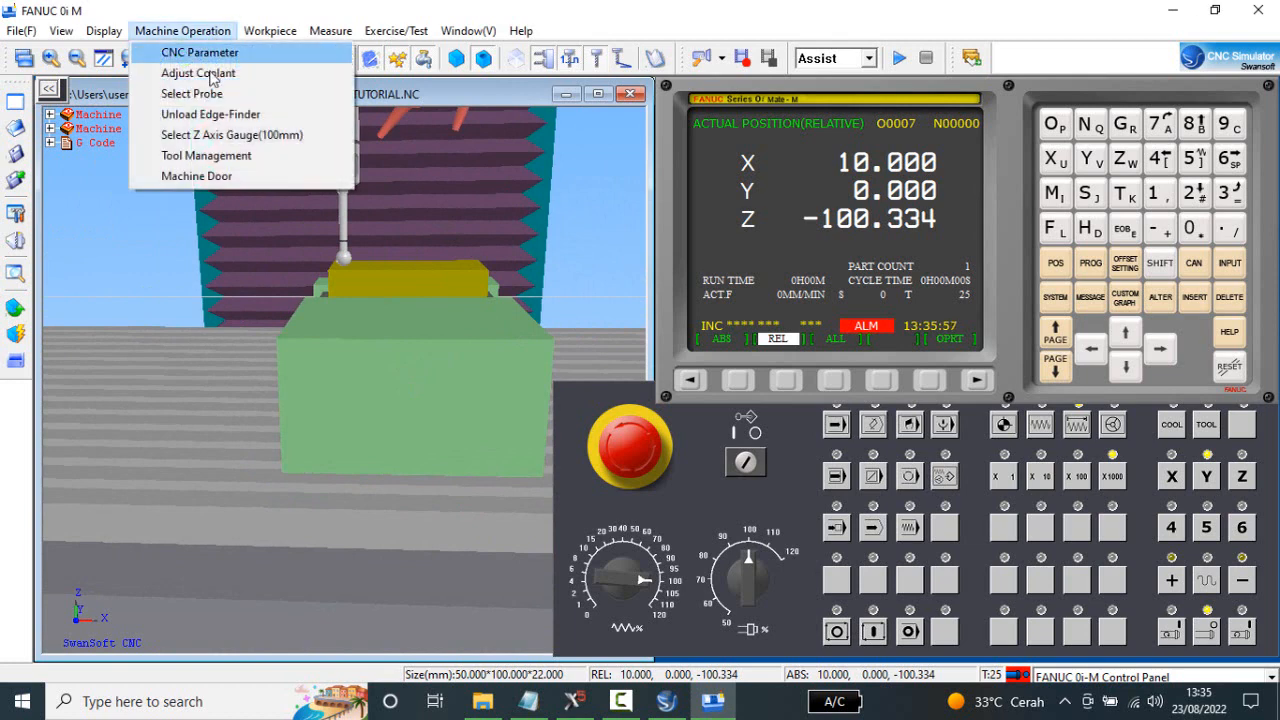
left_click(210, 115)
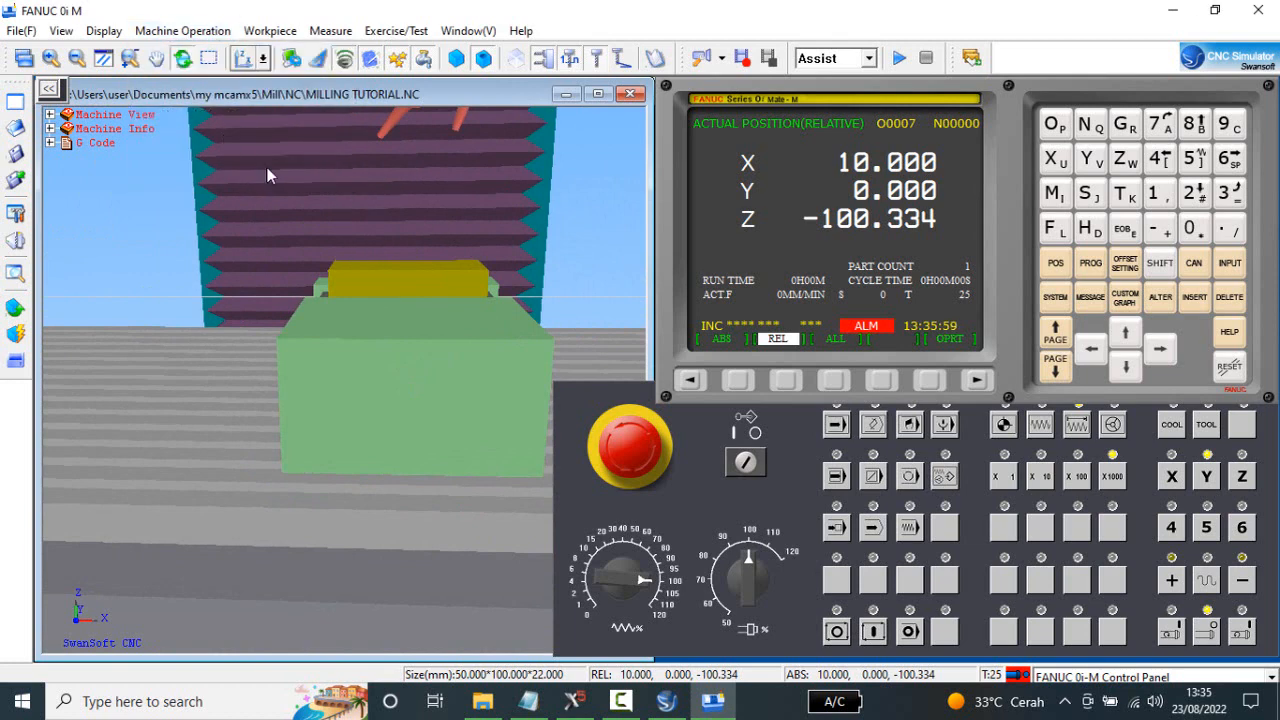
scroll(443, 331, "down", 3)
scroll(420, 335, "down", 3)
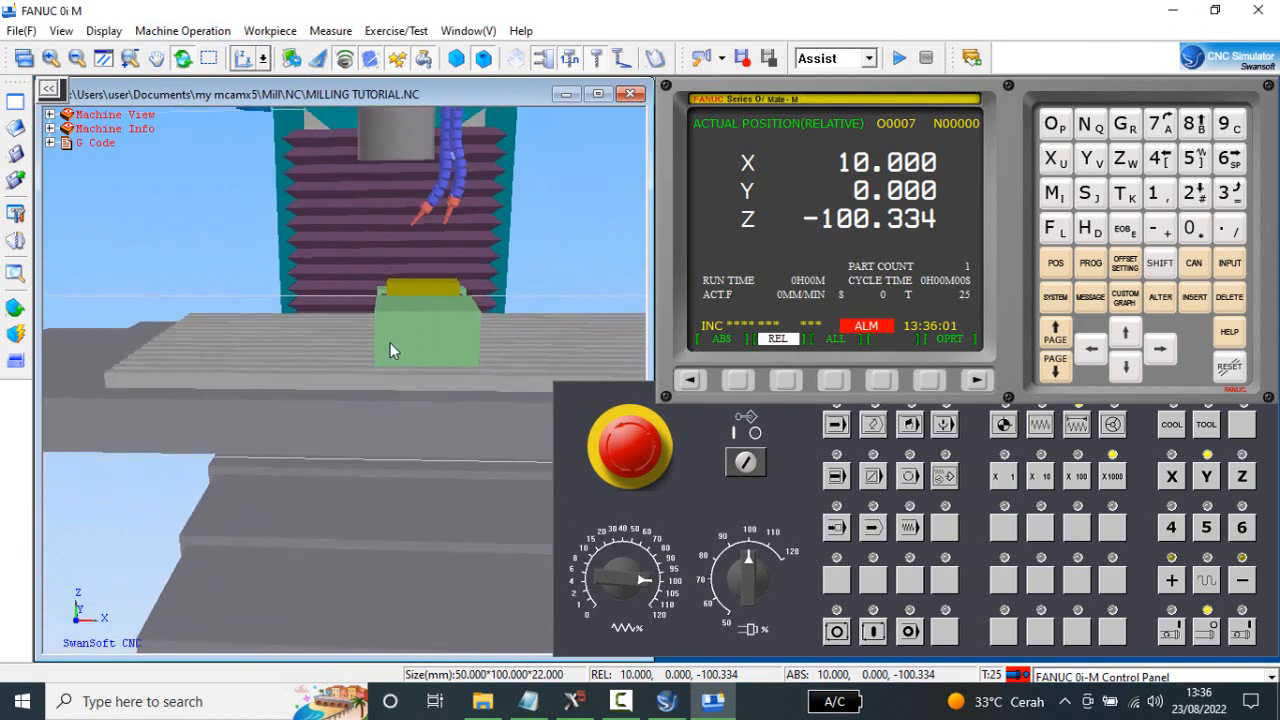
scroll(447, 306, "down", 1)
middle_click_drag(438, 301, 425, 300)
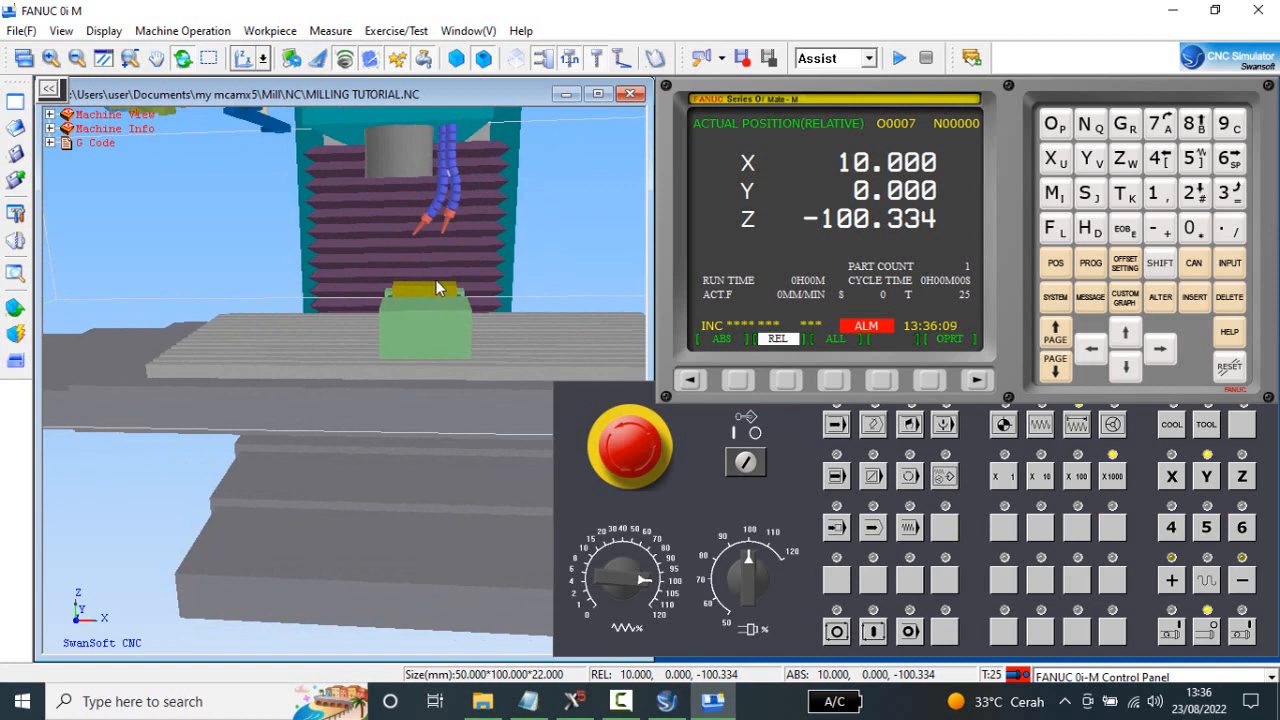
middle_click_drag(436, 280, 499, 305)
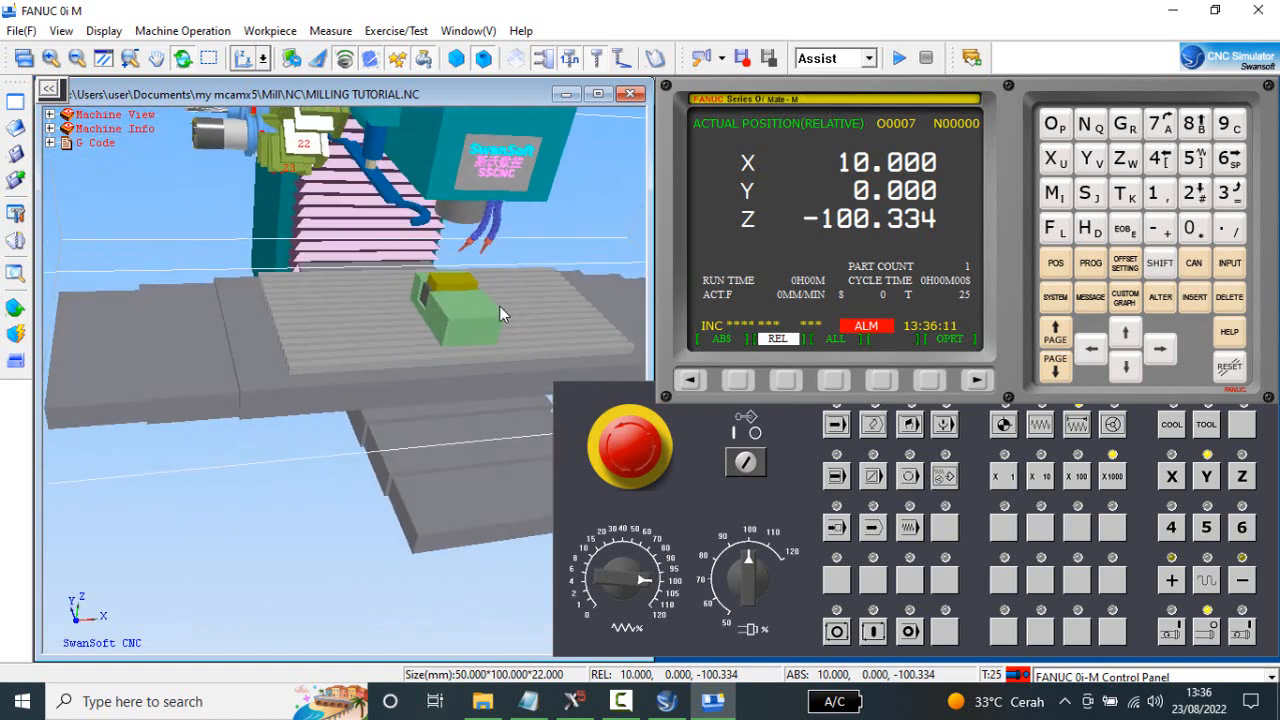
scroll(499, 305, "down", 6)
scroll(348, 213, "down", 1)
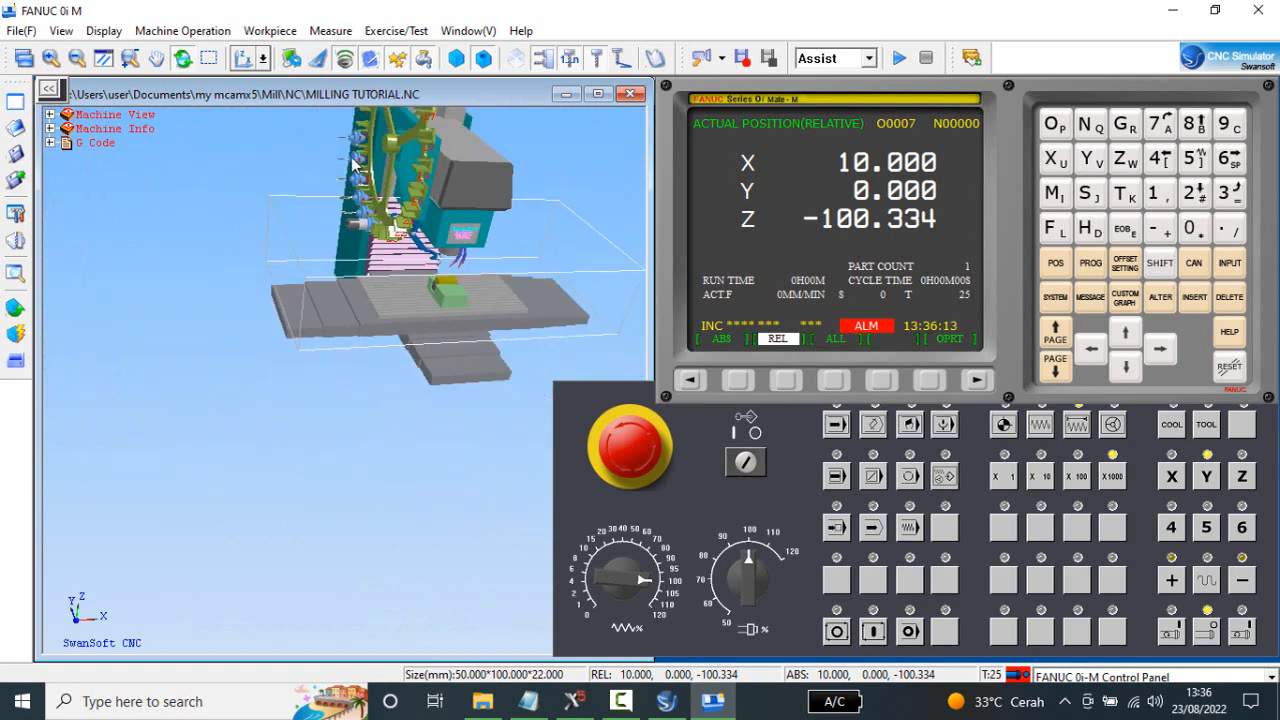
middle_click_drag(435, 224, 403, 272)
scroll(403, 272, "up", 3)
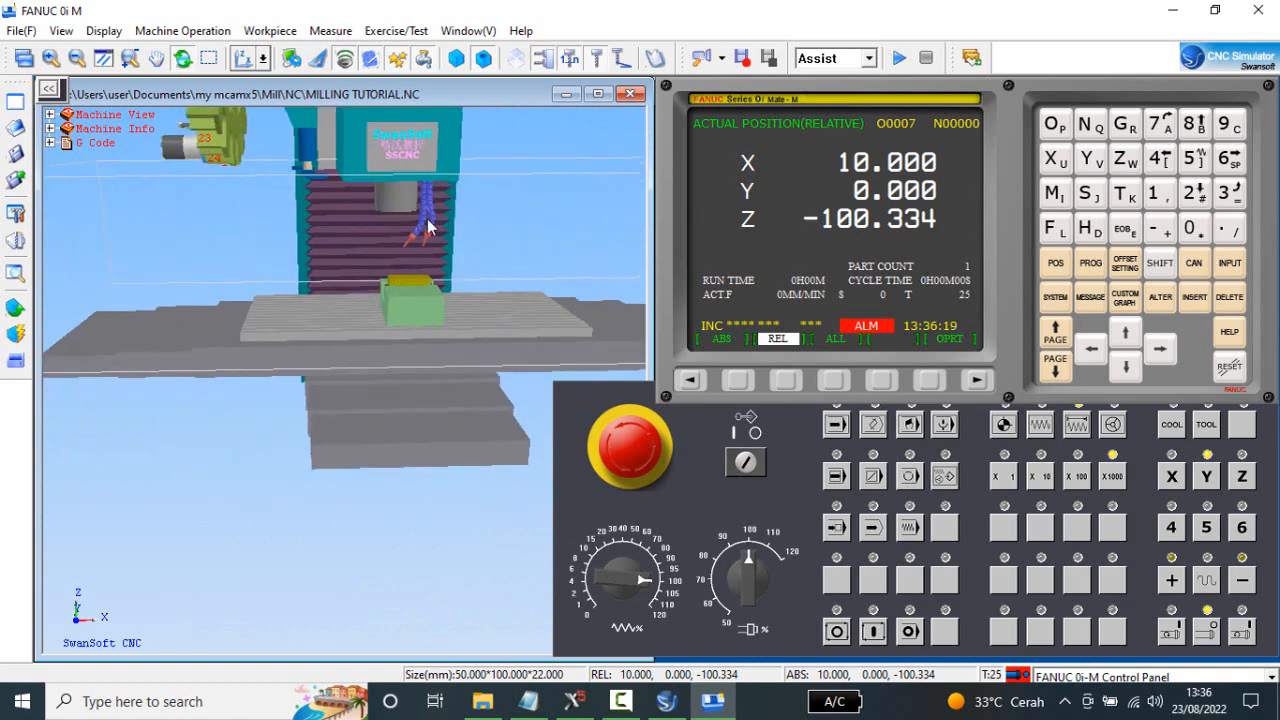
Place the 100 mm Z axis gauge on the stock and hide the coolant hoses around it.
left_click(183, 31)
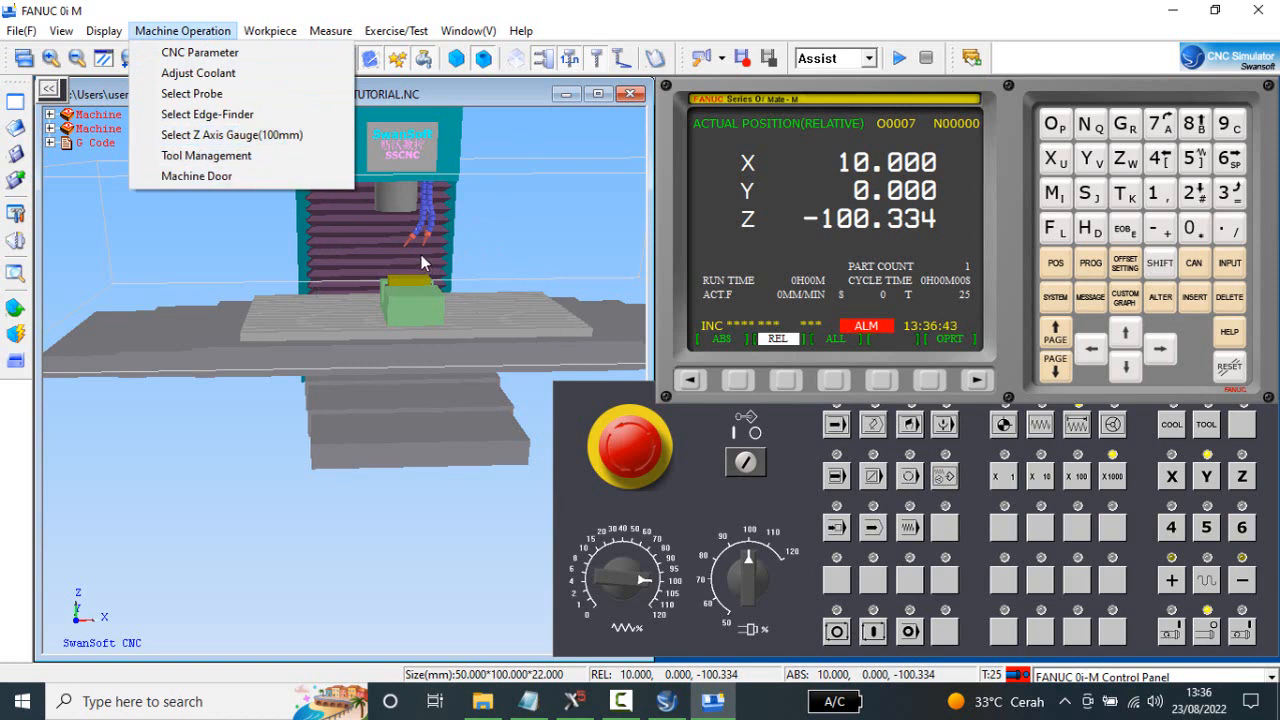
left_click(238, 141)
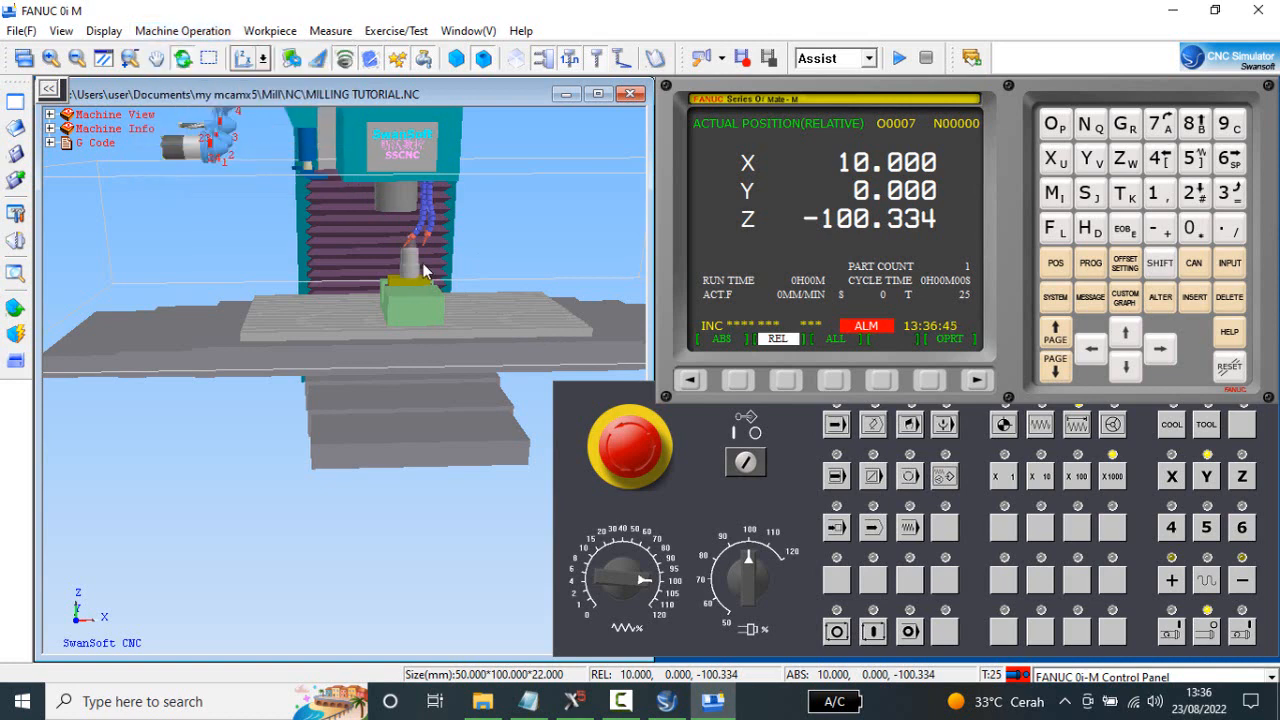
scroll(430, 262, "up", 4)
scroll(434, 242, "up", 2)
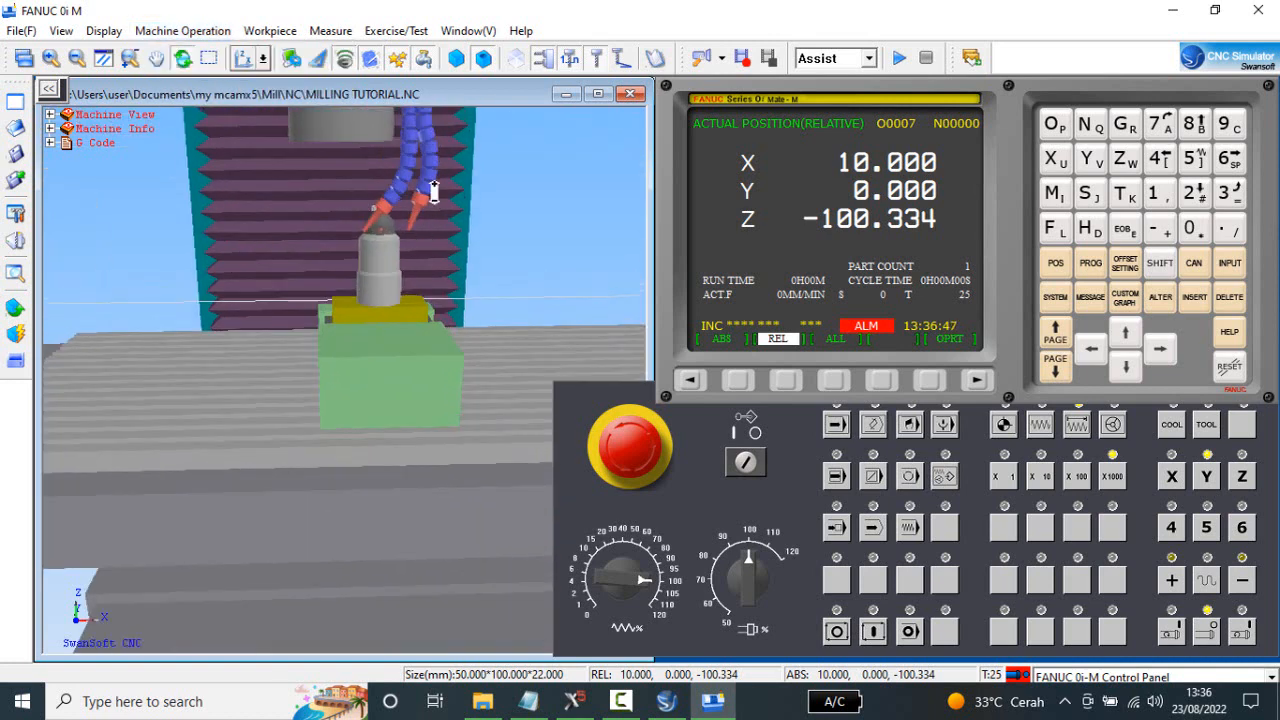
scroll(410, 206, "up", 2)
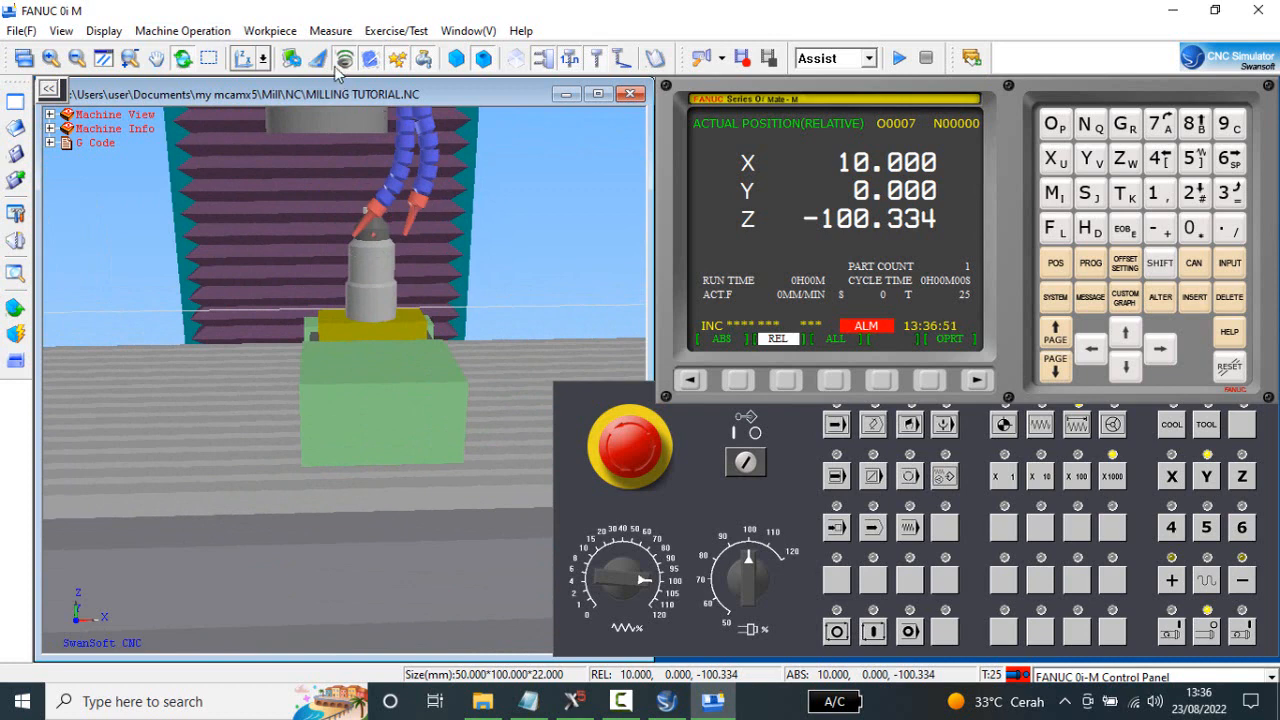
left_click(428, 62)
scroll(377, 276, "up", 3)
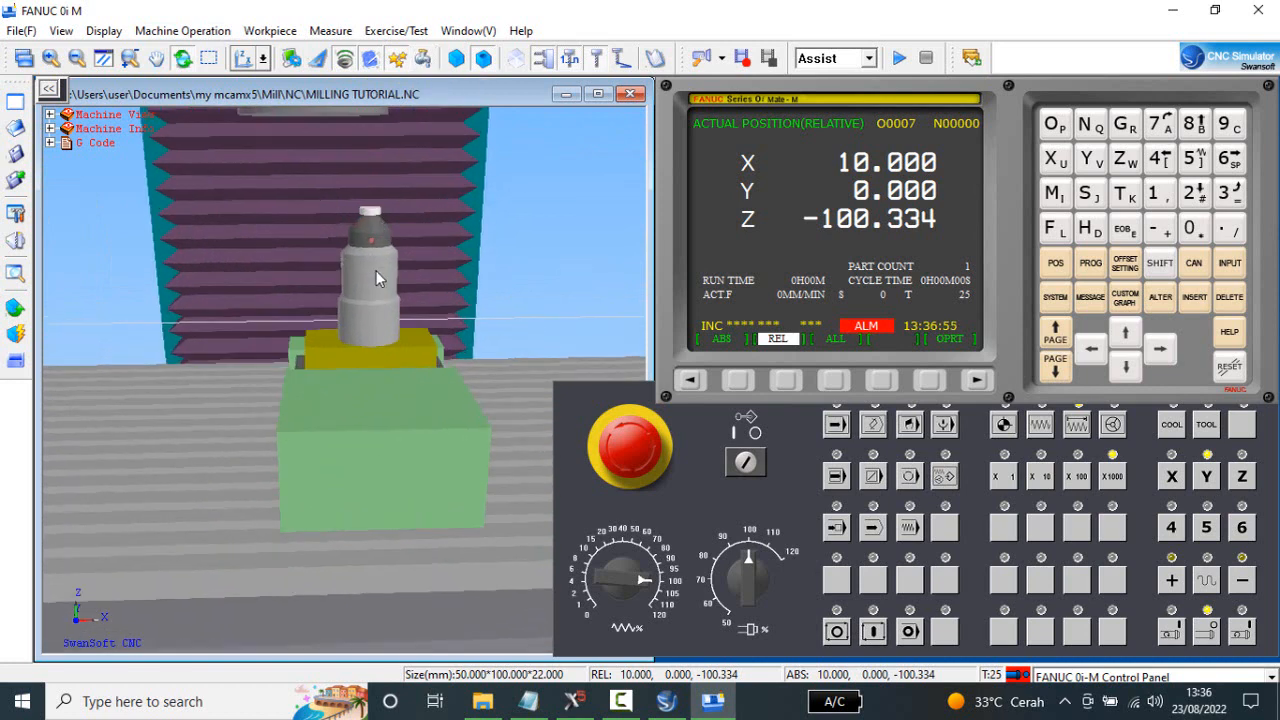
Return the Z axis to its reference point in reference-return mode, clearing the spindle above the gauge.
scroll(376, 290, "down", 4)
scroll(376, 292, "down", 2)
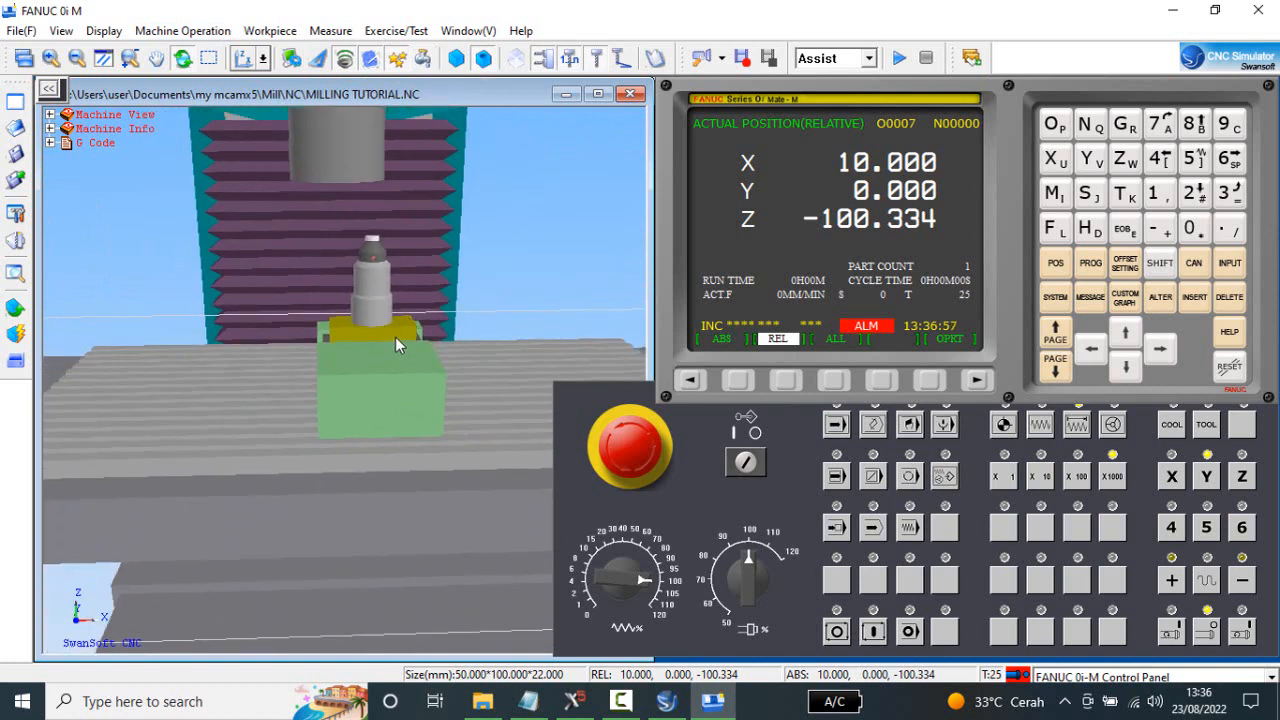
scroll(395, 336, "down", 4)
middle_click_drag(392, 317, 383, 273)
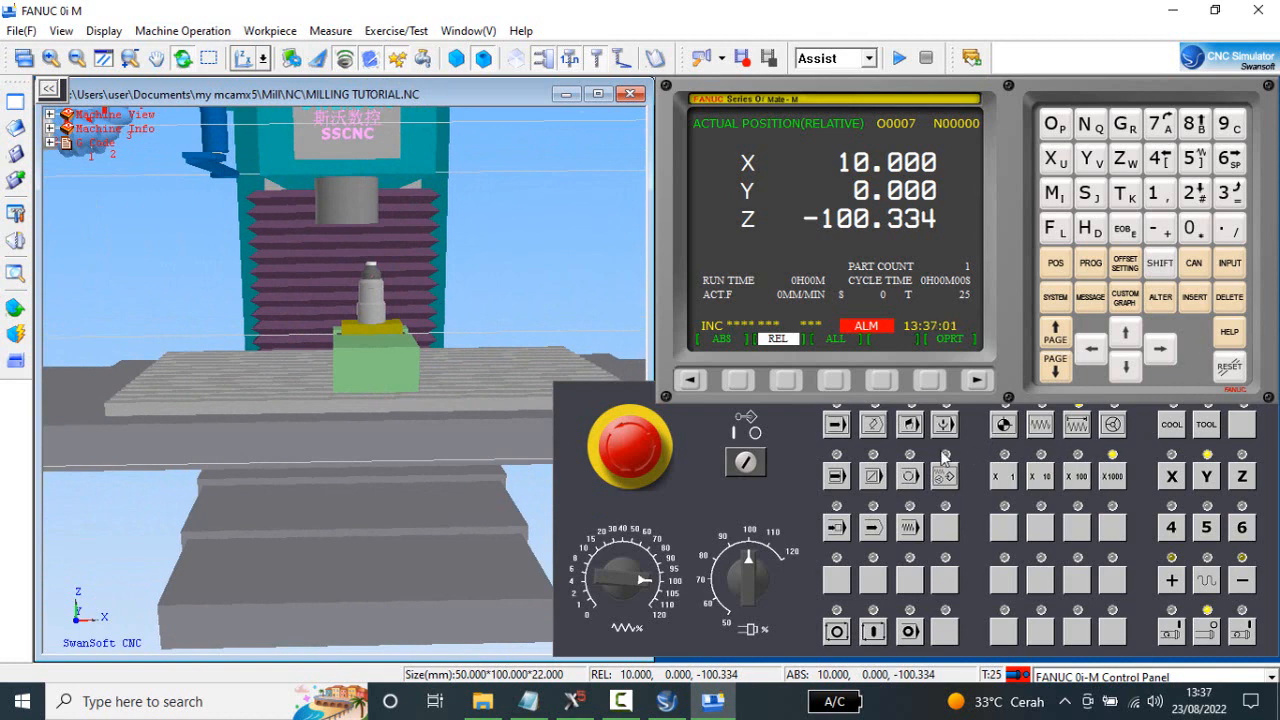
mouse_move(707, 419)
left_mouse_down()
mouse_move(706, 452)
mouse_move(699, 433)
left_mouse_up()
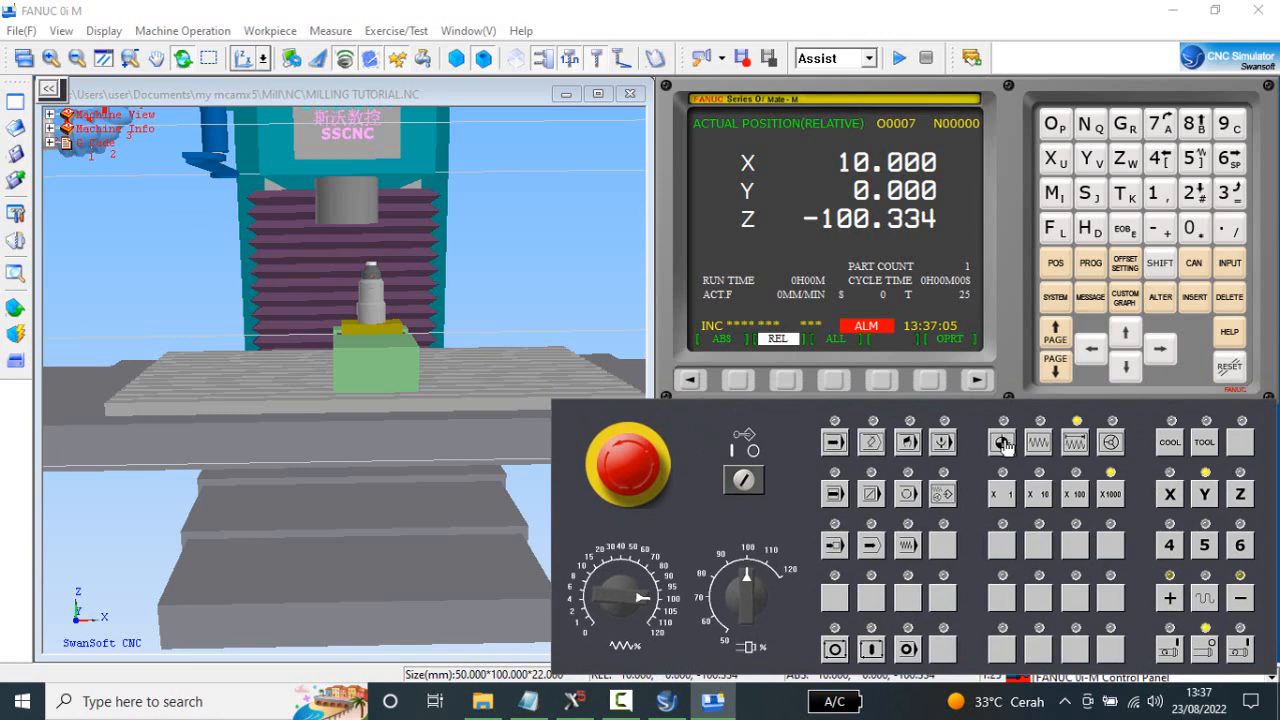
left_click(1002, 443)
left_click(1240, 494)
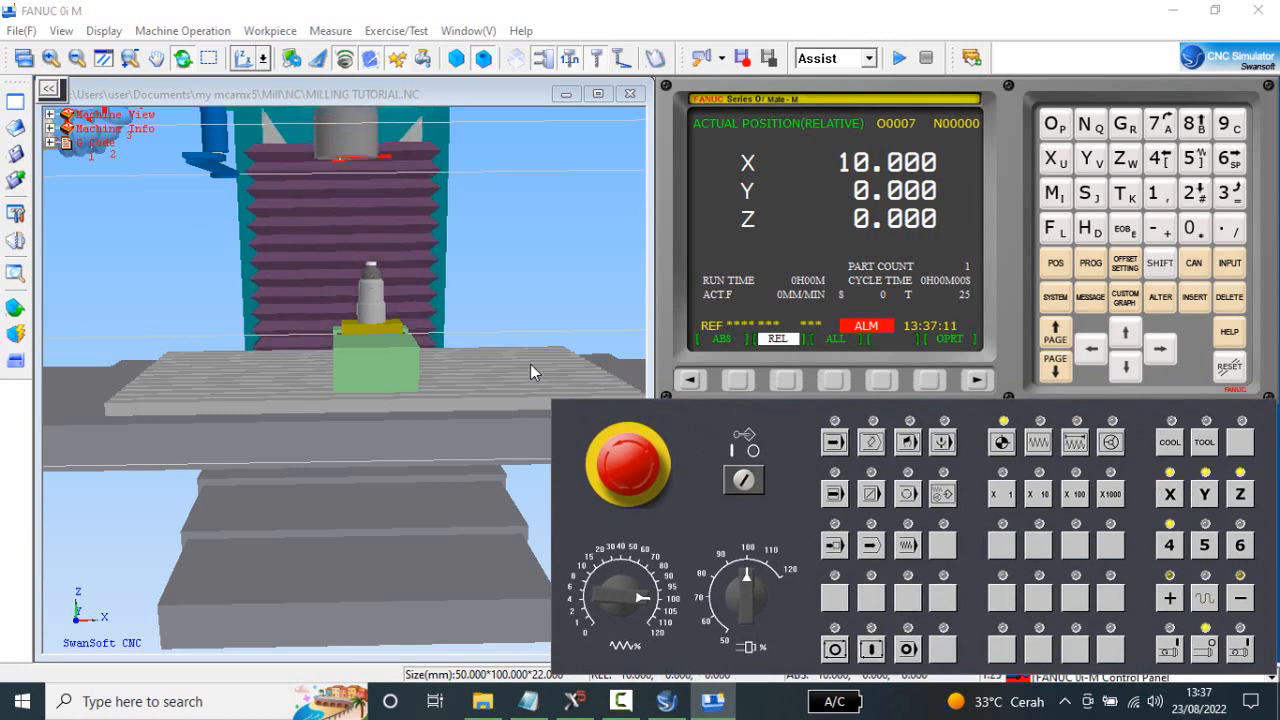
Load tool 1 into the spindle by entering and running M6 T1 in the MDI program.
left_click_drag(530, 366, 514, 376)
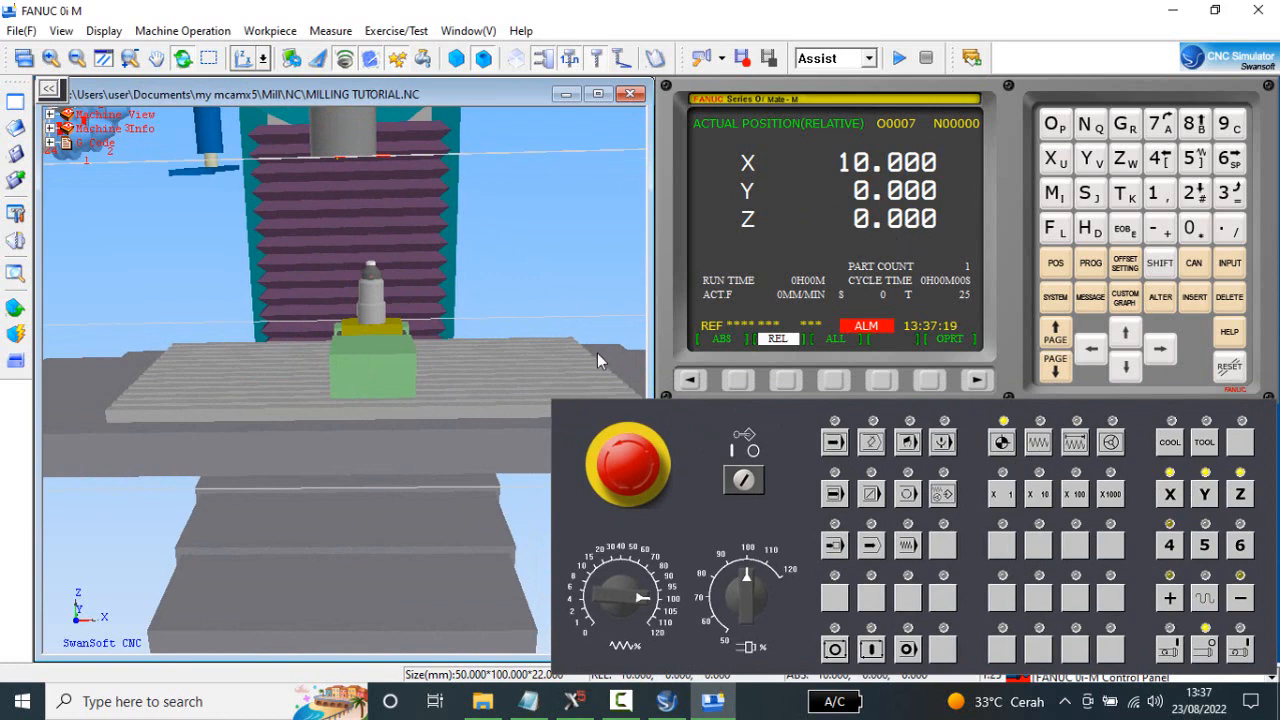
left_click_drag(450, 273, 482, 268)
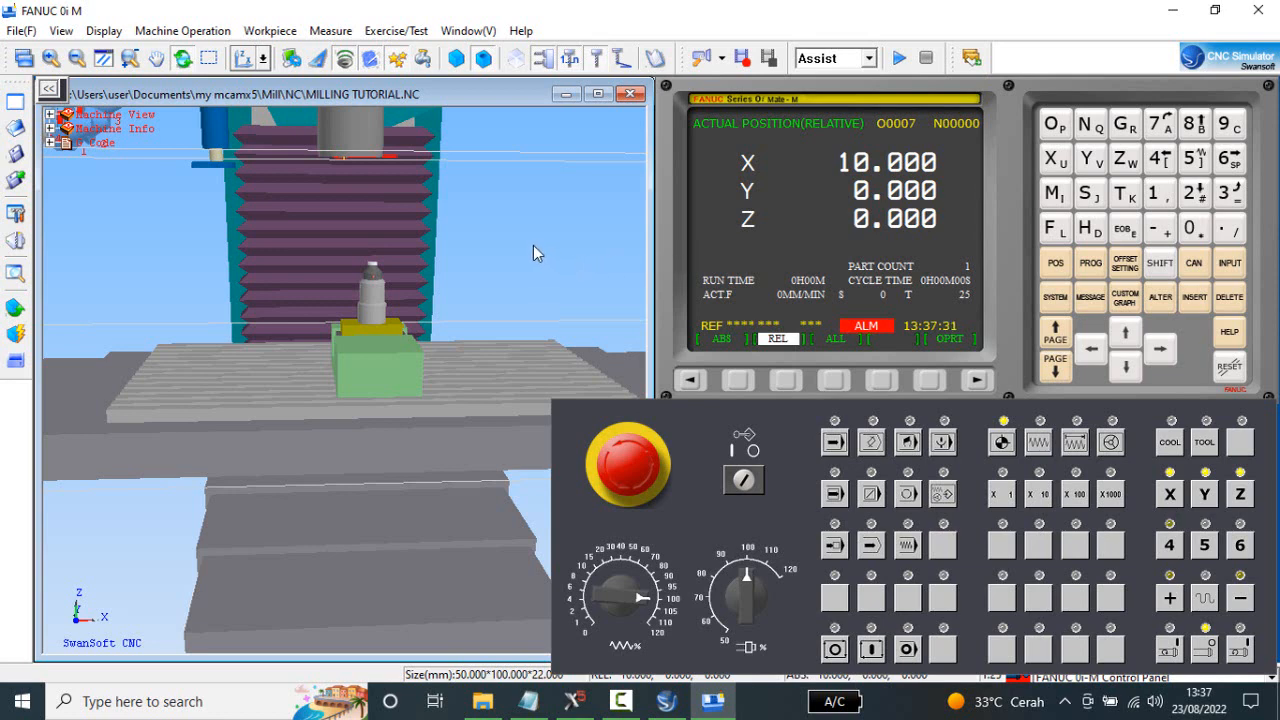
left_click(1090, 263)
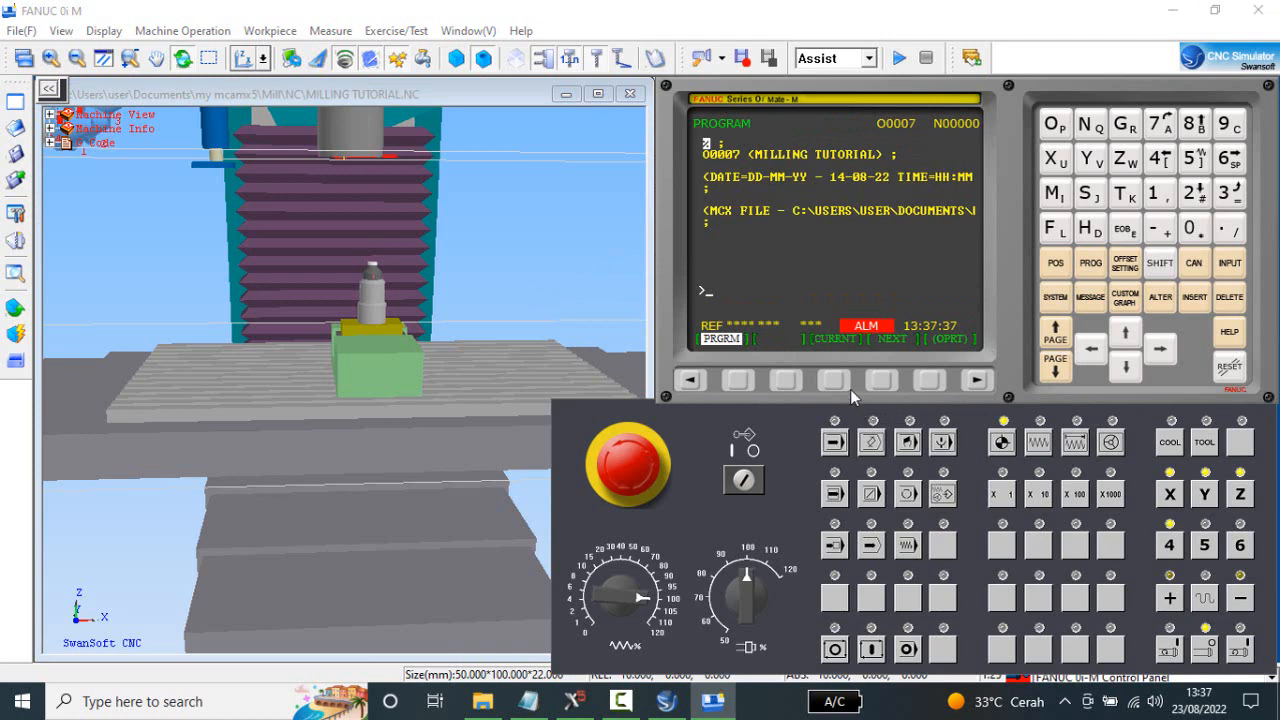
left_click(908, 441)
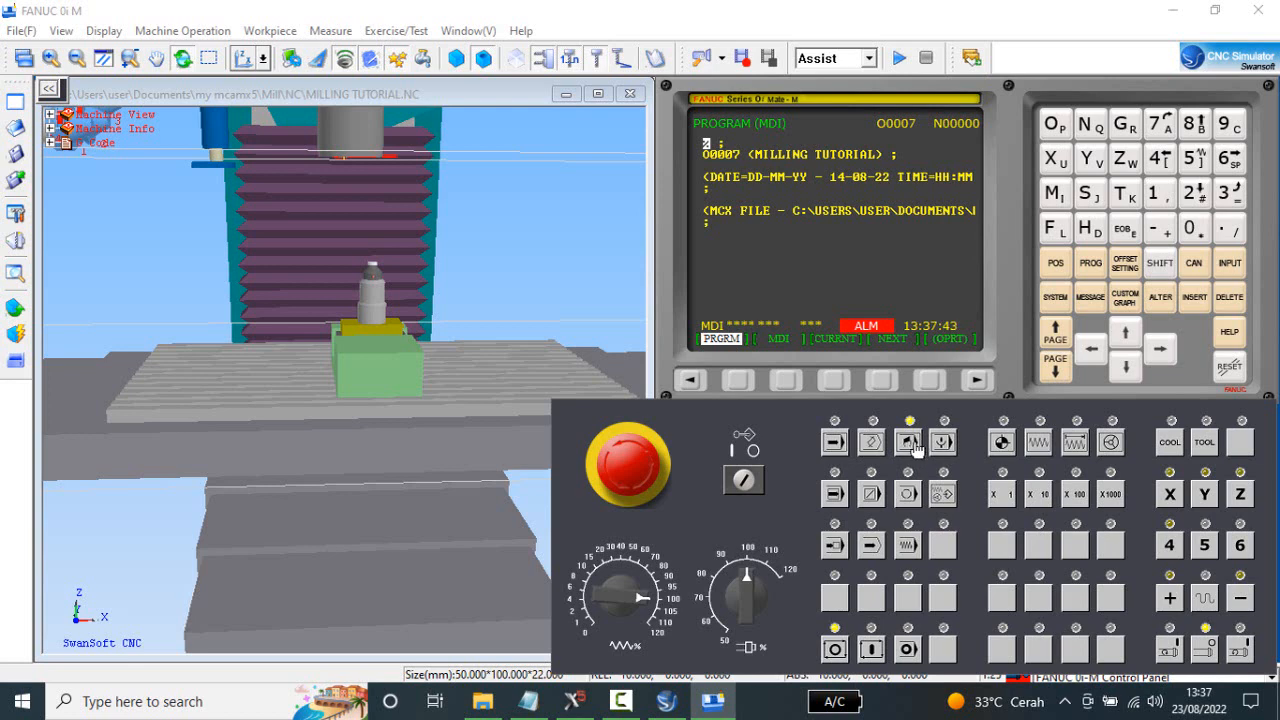
left_click(785, 380)
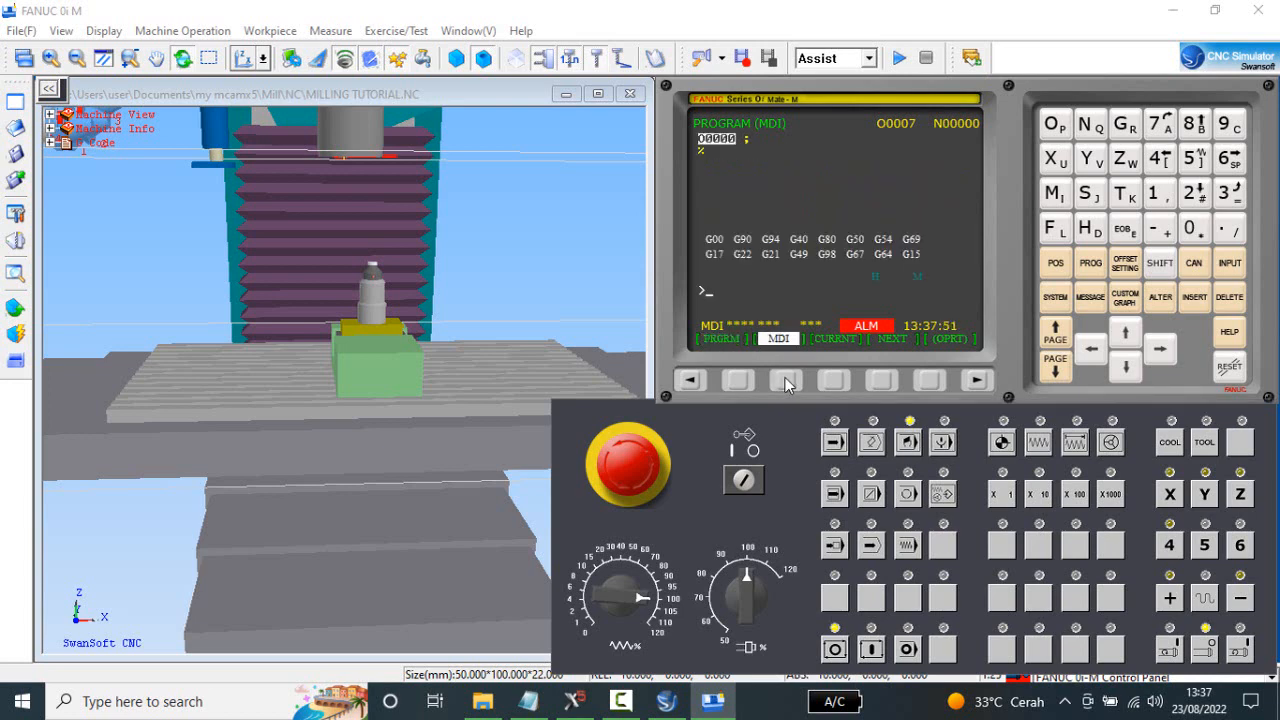
left_click(1056, 197)
left_click(1125, 194)
left_click(1157, 196)
left_click(1200, 296)
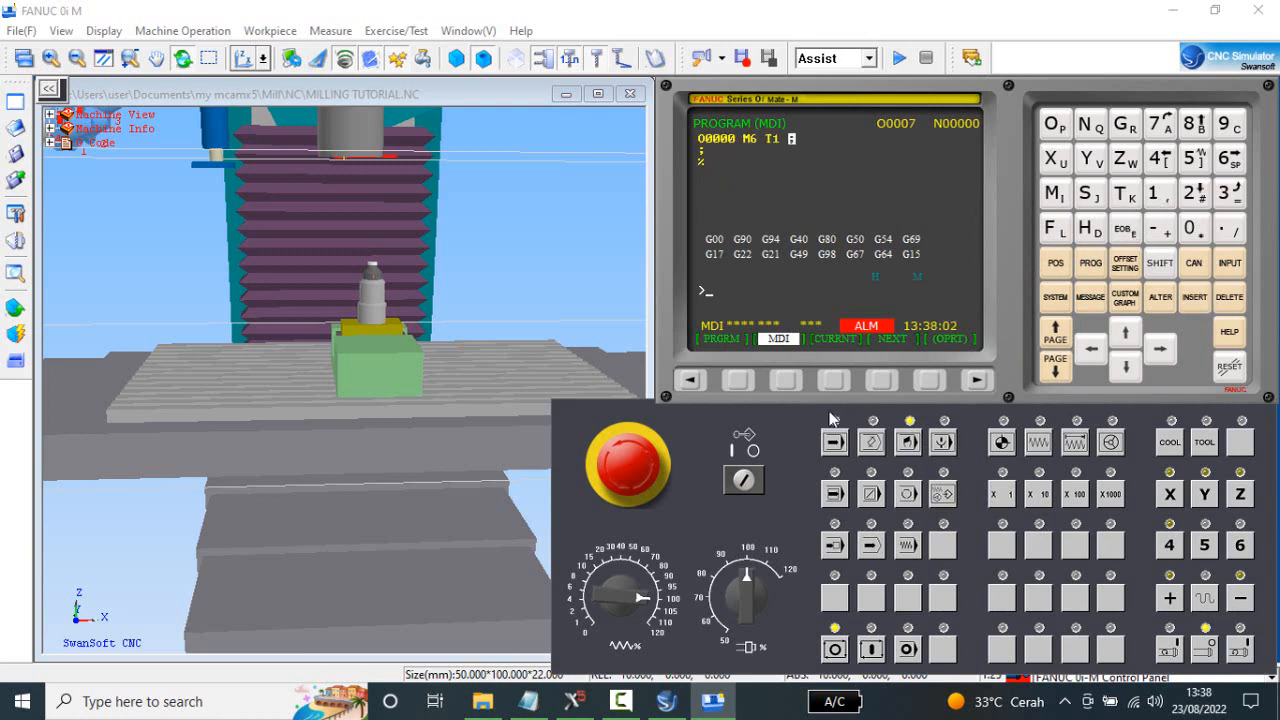
left_click(871, 649)
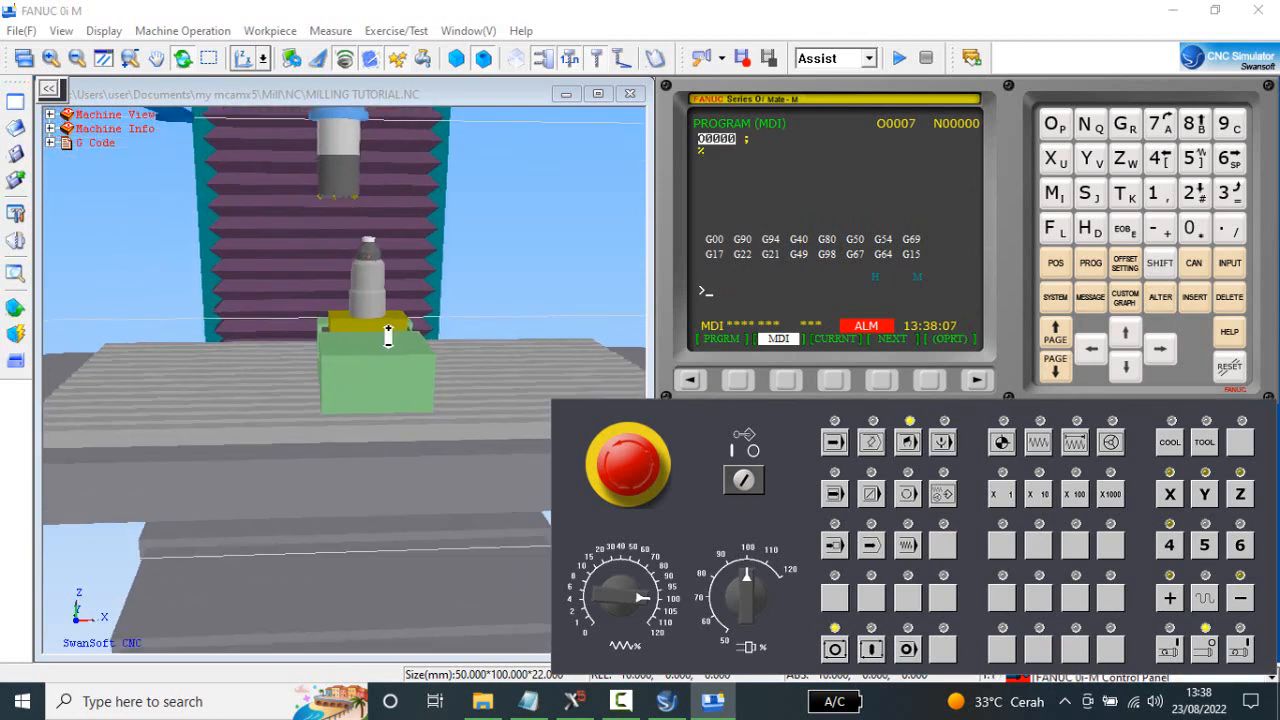
Switch to incremental jog mode at X1000 and jog X in the positive direction to 25.000, bringing the gauge toward the cutter.
left_click_drag(363, 243, 381, 259)
scroll(340, 189, "up", 4)
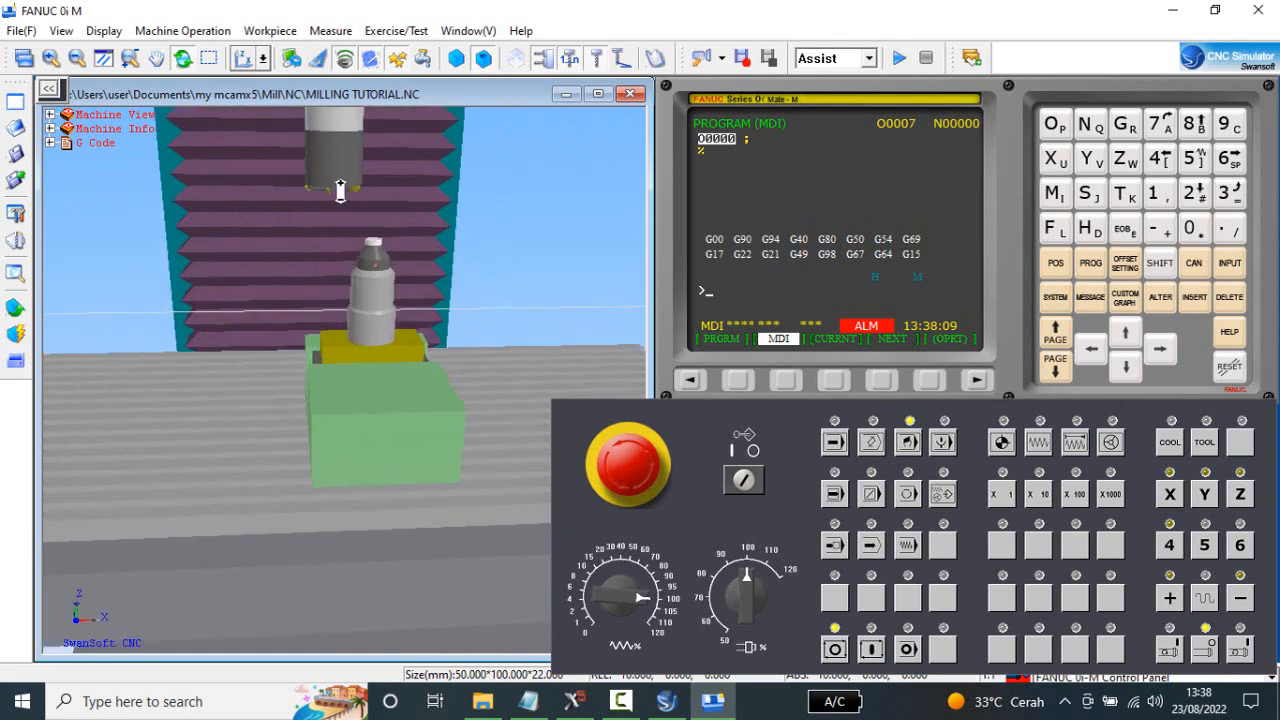
scroll(320, 230, "up", 1)
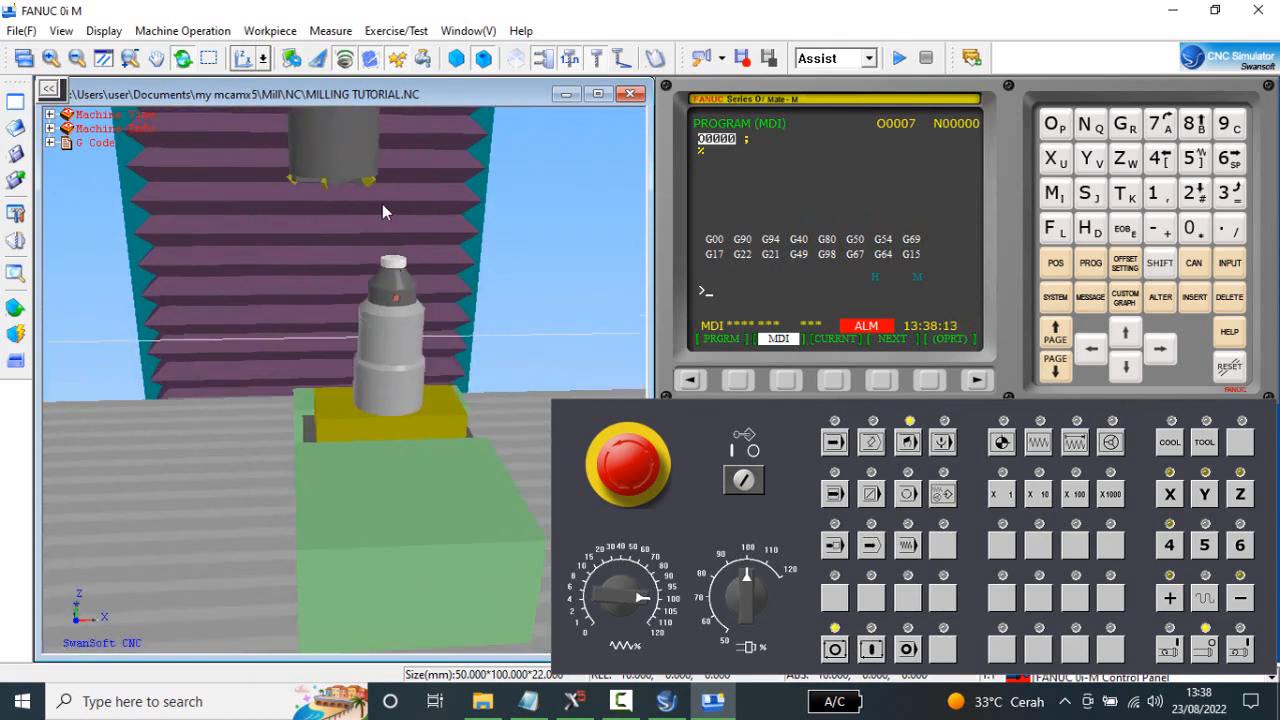
mouse_move(382, 203)
left_mouse_down()
mouse_move(386, 183)
mouse_move(369, 184)
left_mouse_up()
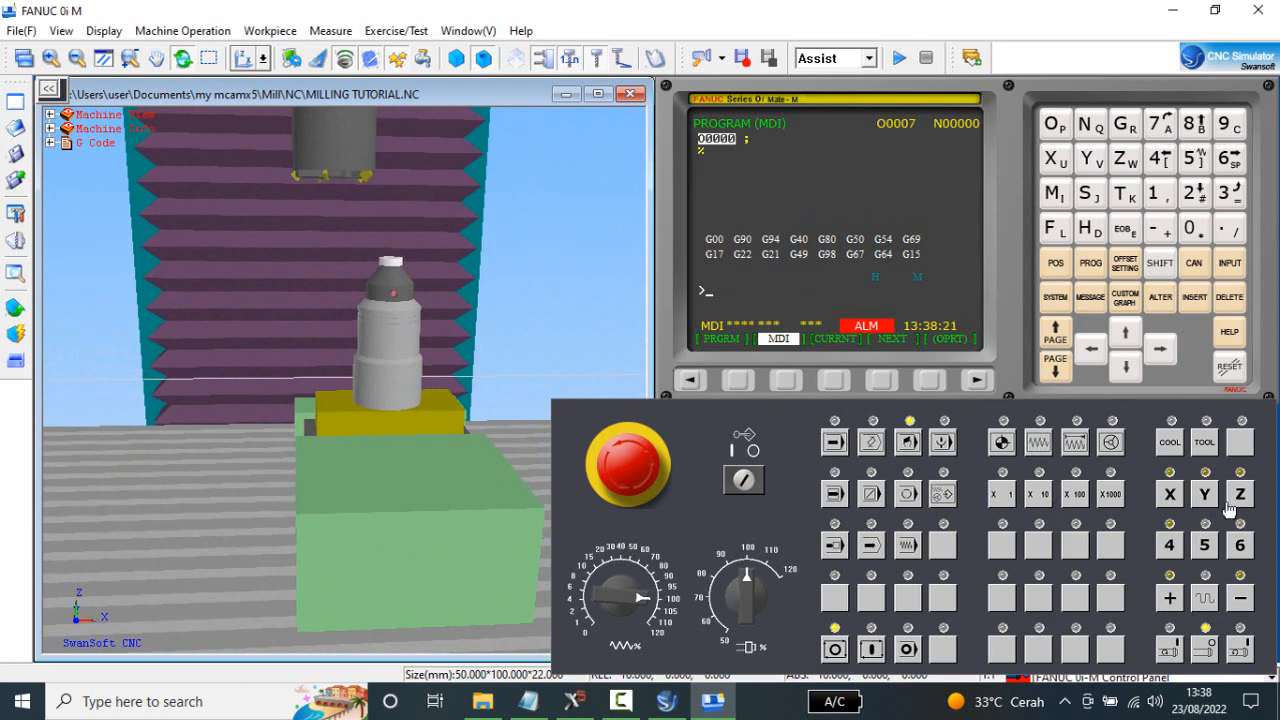
left_click(1076, 446)
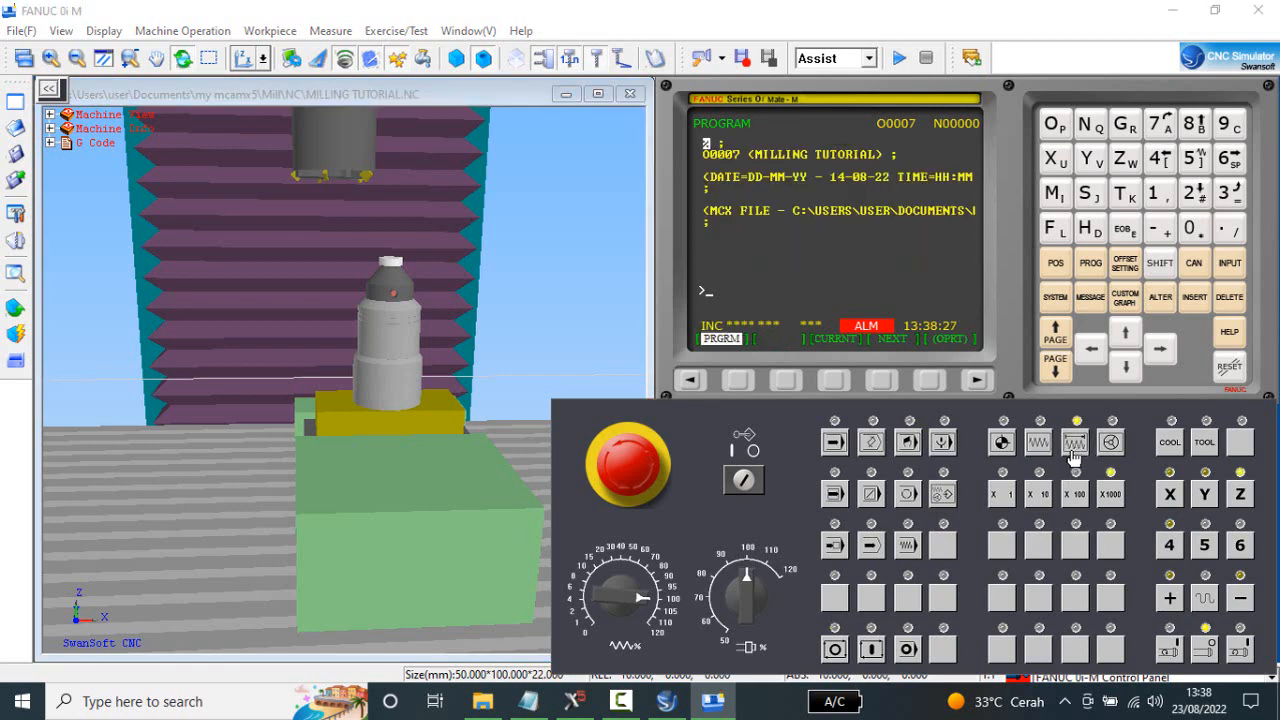
left_click(1168, 497)
left_click(1168, 598)
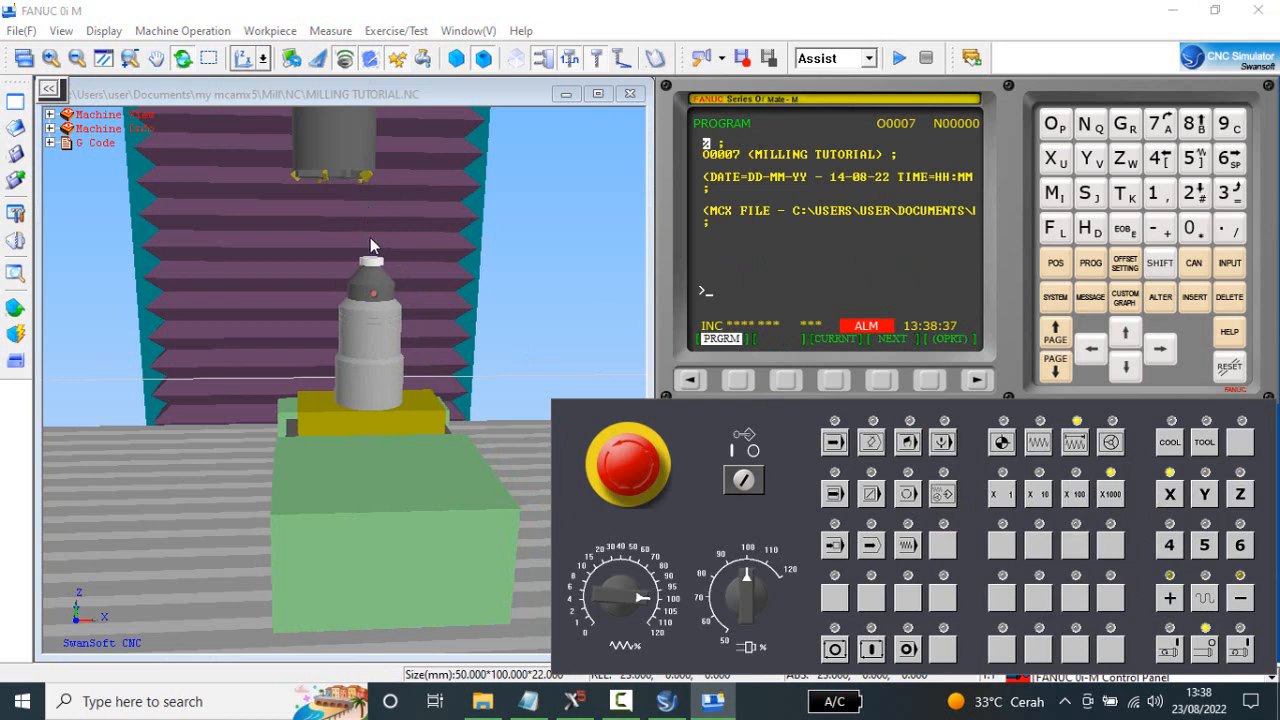
left_click(1172, 599)
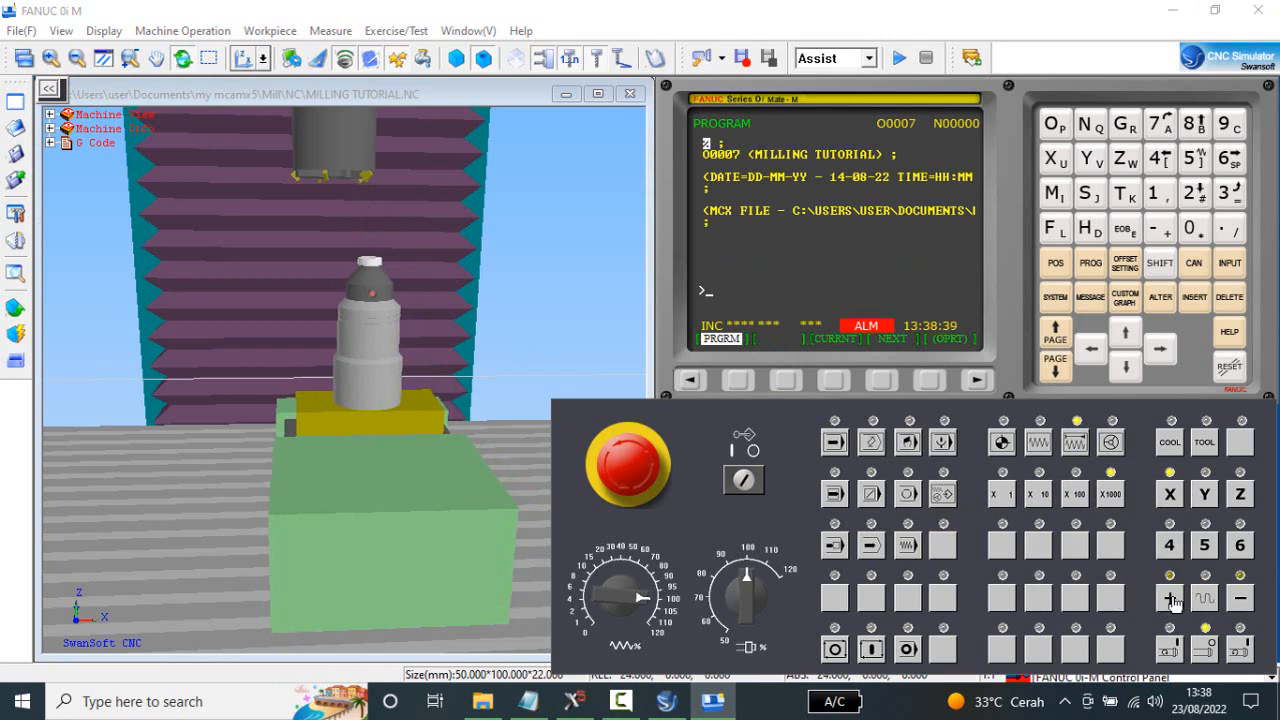
Lower the cutter on Z to just above the gauge and jog X in the positive direction to 27.000.
scroll(323, 331, "up", 1)
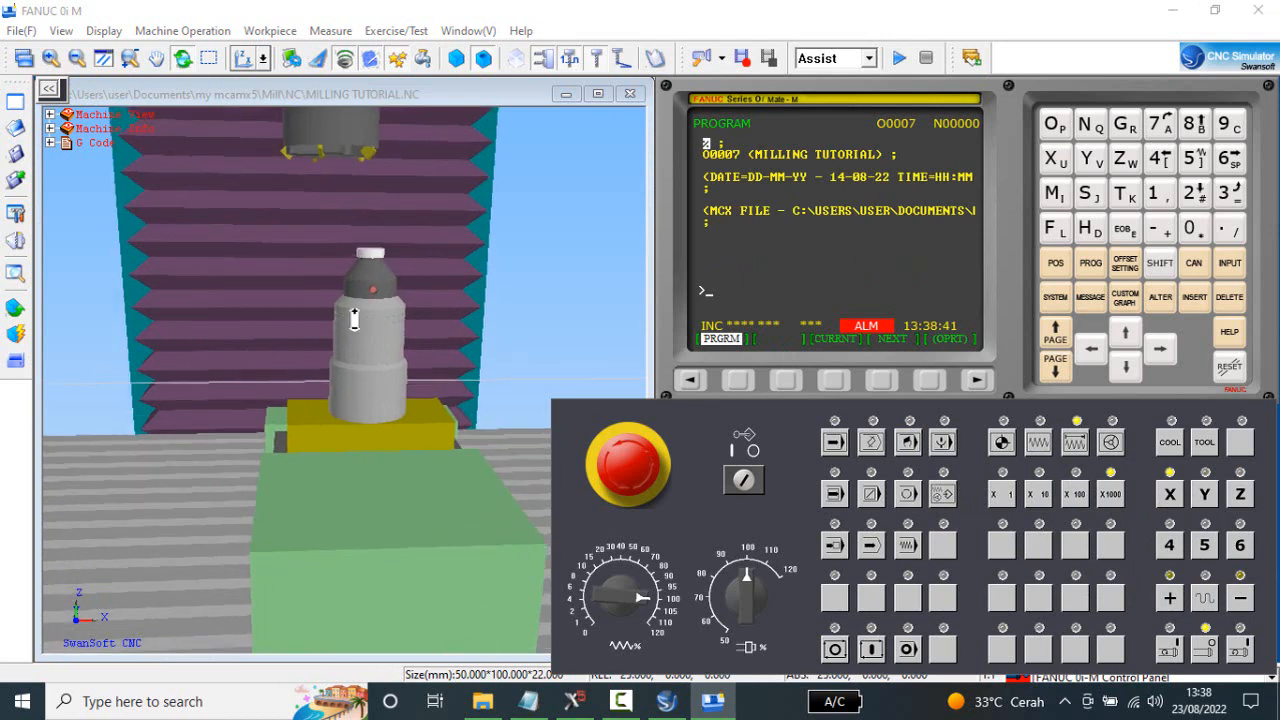
left_click(1242, 600)
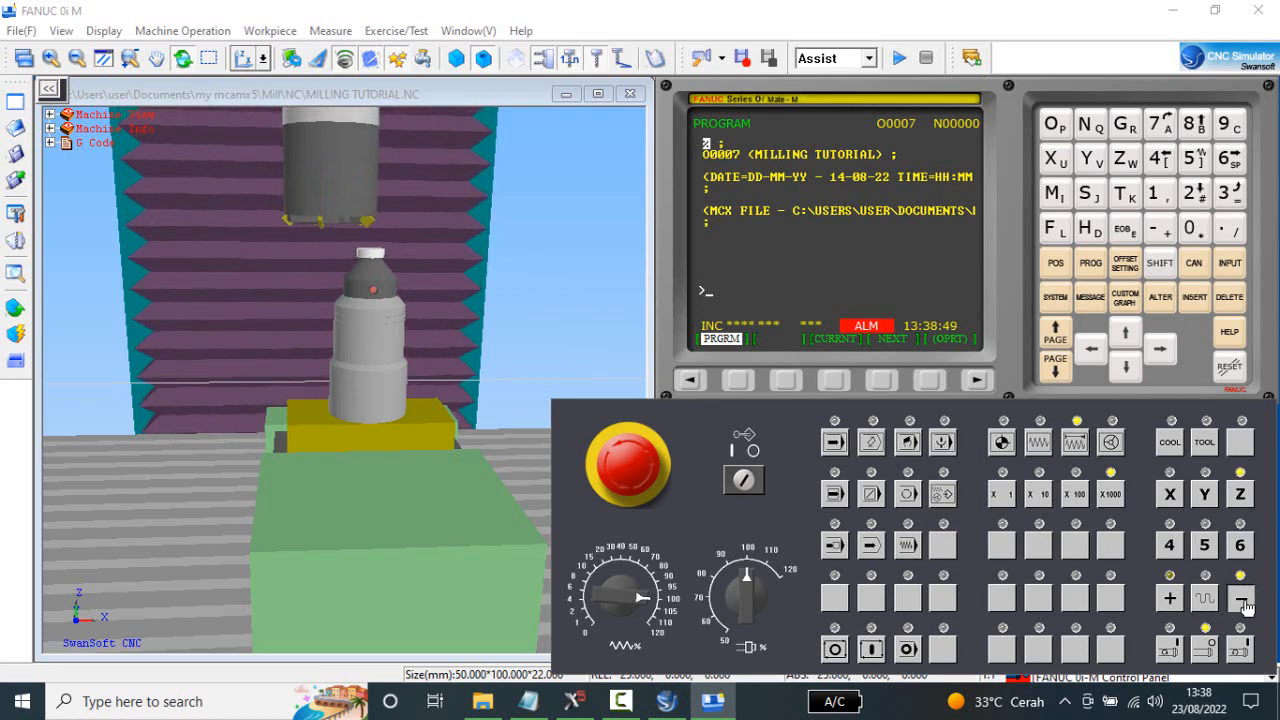
left_click(1170, 494)
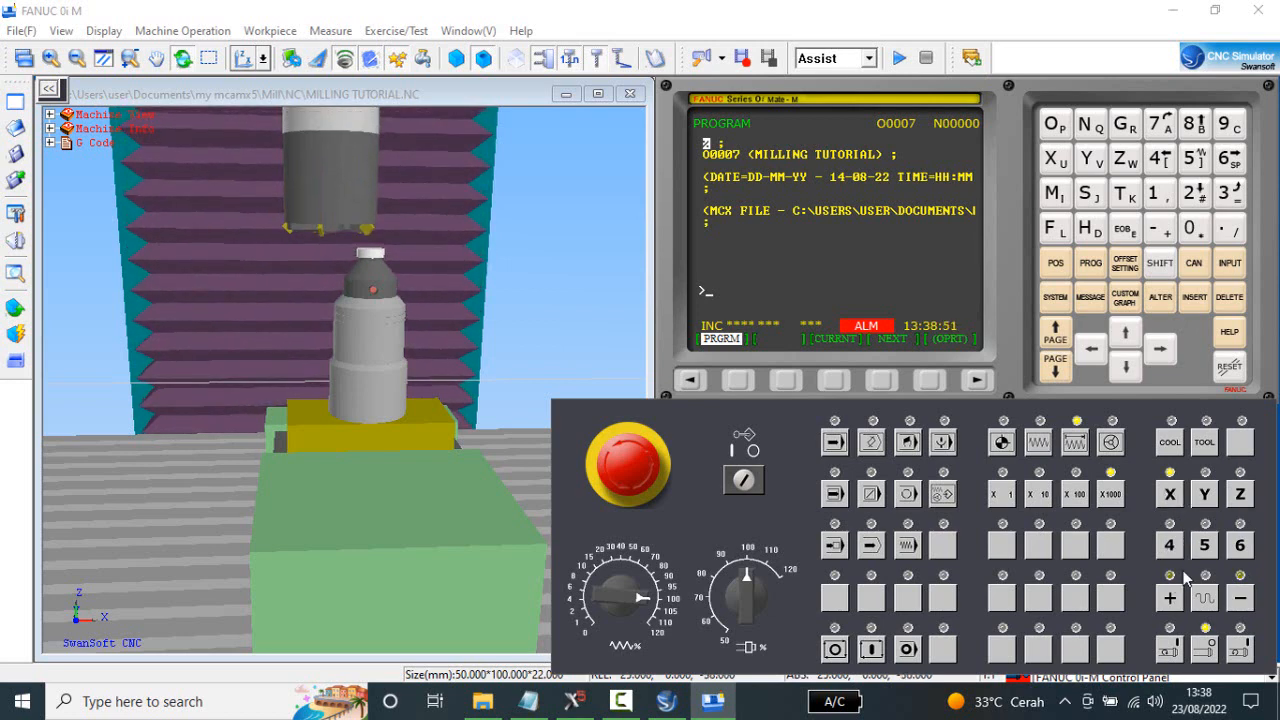
left_click(1170, 597)
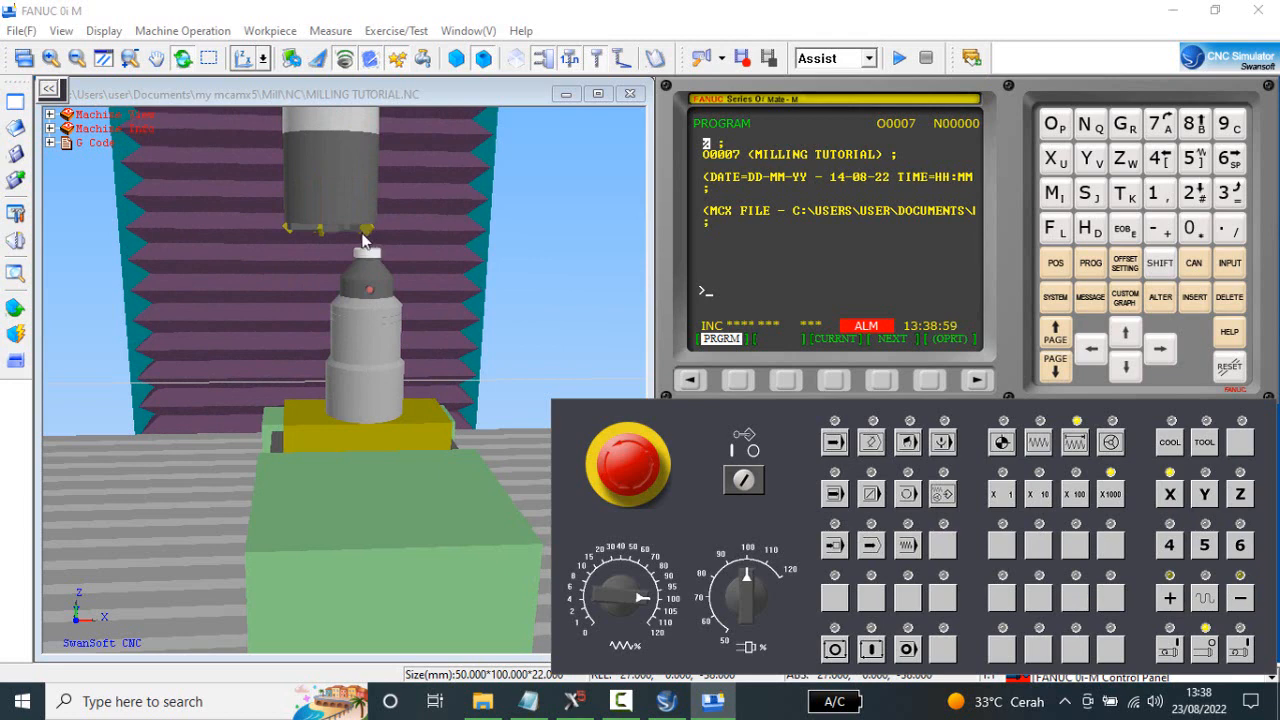
Viewing the setup from the side, jog the Y axis until the gauge tip is under a cutter insert.
left_click(266, 62)
left_click(281, 88)
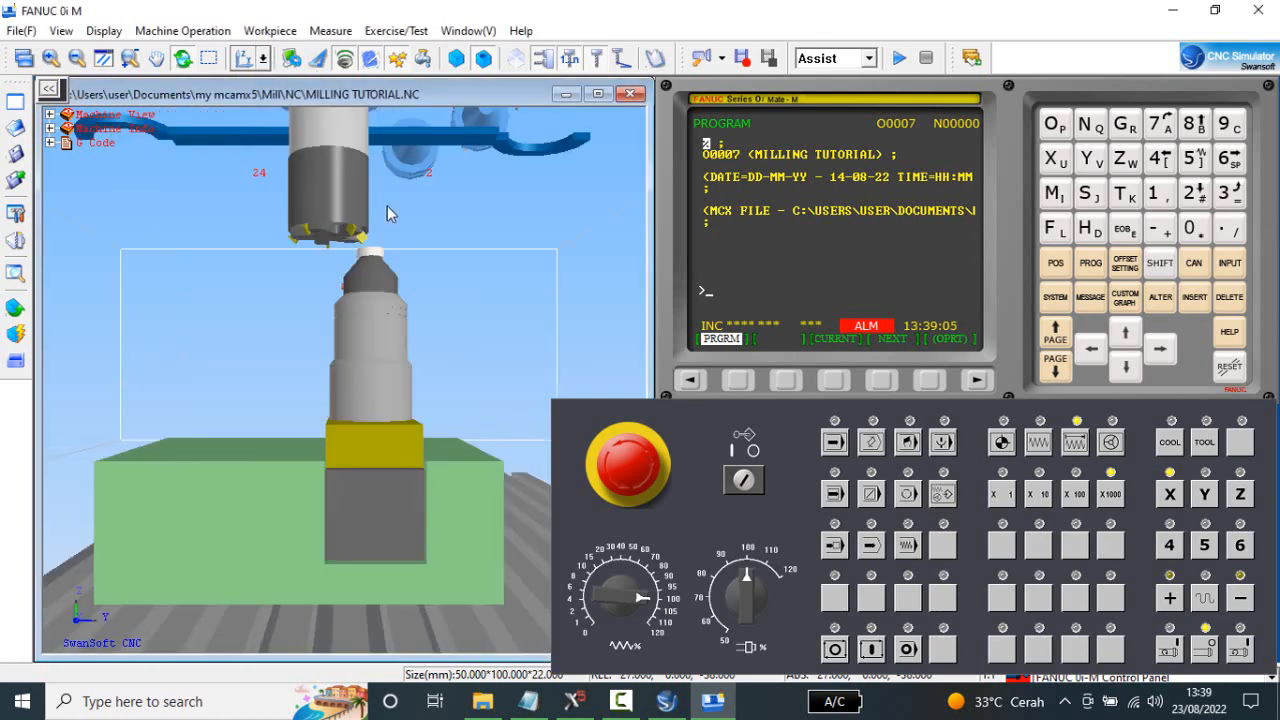
left_click_drag(390, 236, 330, 272)
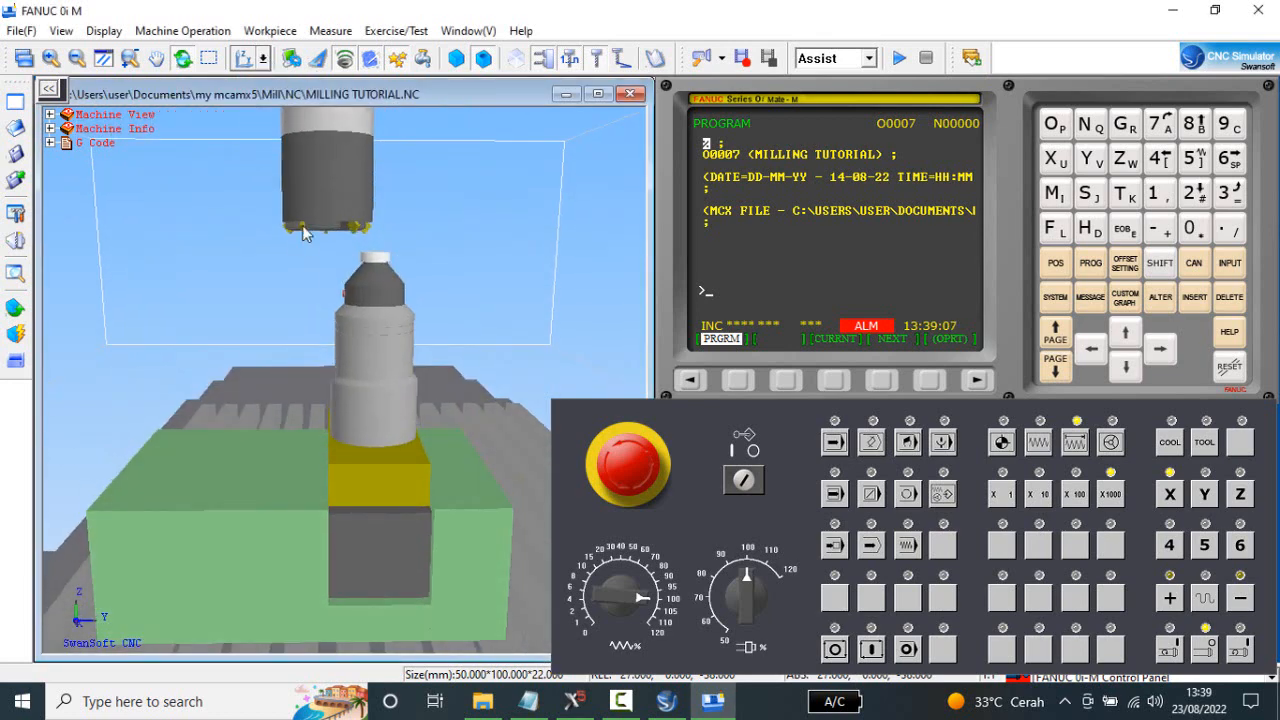
scroll(304, 231, "up", 2)
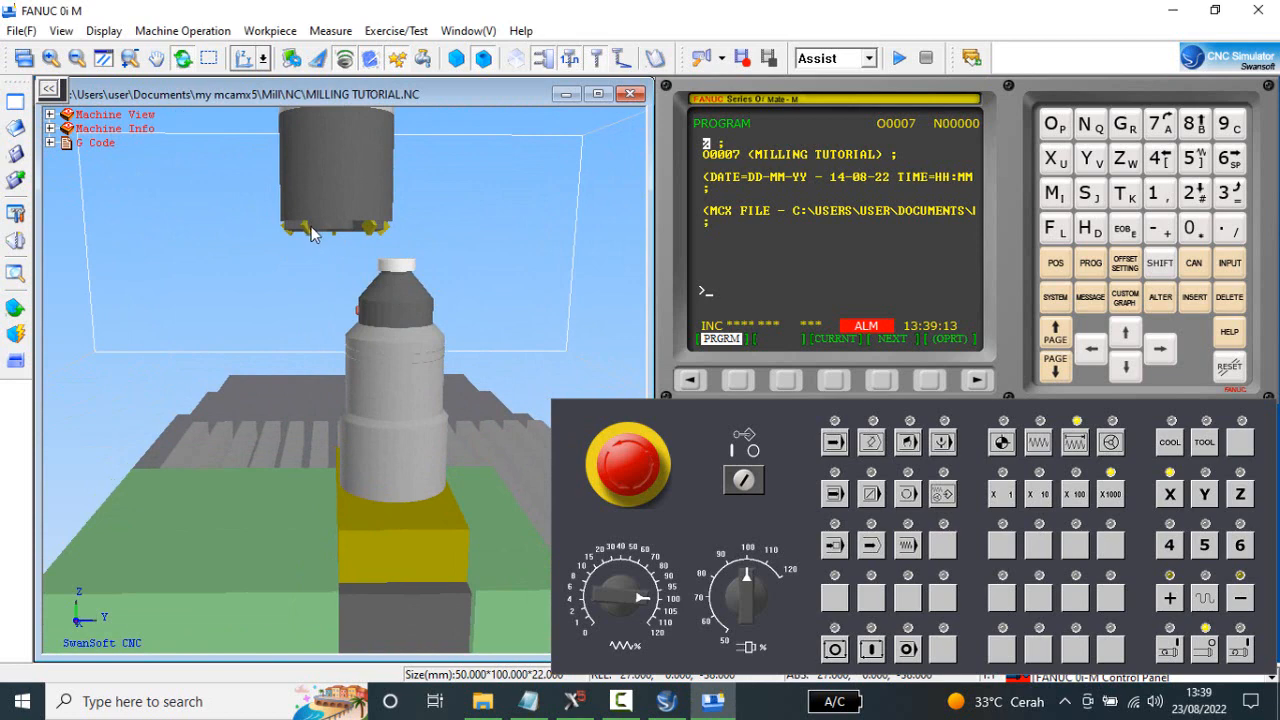
left_click(1199, 496)
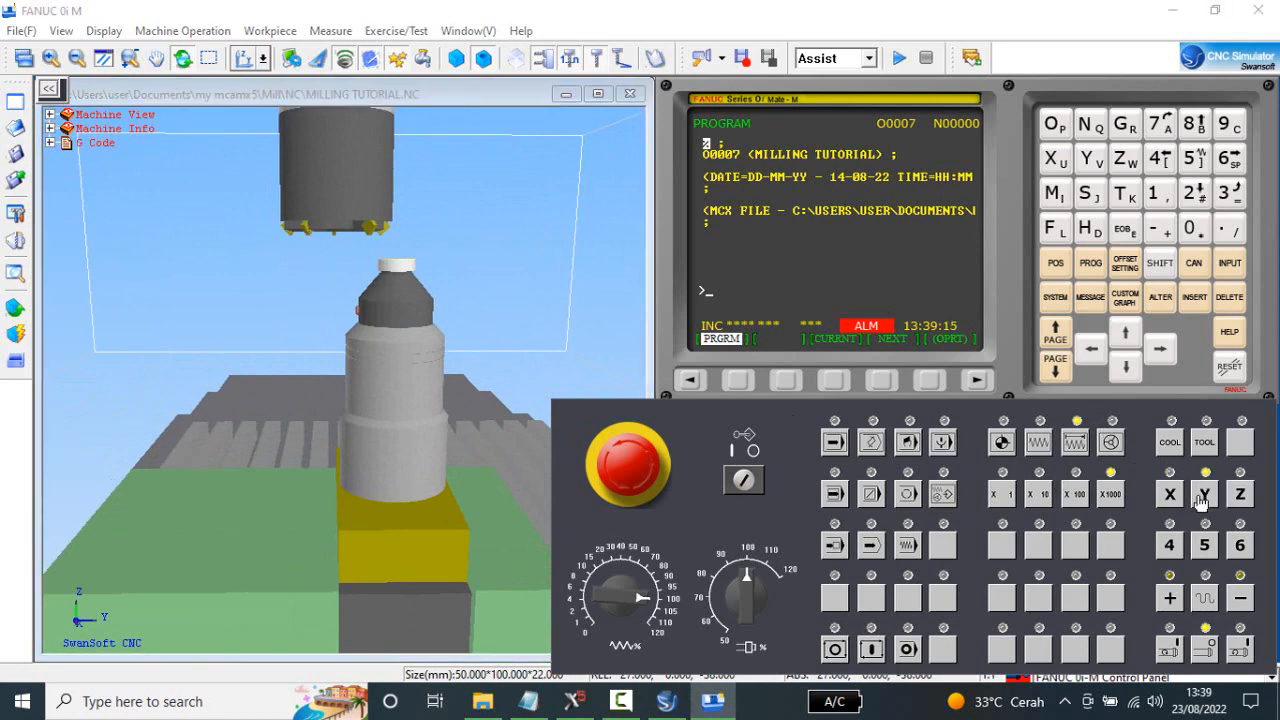
left_click(1172, 600)
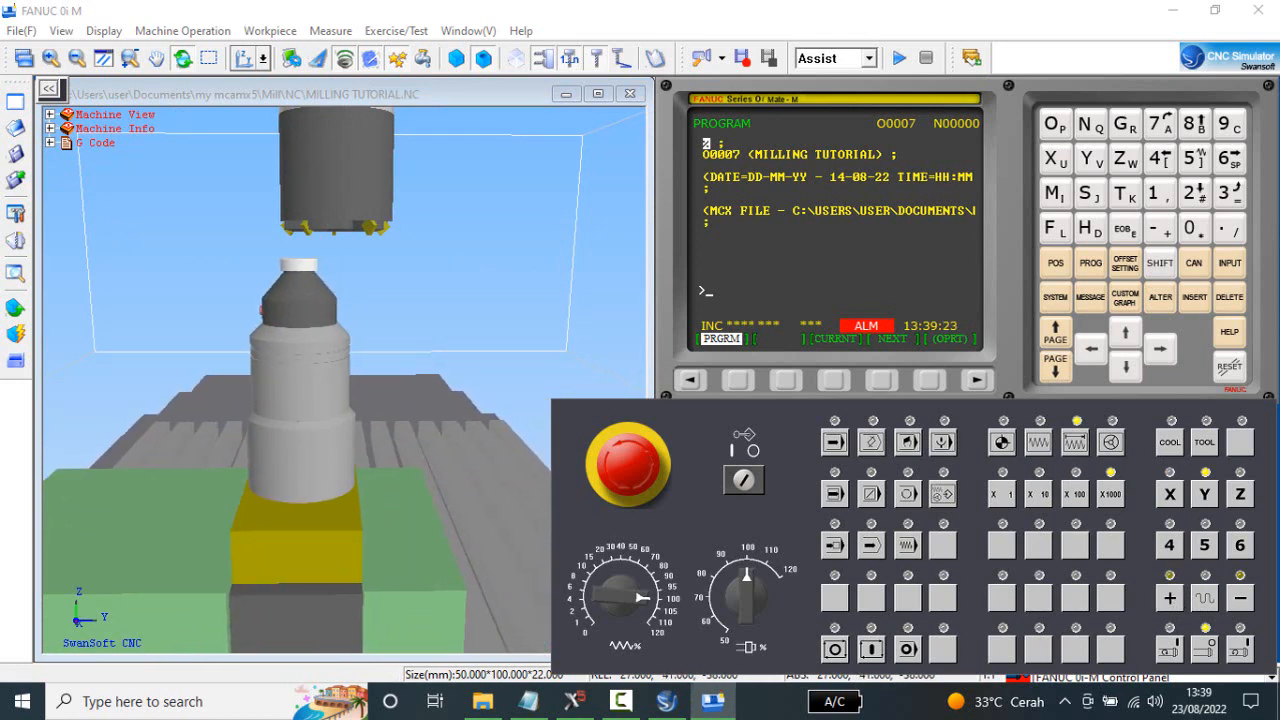
left_click(1240, 598)
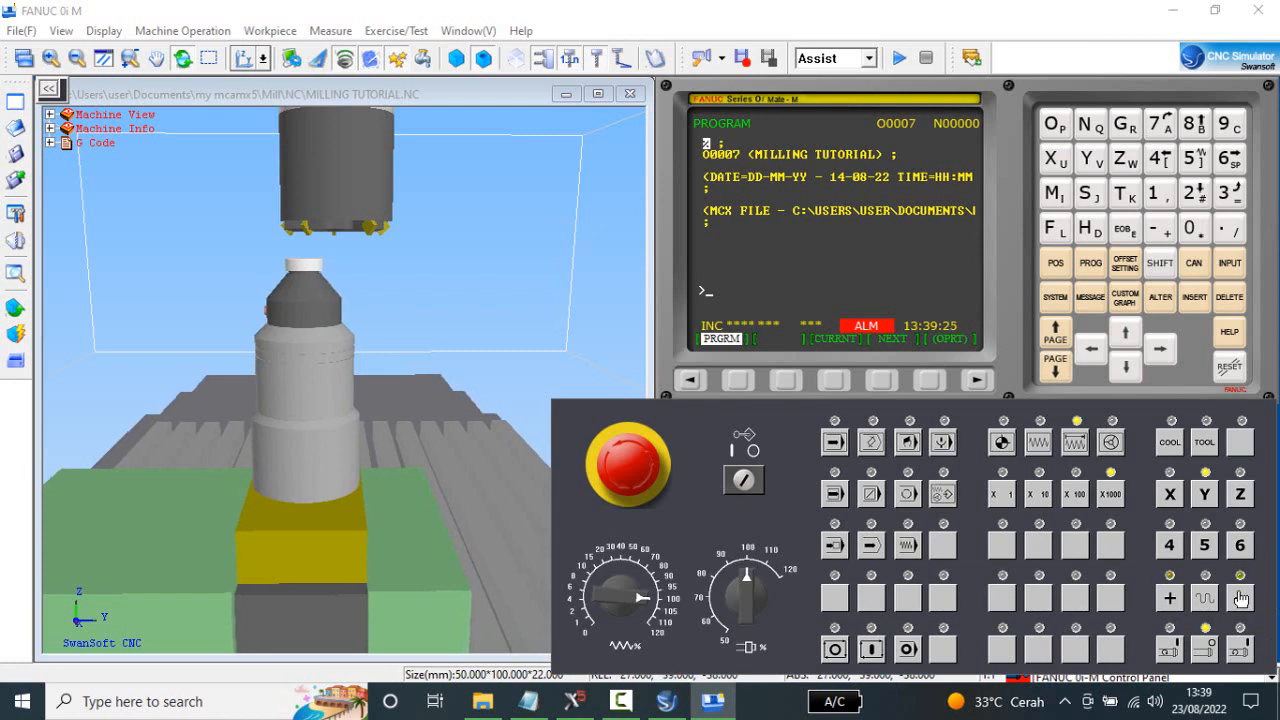
left_click(1240, 598)
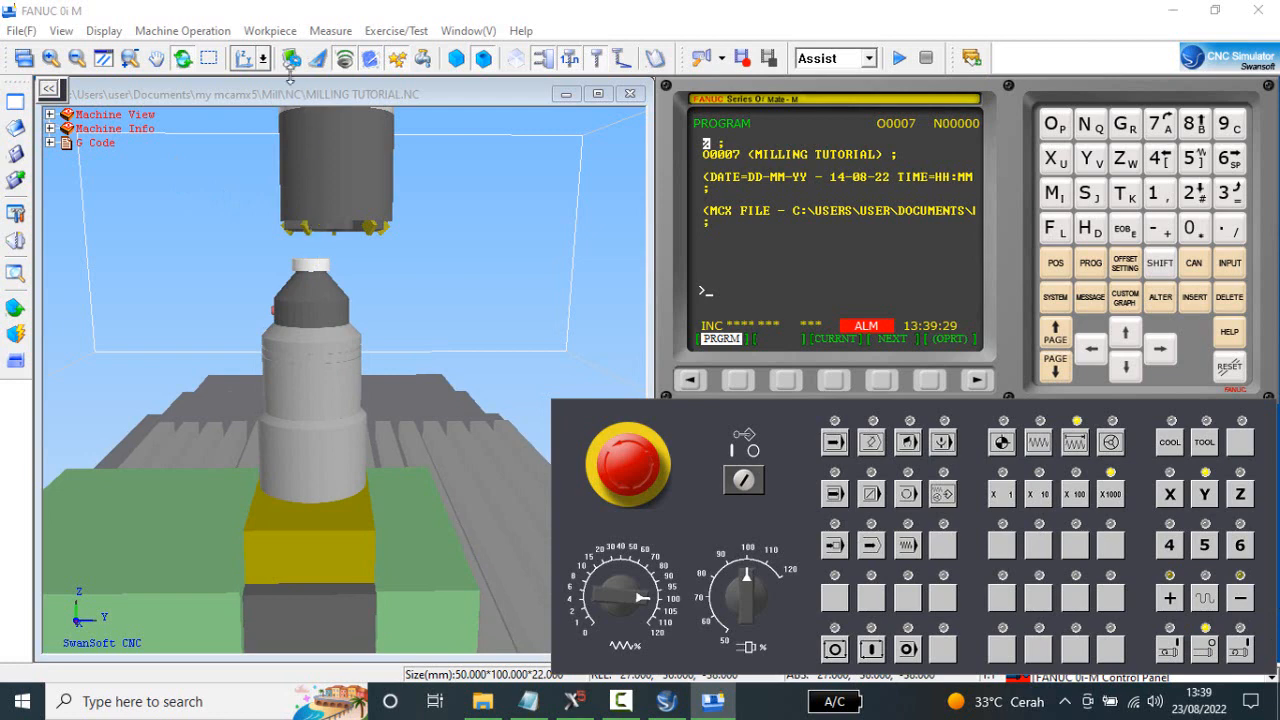
Viewing the setup from the front, jog X in the positive direction to 31.000 so the gauge tip lines up under the cutter insert.
left_click(262, 58)
left_click(257, 92)
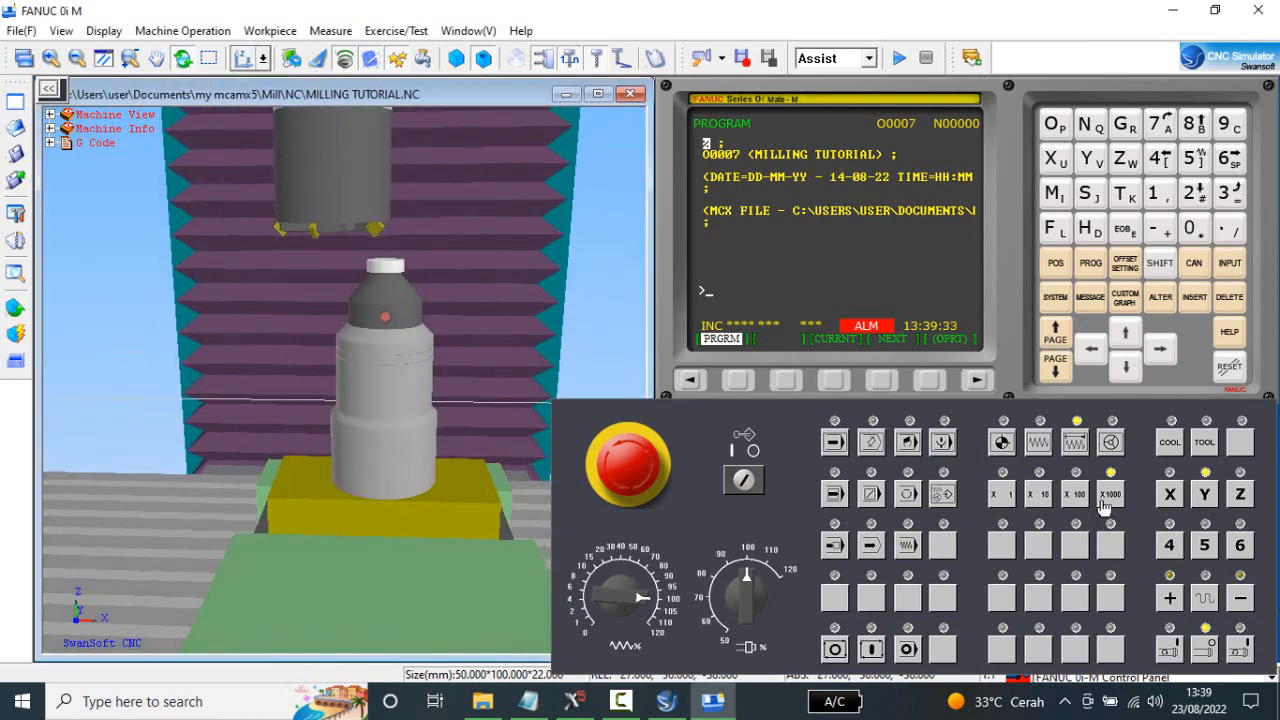
left_click(1170, 494)
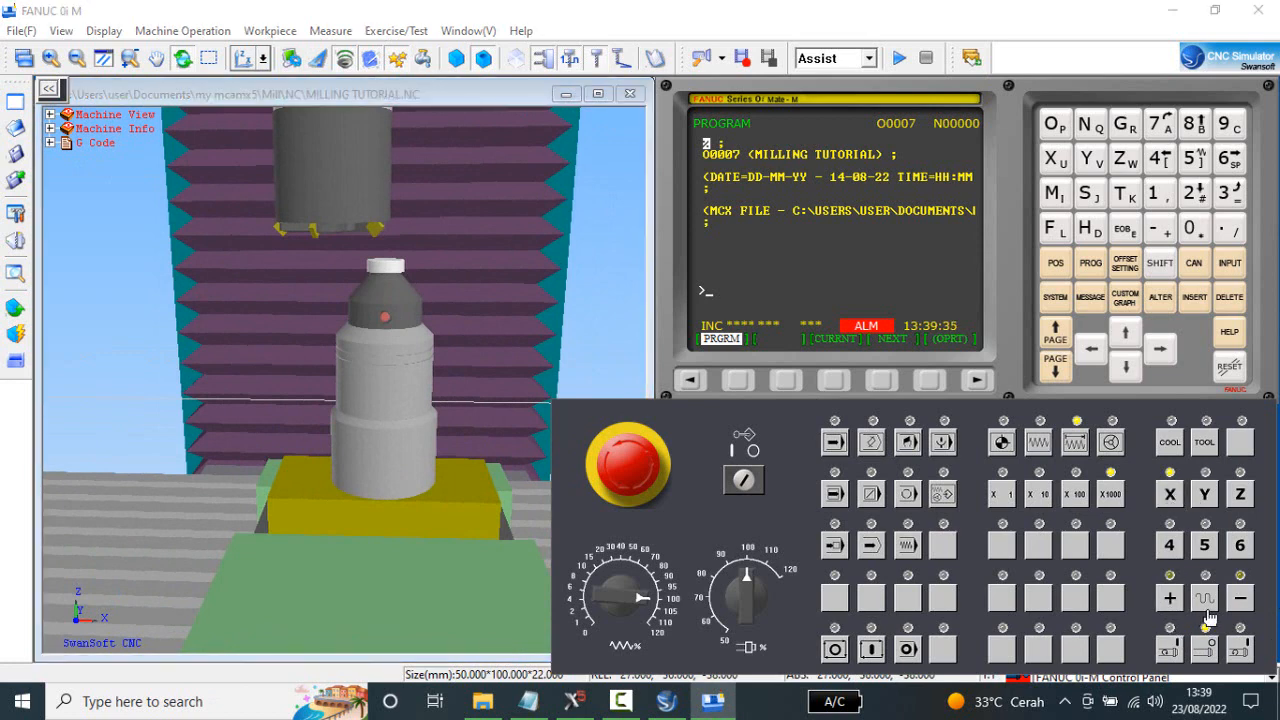
left_click(1242, 600)
left_click(1172, 598)
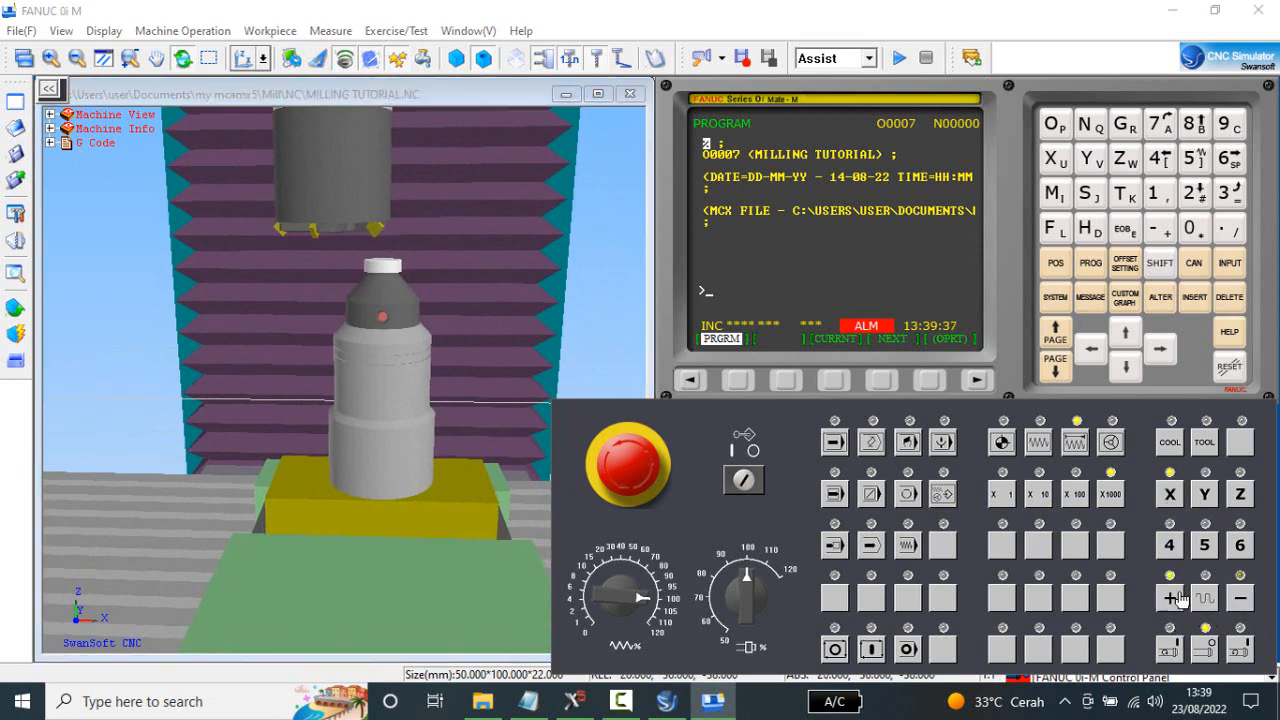
left_click(1180, 598)
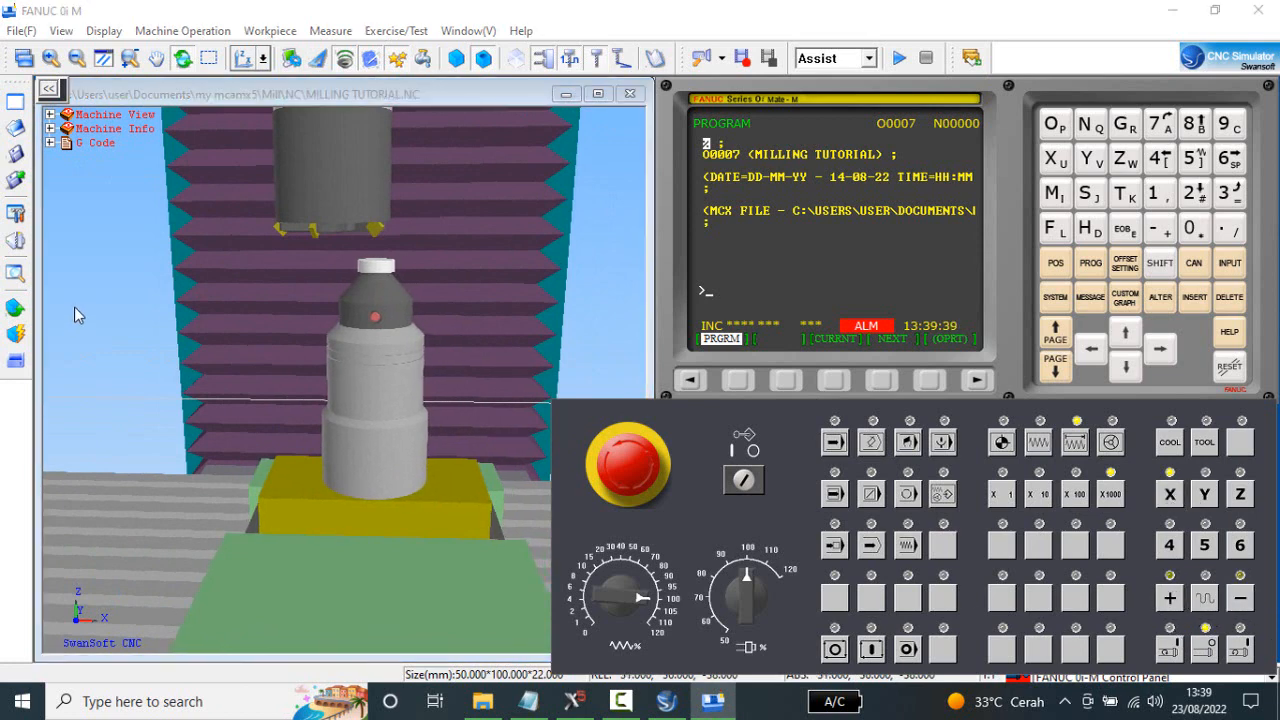
Jog Z down in X1000 increments until the cutter touches the gauge and it lights, and back off one increment to -47.000.
left_click_drag(435, 348, 430, 356)
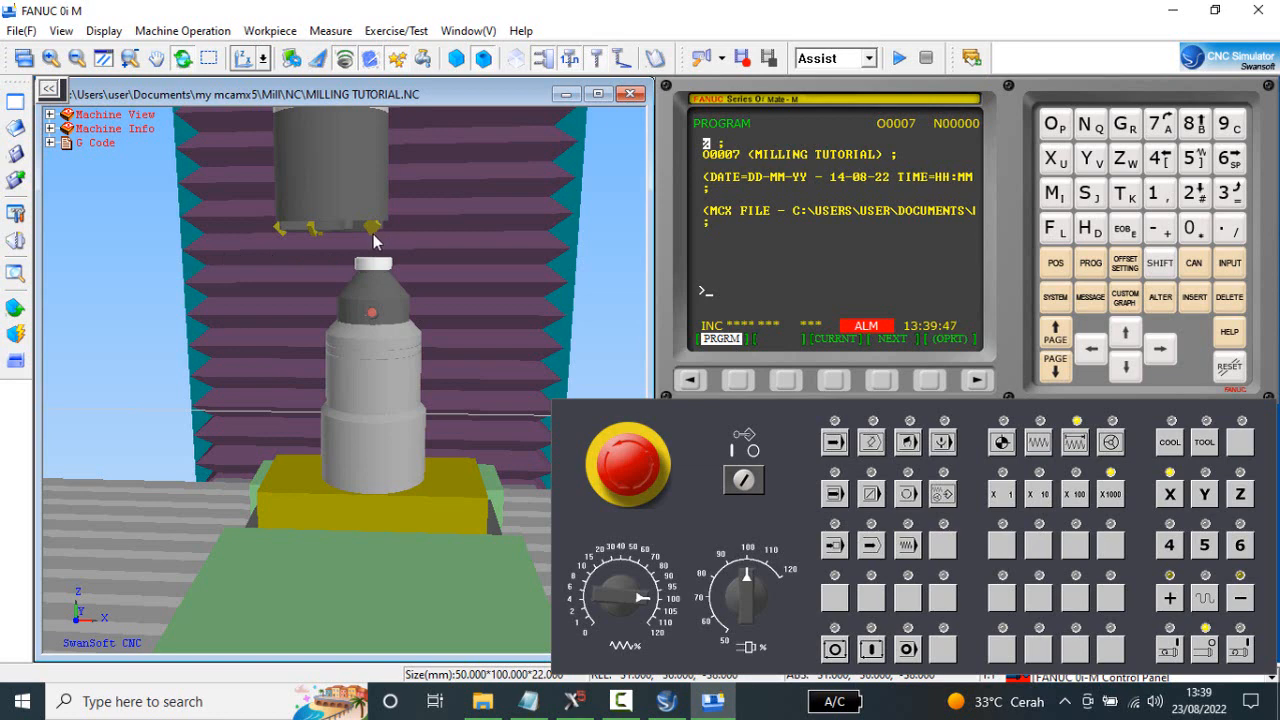
left_click(1241, 495)
left_click(1241, 600)
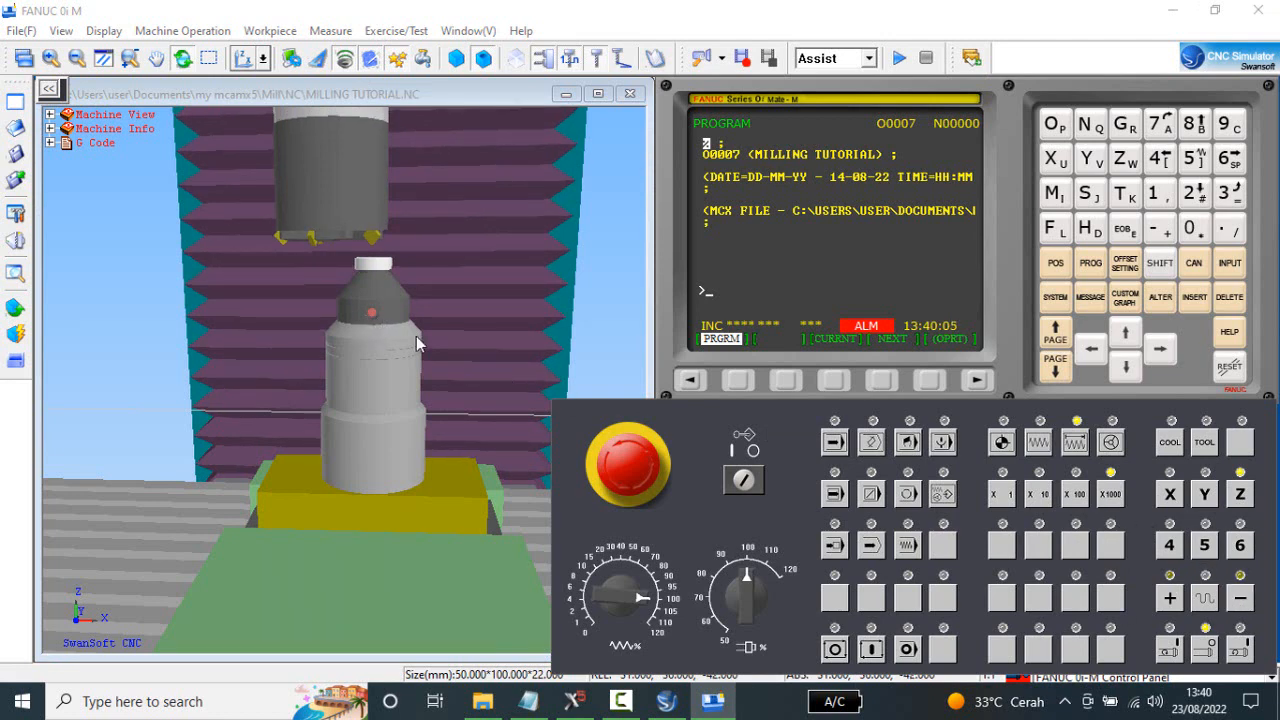
left_click(1242, 600)
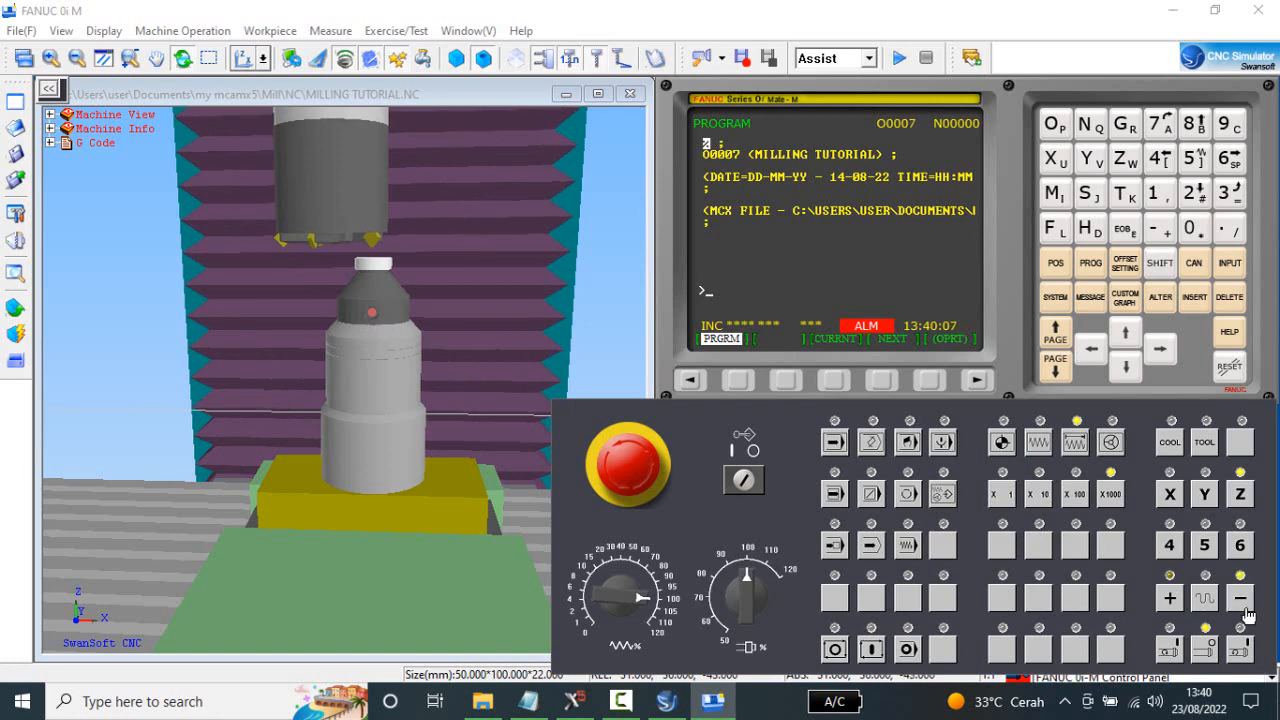
left_click(1246, 609)
left_click(1246, 609)
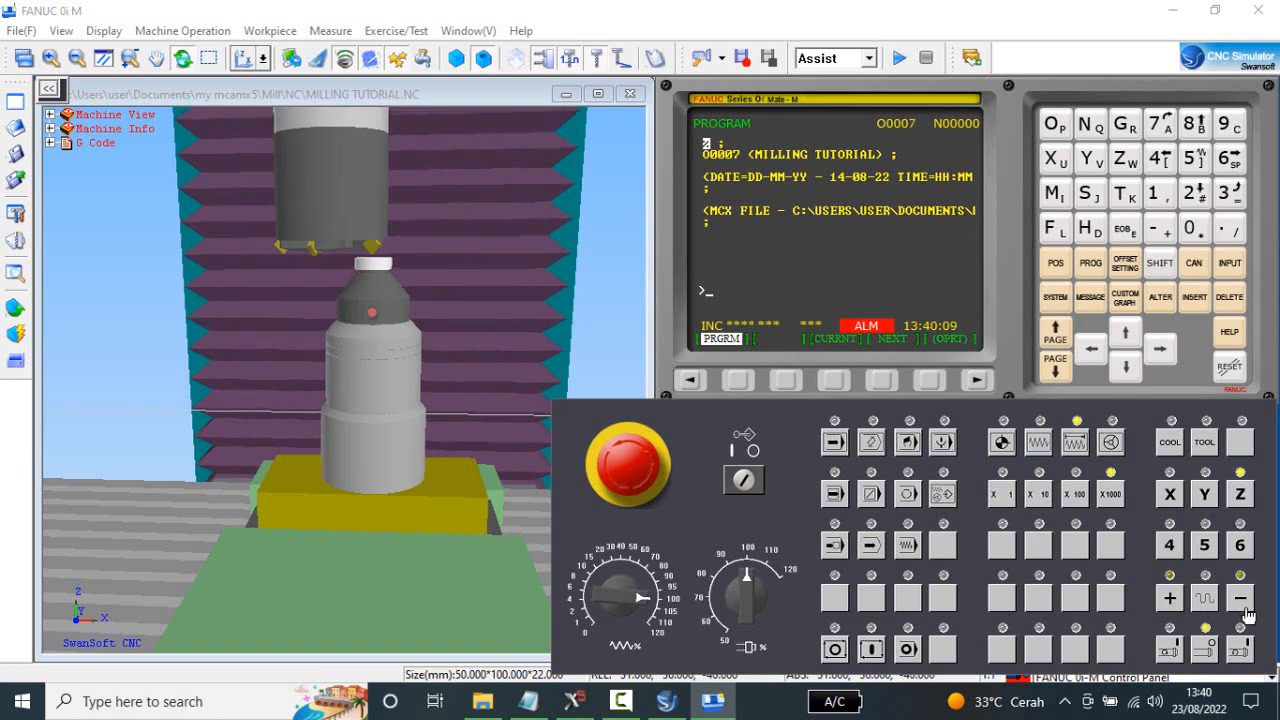
left_click(1246, 612)
left_click(1246, 612)
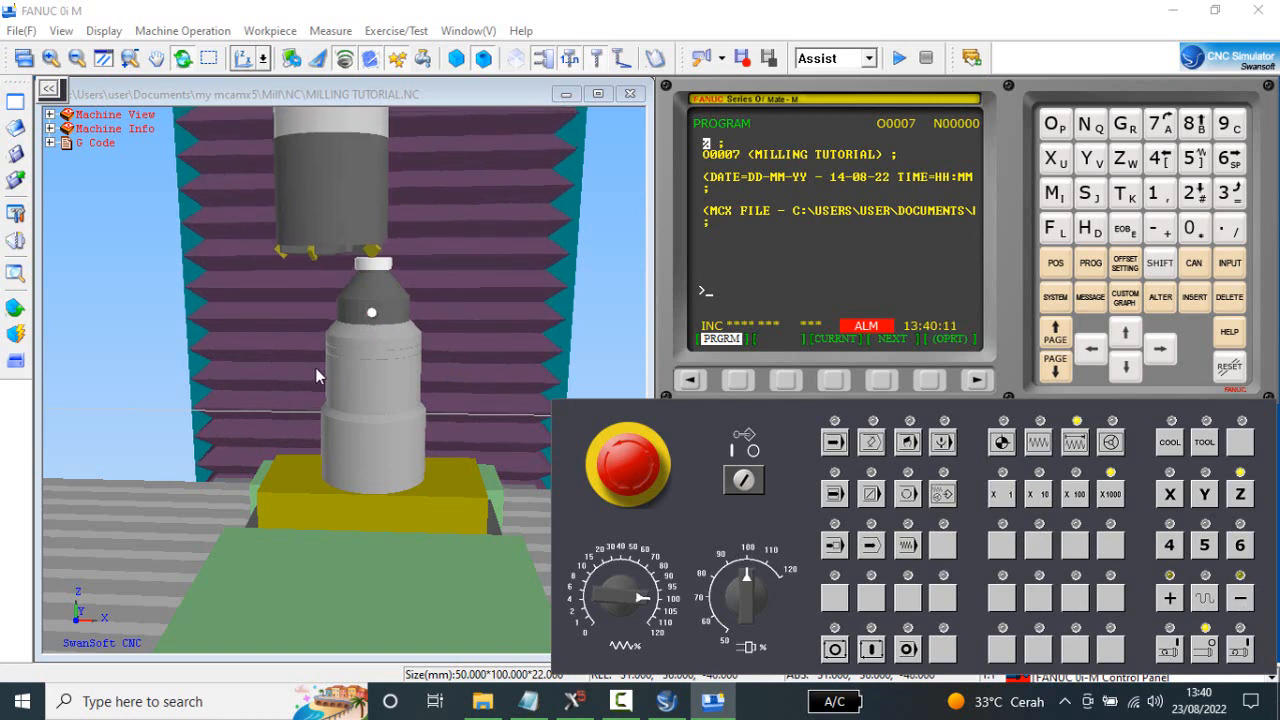
left_click(1170, 598)
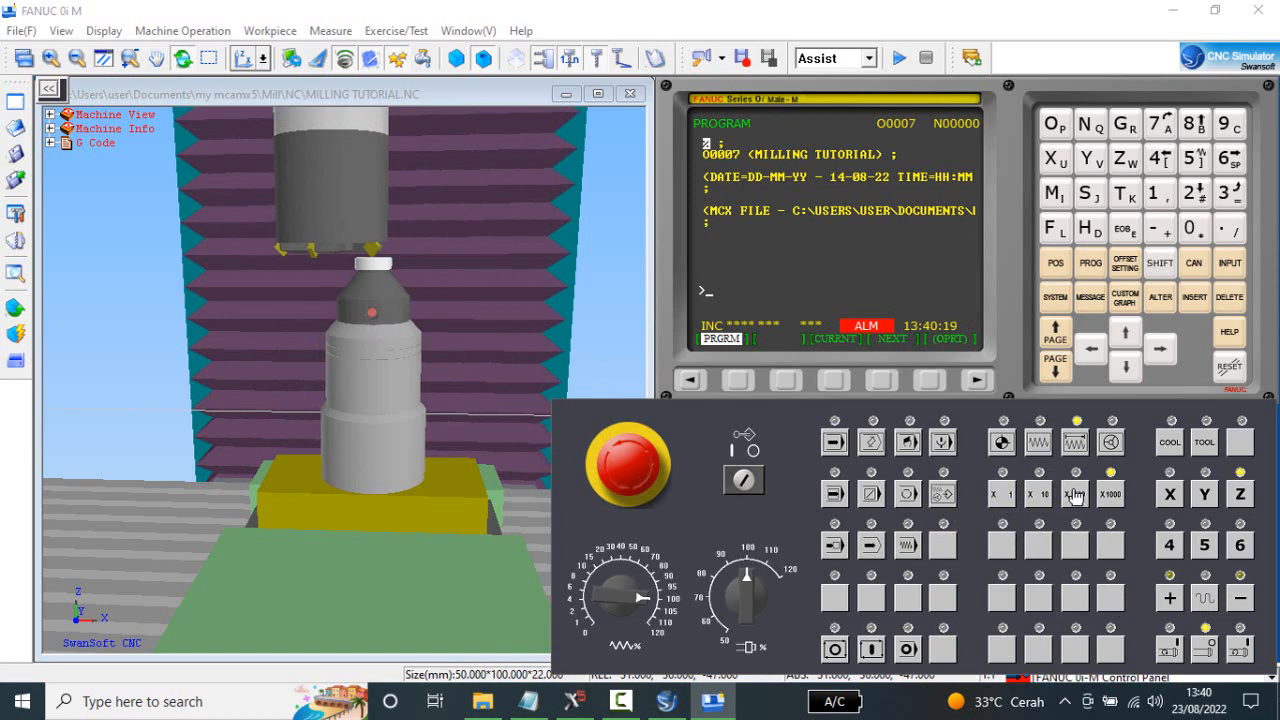
At the X100 increment, jog Z down until the cutter touches the gauge, and back off by one increment.
left_click(1243, 598)
left_click(1241, 595)
left_click(1242, 597)
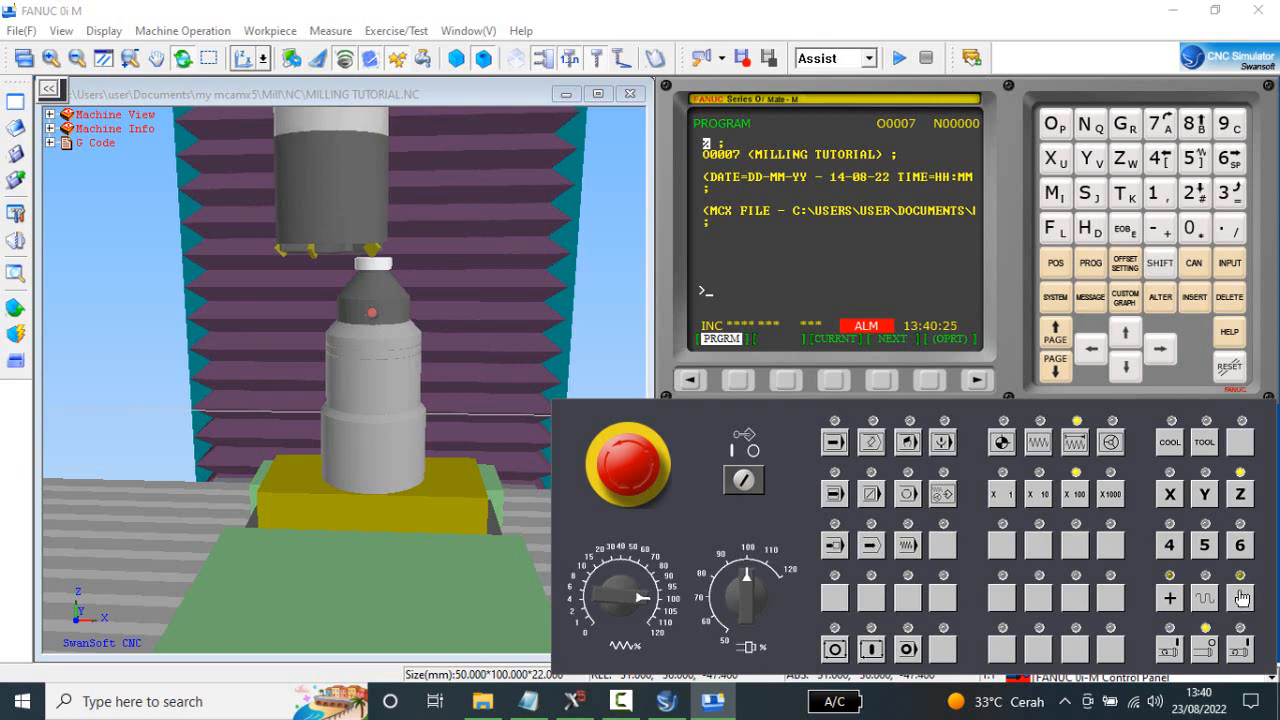
left_click(1241, 598)
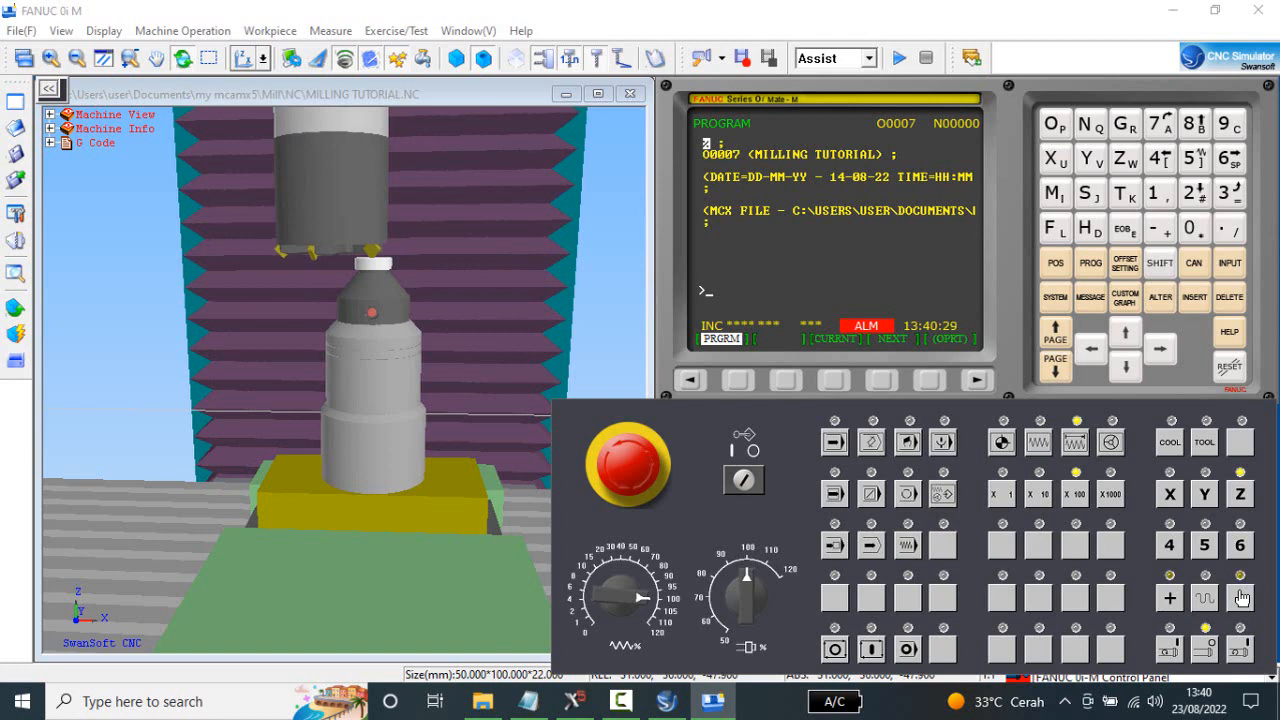
left_click(1241, 598)
left_click(1170, 598)
At the X1 increment, jog Z down in fine steps to -48.000 so the cutter just touches and lights the gauge.
left_click(1004, 496)
left_click(1243, 600)
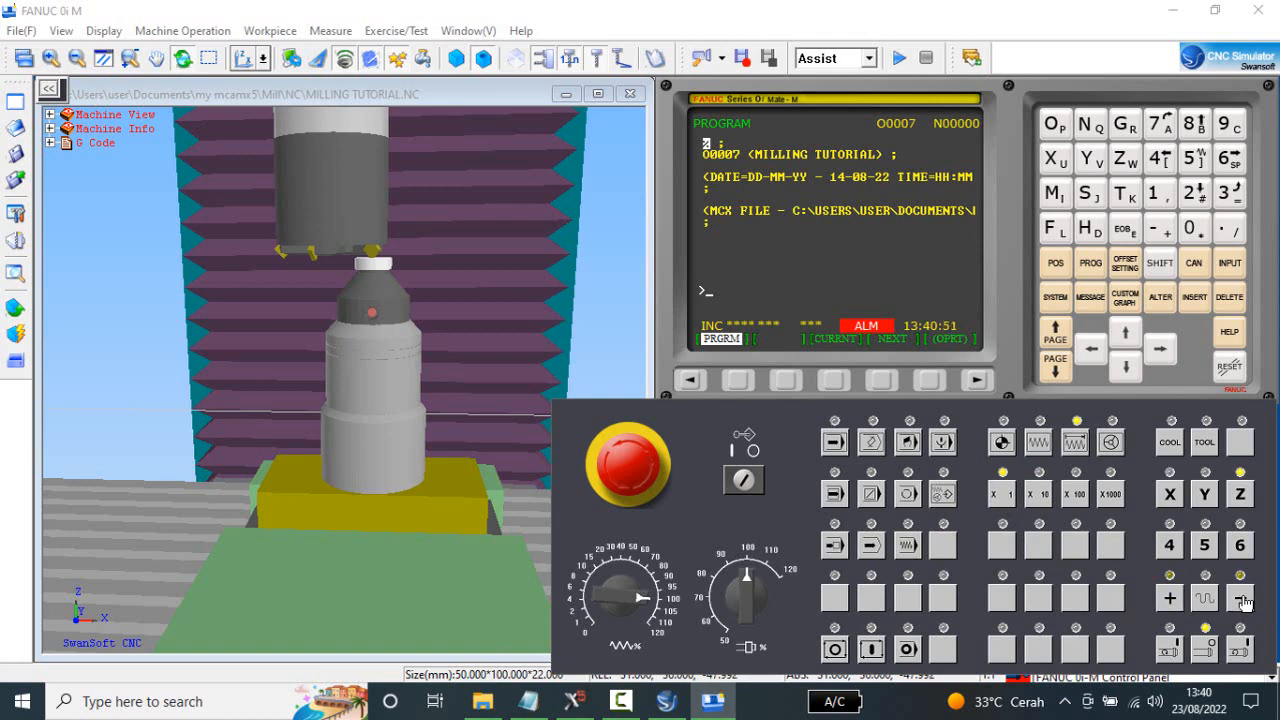
left_click(1243, 600)
left_click(1243, 600)
left_click(1243, 600)
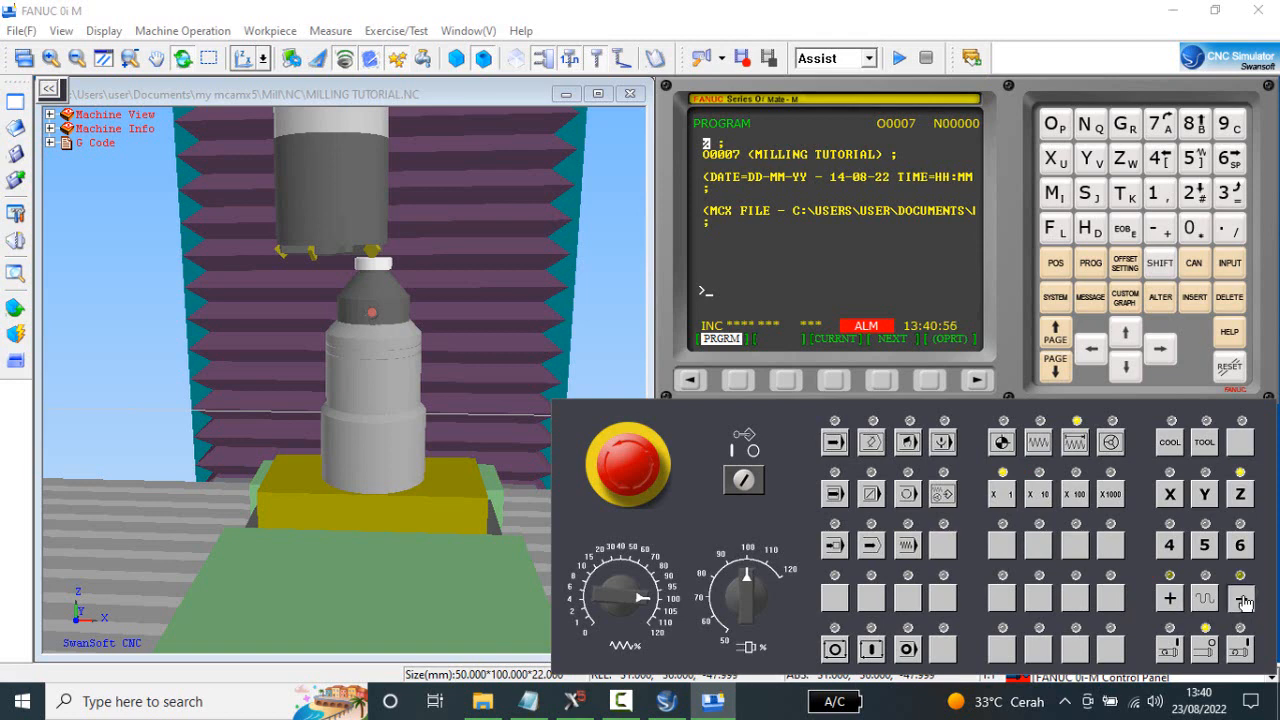
left_click(1170, 600)
left_click(1243, 600)
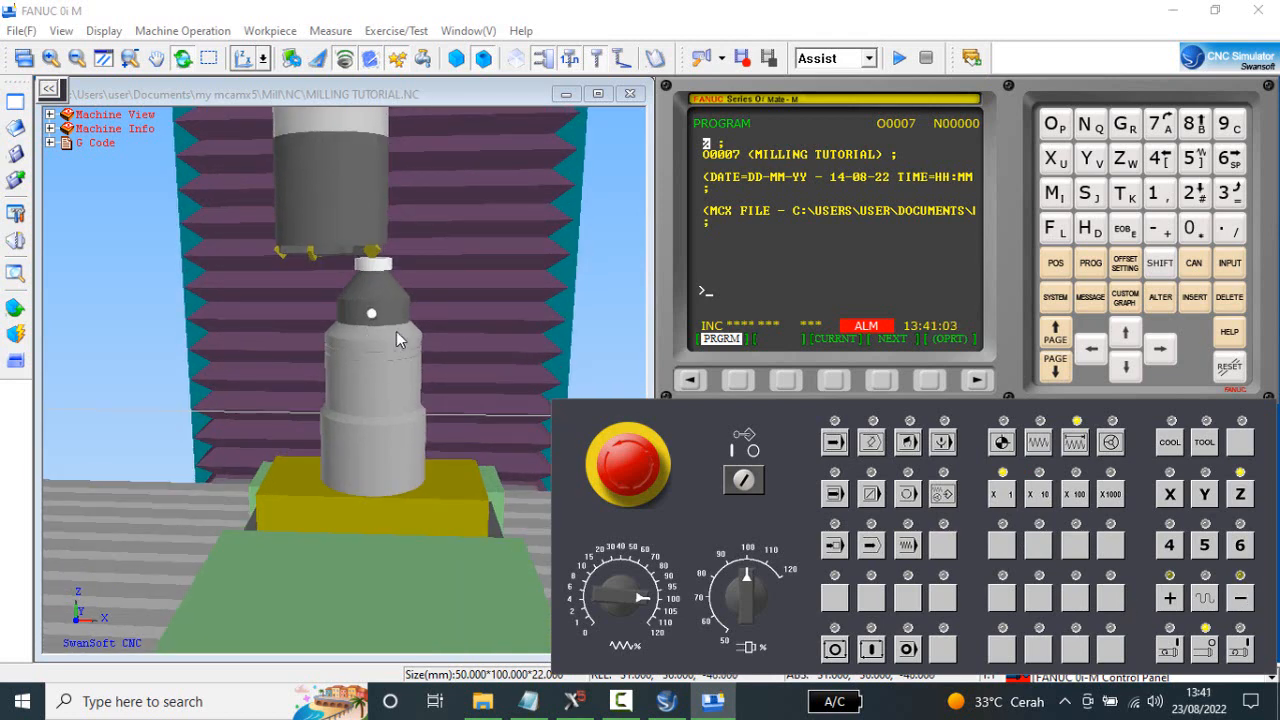
scroll(395, 328, "up", 1)
mouse_move(409, 304)
middle_mouse_down()
mouse_move(437, 291)
mouse_move(425, 287)
middle_mouse_up()
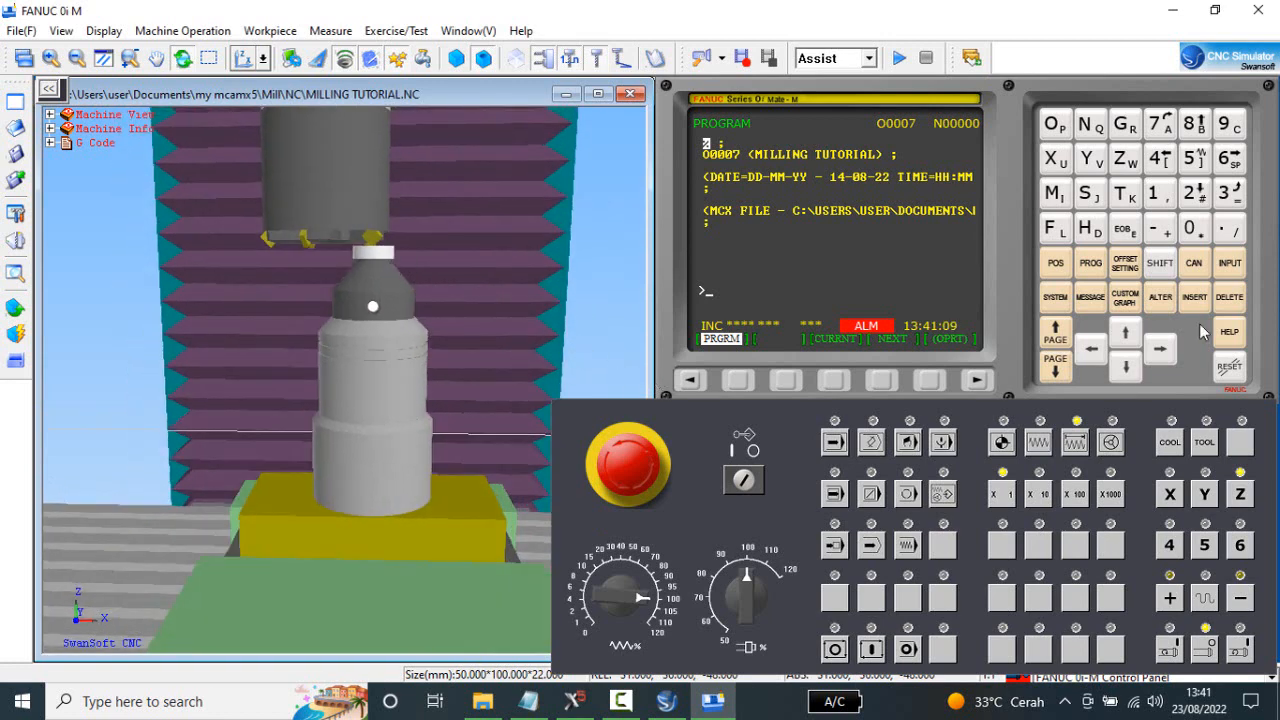
In the tool offset table, set the GEOM(H) value of offset 001 to -148.000.
left_click(1125, 264)
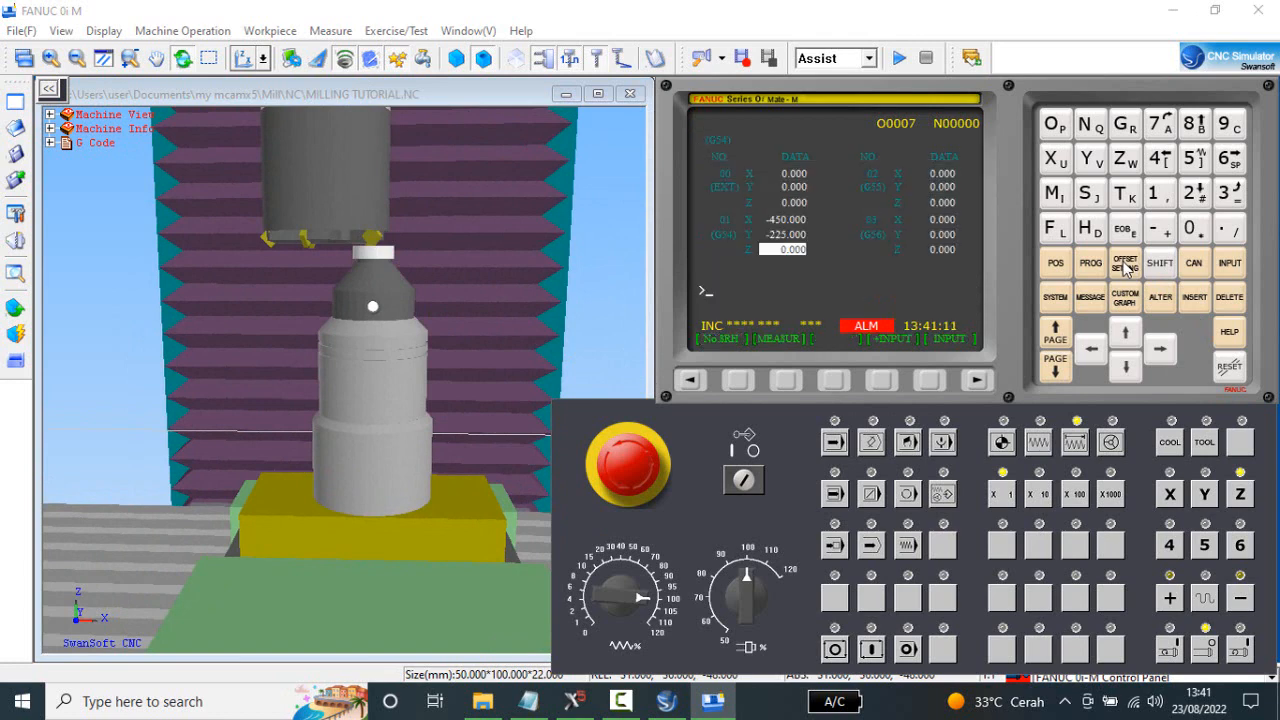
left_click(690, 383)
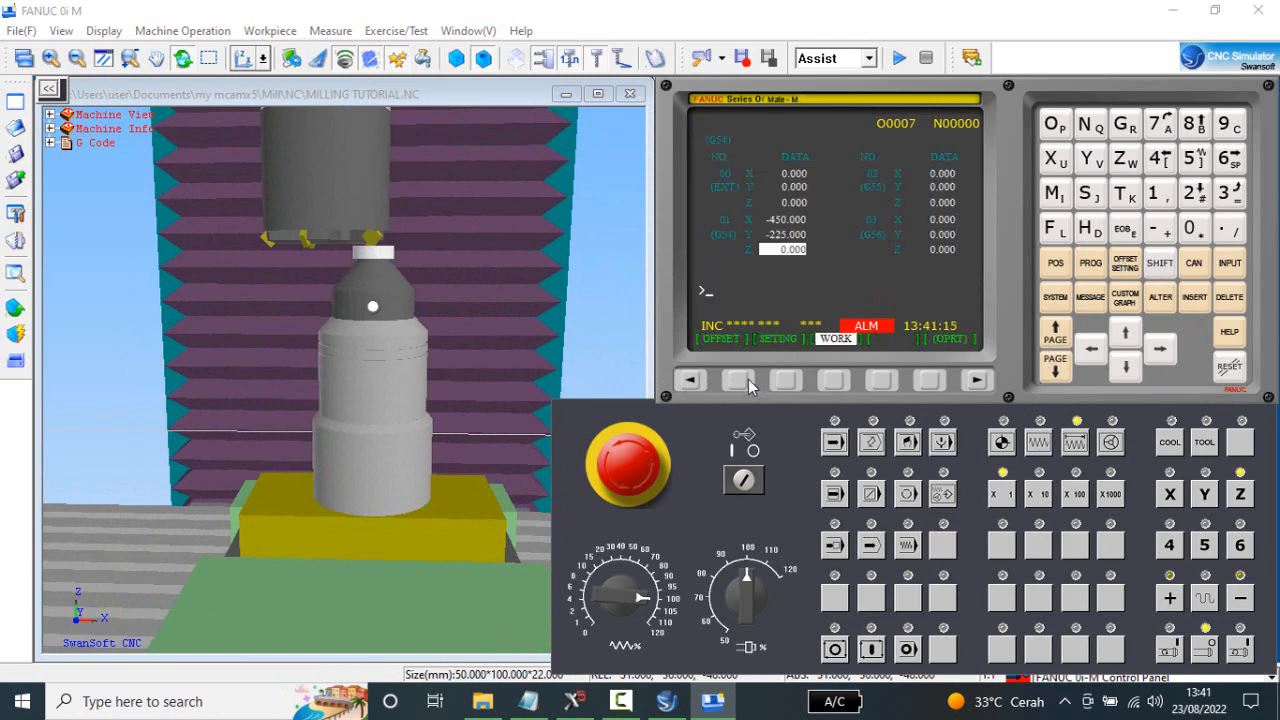
left_click(740, 380)
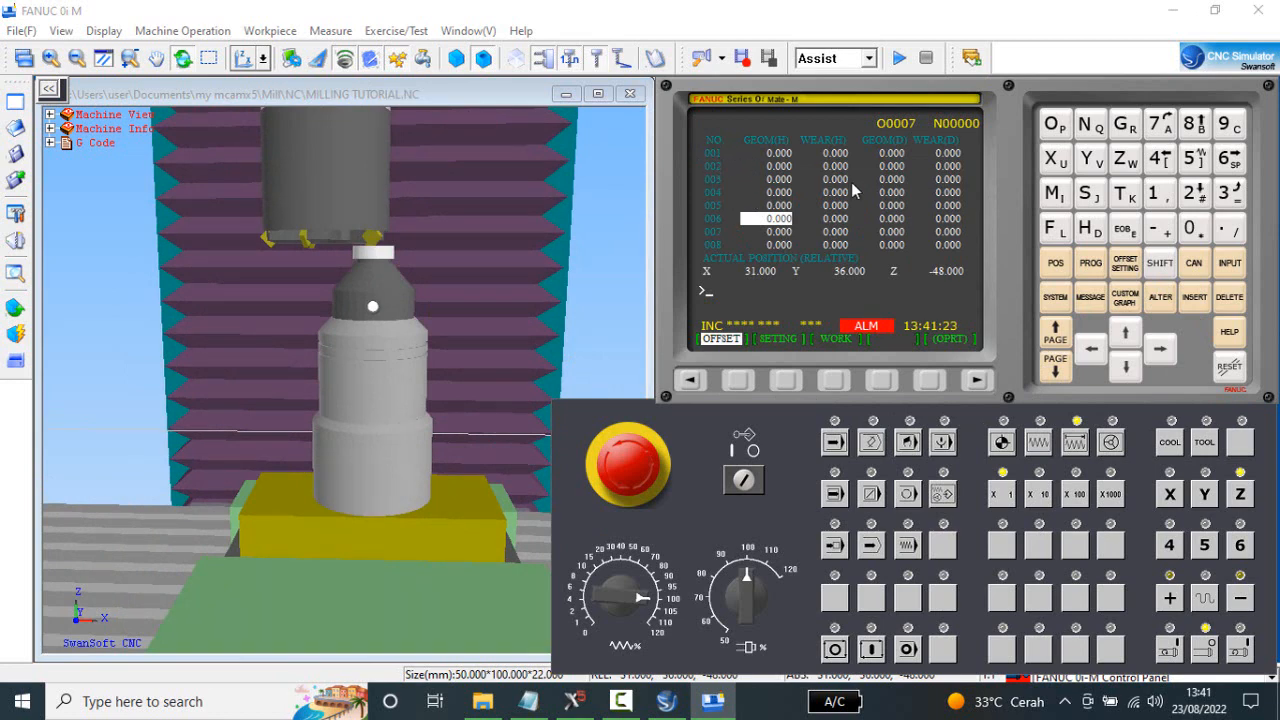
left_click(1126, 335)
left_click(1126, 335)
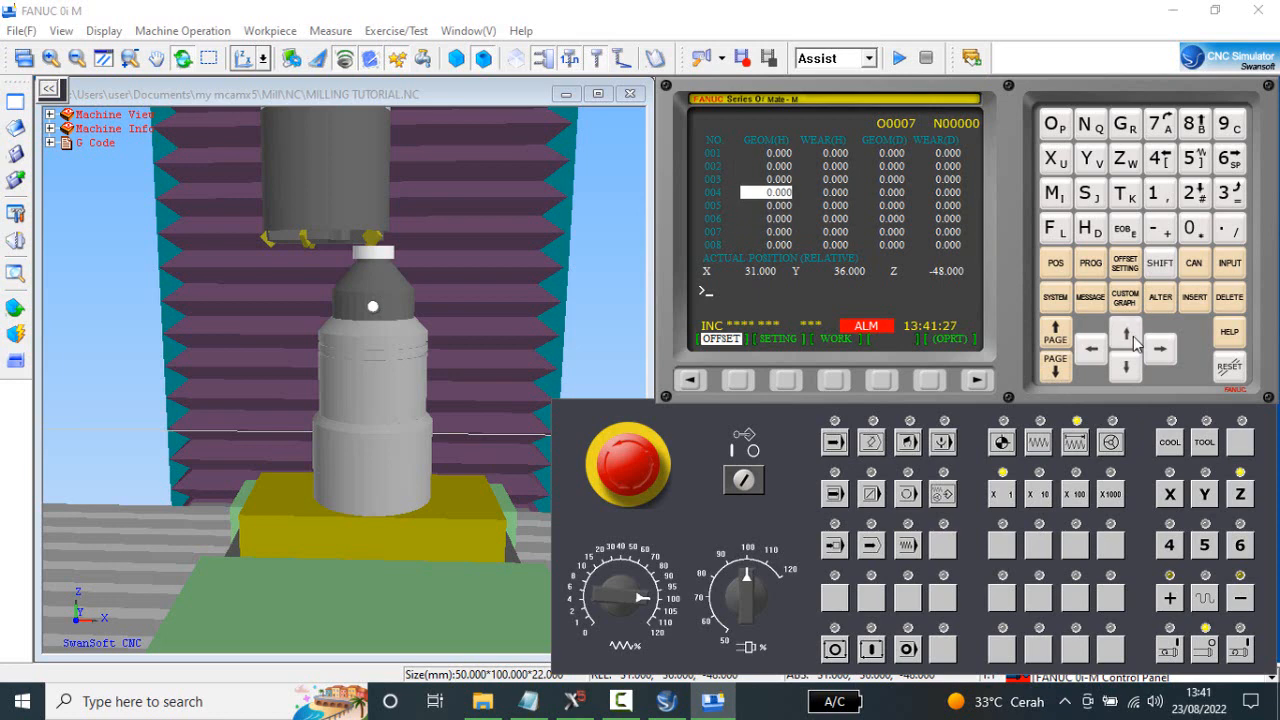
left_click(1133, 340)
left_click(1133, 340)
left_click(1133, 340)
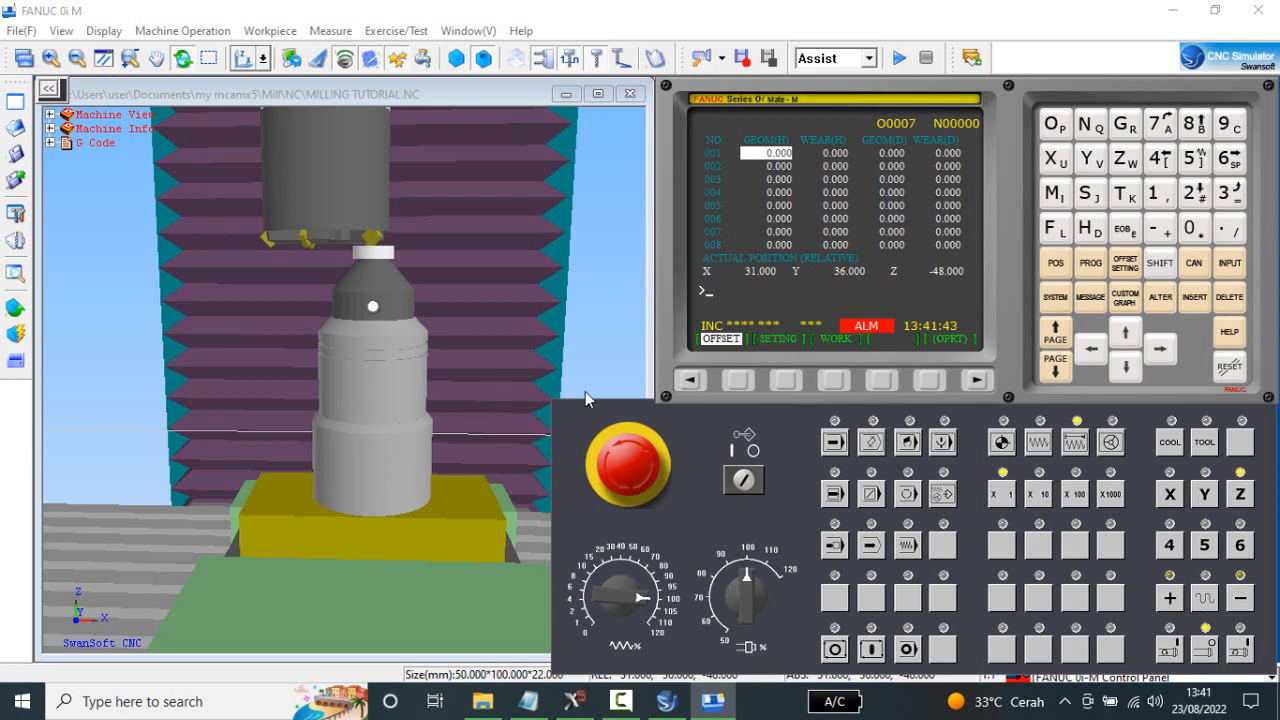
left_click(1160, 231)
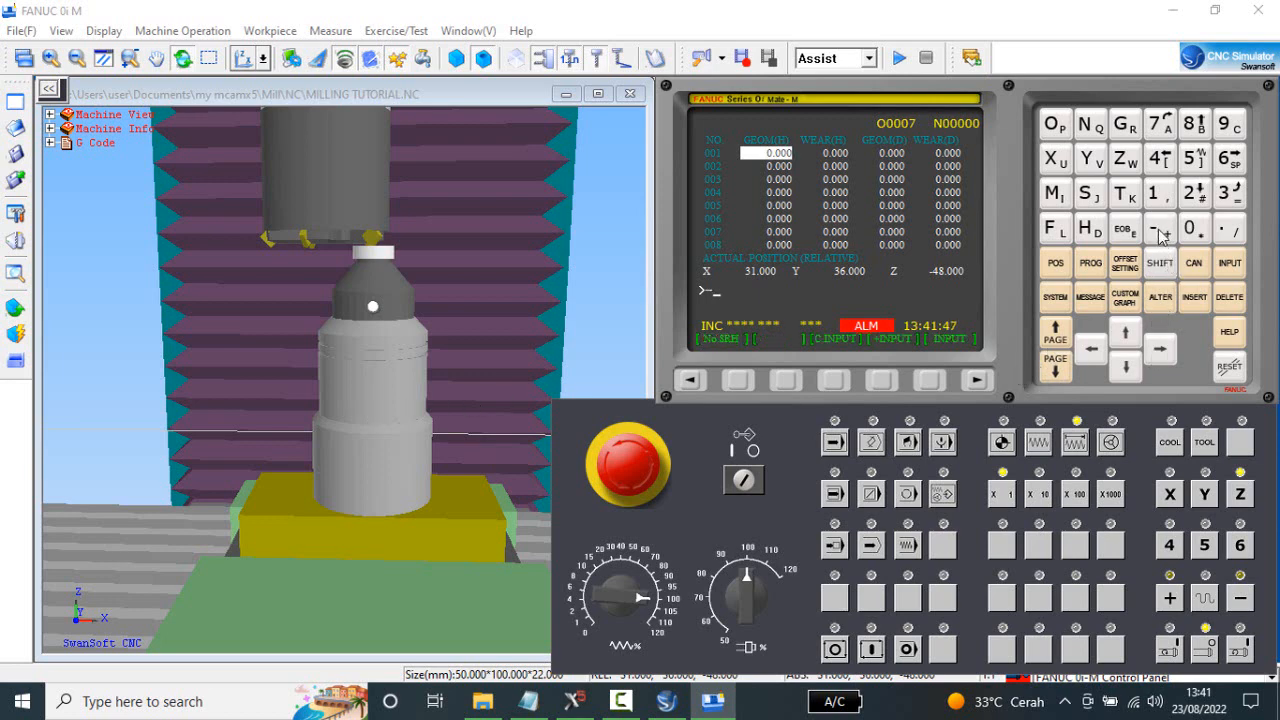
left_click(1162, 166)
left_click(1195, 133)
left_click(1231, 231)
left_click(1230, 264)
left_click(1126, 368)
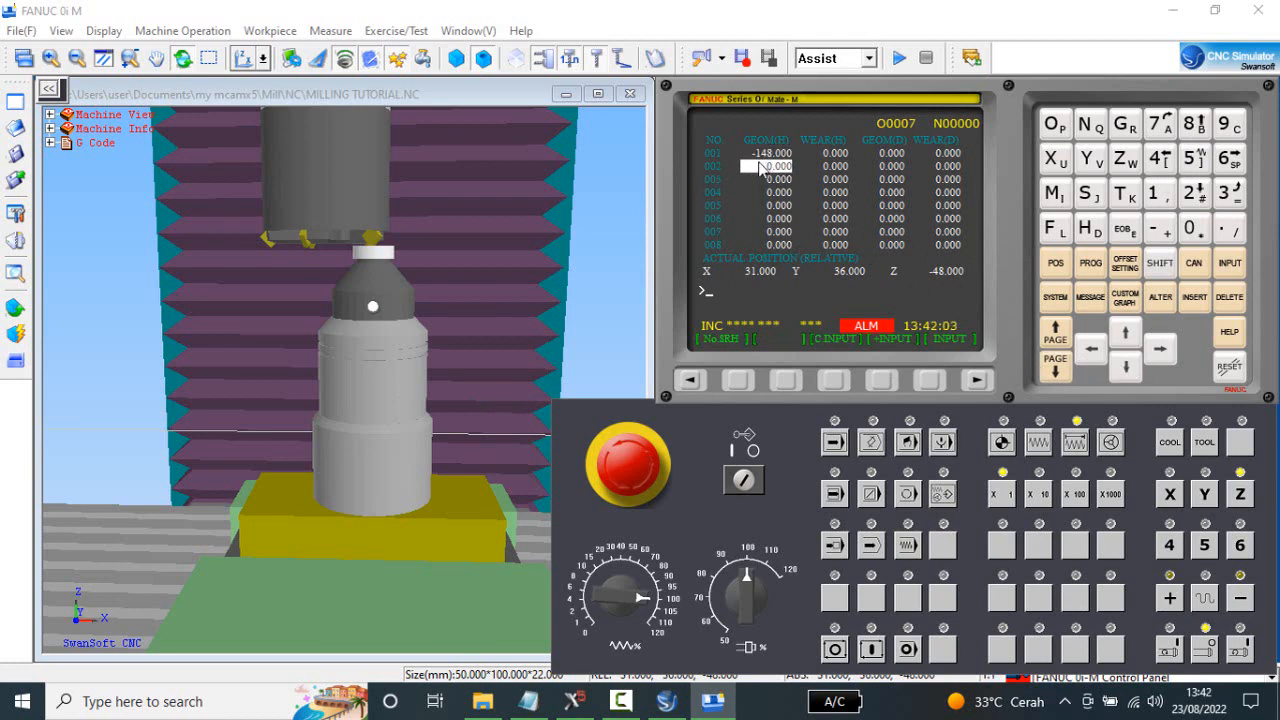
Show the relative position and return the Z axis to its reference point in REF mode.
left_click(1058, 264)
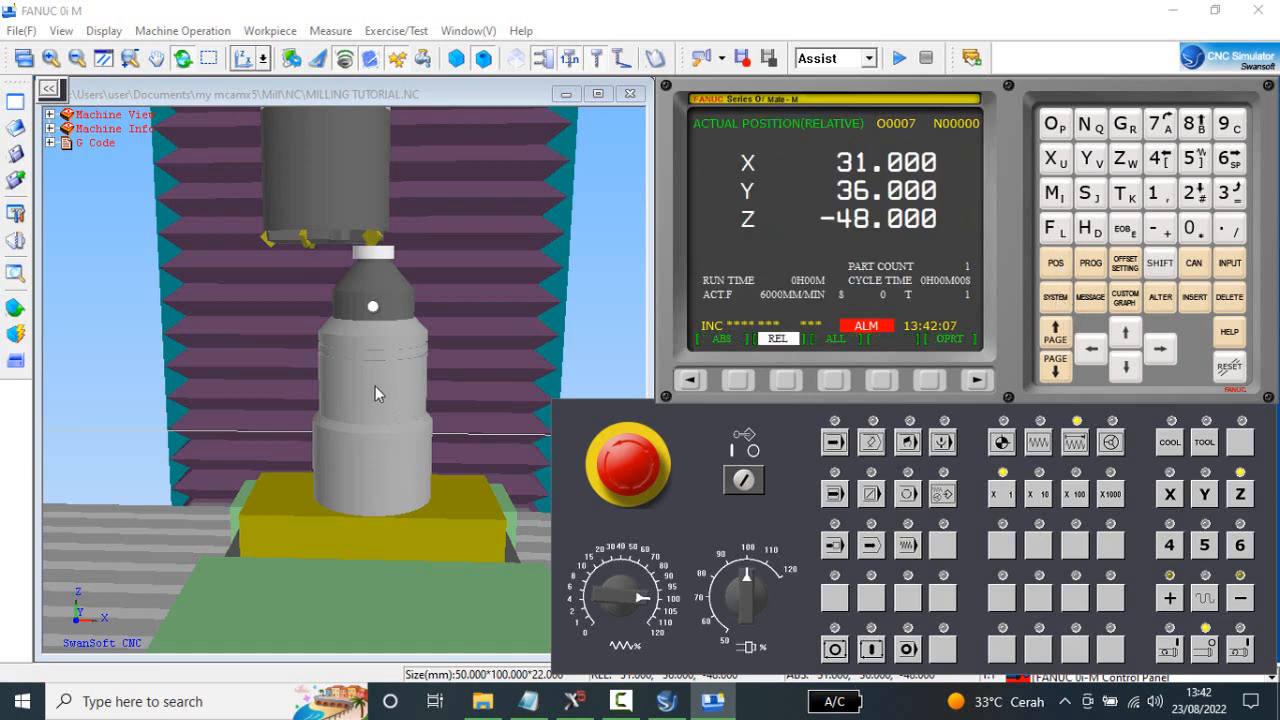
left_click(1003, 443)
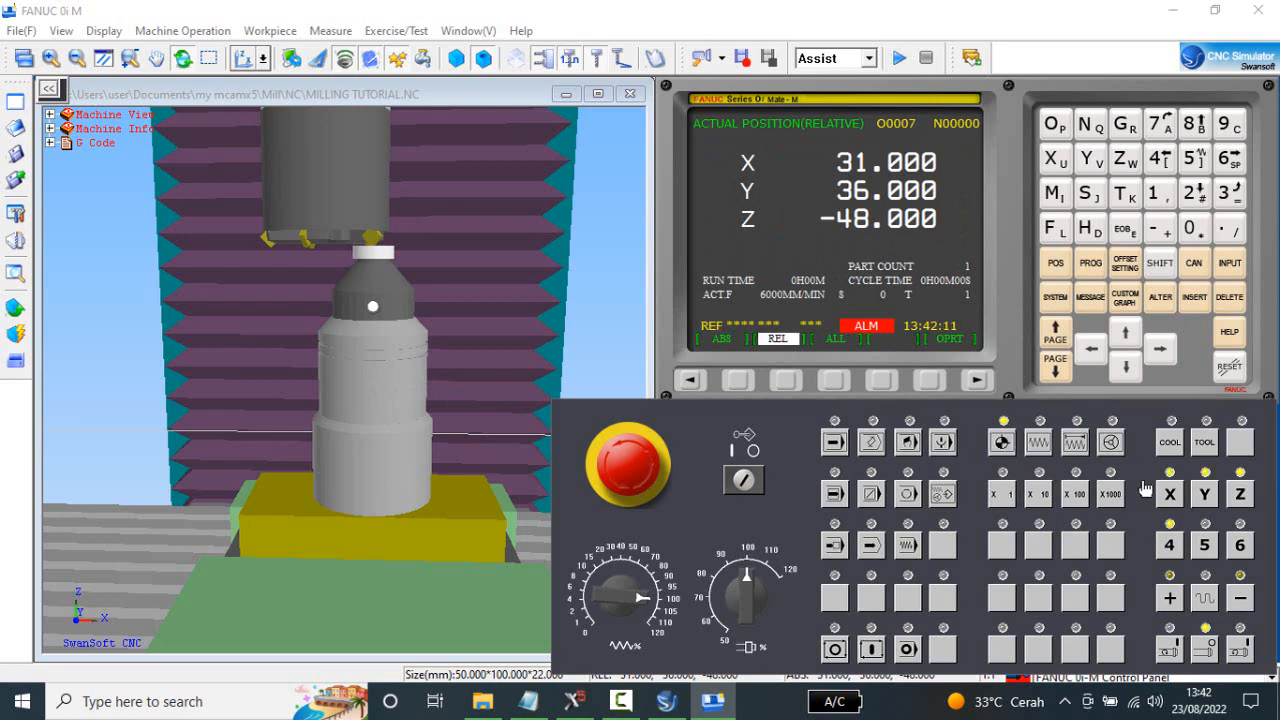
left_click(1240, 494)
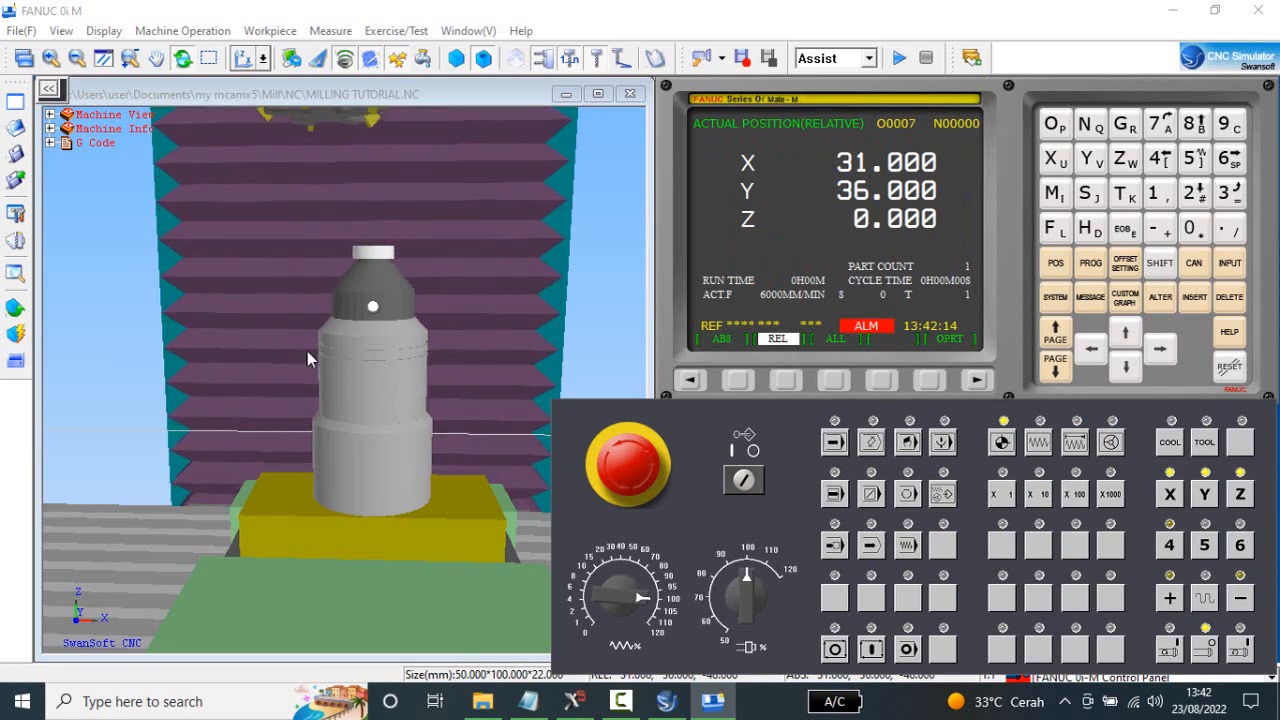
scroll(371, 362, "down", 4)
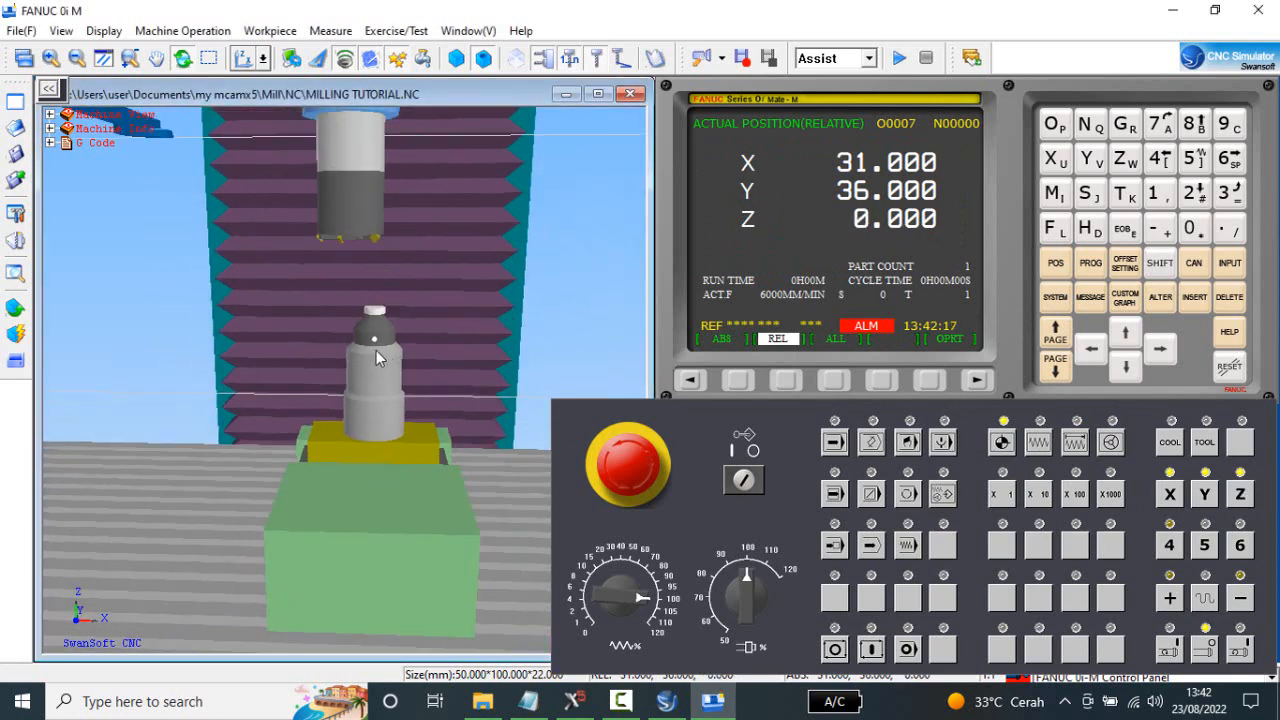
In MDI mode, enter the block M6 T2 and run it to load tool 2 into the spindle.
left_click(1089, 264)
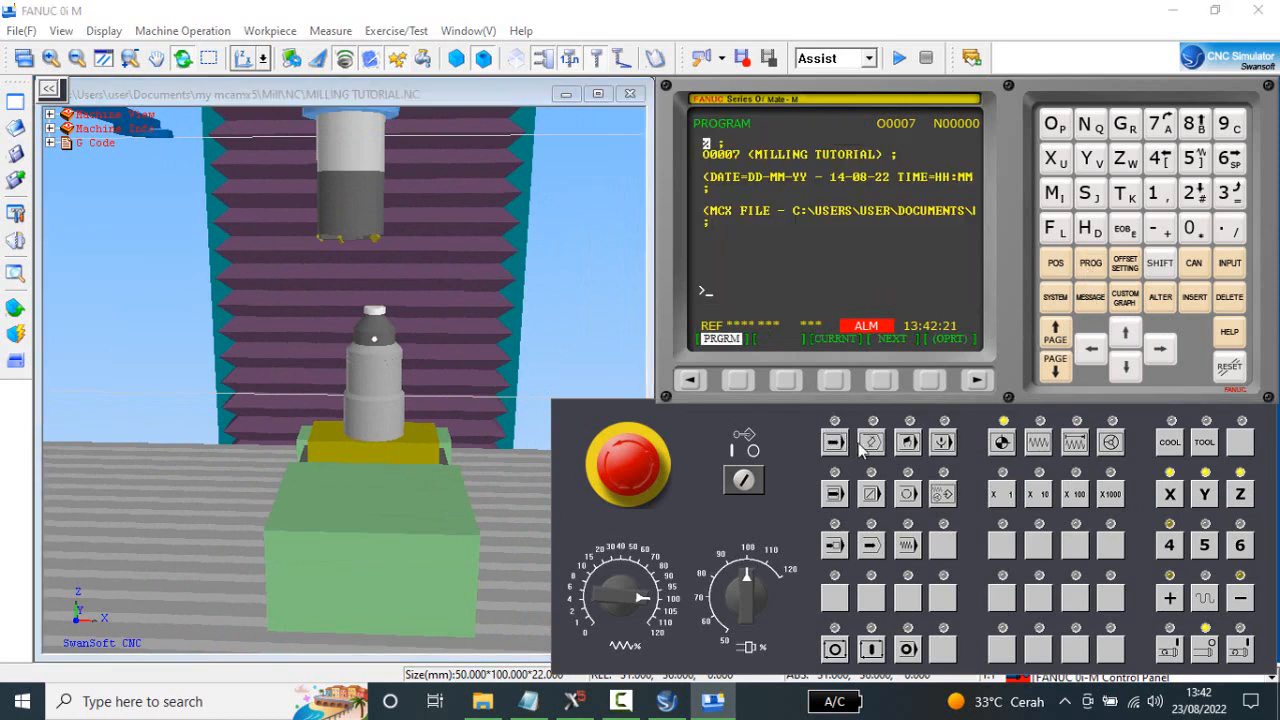
left_click(908, 442)
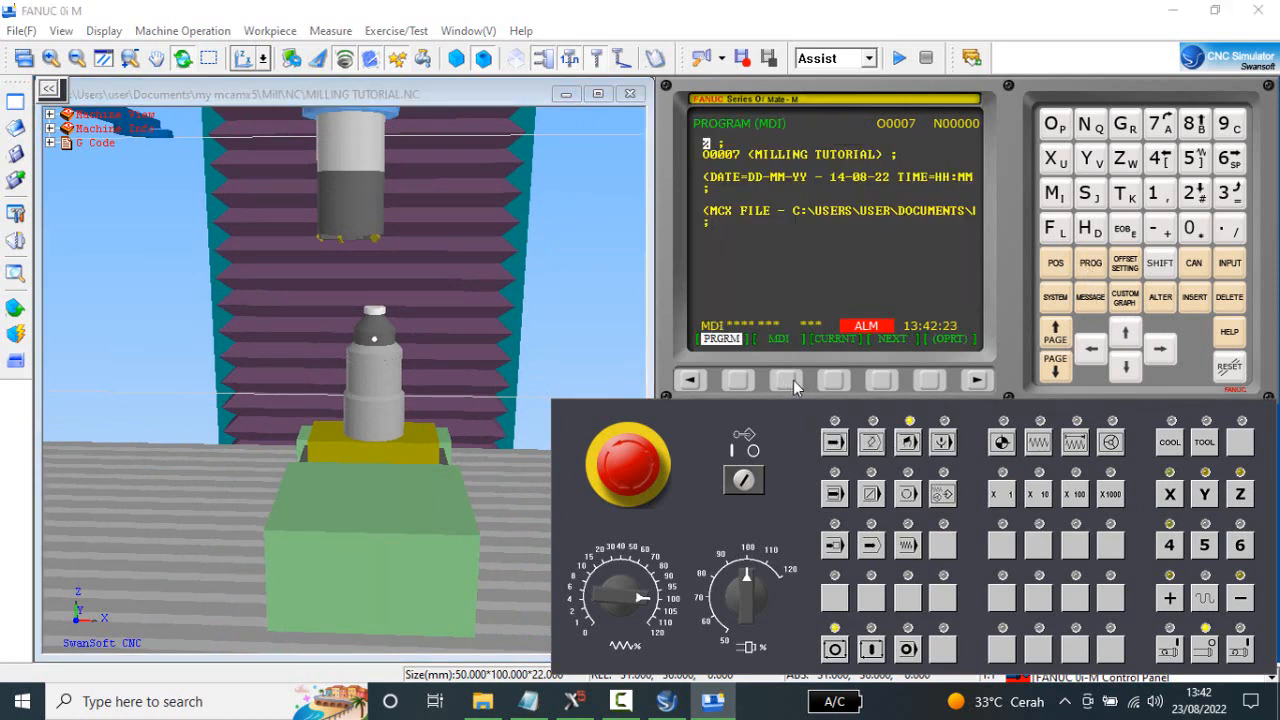
left_click(790, 380)
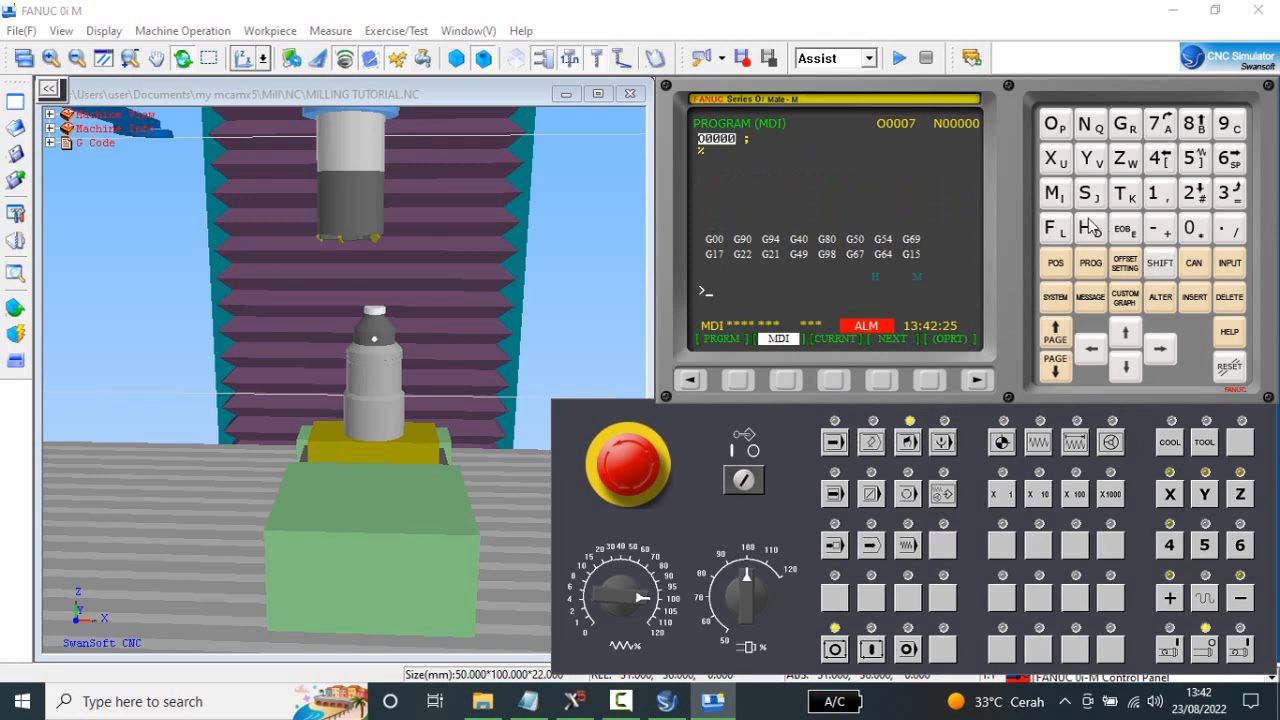
left_click(1060, 200)
left_click(1240, 160)
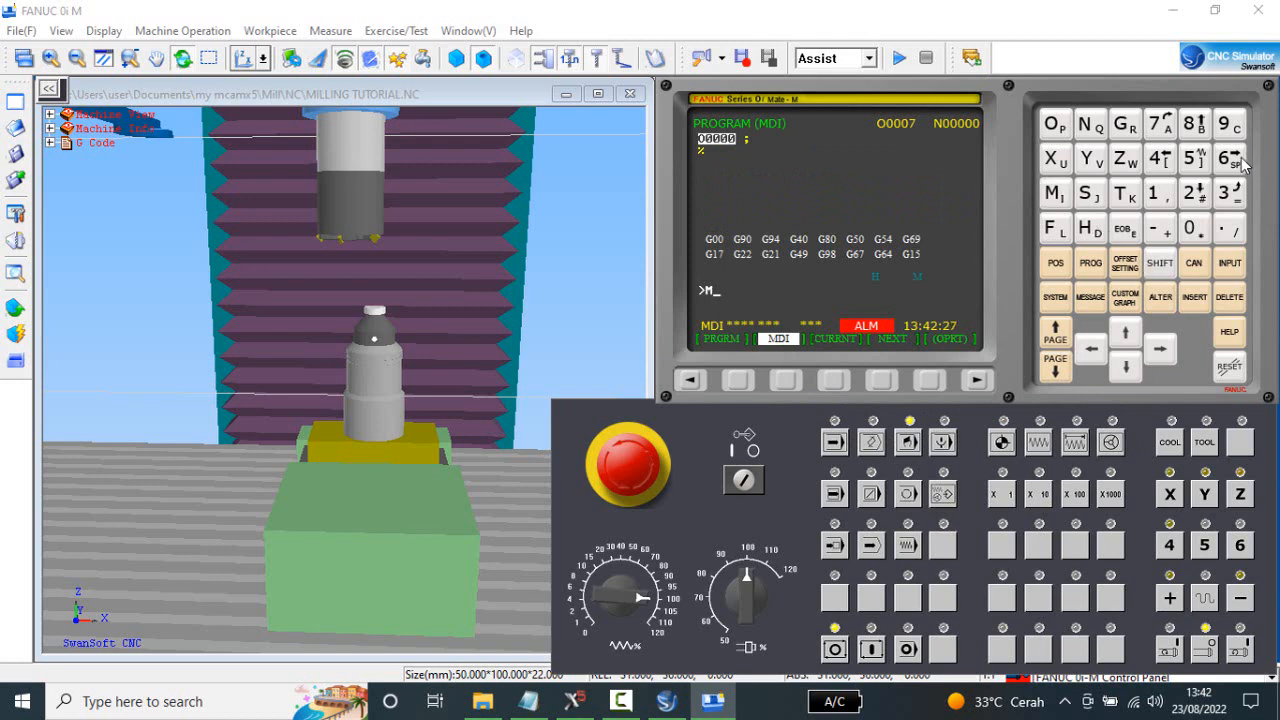
left_click(1130, 196)
left_click(1130, 240)
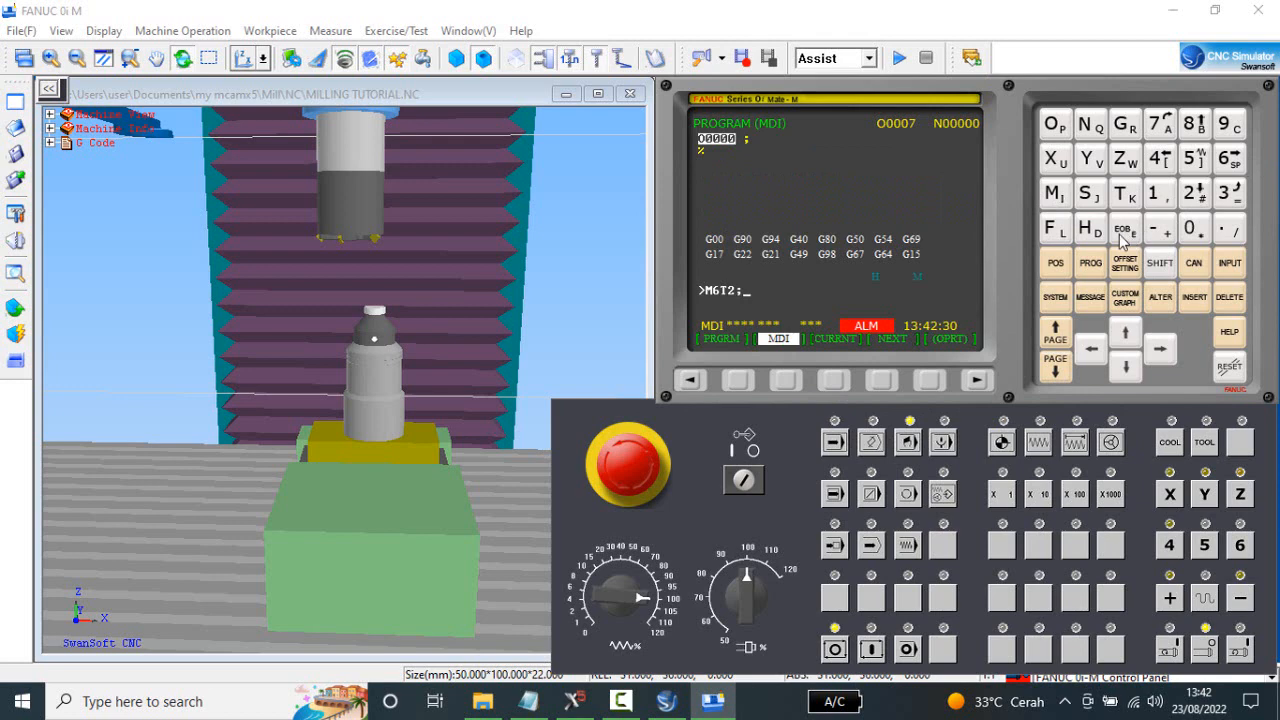
left_click(1189, 302)
left_click(872, 652)
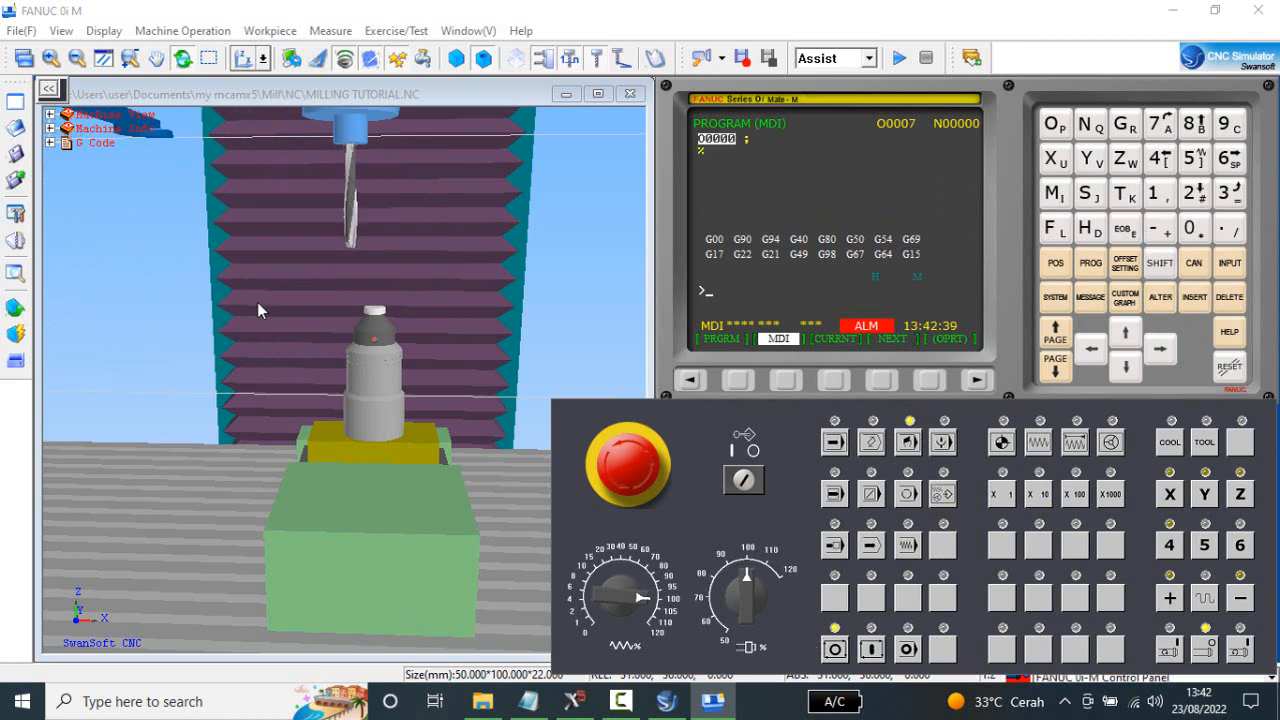
scroll(257, 310, "up", 2)
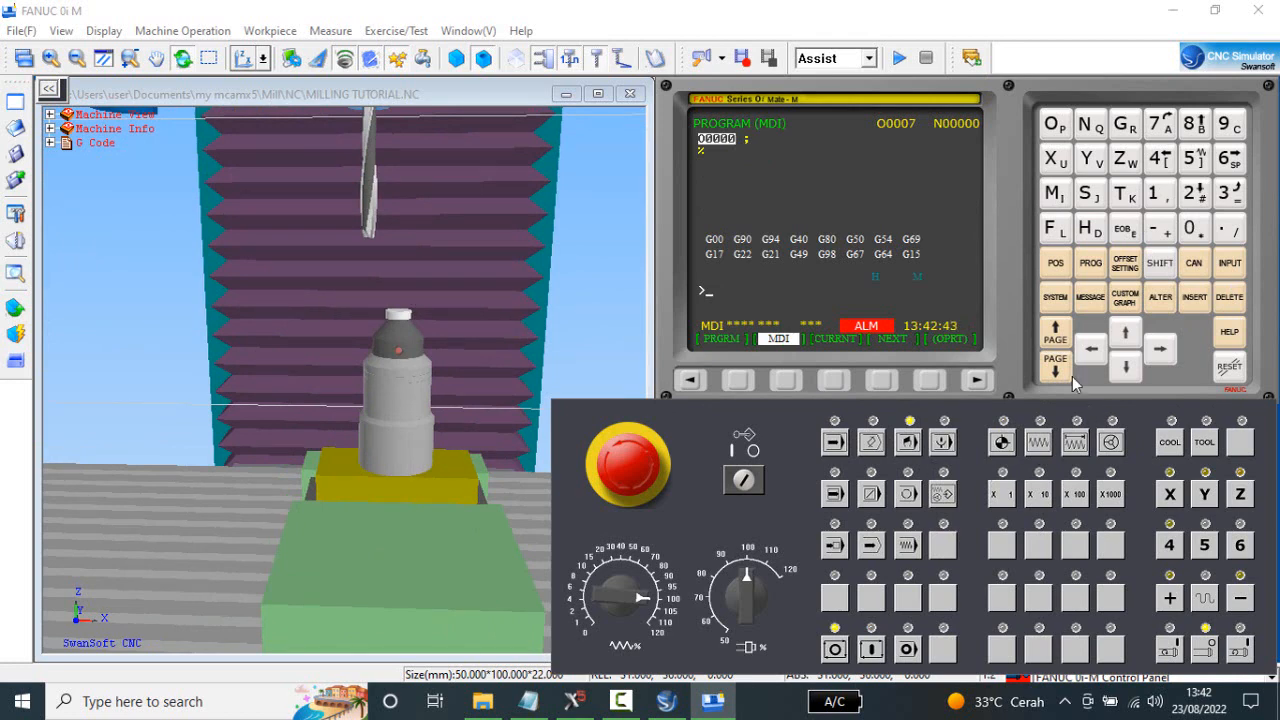
Display the relative position, switch to incremental jog mode at X1000 and jog X in the positive direction to 49.000, bringing the gauge under tool 2.
left_click(1056, 263)
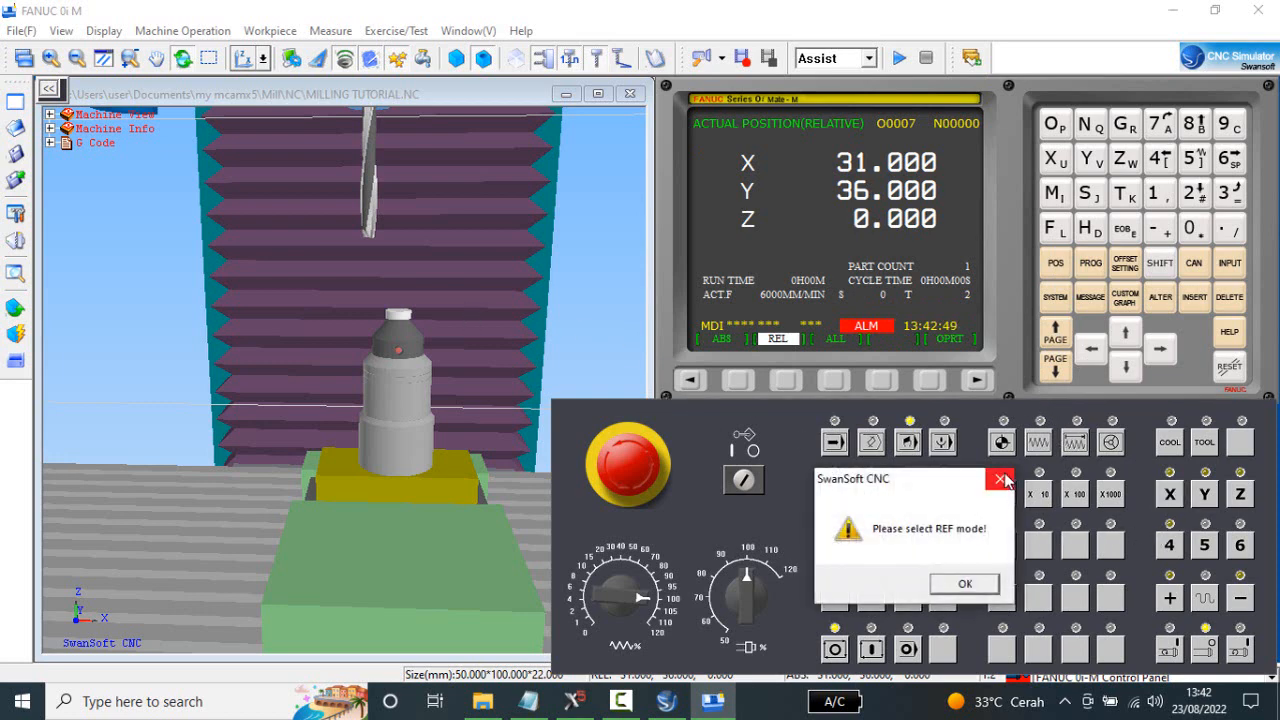
left_click(1001, 480)
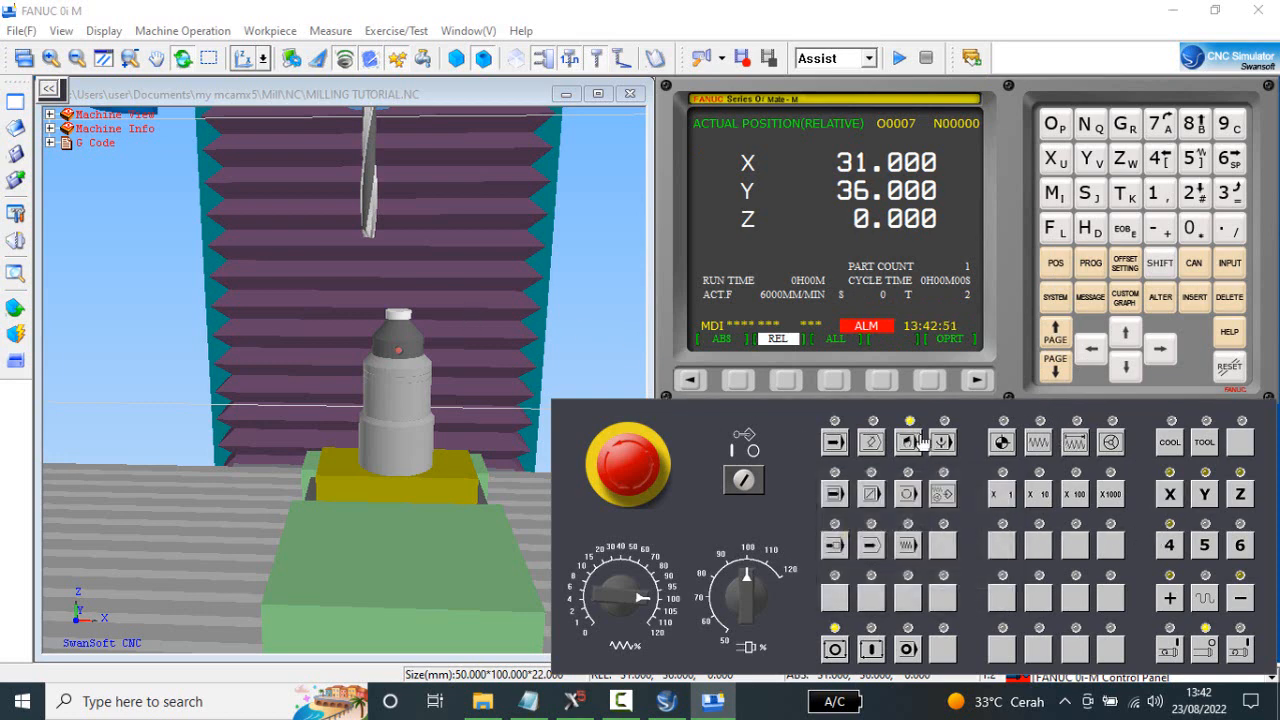
left_click(1076, 445)
left_click(1175, 596)
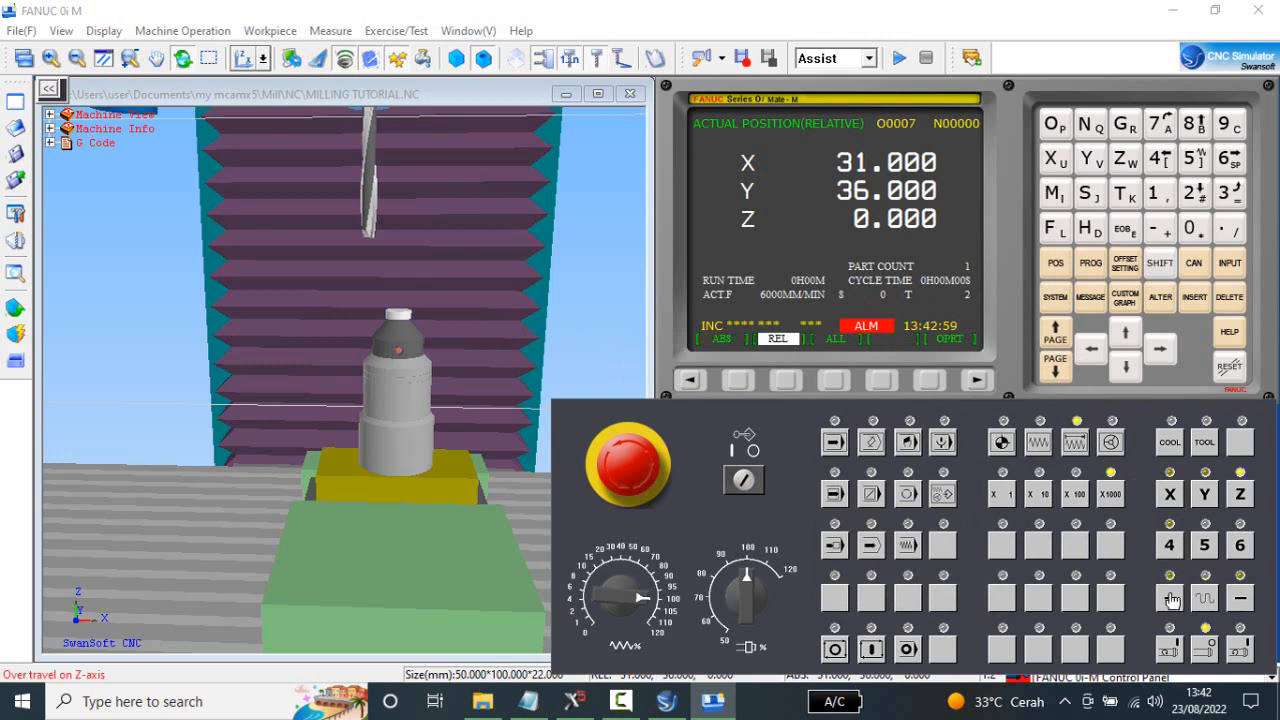
left_click(1181, 505)
left_click_drag(1175, 598, 1175, 598)
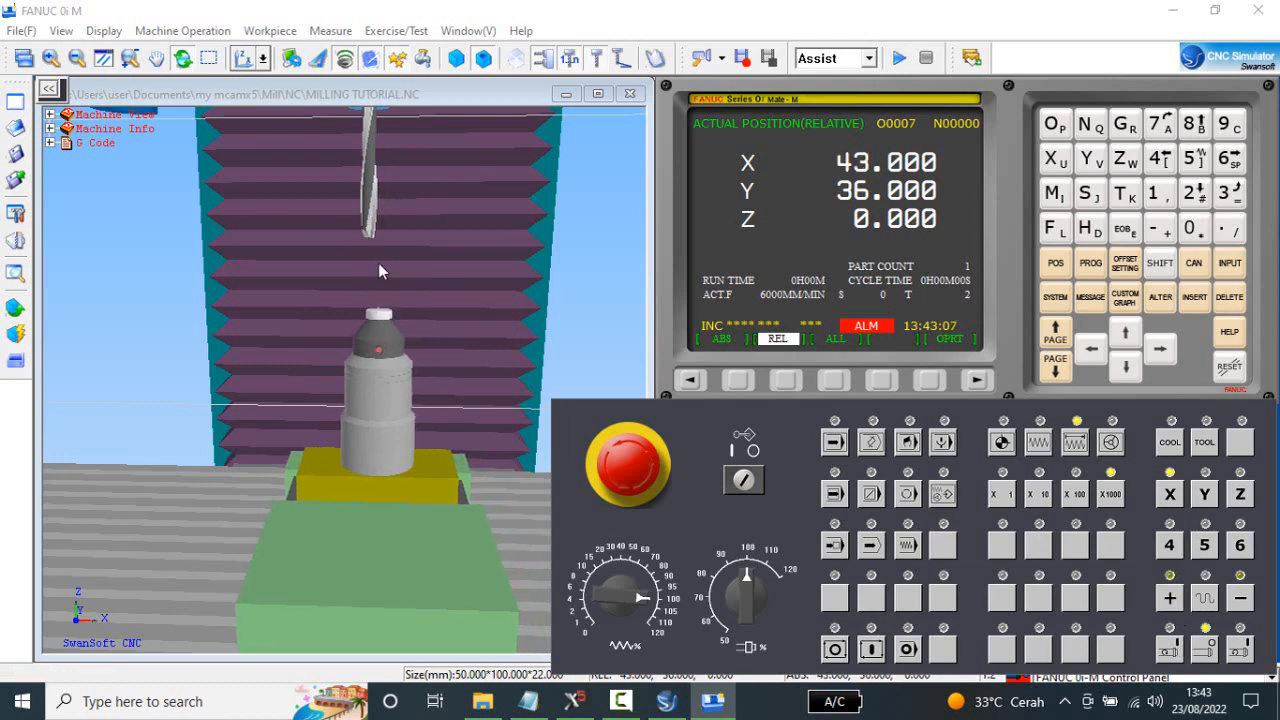
left_click_drag(1173, 600, 1175, 603)
left_click(1175, 600)
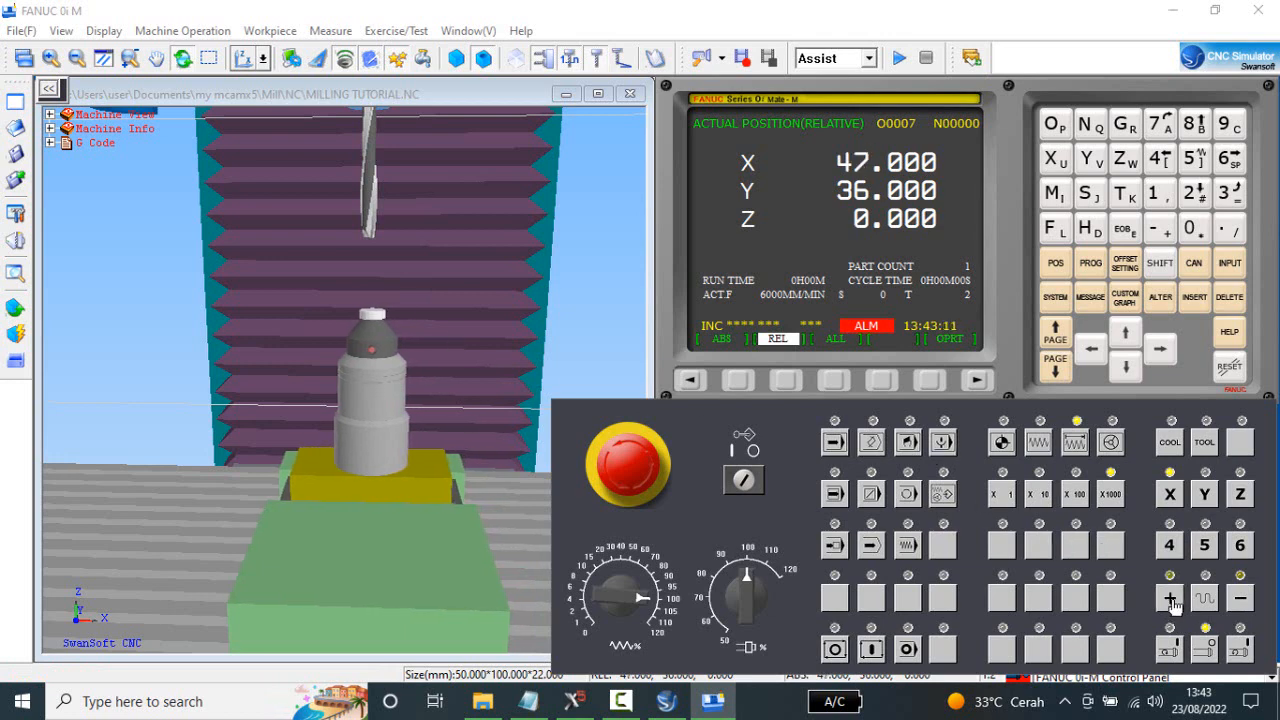
left_click(1175, 600)
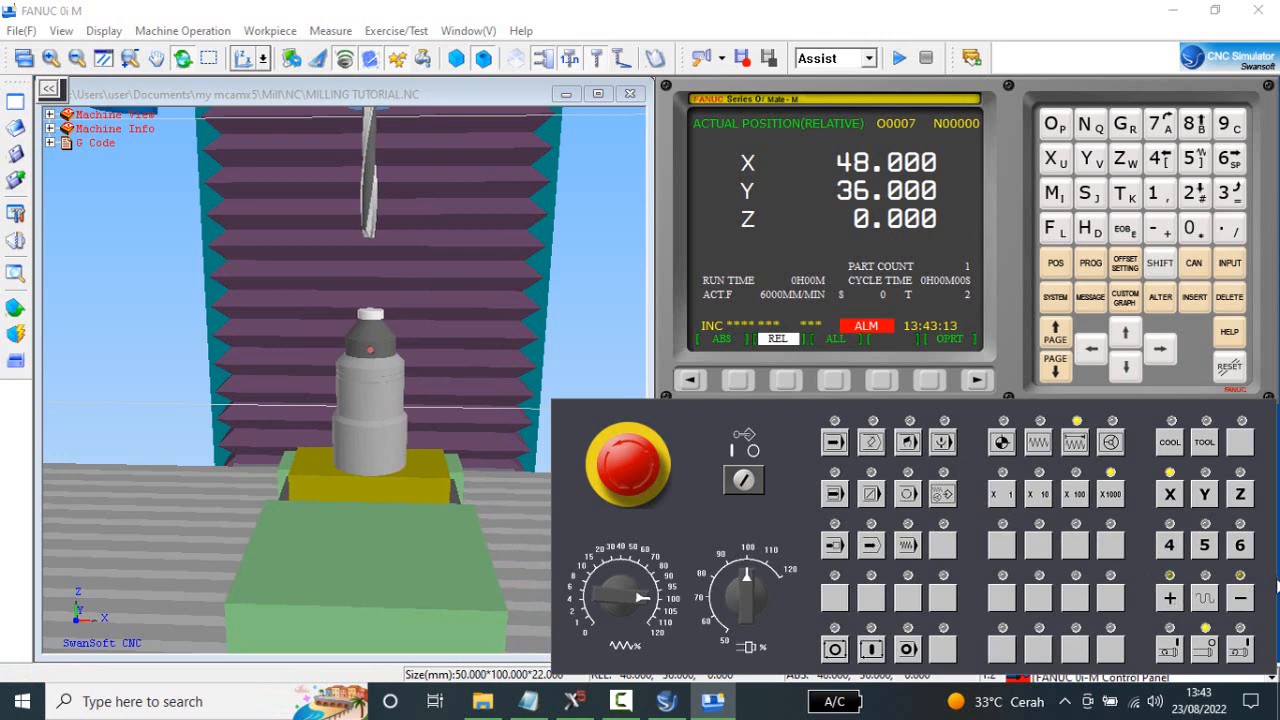
left_click(1172, 601)
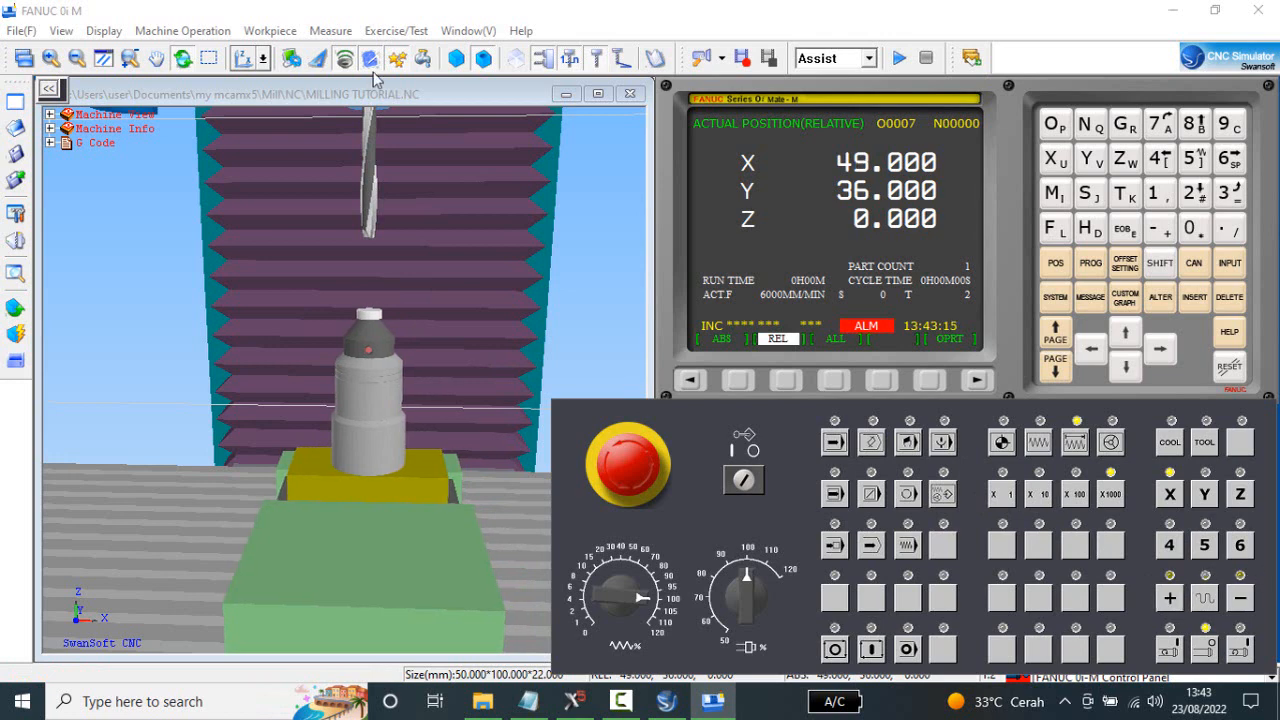
Switch to a side view and jog the Y axis at X1000 to 24.000, centring the gauge under tool 2.
left_click(262, 64)
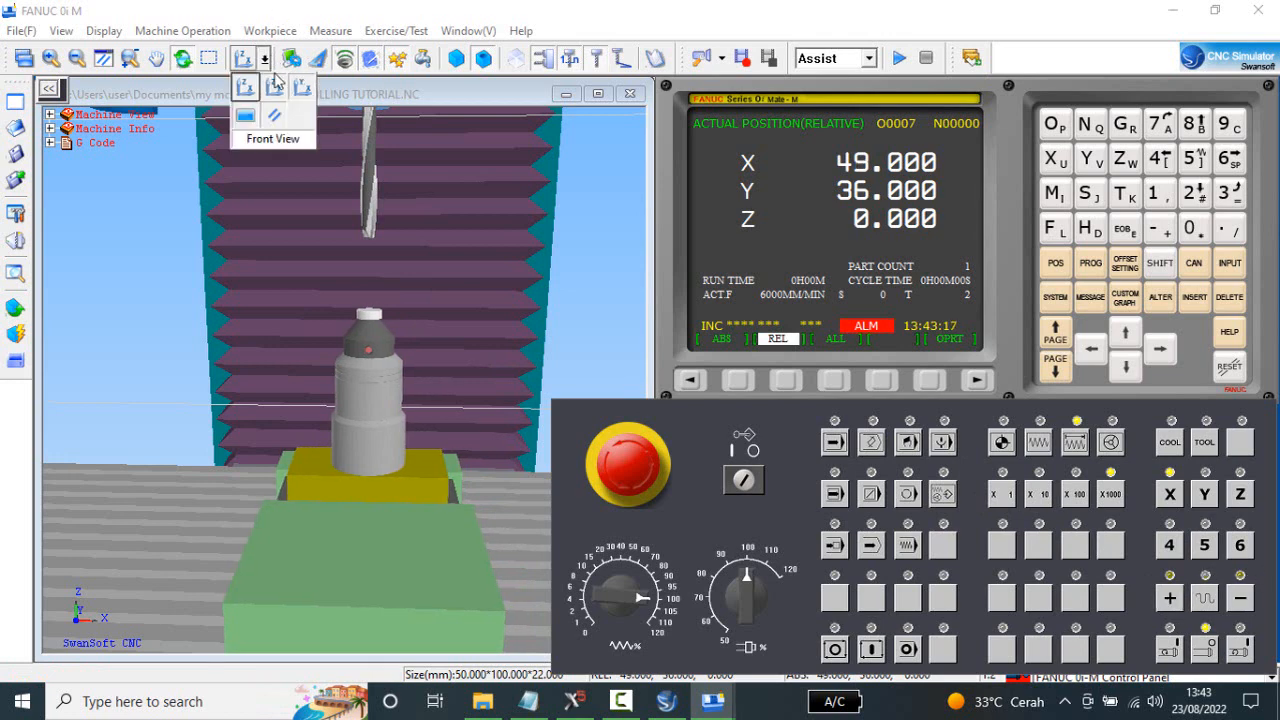
left_click(268, 88)
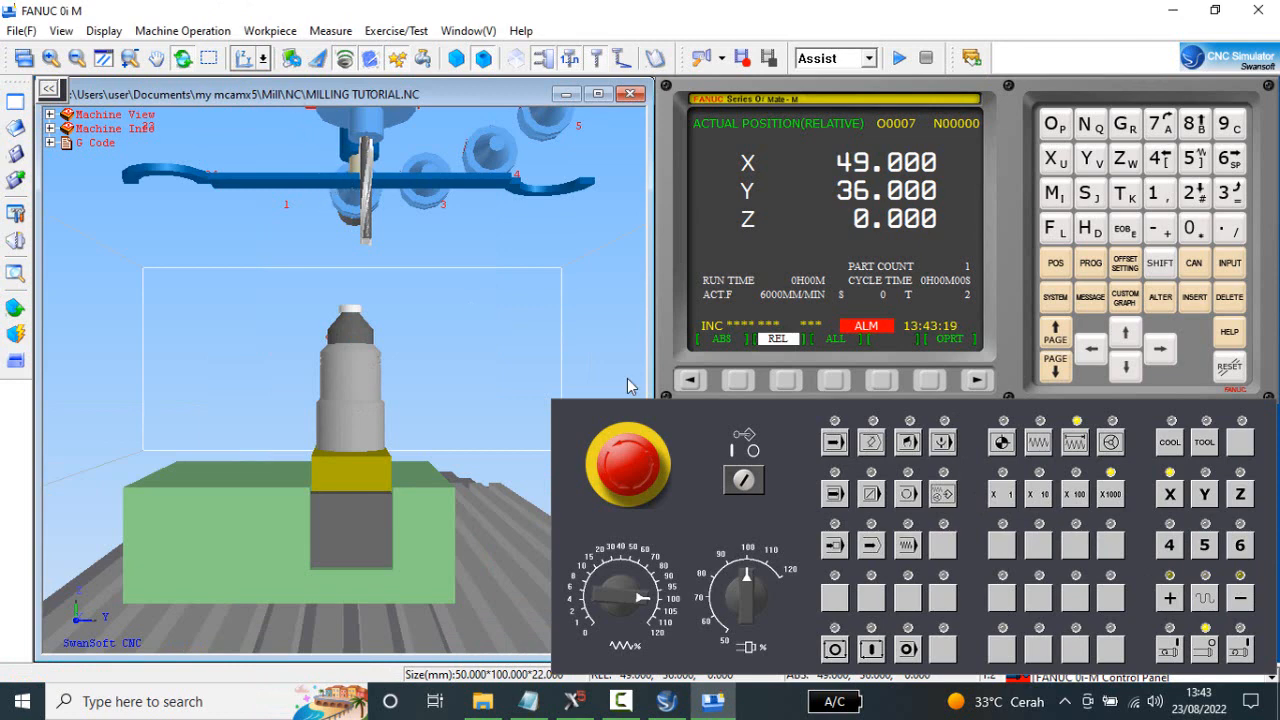
left_click_drag(498, 369, 464, 350)
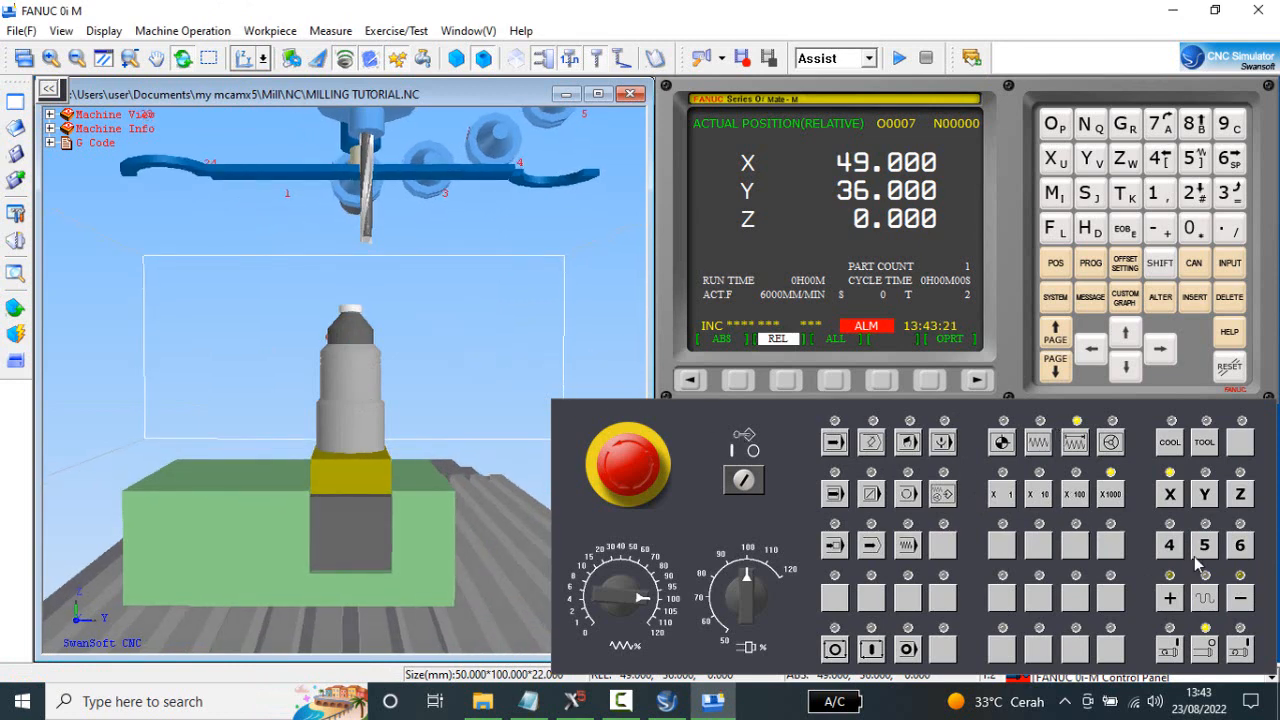
left_click(1209, 503)
left_click(1170, 598)
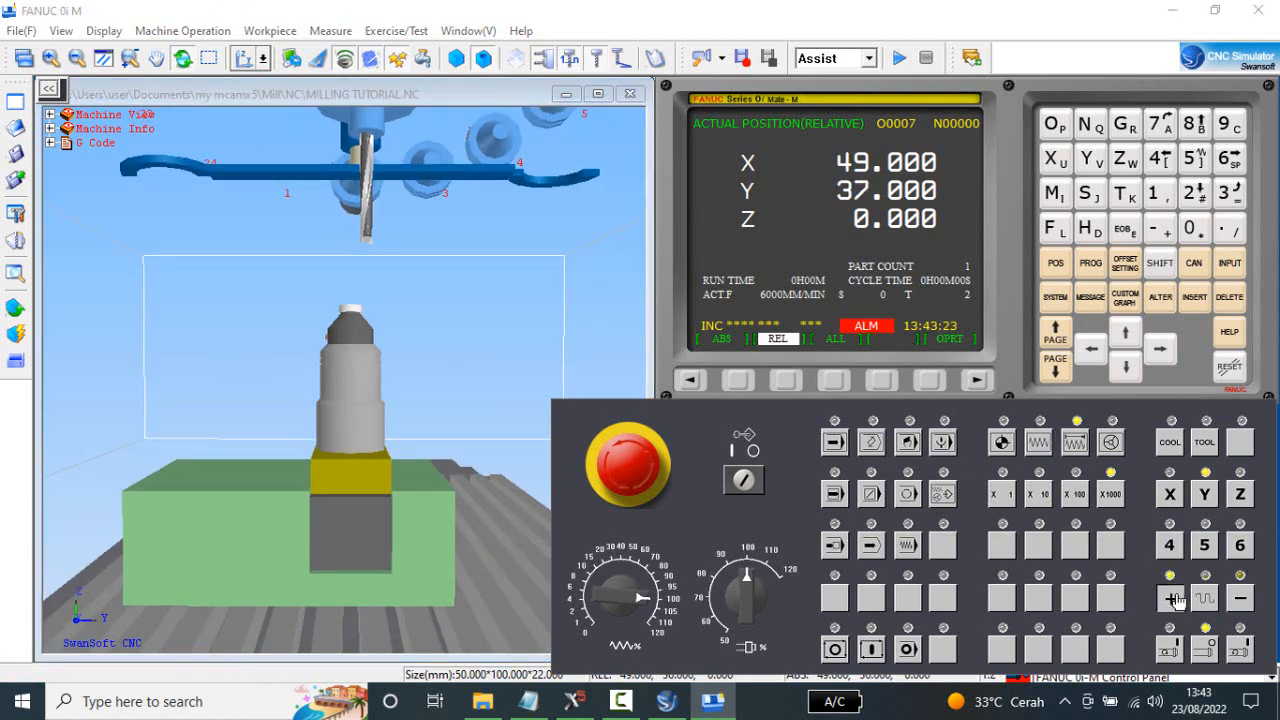
left_click(1170, 598)
left_click(1170, 598)
left_click(1170, 598)
left_click(1241, 598)
left_click(1245, 601)
left_click(1245, 601)
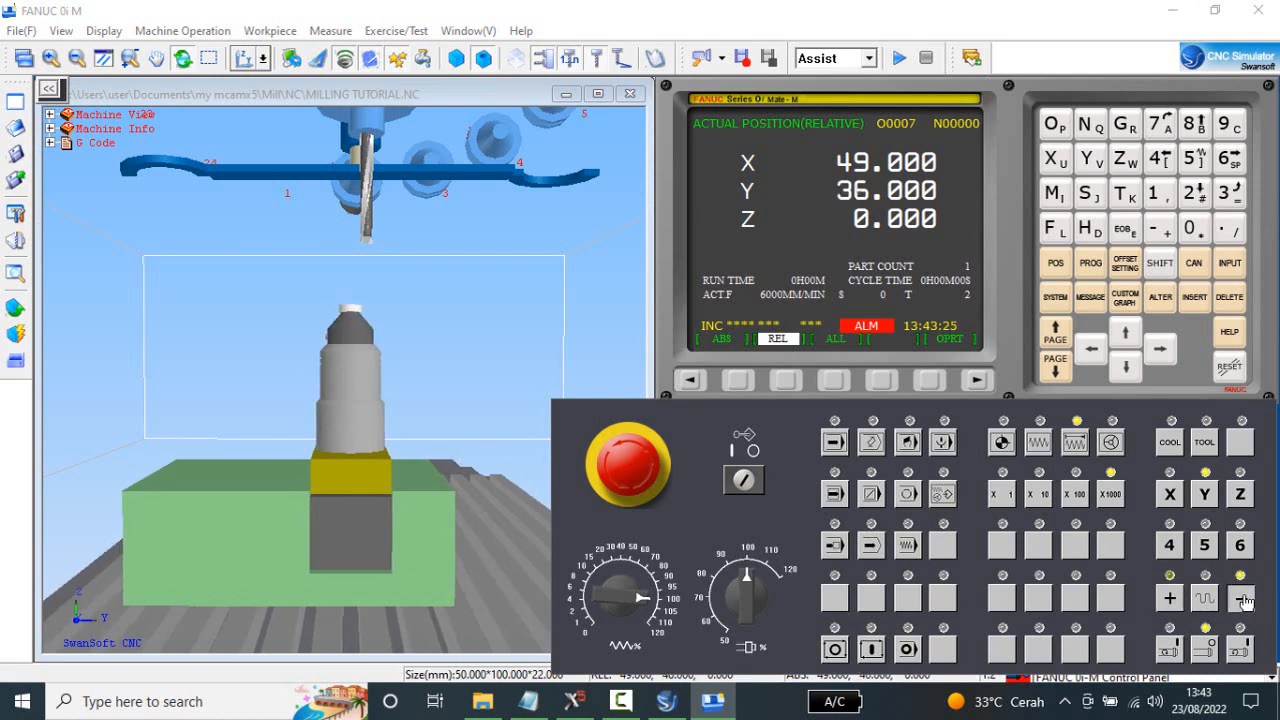
left_click(1245, 601)
left_click(1245, 601)
left_click(1244, 600)
left_click(1244, 600)
left_click(1244, 600)
left_click(1244, 600)
left_click(1244, 600)
left_click(1244, 600)
left_click(1244, 600)
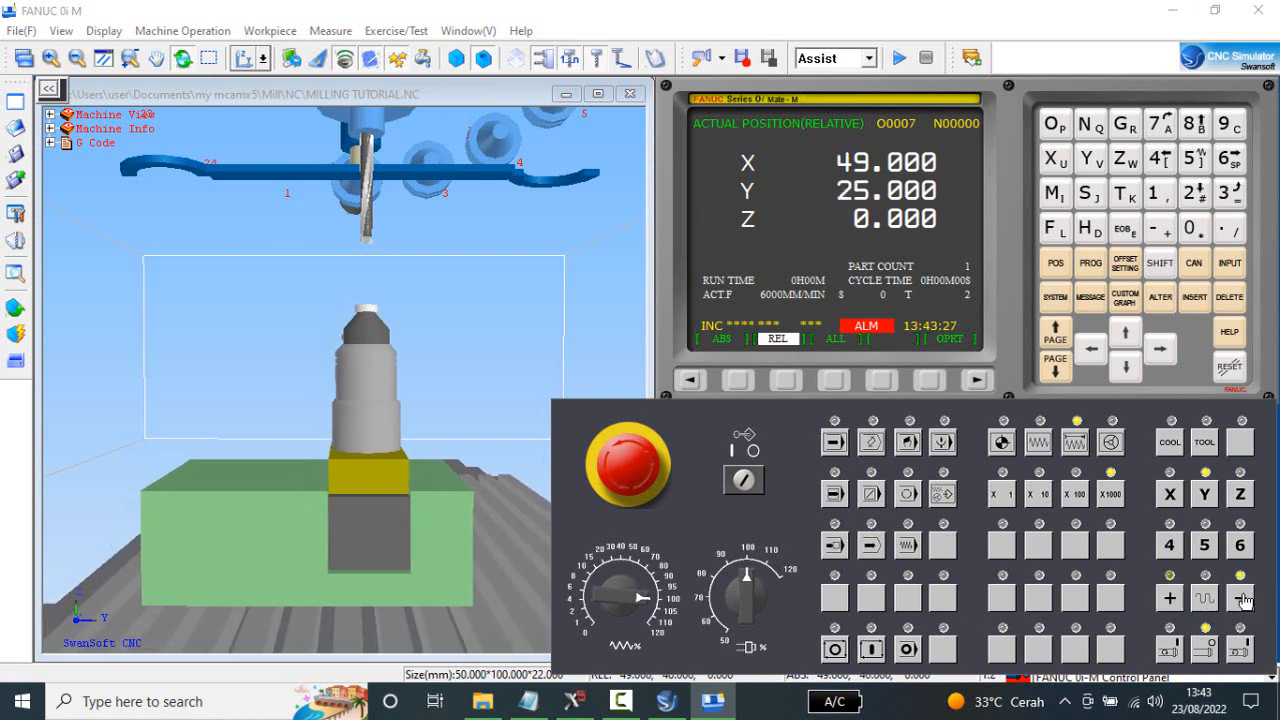
left_click(1244, 600)
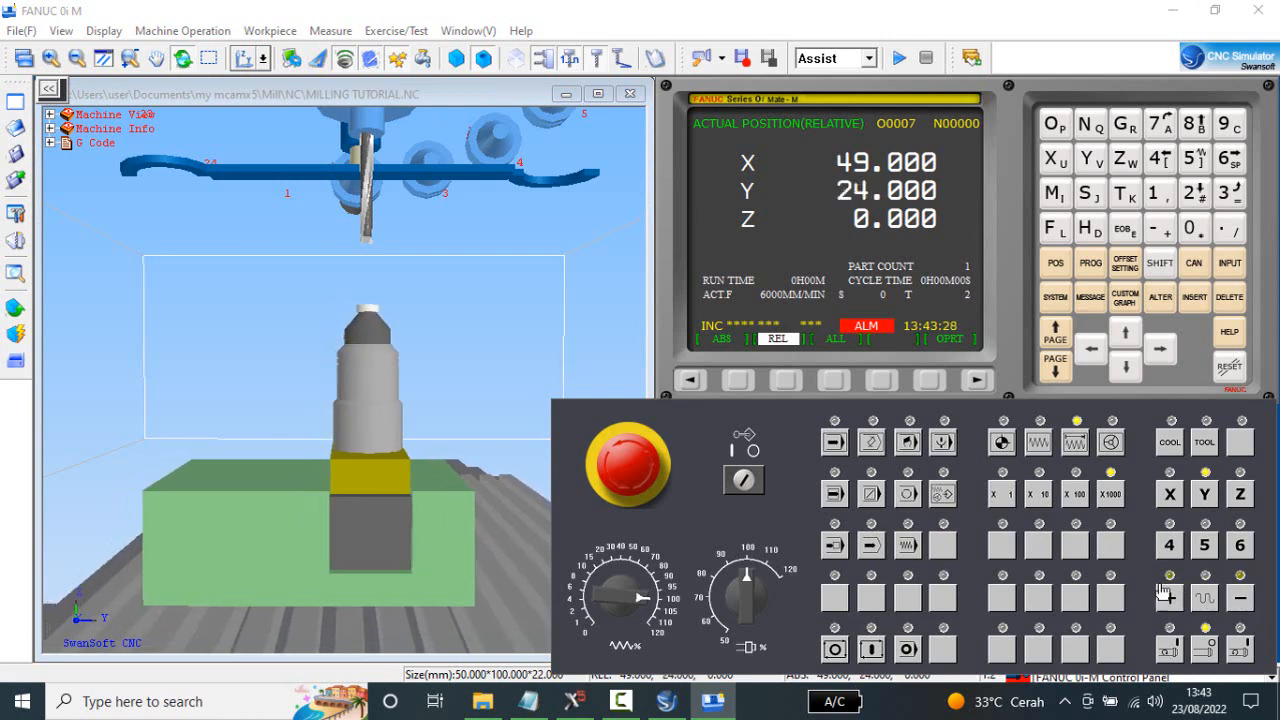
From the front view, jog the Z axis in the negative direction at X1000 to -39.000, bringing tool 2 close to the gauge.
left_click(263, 58)
left_click(245, 94)
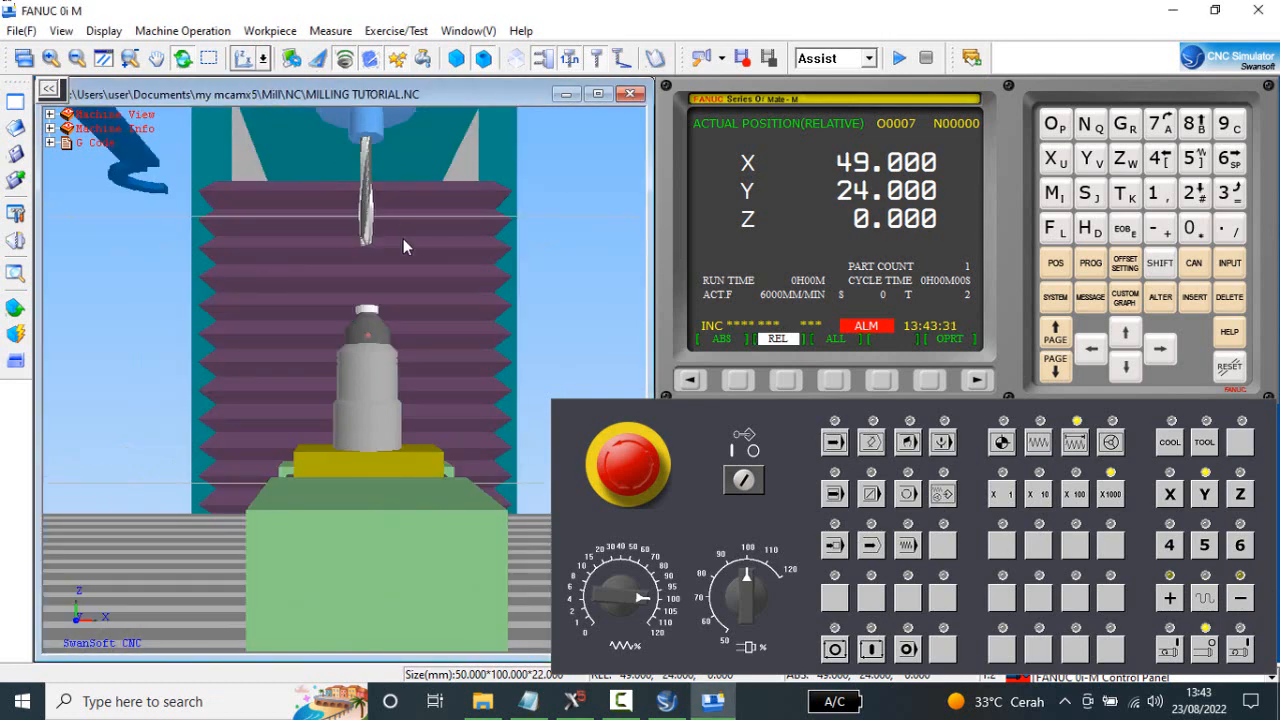
middle_click_drag(403, 240, 404, 278)
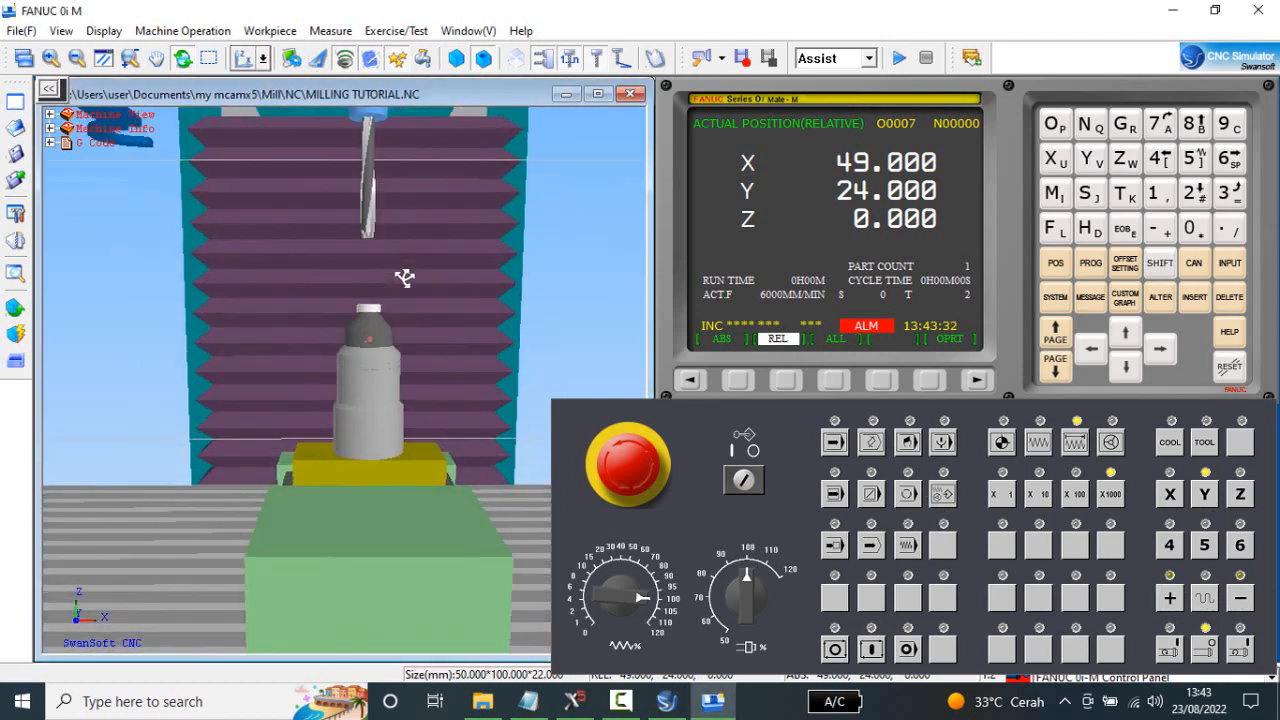
left_click(1250, 496)
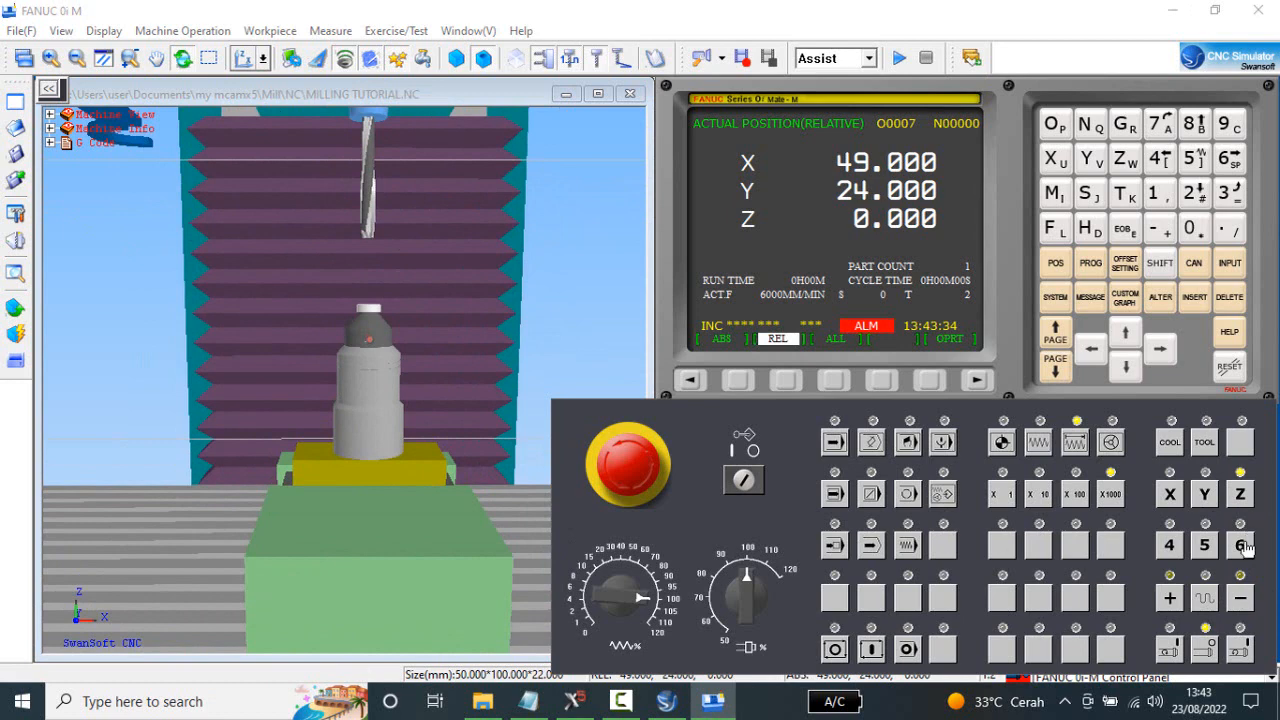
left_click(1244, 600)
left_click(1244, 600)
left_click(1244, 600)
left_click(1244, 600)
left_click(1244, 600)
left_click(1244, 600)
left_click(1244, 600)
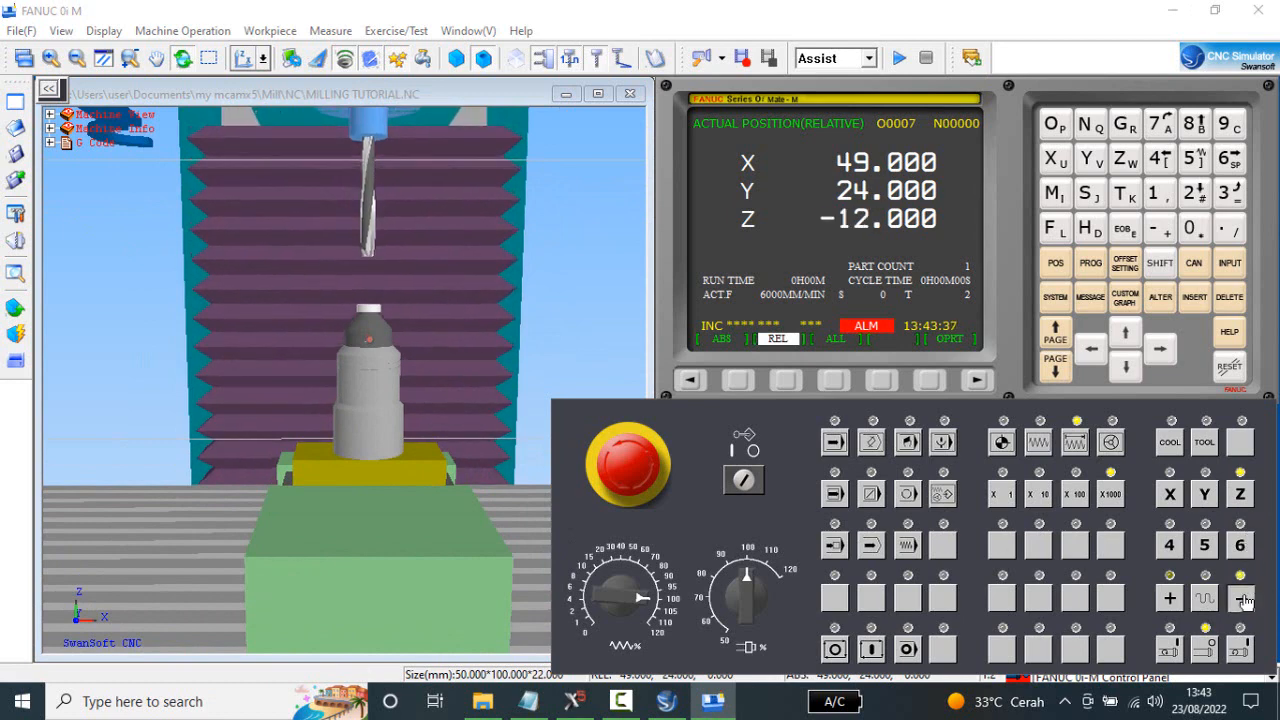
left_click(1244, 600)
left_click(1244, 600)
left_click(1244, 600)
left_click(1244, 600)
left_click(1244, 600)
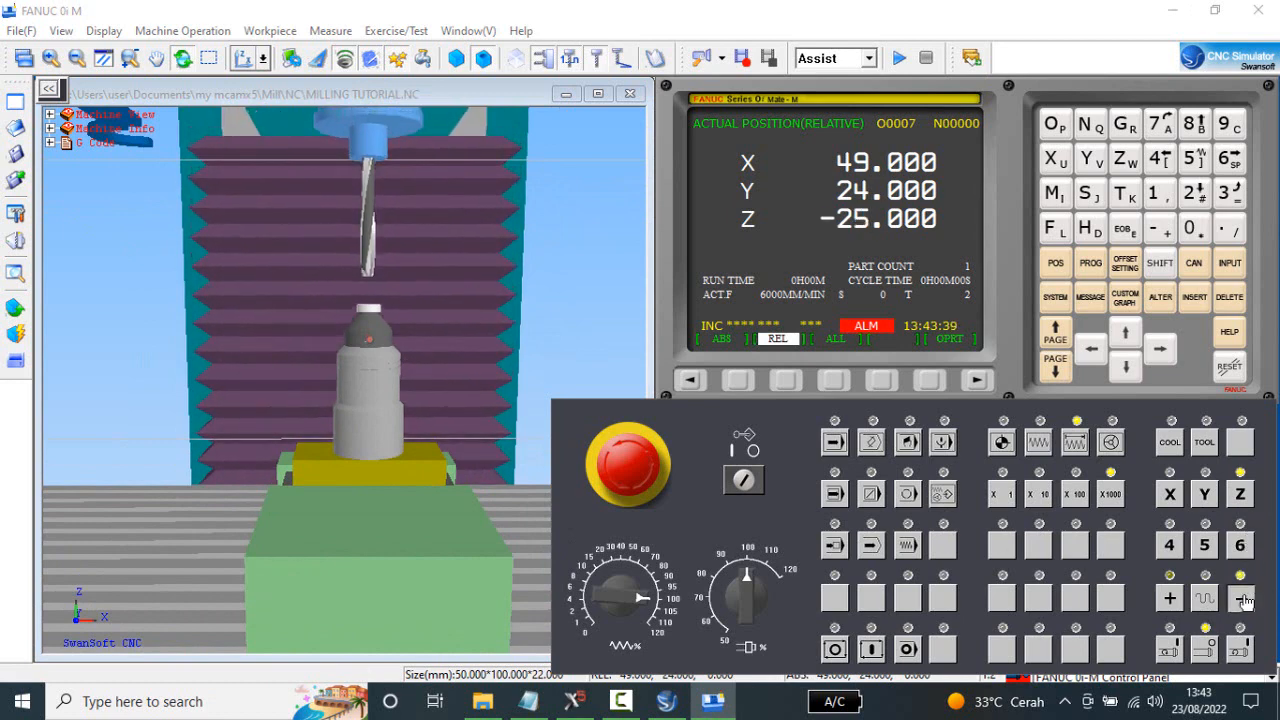
left_click(1244, 600)
left_click(1244, 600)
left_click(1244, 600)
left_click(1244, 600)
left_click(1244, 600)
left_click(1244, 600)
left_click(1244, 600)
left_click(1244, 600)
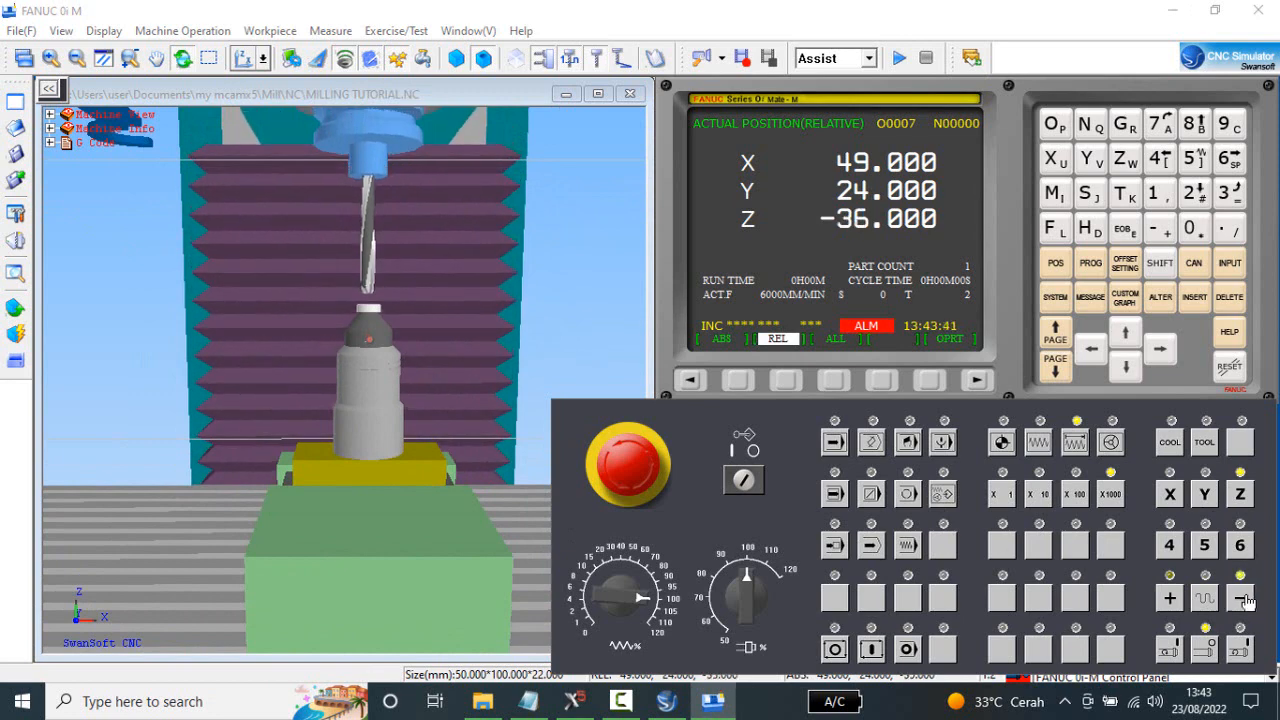
left_click(1245, 600)
left_click(1242, 602)
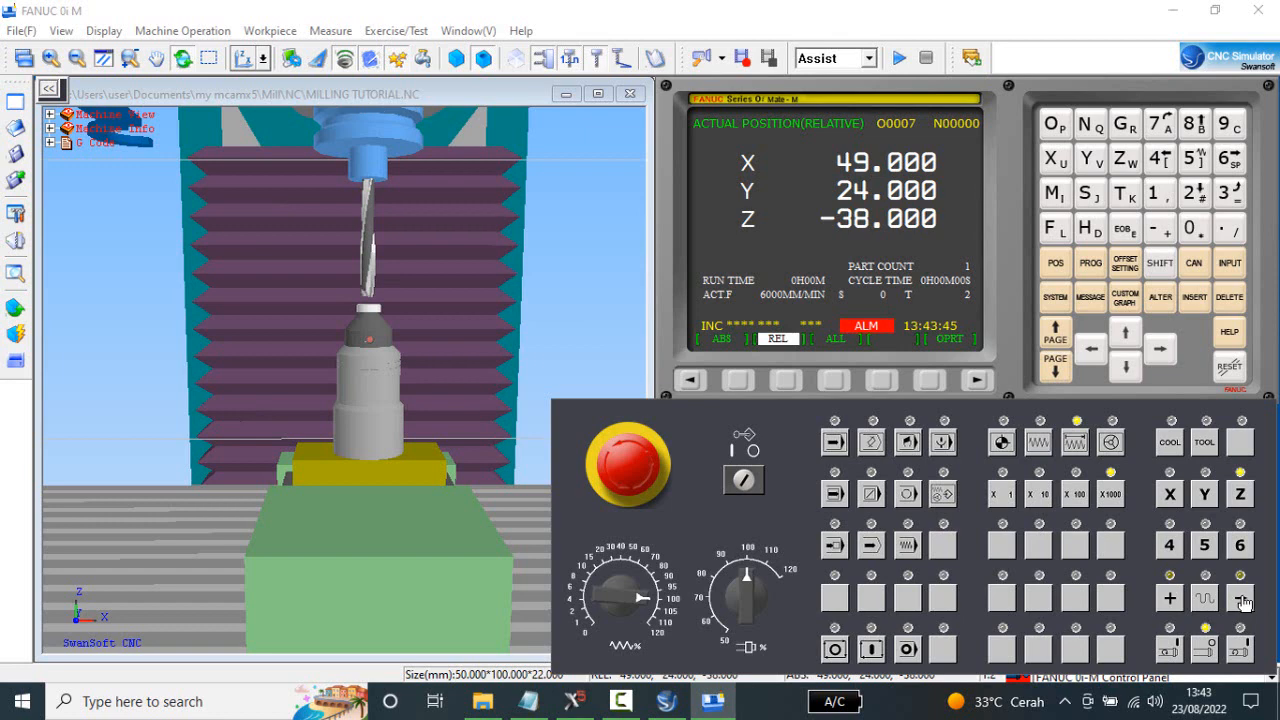
left_click(1244, 600)
Continue lowering Z at X1000 to -43.000 so that tool 2 touches the gauge.
left_click(370, 338)
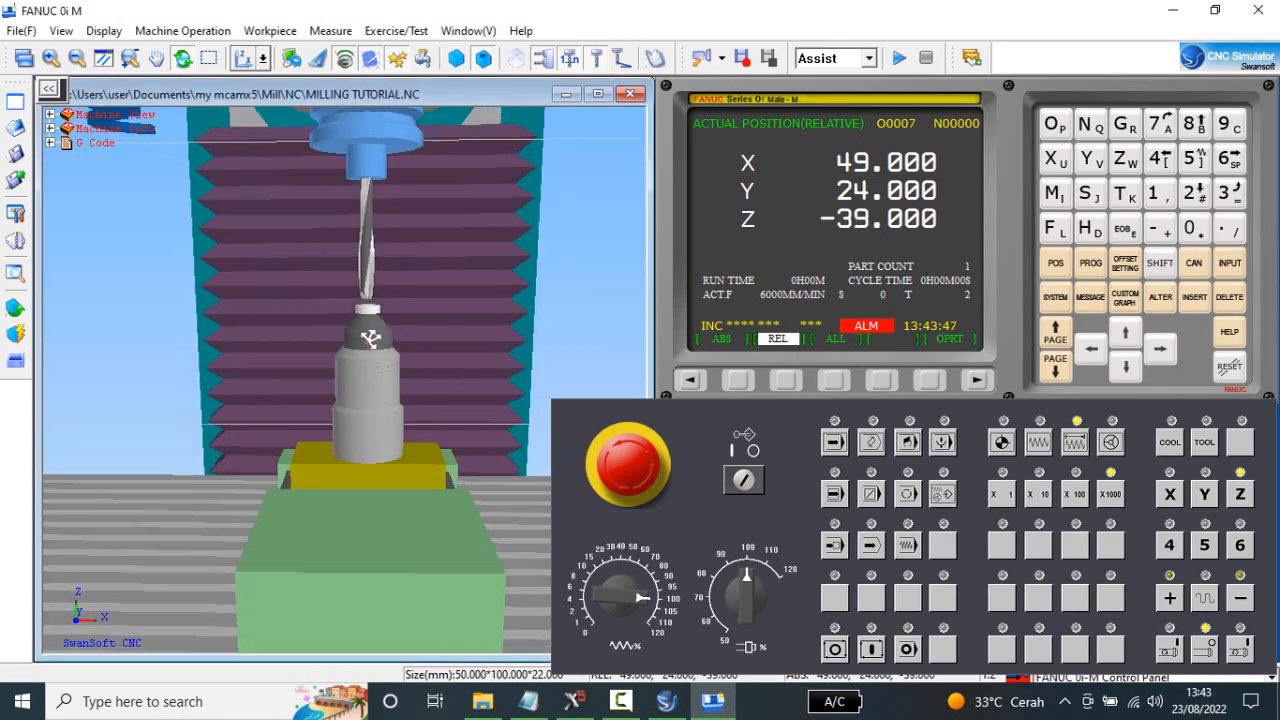
left_click_drag(370, 338, 371, 346)
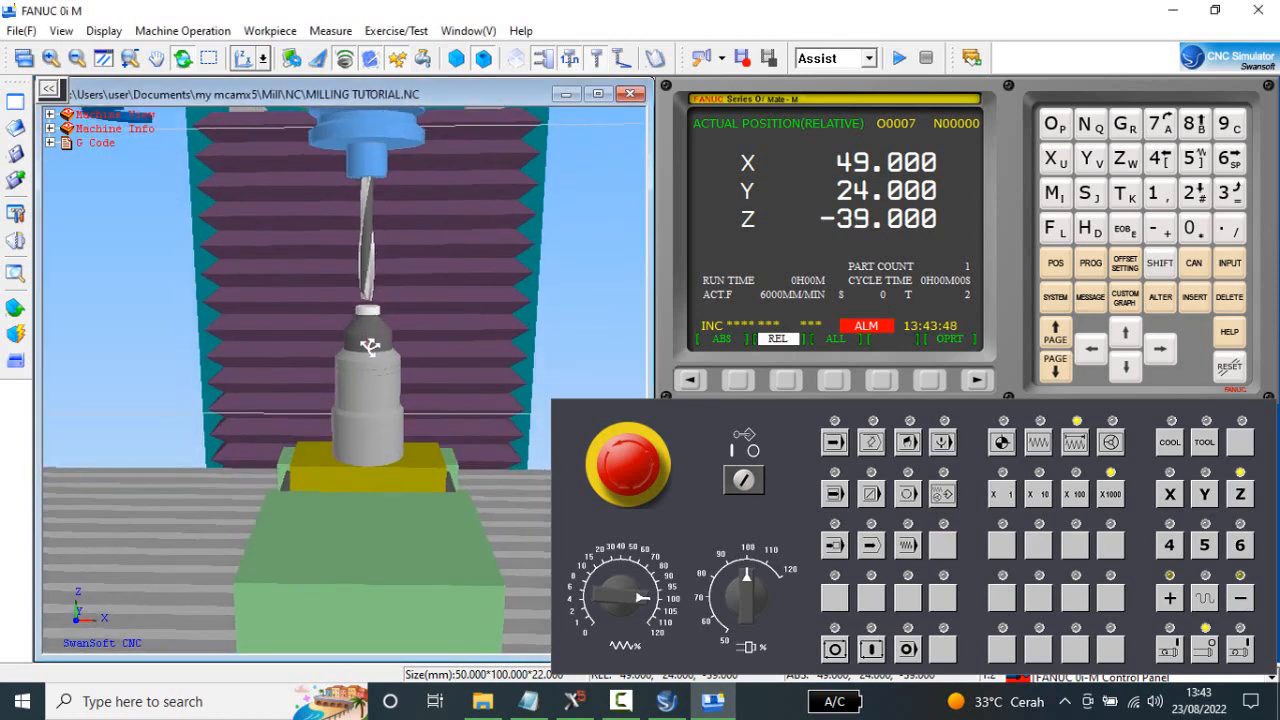
left_click(1244, 603)
left_click(1244, 606)
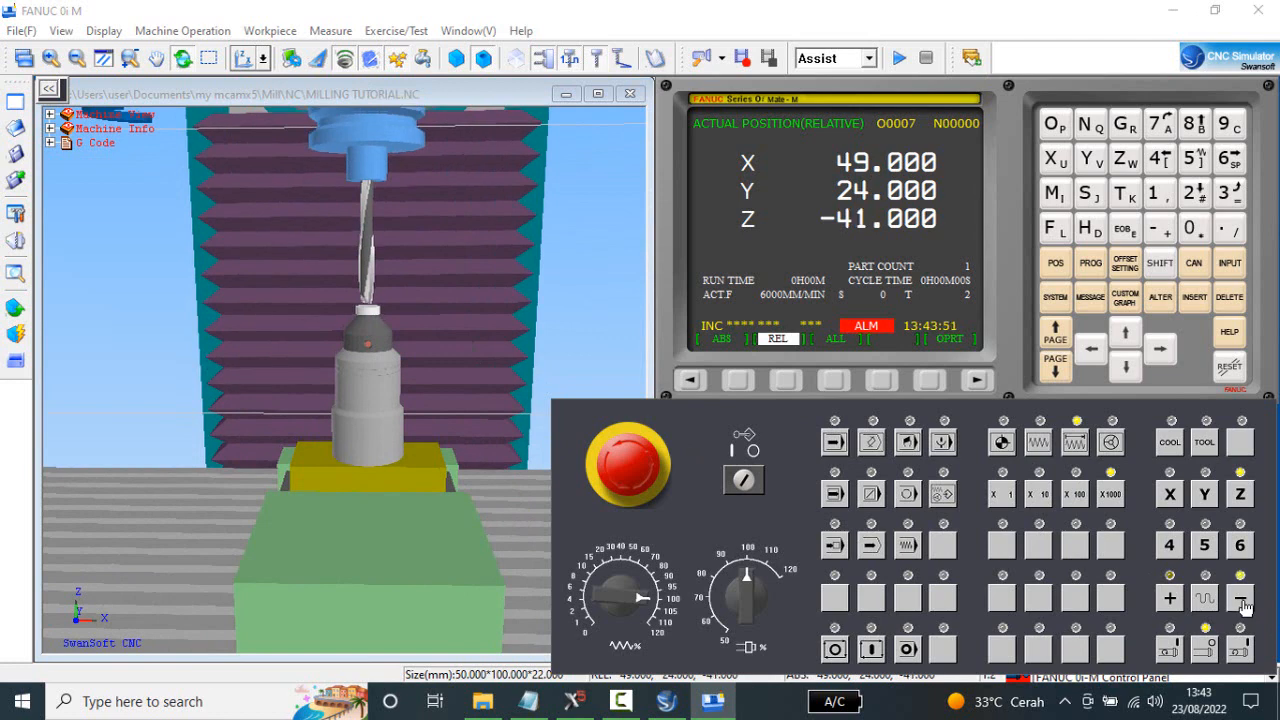
left_click(1244, 606)
left_click(1244, 606)
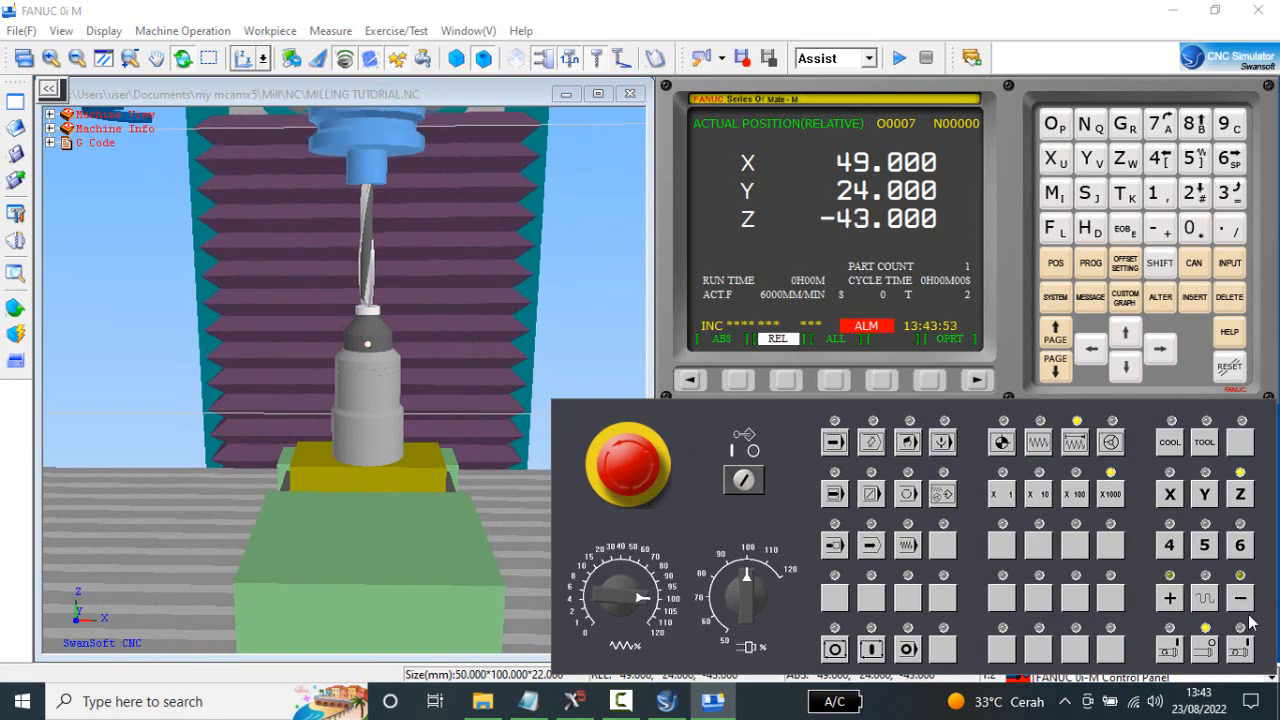
Back Z off to -42.000, switch the increment to X100 and lower the tool onto the gauge at -43.000.
left_click(1172, 600)
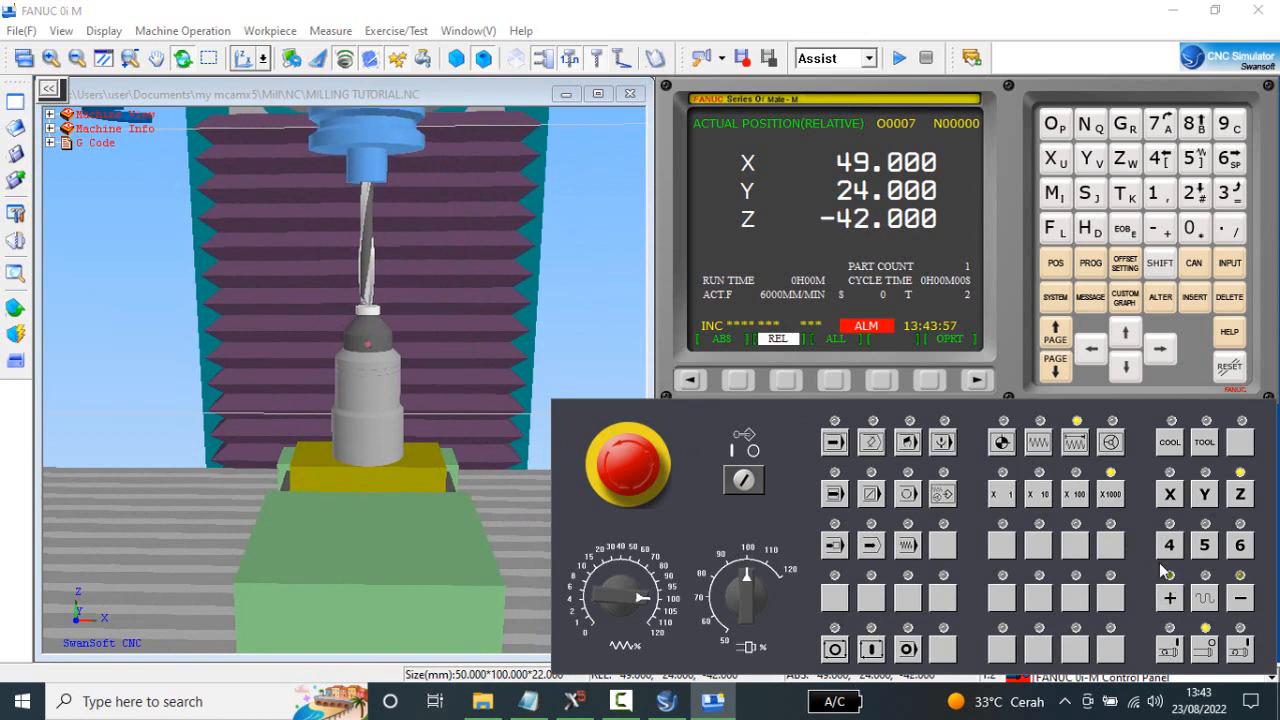
left_click(1243, 600)
left_click(1243, 600)
left_click(1243, 600)
left_click(1243, 600)
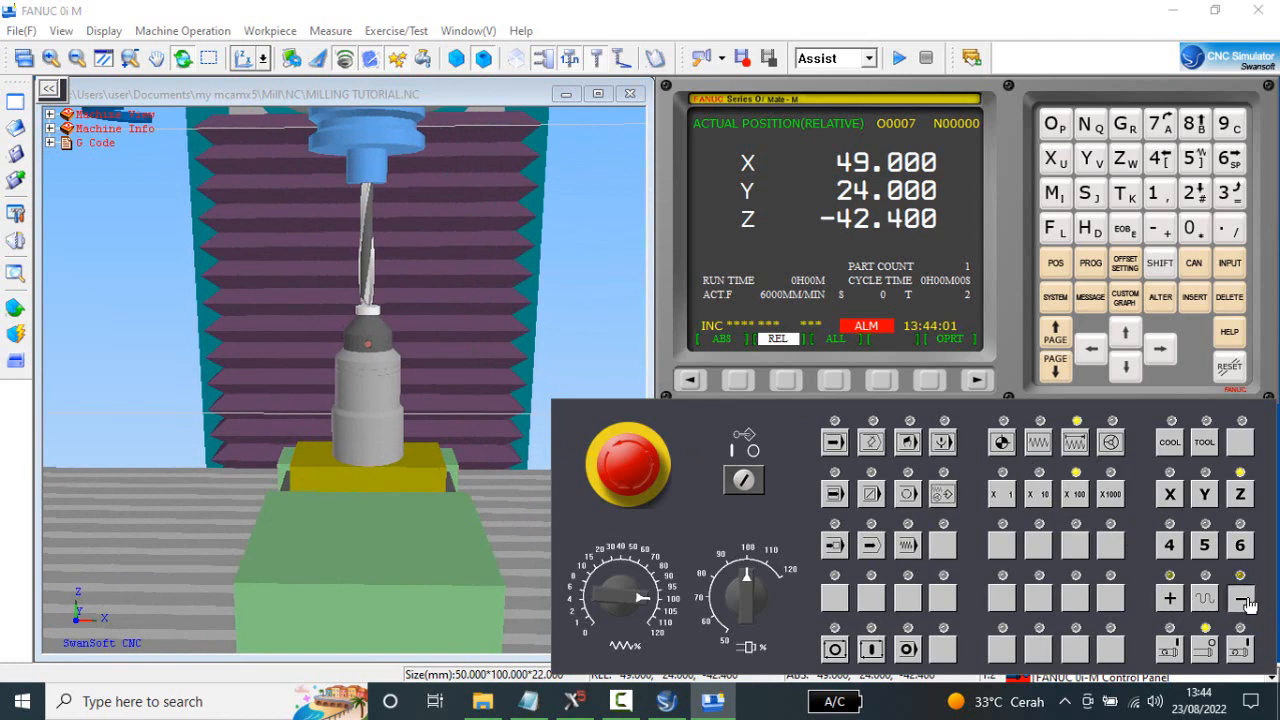
left_click(1243, 600)
left_click(1243, 600)
left_click(1243, 600)
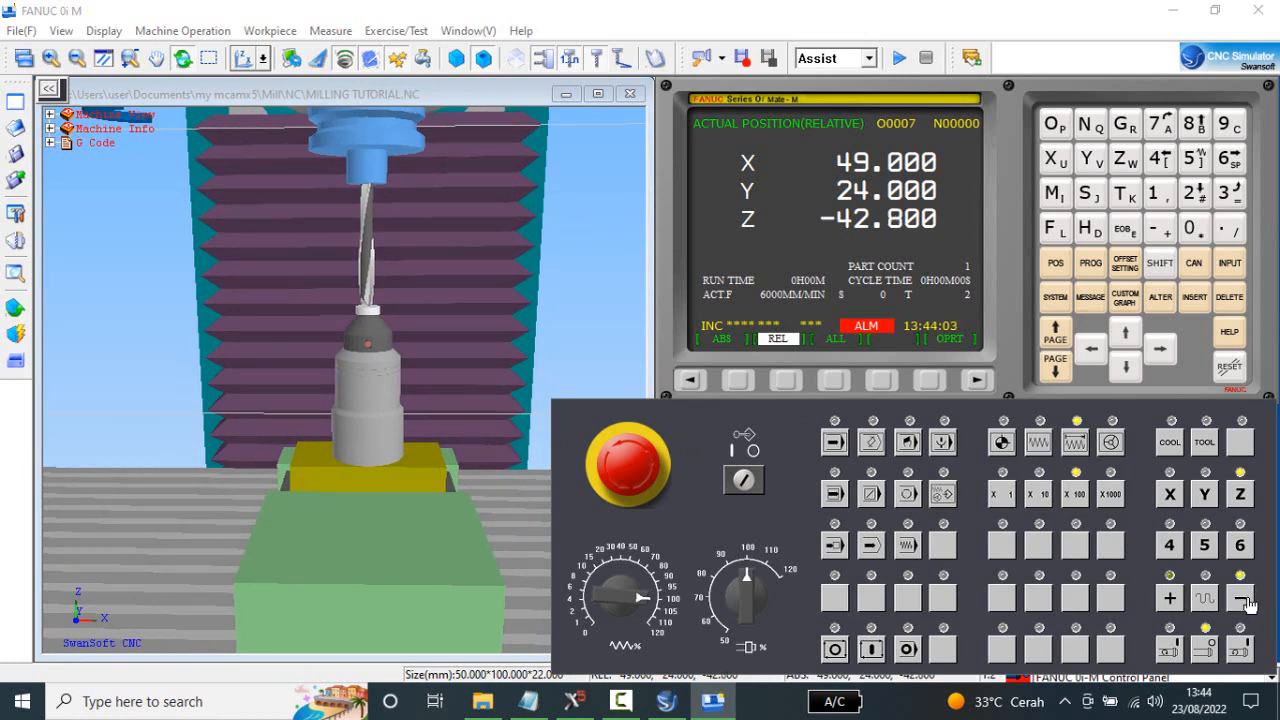
Raise Z by one X100 increment and approach the gauge again at X10 to -43.000.
left_click(1243, 600)
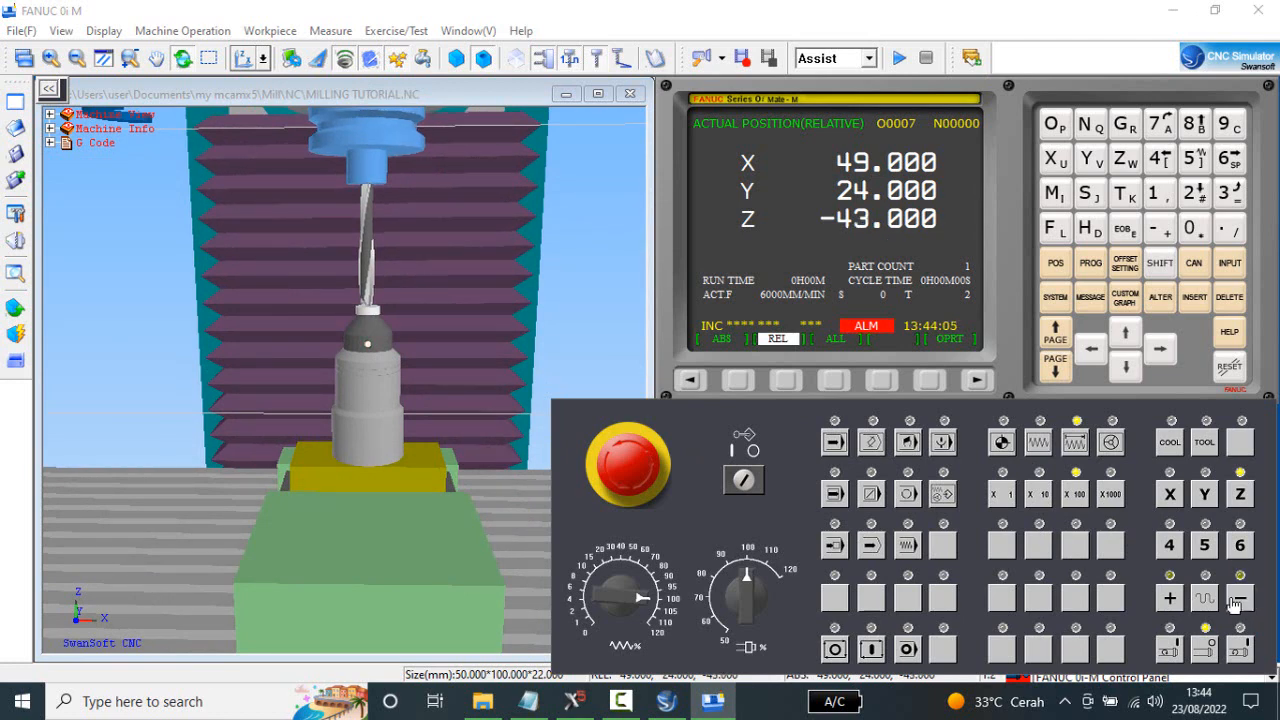
left_click(1180, 595)
left_click(1039, 494)
left_click(1243, 600)
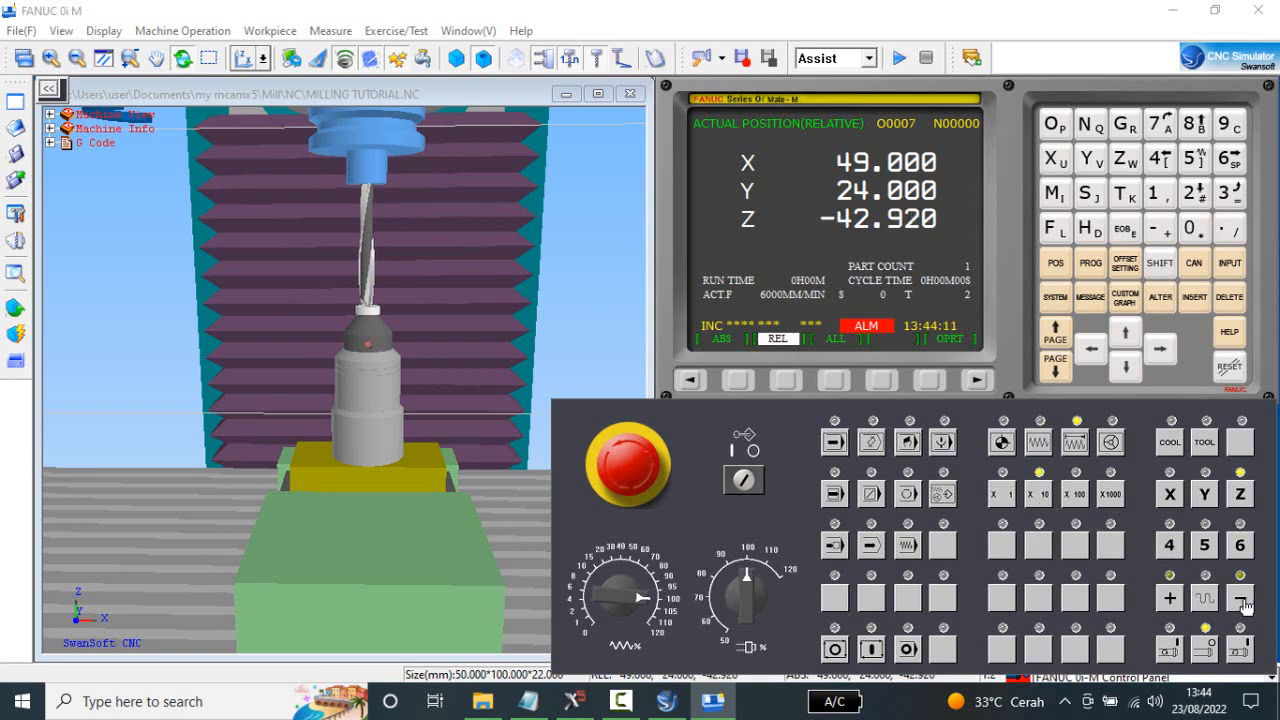
left_click(1243, 600)
left_click(1243, 600)
left_click(1243, 600)
left_click(1243, 600)
left_click(1243, 600)
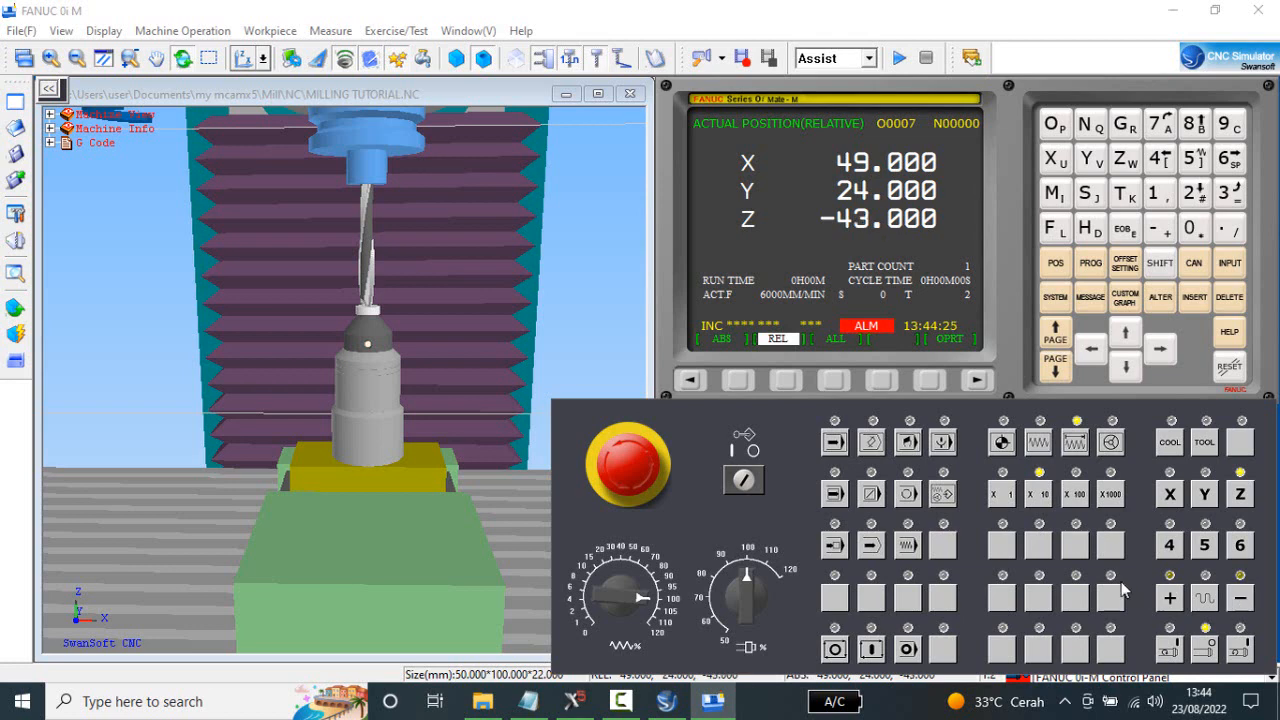
Raise Z by one X10 increment and make the final approach to the gauge at X1, ending at -43.000.
left_click(1174, 598)
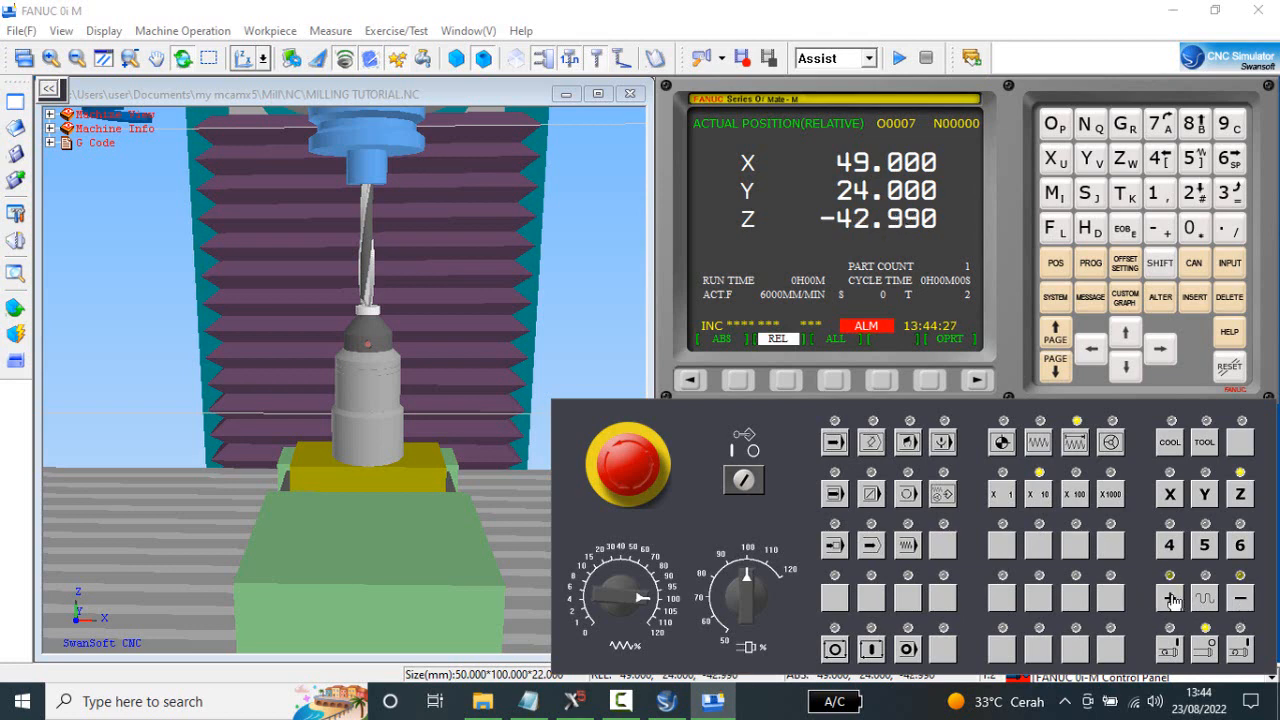
left_click(1012, 497)
left_click(1240, 603)
left_click(1243, 600)
left_click(1243, 600)
left_click(1243, 600)
left_click(1243, 600)
left_click(1243, 600)
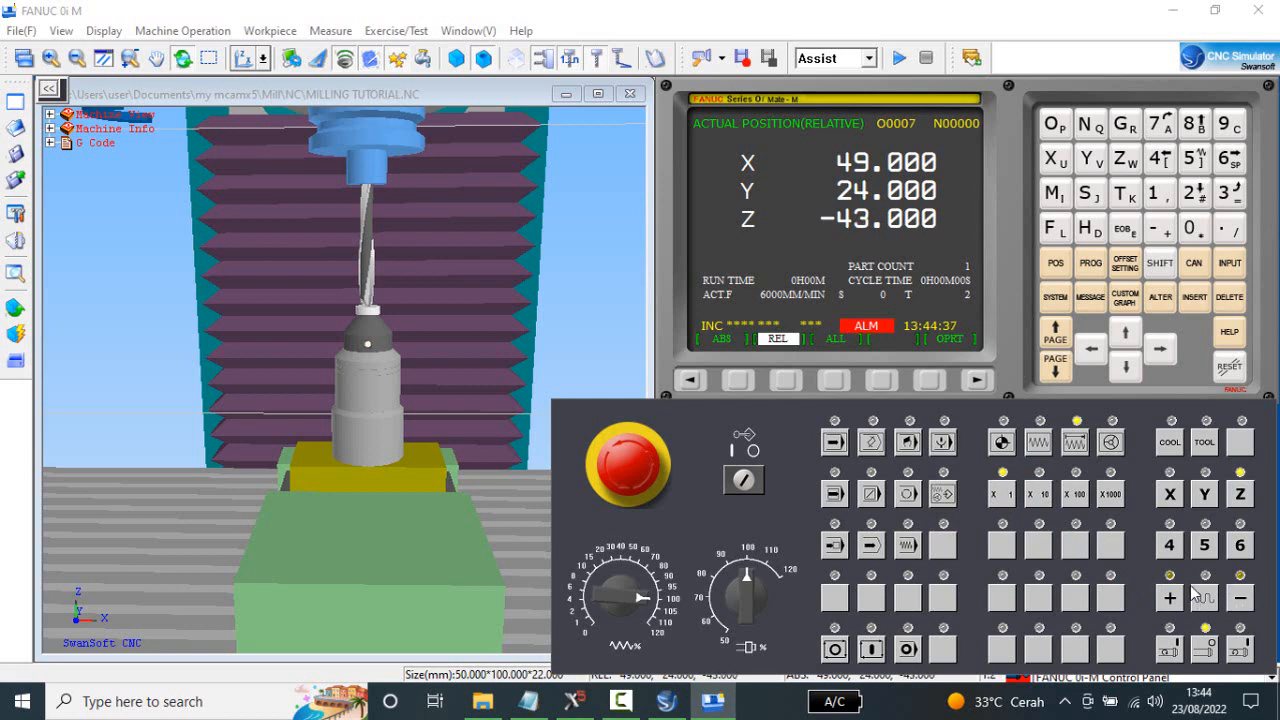
In the tool offset table, set the GEOM(H) value of offset 002 to -143.000.
left_click(1126, 264)
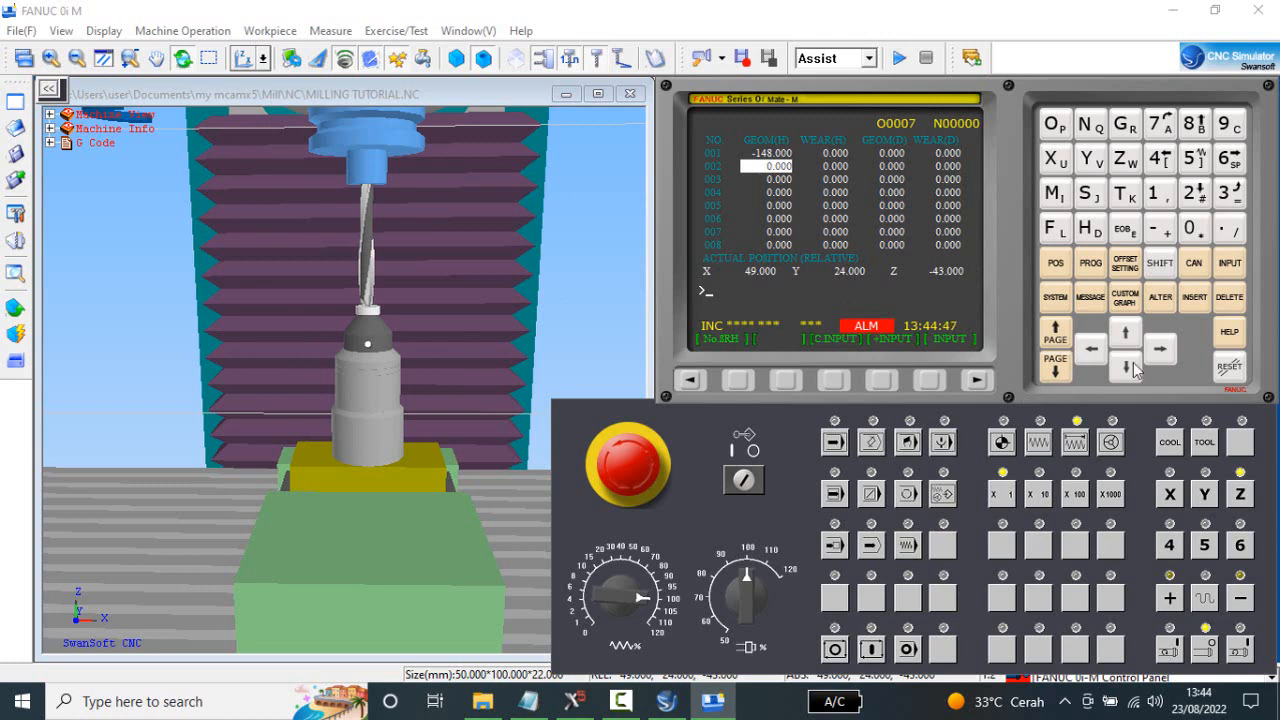
left_click(1160, 229)
left_click(1158, 194)
left_click(1162, 158)
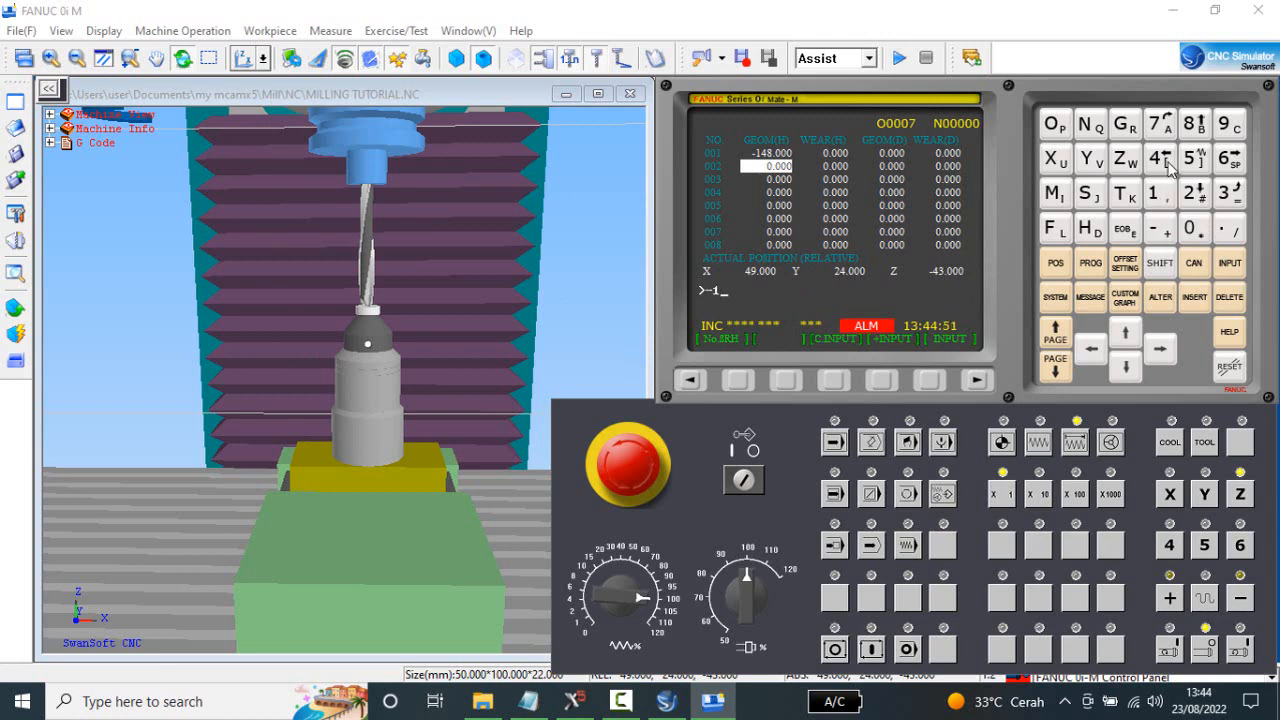
left_click(1222, 196)
left_click(1228, 230)
left_click(1232, 264)
left_click(1125, 366)
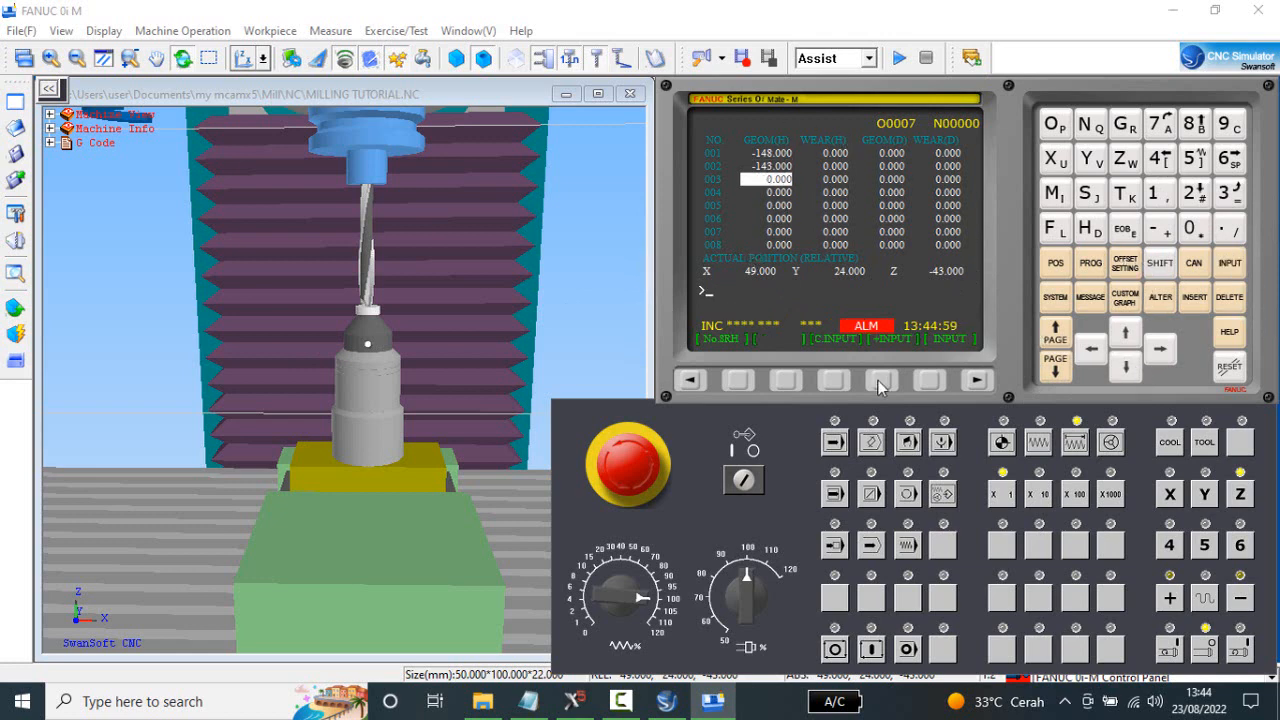
Show the relative position and return the Z axis to its reference point in REF mode.
left_click(1057, 264)
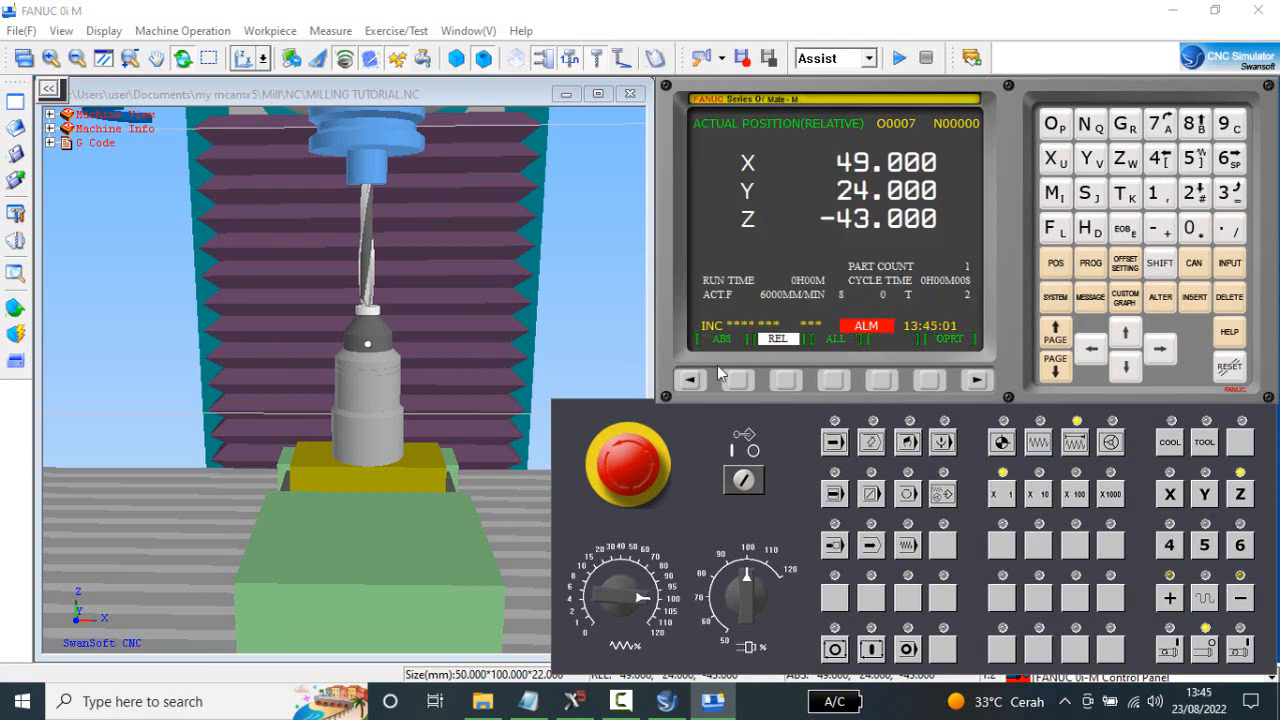
left_click(1000, 443)
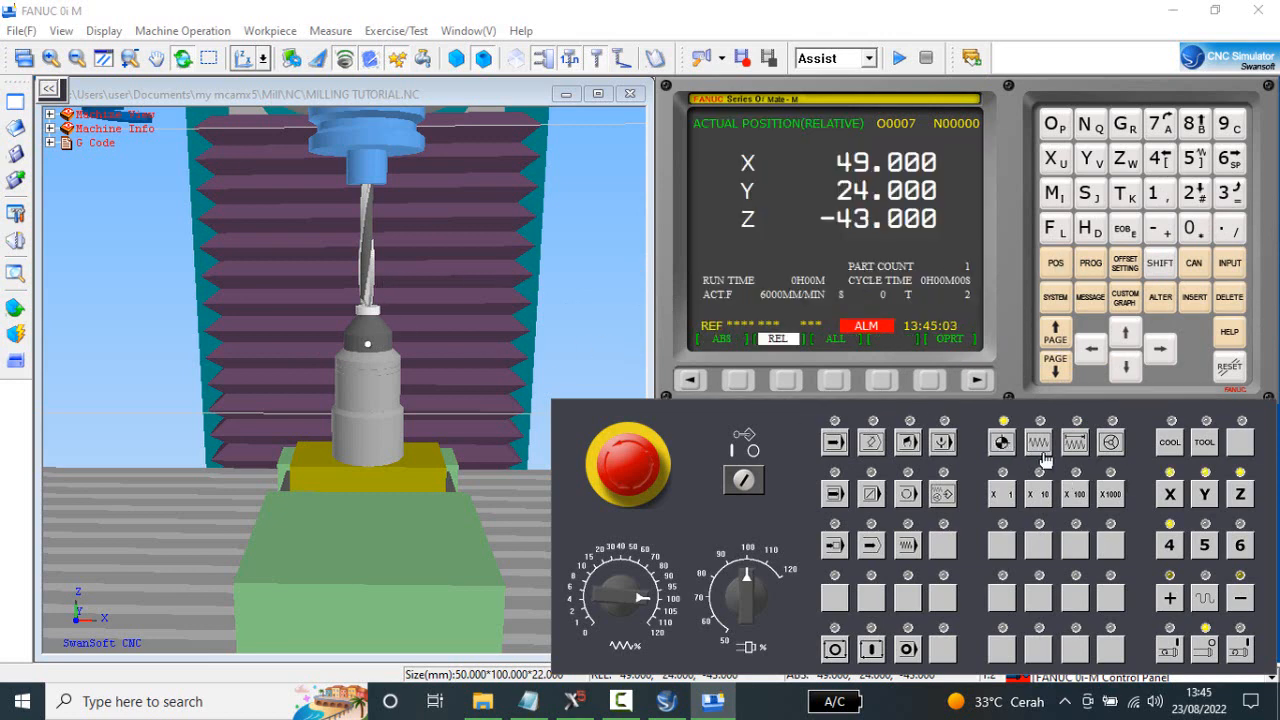
left_click(1240, 494)
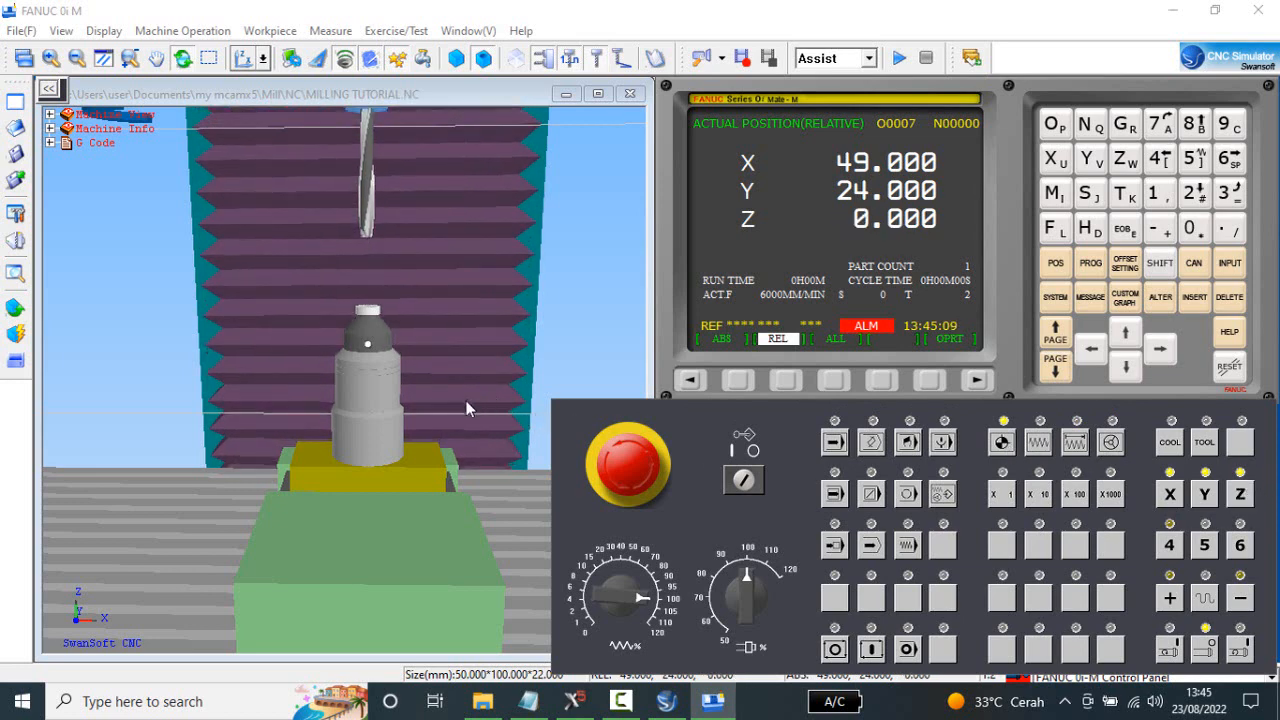
Enter the tool change block M6 T3; in MDI mode and run it.
left_click(1090, 265)
left_click(908, 442)
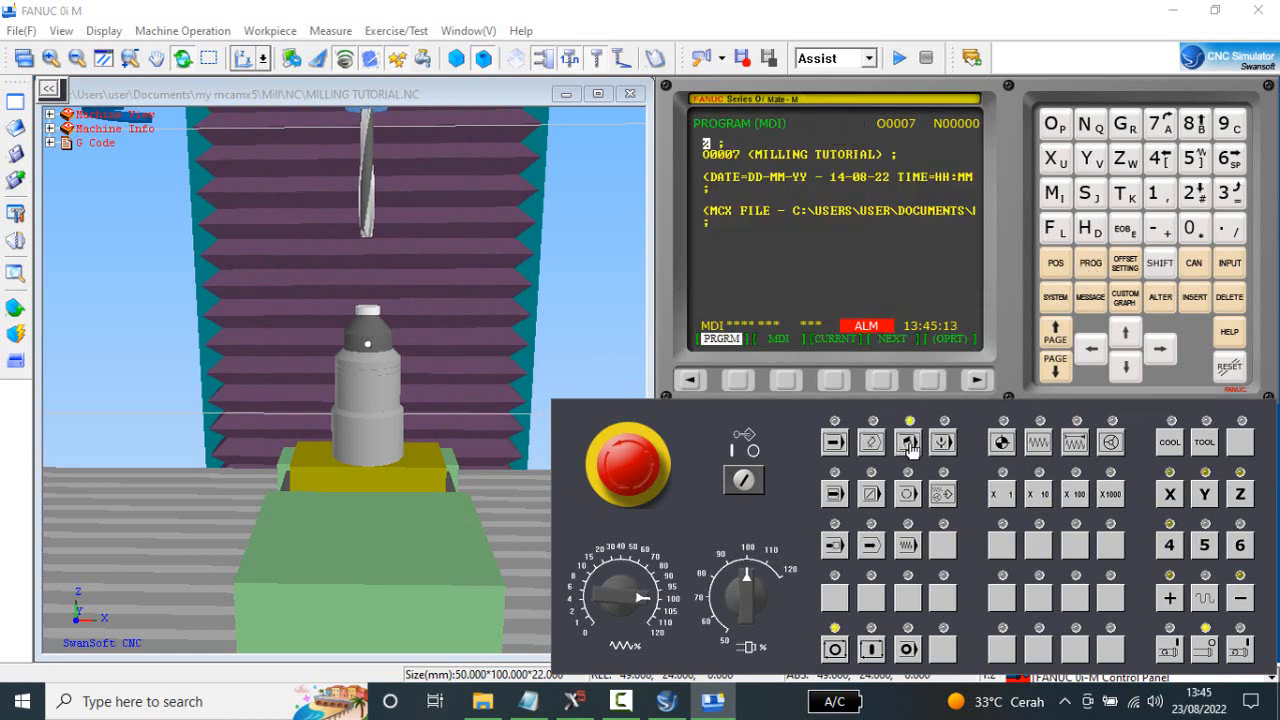
left_click(785, 380)
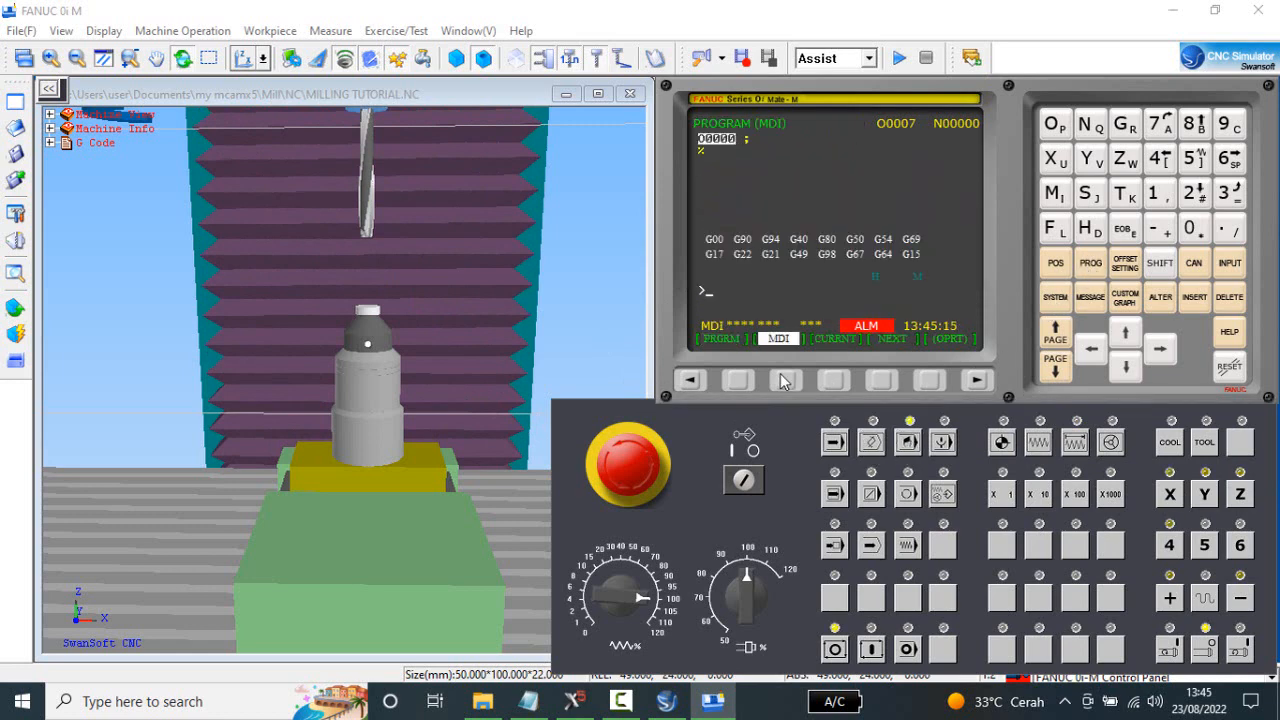
left_click(1056, 193)
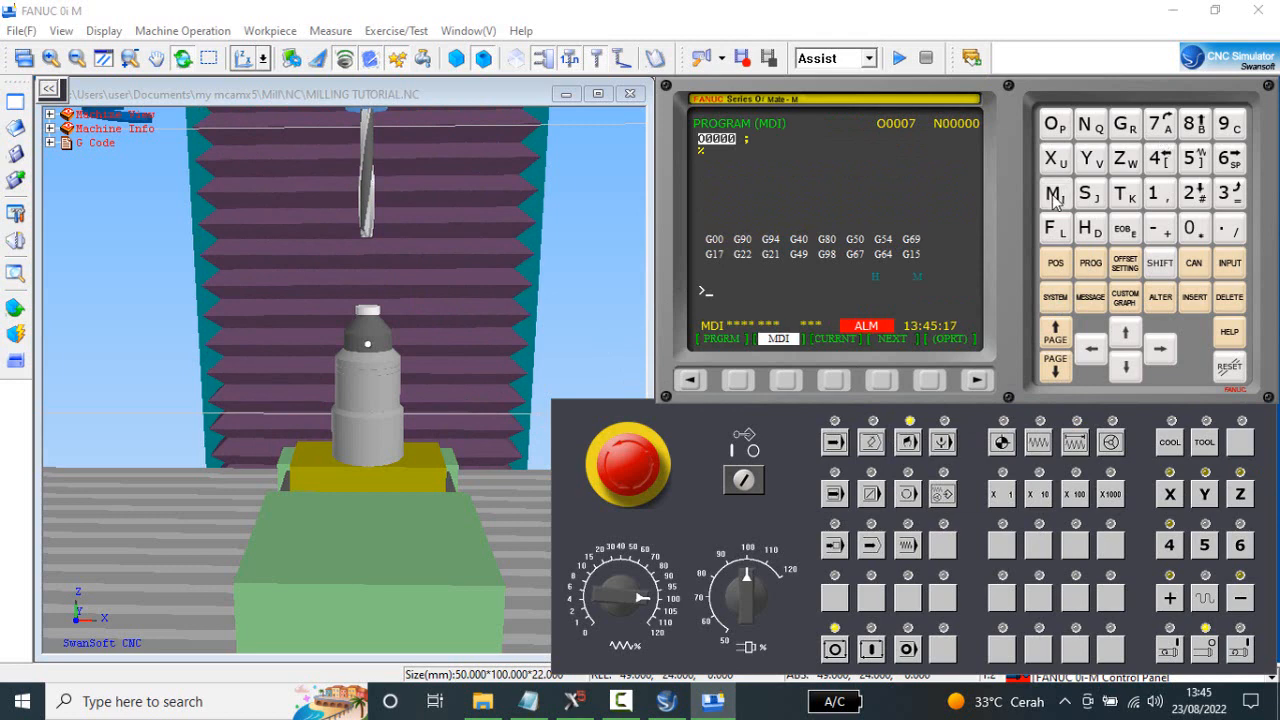
left_click(1229, 160)
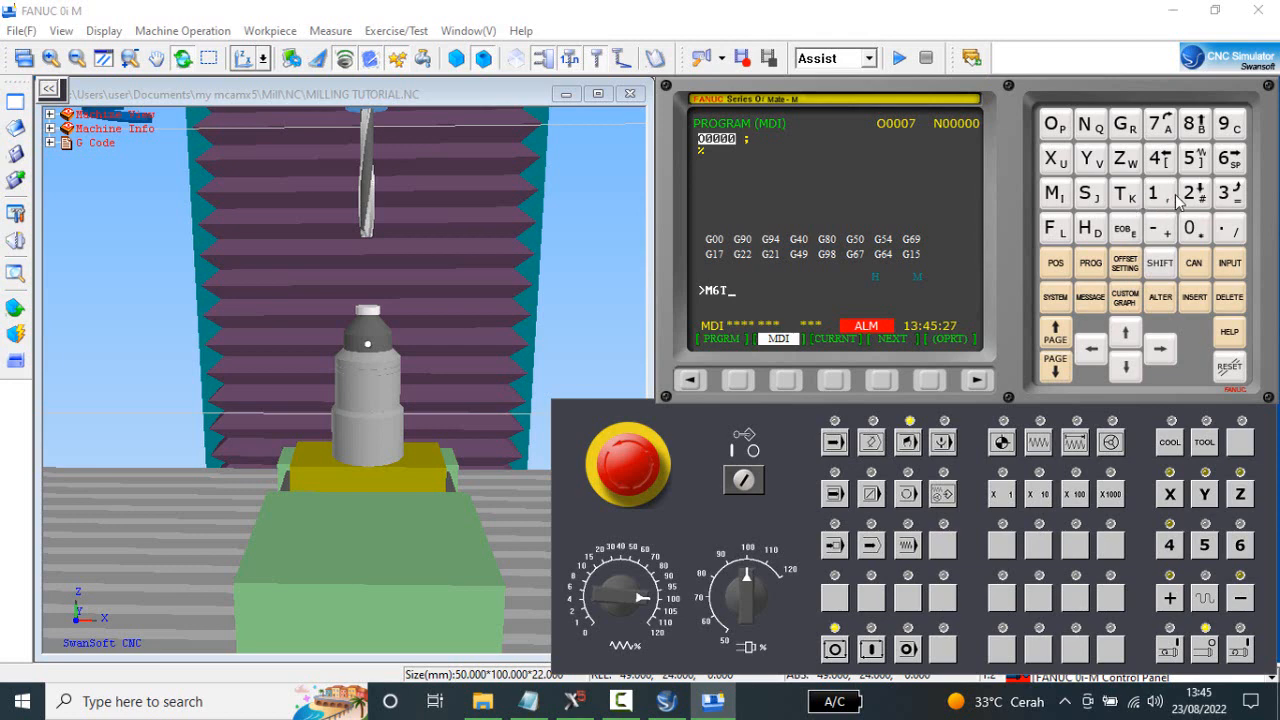
left_click(1224, 193)
left_click(1125, 229)
left_click(1196, 298)
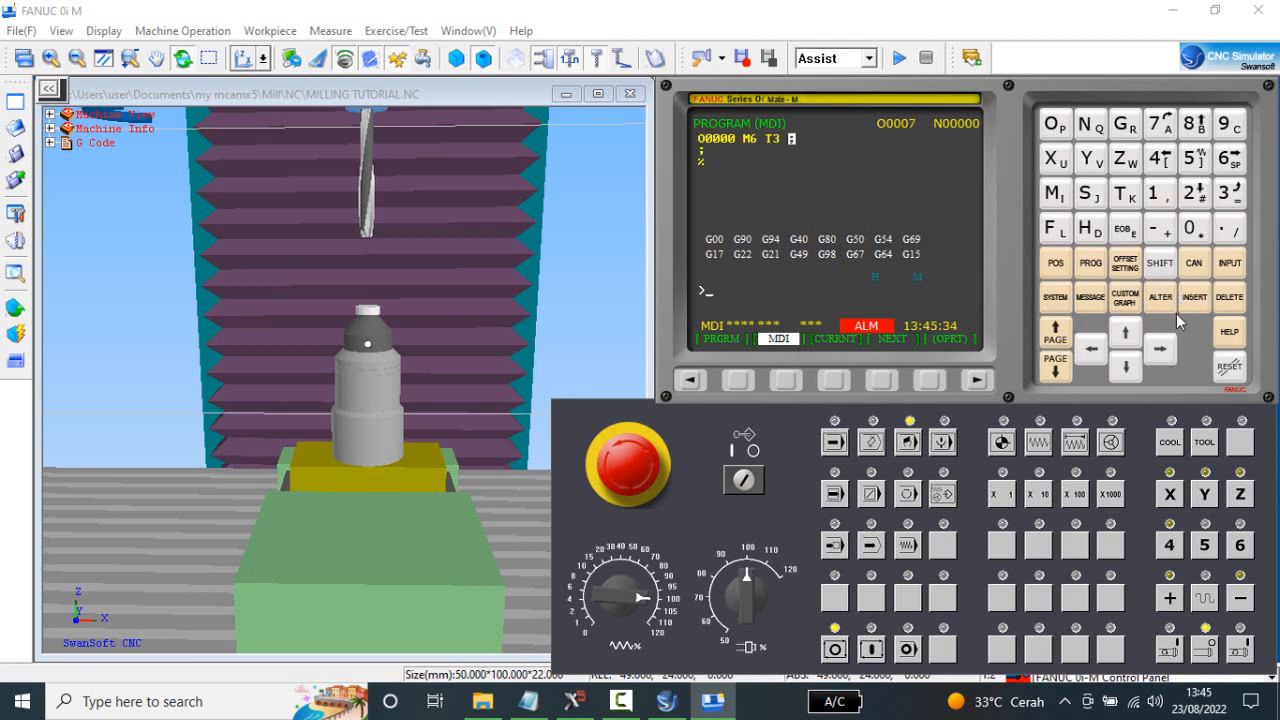
left_click(871, 650)
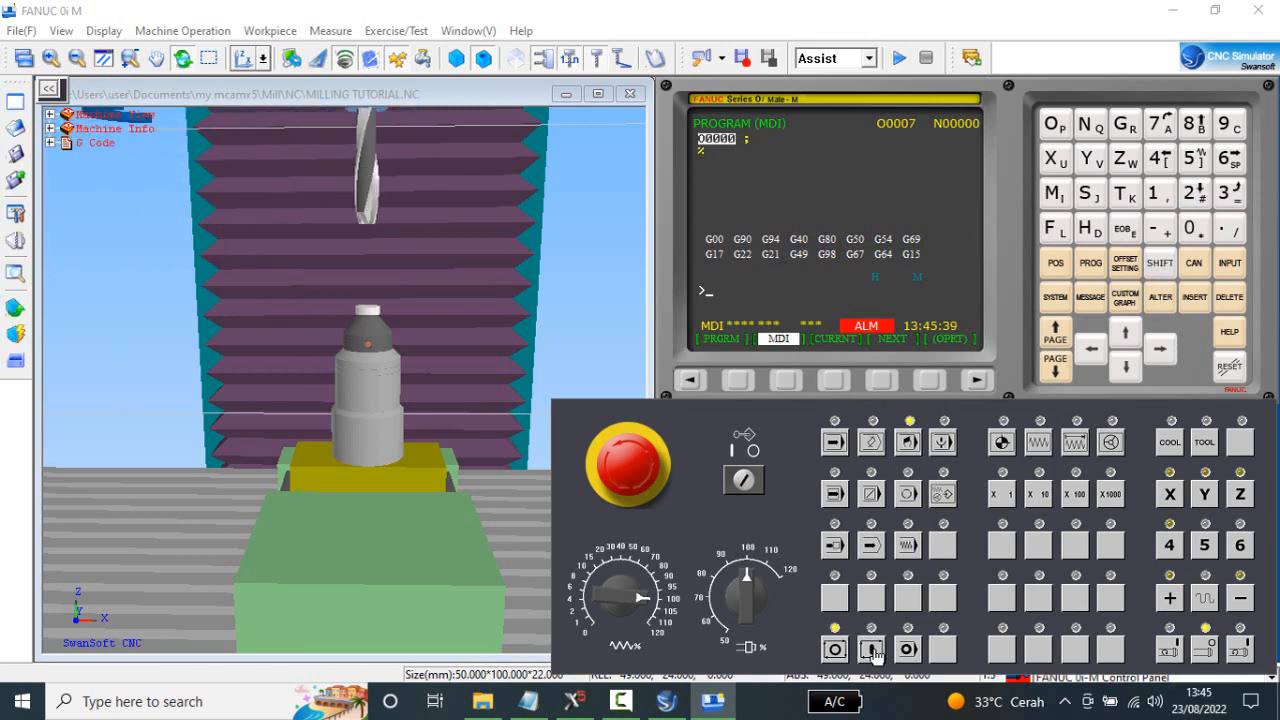
With the relative position shown, lower Z towards the gauge in X1000 incremental moves to -47.000.
left_click(263, 62)
left_click(271, 100)
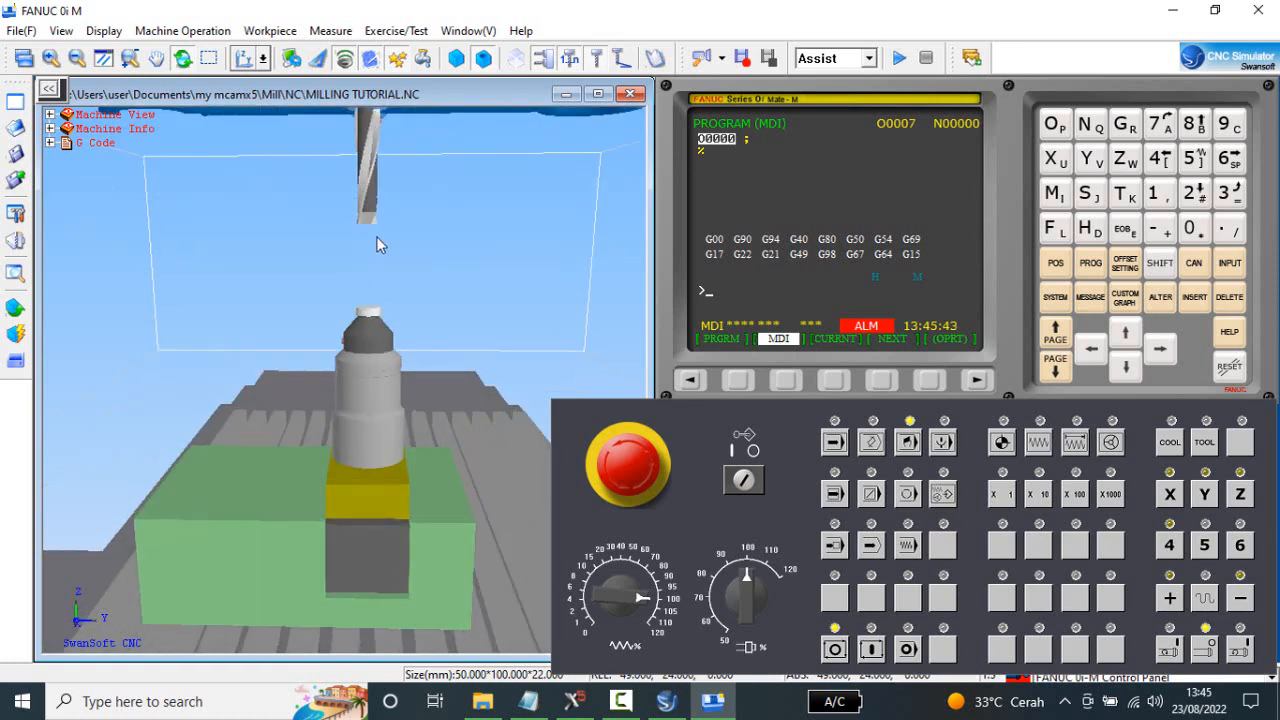
left_click(263, 62)
left_click(258, 86)
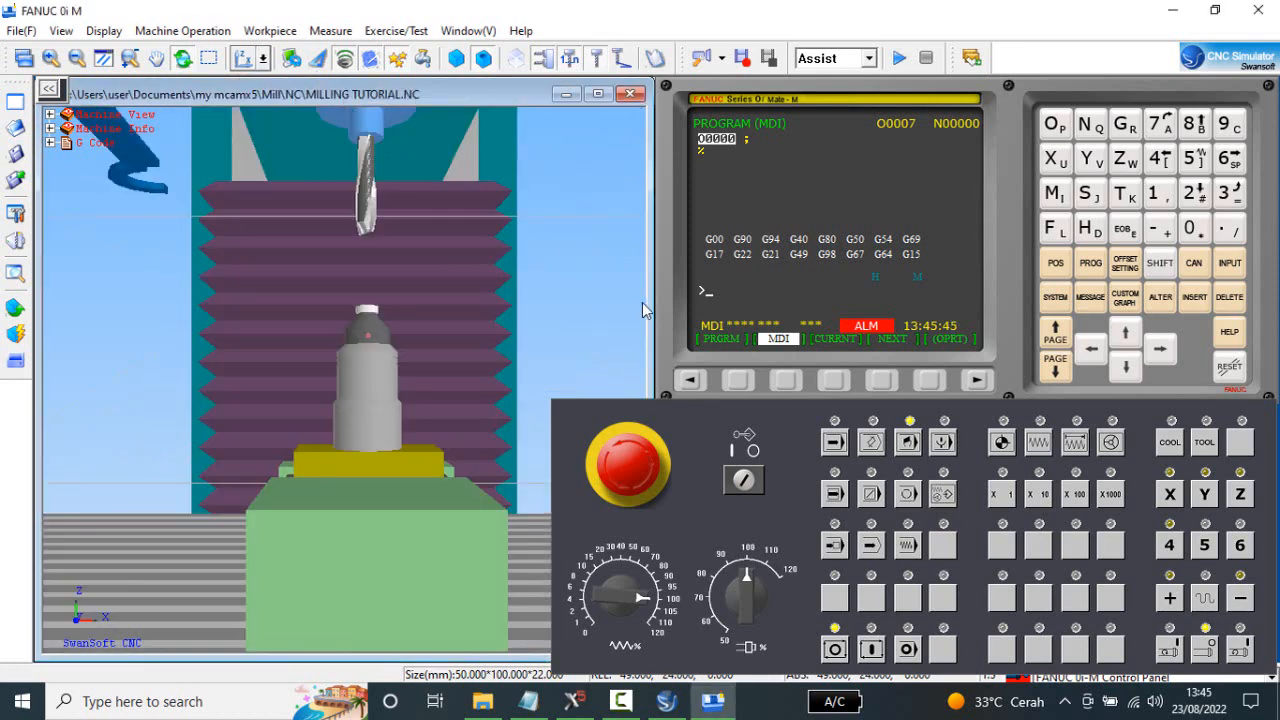
scroll(518, 365, "up", 2)
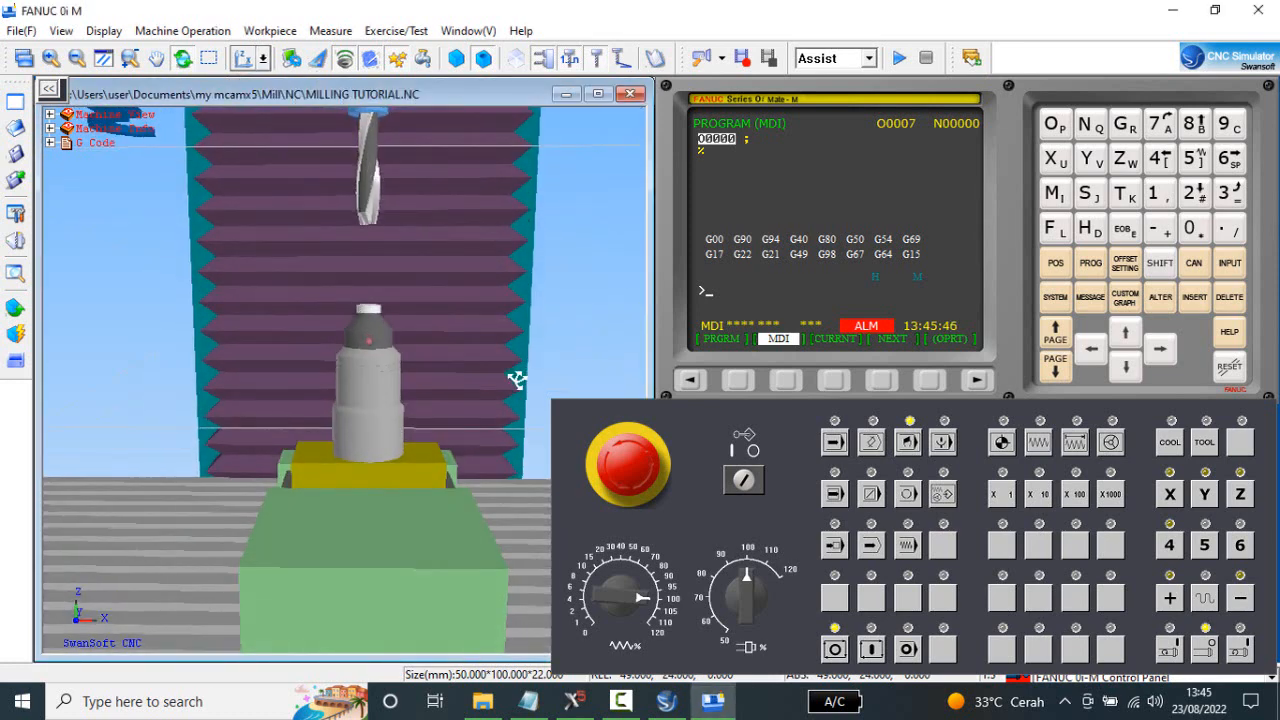
left_click(1078, 444)
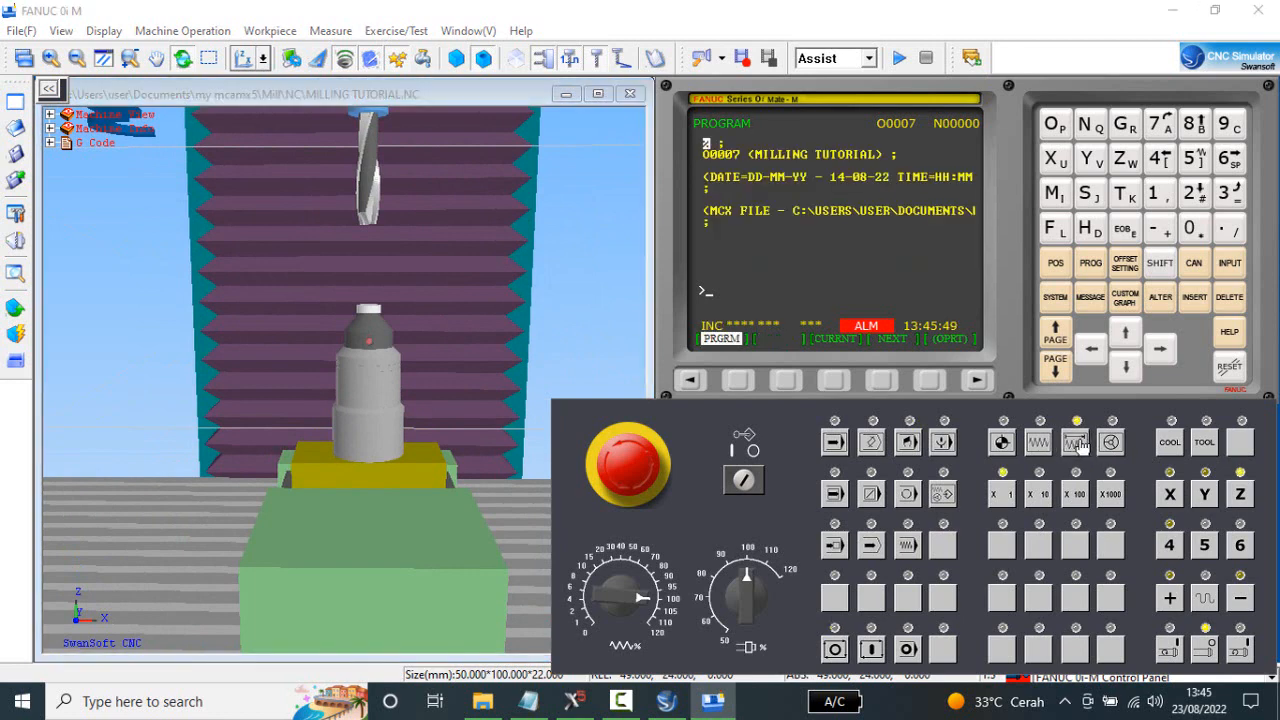
left_click(1110, 496)
left_click(1060, 265)
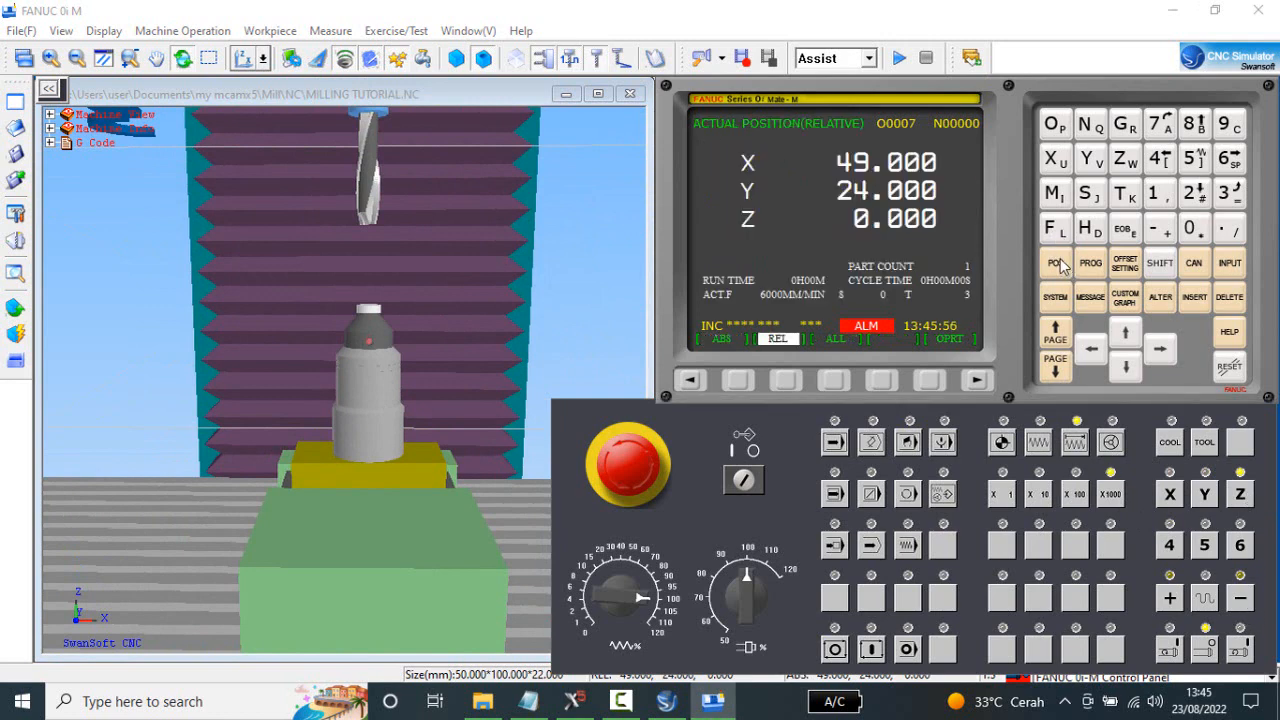
left_click(1244, 598)
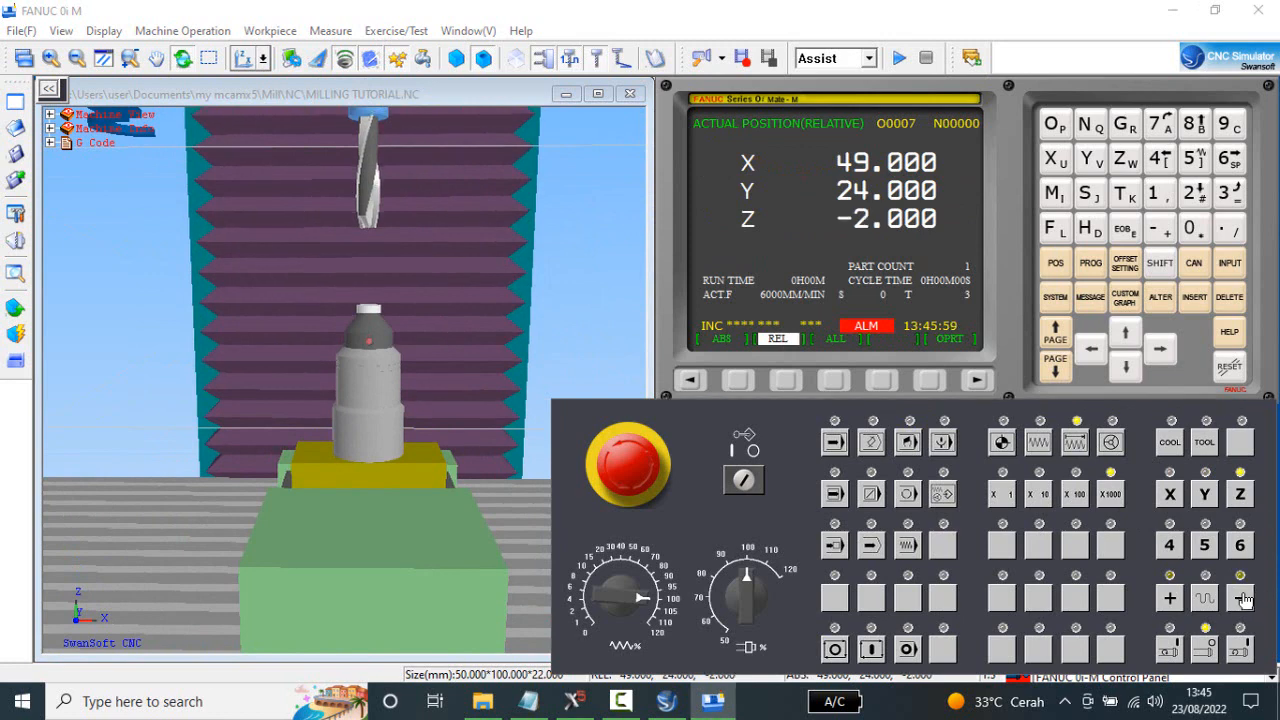
left_click(1244, 598)
left_click(1244, 598)
left_click(1244, 598)
left_click(1244, 599)
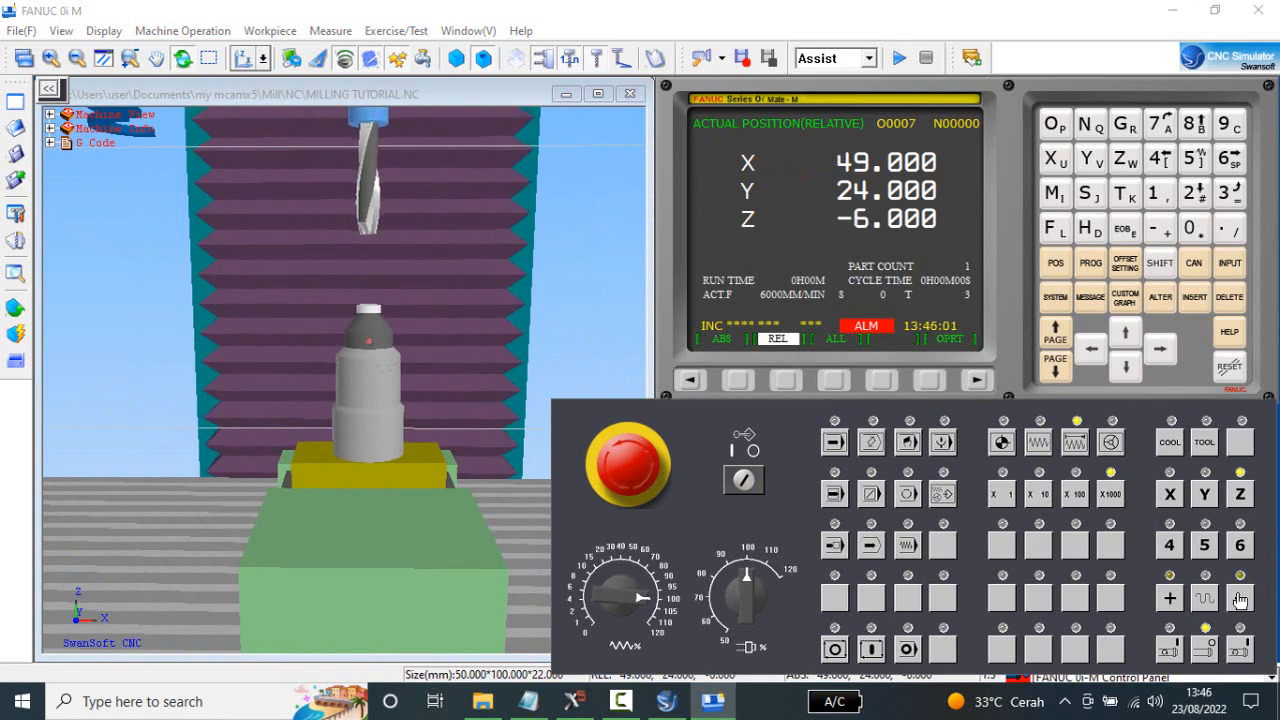
left_click(1242, 605)
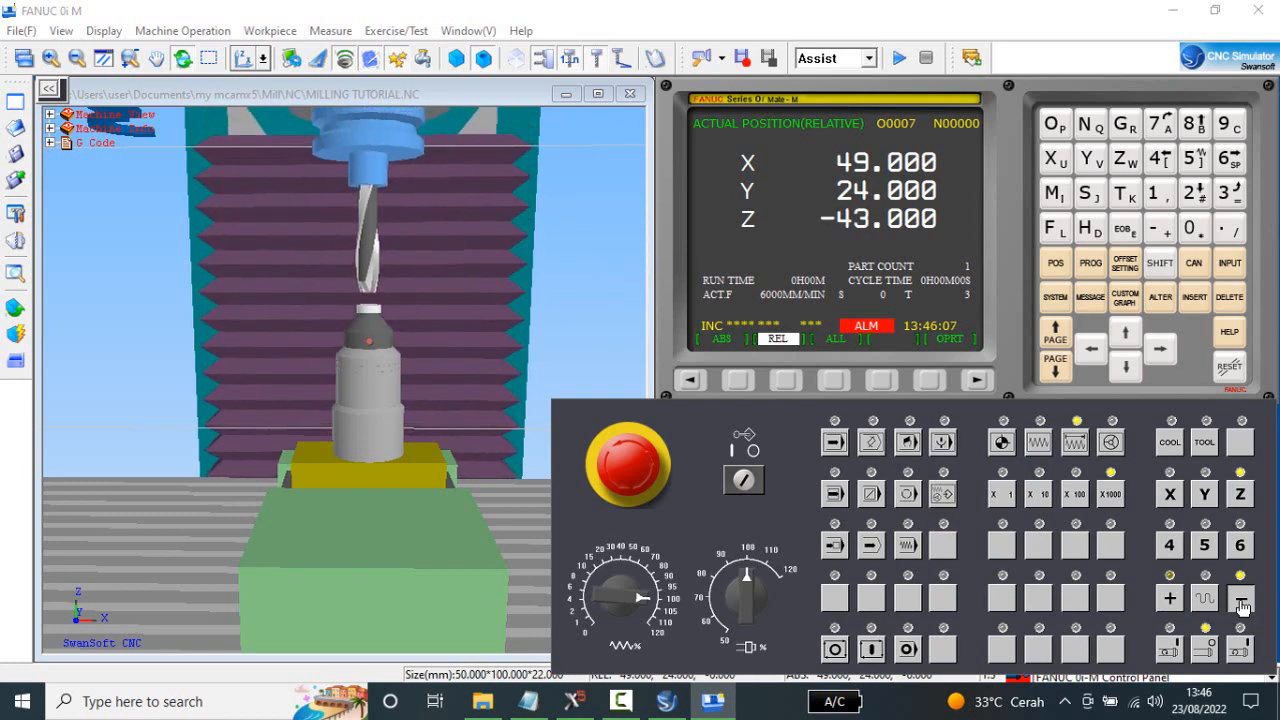
Lower Z onto the gauge in X100 increments to -51.000.
scroll(353, 310, "up", 2)
scroll(353, 310, "up", 1)
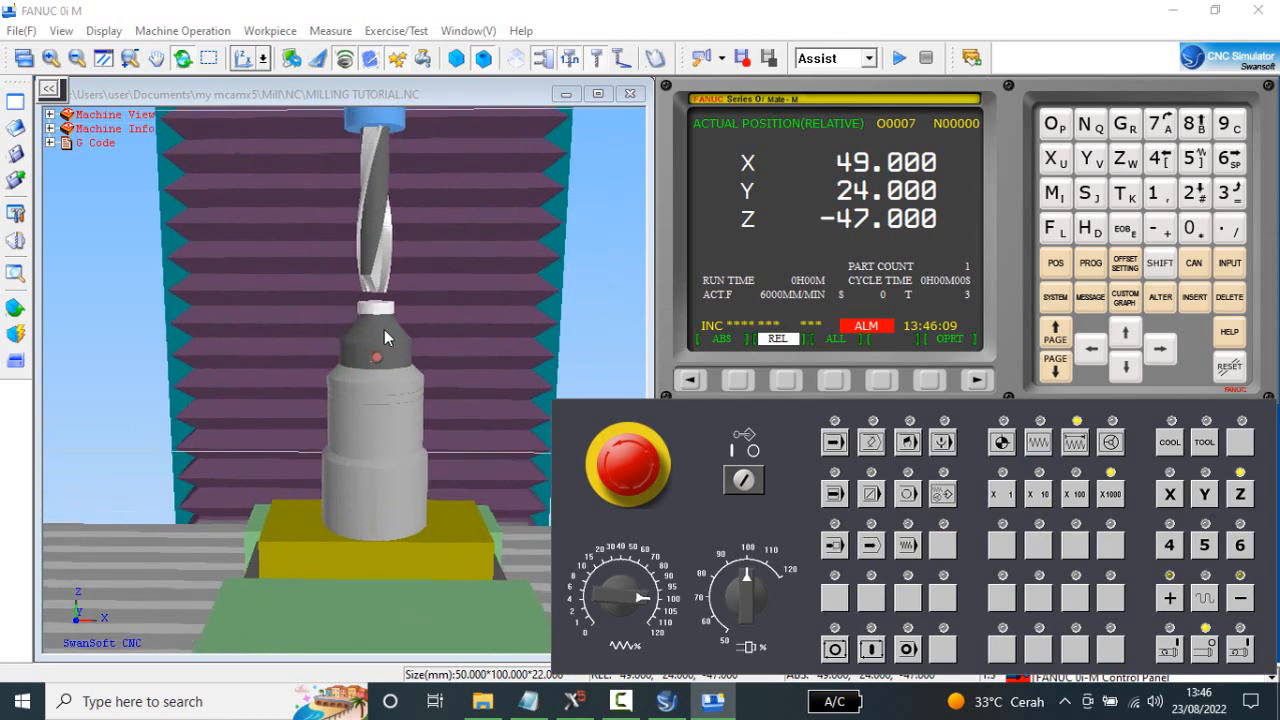
scroll(384, 329, "up", 1)
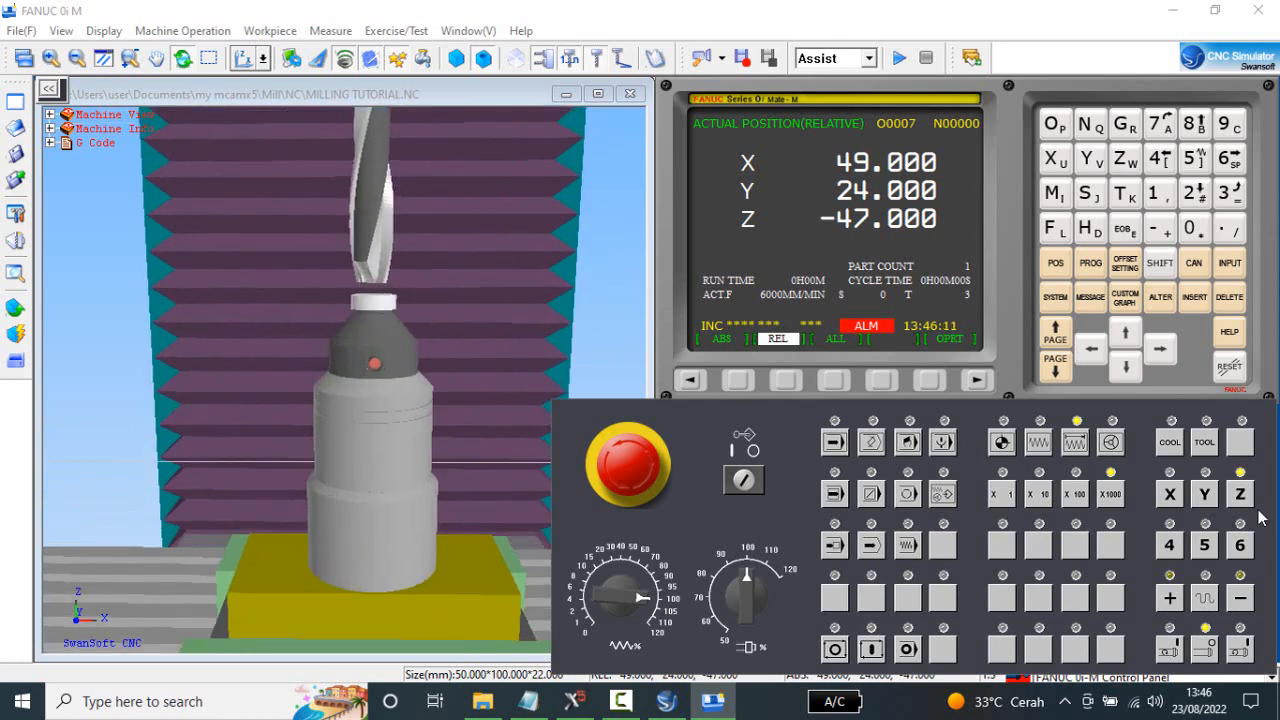
left_click(1074, 494)
left_click(1240, 598)
left_click(1241, 599)
left_click(1241, 600)
left_click(1241, 600)
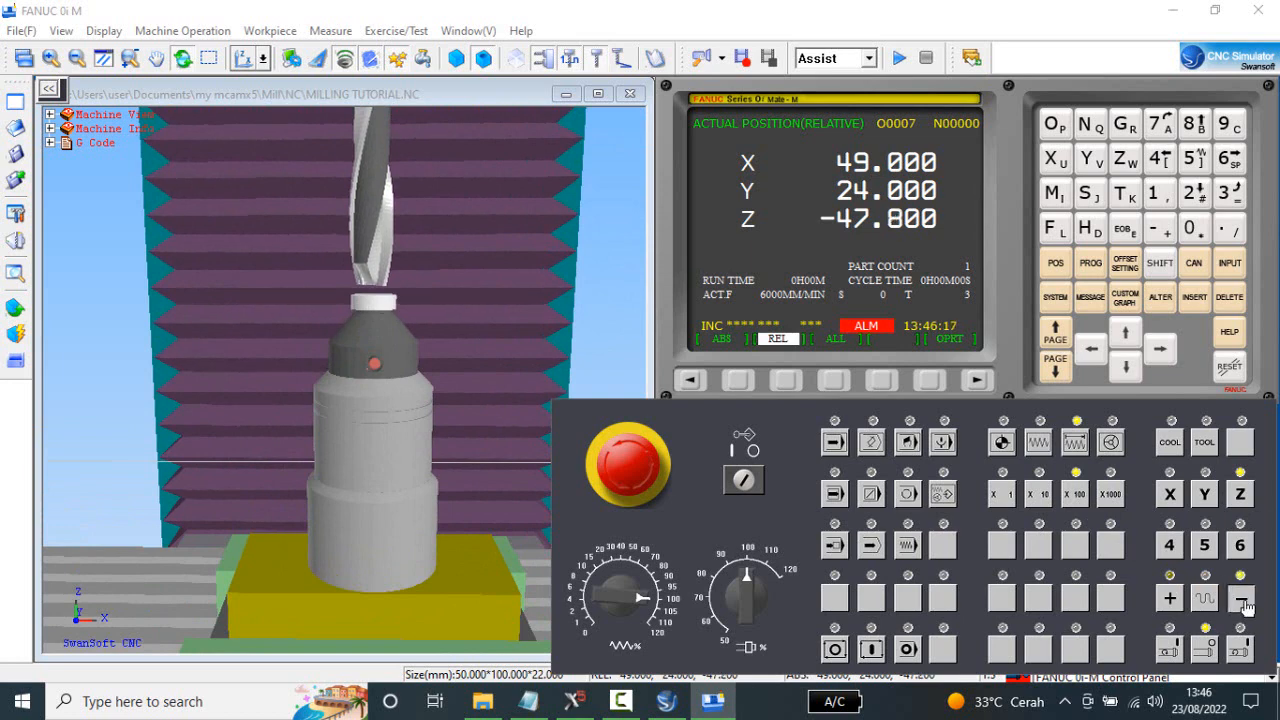
left_click(1241, 600)
left_click(1241, 600)
left_click_drag(1244, 601, 1244, 601)
left_click(1243, 602)
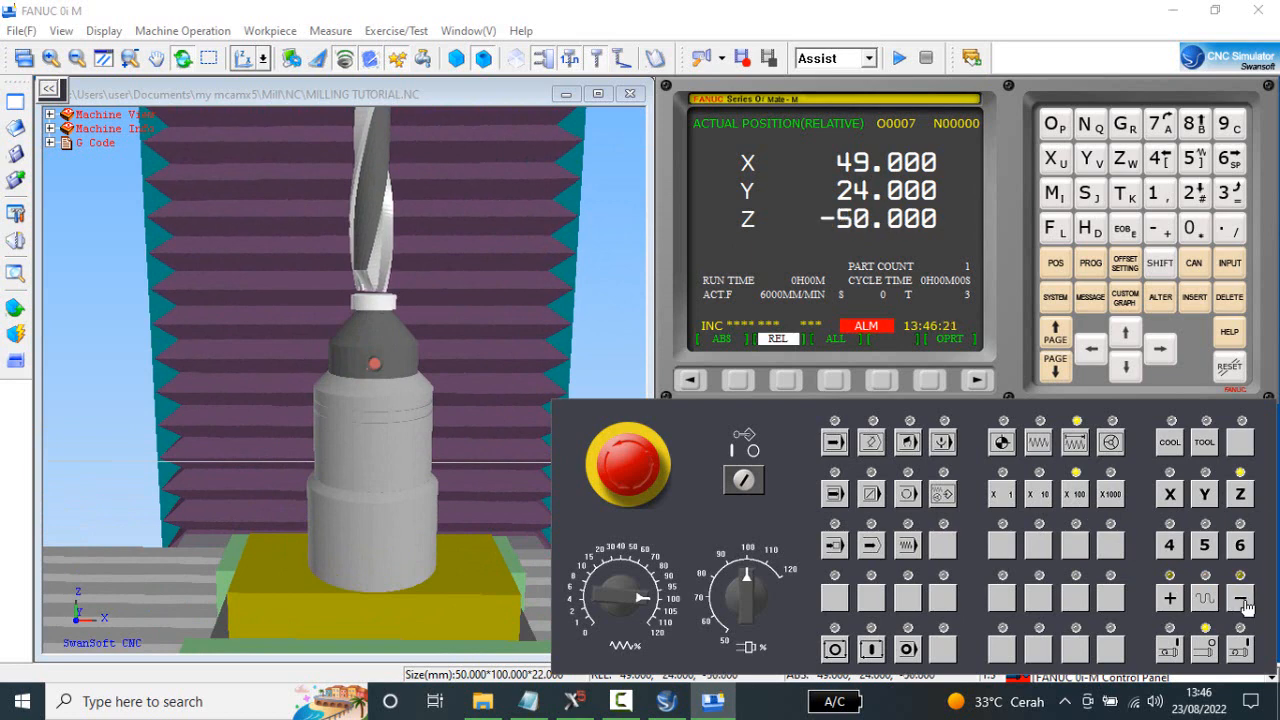
left_click(1243, 602)
left_click(1243, 602)
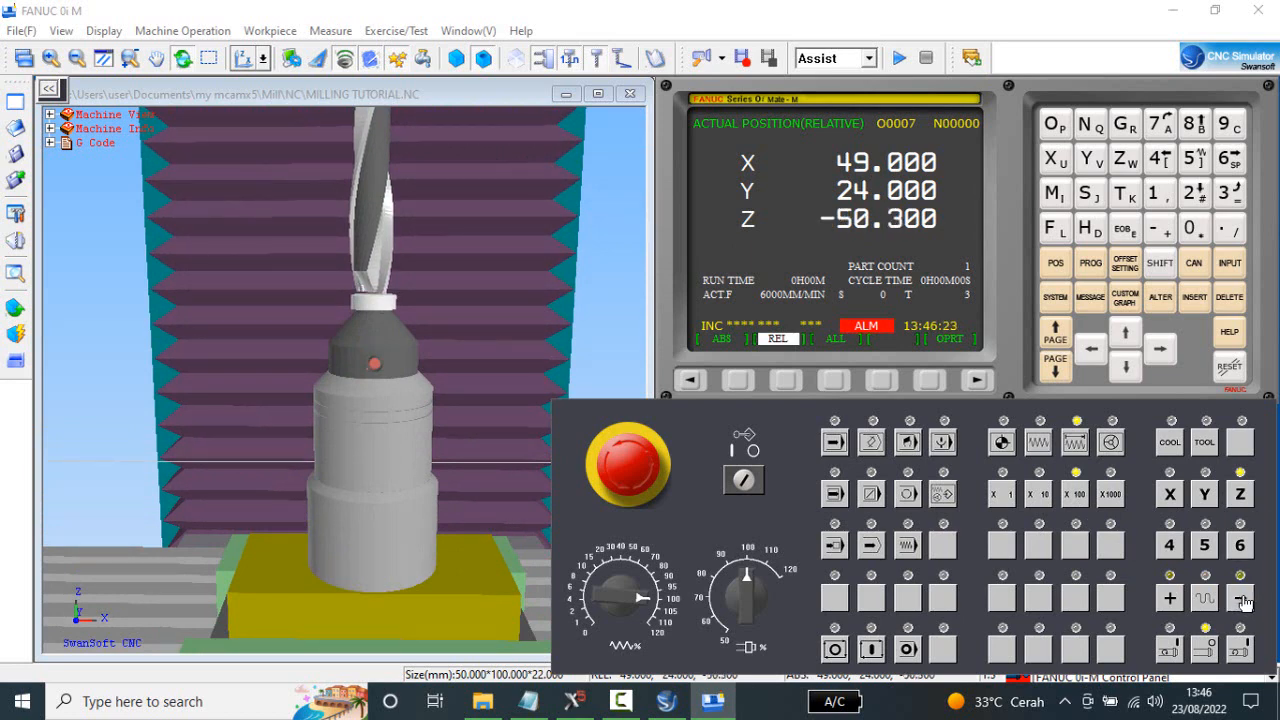
left_click(1243, 601)
left_click(1243, 601)
left_click(1243, 600)
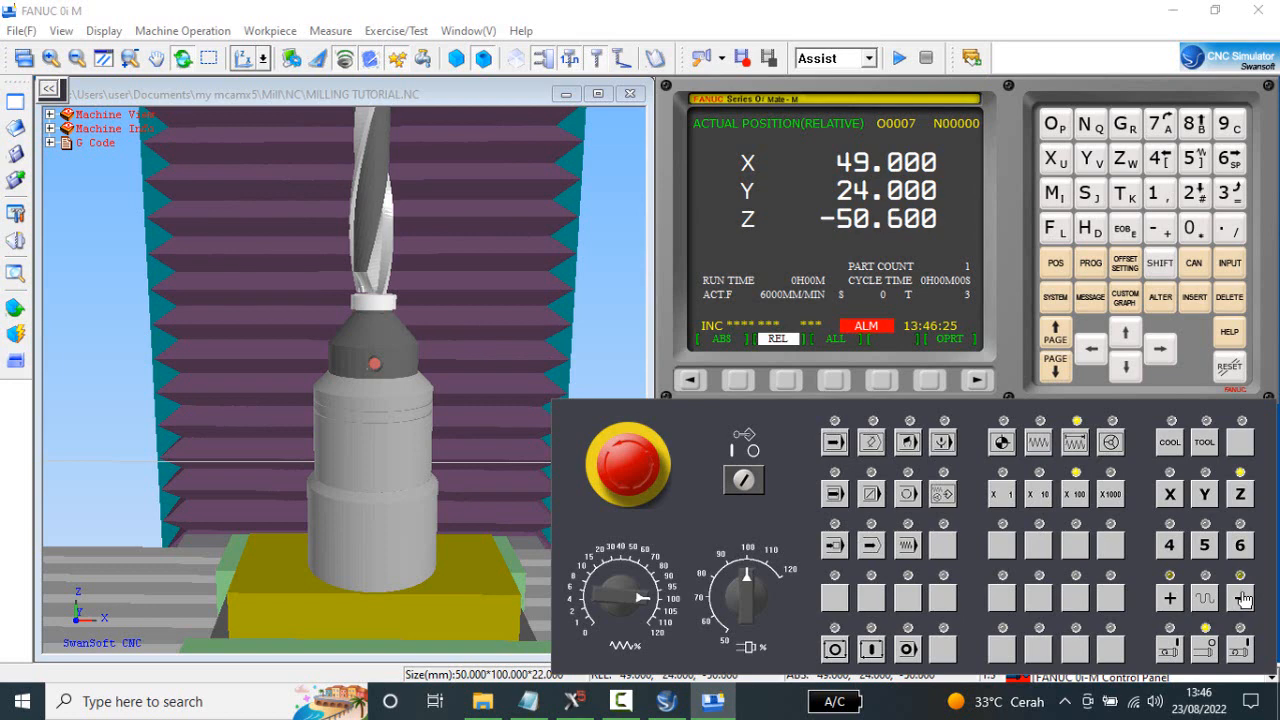
left_click(1243, 600)
left_click(1243, 600)
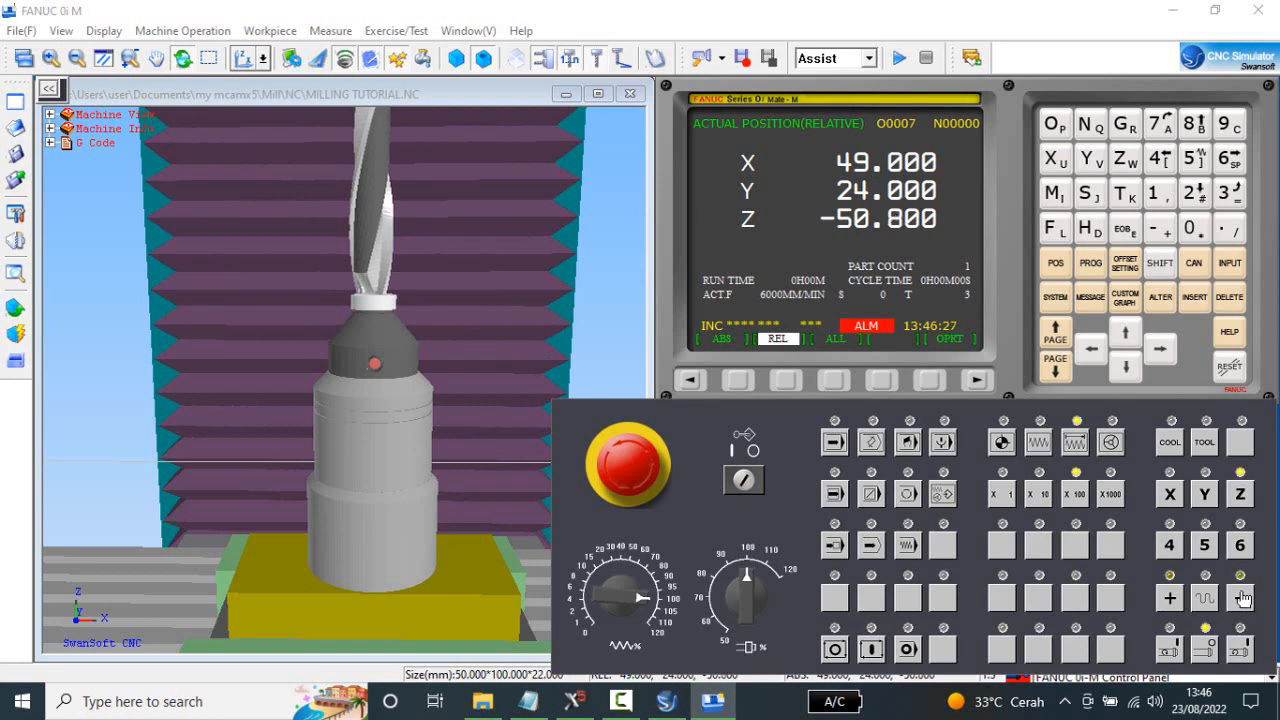
left_click(1243, 598)
left_click(1243, 598)
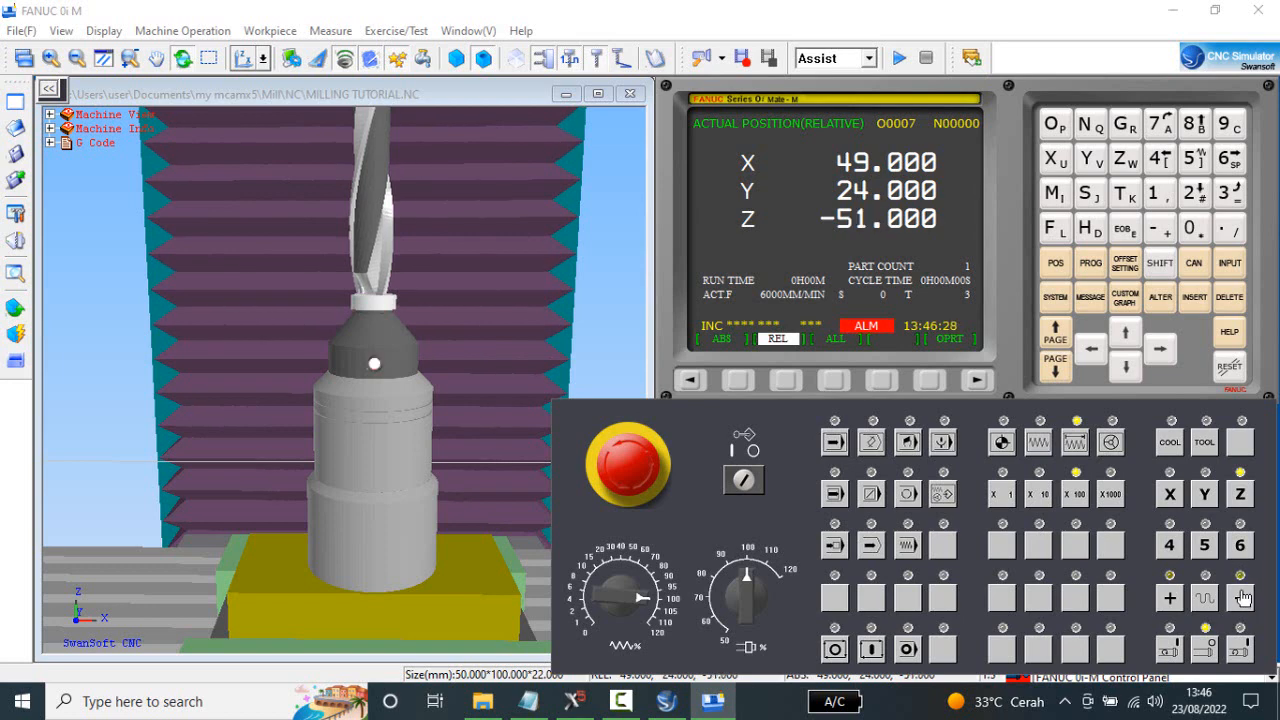
Raise Z by one X100 increment and approach the gauge again at X10 to -51.000.
left_click(1170, 598)
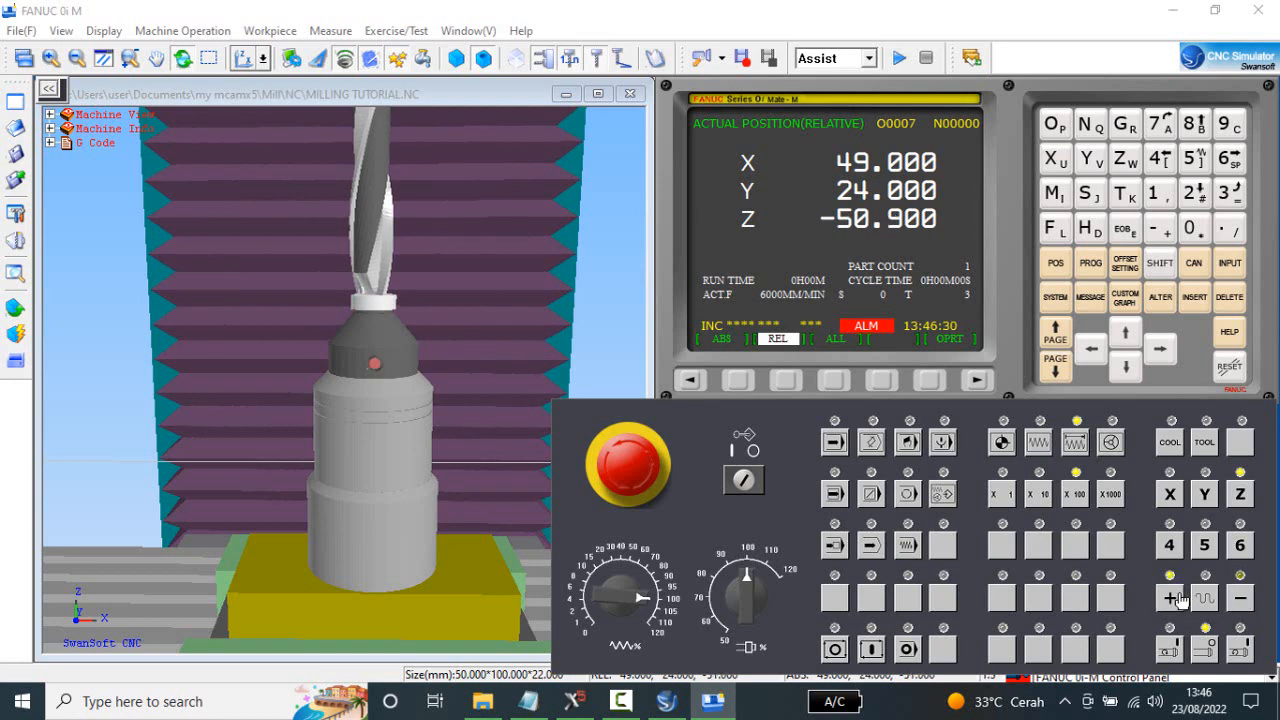
left_click(1038, 494)
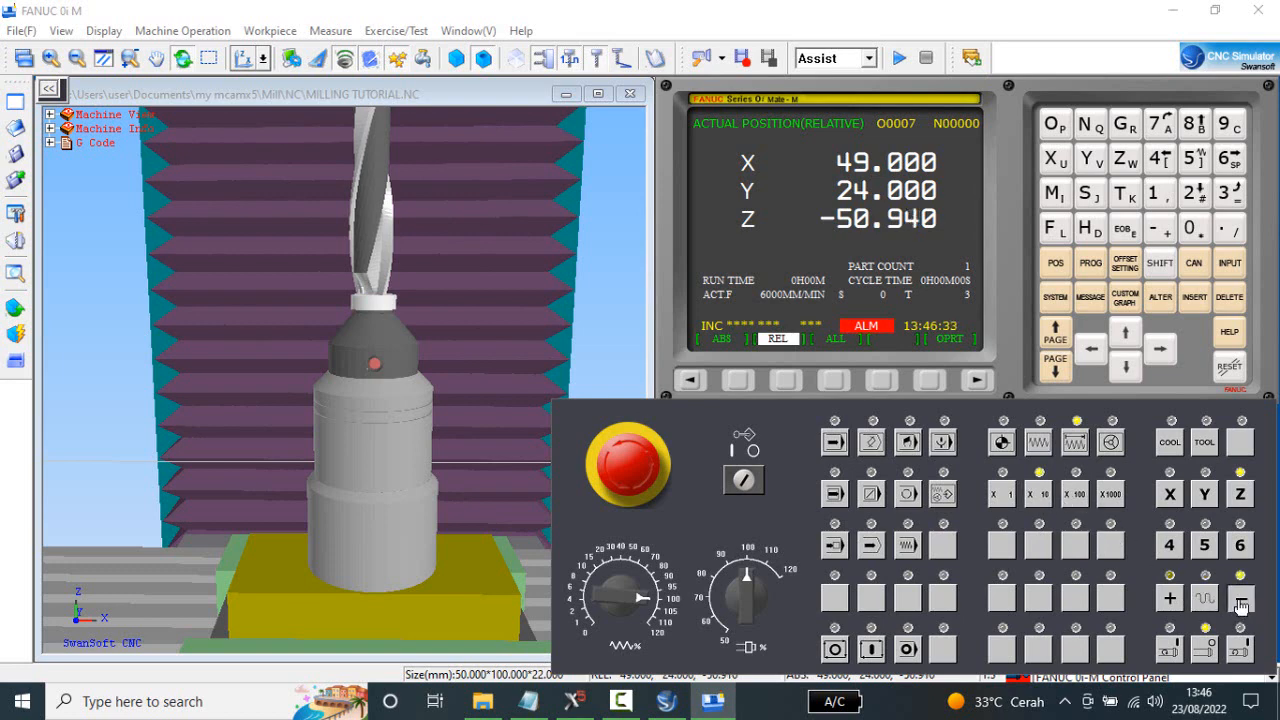
left_click(1241, 600)
left_click(1241, 600)
left_click(1240, 600)
Raise Z by one X10 increment and make the final approach to the gauge at X1, ending at -51.000.
left_click(1170, 598)
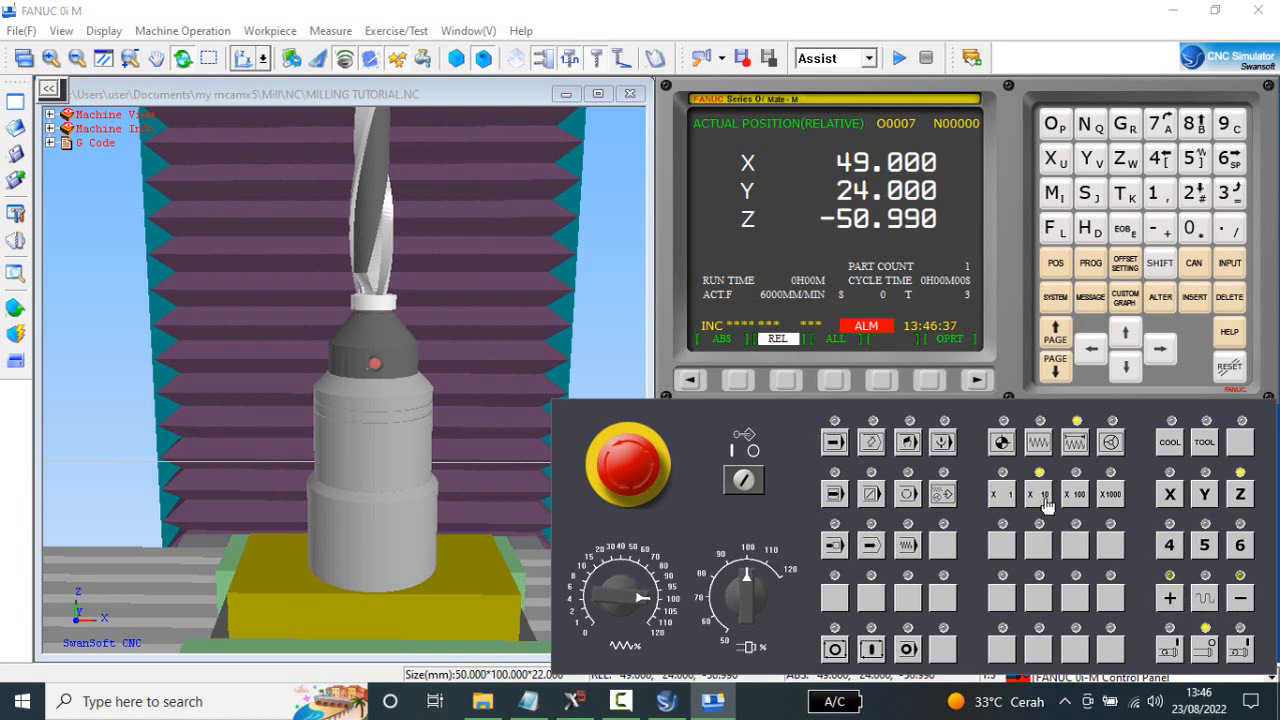
left_click(1001, 494)
left_click(1243, 598)
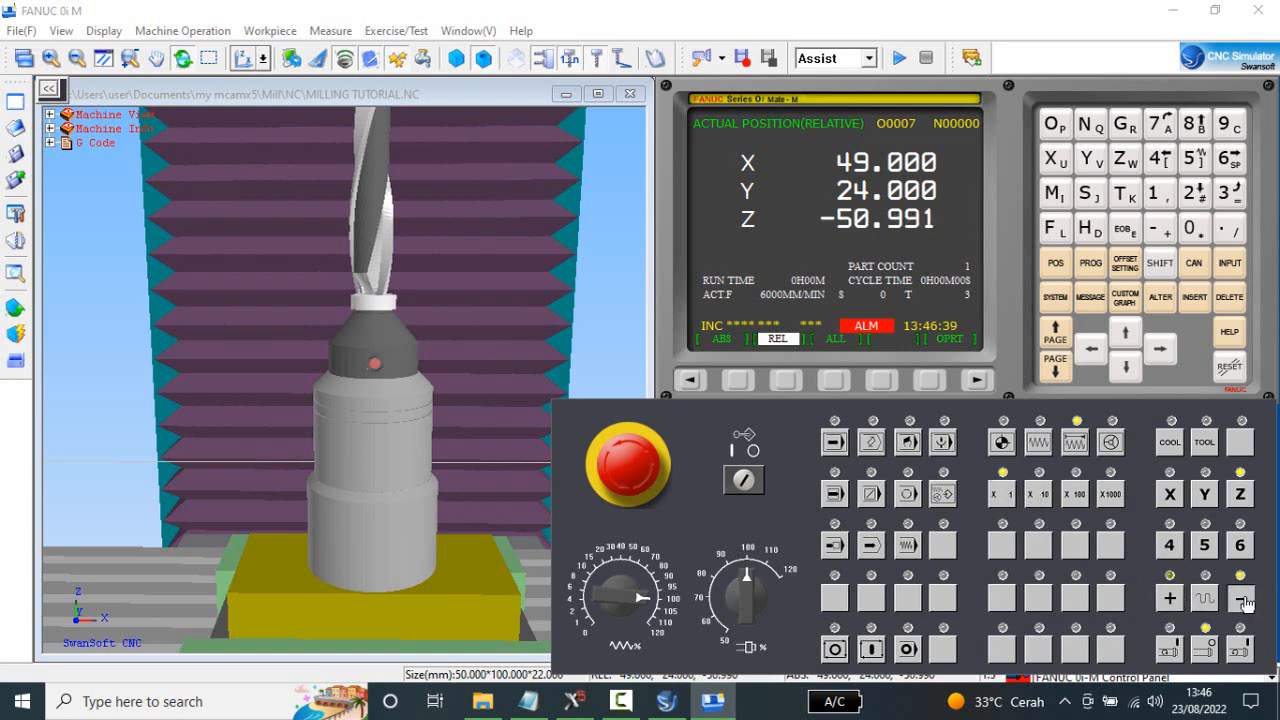
left_click(1243, 600)
left_click(1243, 600)
left_click(1243, 600)
left_click(1243, 600)
left_click(1243, 598)
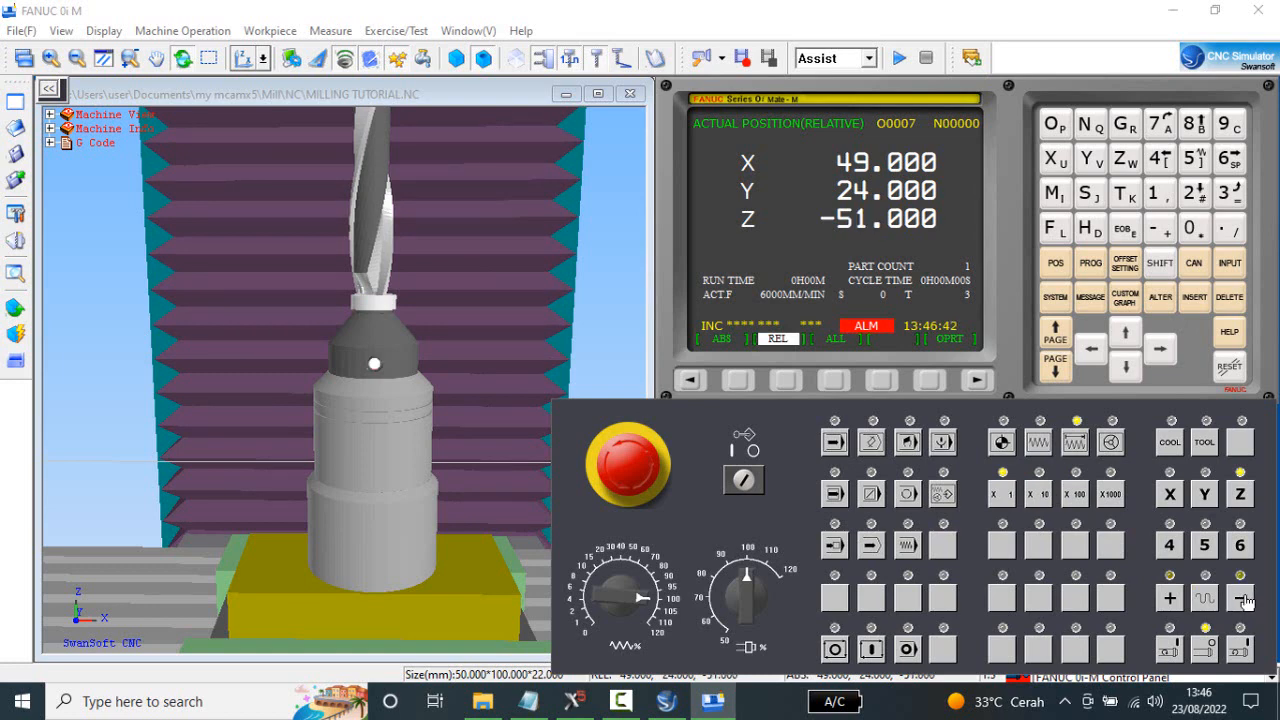
left_click(1170, 598)
left_click(1242, 598)
In the tool offset table, set the GEOM(H) value of offset 003 to -151.000.
left_click(1126, 264)
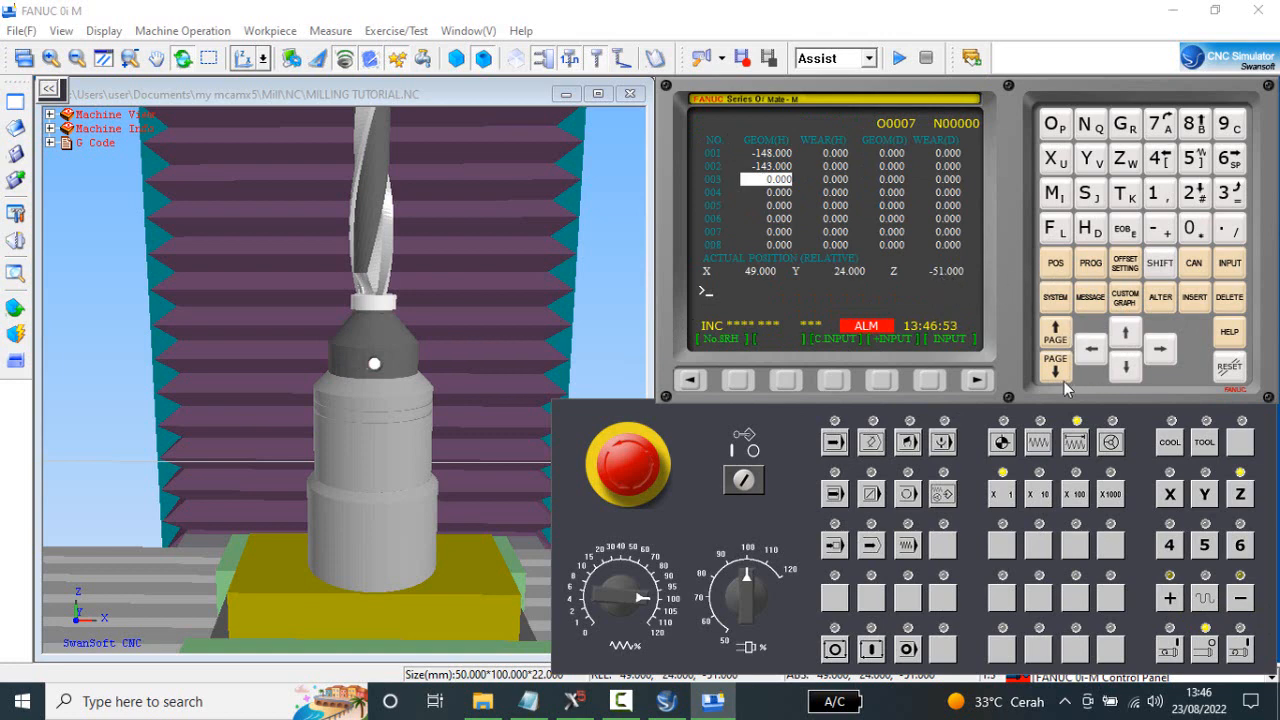
left_click(1159, 234)
left_click(1195, 158)
left_click(1157, 195)
left_click(1230, 234)
left_click(1230, 263)
left_click(1125, 366)
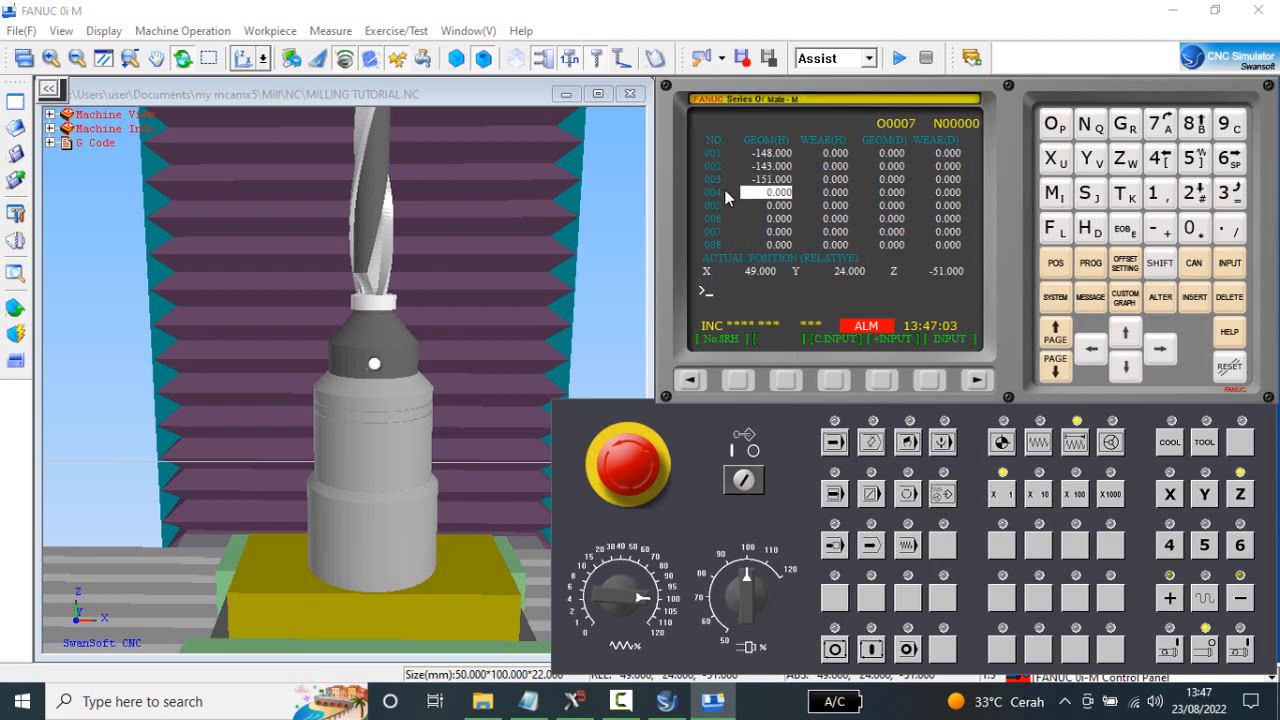
Show the relative position and return the Z axis to its reference point in REF mode.
left_click(1052, 266)
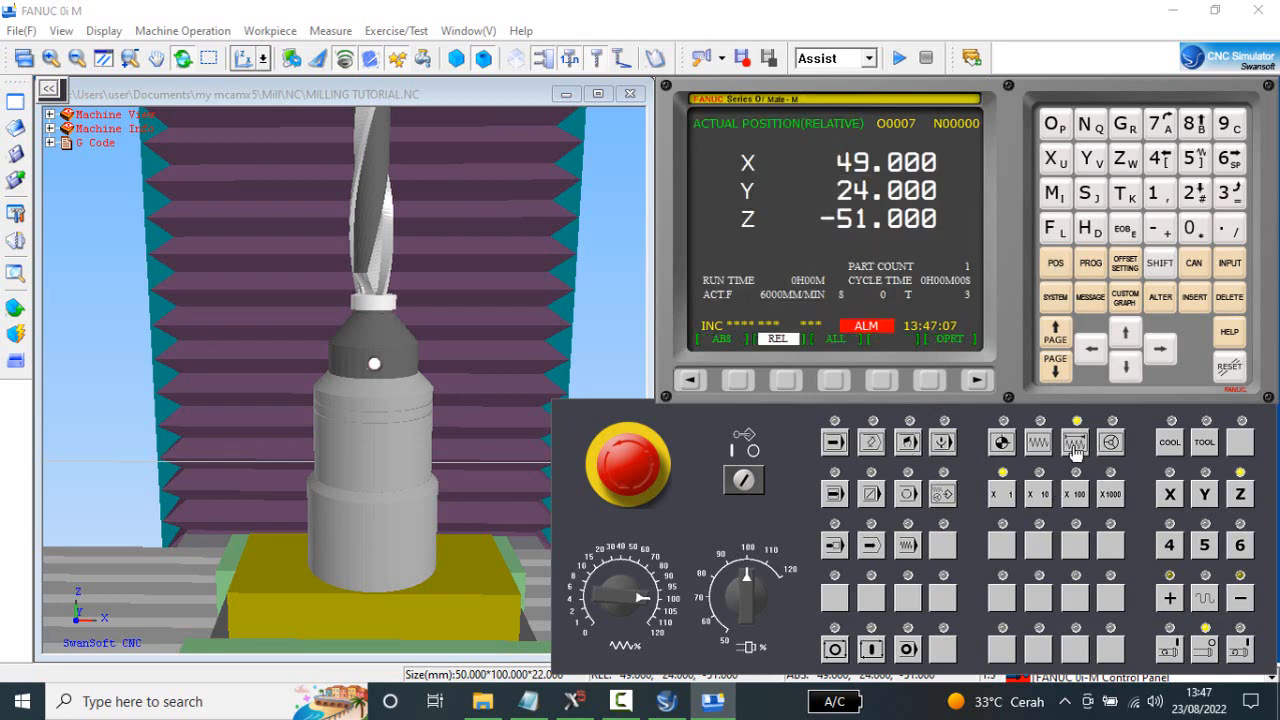
left_click(1002, 442)
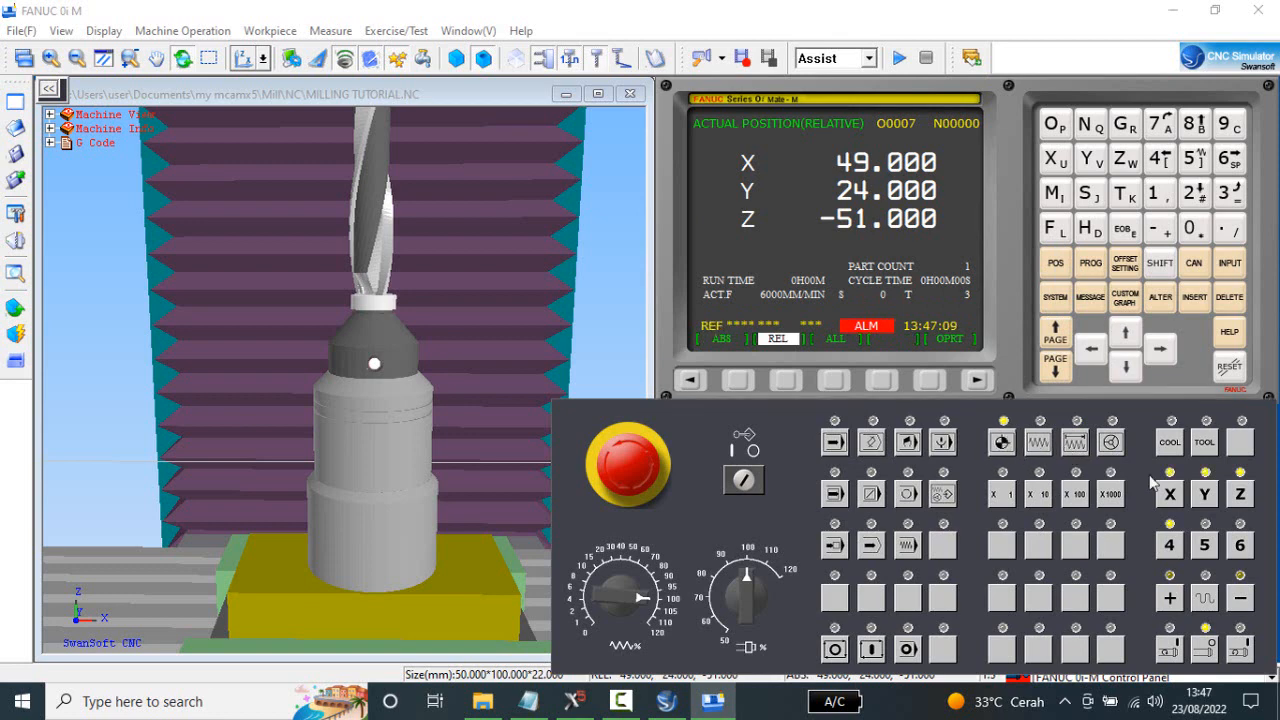
left_click(1241, 494)
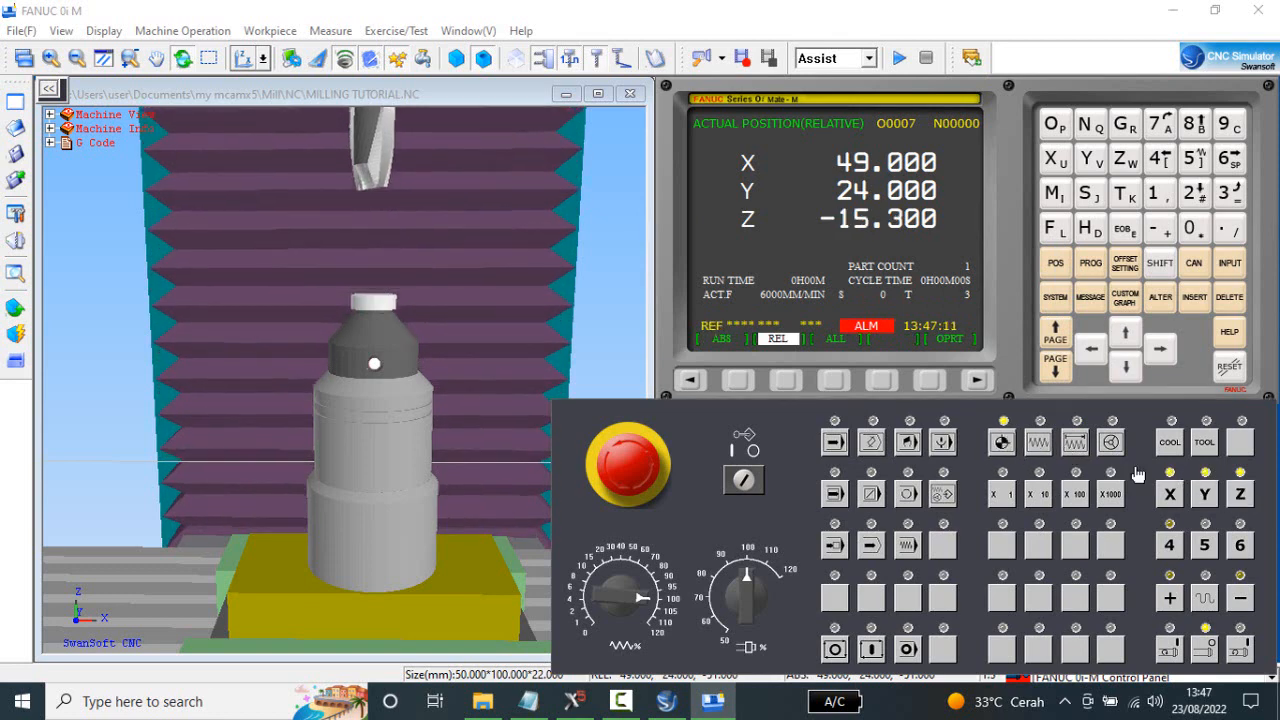
Enter M6 T4 as an MDI program and run it to change to tool 4.
left_click(1090, 263)
left_click(908, 444)
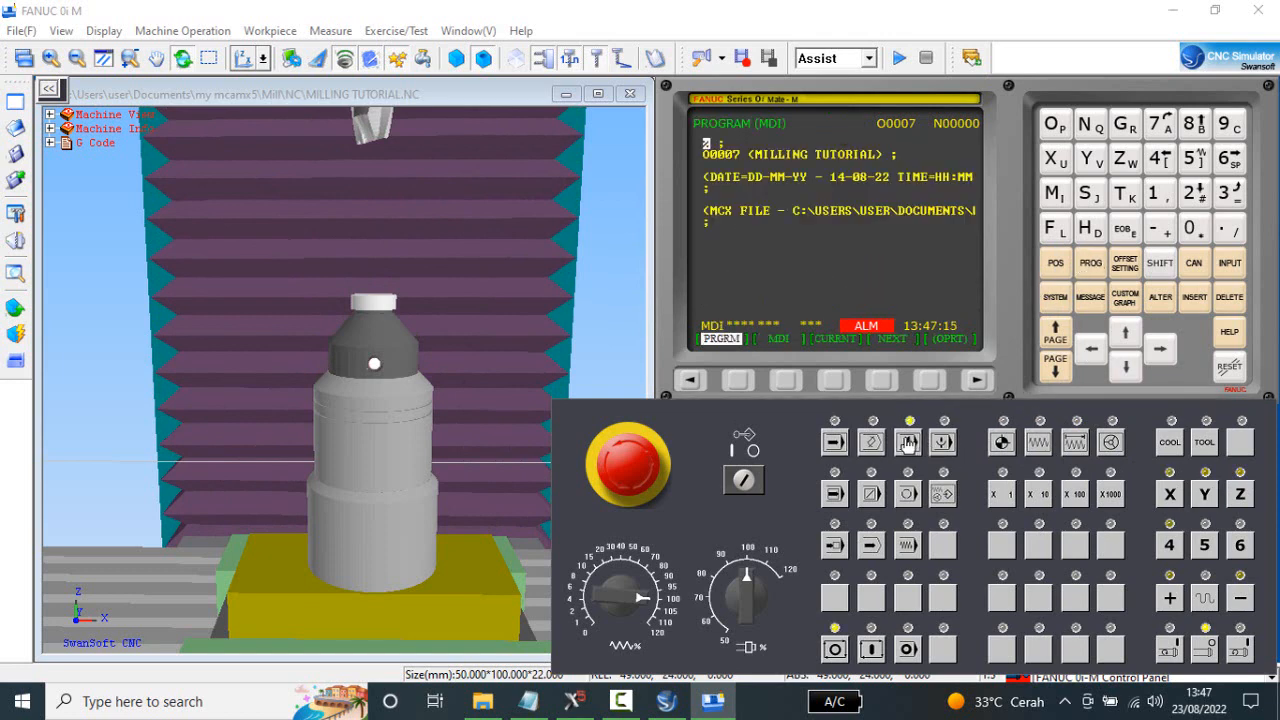
left_click(787, 380)
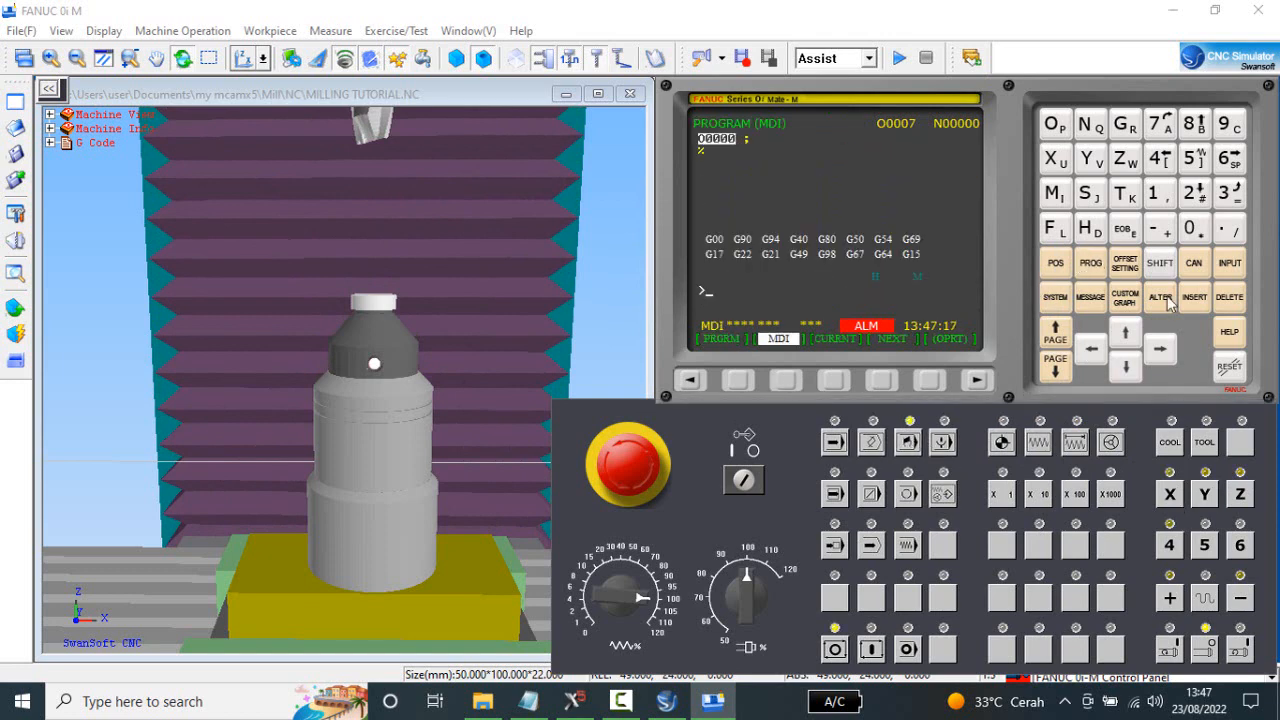
left_click(1055, 195)
left_click(1228, 160)
left_click(1133, 195)
left_click(1132, 238)
left_click(1195, 297)
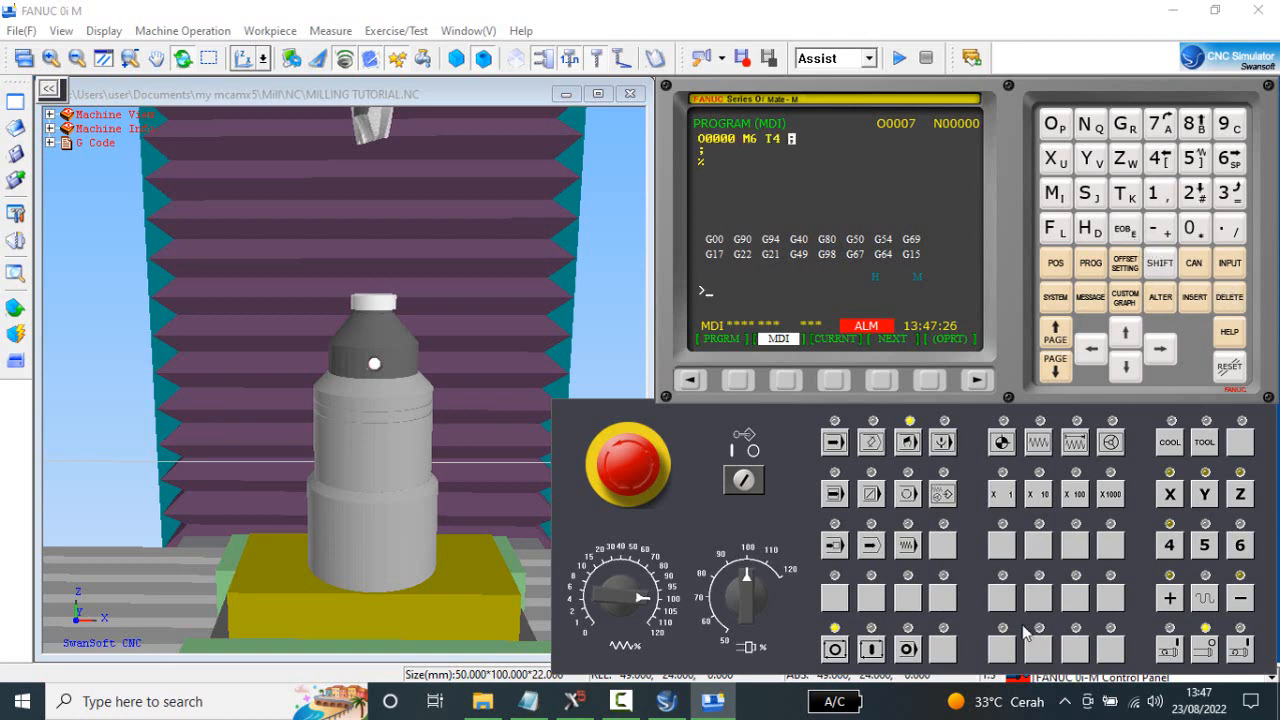
left_click(862, 648)
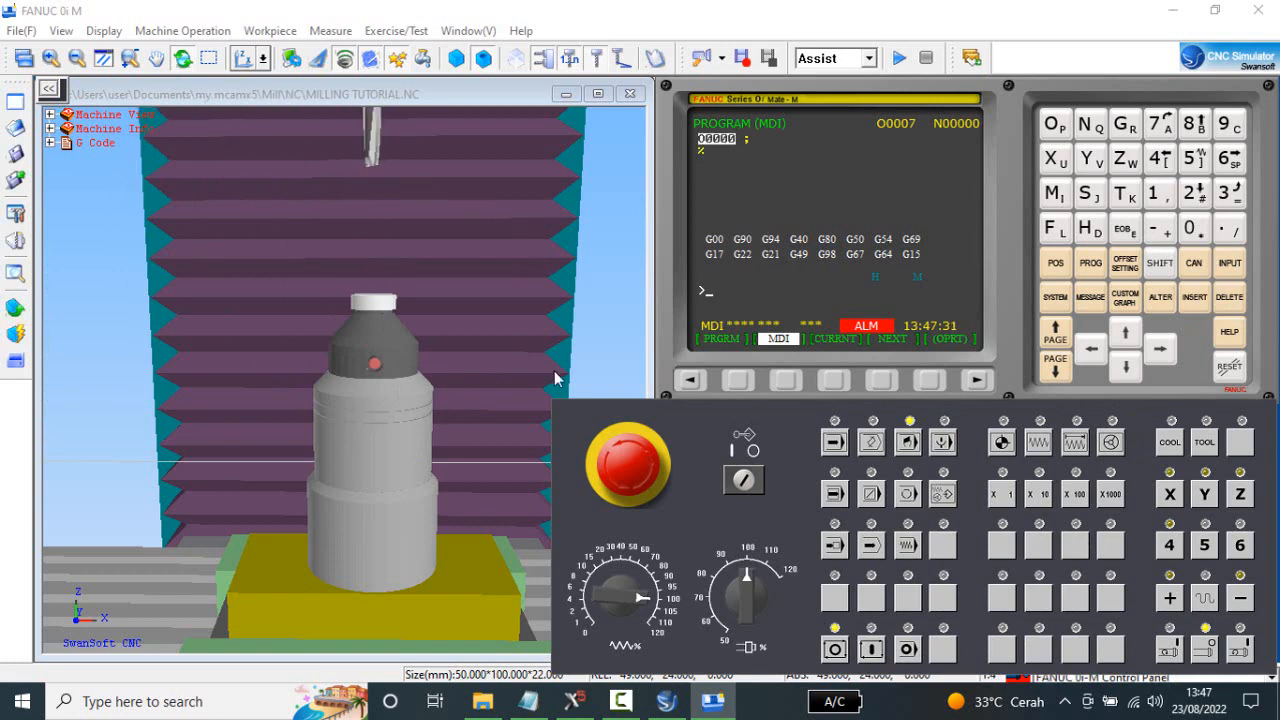
In incremental mode at X1000, show the relative position and lower Z onto the gauge to -43.000.
left_click(1072, 444)
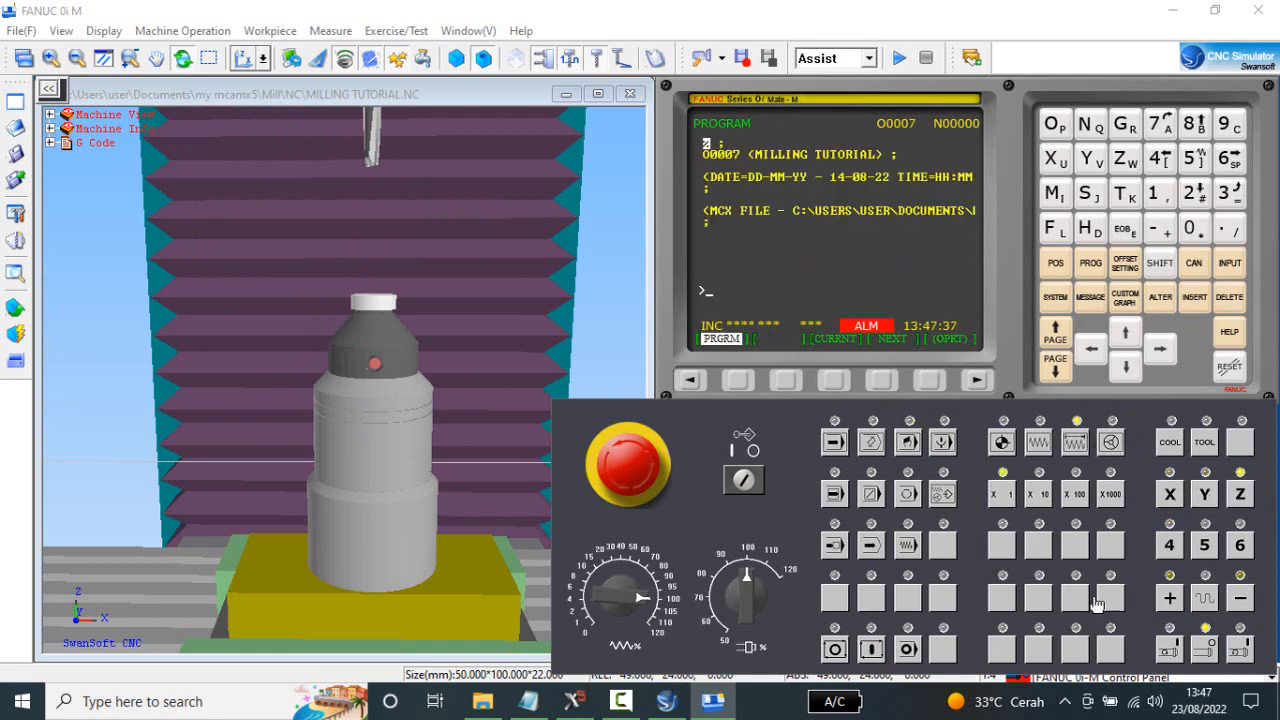
left_click(1118, 502)
left_click(1241, 598)
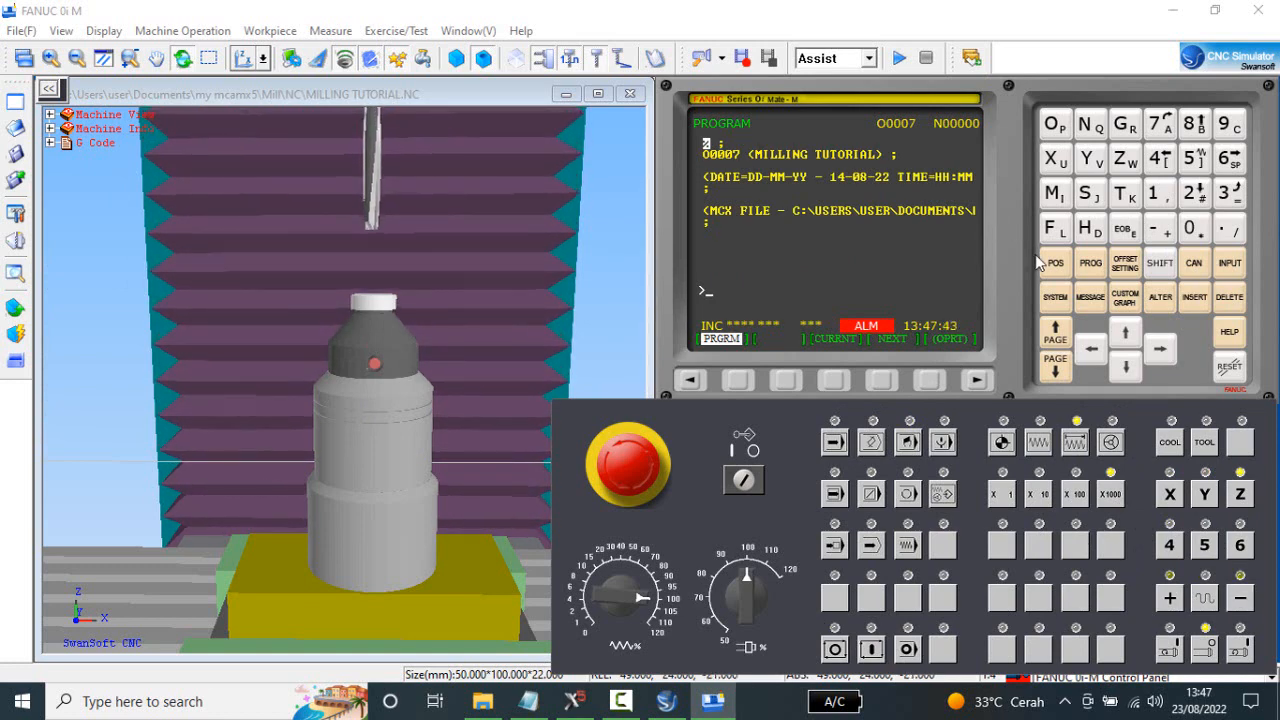
left_click(1057, 266)
left_click(1236, 601)
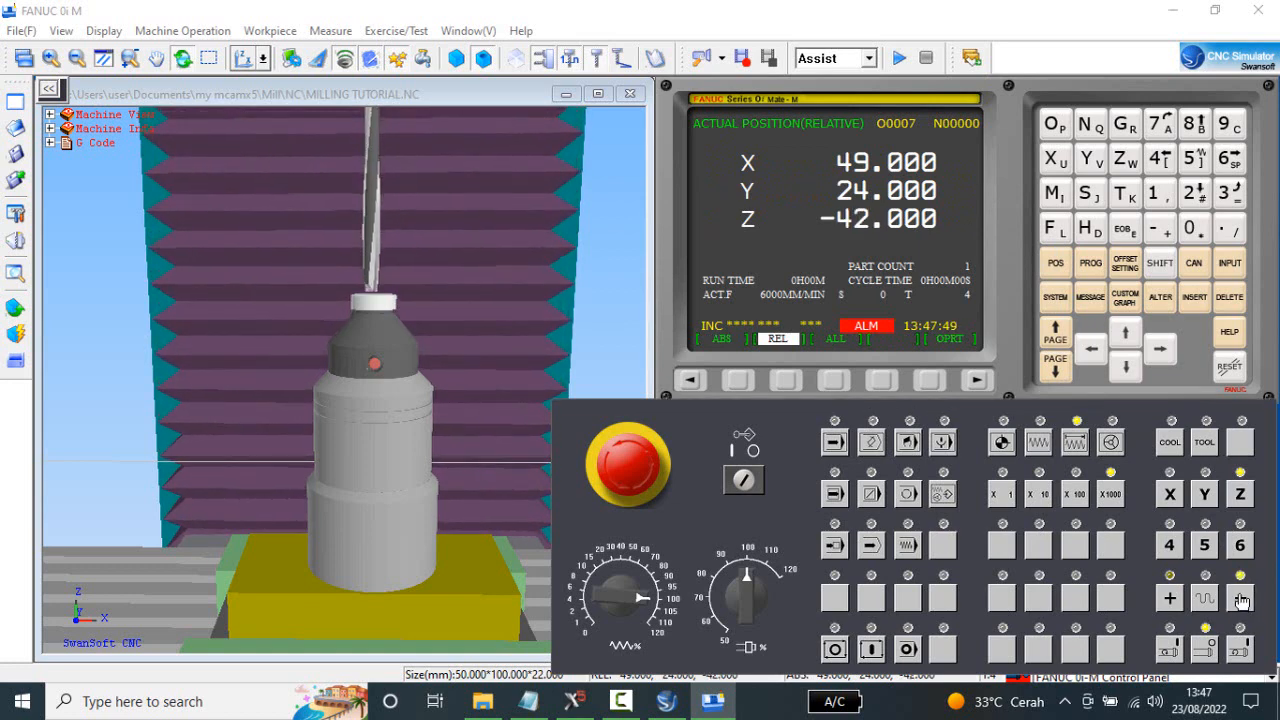
left_click(1240, 600)
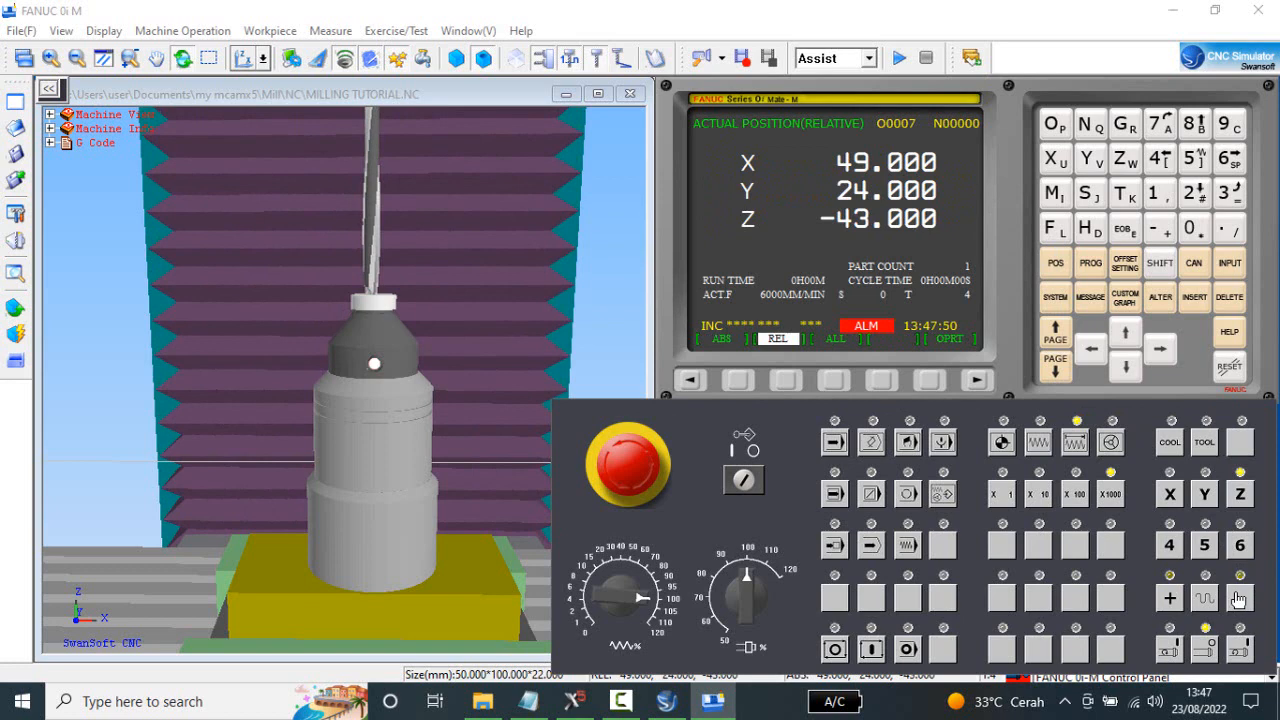
Raise Z by one X1000 increment and approach the gauge again at X100 to -43.000.
left_click(1168, 596)
left_click(1085, 500)
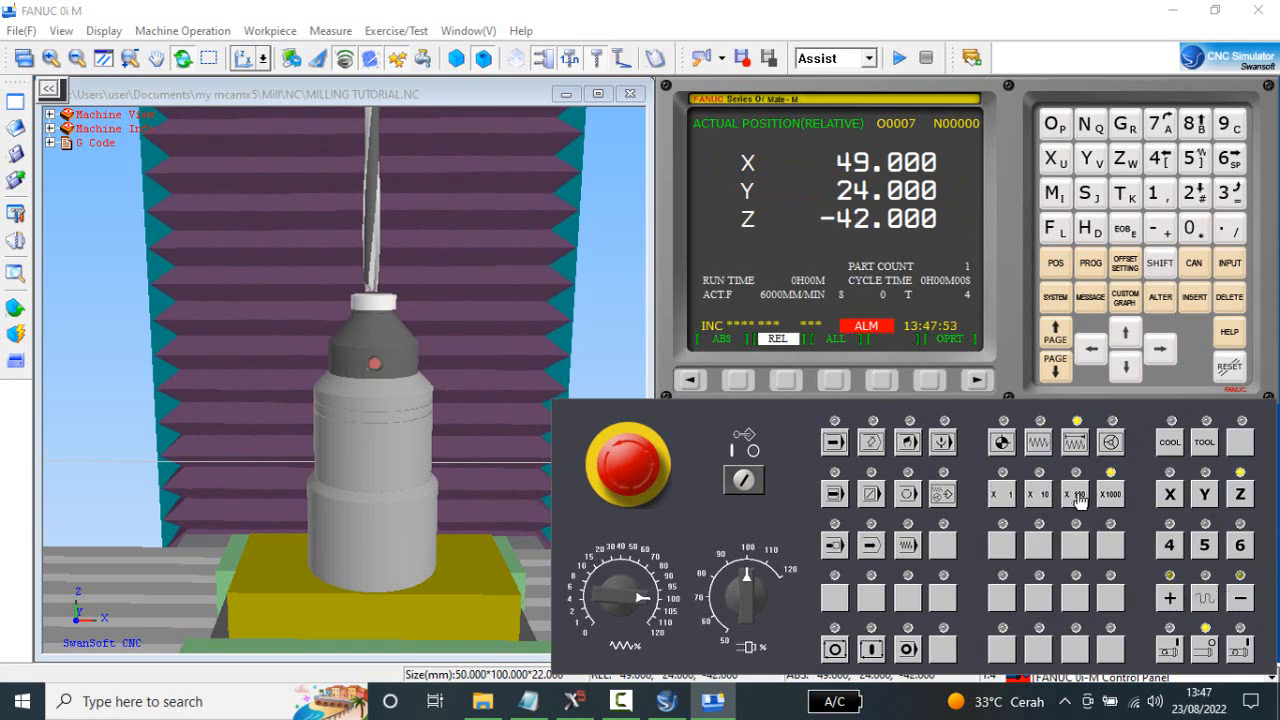
left_click(1242, 603)
left_click(1242, 603)
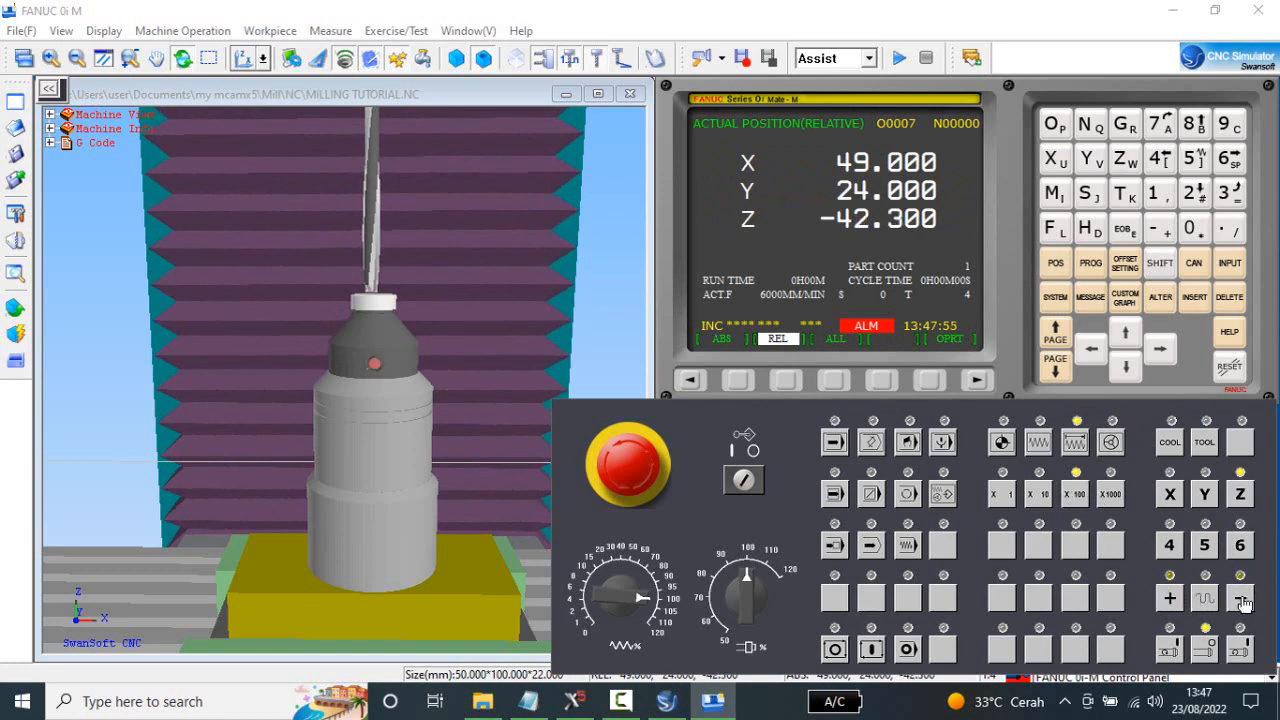
left_click(1242, 601)
left_click(1243, 600)
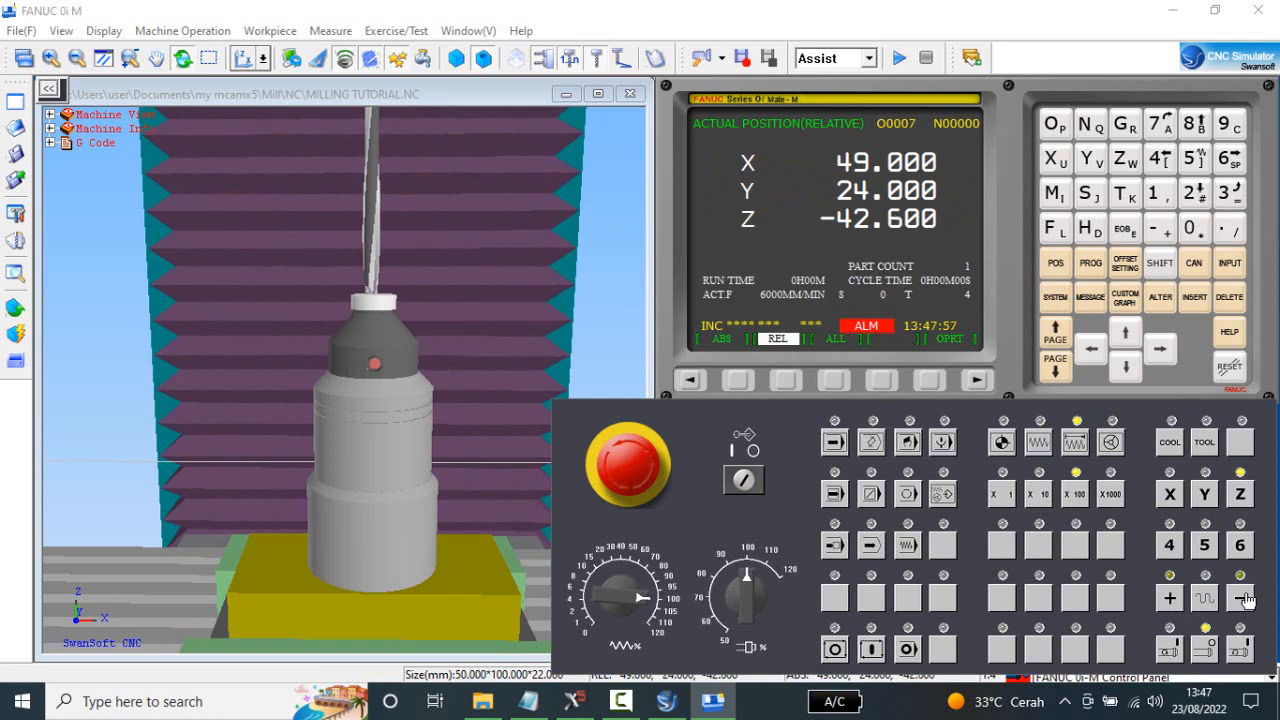
left_click(1245, 600)
left_click(1246, 598)
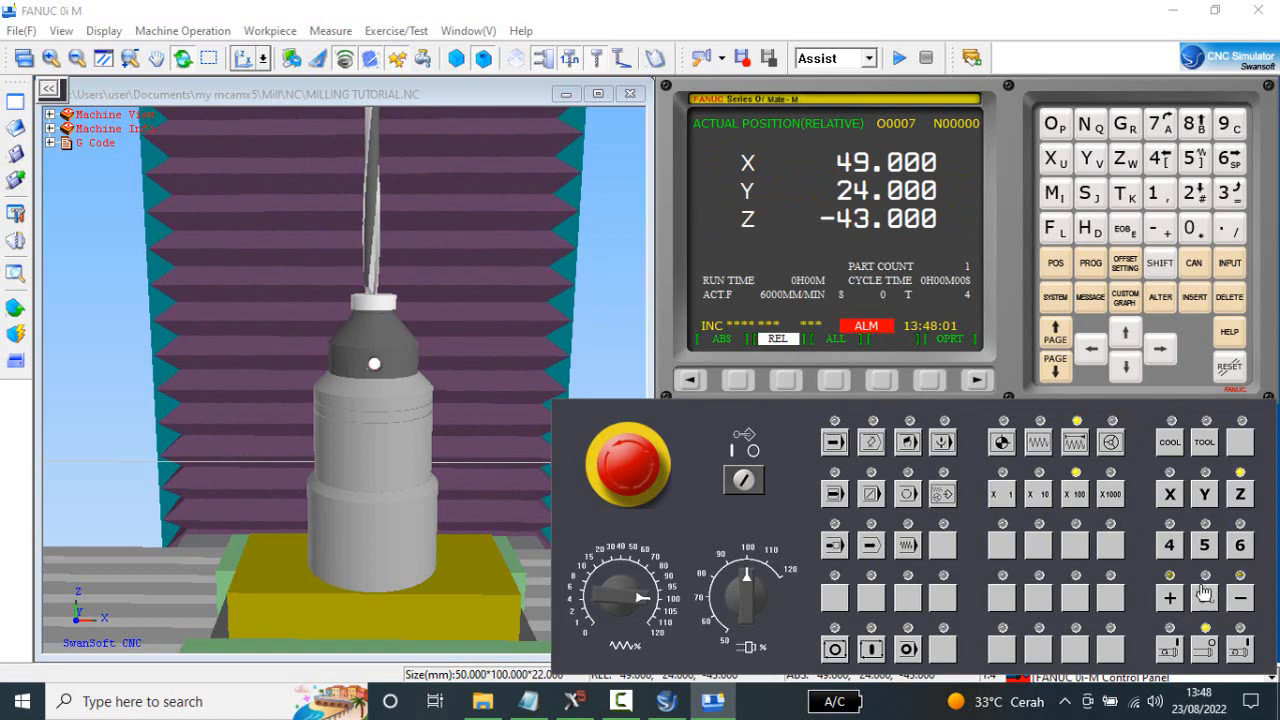
Raise Z by one X100 increment and approach the gauge again at X10 to -43.000.
left_click(1168, 598)
left_click(1040, 500)
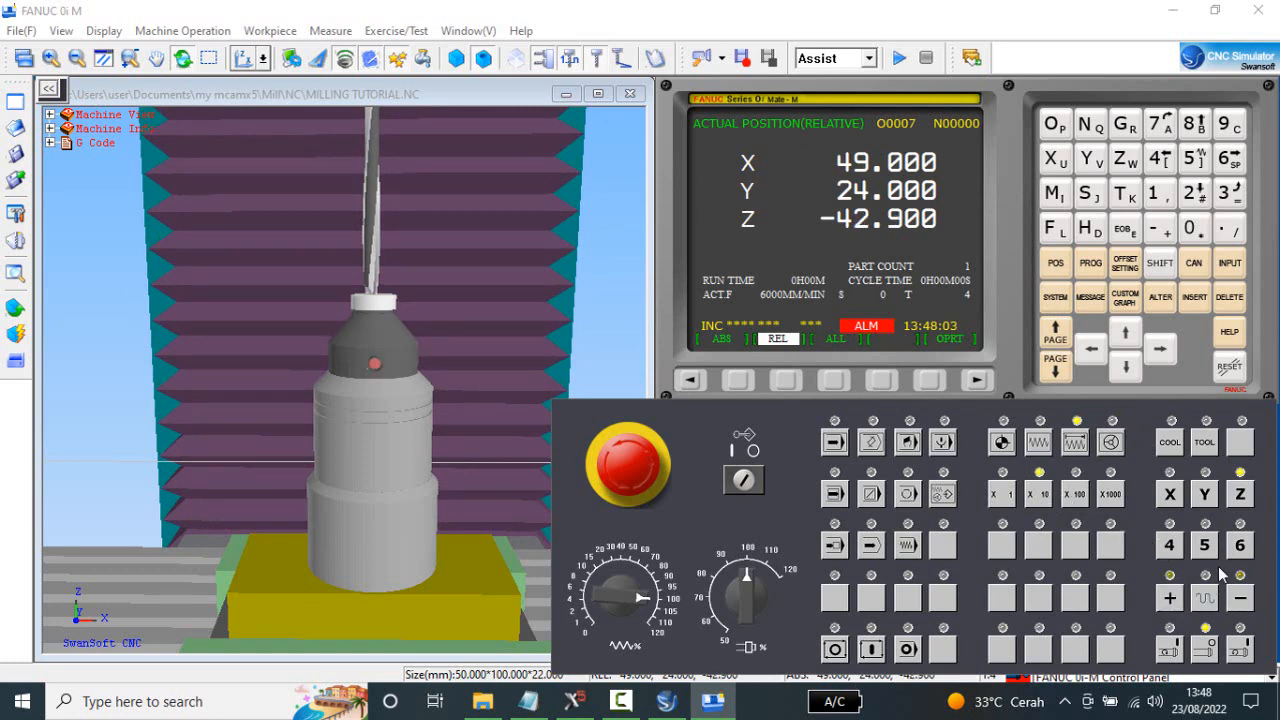
left_click(1238, 600)
left_click(1238, 600)
left_click(1238, 600)
left_click(1238, 600)
left_click(1238, 600)
left_click(1242, 599)
left_click(1242, 599)
Raise Z by one X10 increment and make the final approach to the gauge at X1, rechecking contact at -43.000.
left_click(1170, 598)
left_click(1003, 494)
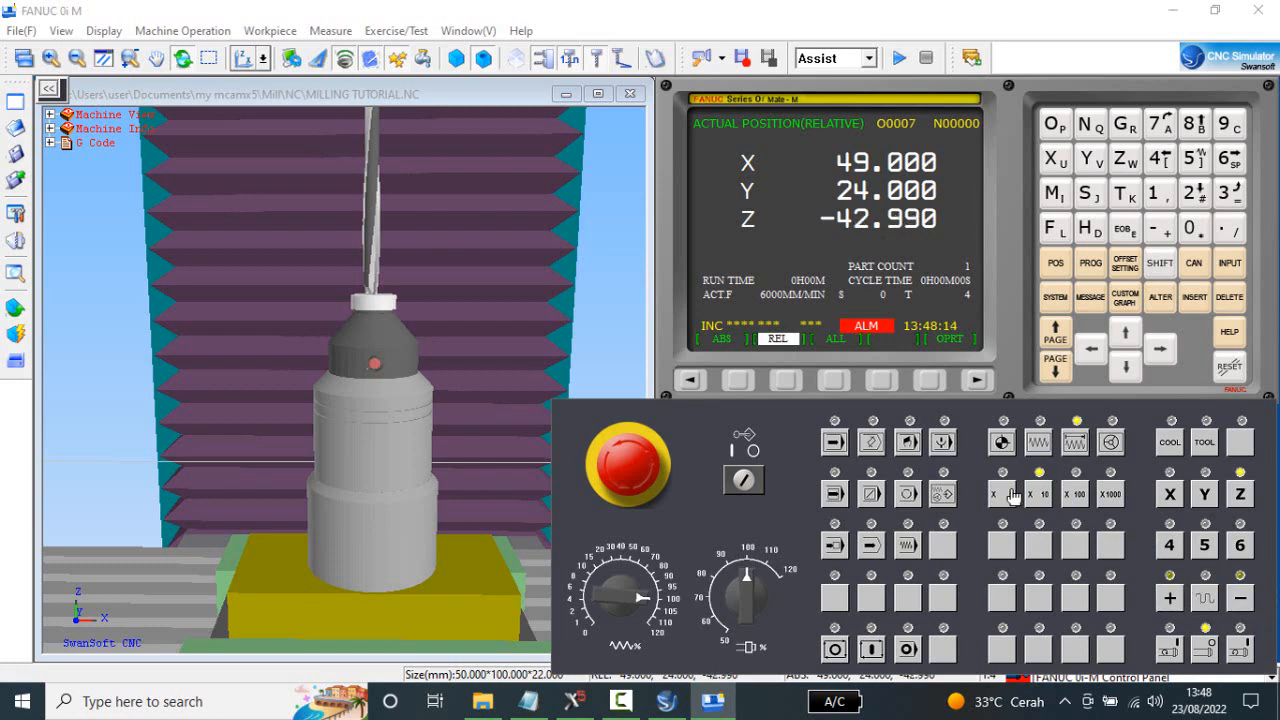
left_click(1242, 599)
left_click(1242, 599)
left_click(1242, 599)
left_click(1242, 599)
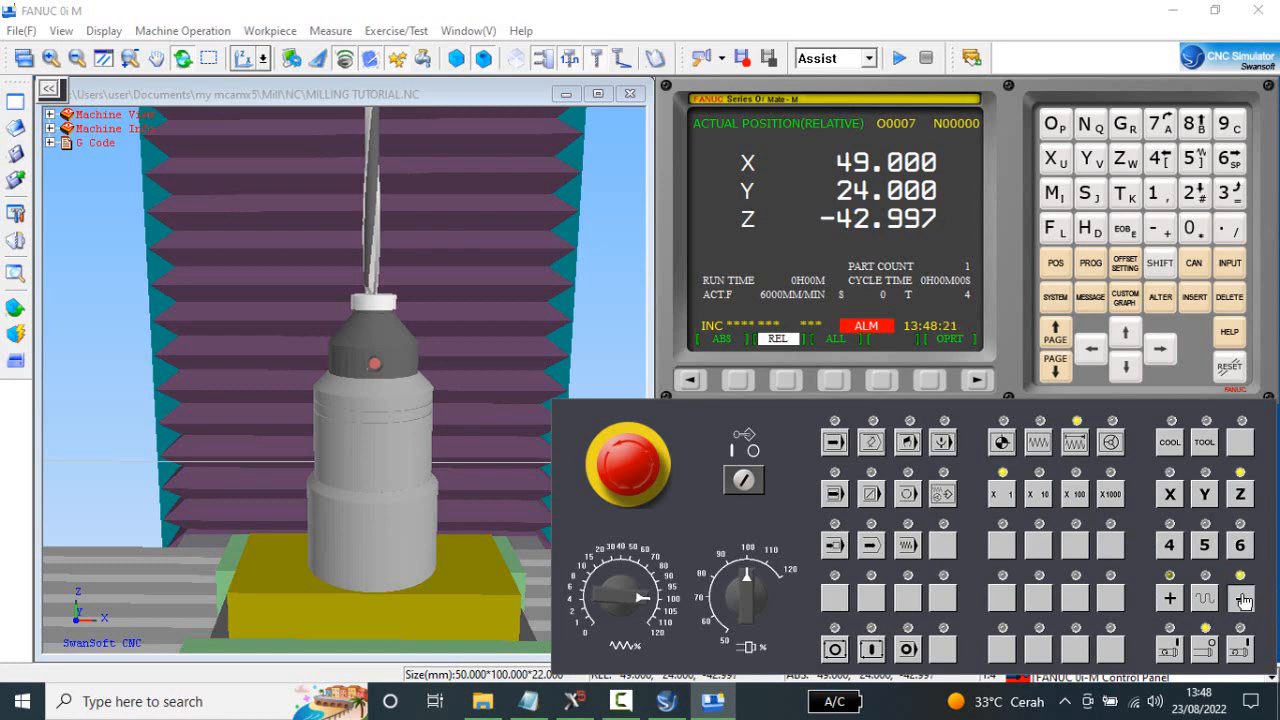
left_click(1242, 599)
left_click(1242, 599)
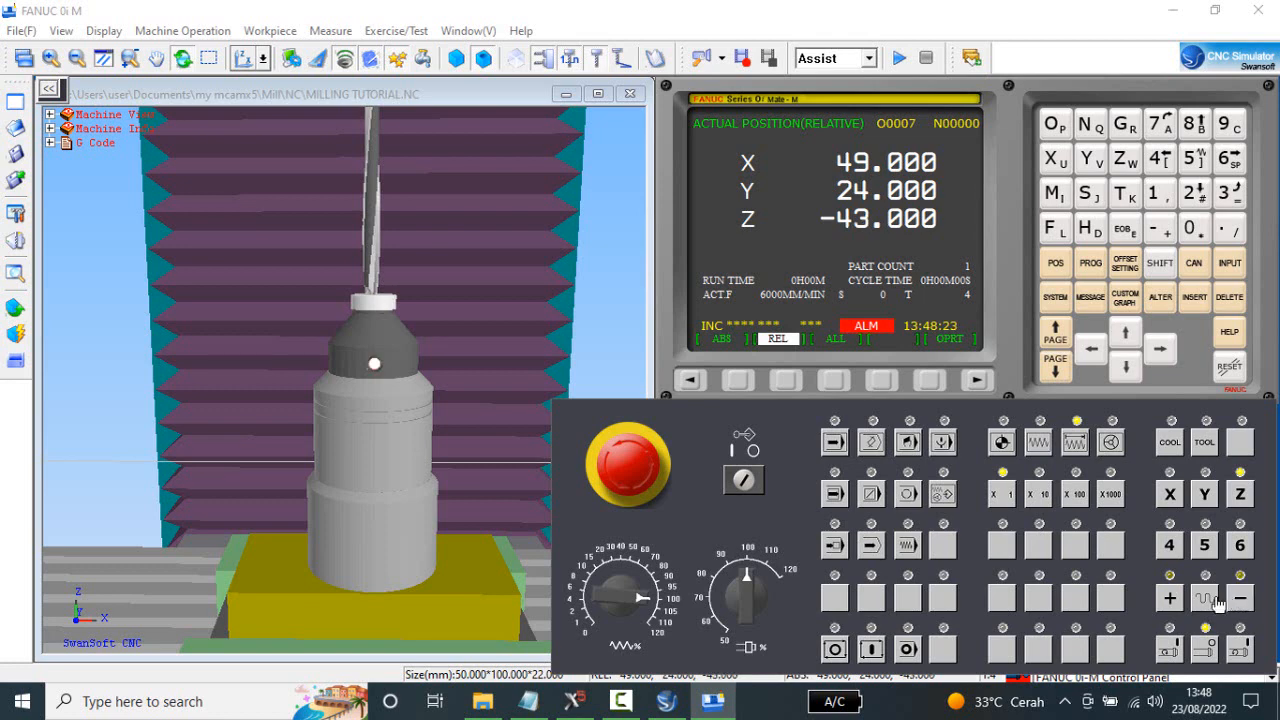
left_click(1169, 598)
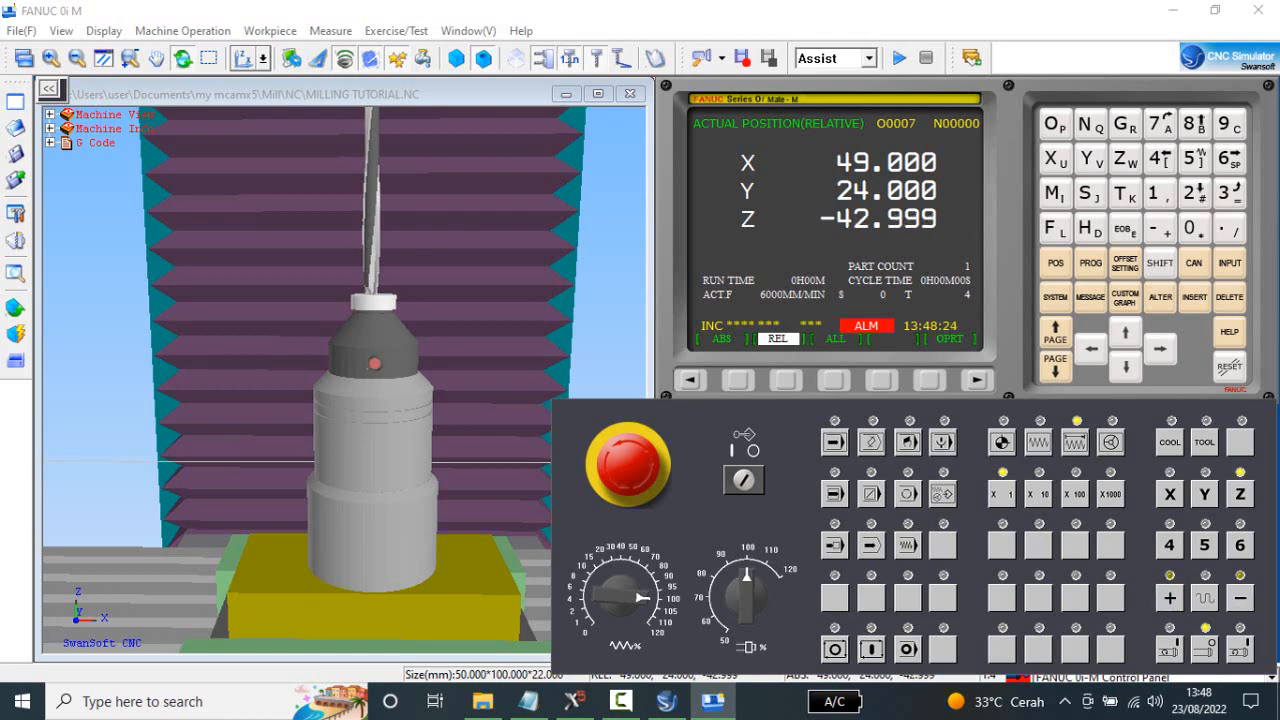
left_click(1242, 599)
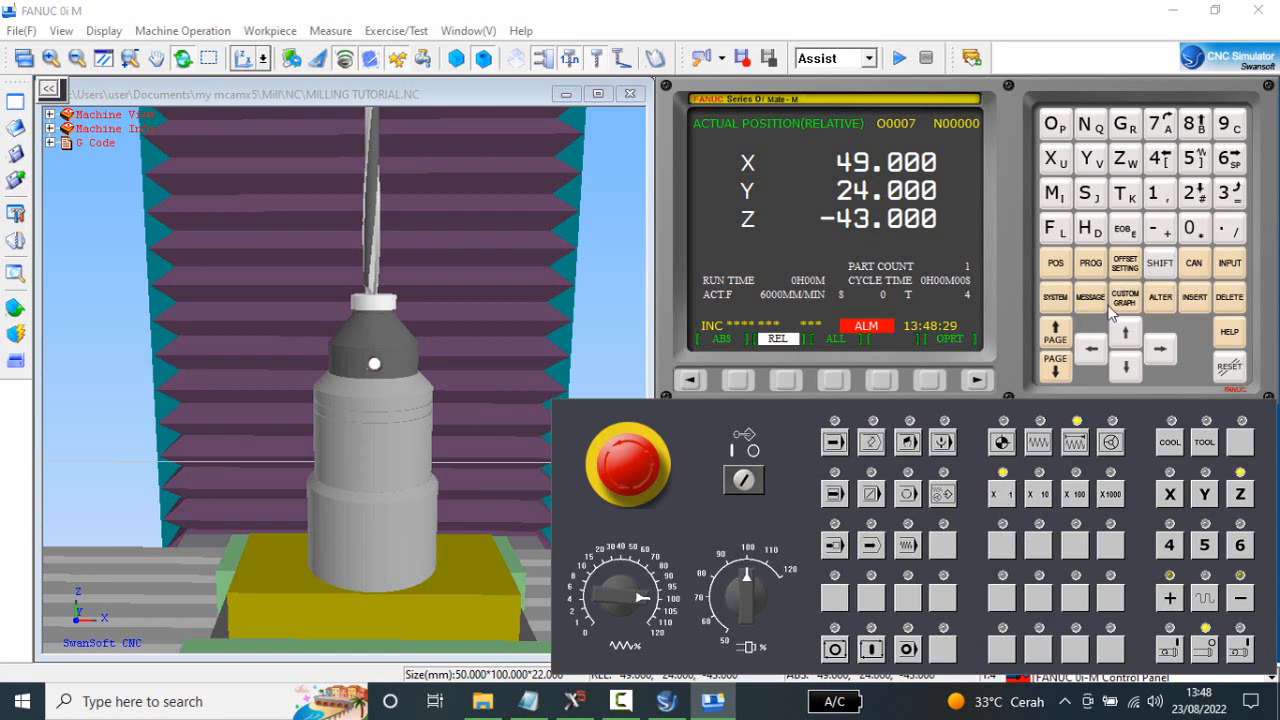
Open the tool offset table at the GEOM(H) value of offset 004.
left_click(1126, 265)
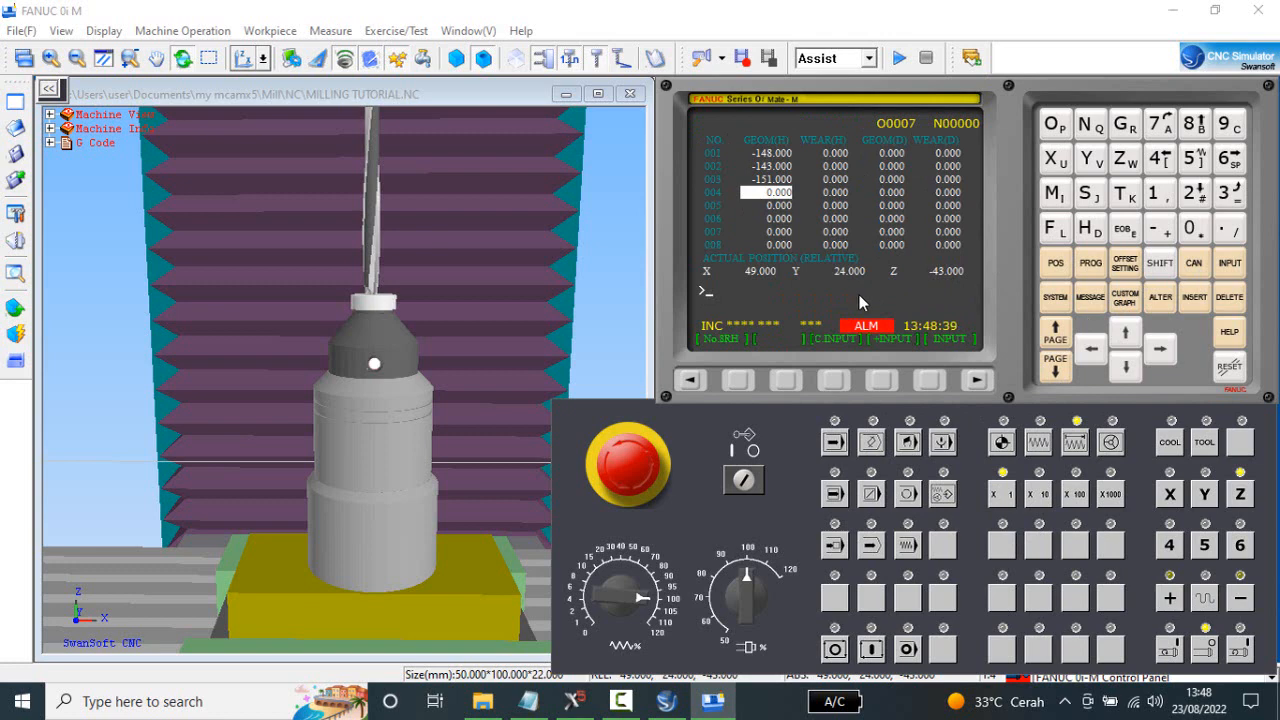
Set the GEOM(H) value of offset 004 to -143. and move on to offset 005.
left_click(1160, 229)
left_click(1156, 194)
left_click(1160, 160)
left_click(1235, 196)
left_click(1230, 230)
left_click(1230, 263)
left_click(1126, 368)
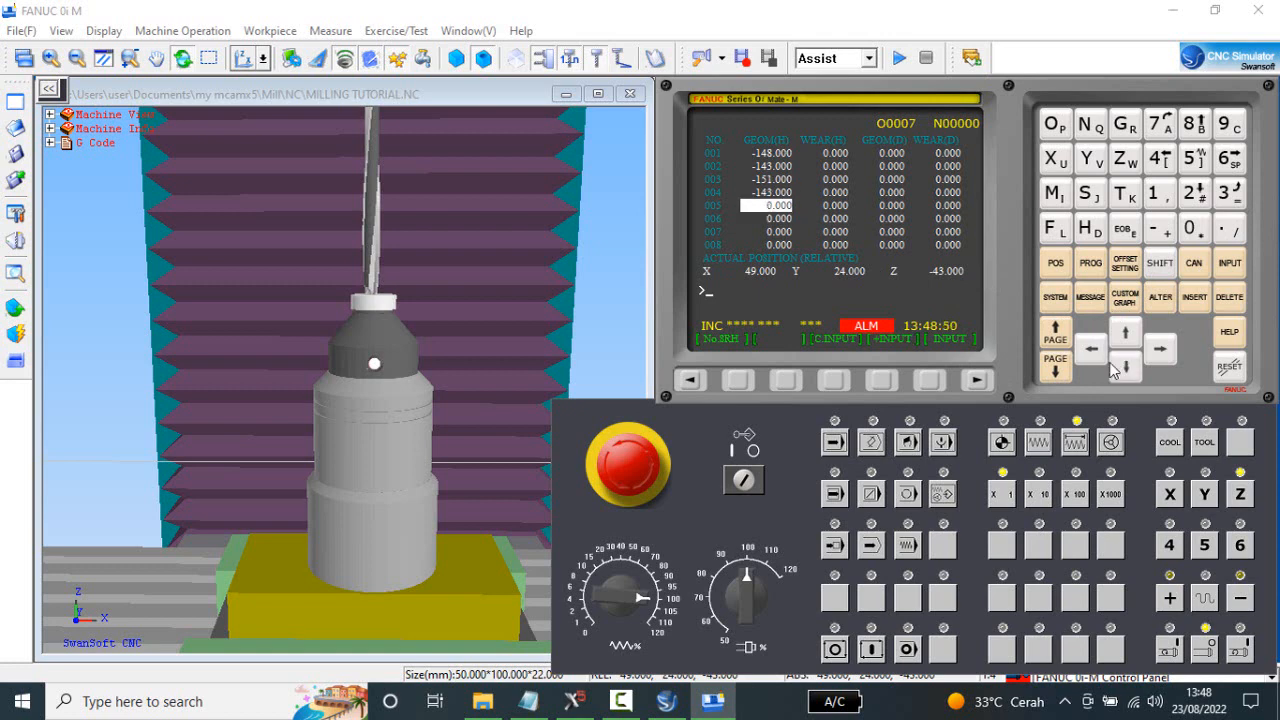
Show the relative position and return the Z axis to its reference point.
left_click(1057, 264)
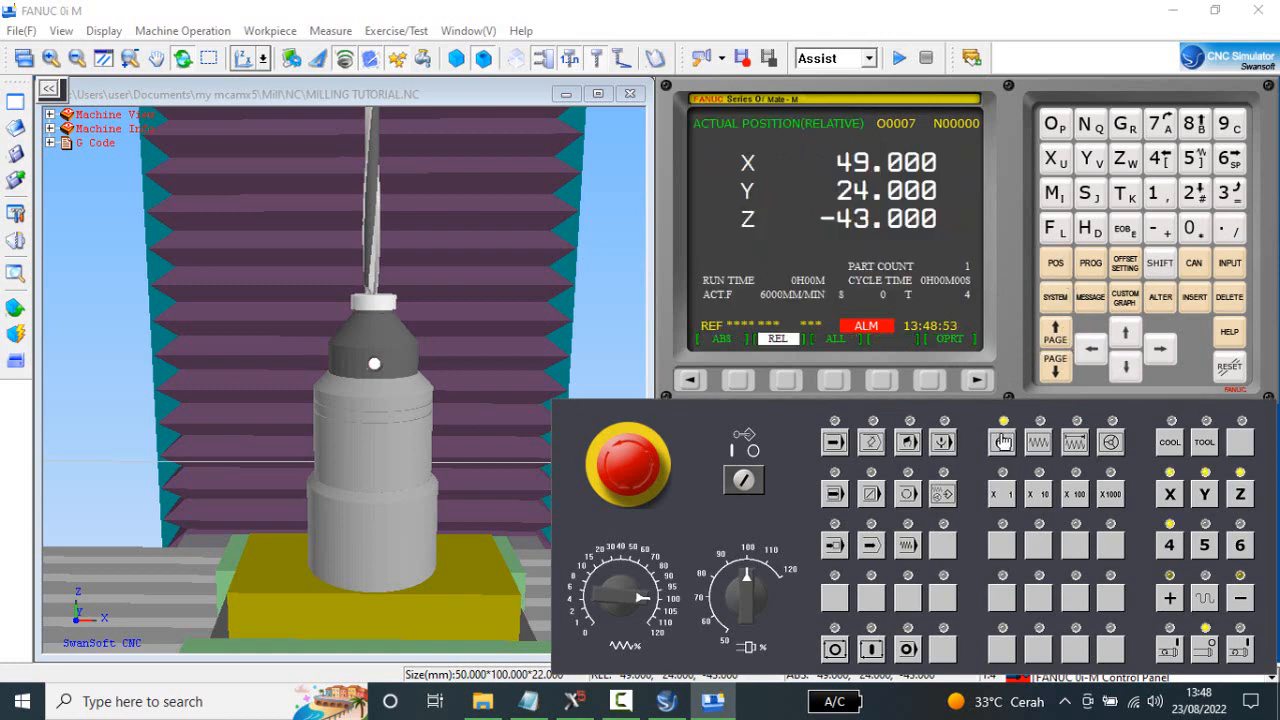
left_click(1003, 441)
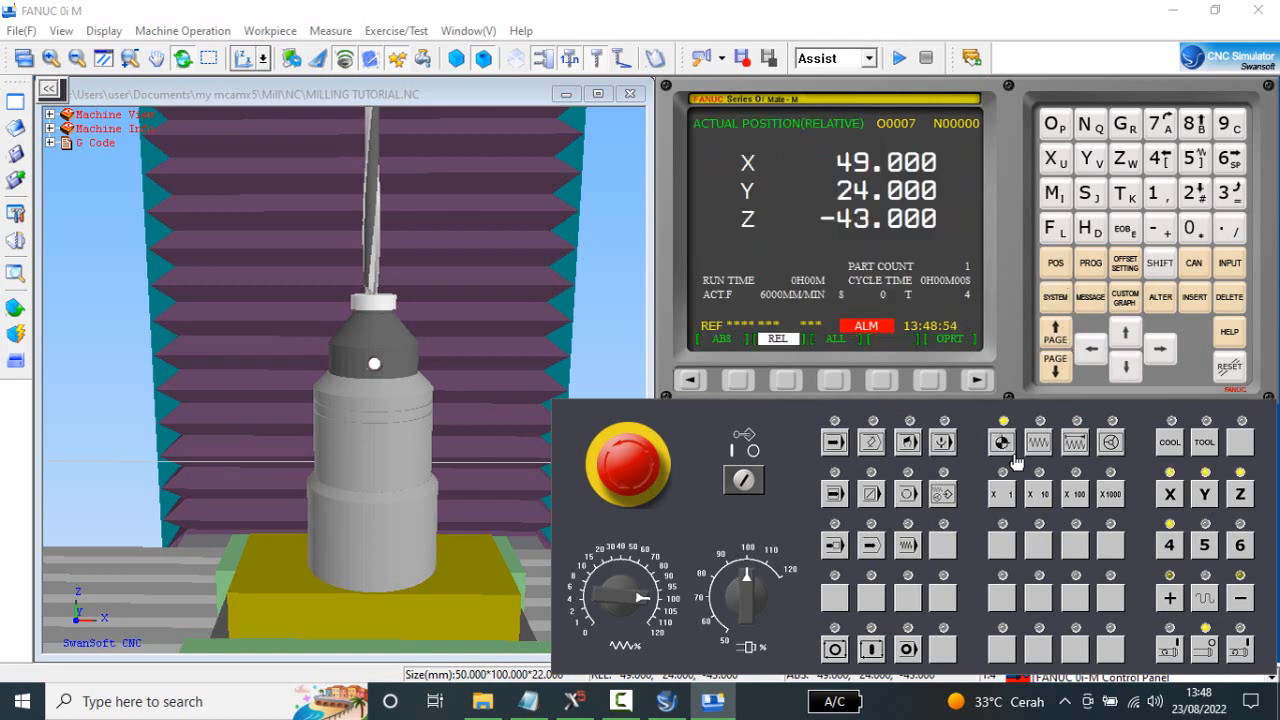
left_click(1241, 494)
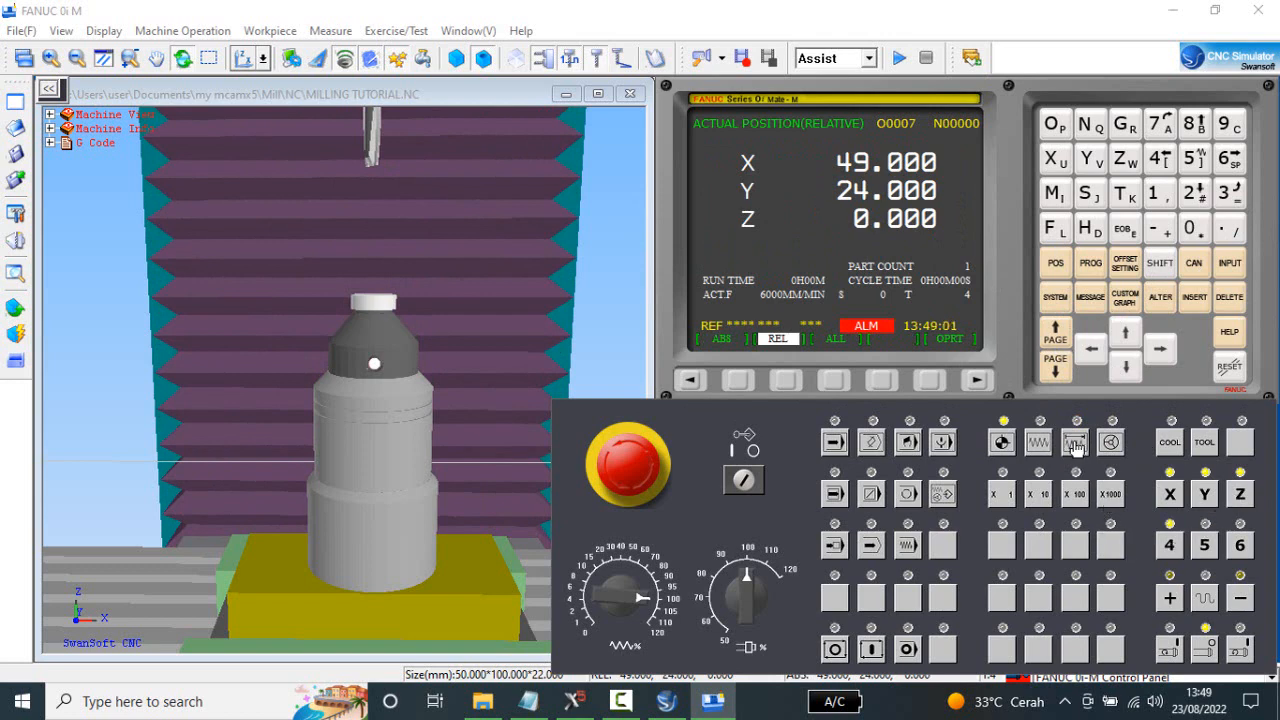
Enter the tool change block M6T5 in MDI mode and run it to load tool 5.
left_click(1090, 264)
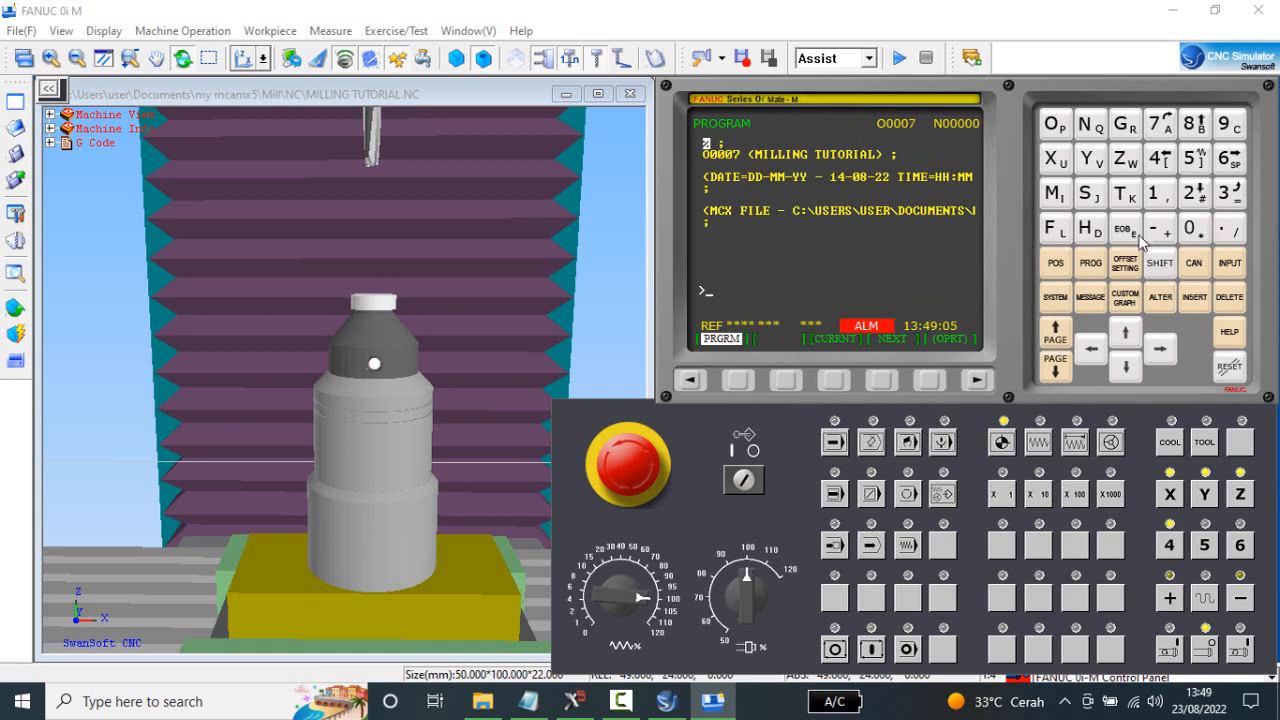
left_click(916, 446)
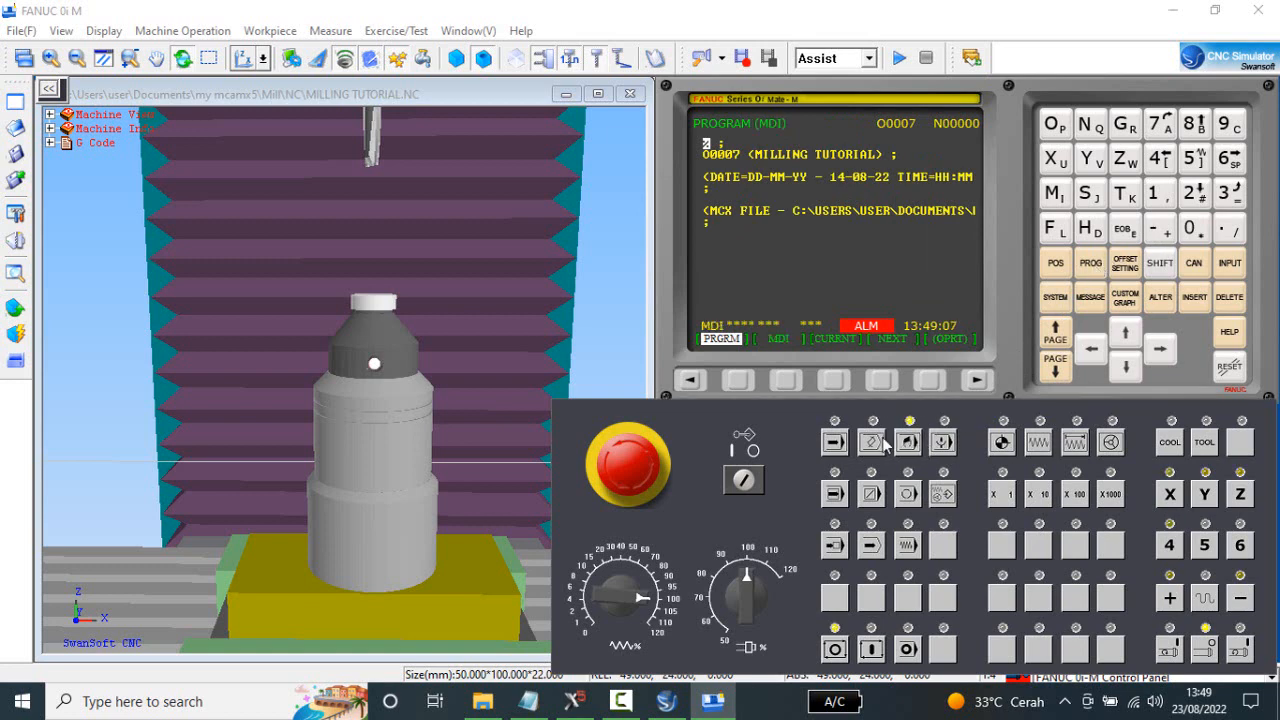
left_click(785, 380)
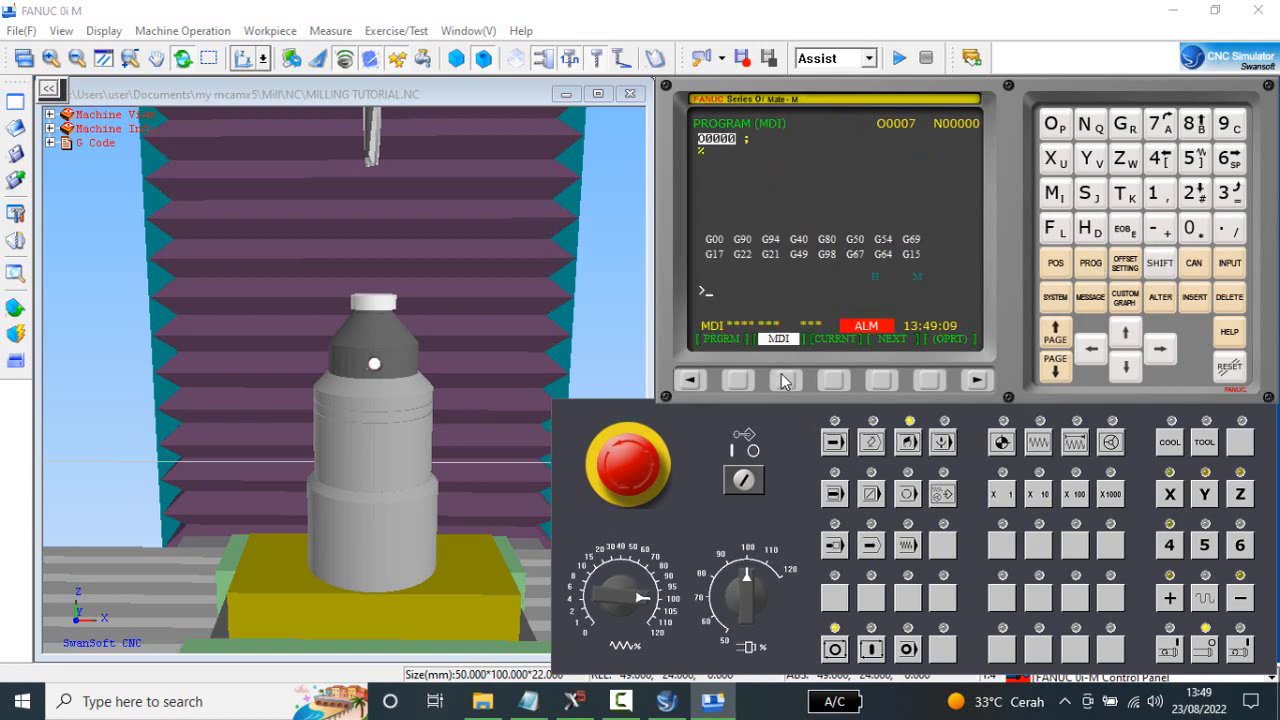
left_click(1054, 193)
left_click(1230, 159)
left_click(1125, 195)
left_click(1194, 159)
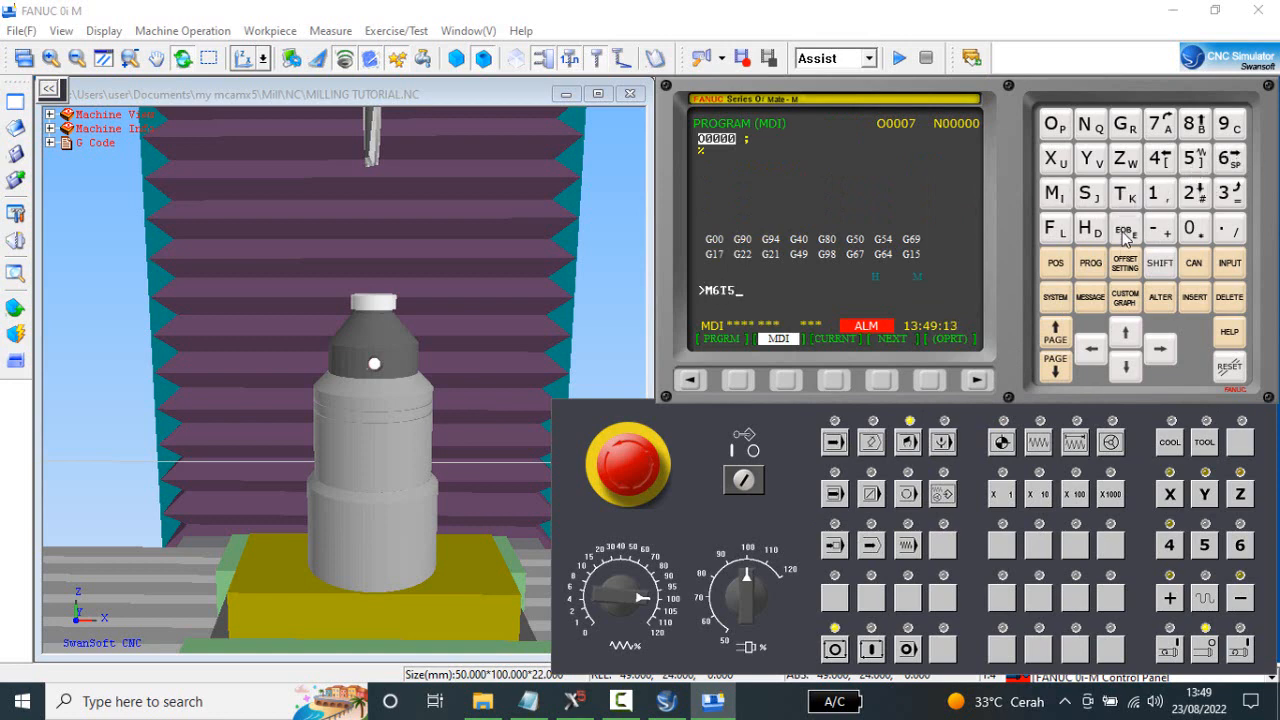
left_click(1125, 232)
left_click(1194, 297)
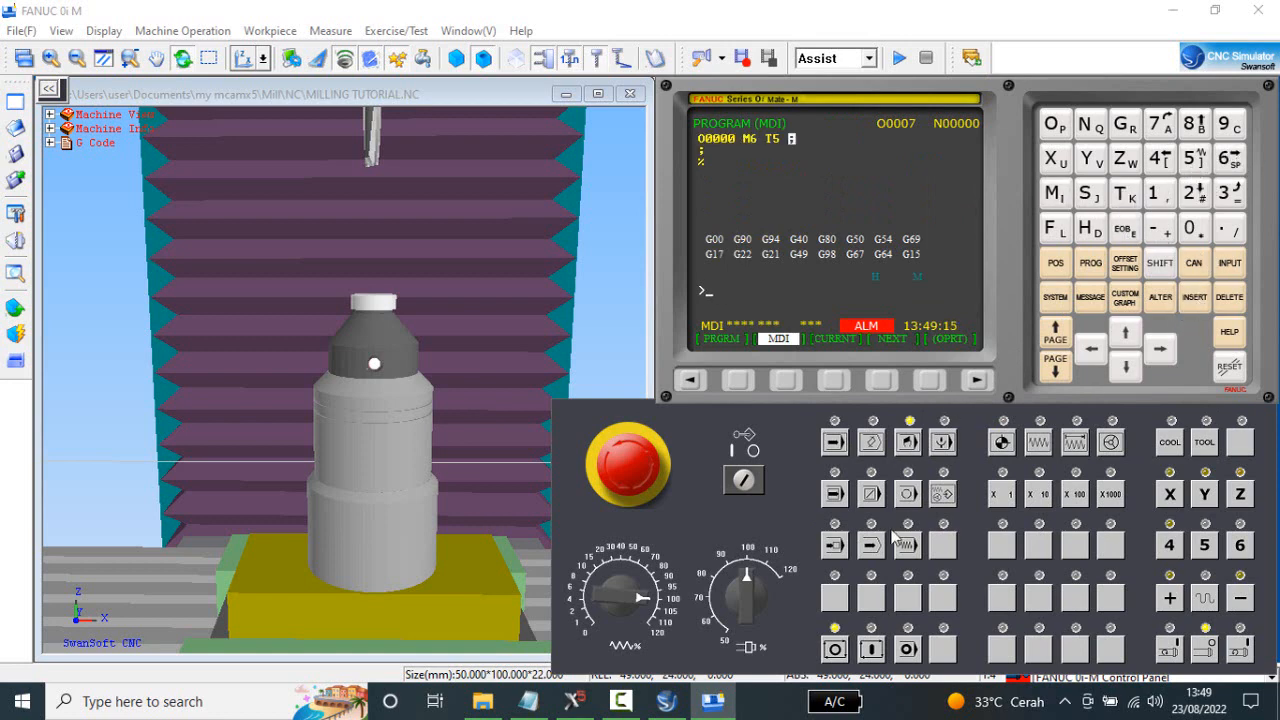
left_click(877, 645)
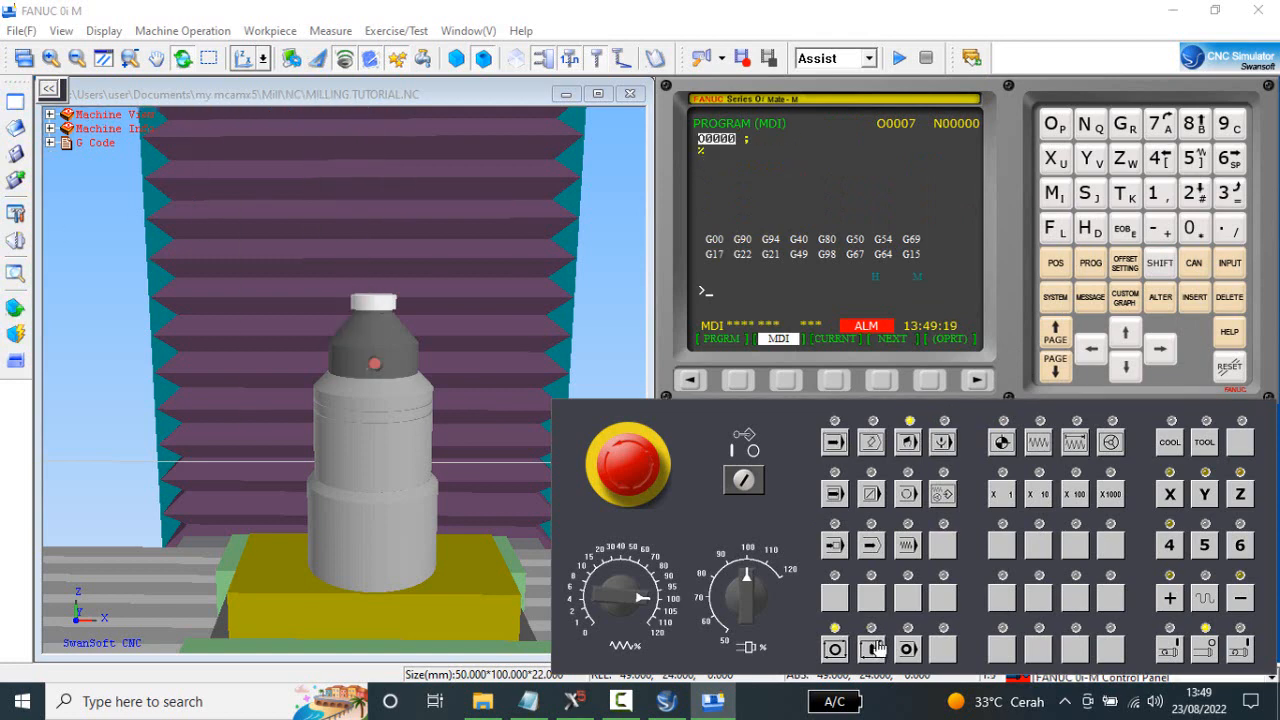
Lower tool 5 in X1000 Z increments from the reference point to contact with the gauge at -63.000.
scroll(395, 376, "down", 2)
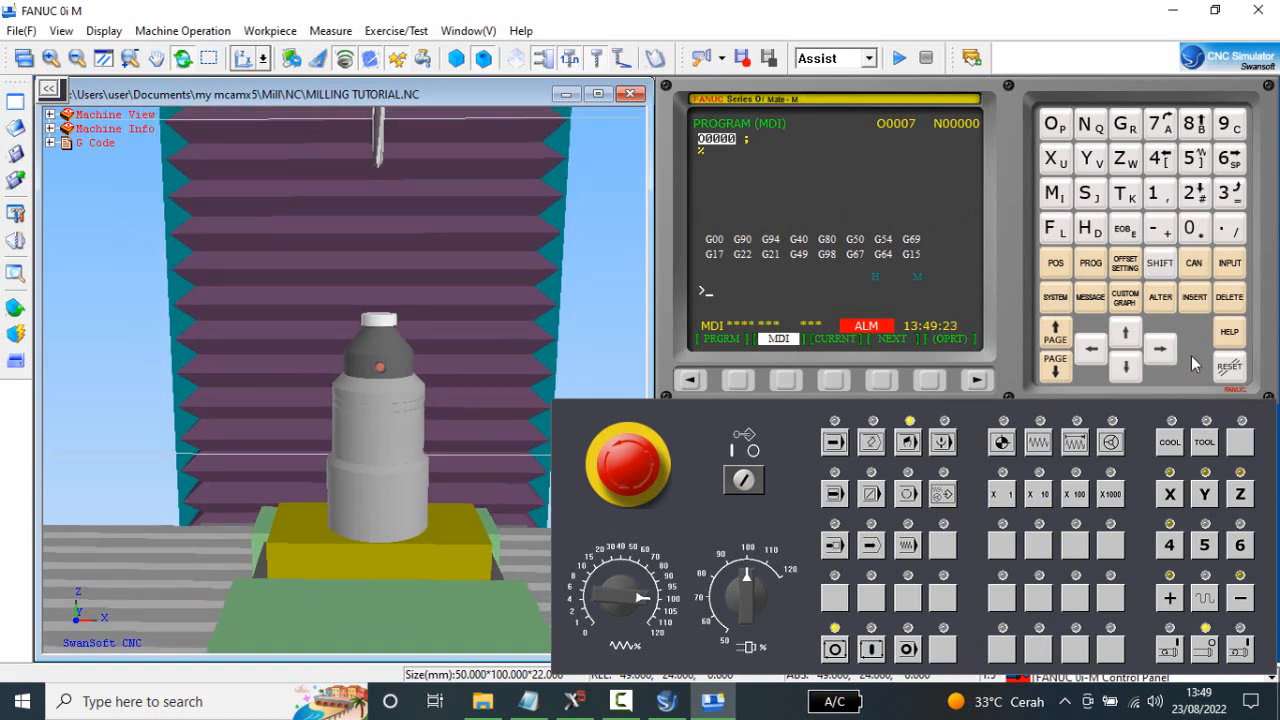
left_click(1056, 263)
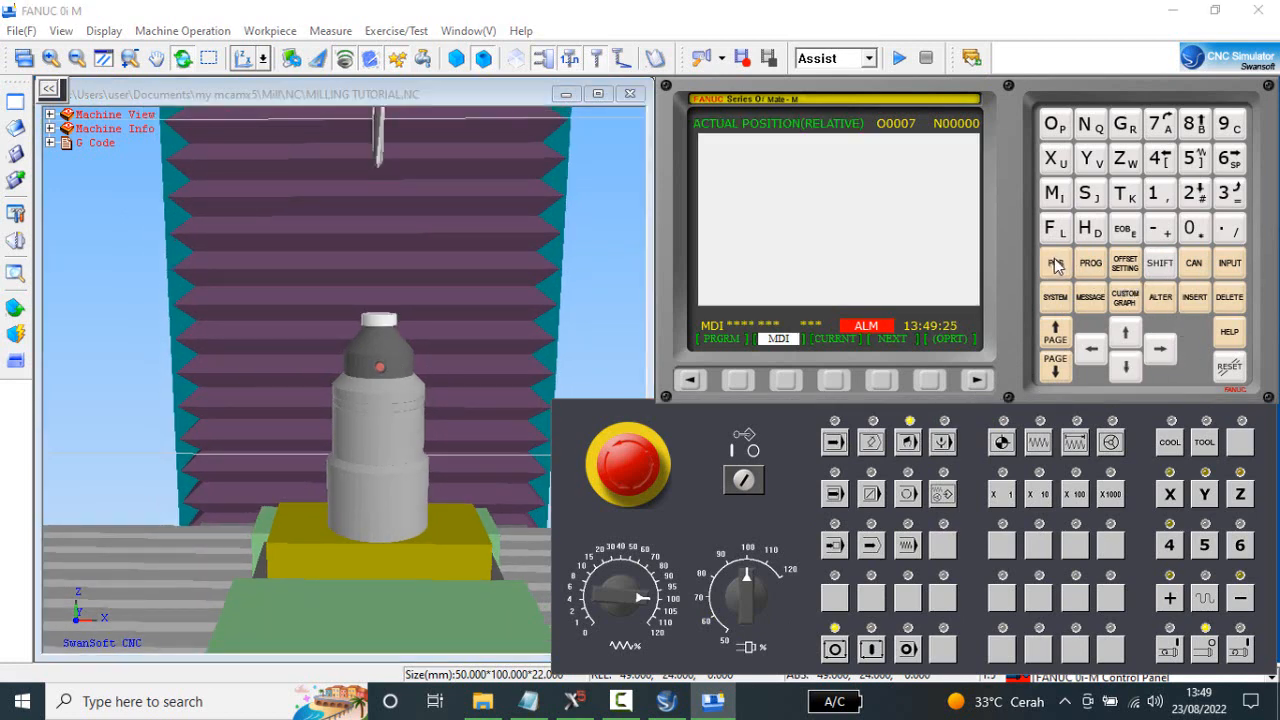
left_click(1078, 450)
left_click(1238, 496)
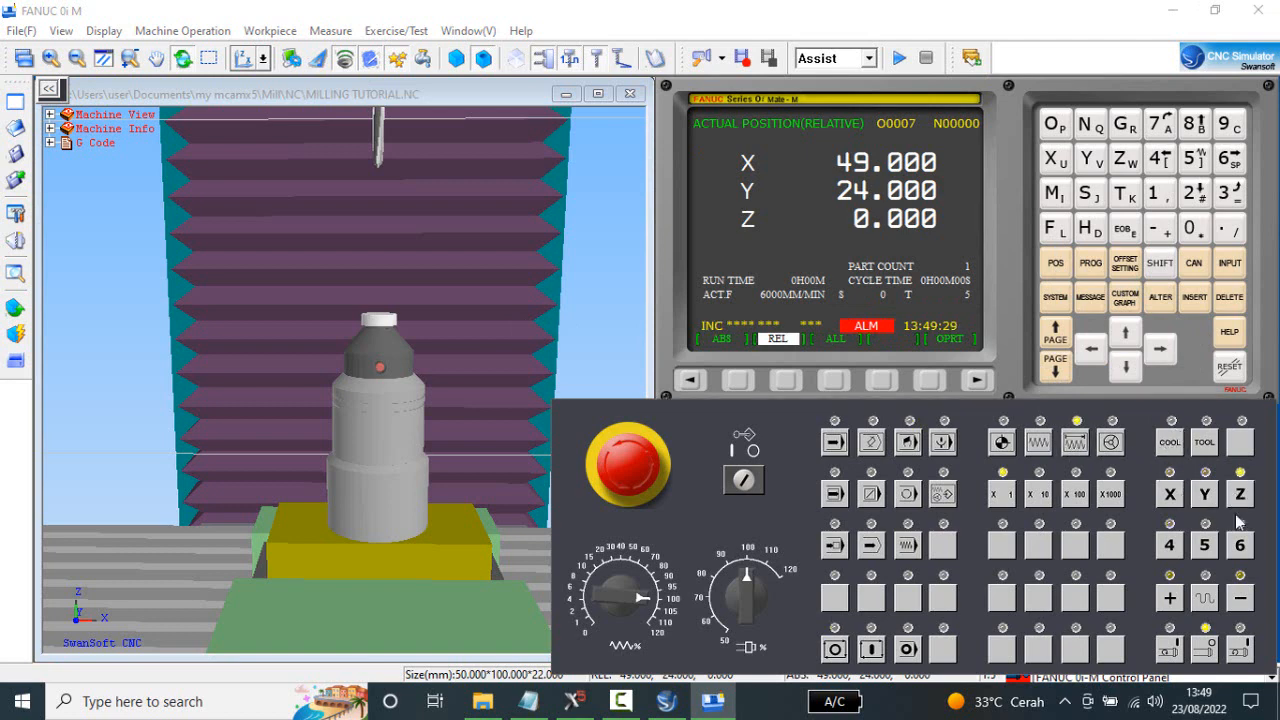
left_click(1111, 494)
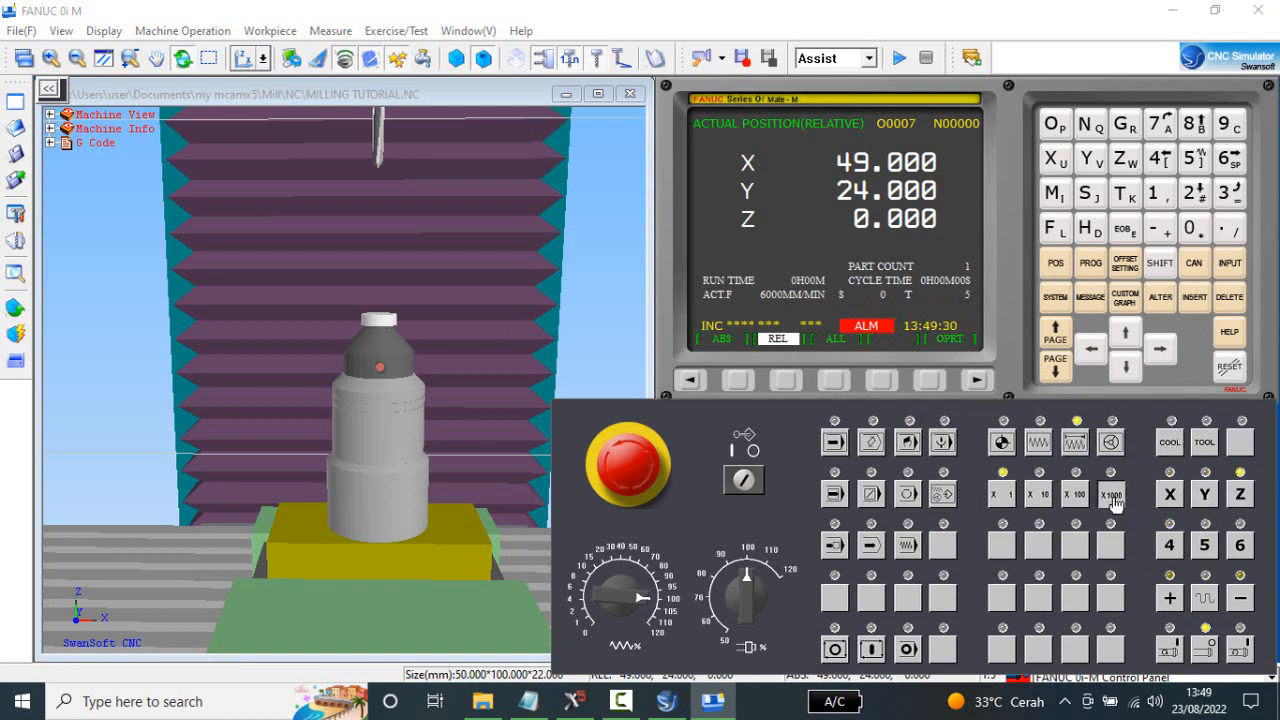
left_click(1243, 600)
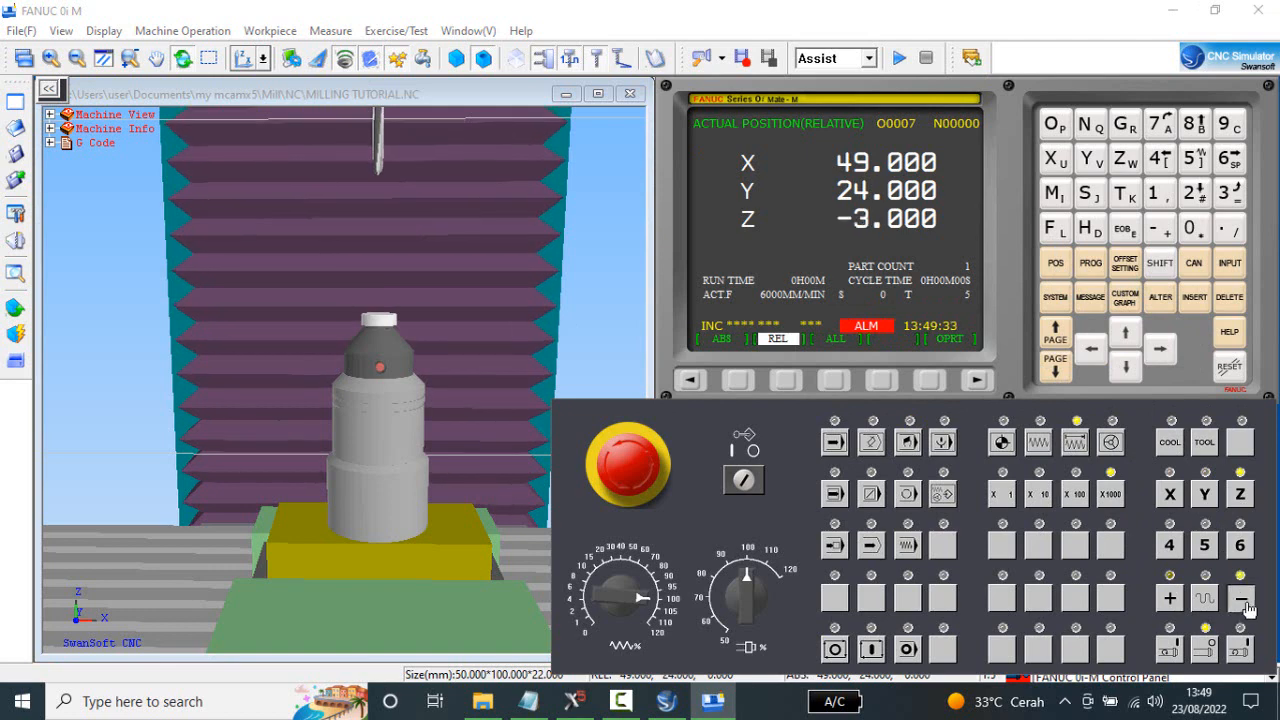
left_click(1243, 600)
left_click(1243, 600)
left_click(1243, 600)
left_click(1243, 600)
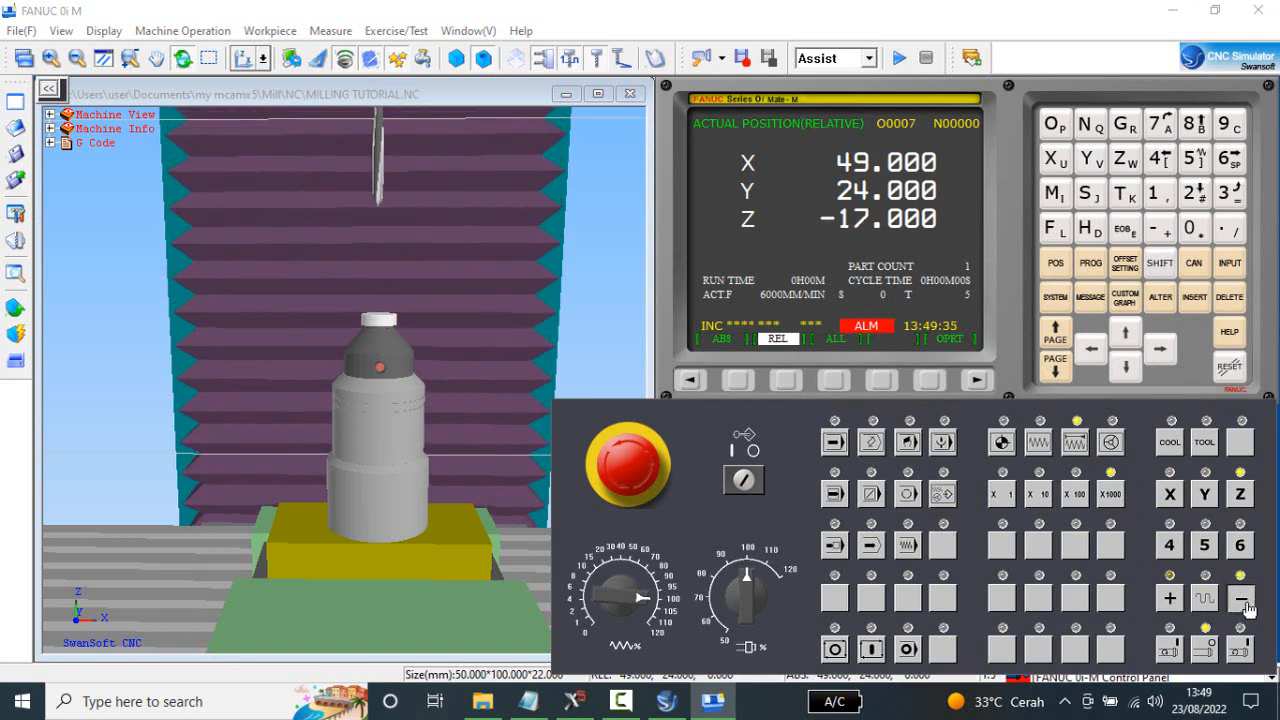
left_click(1243, 600)
left_click(1243, 600)
left_click(1243, 600)
left_click(1243, 600)
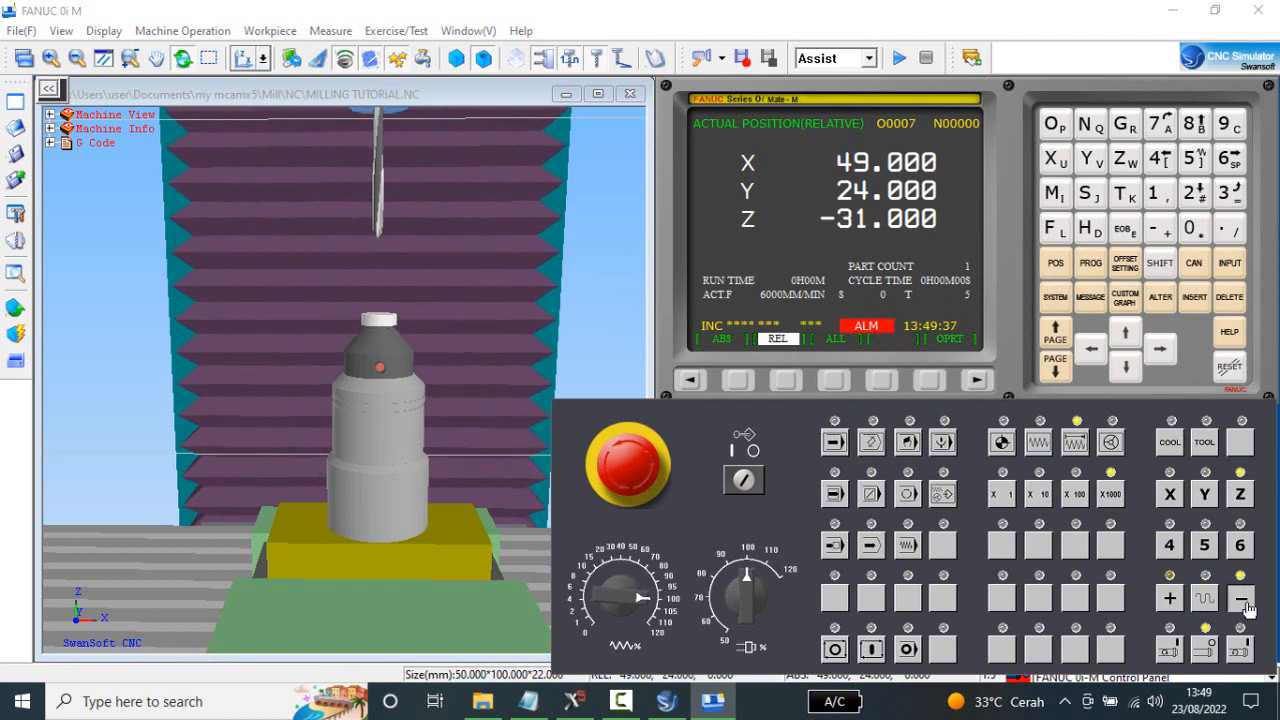
left_click(1243, 600)
left_click(1243, 600)
left_click(1243, 600)
left_click(1243, 600)
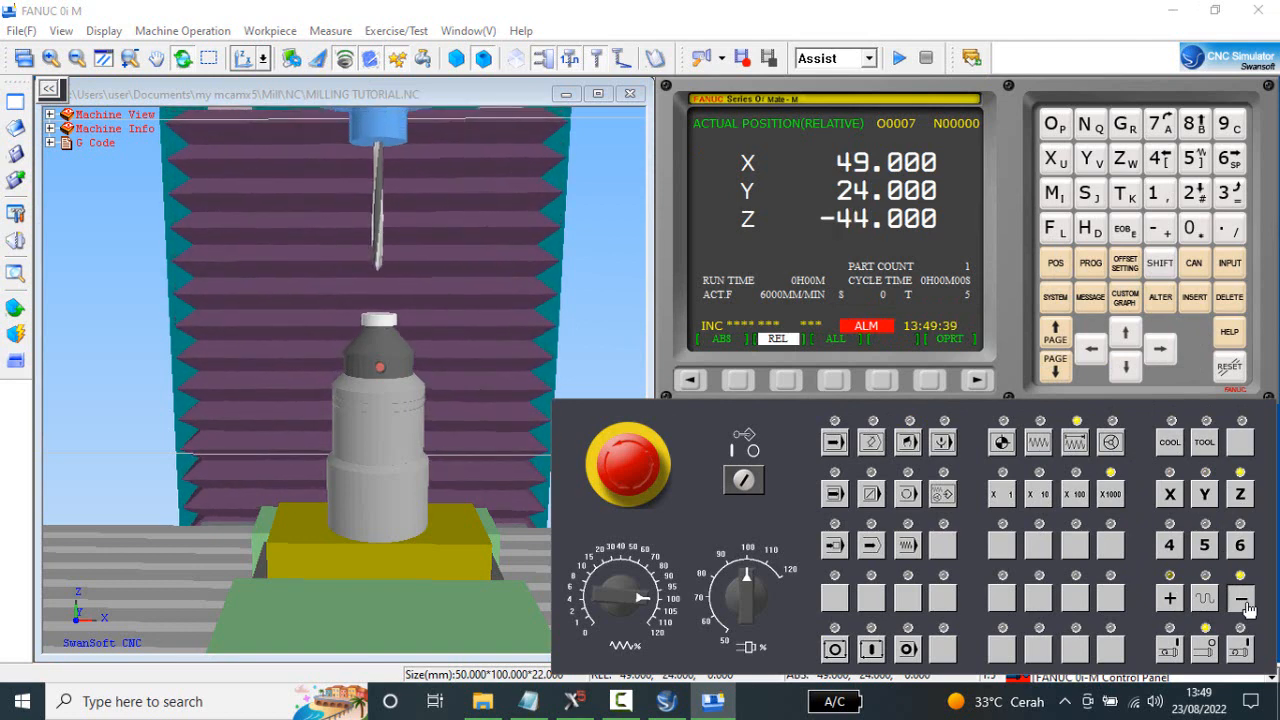
left_click(1243, 600)
left_click(1243, 600)
left_click(1243, 600)
left_click(1243, 600)
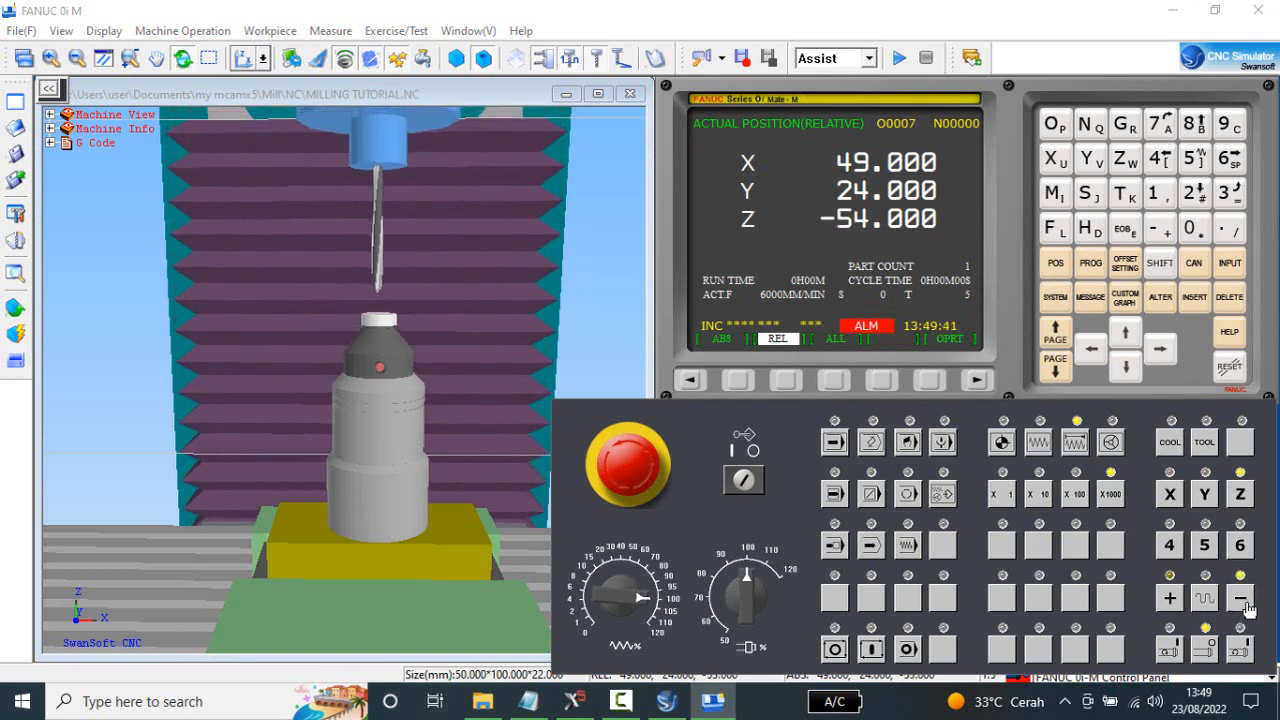
left_click(1243, 600)
left_click(1243, 600)
left_click(1243, 600)
left_click(1243, 600)
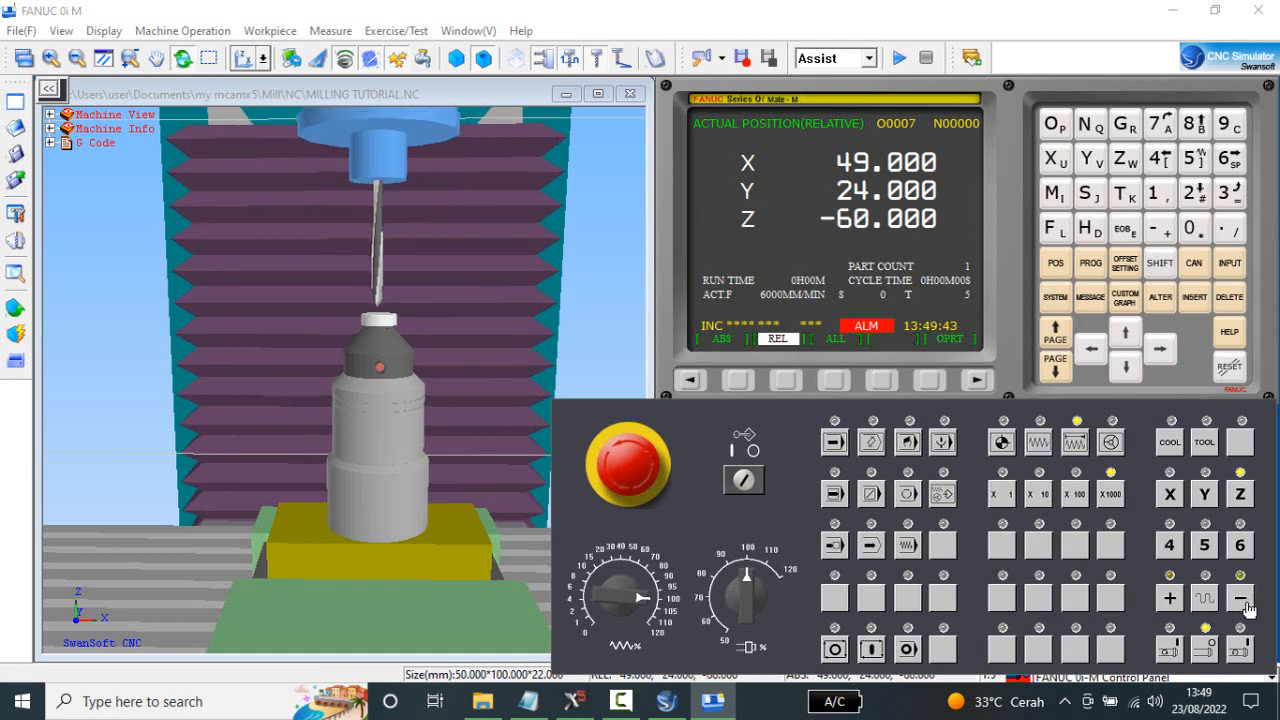
left_click(1243, 600)
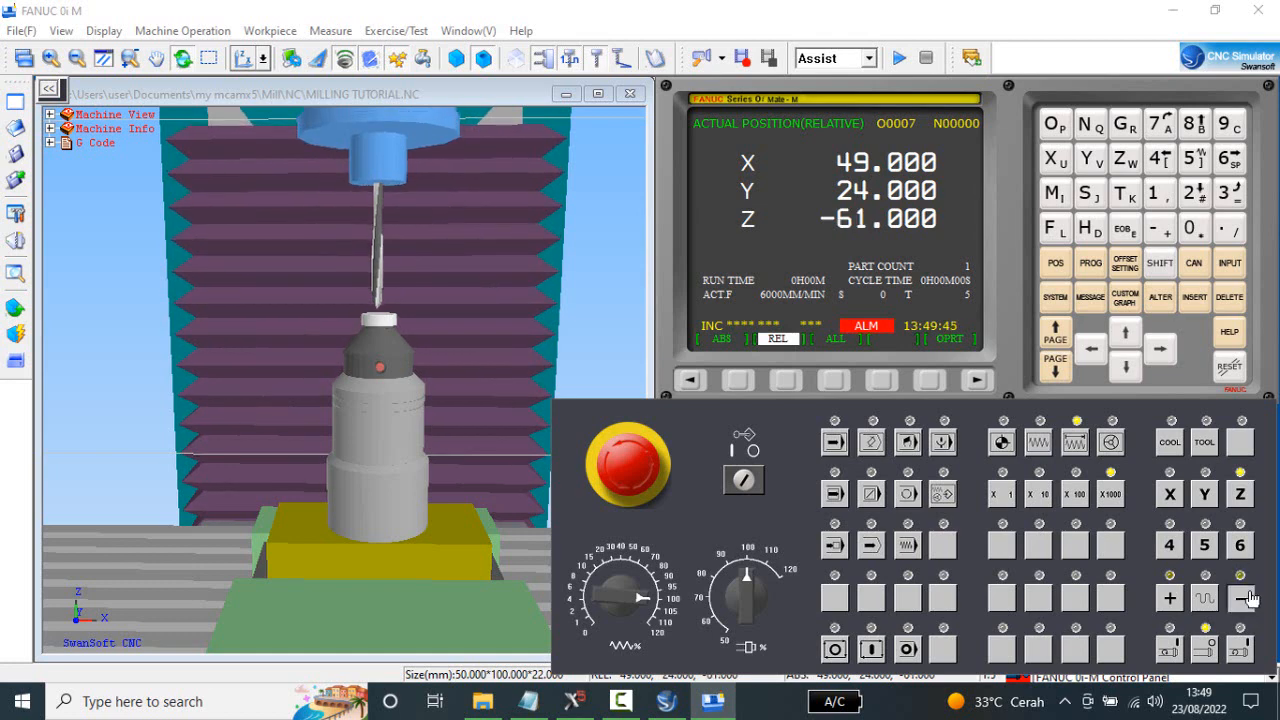
left_click(1245, 600)
left_click(1248, 598)
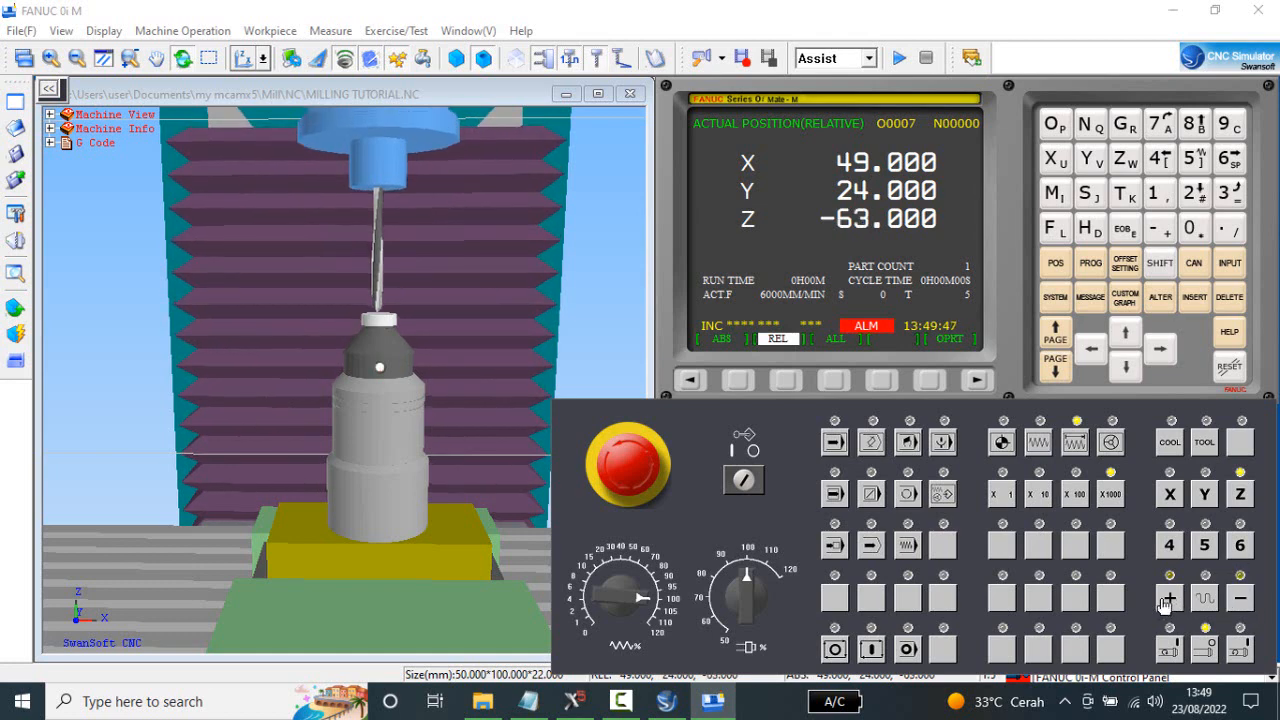
Raise Z by one X1000 increment and approach the gauge again at X100 to -63.000.
left_click(1170, 598)
left_click(1075, 494)
left_click(1239, 598)
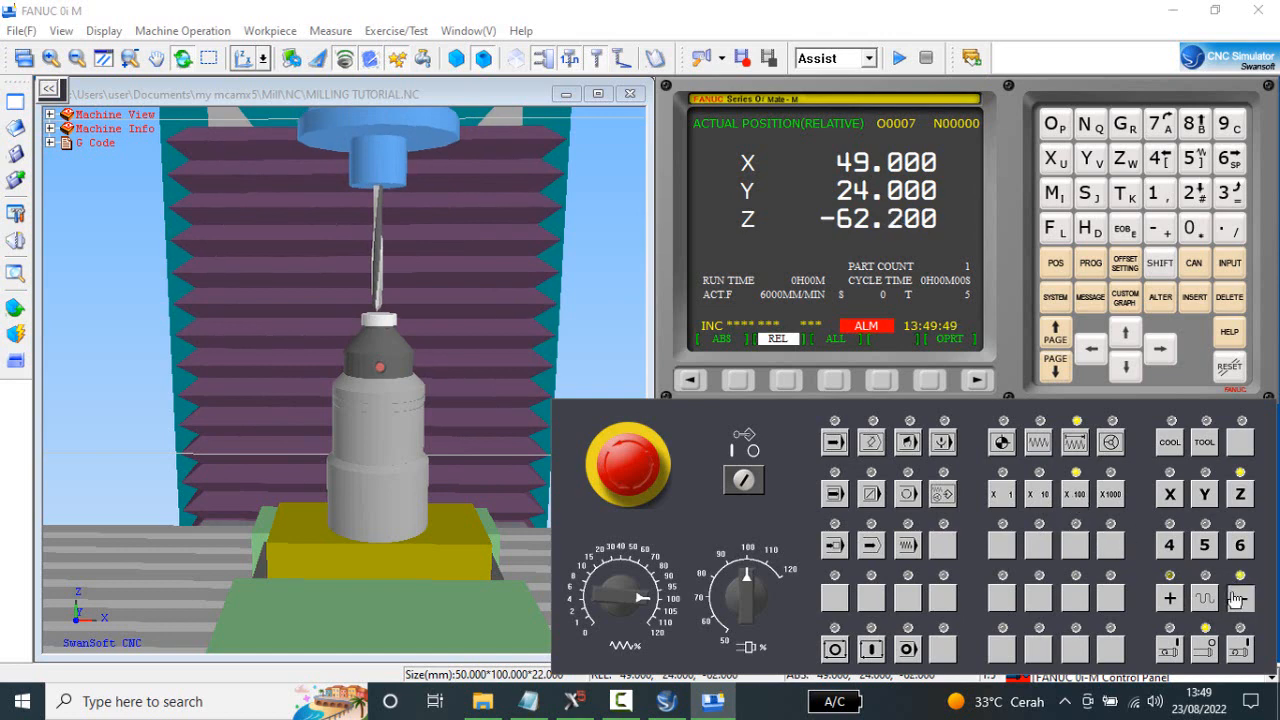
left_click(1237, 598)
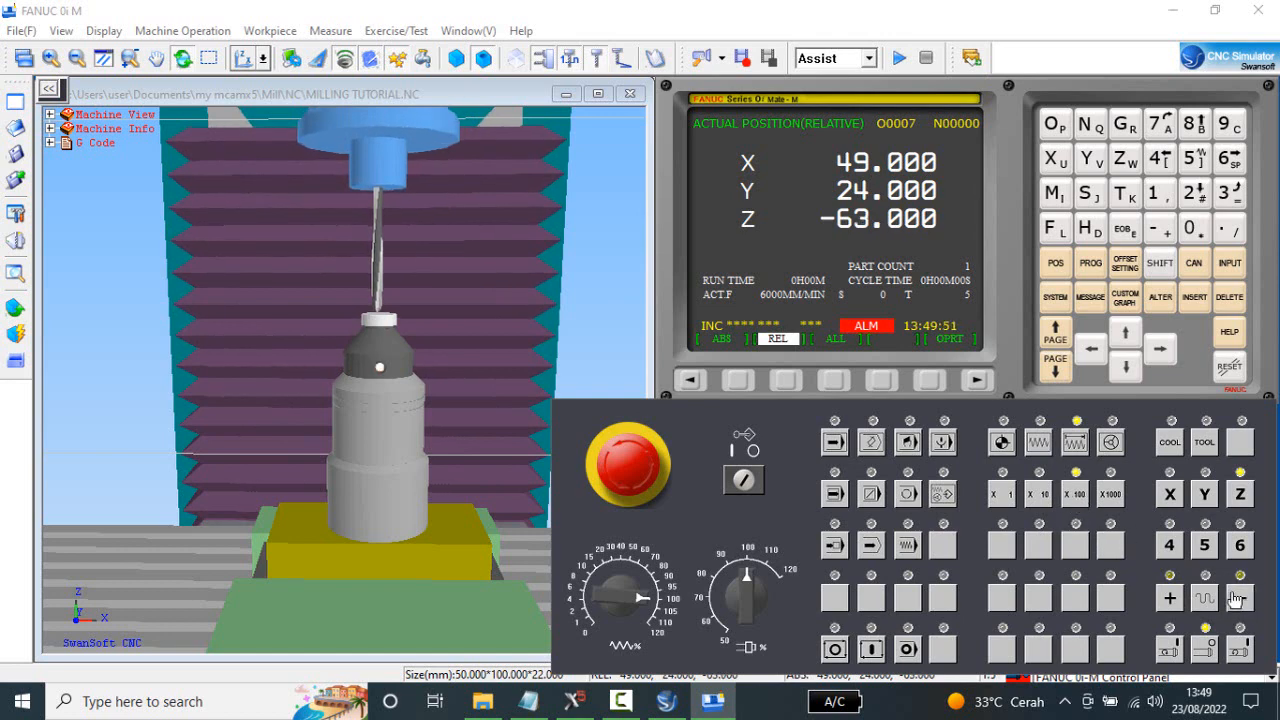
Raise Z by one X100 increment and approach the gauge again at X10 to -63.000.
left_click(1175, 598)
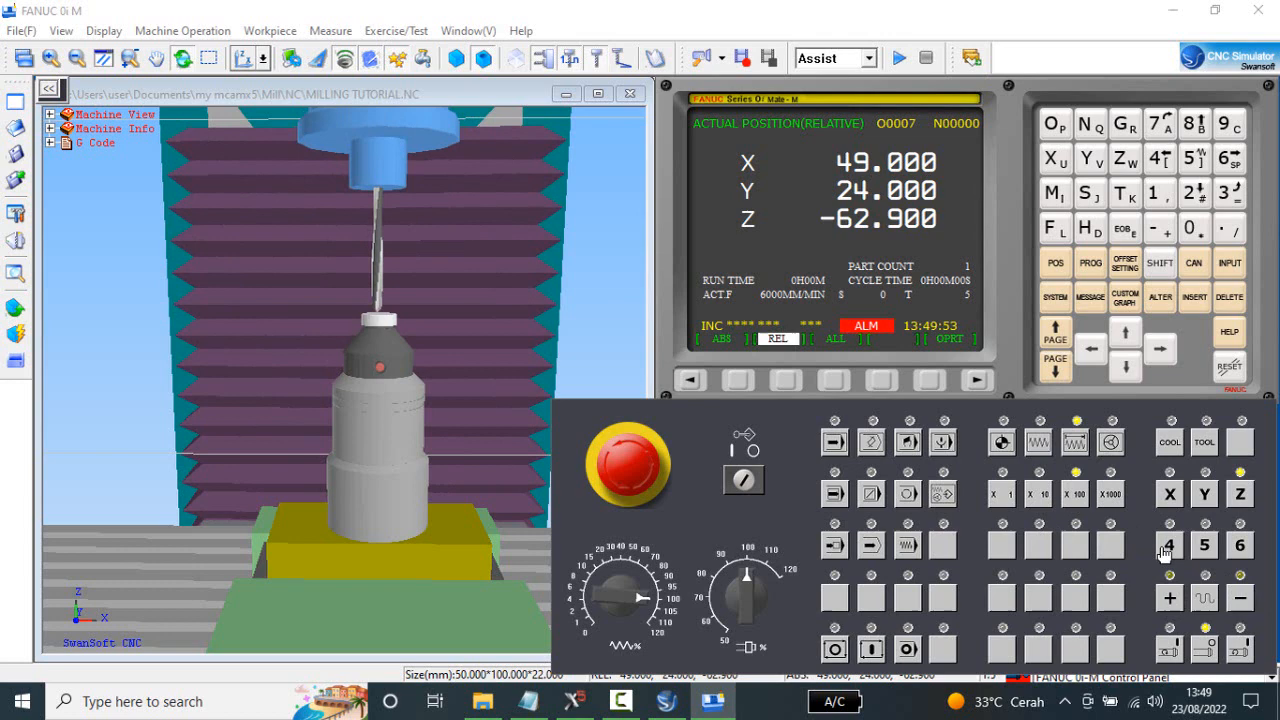
left_click(1039, 494)
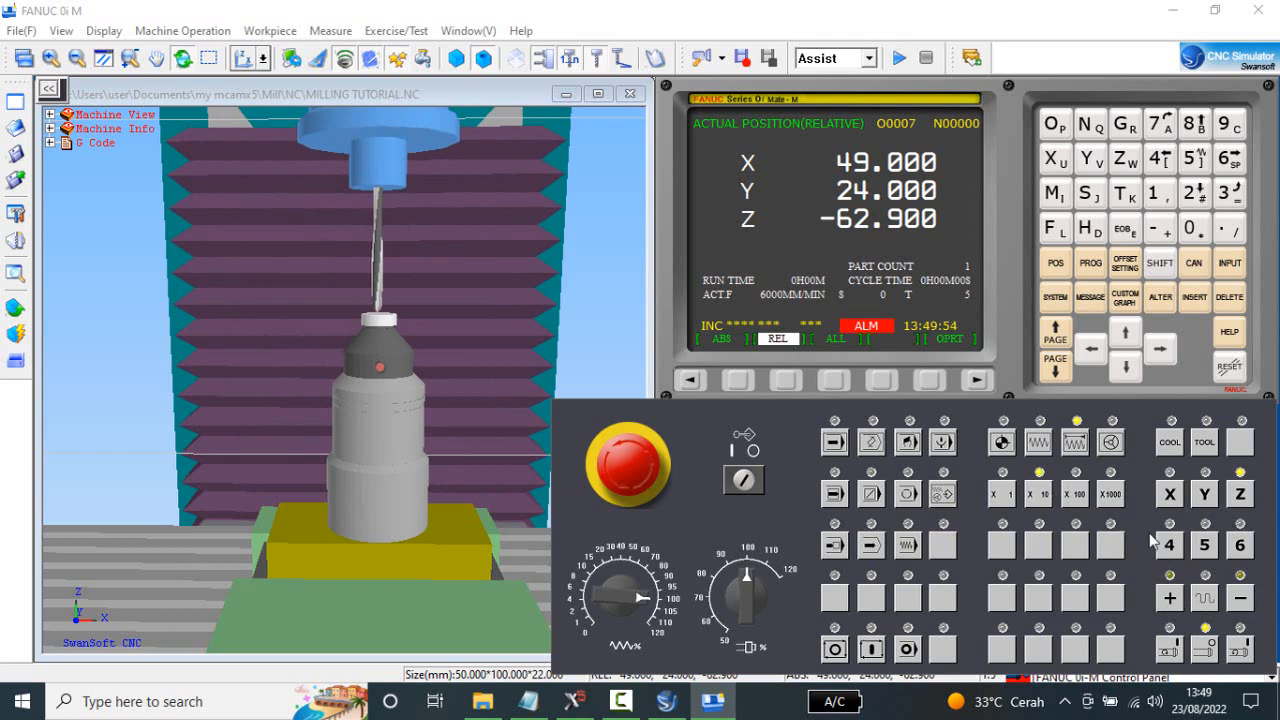
left_click(1239, 598)
left_click(1239, 598)
Raise Z by one X10 increment and make the final approach to the gauge at X1 to -63.000.
left_click(1168, 600)
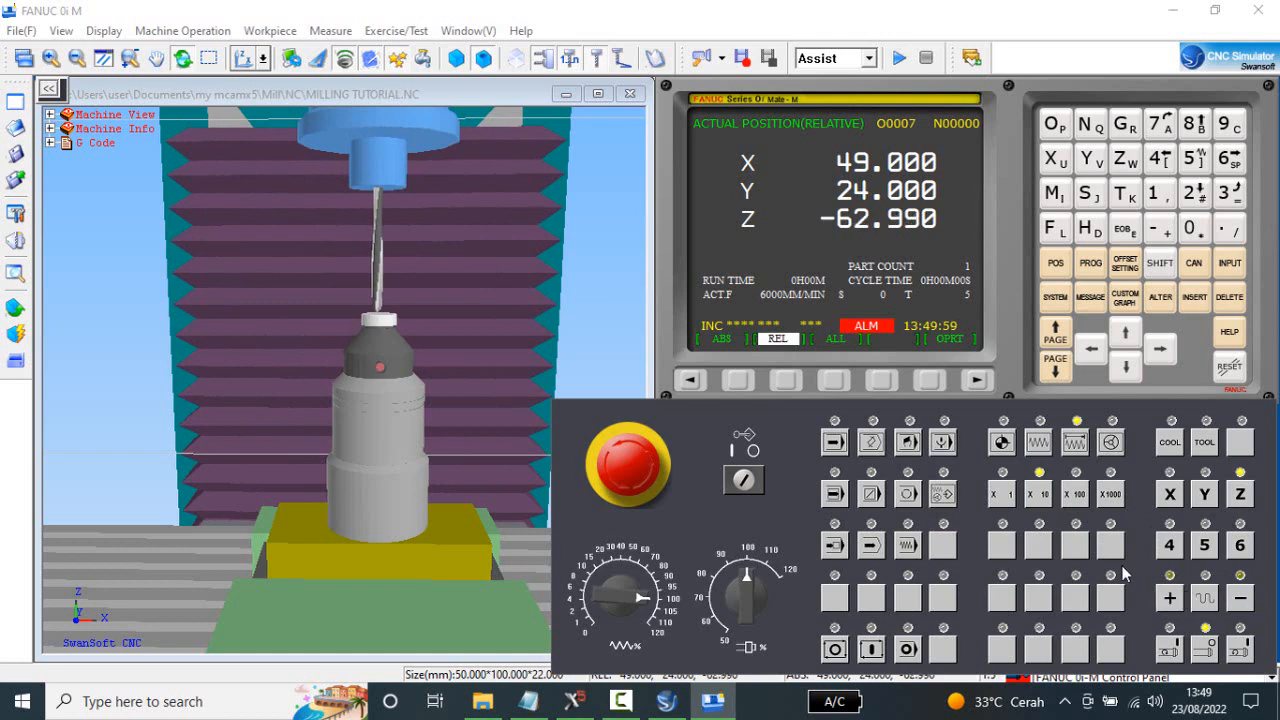
left_click(997, 496)
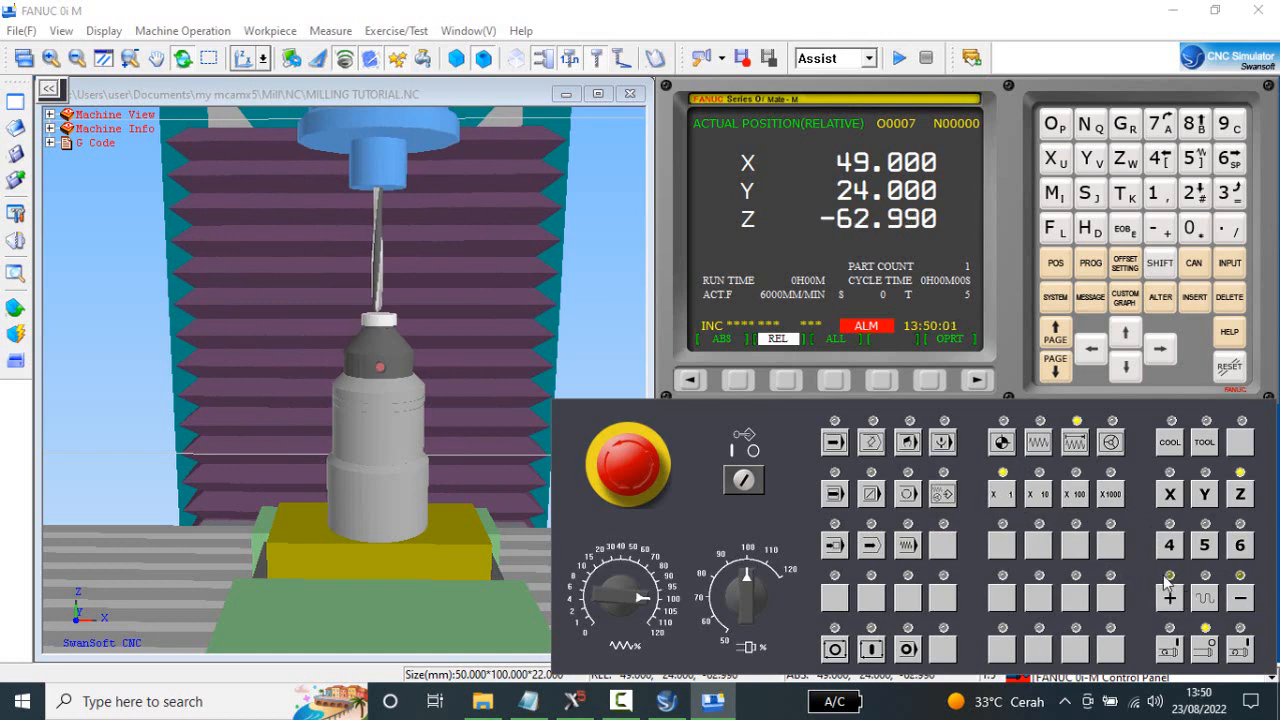
left_click(1242, 598)
left_click(1242, 598)
left_click(1242, 597)
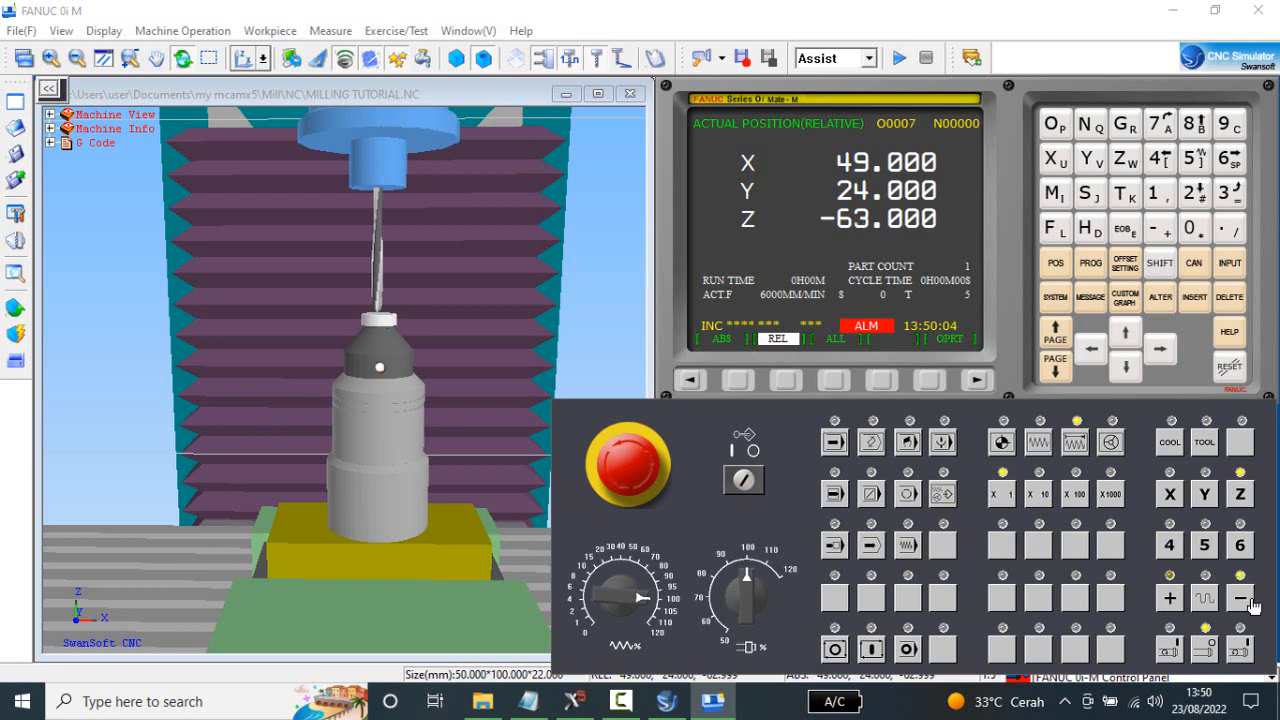
Set the GEOM(H) value of offset 005 to -163. and move on to offset 006.
left_click(1124, 264)
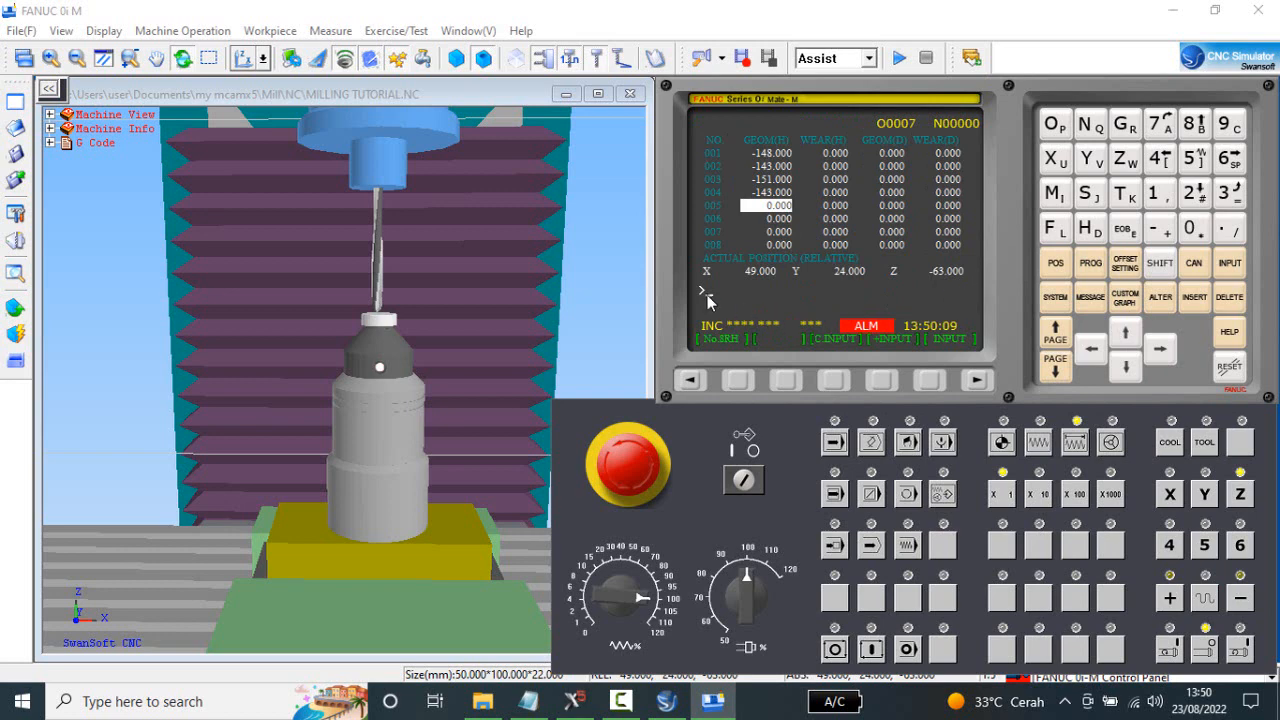
left_click(1156, 234)
left_click(1156, 195)
left_click(1228, 158)
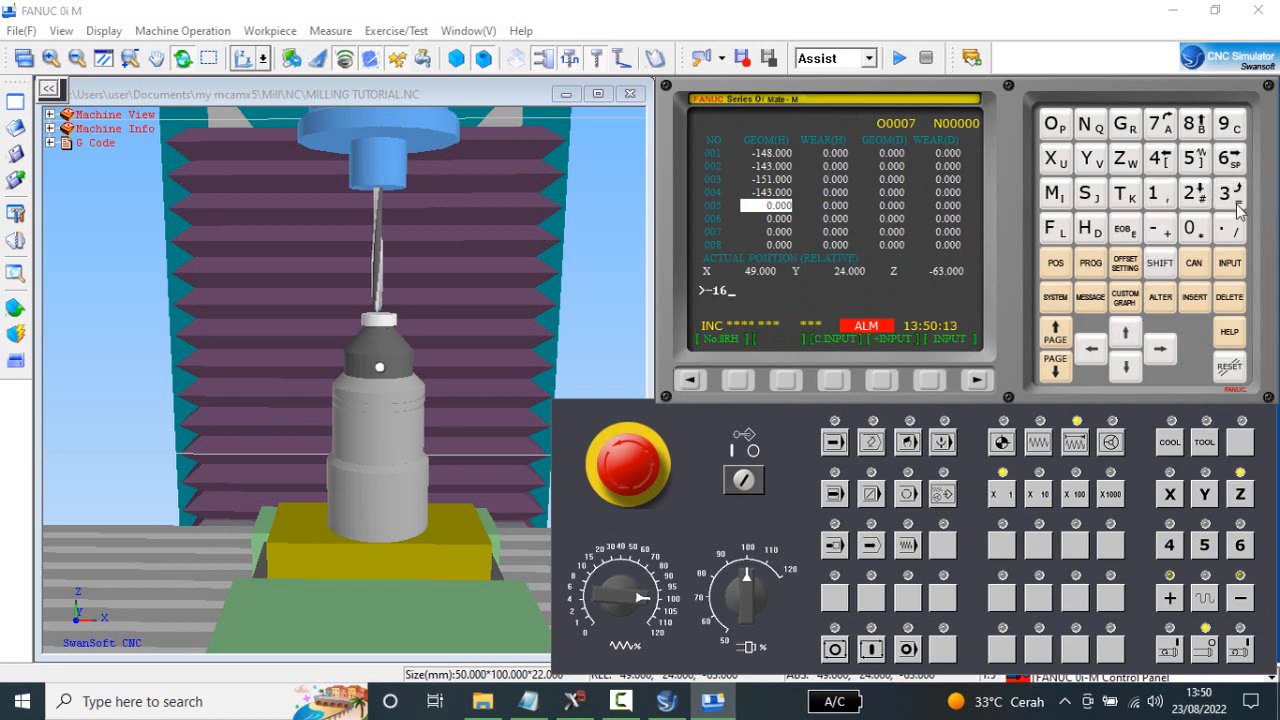
left_click(1226, 193)
left_click(1228, 232)
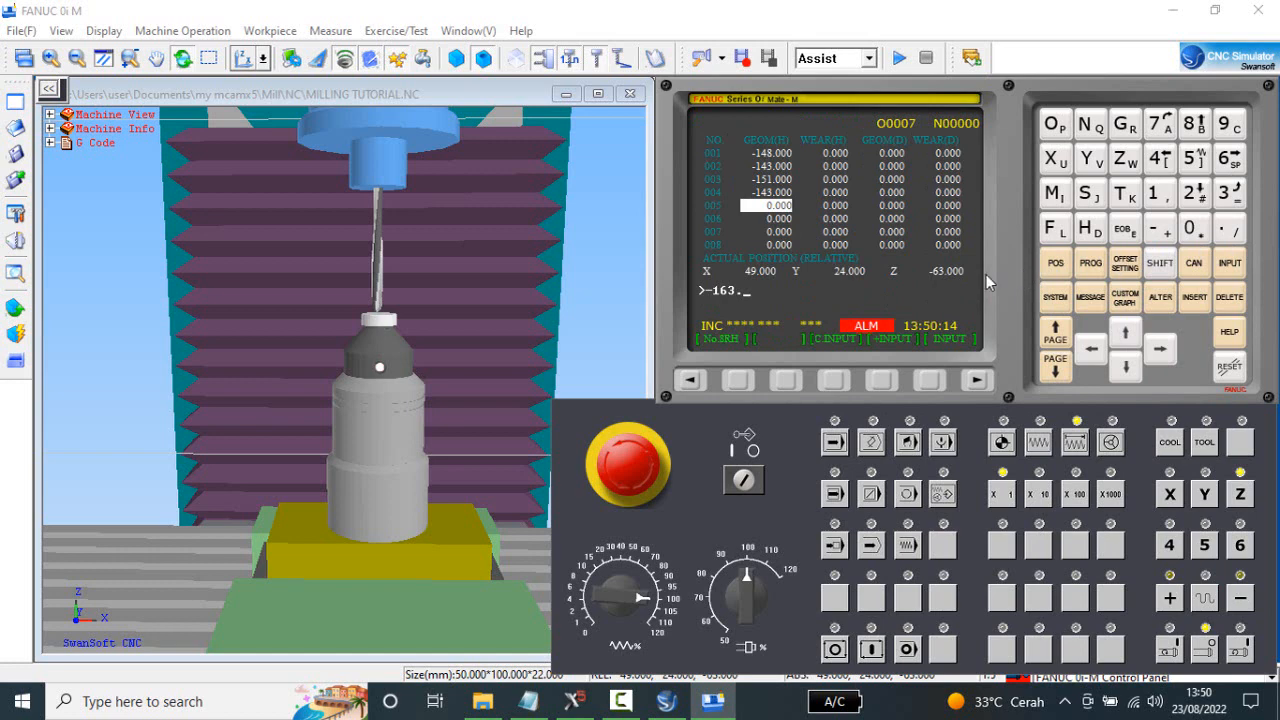
left_click(1234, 264)
left_click(1127, 368)
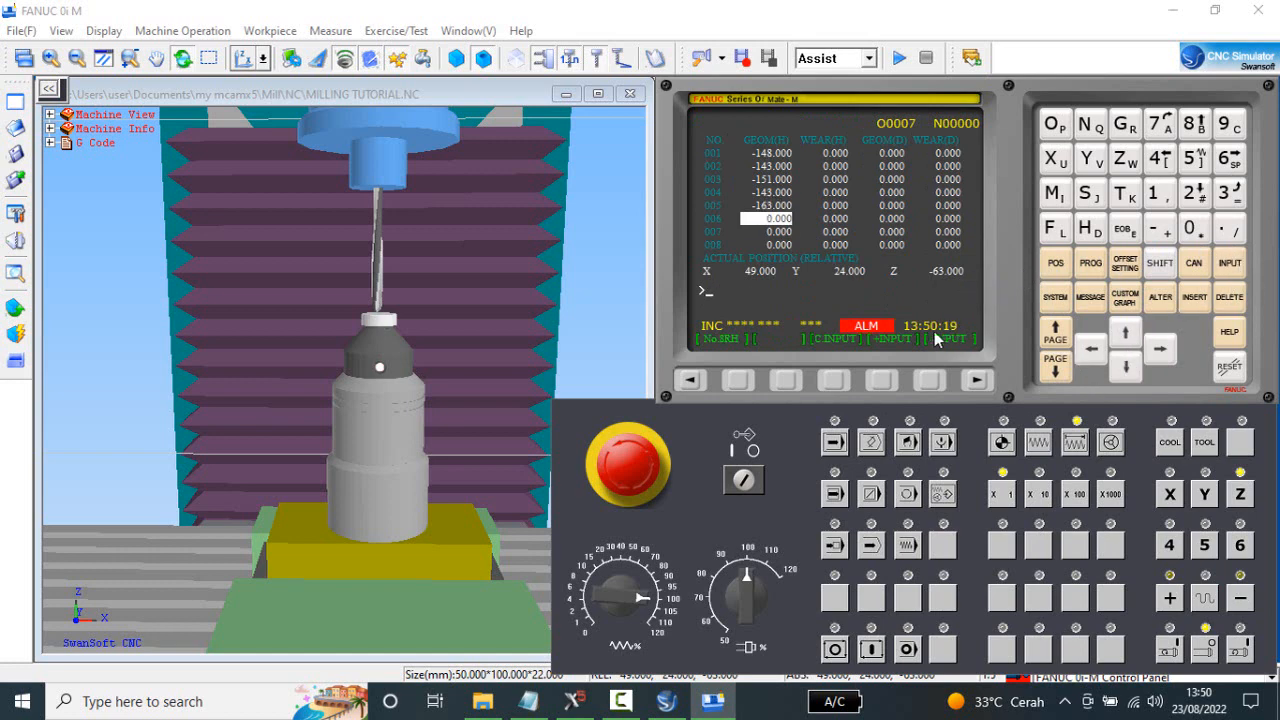
Return the Z axis to its reference point with the relative position shown.
left_click(1058, 266)
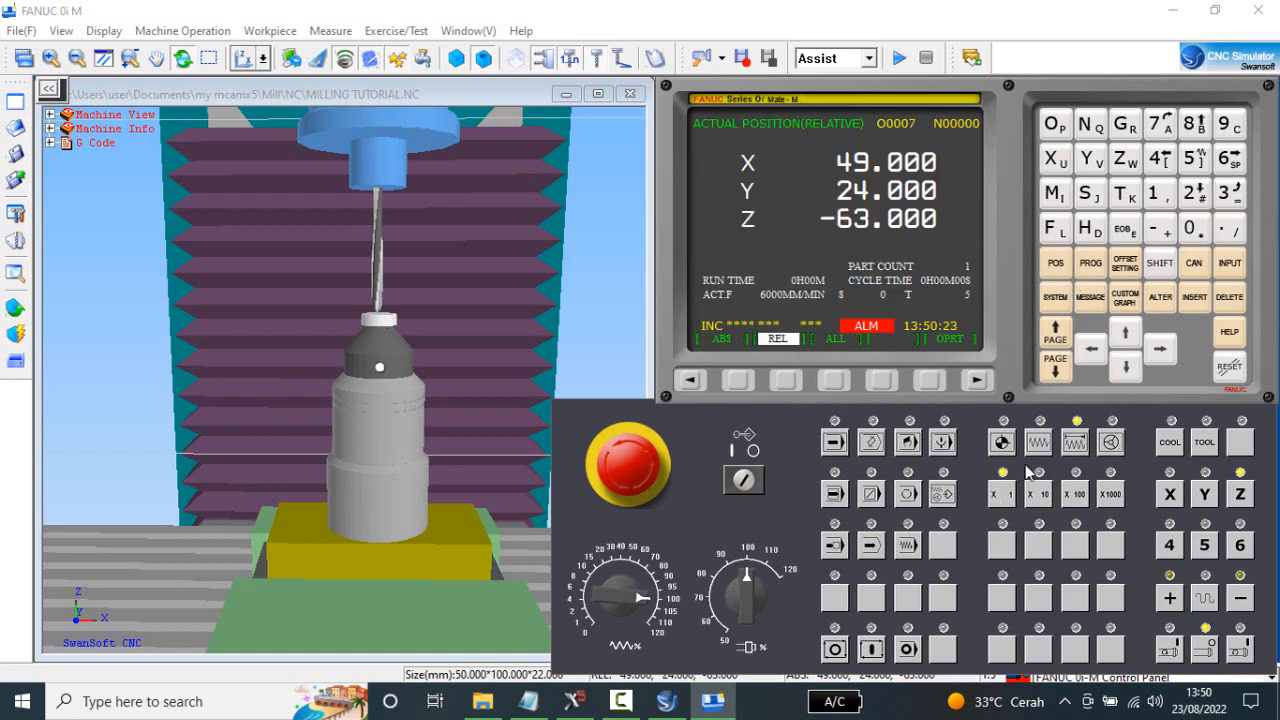
left_click(1003, 443)
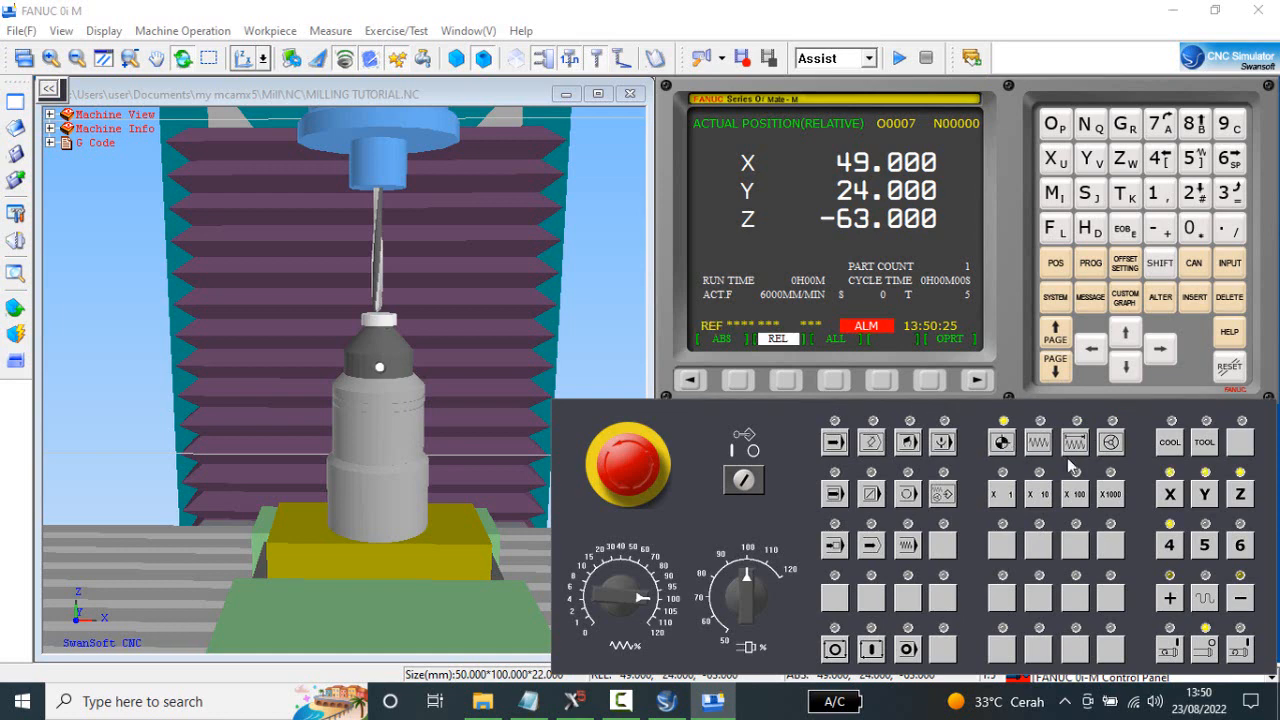
left_click(1240, 495)
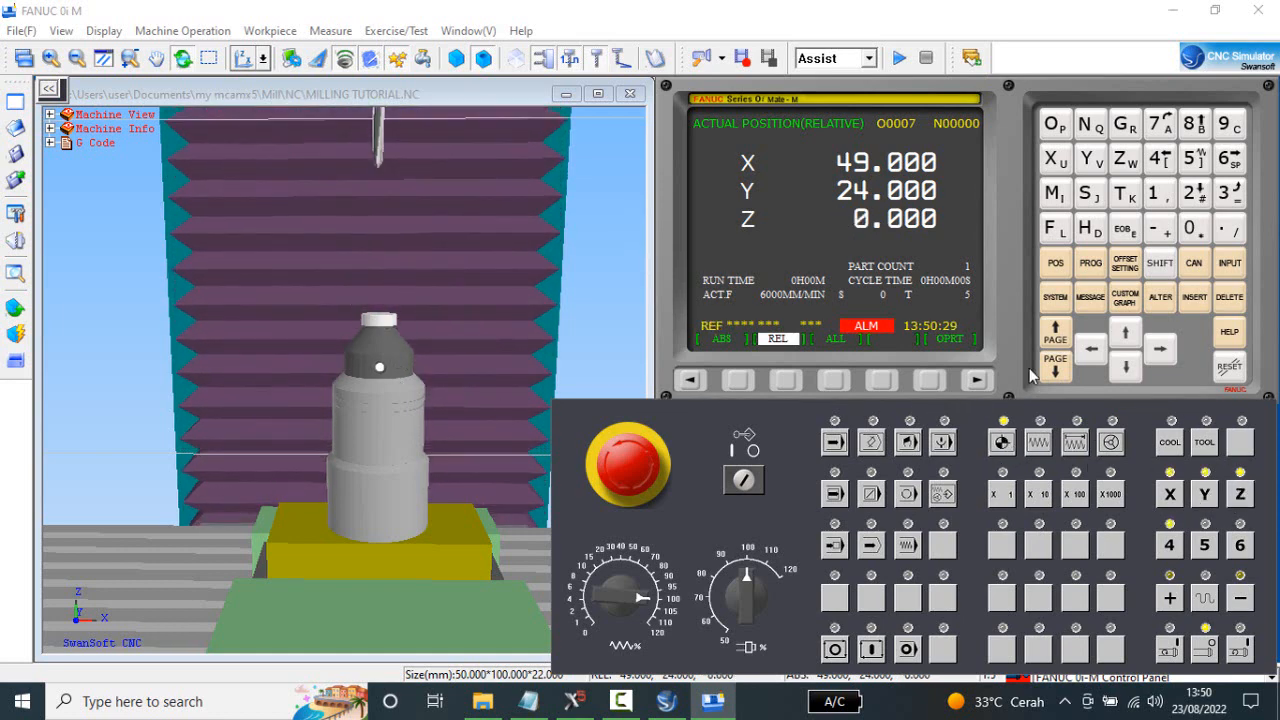
Change to tool 6 by entering and running M6T6 in MDI mode.
left_click(1093, 265)
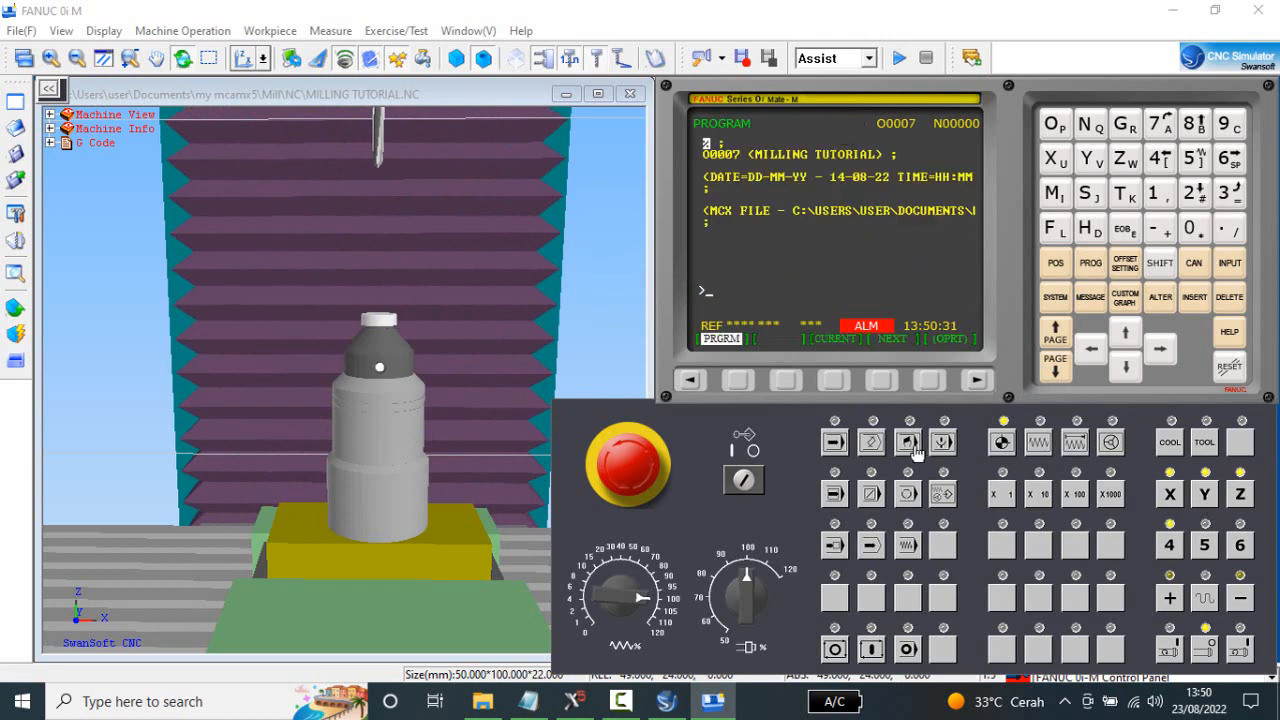
left_click(908, 442)
left_click(785, 382)
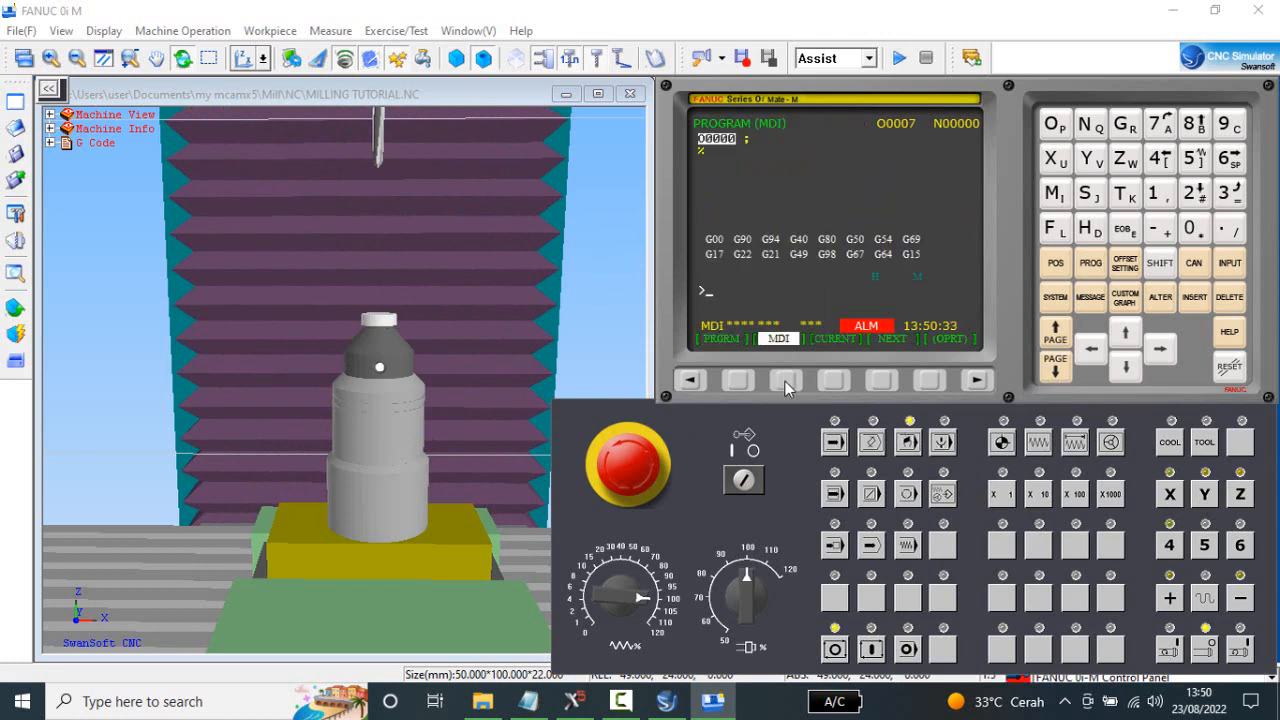
left_click(1050, 193)
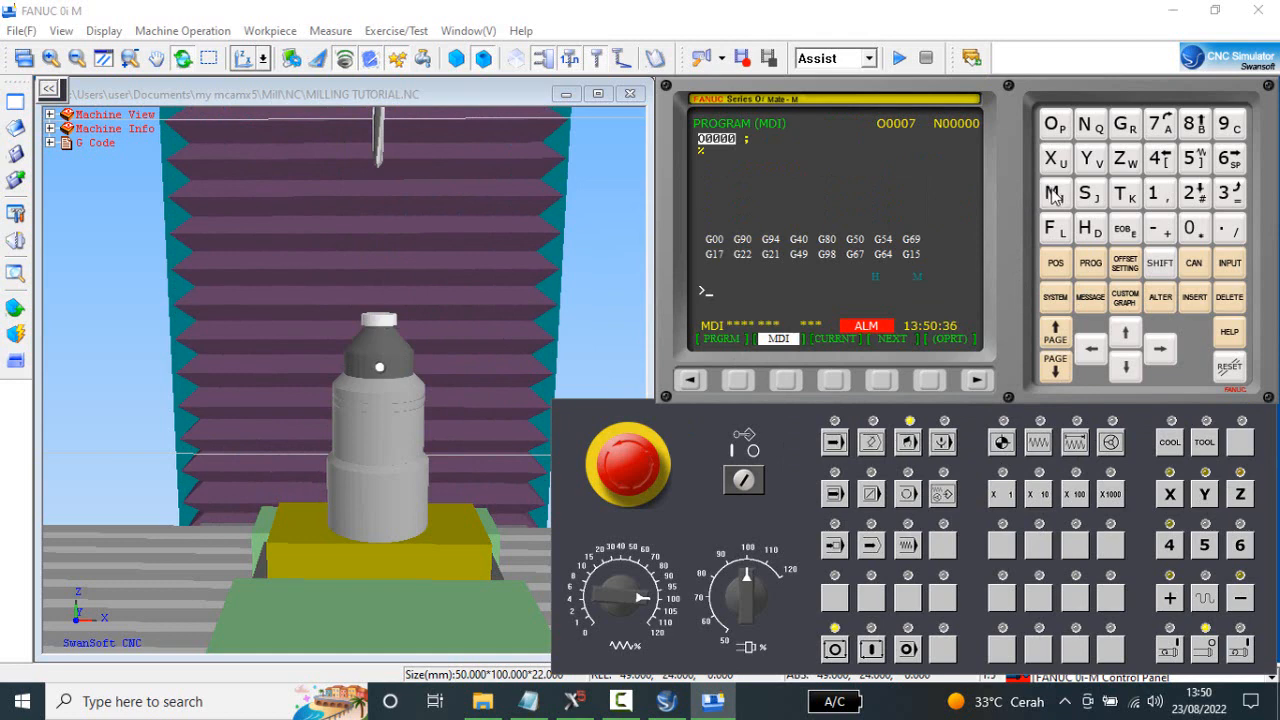
left_click(1225, 162)
left_click(1128, 196)
left_click(1230, 161)
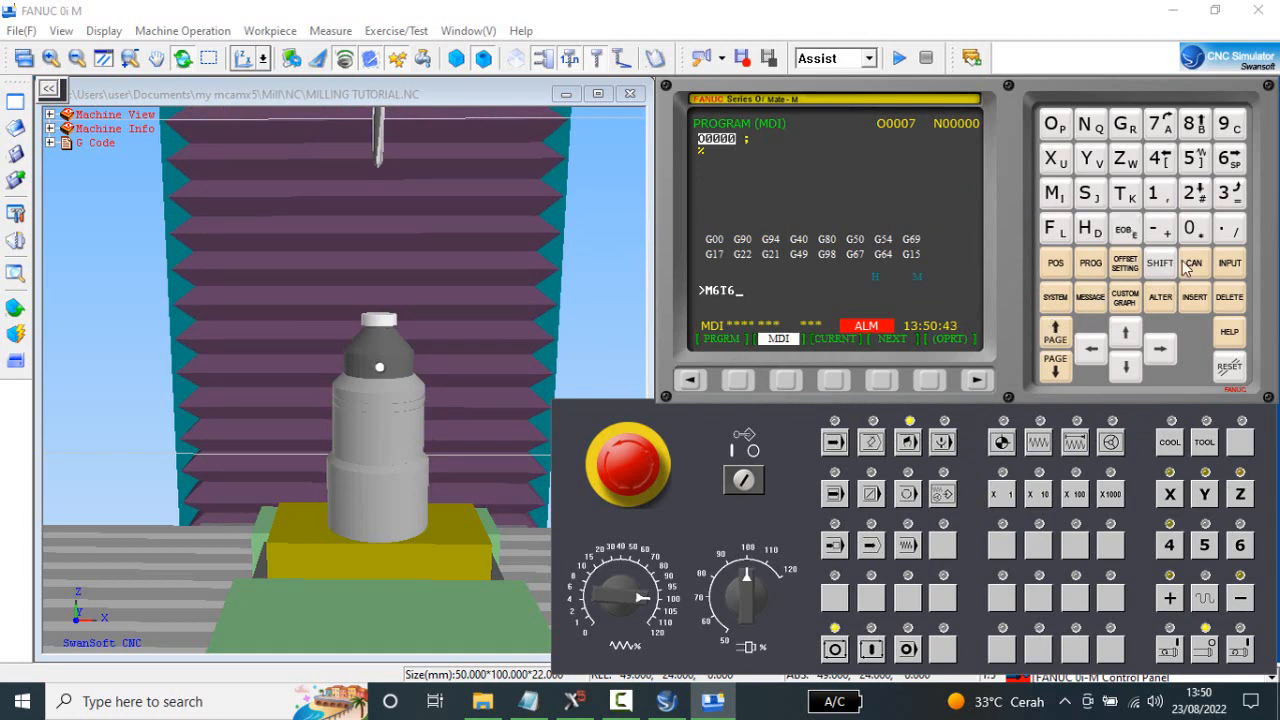
left_click(1194, 297)
left_click(874, 652)
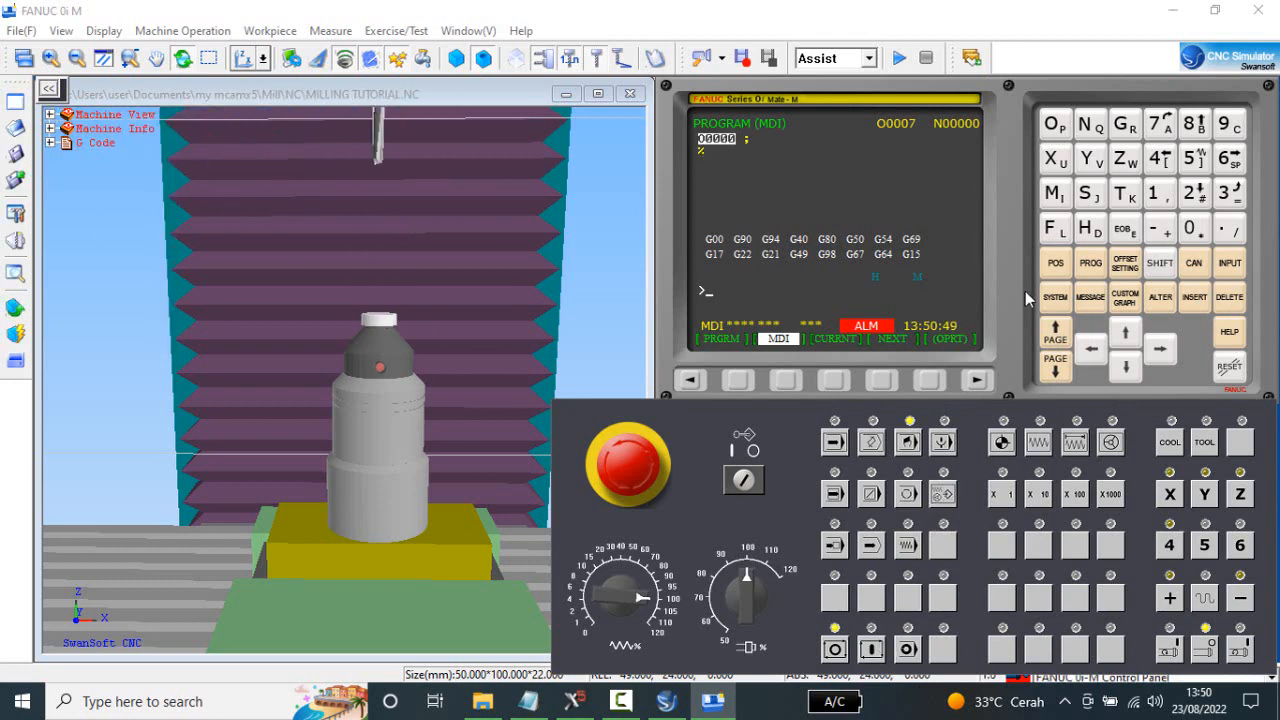
Show the relative position and jog Z down onto the gauge in X1000 increments.
left_click(1058, 266)
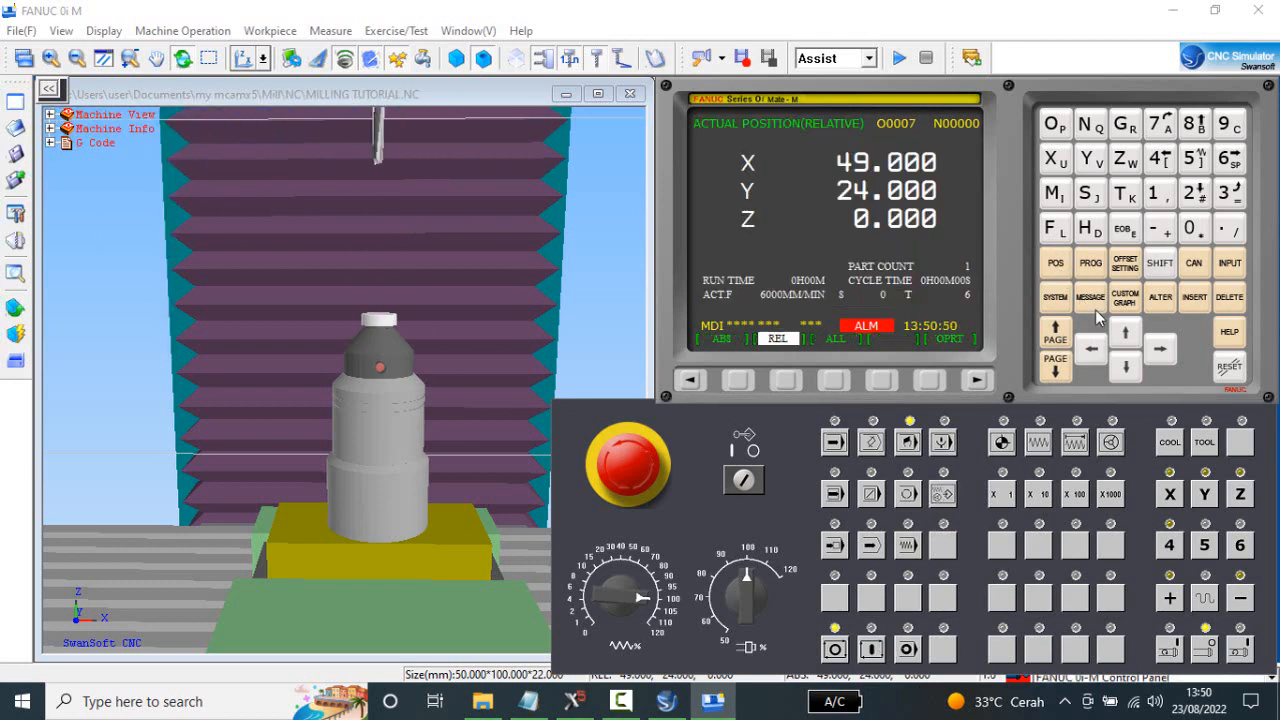
left_click(1075, 442)
left_click(1110, 494)
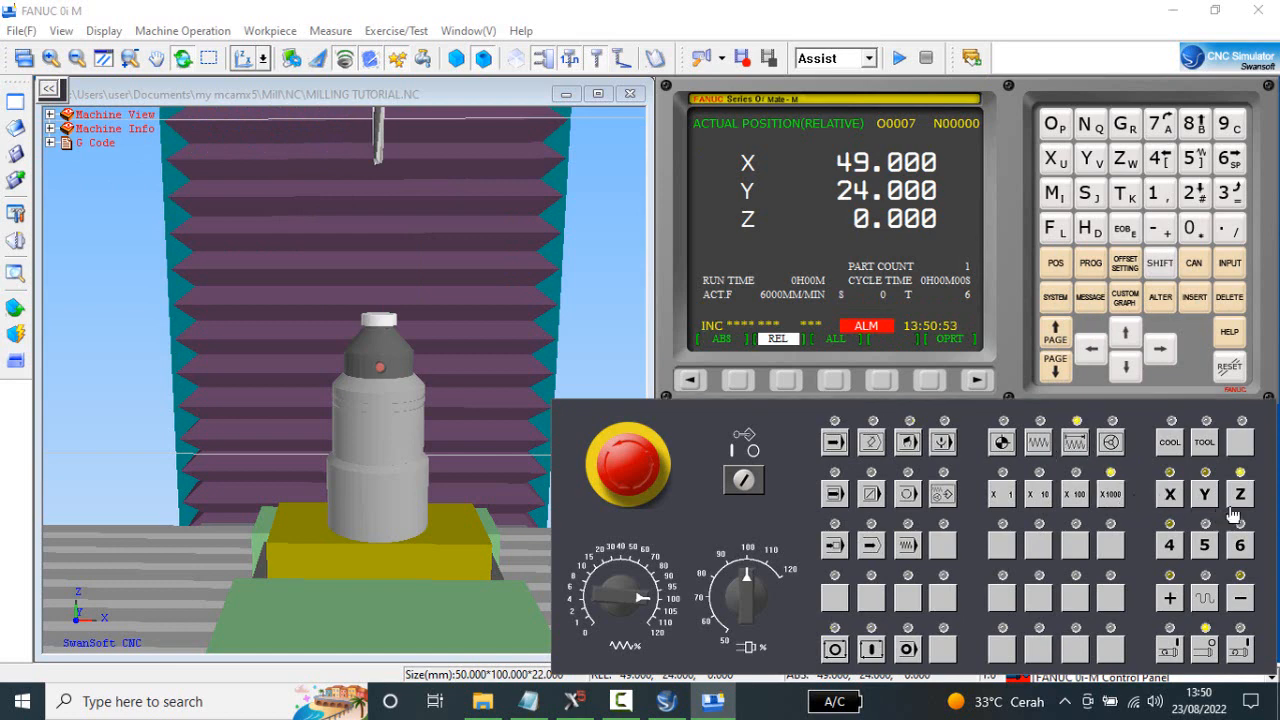
left_click(1242, 600)
left_click(1242, 600)
left_click(1242, 600)
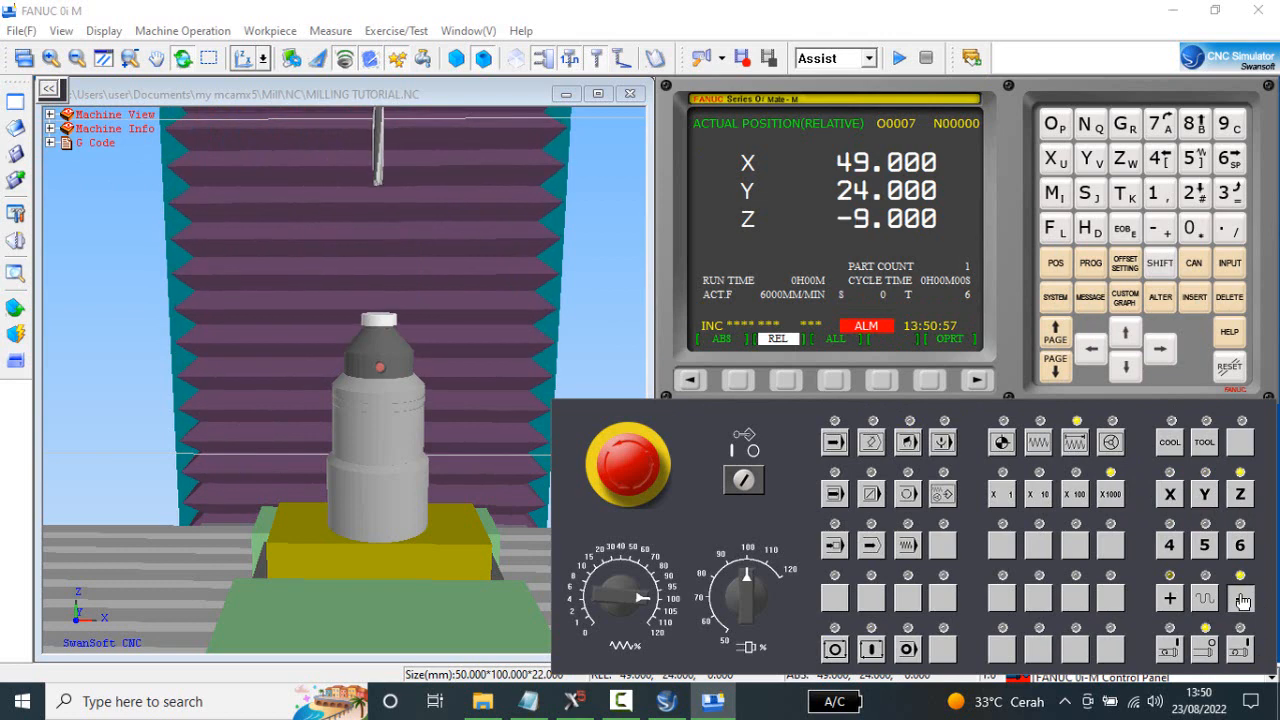
left_click(1242, 600)
left_click(1242, 600)
left_click(1242, 600)
left_click(1242, 600)
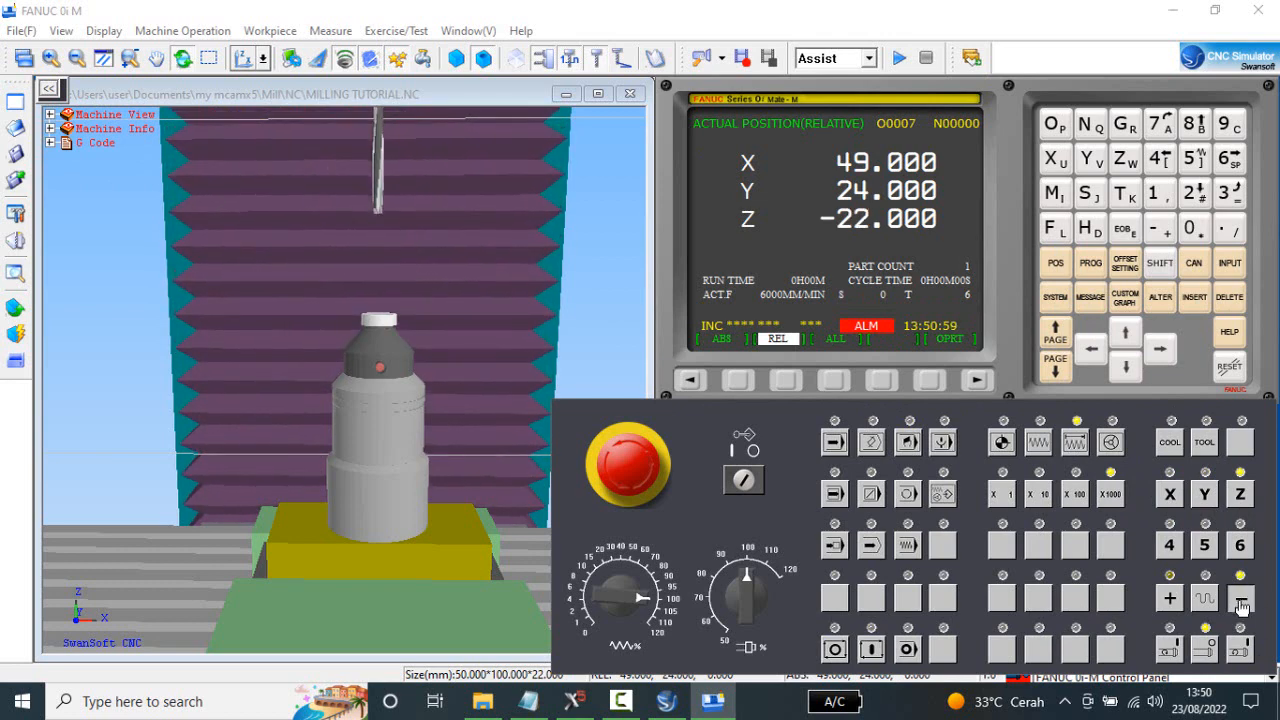
left_click(1242, 600)
left_click(1242, 600)
left_click(1242, 600)
left_click(1242, 600)
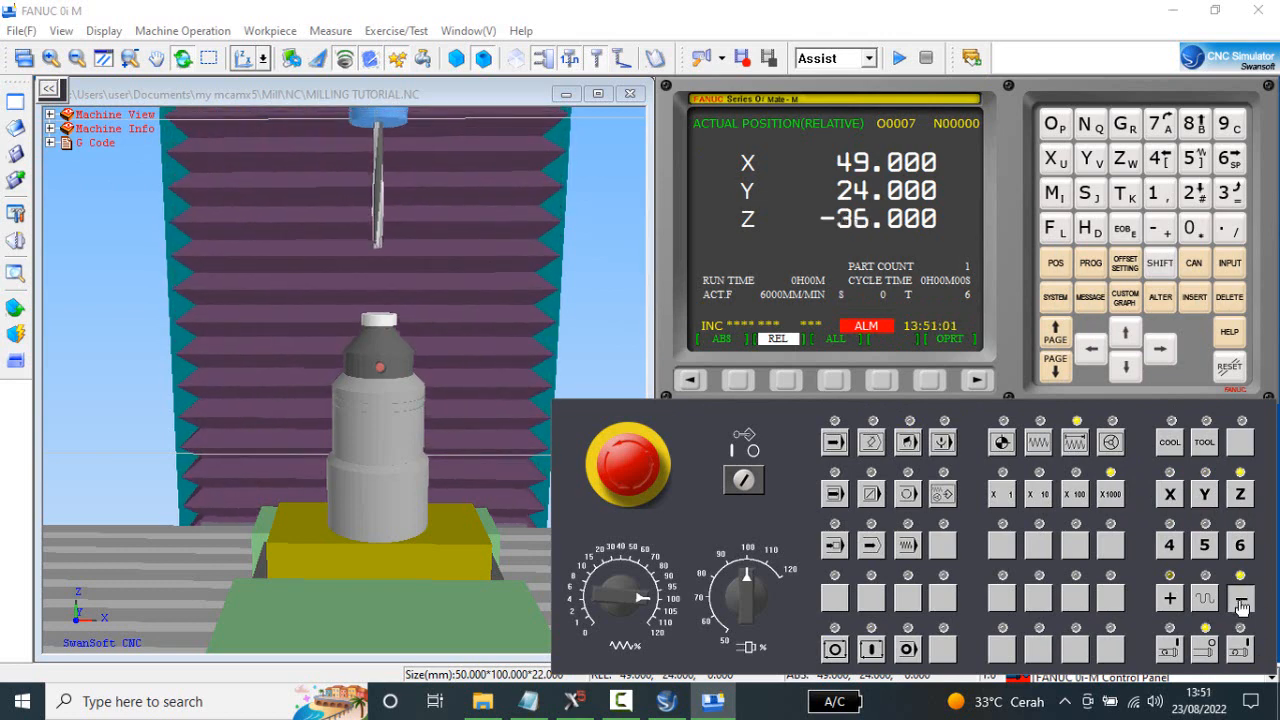
left_click(1242, 600)
left_click(1242, 600)
left_click(1242, 600)
left_click(1242, 600)
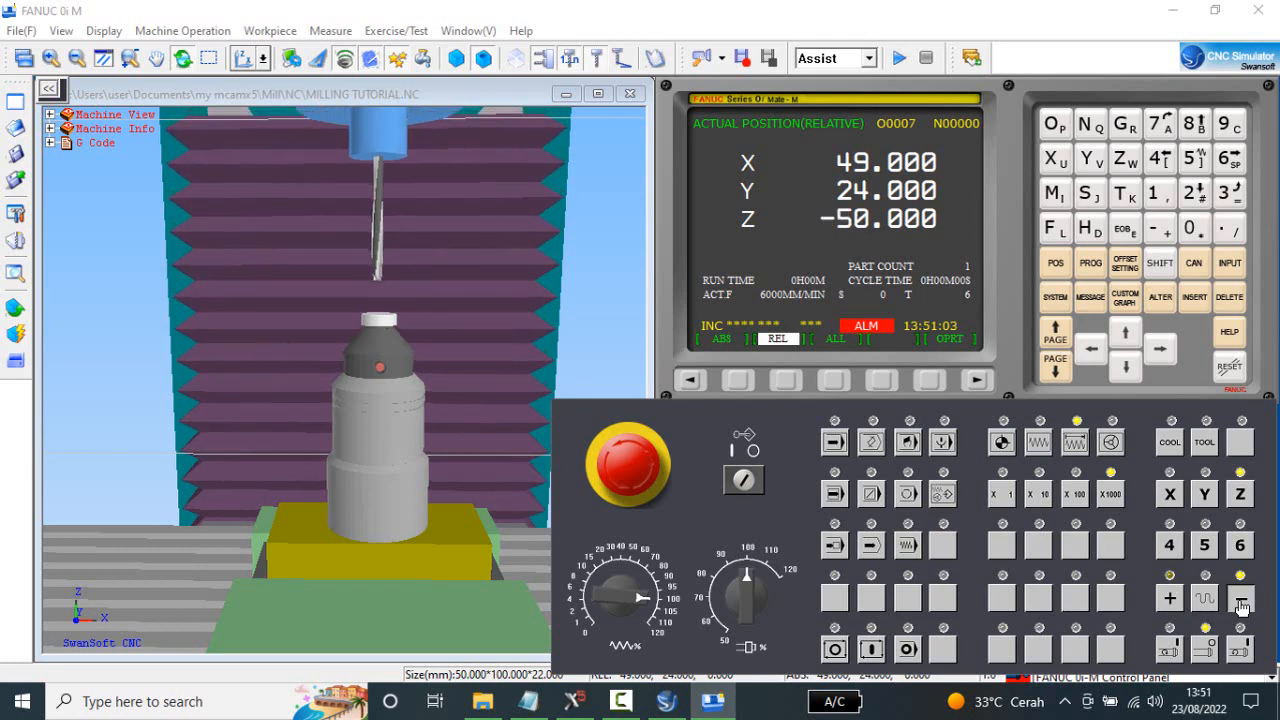
left_click(1242, 600)
left_click(1242, 600)
left_click(1241, 602)
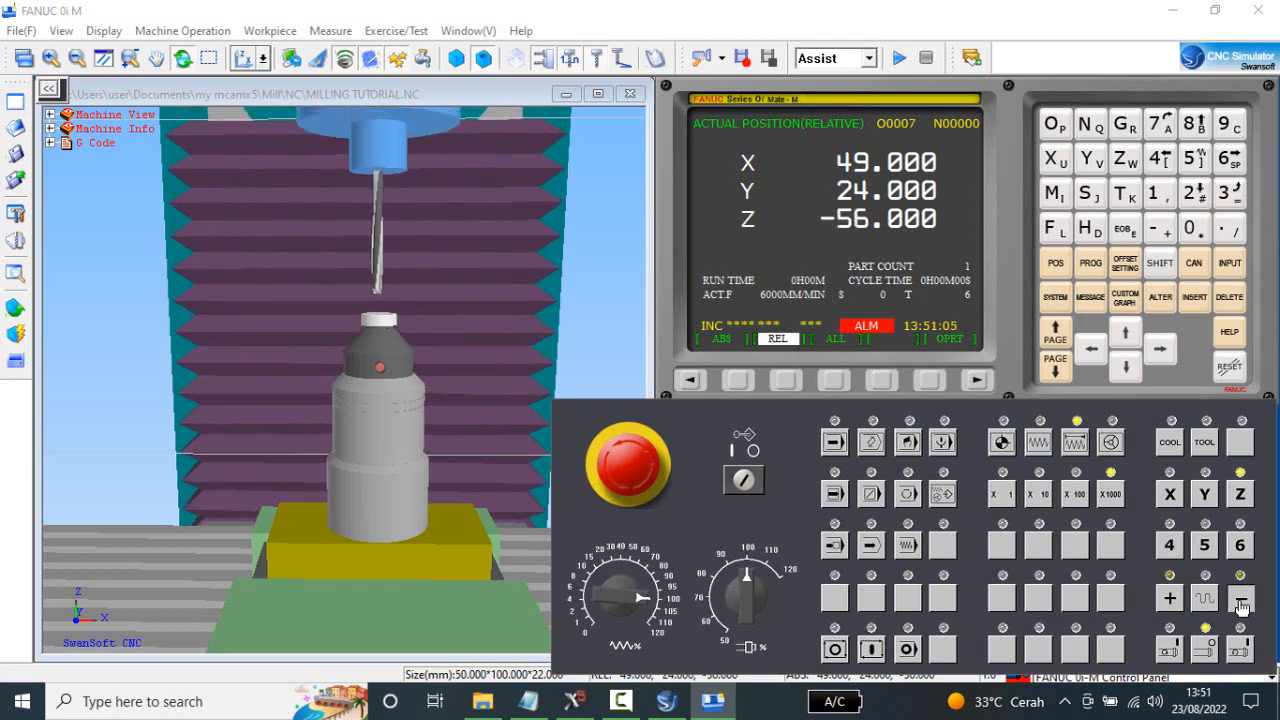
left_click(1241, 602)
left_click(1241, 602)
left_click(1241, 602)
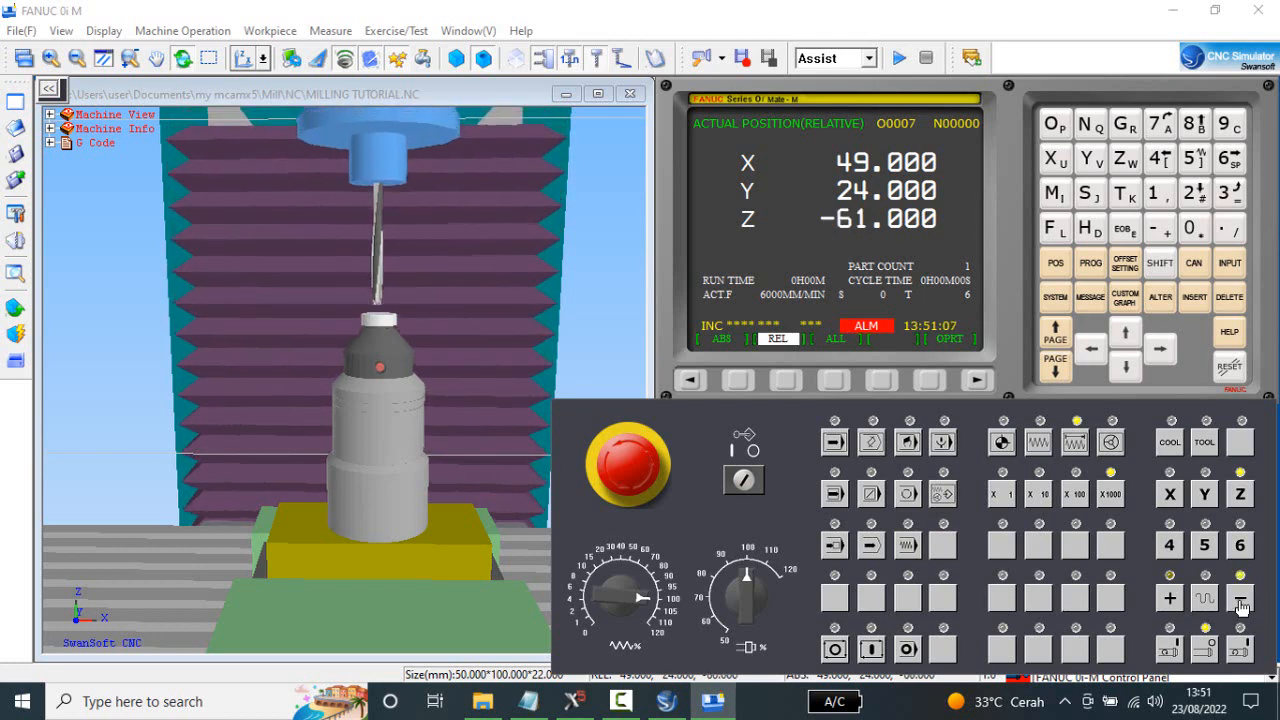
left_click(1241, 602)
left_click(1241, 602)
left_click(1241, 602)
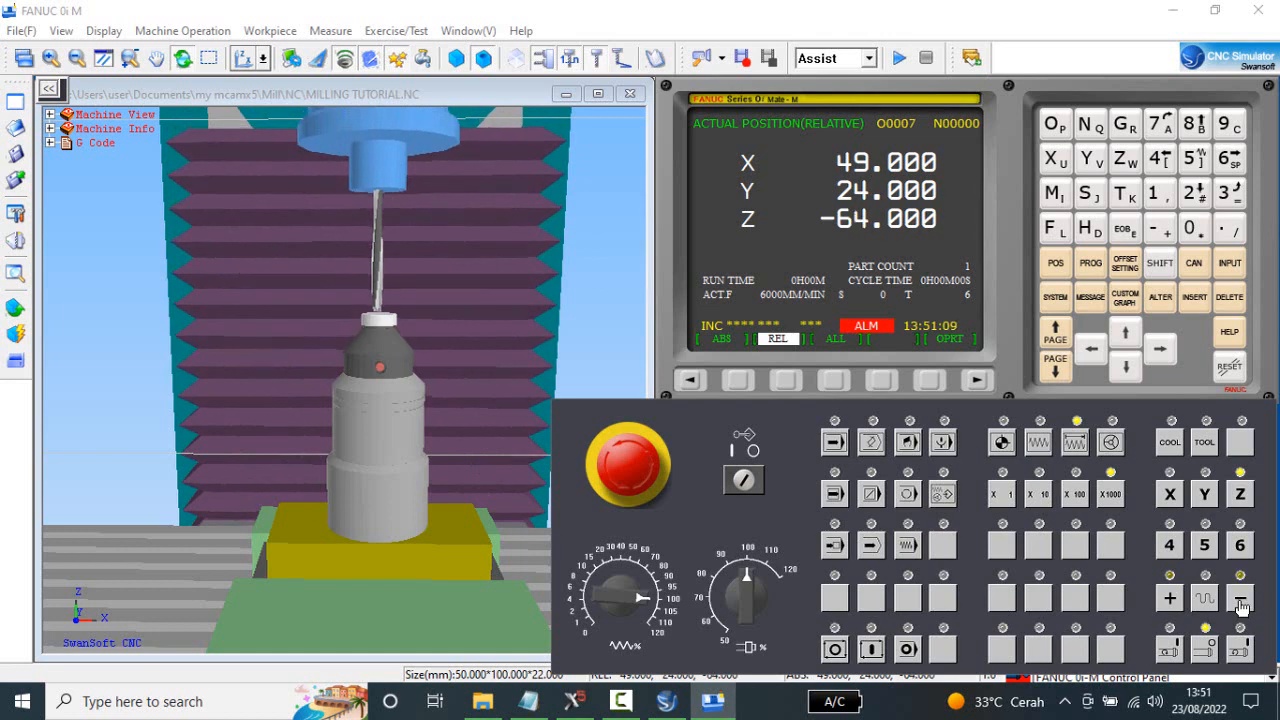
left_click(1241, 602)
Raise Z by one X1000 increment and approach the gauge again at X100 to -65.100.
left_click(1170, 600)
left_click(1075, 494)
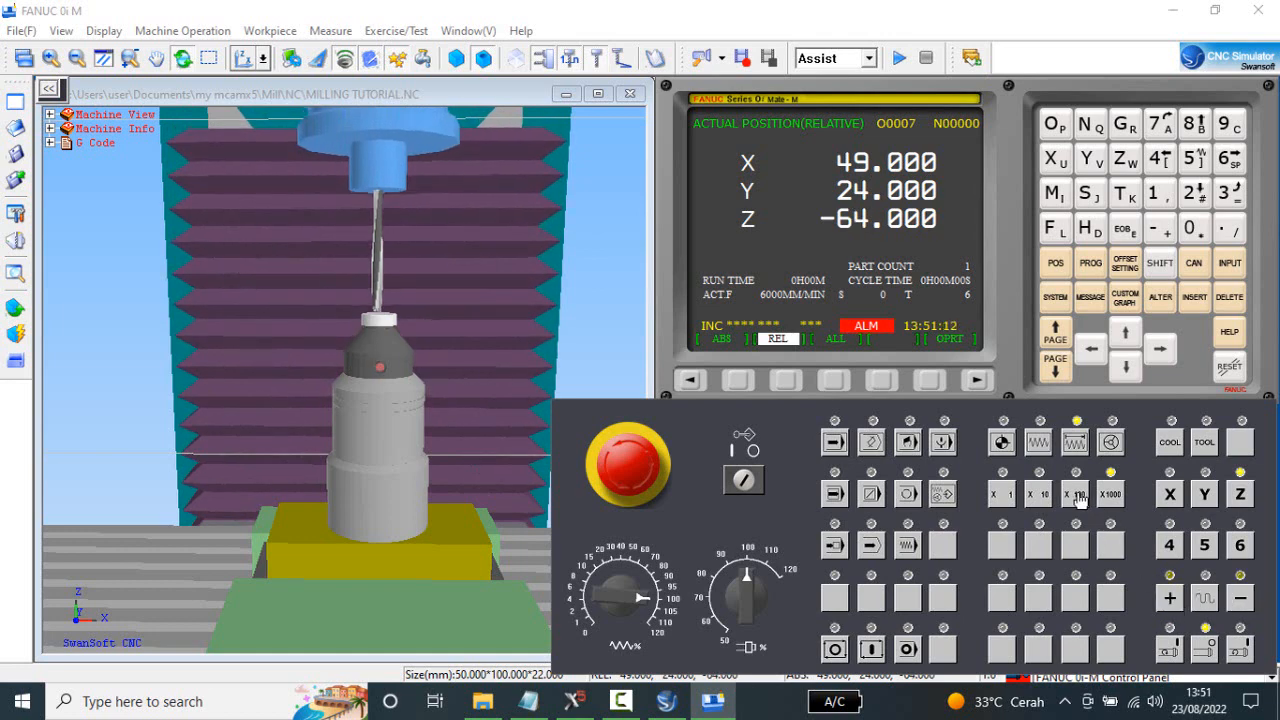
left_click(1243, 599)
left_click(1243, 599)
left_click(1243, 599)
left_click(1243, 599)
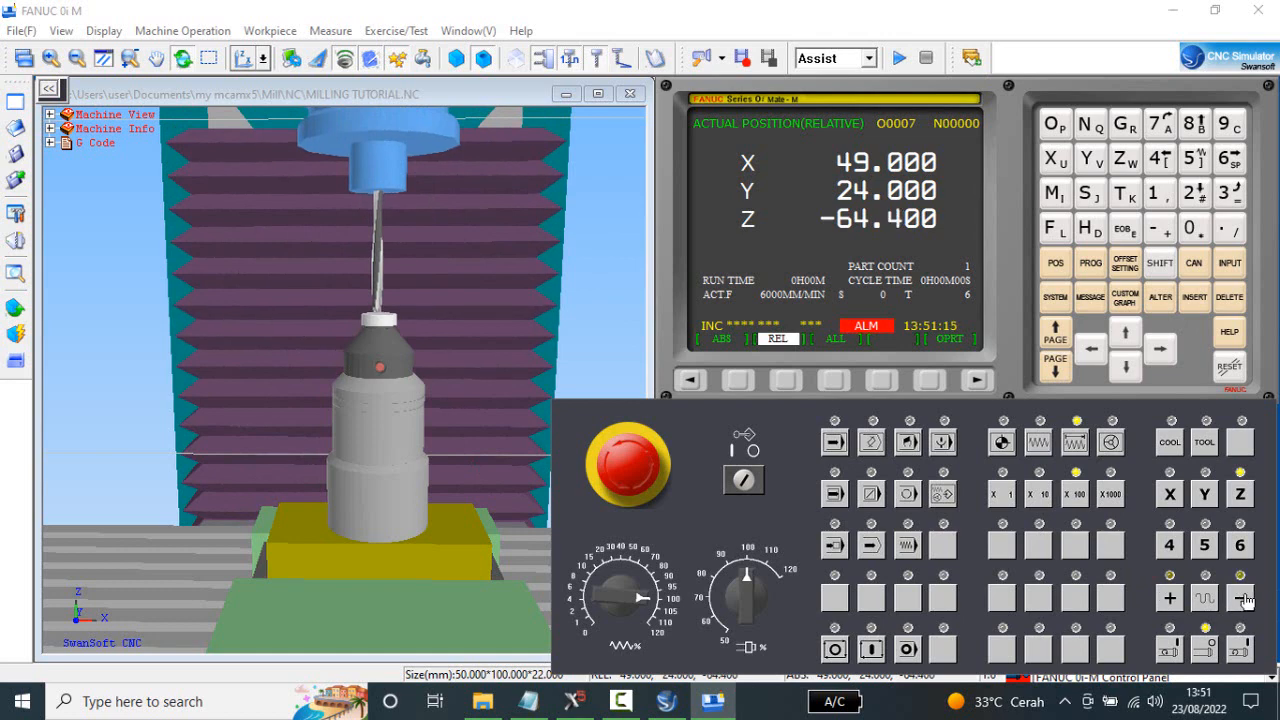
left_click(1243, 599)
left_click(1243, 599)
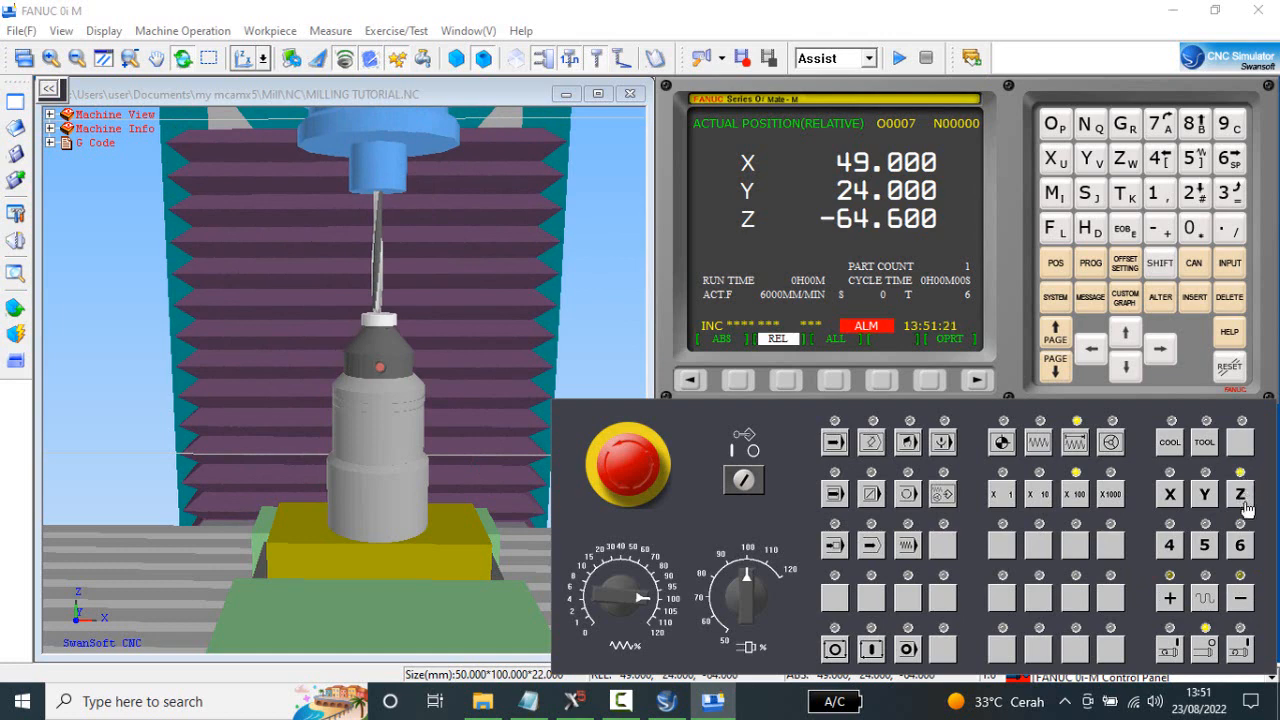
left_click(1246, 602)
left_click(1246, 602)
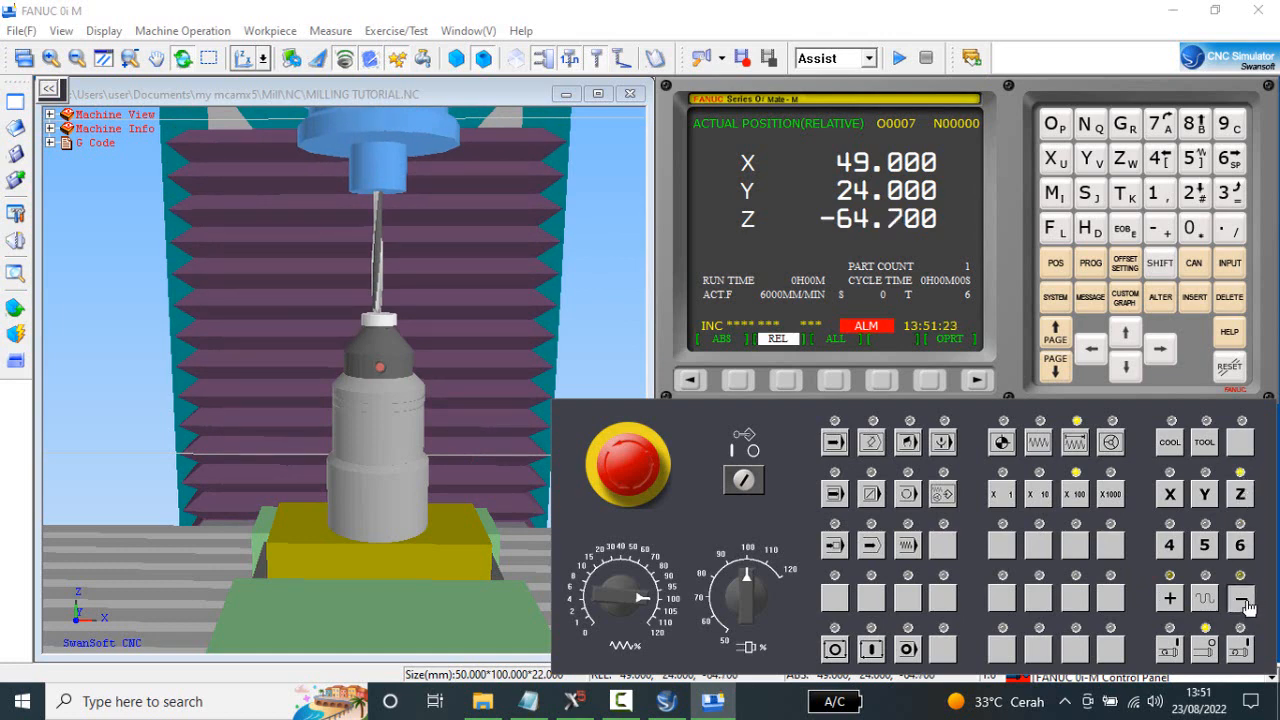
left_click(1246, 602)
left_click(1246, 602)
left_click(1246, 602)
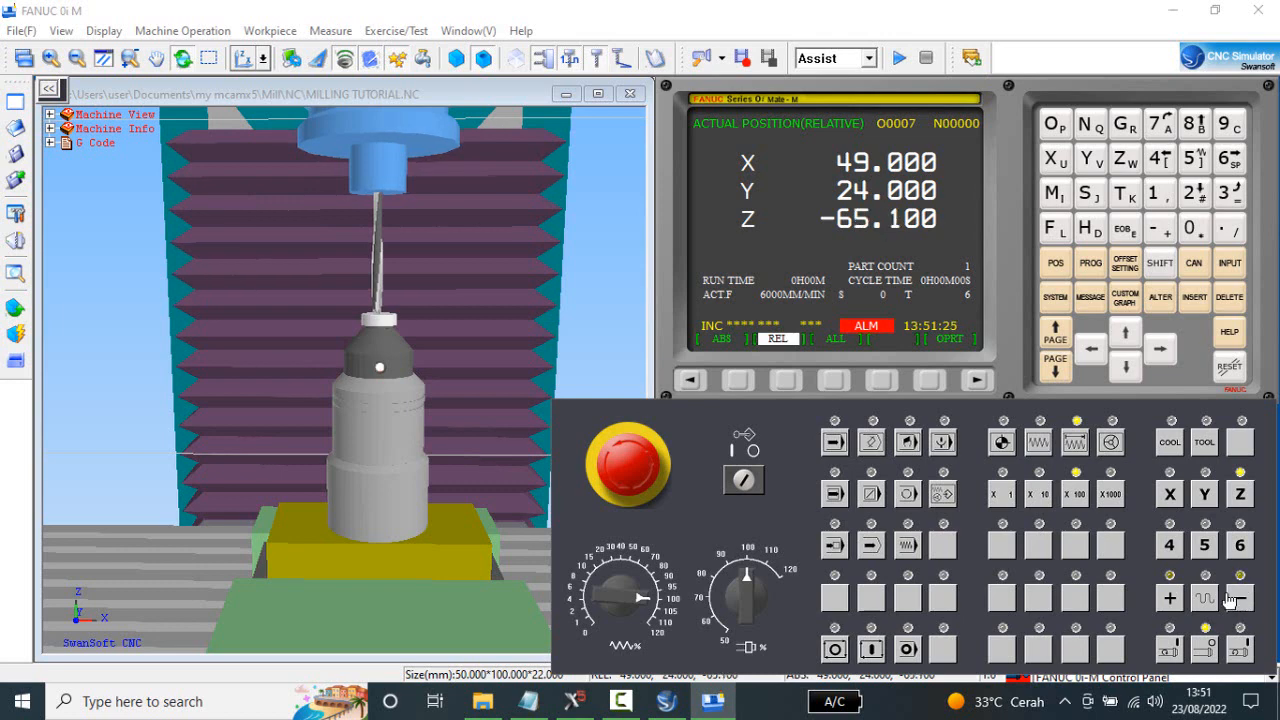
Raise Z by one X100 increment and approach the gauge at X10 to -65.030.
left_click(1170, 602)
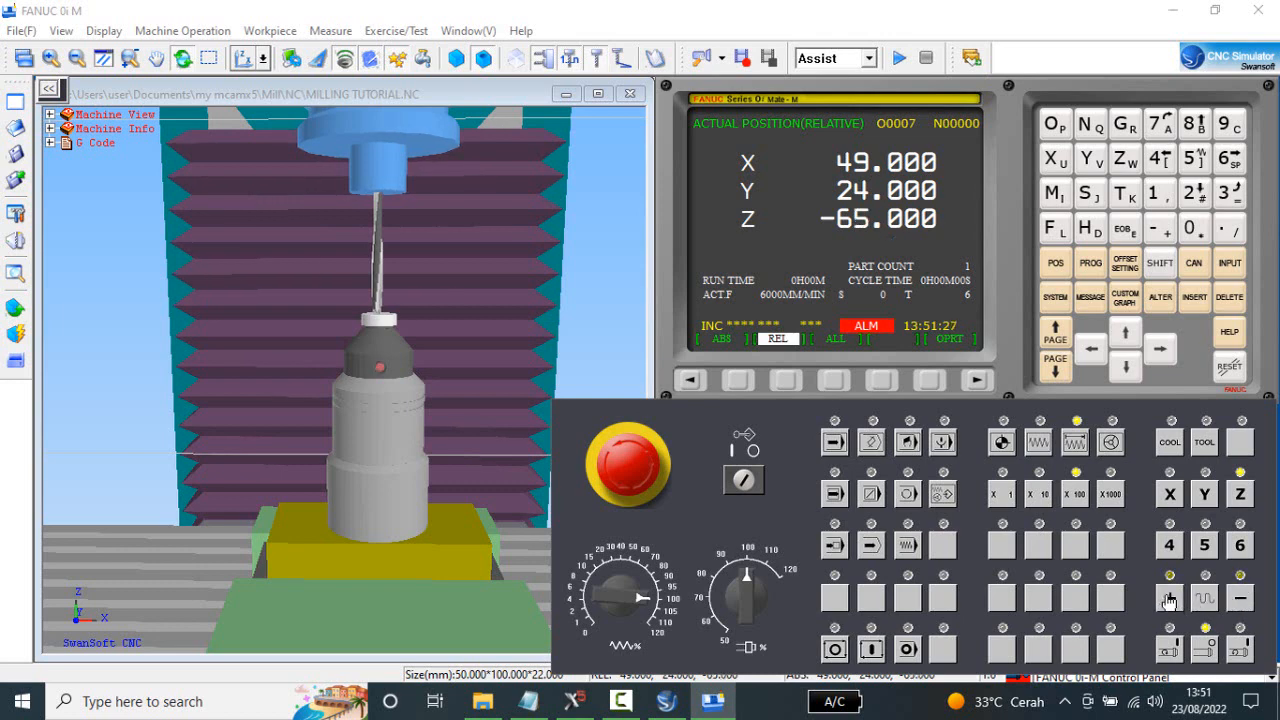
left_click(1039, 494)
left_click(1243, 600)
left_click(1243, 600)
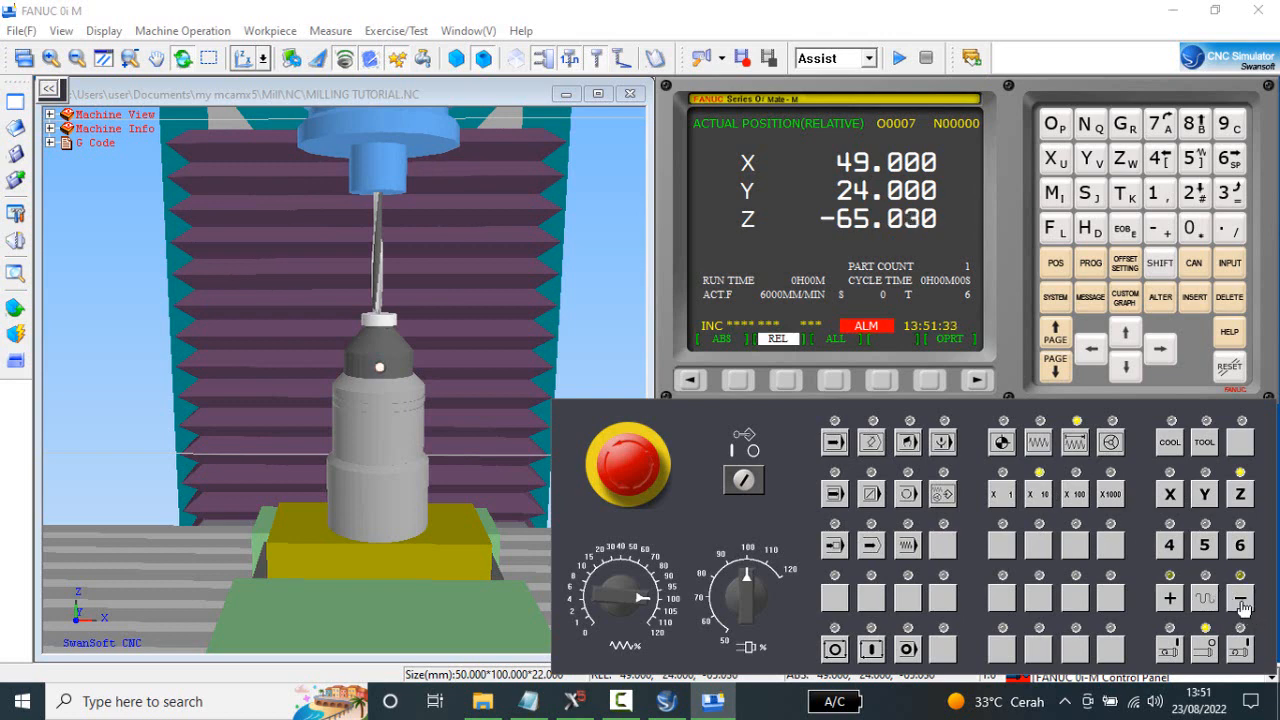
Raise Z off the gauge in X10 increments and make the final approach at X1 to -65.001.
left_click(1173, 599)
left_click(1173, 599)
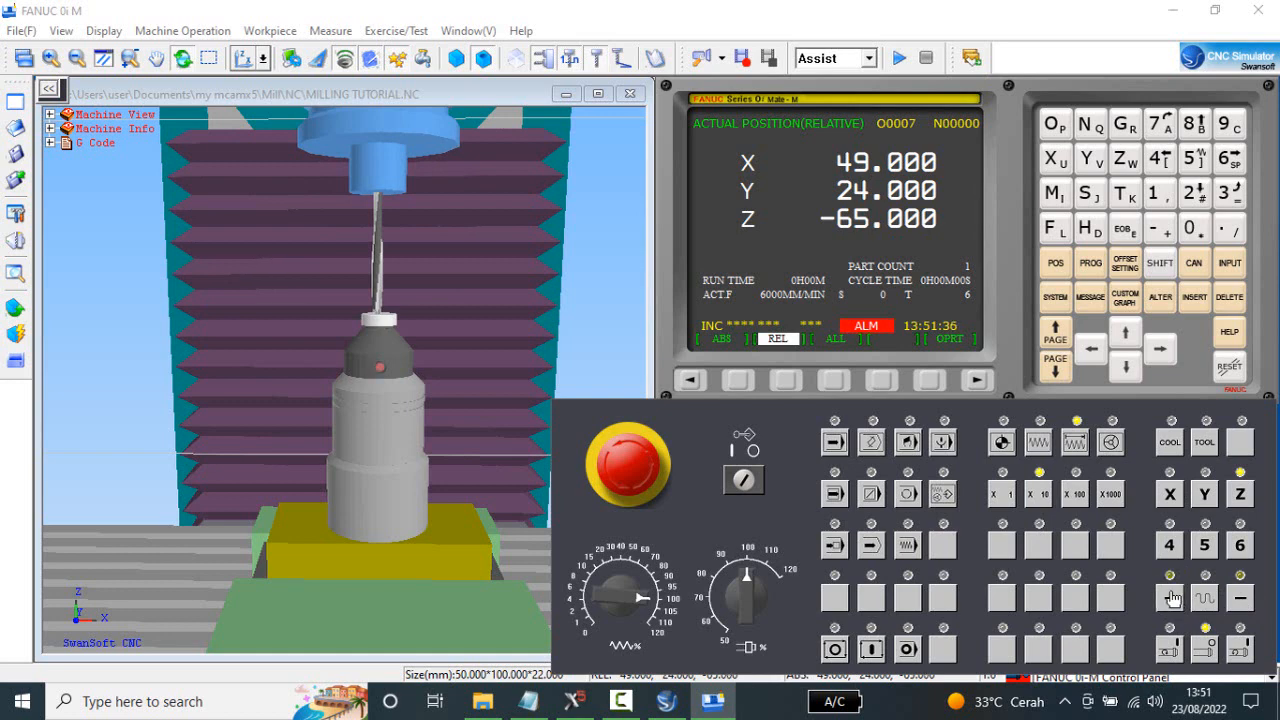
left_click(1003, 494)
double_click(1243, 600)
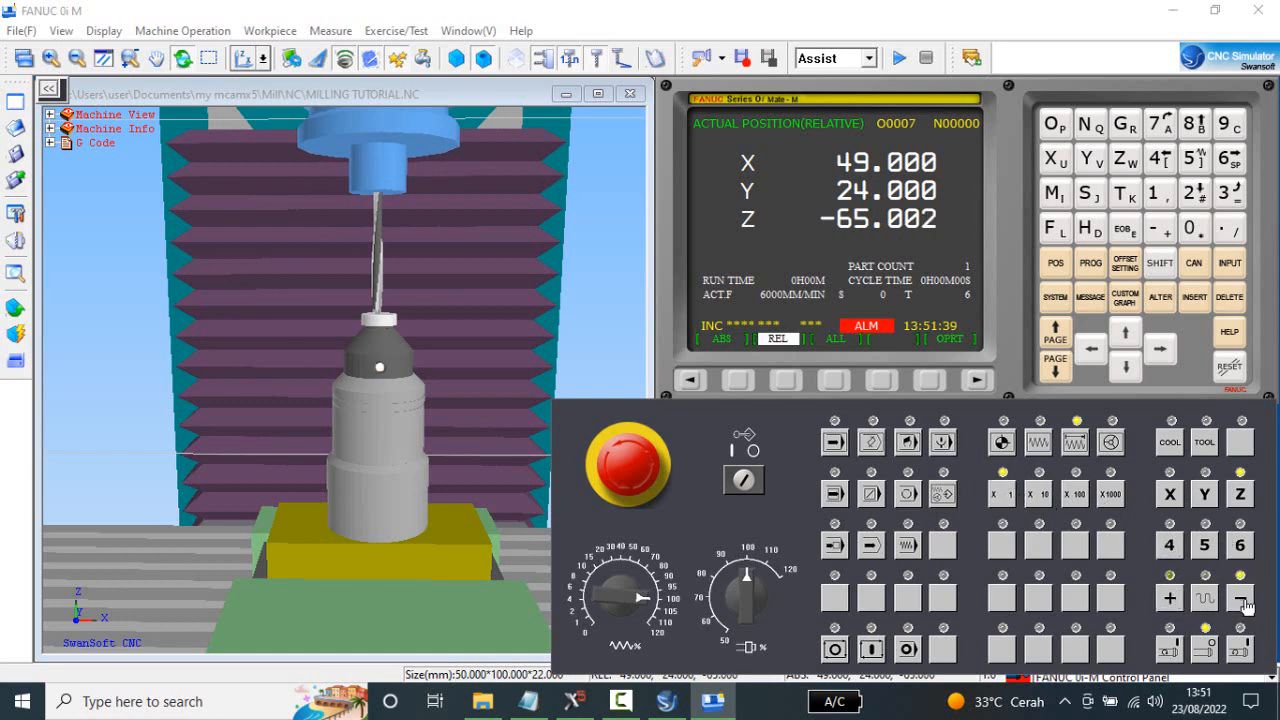
left_click(1171, 600)
left_click(1245, 597)
Set the GEOM(H) value of offset 006 to the relative Z position minus the 100 mm gauge height.
left_click(1125, 263)
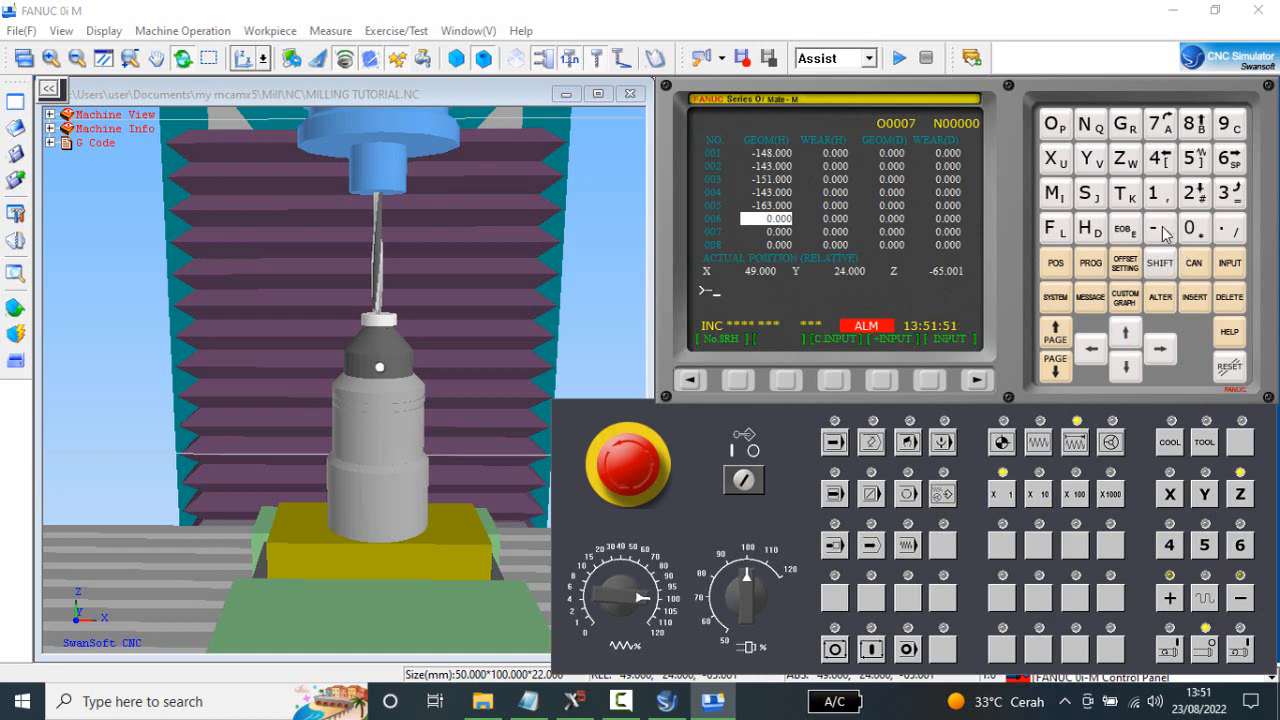
left_click(1155, 193)
left_click(1230, 160)
left_click(1200, 164)
left_click(1231, 240)
left_click(1201, 231)
left_click(1155, 193)
left_click(1231, 264)
Show the relative position and return the Z axis to its reference point.
left_click(1061, 268)
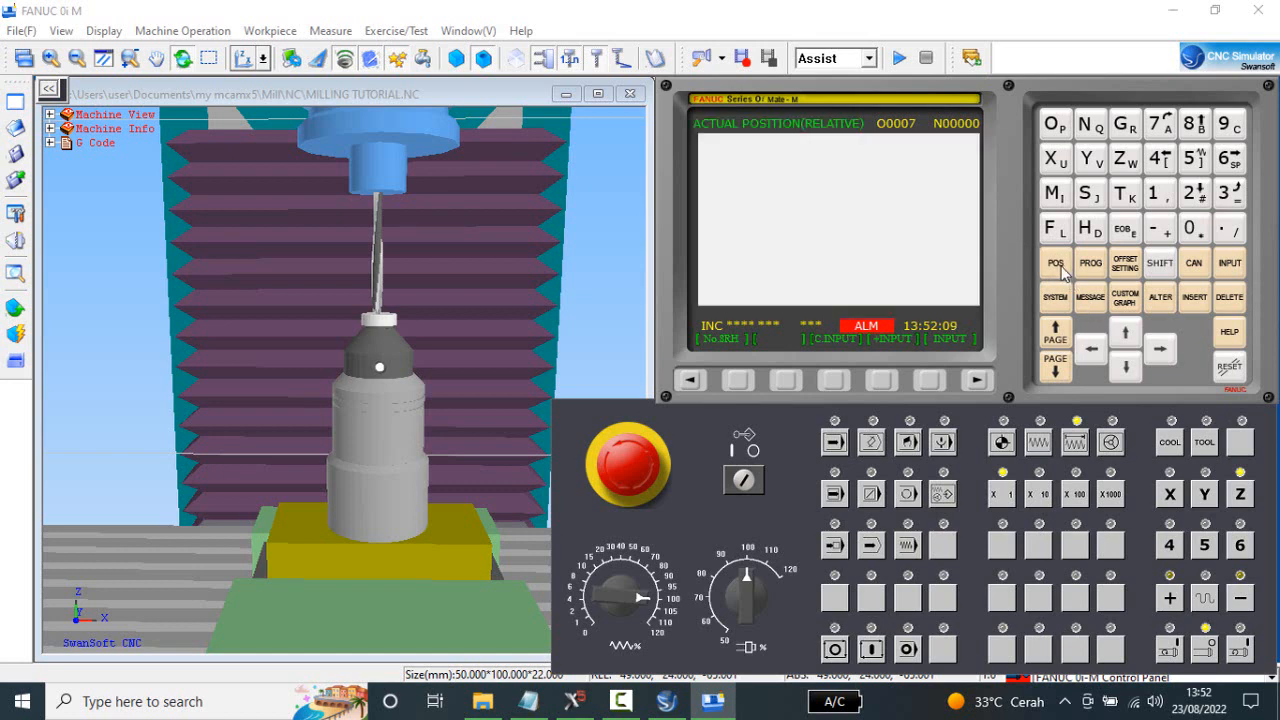
left_click(1003, 442)
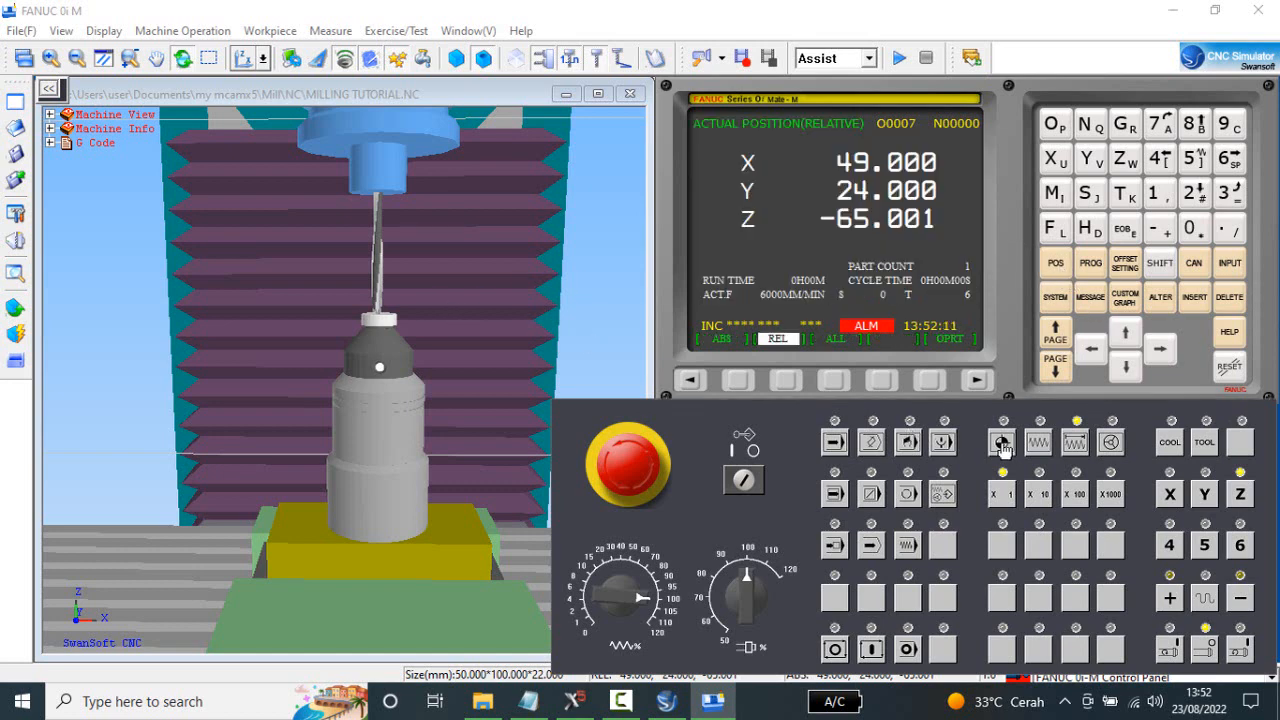
left_click(1240, 493)
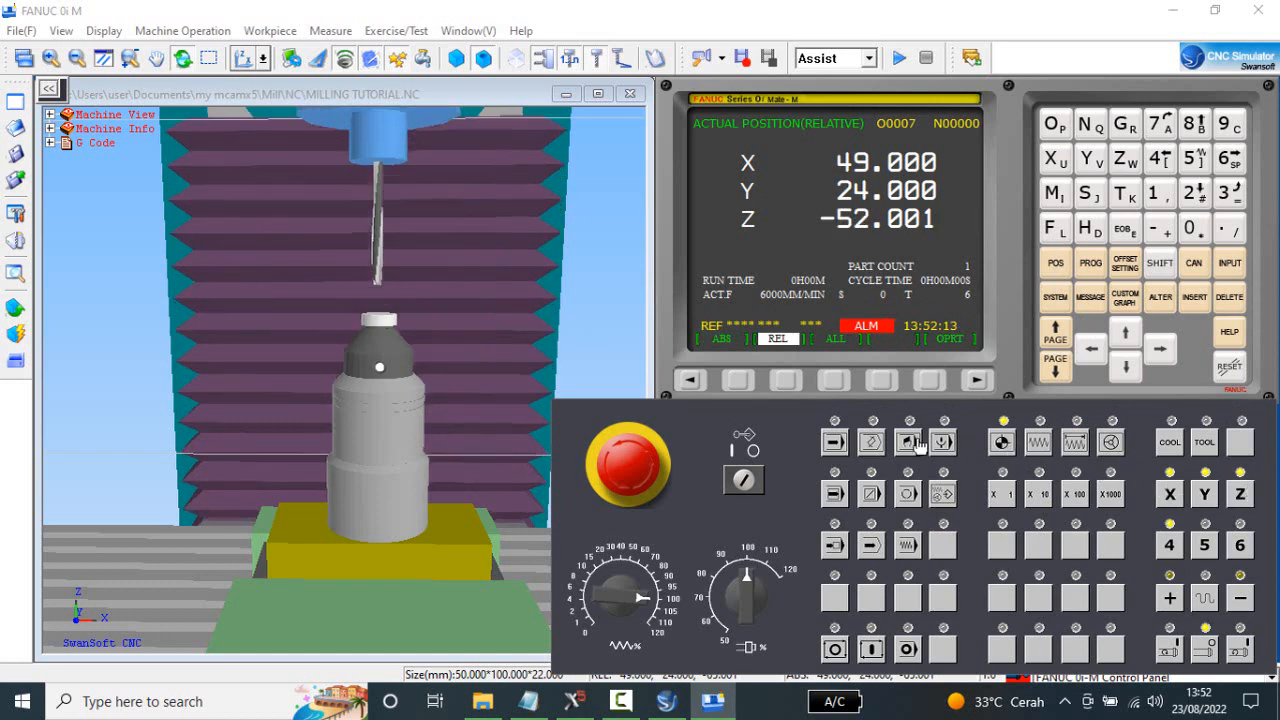
Unload the Z axis gauge from the workpiece.
scroll(303, 422, "down", 5)
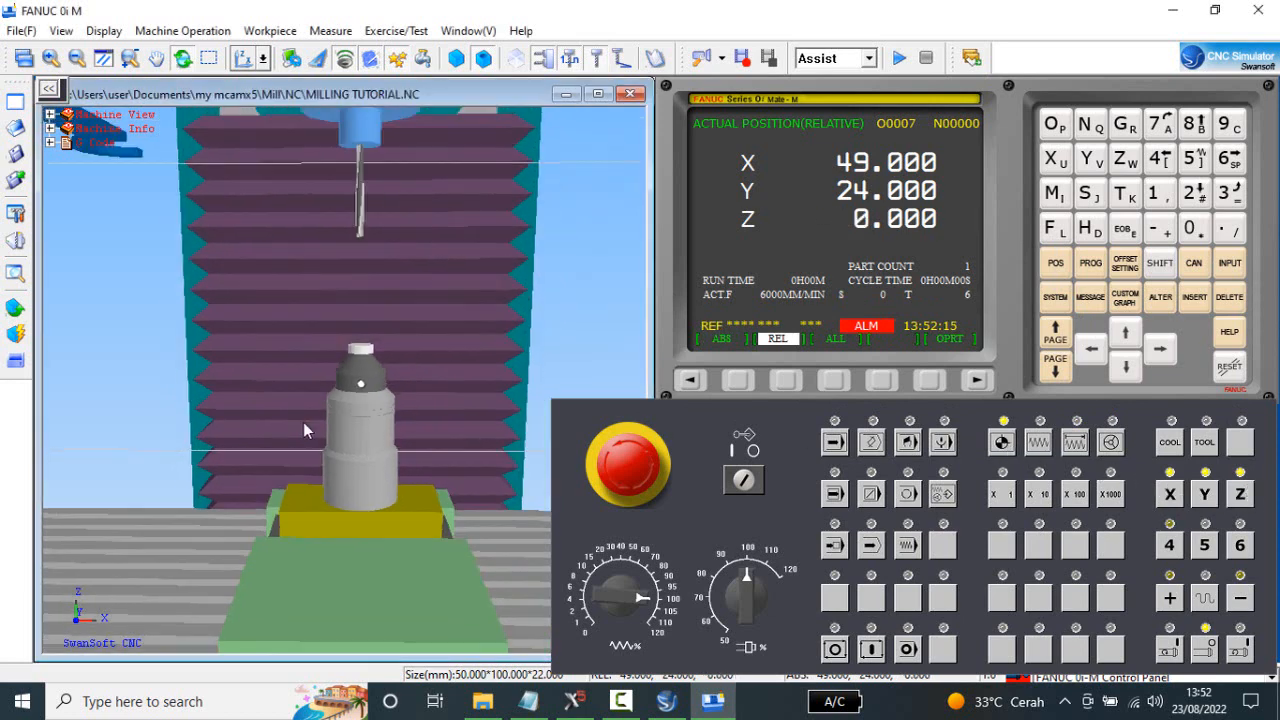
scroll(386, 372, "down", 2)
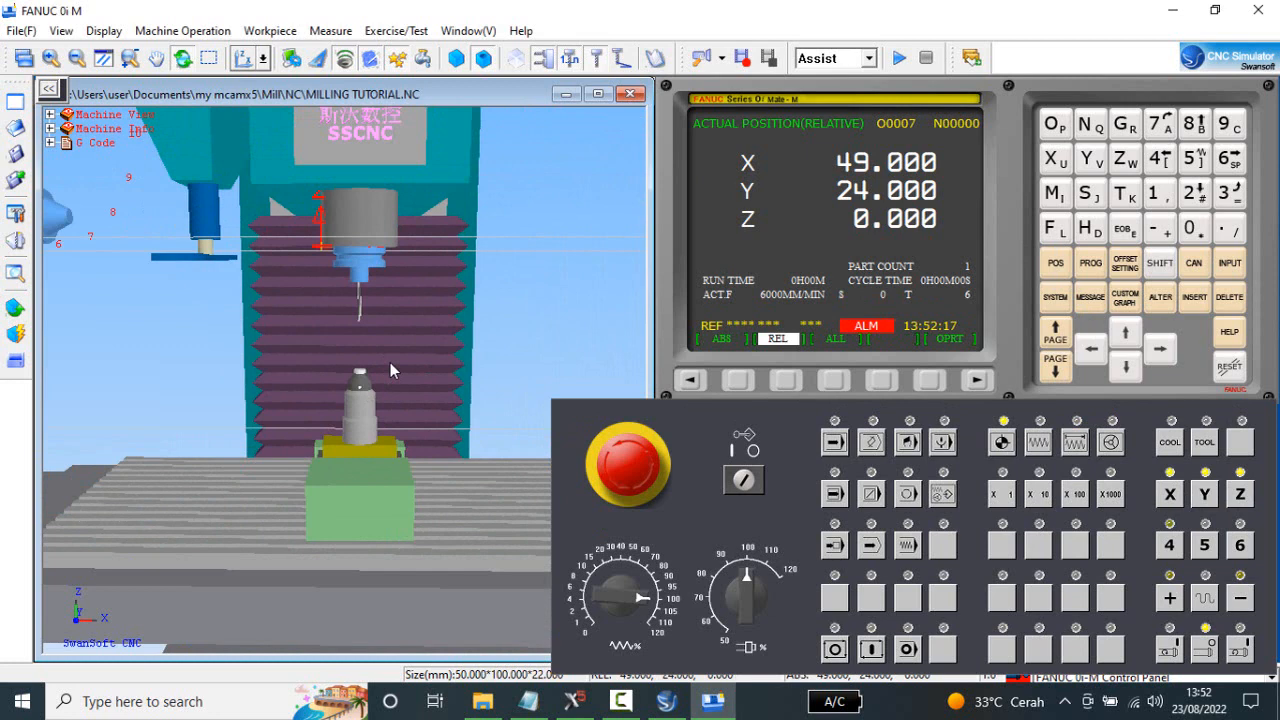
scroll(390, 364, "down", 1)
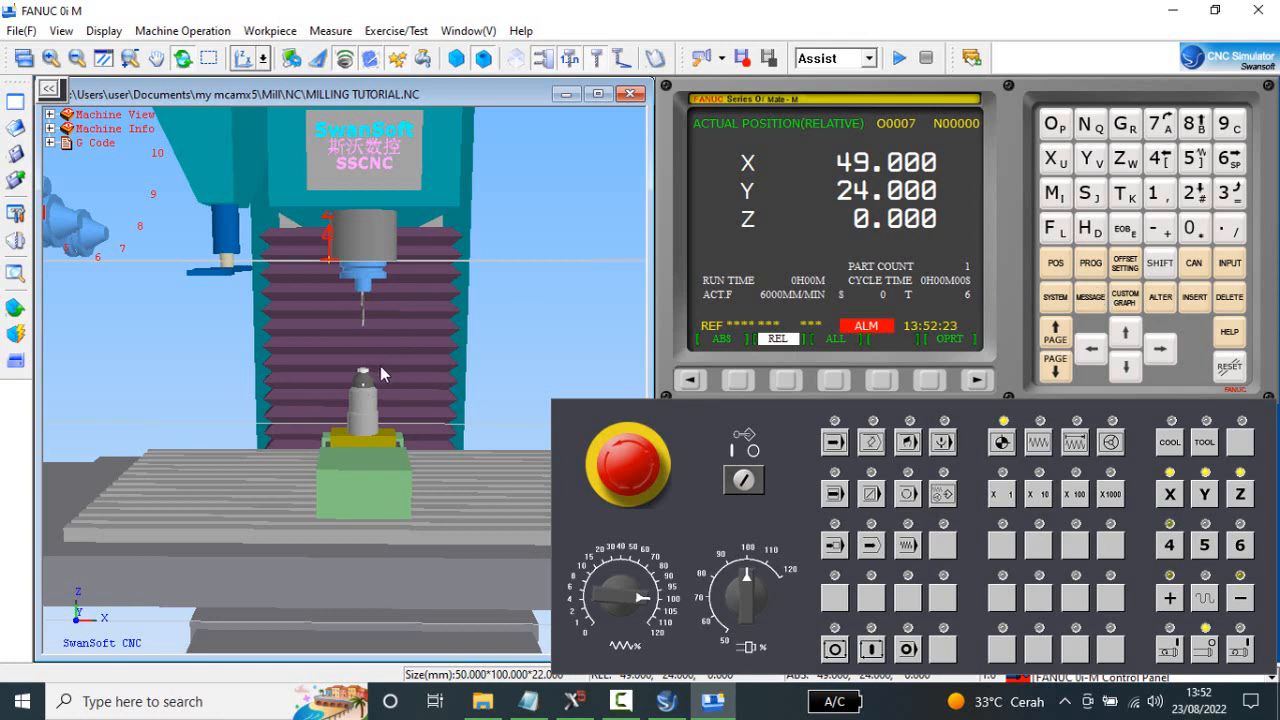
left_click(182, 30)
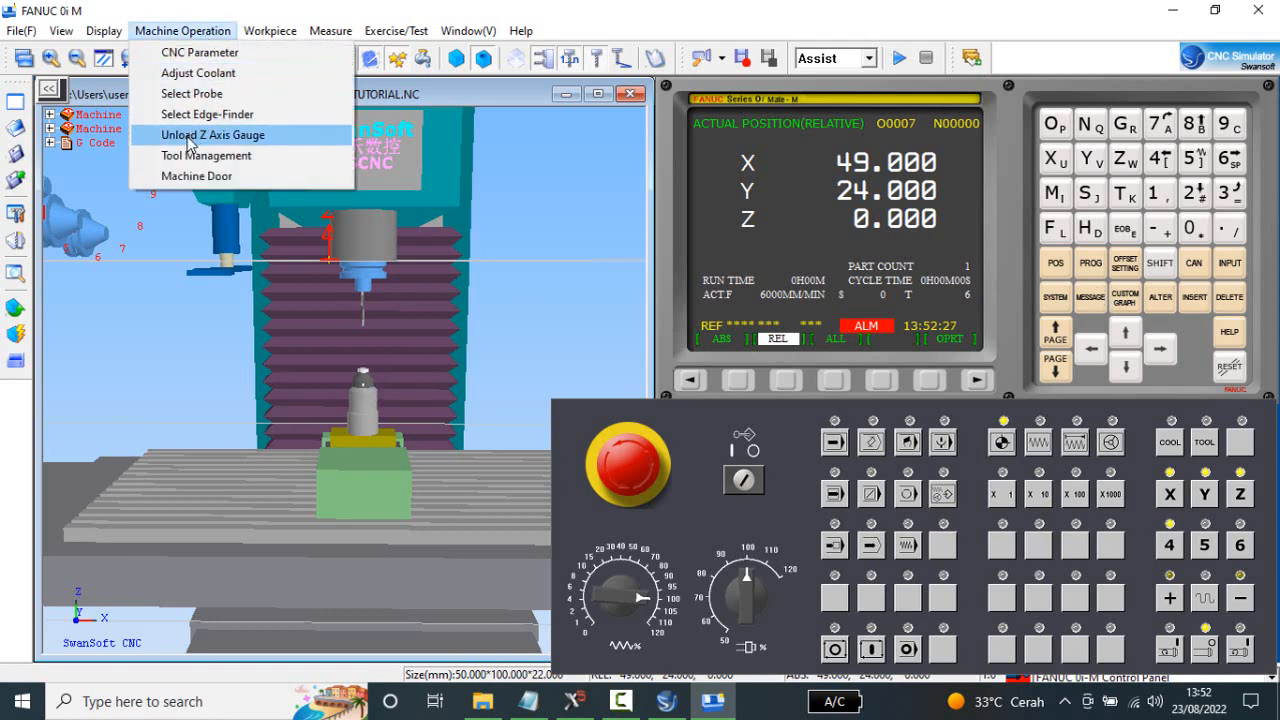
left_click(190, 140)
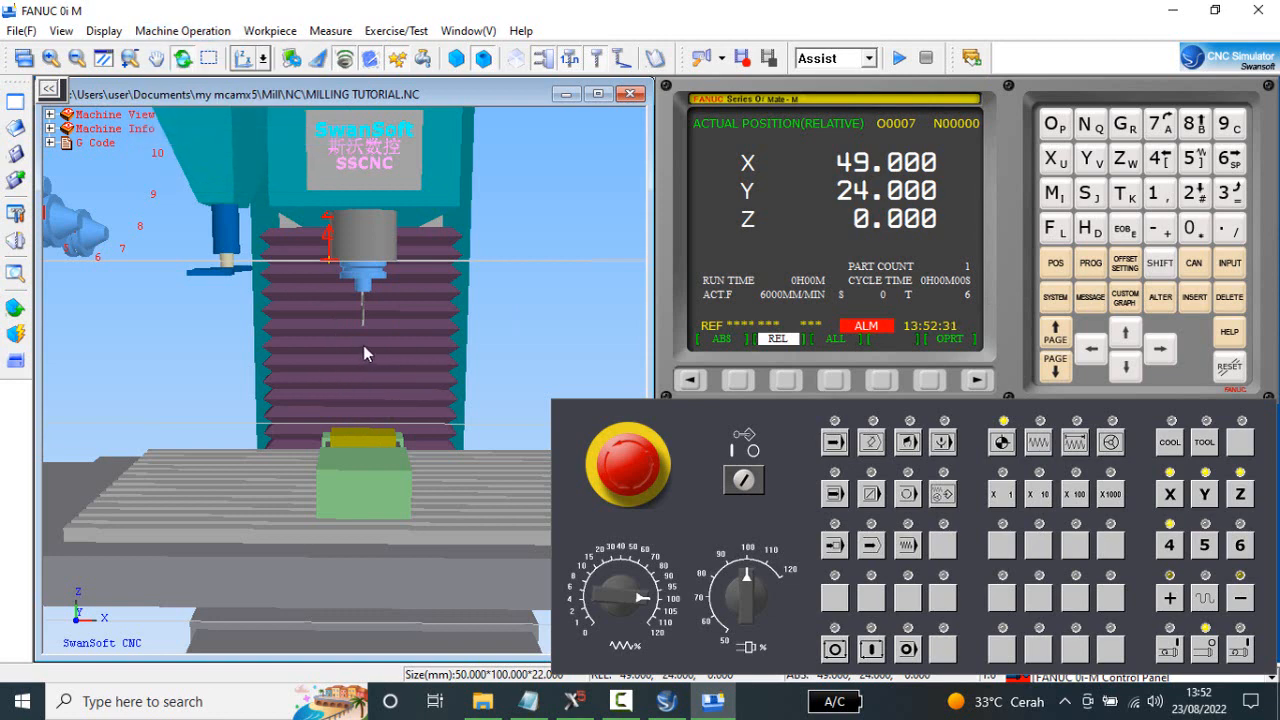
Glance at the MILLING TUTORIAL code in Notepad, and show the controller's program directory in EDIT mode.
left_click(528, 701)
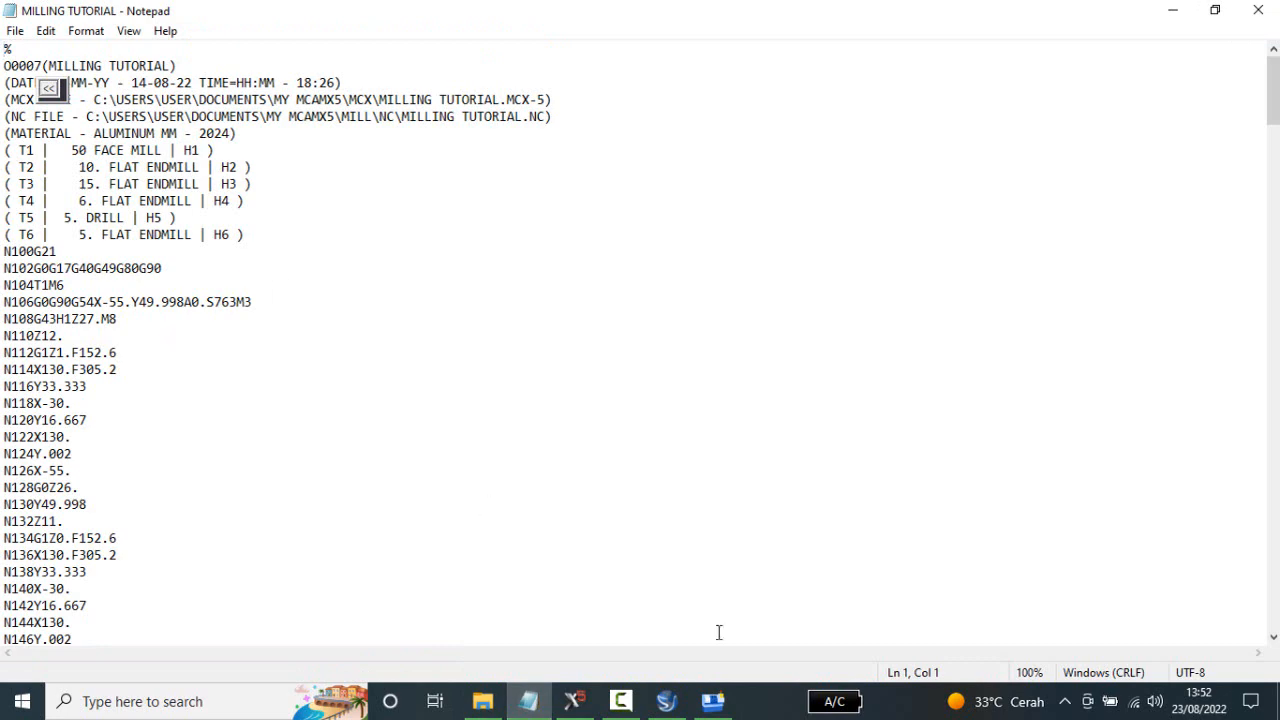
left_click(713, 701)
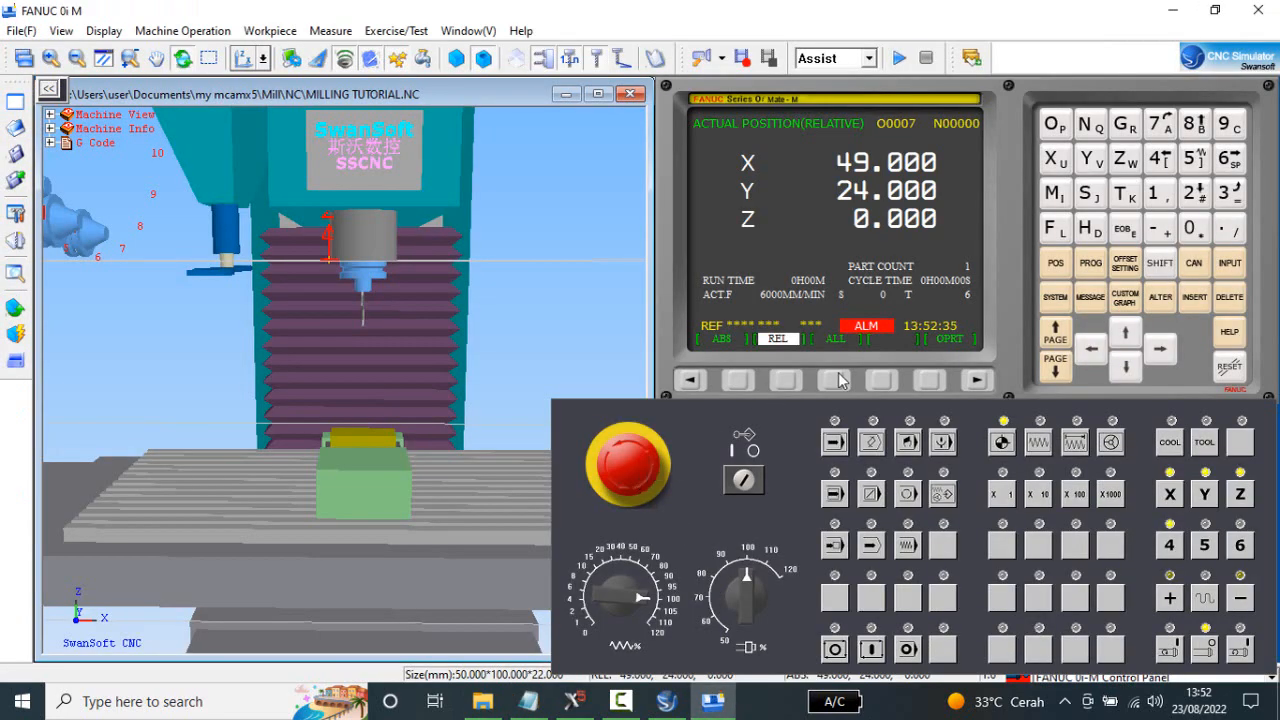
left_click(1093, 266)
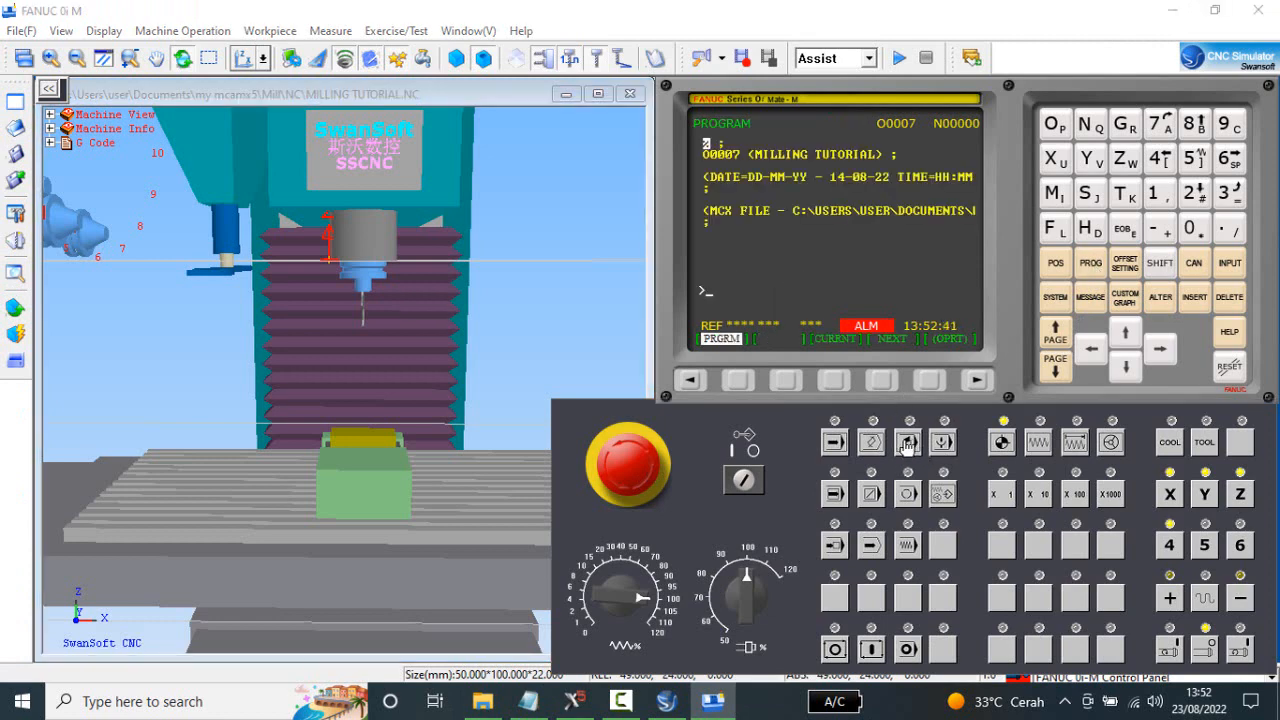
left_click(872, 445)
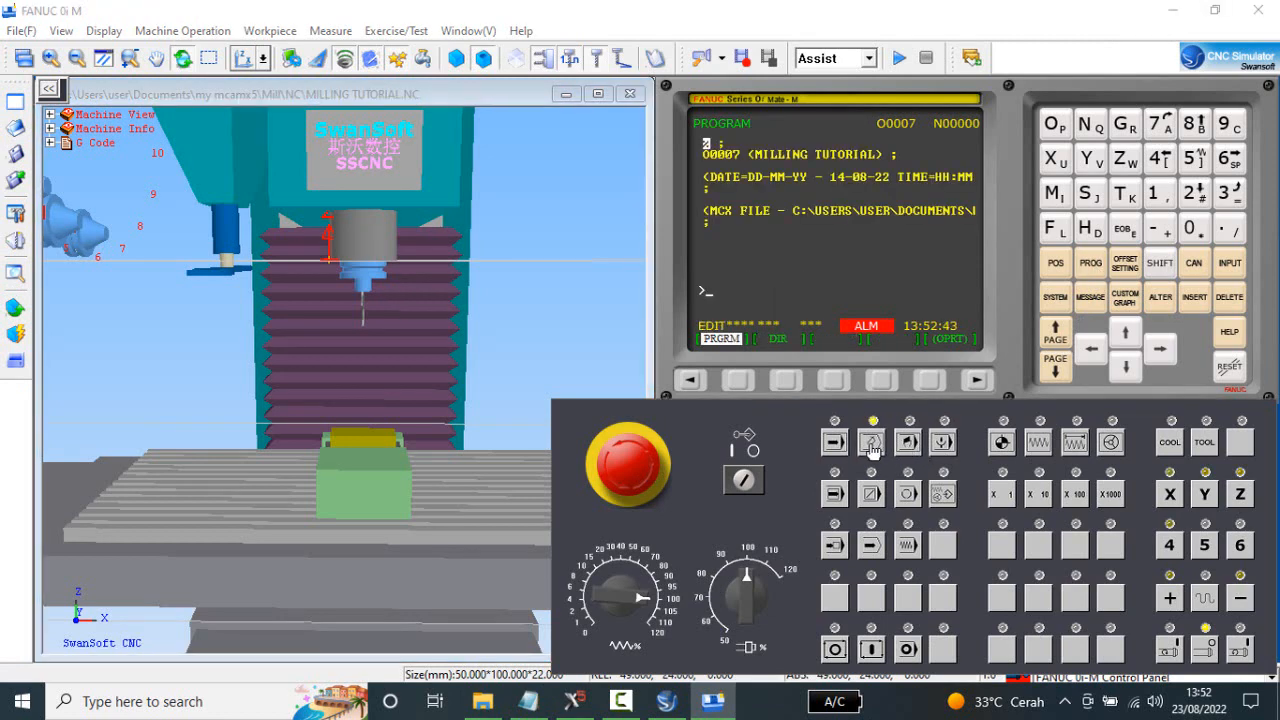
left_click(784, 381)
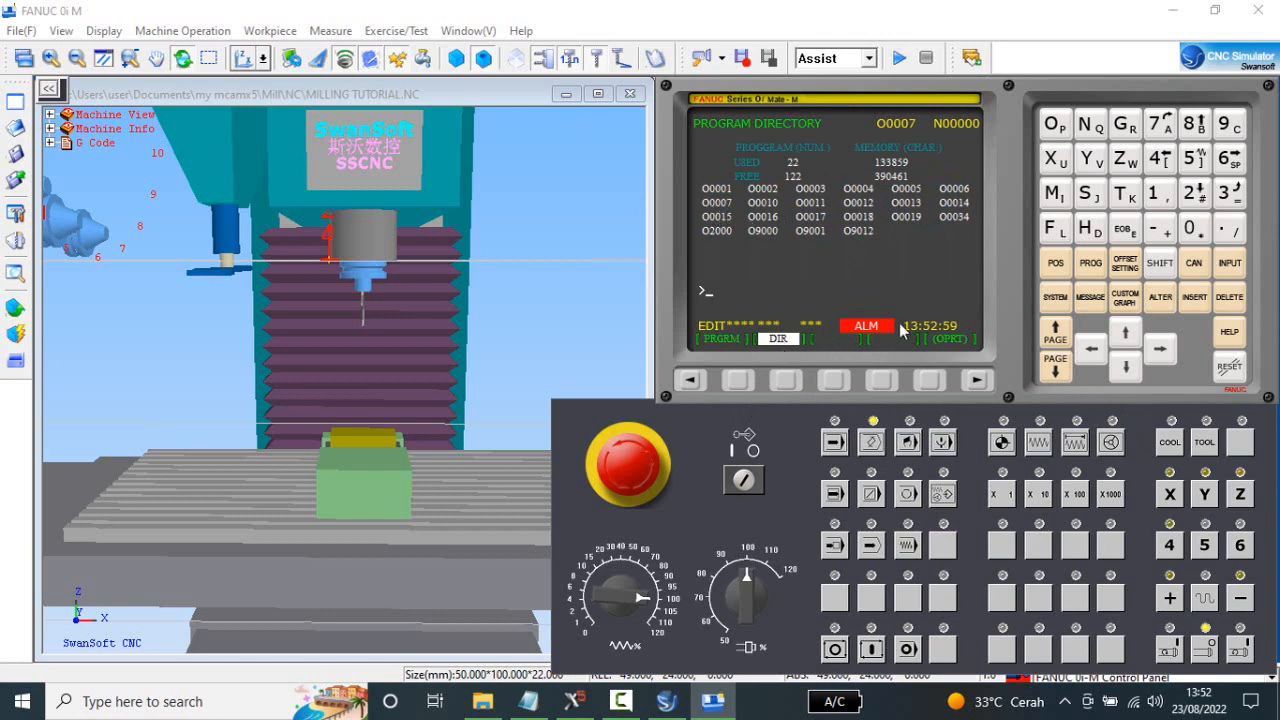
Create a new program numbered O0008 in the controller.
left_click(1055, 124)
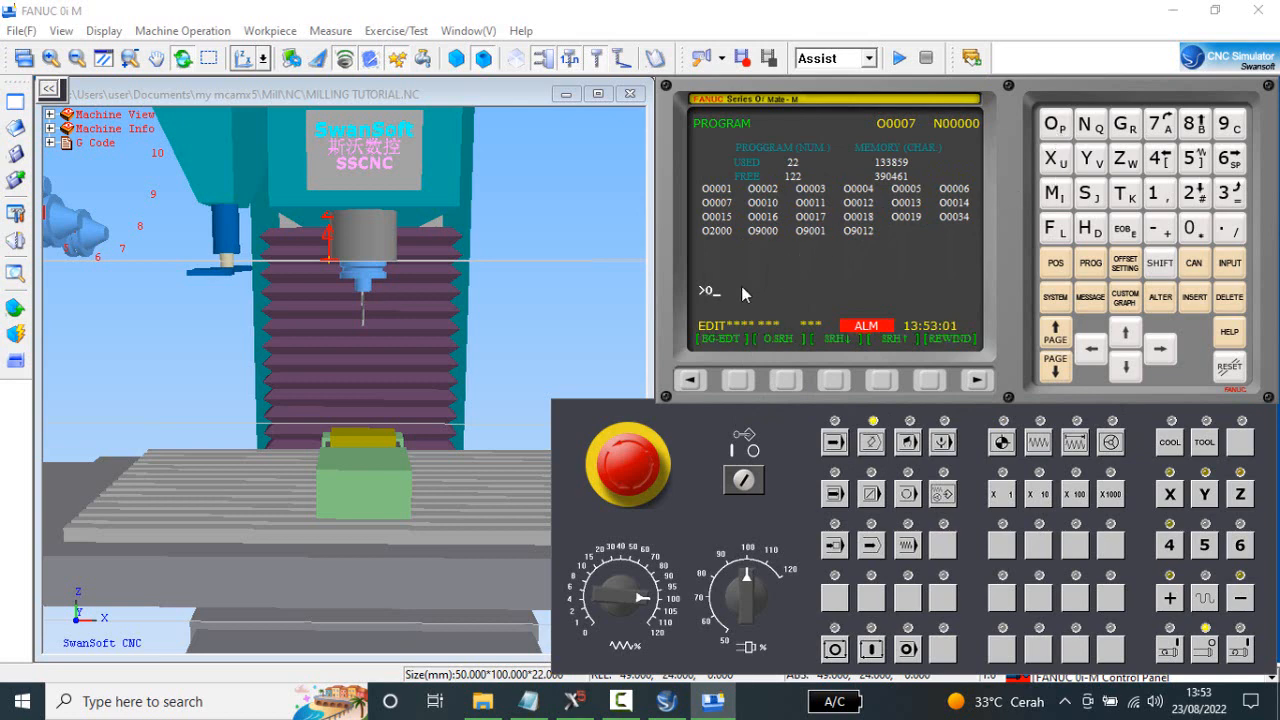
left_click(1196, 232)
left_click(1196, 231)
left_click(1204, 130)
left_click(1199, 300)
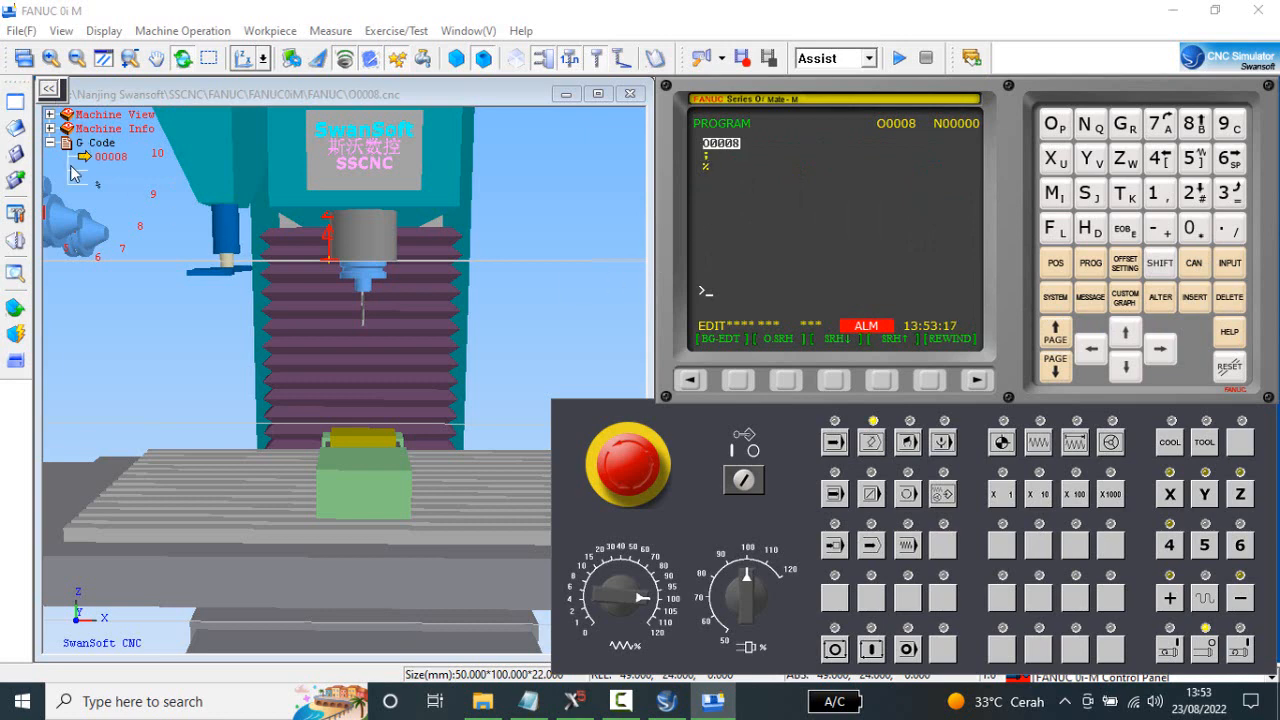
Start opening a file without saving the current one, and list only NC Code Files in the NC folder.
left_click(15, 128)
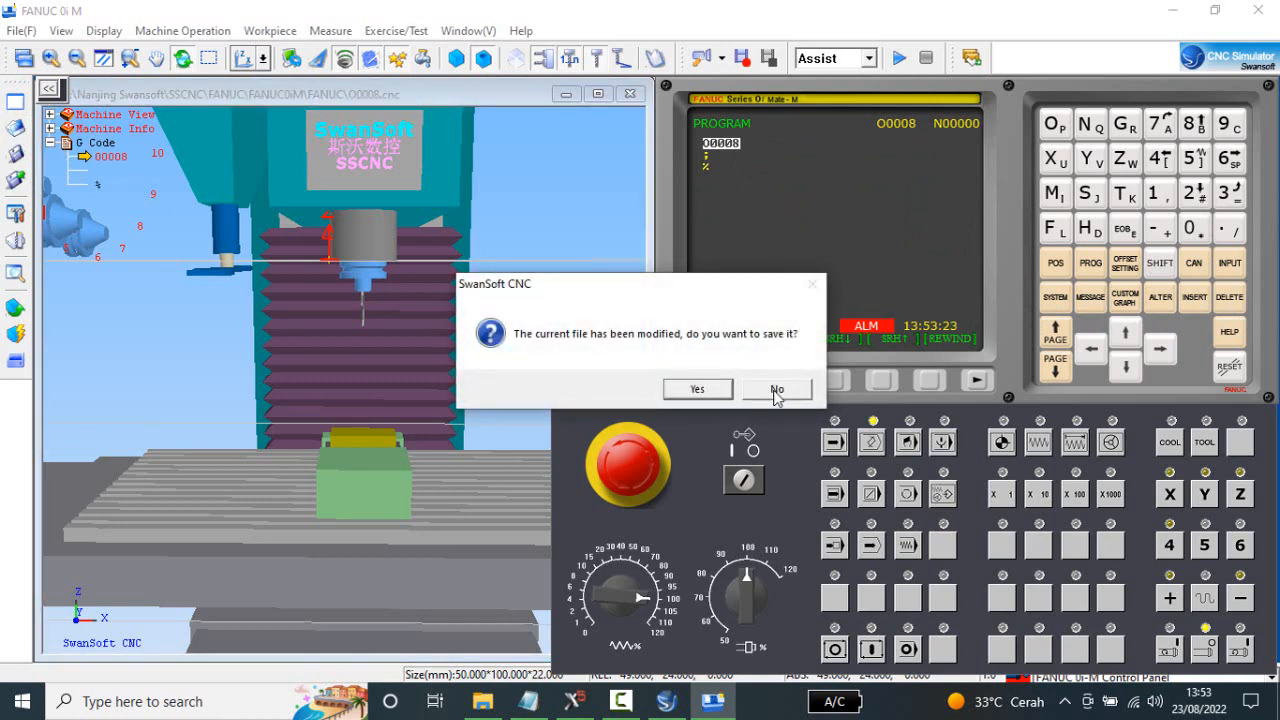
left_click(777, 390)
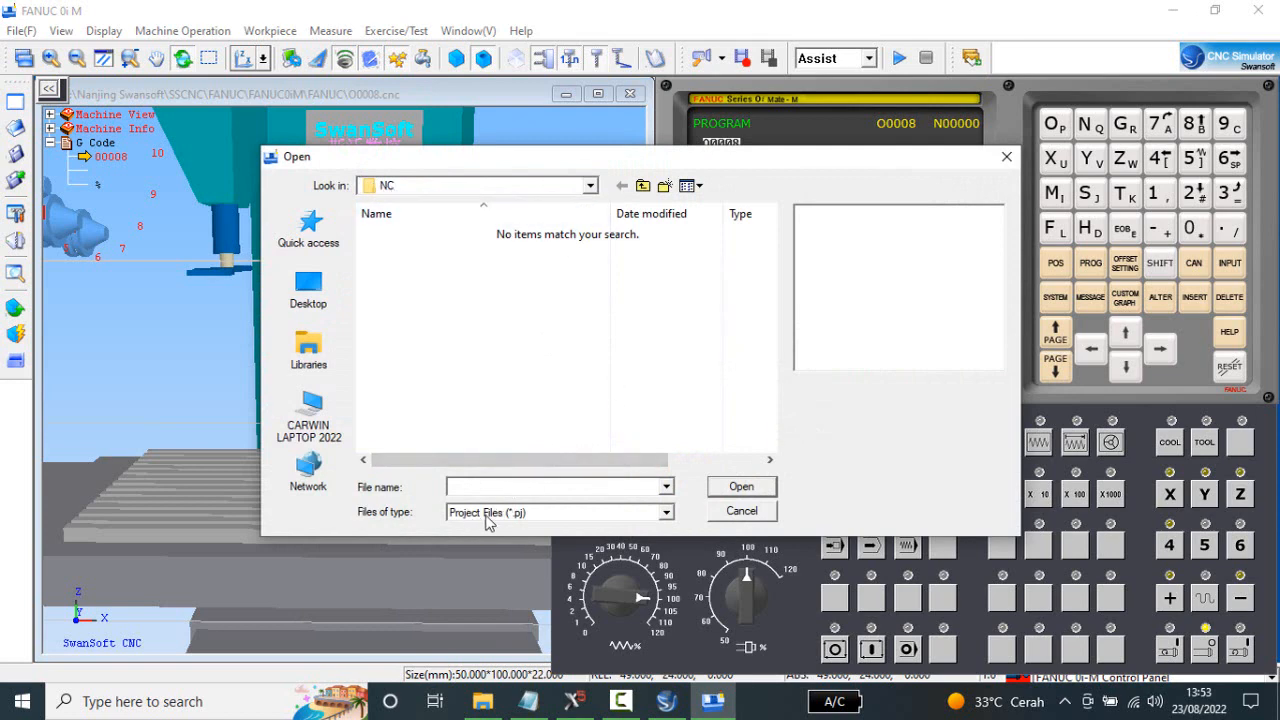
left_click(666, 512)
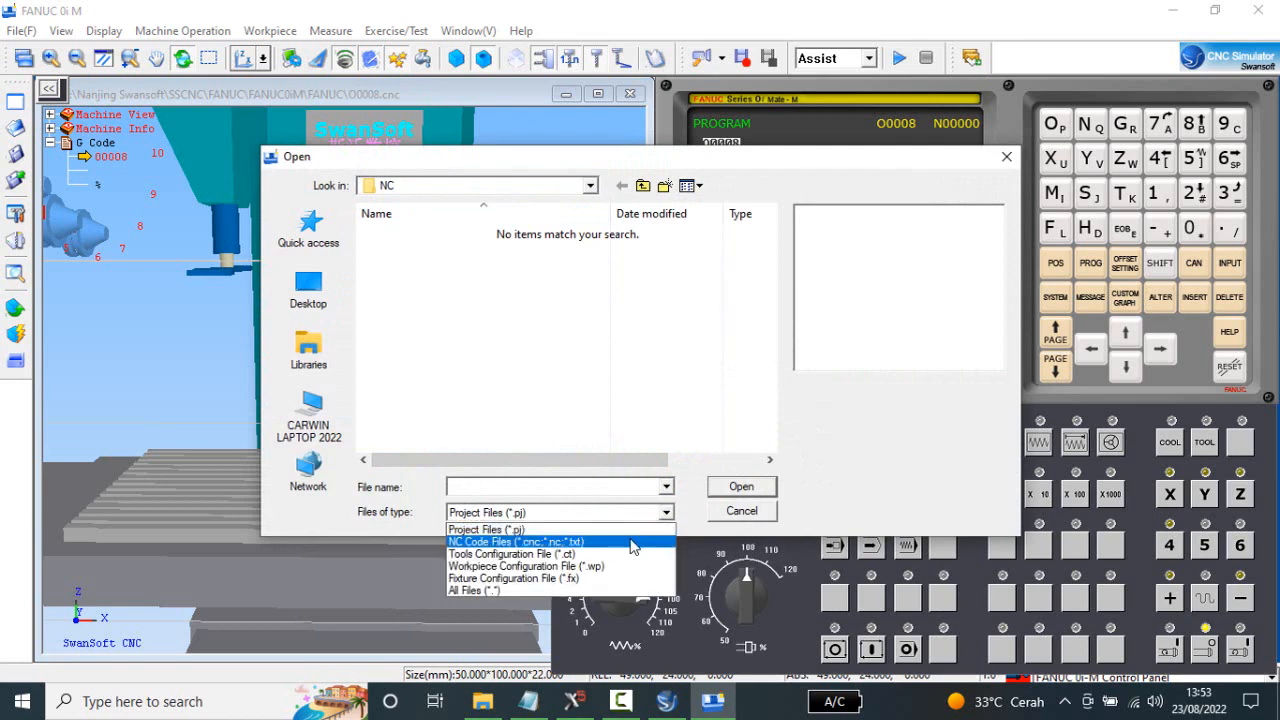
left_click(631, 542)
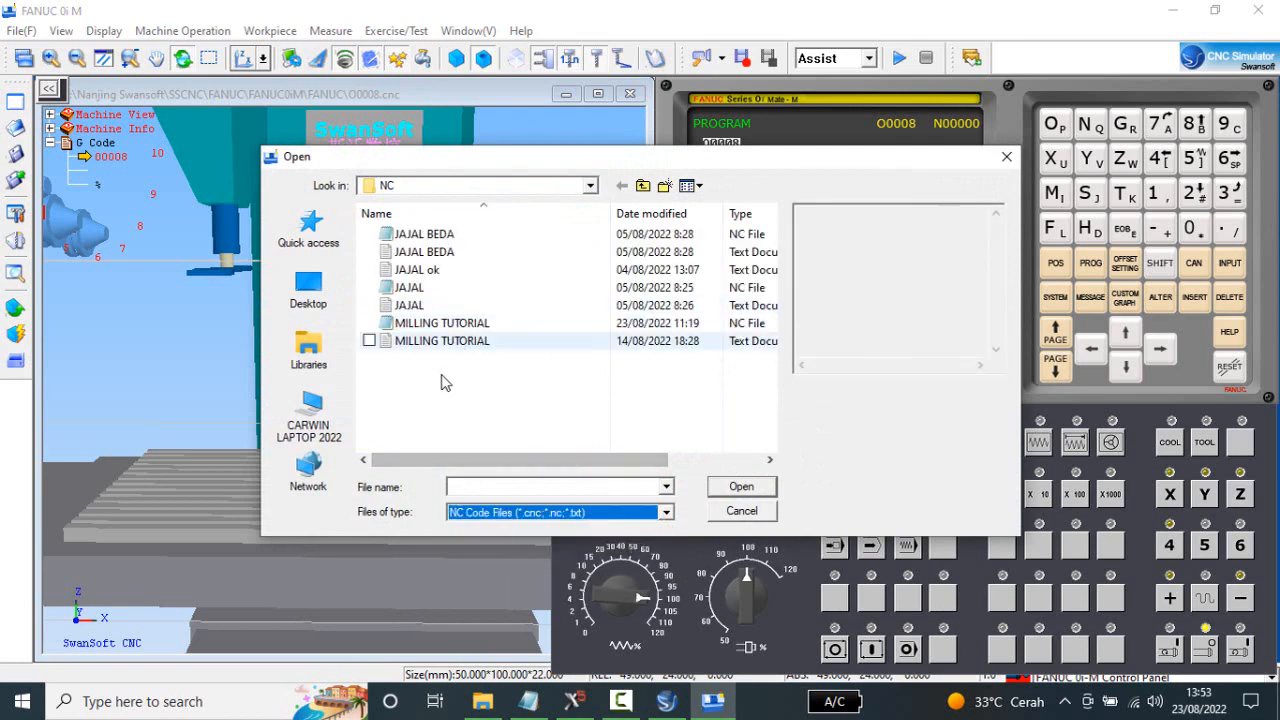
Check the MILLING TUTORIAL files in File Explorer, closing Mastercam's Machine Group Properties along the way, and return to the simulator.
left_click(482, 701)
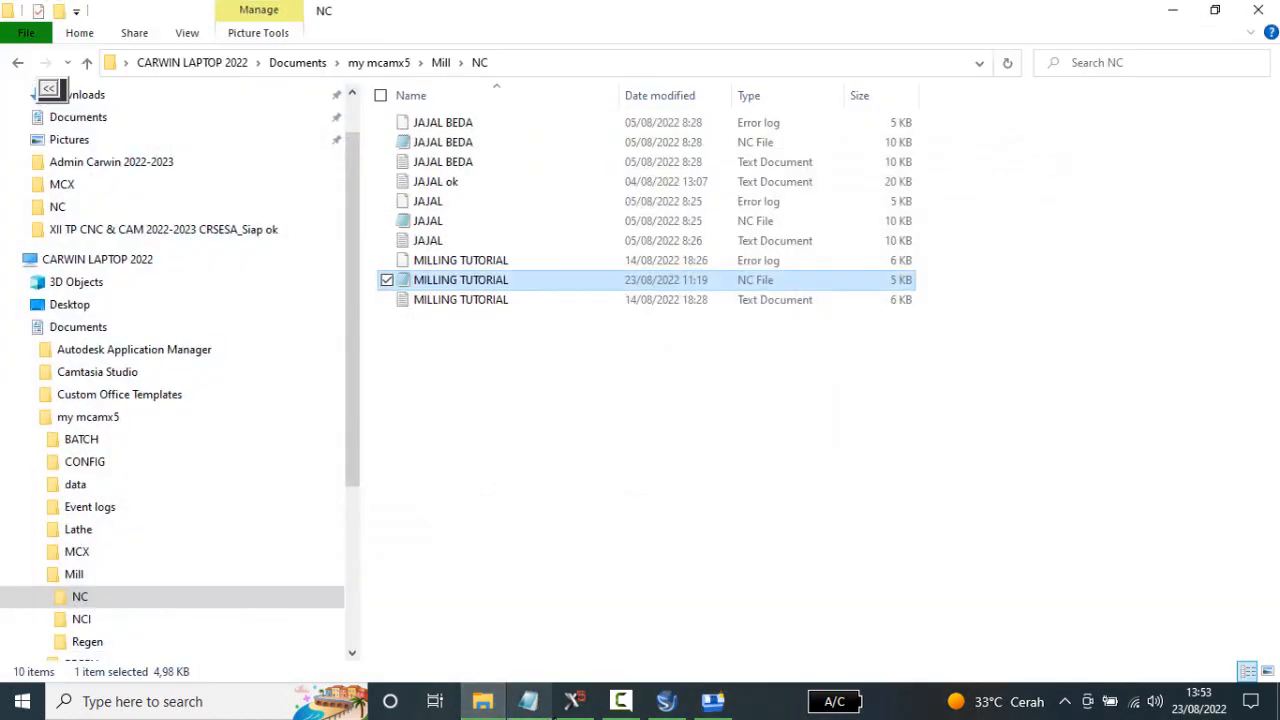
left_click(573, 701)
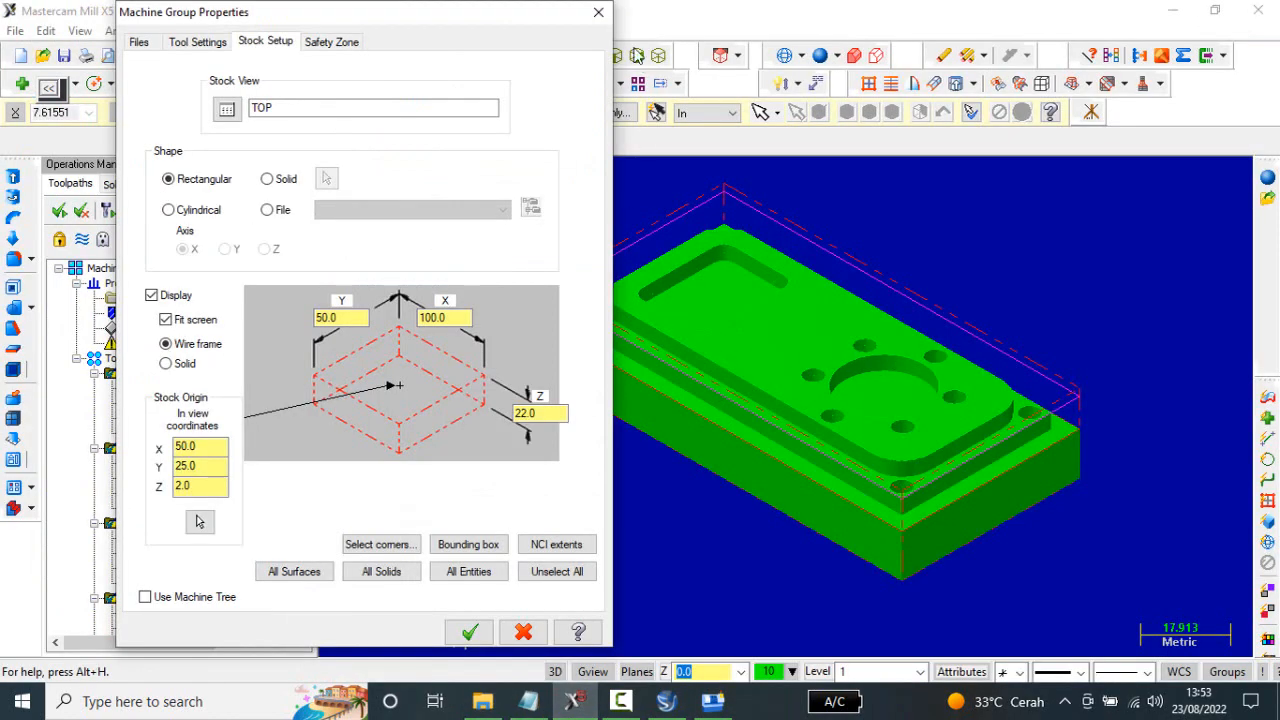
left_click(598, 12)
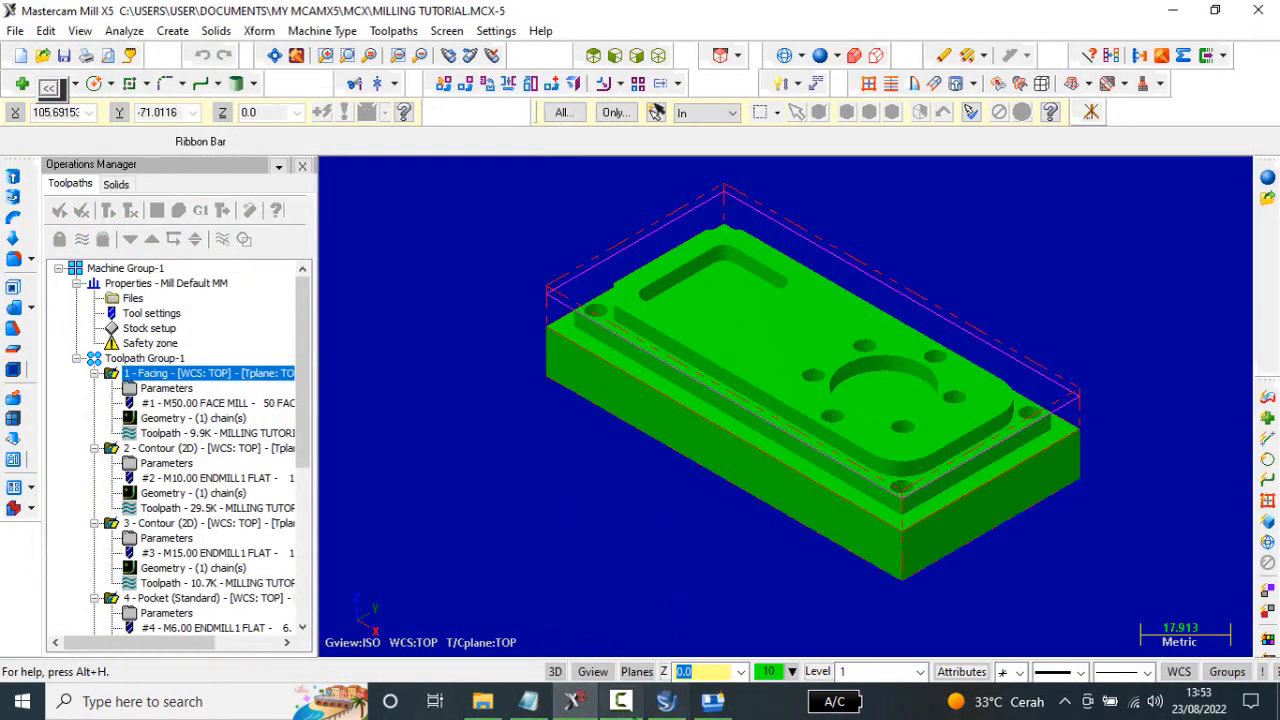
left_click(530, 699)
left_click(483, 701)
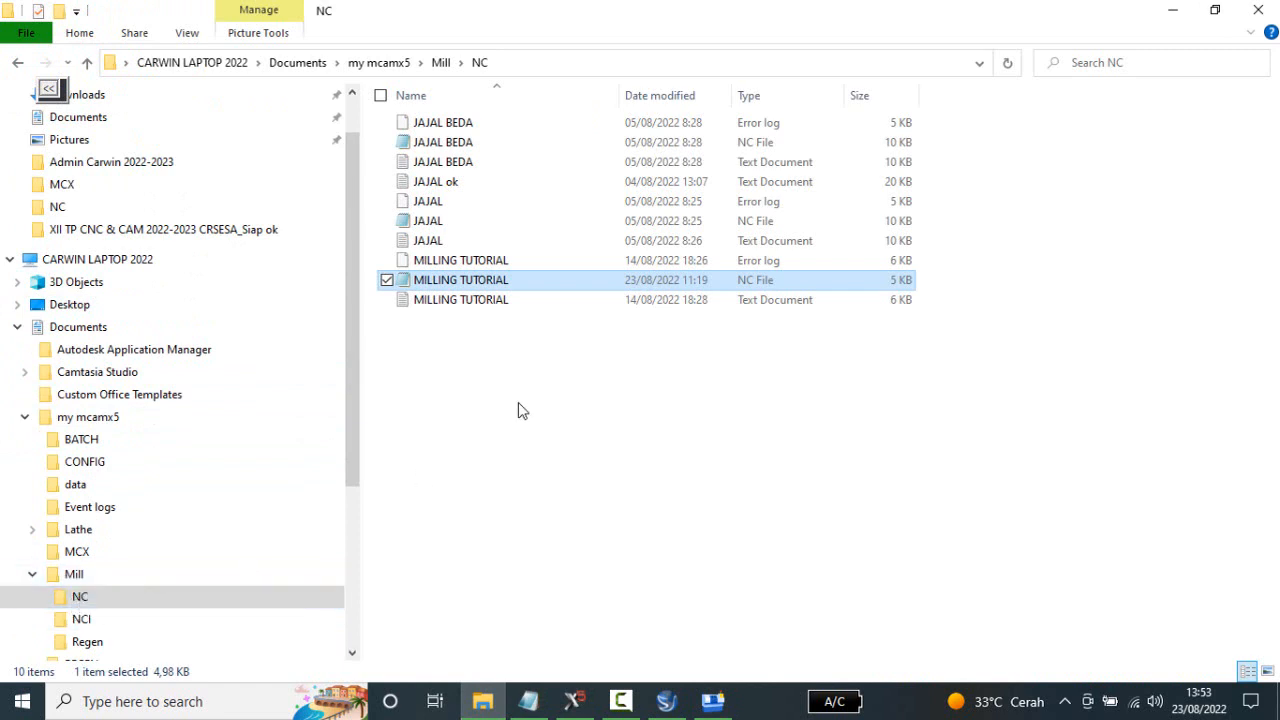
left_click(494, 368)
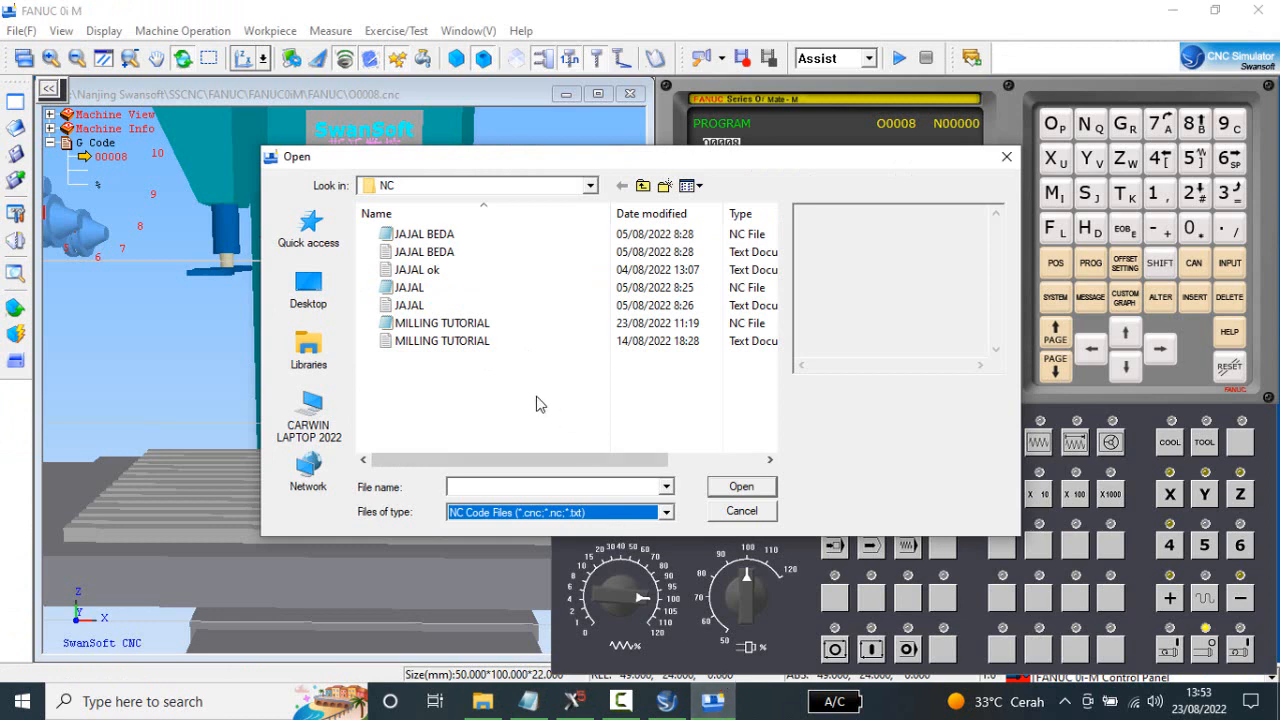
Open the MILLING TUTORIAL NC file into O0008 and collapse its G Code listing.
left_click(728, 326)
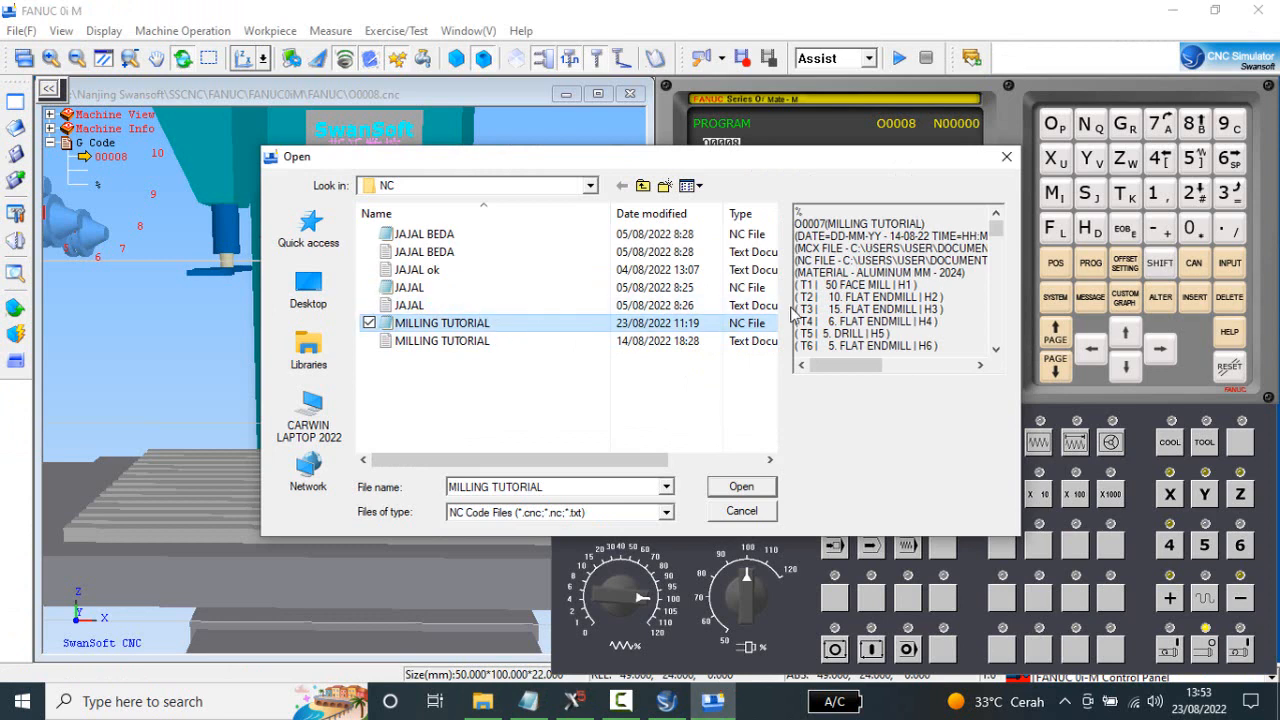
left_click(741, 487)
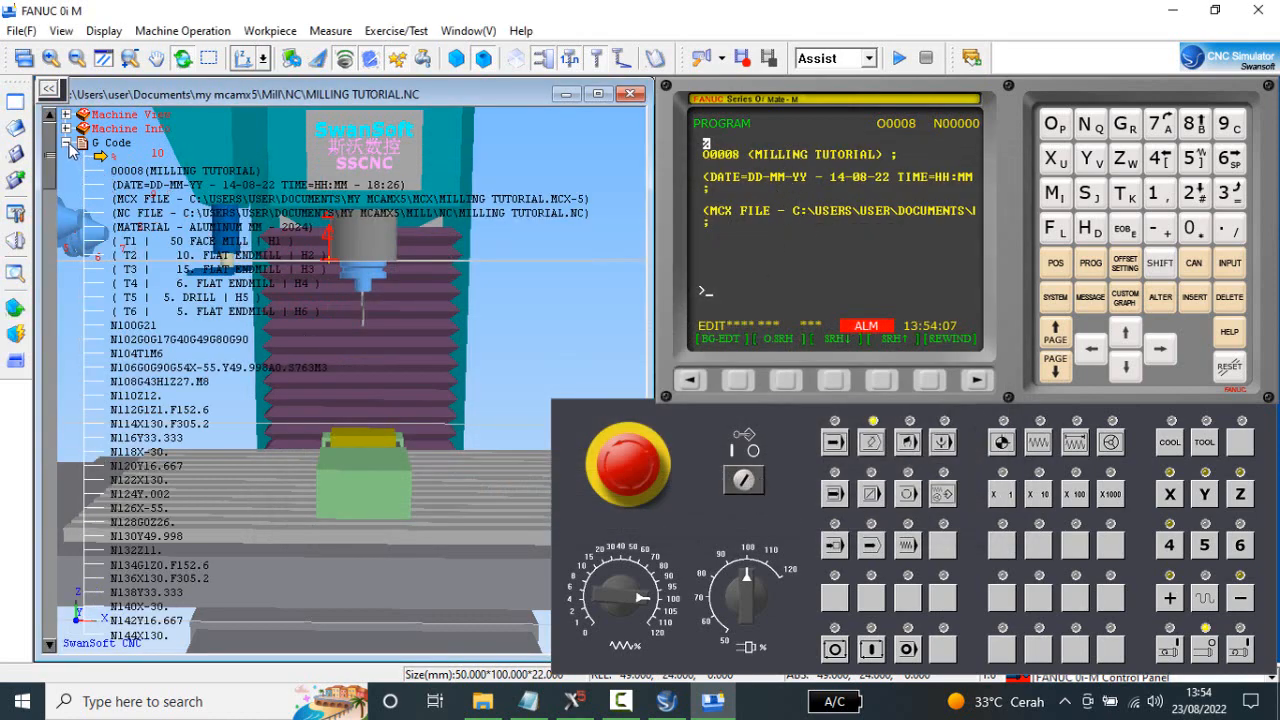
left_click(68, 145)
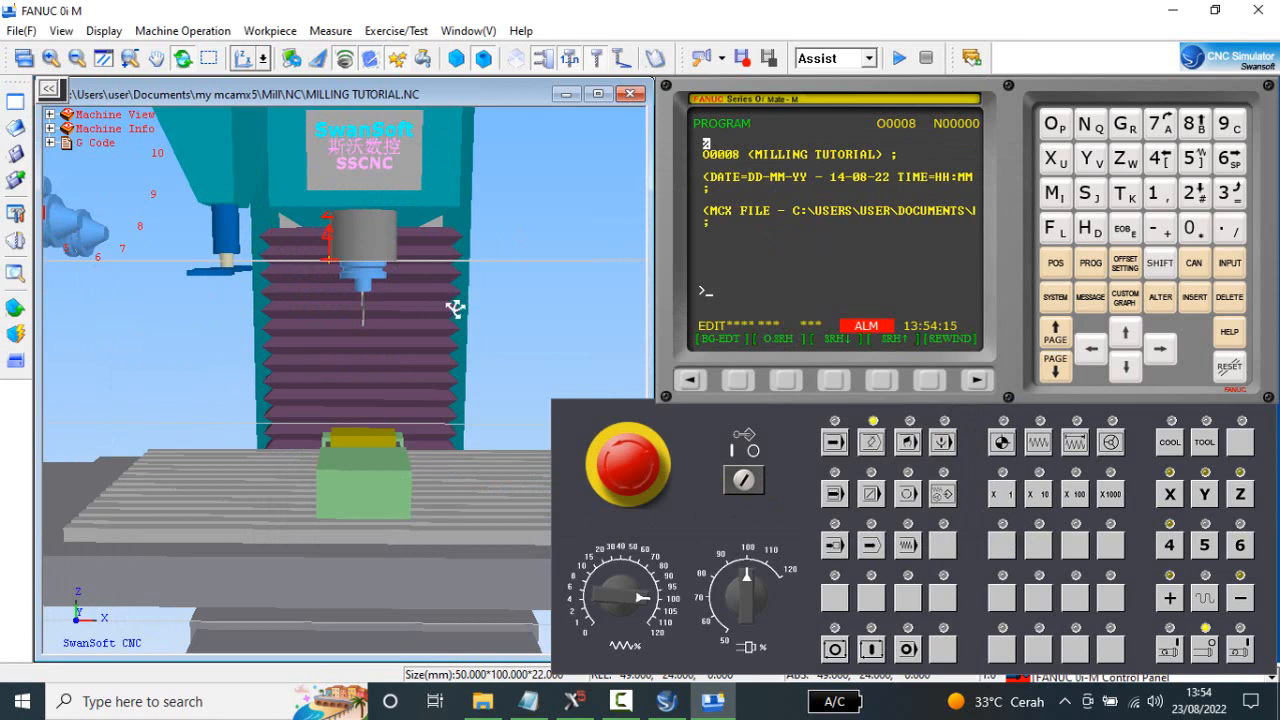
Show the toolpath trace, examine its position over the workpiece, and hide it again.
scroll(452, 318, "up", 2)
scroll(440, 280, "down", 1)
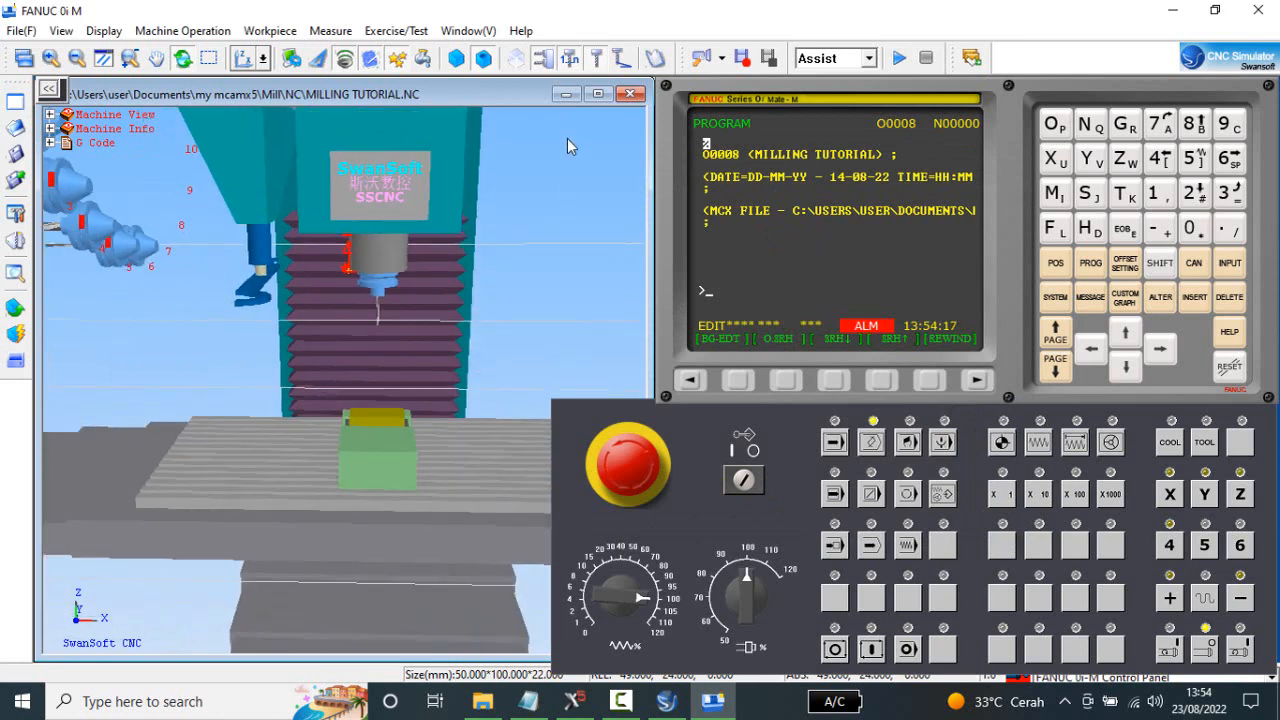
left_click(625, 60)
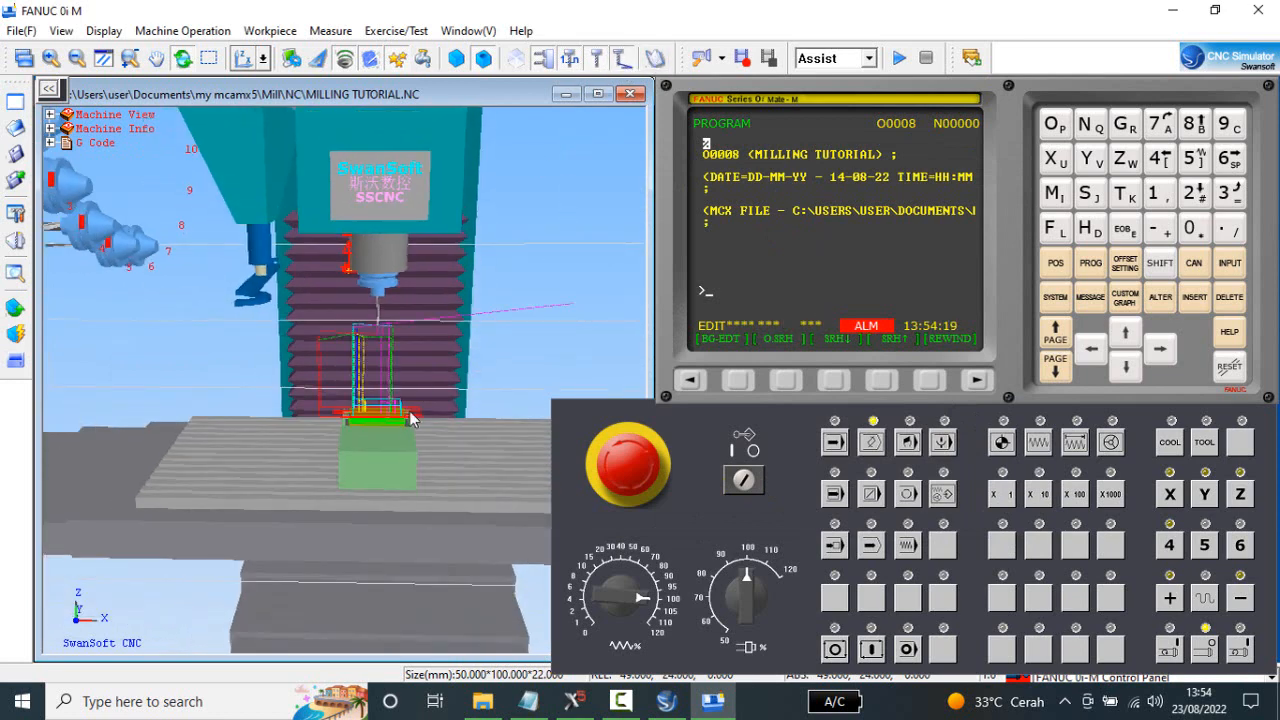
scroll(346, 478, "up", 4)
middle_click_drag(376, 454, 430, 389)
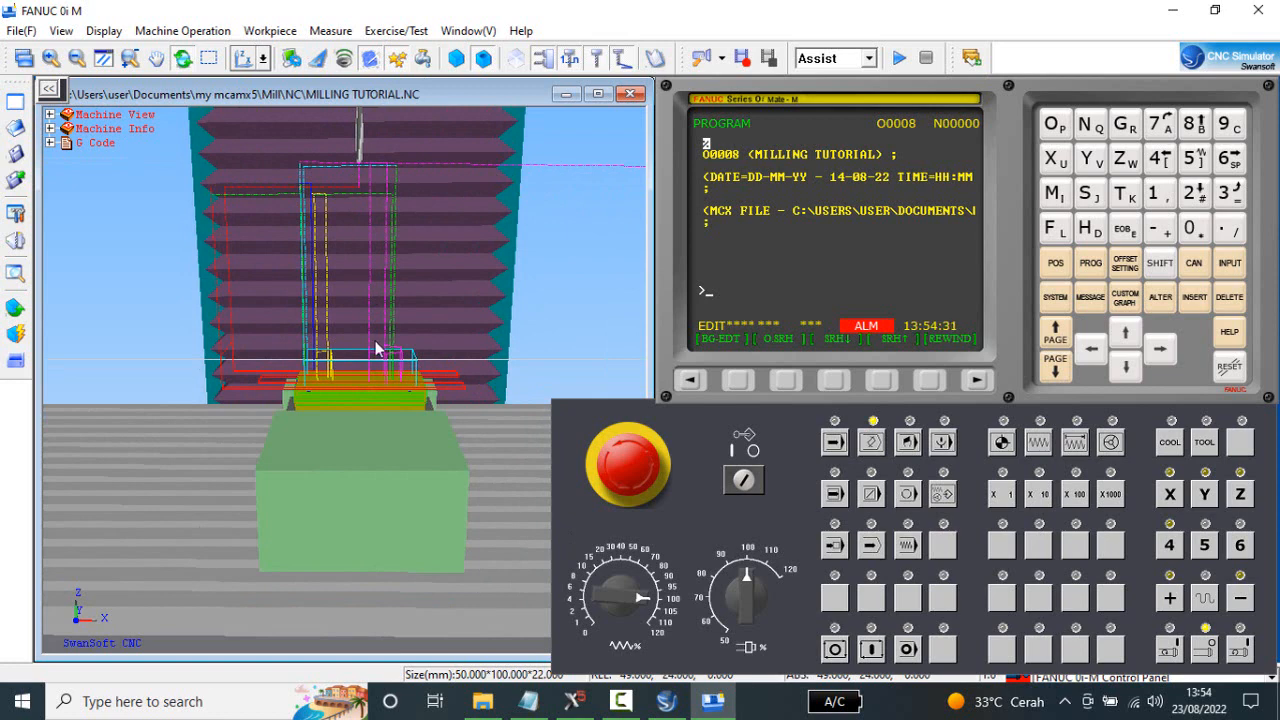
scroll(333, 326, "down", 1)
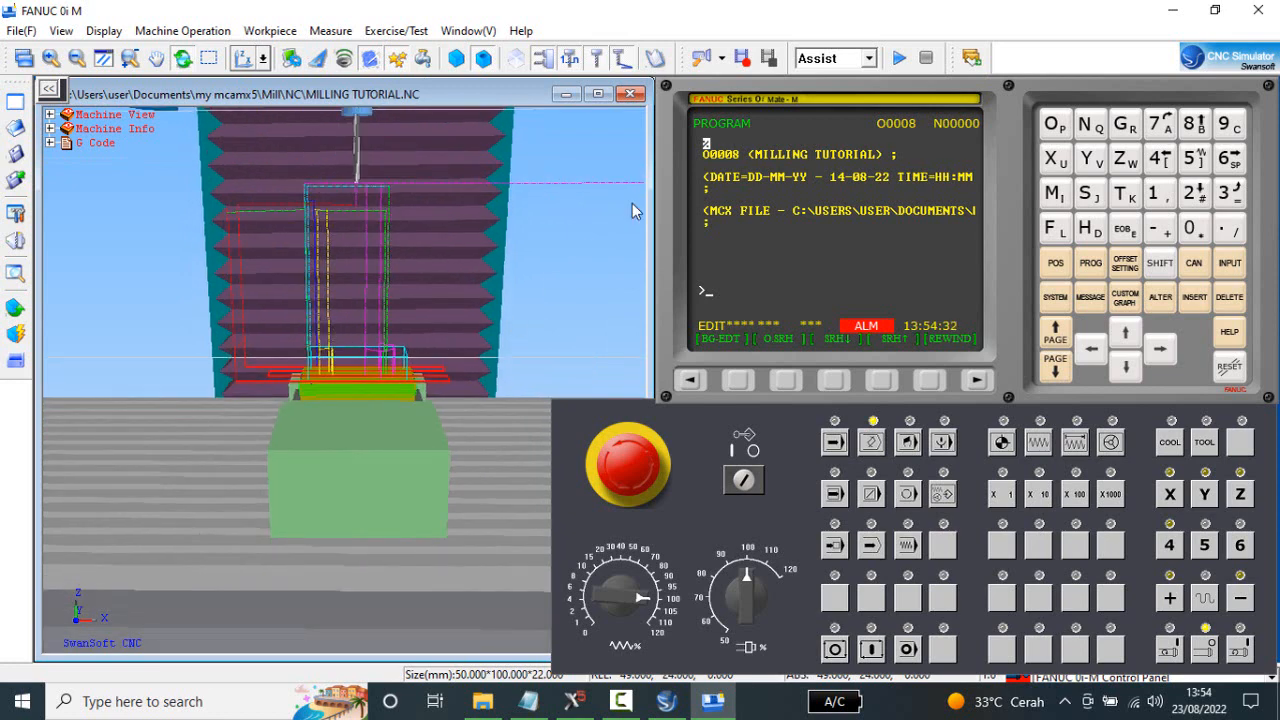
left_click(621, 61)
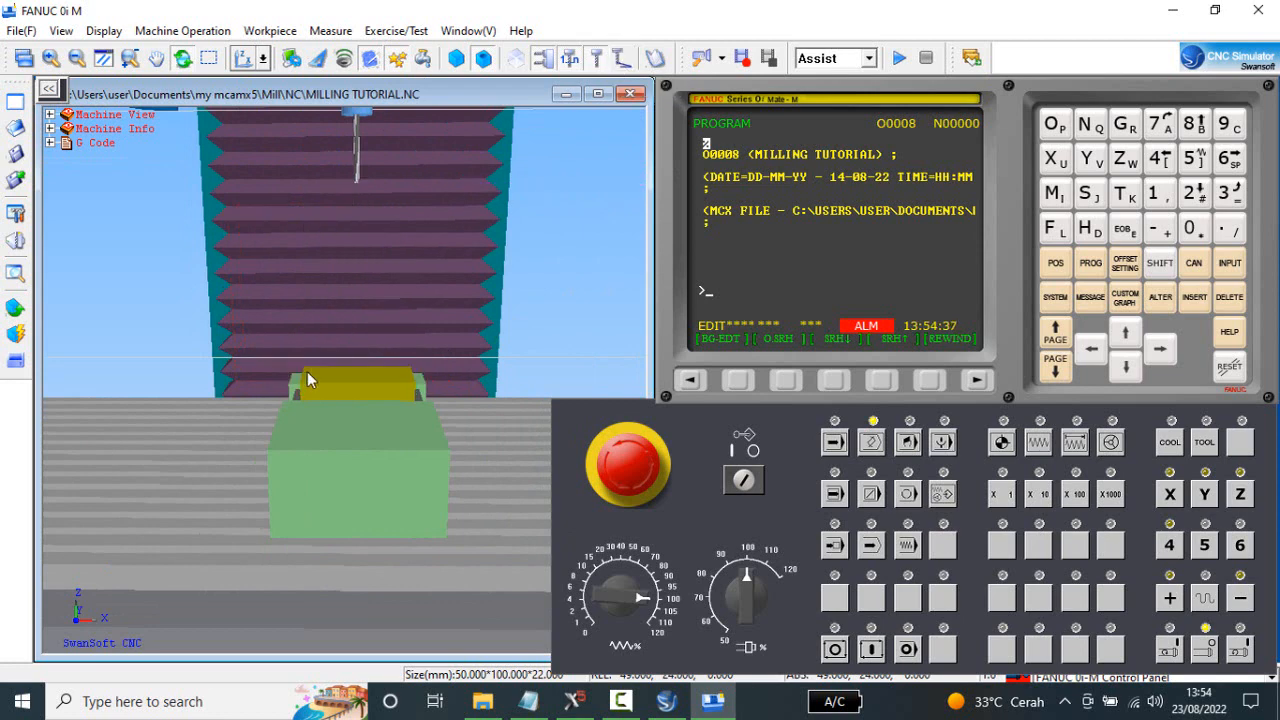
Run program O0008 in memory mode with a close view of the workpiece and the G Code listing collapsed.
left_click_drag(307, 371, 391, 352)
scroll(341, 456, "up", 2)
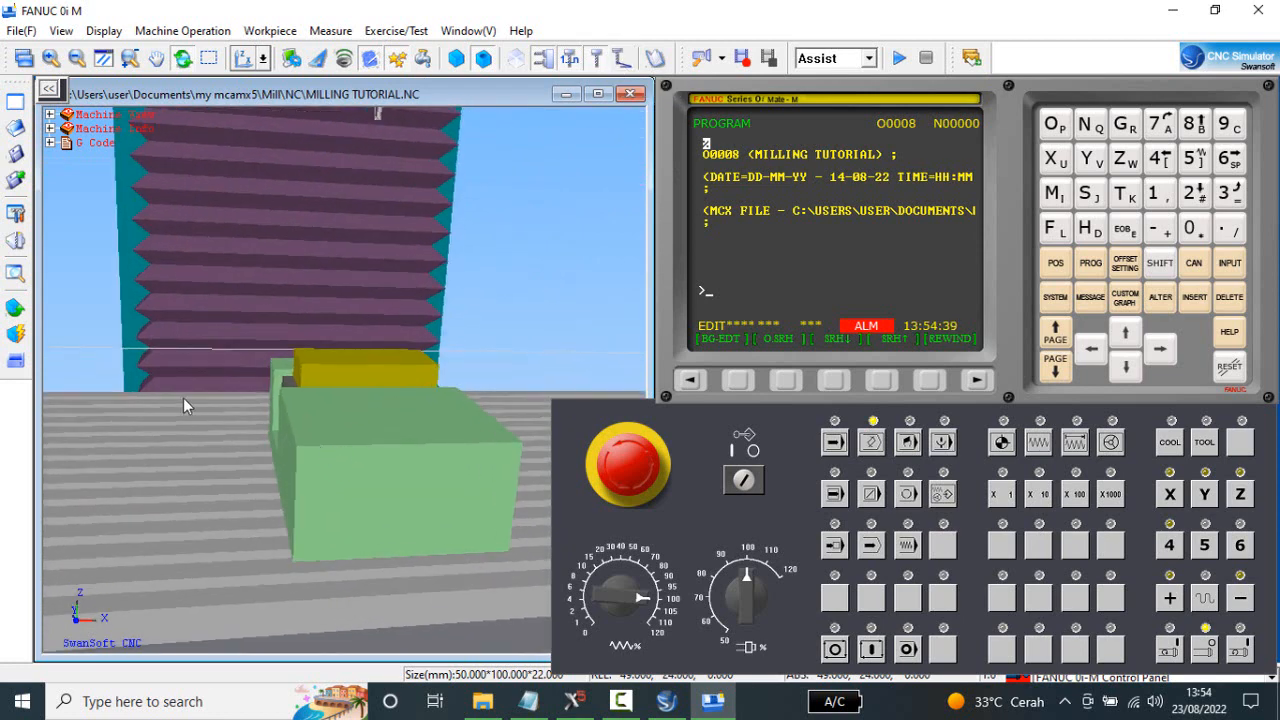
left_click(838, 444)
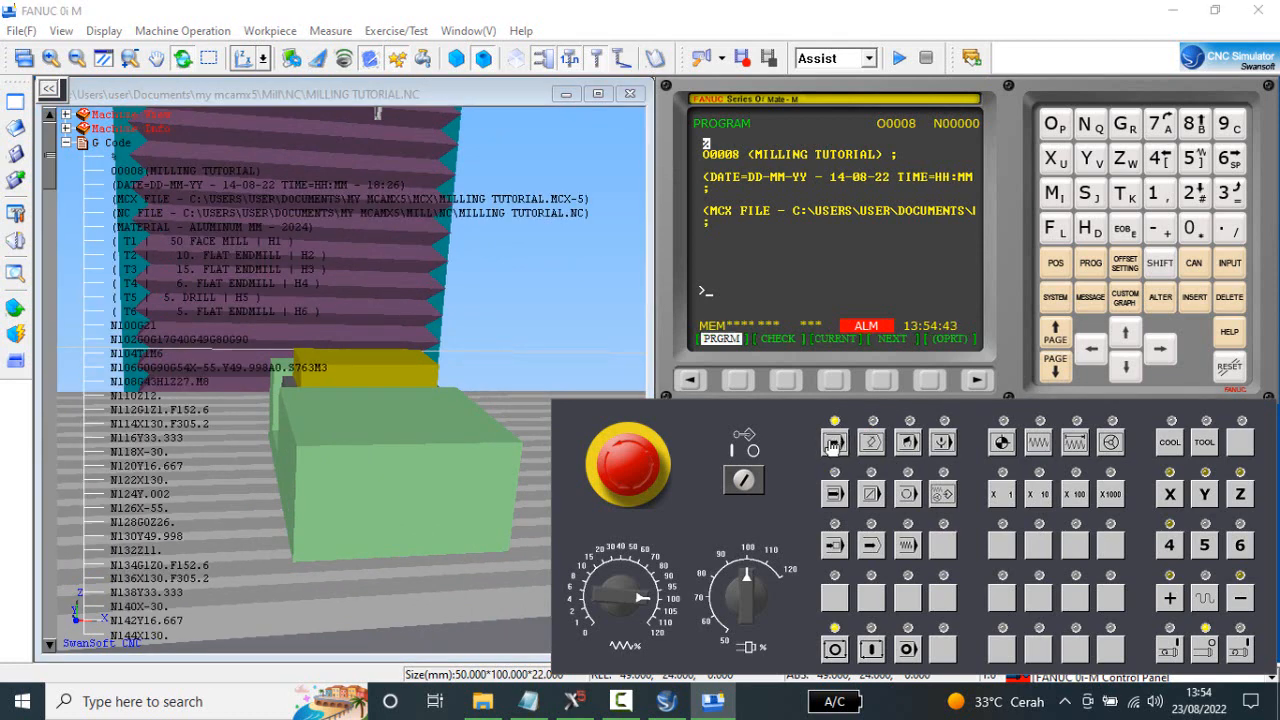
left_click(870, 652)
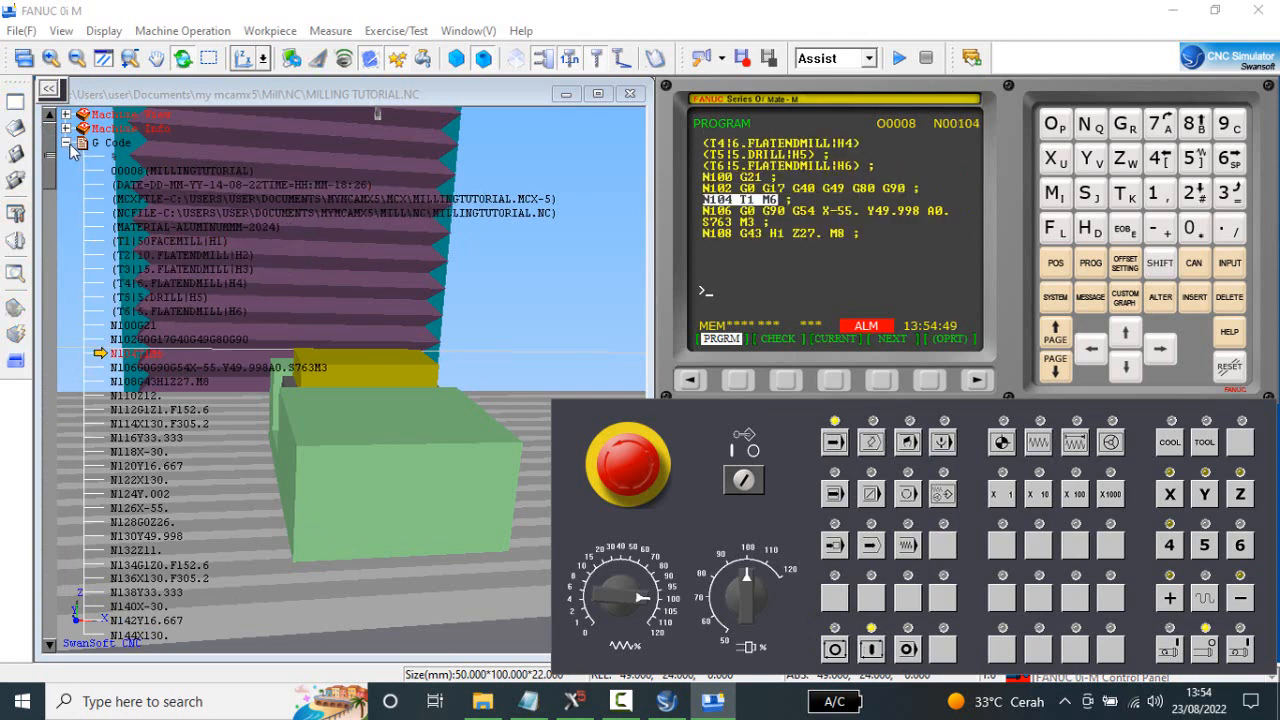
left_click(66, 143)
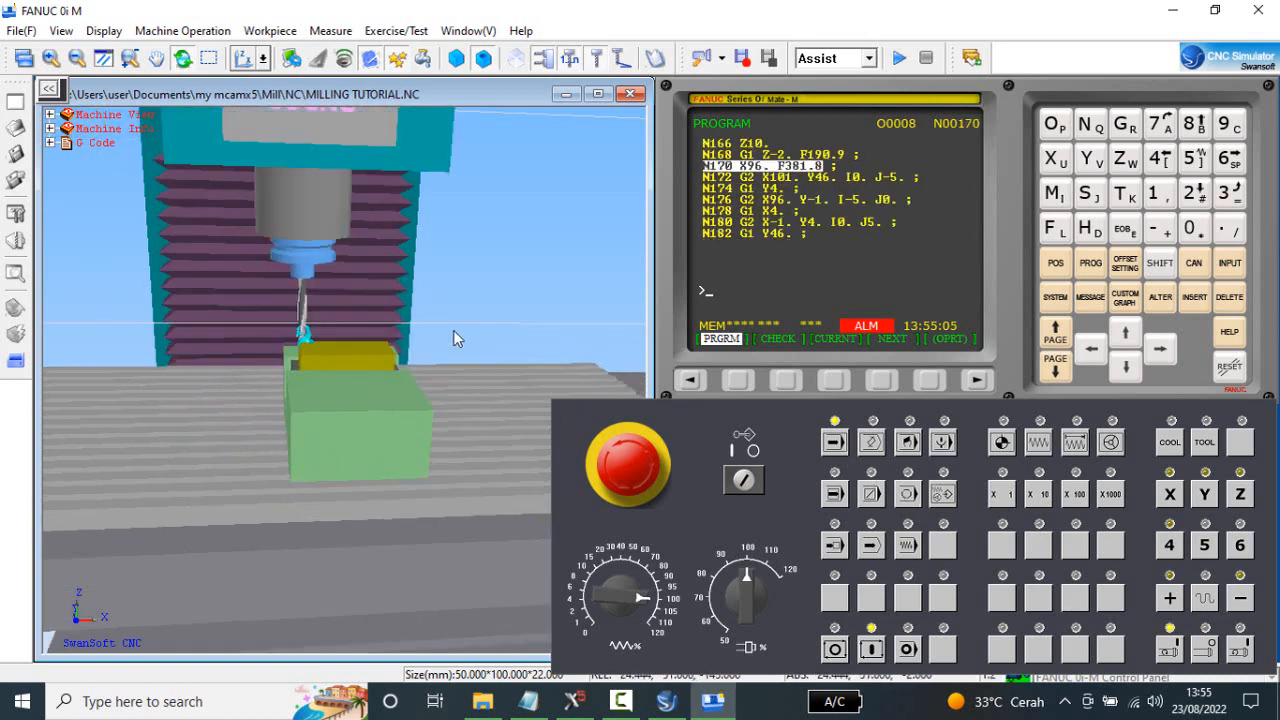
Halt the running program, change to JOG mode and stop the spindle.
left_click(834, 649)
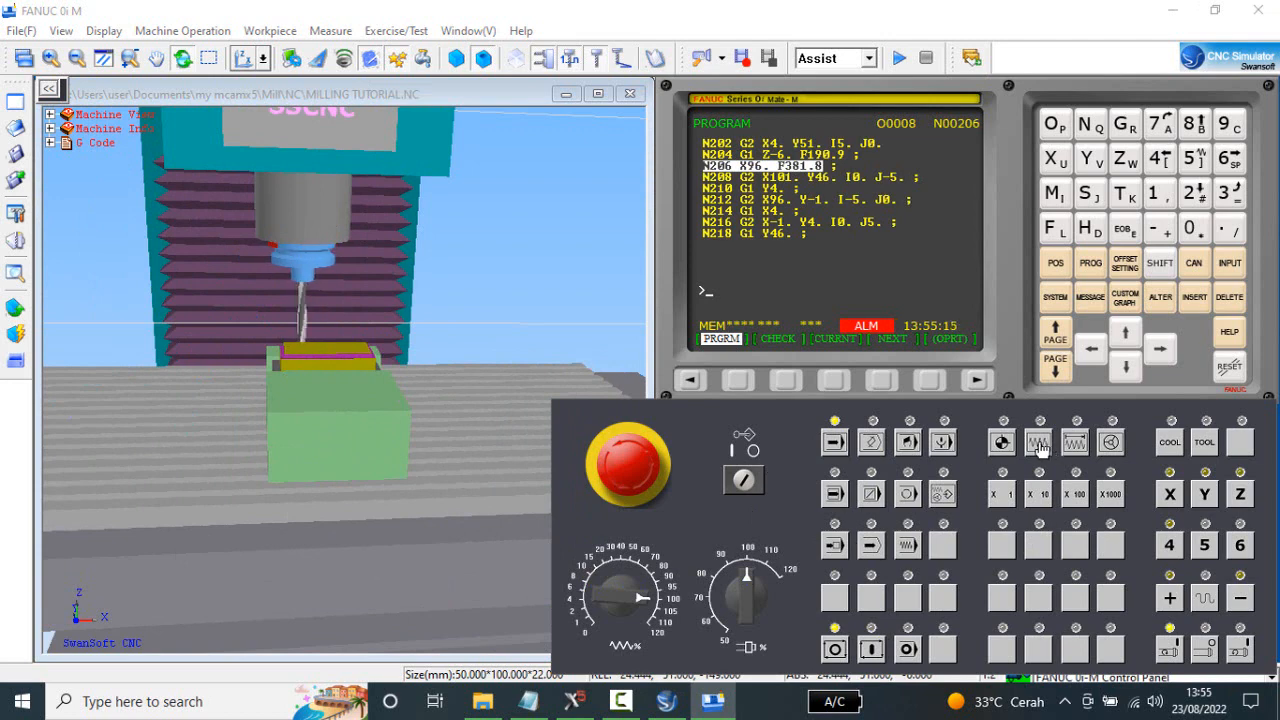
left_click(1040, 445)
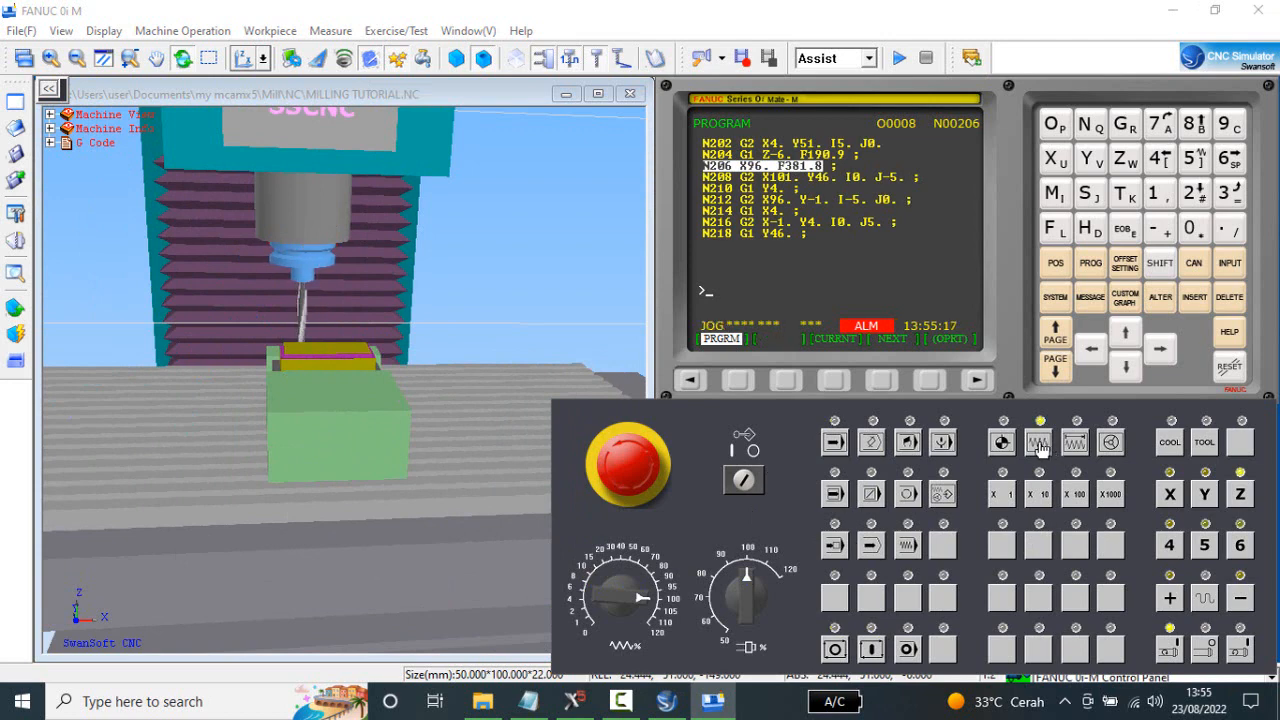
left_click(1207, 649)
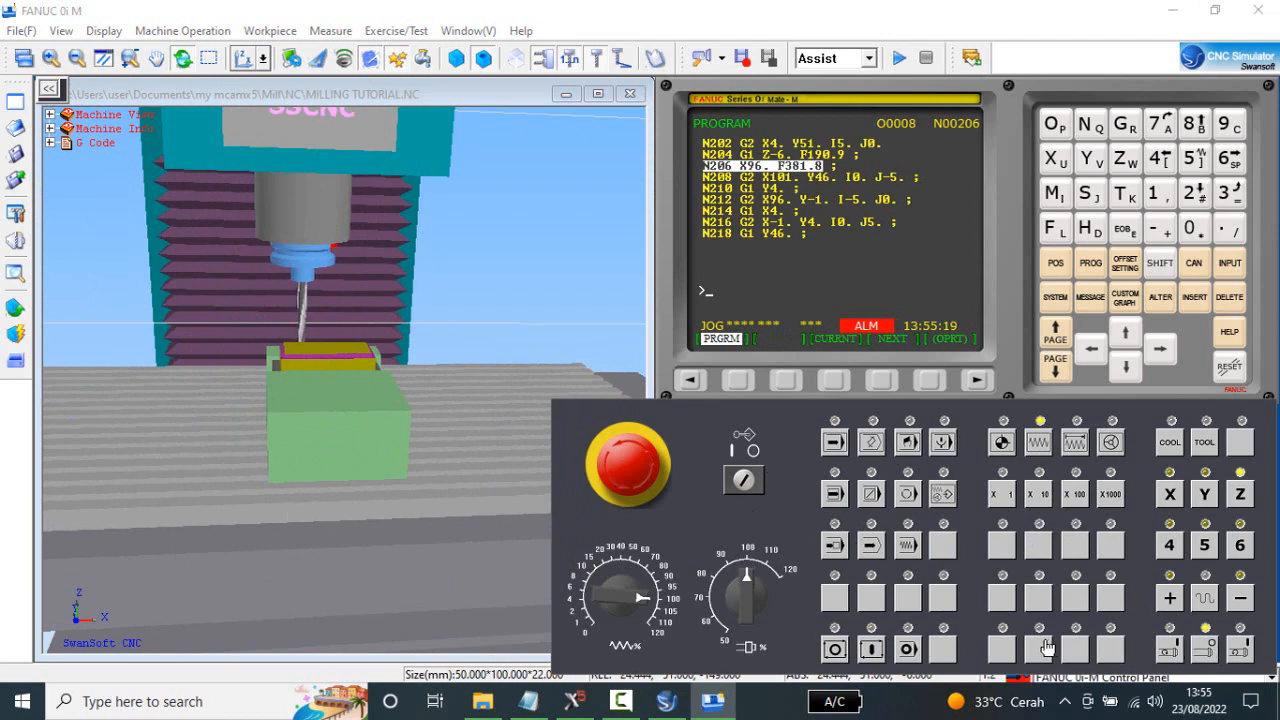
Return the Z, X and Y axes to their reference points.
left_click(1000, 443)
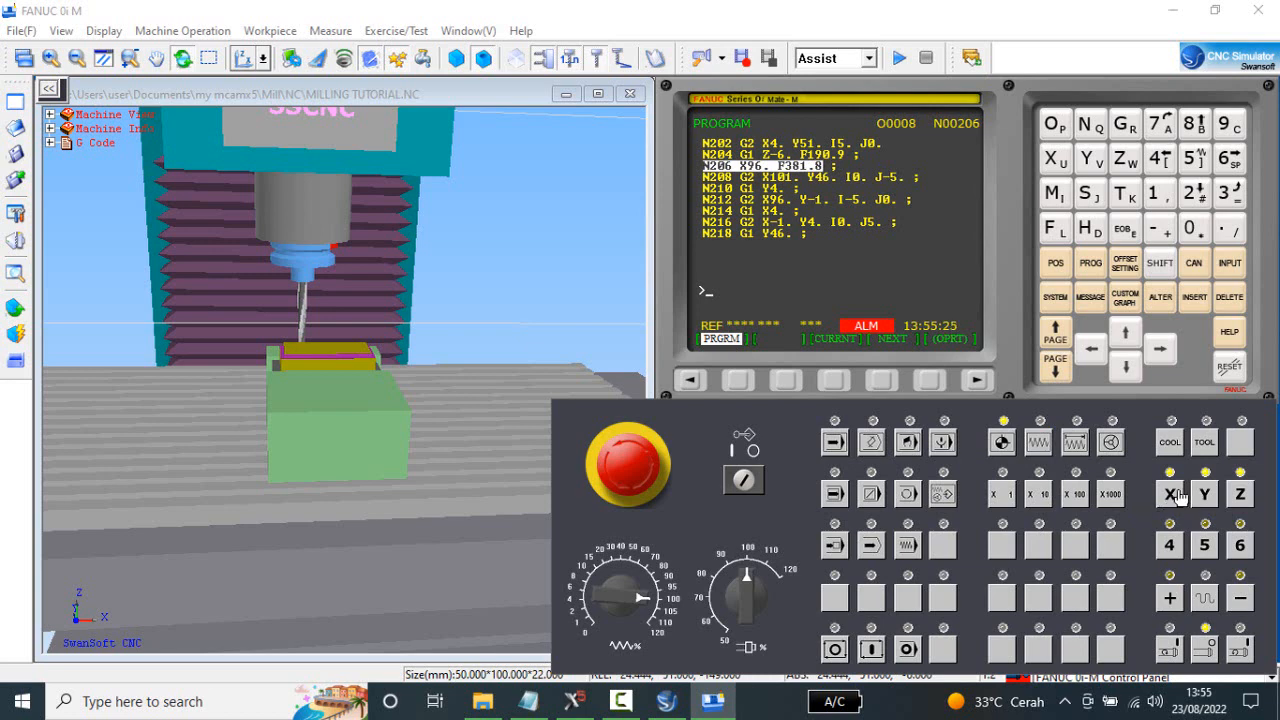
left_click(1242, 497)
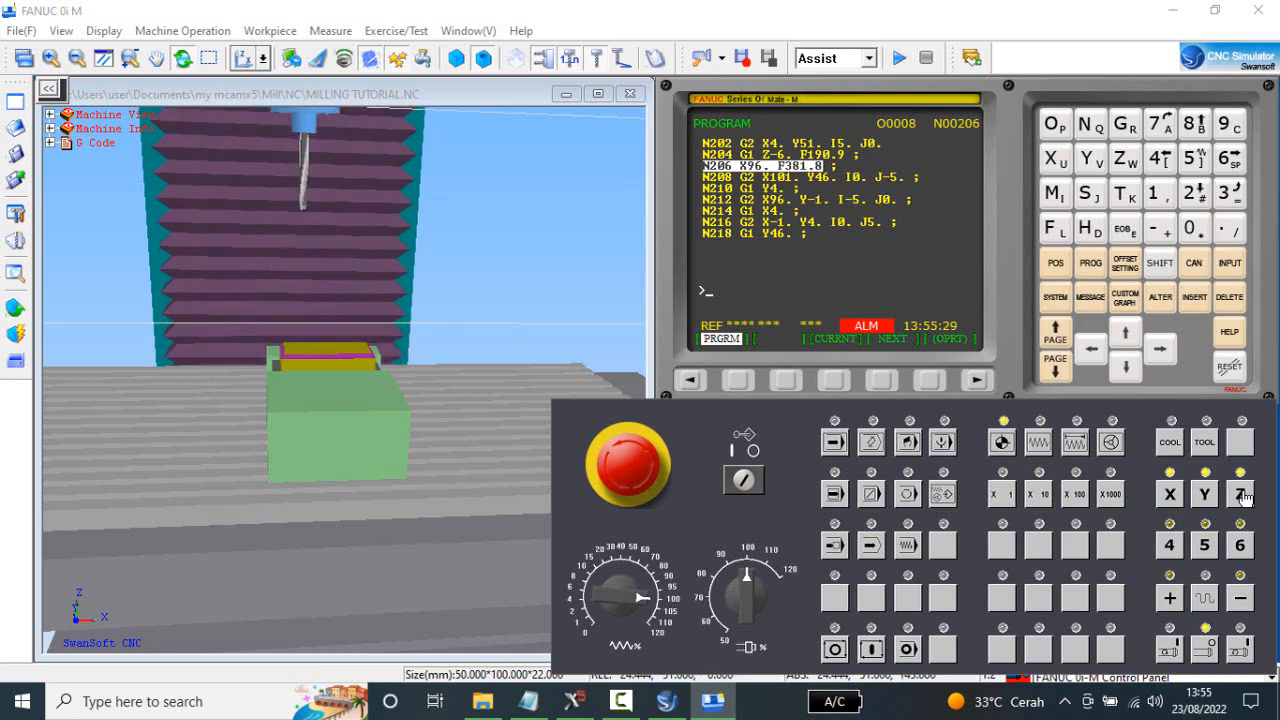
left_click(1172, 496)
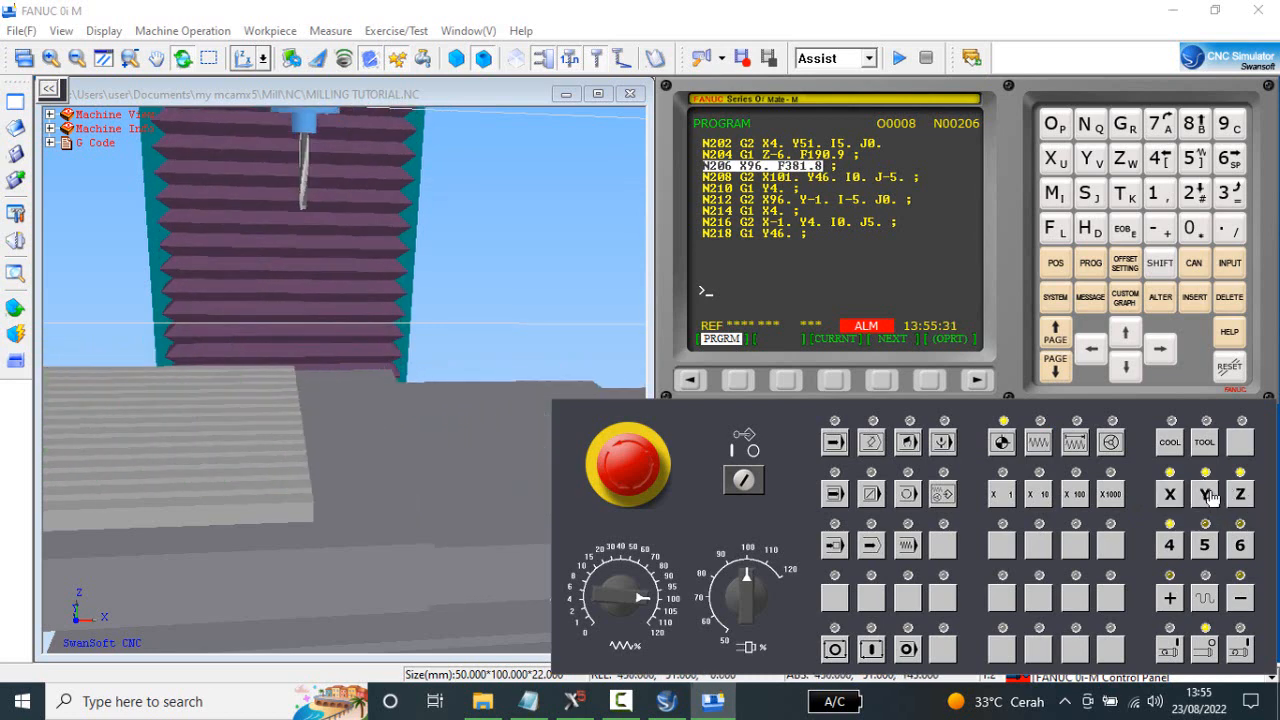
scroll(340, 428, "down", 5)
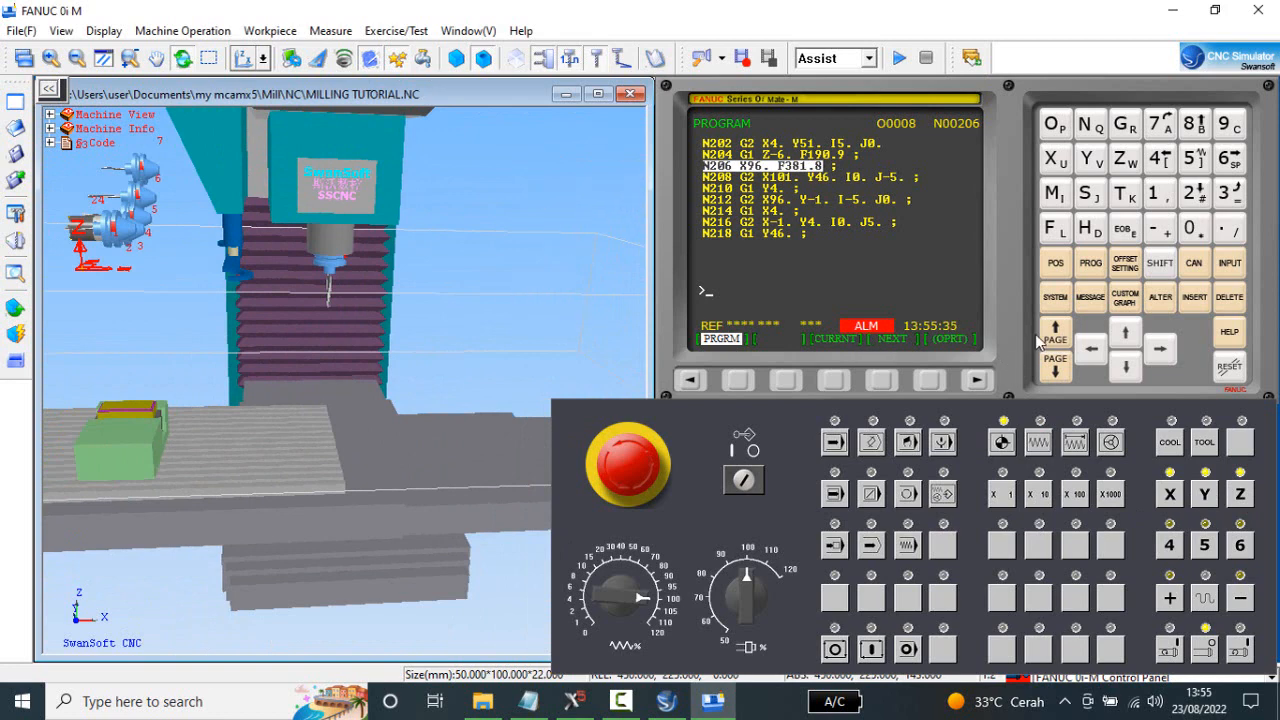
Open the work coordinate offsets and set the G54 Z offset to -0.5.
left_click(1128, 268)
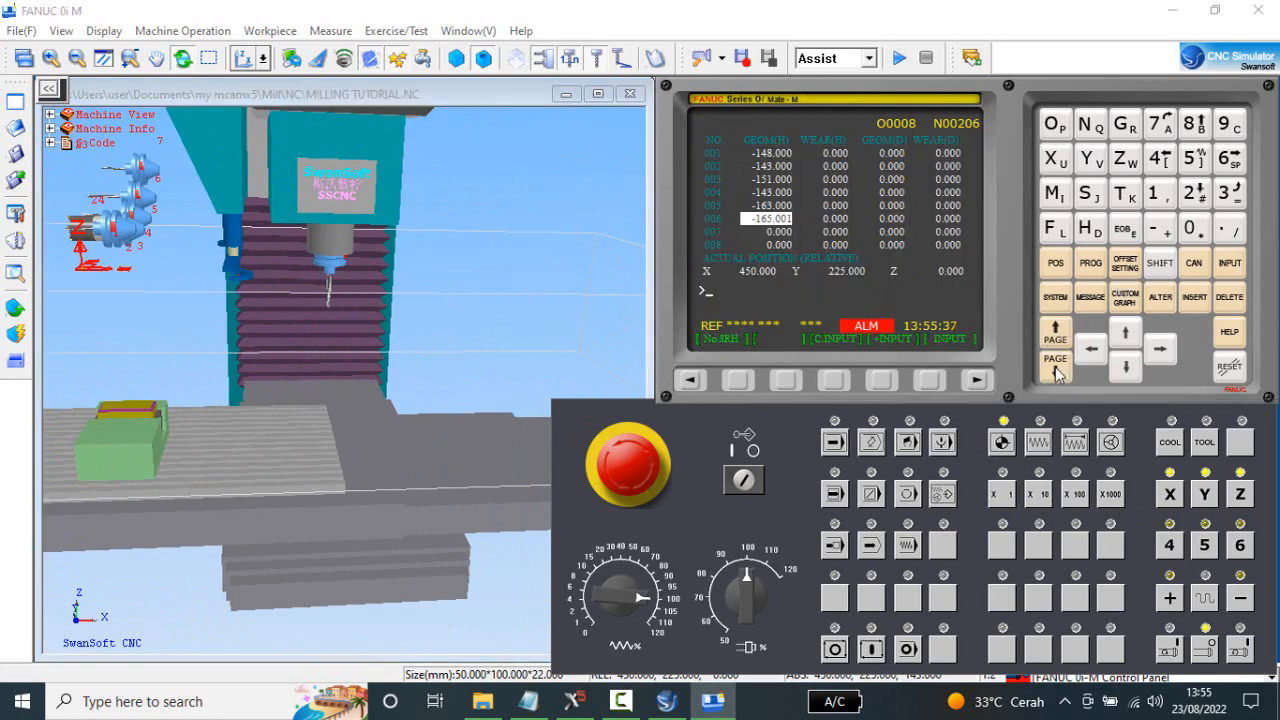
left_click(690, 380)
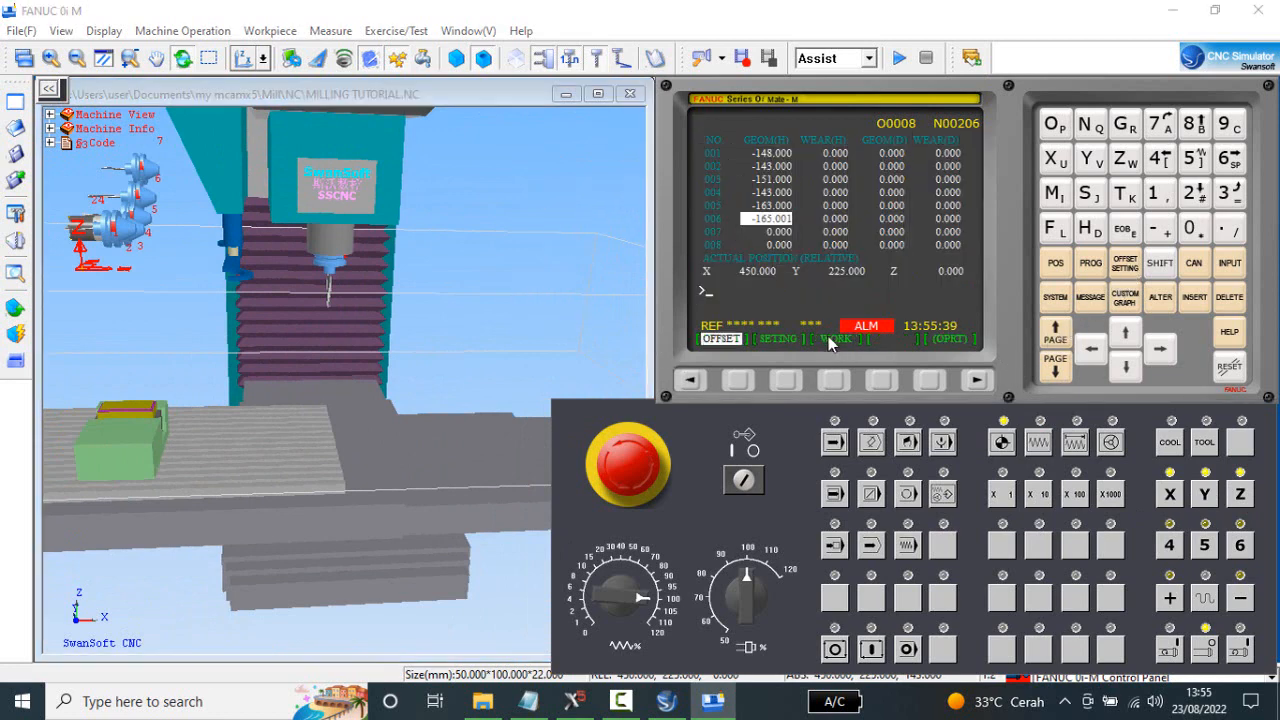
left_click(832, 380)
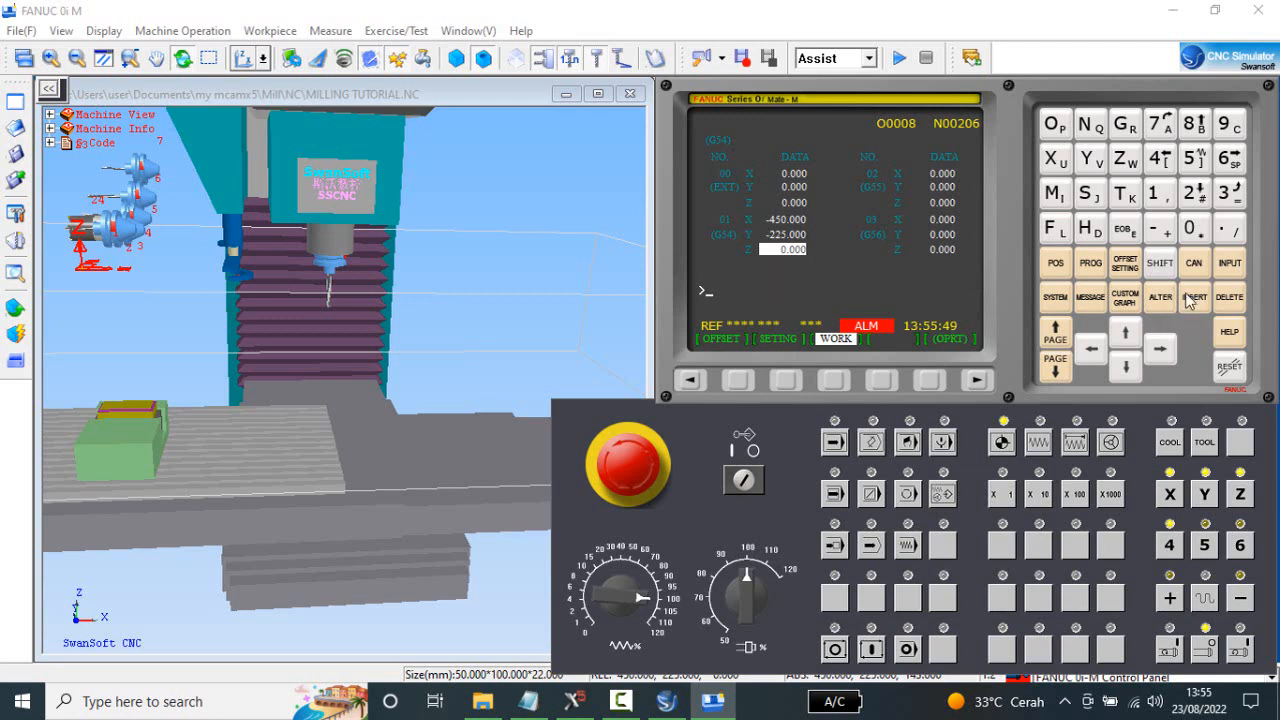
left_click(1230, 229)
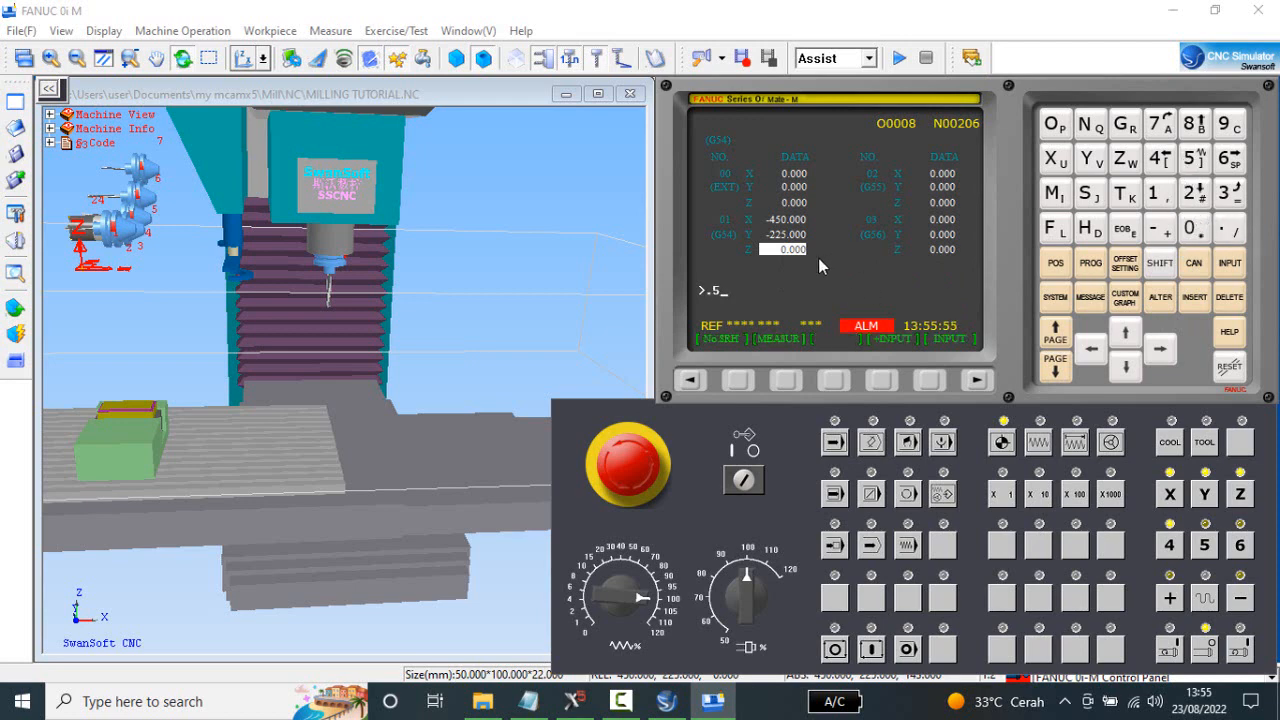
left_click(881, 380)
left_click(1165, 232)
left_click(1192, 232)
left_click(1228, 236)
left_click(1192, 160)
left_click(1230, 264)
Show the program page, replace the machined workpiece with fresh stock using the existing workpiece settings, and collapse the G Code listing.
left_click(1090, 264)
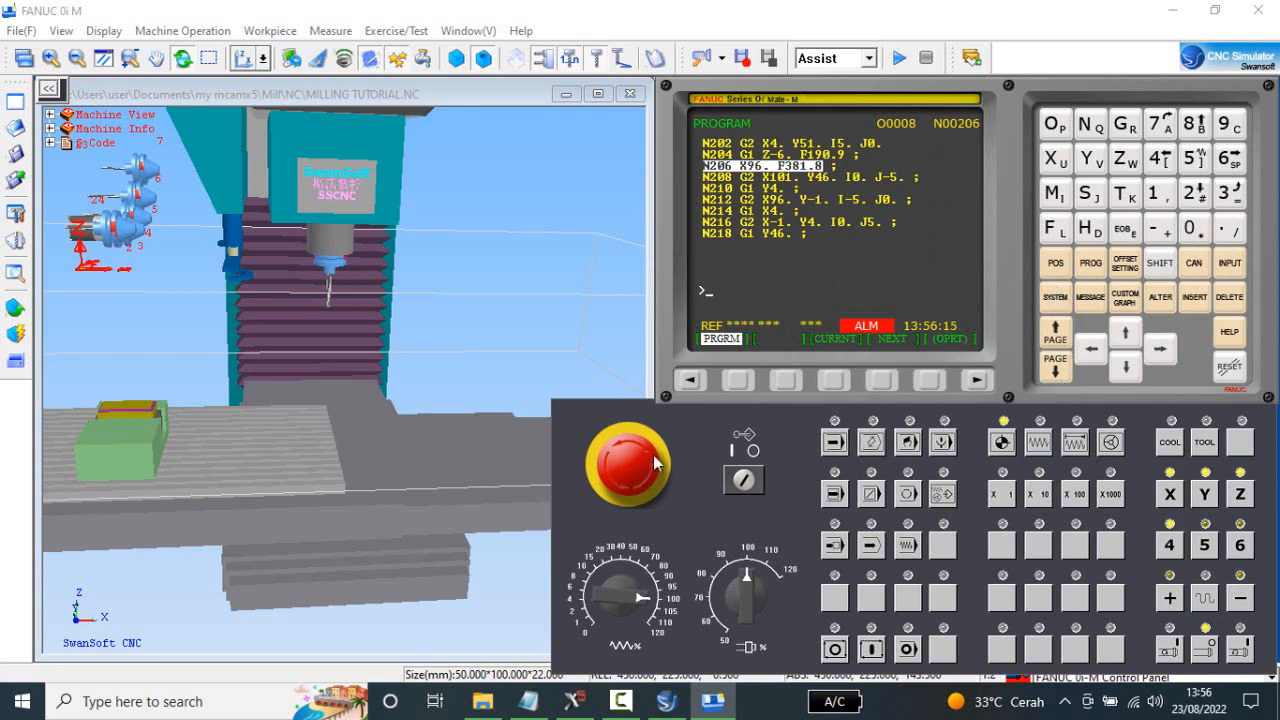
left_click(272, 31)
left_click(283, 52)
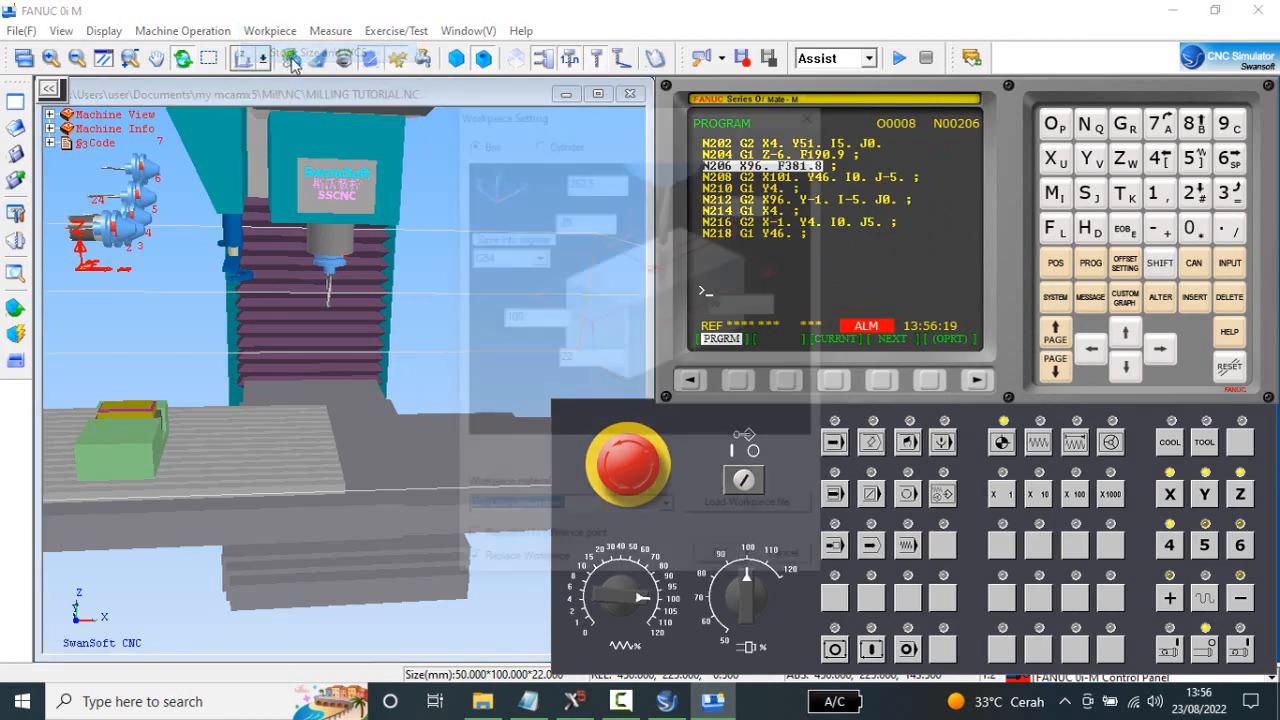
left_click(729, 562)
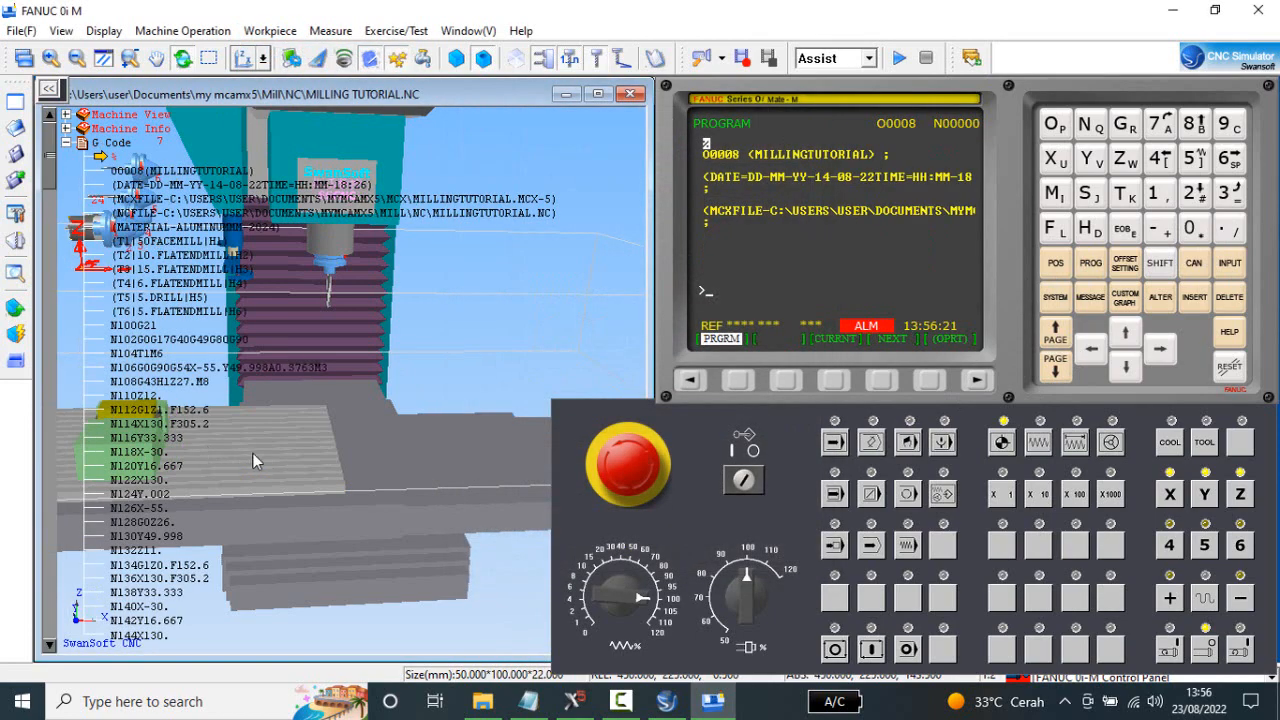
left_click(66, 144)
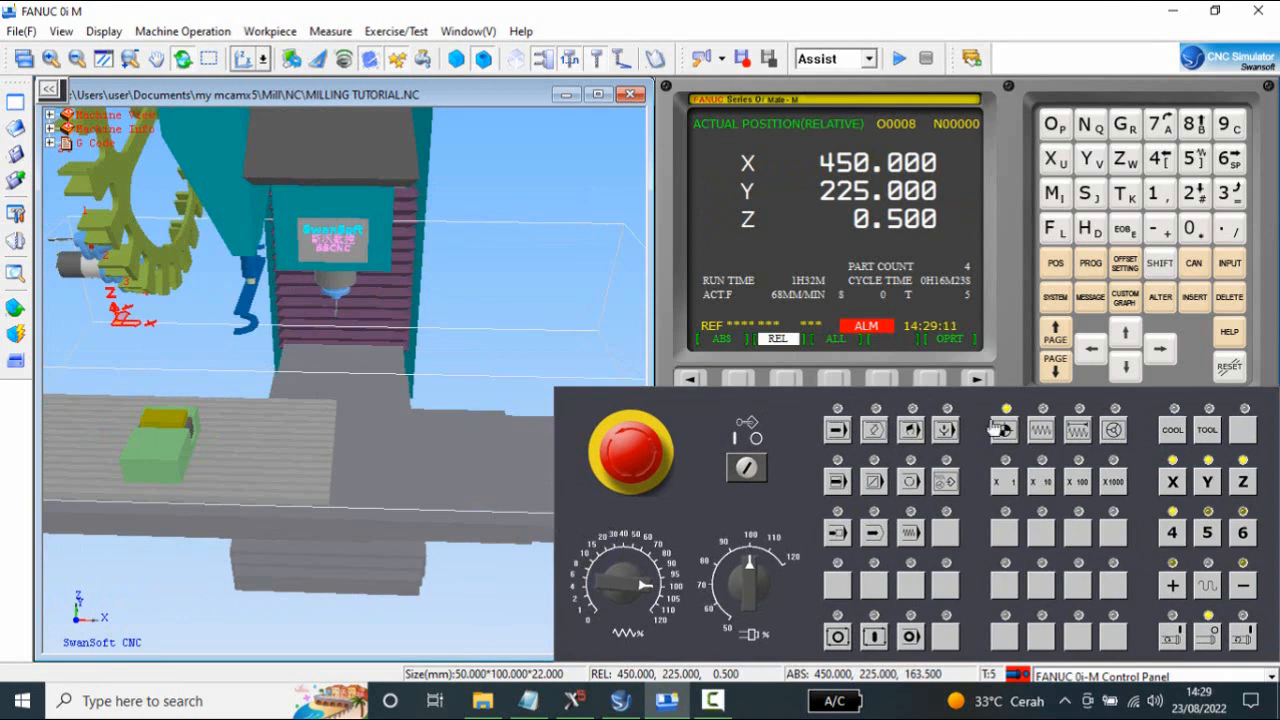
Run program O0008 in AUTO mode with the program page displayed, the G Code listing collapsed and a close view of the workpiece.
left_click(845, 432)
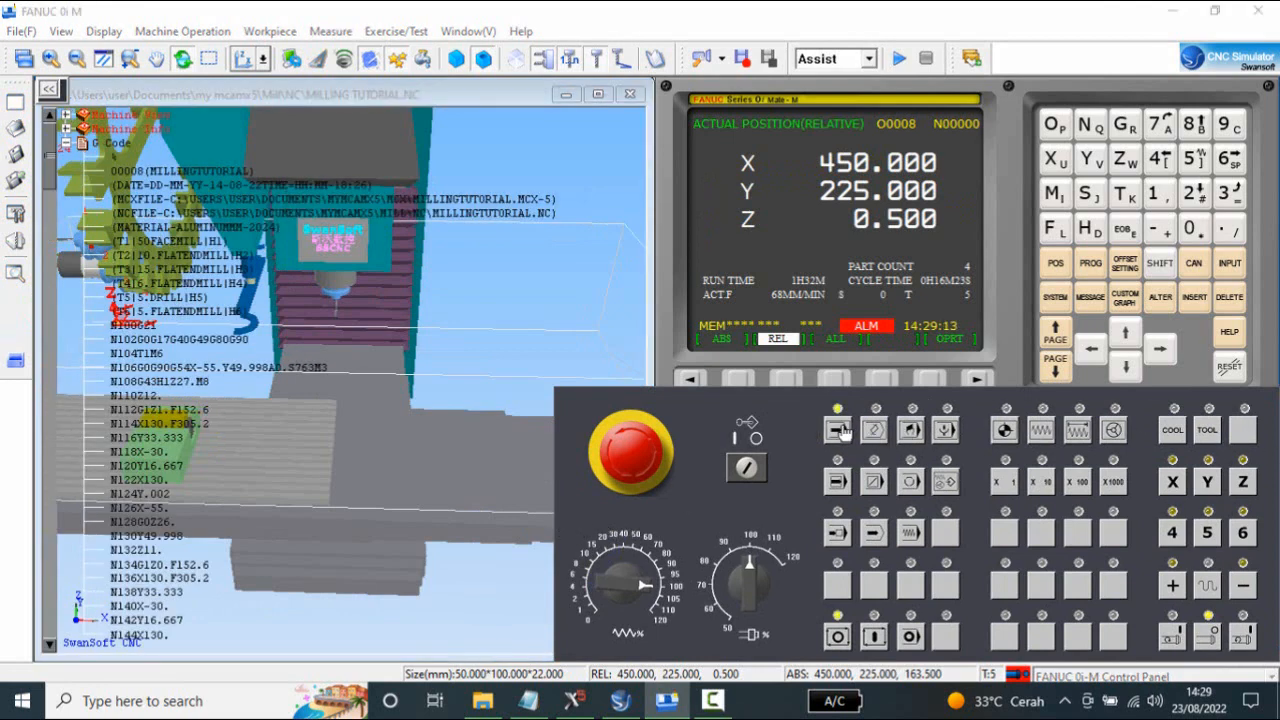
left_click(66, 145)
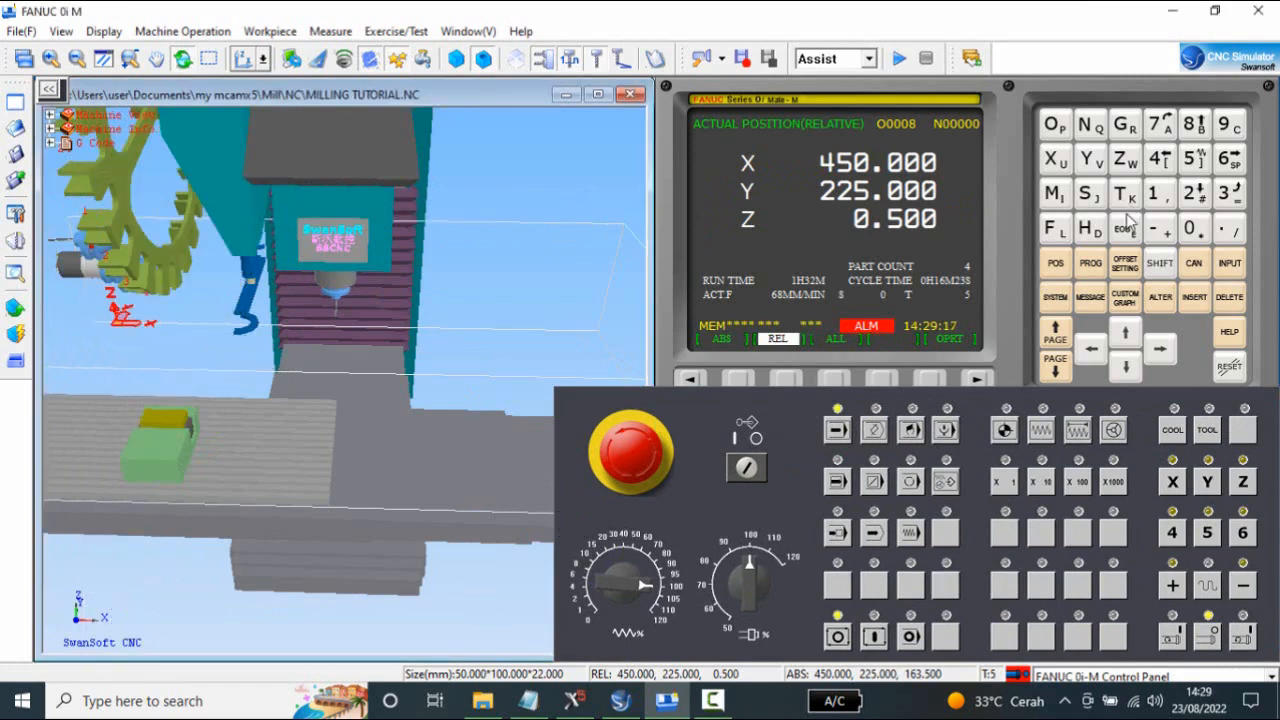
left_click(1092, 264)
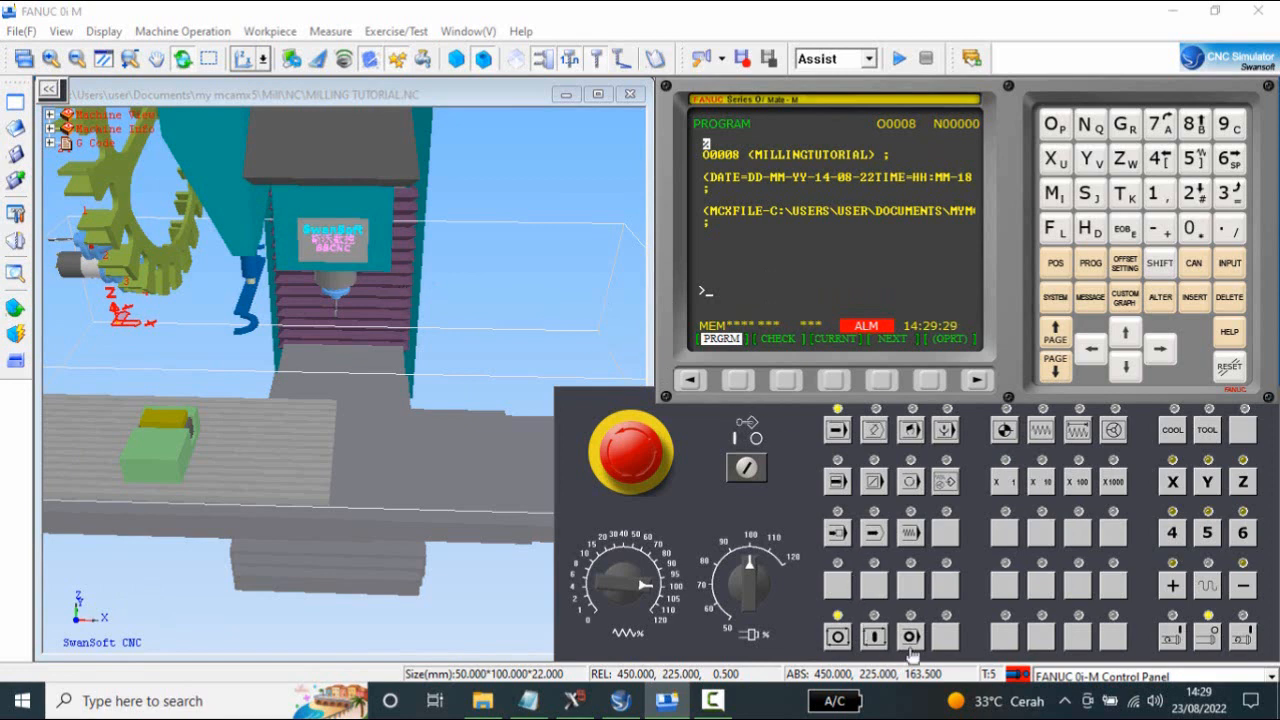
left_click(879, 640)
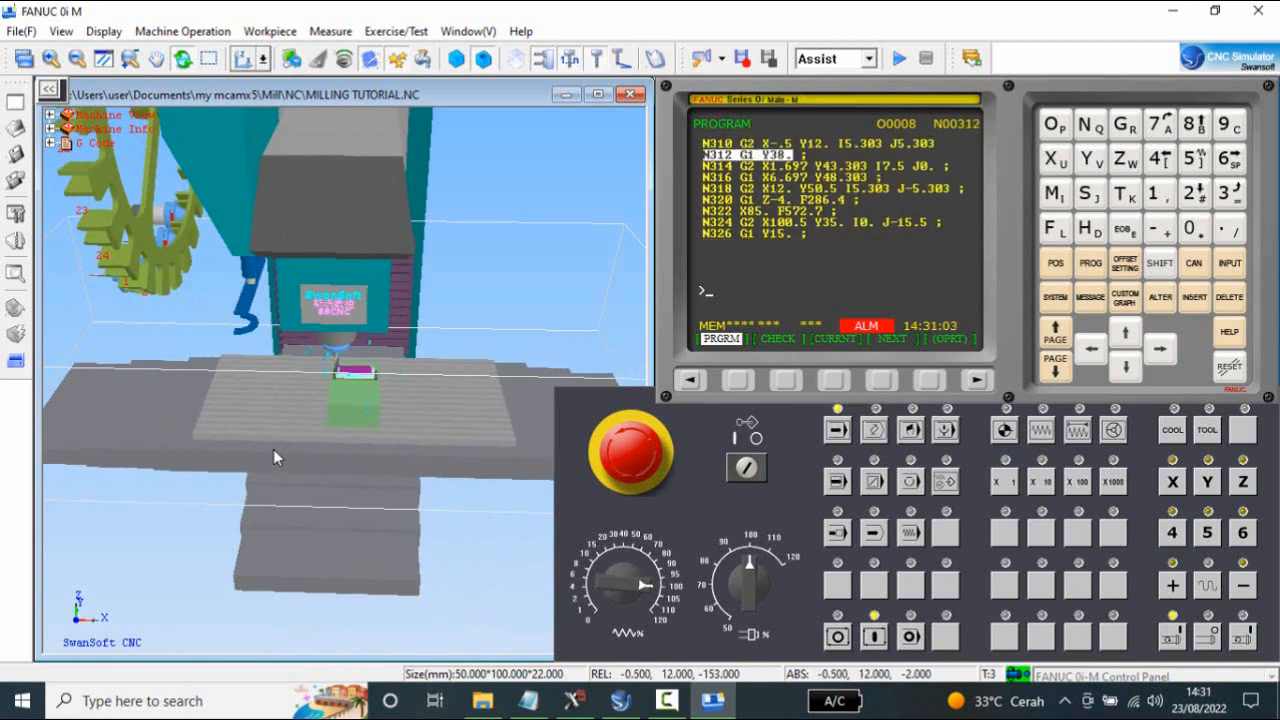
scroll(313, 382, "up", 5)
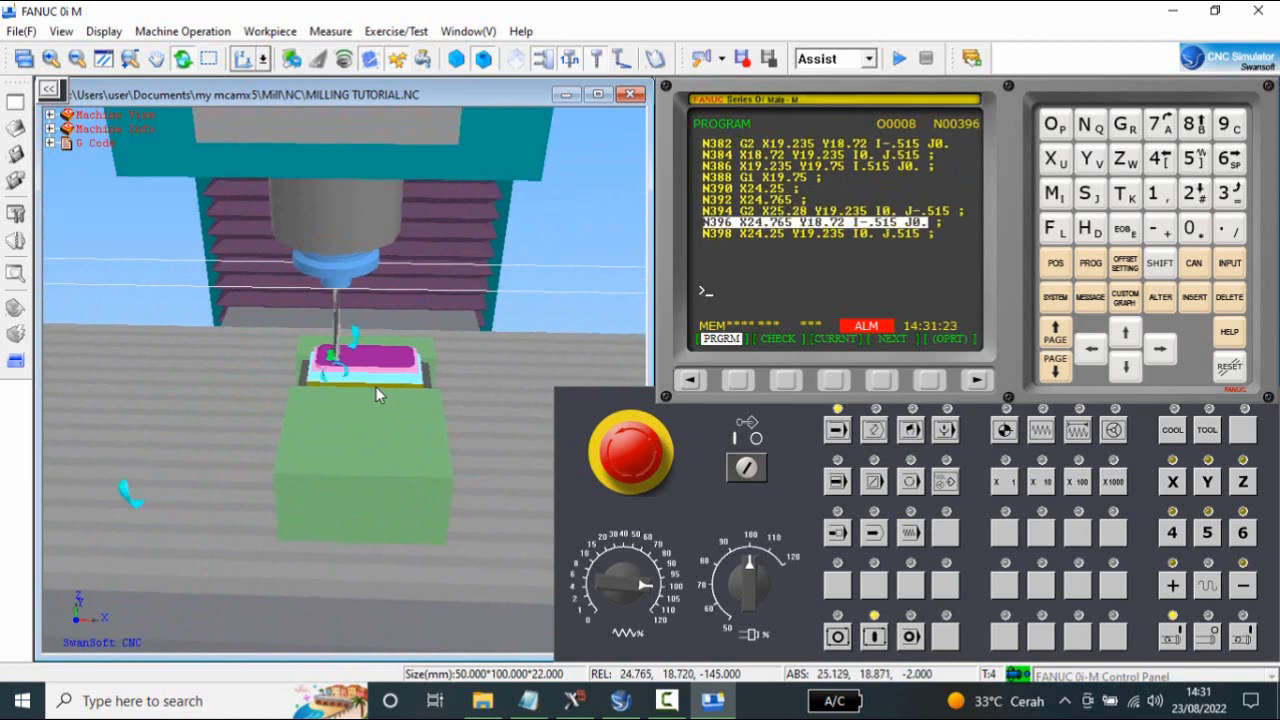
scroll(397, 387, "up", 2)
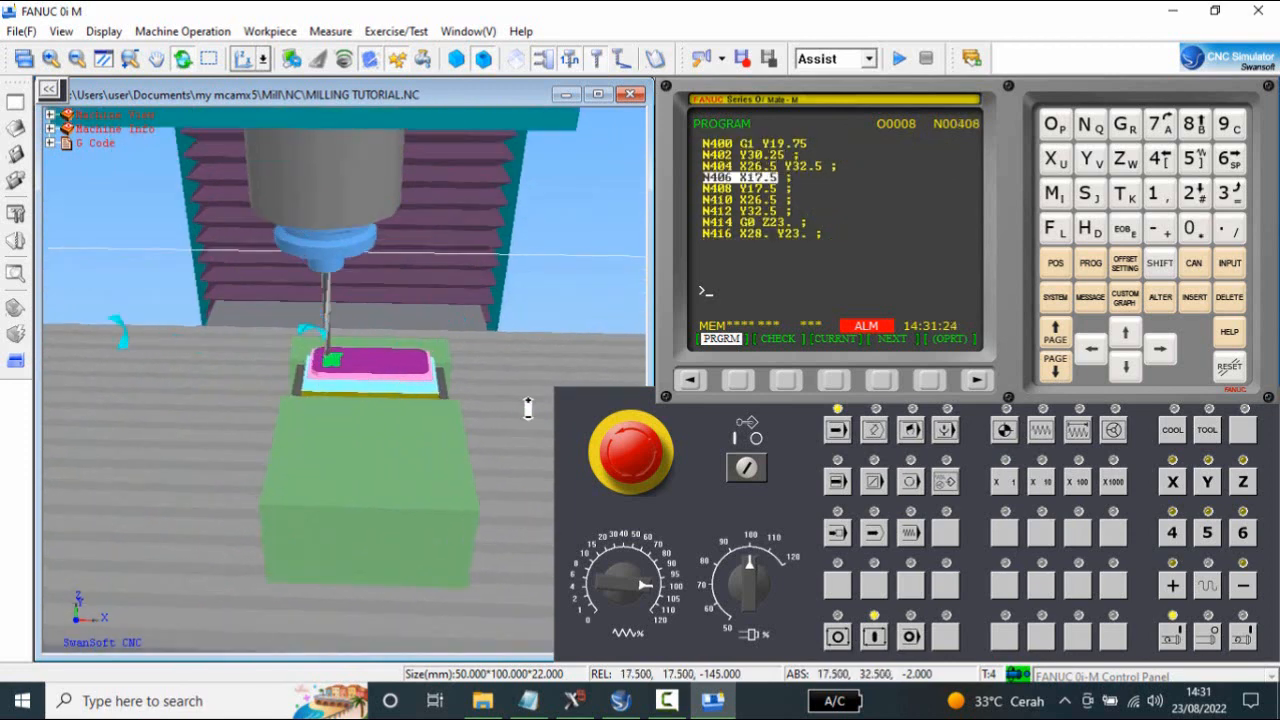
scroll(505, 395, "up", 3)
scroll(505, 395, "down", 1)
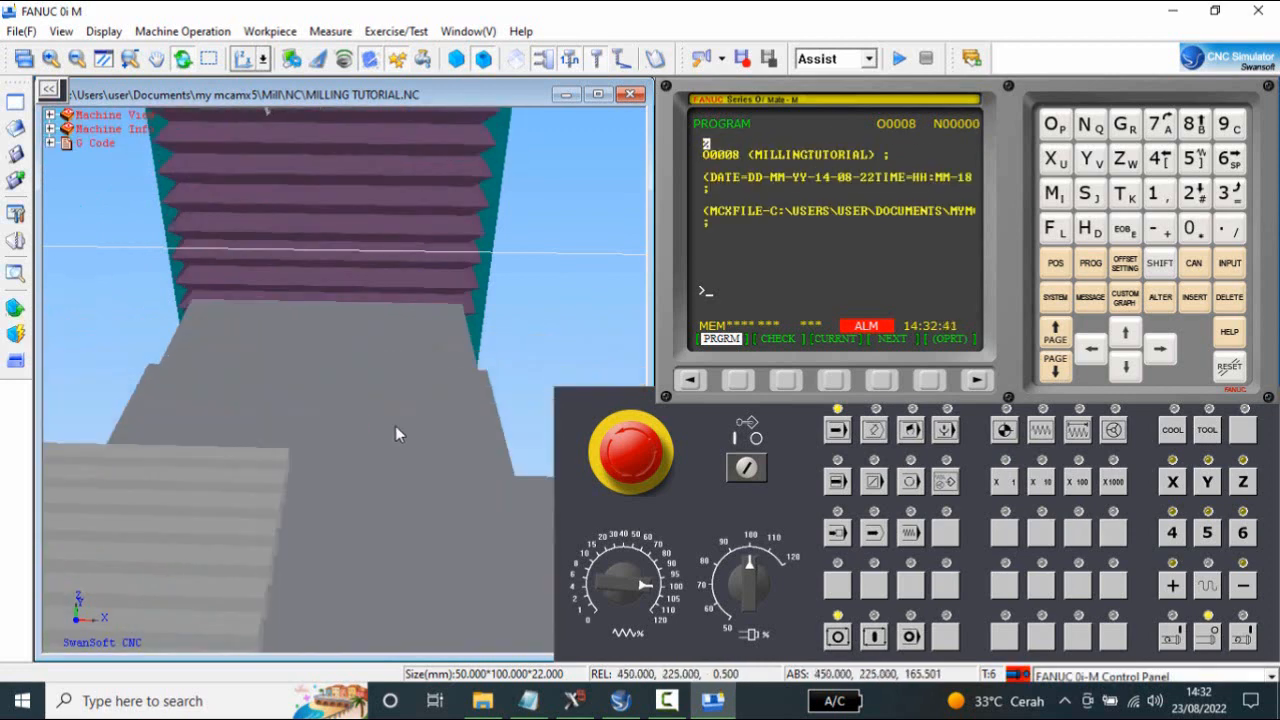
Examine the finished workpiece's contours, pockets and drilled holes up close from an elevated angle.
scroll(377, 369, "down", 10)
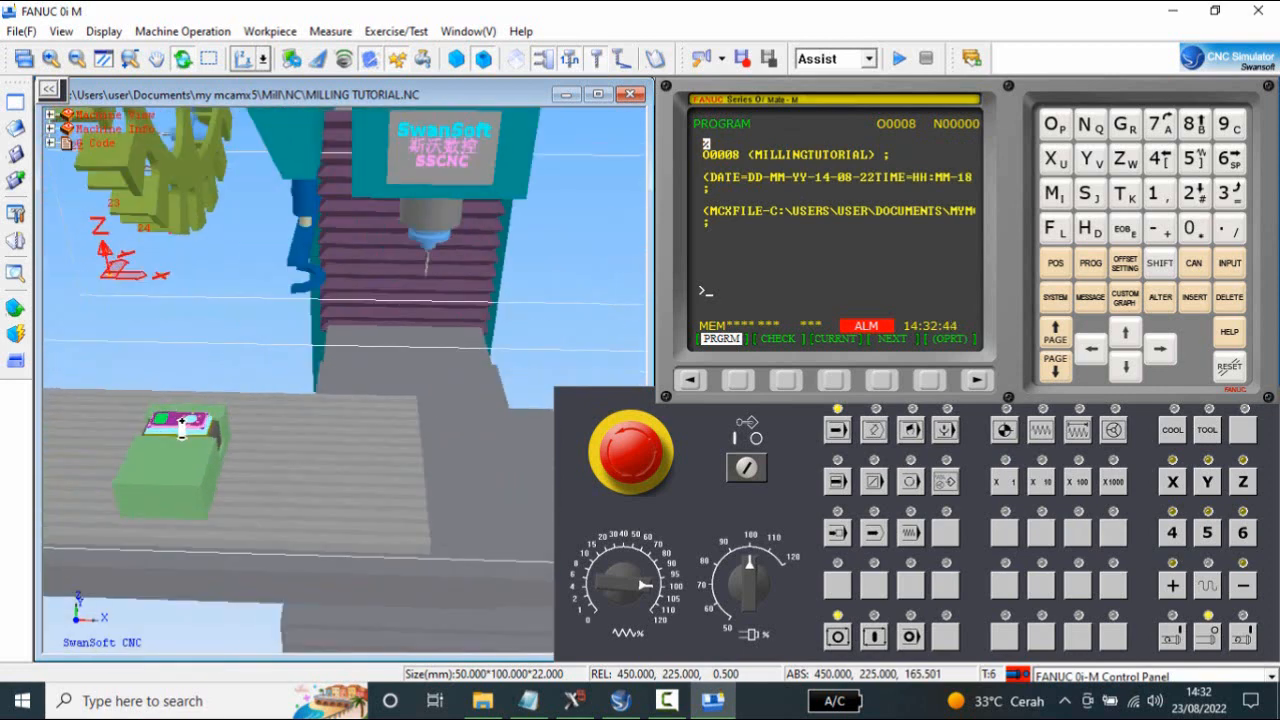
scroll(180, 425, "up", 5)
scroll(151, 443, "up", 5)
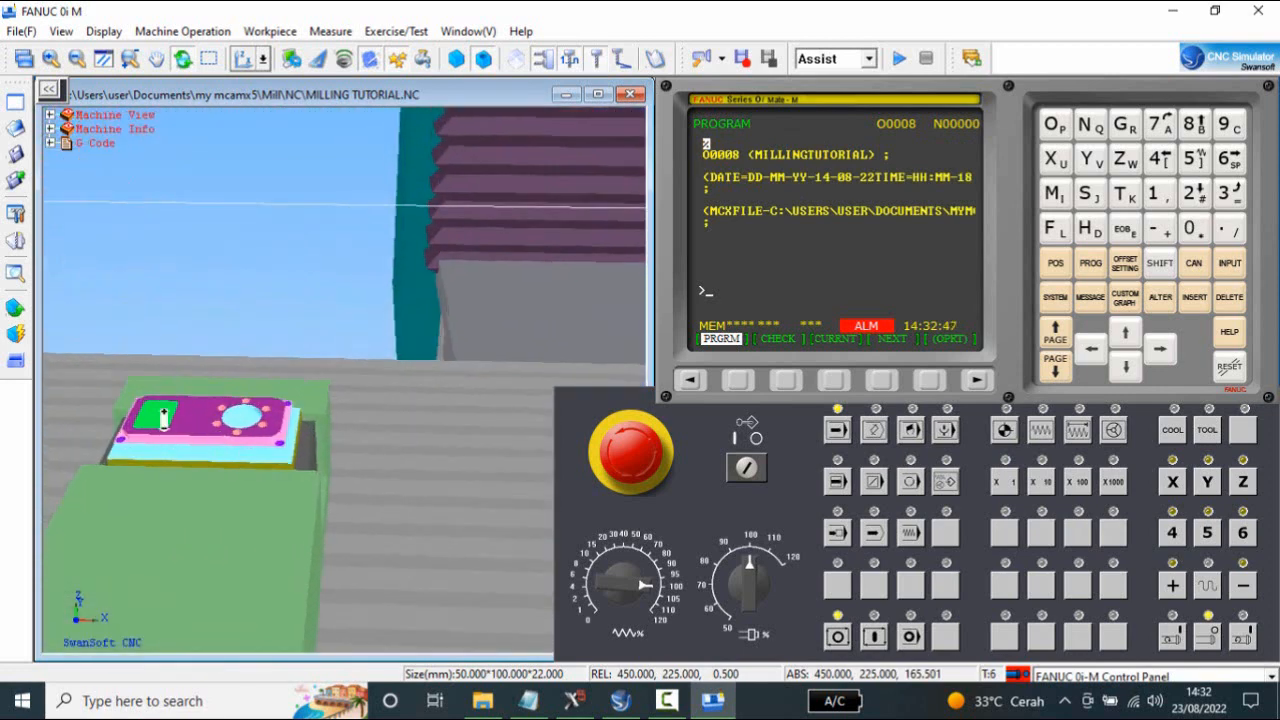
left_click_drag(347, 397, 245, 455)
scroll(290, 352, "down", 5)
scroll(250, 452, "up", 6)
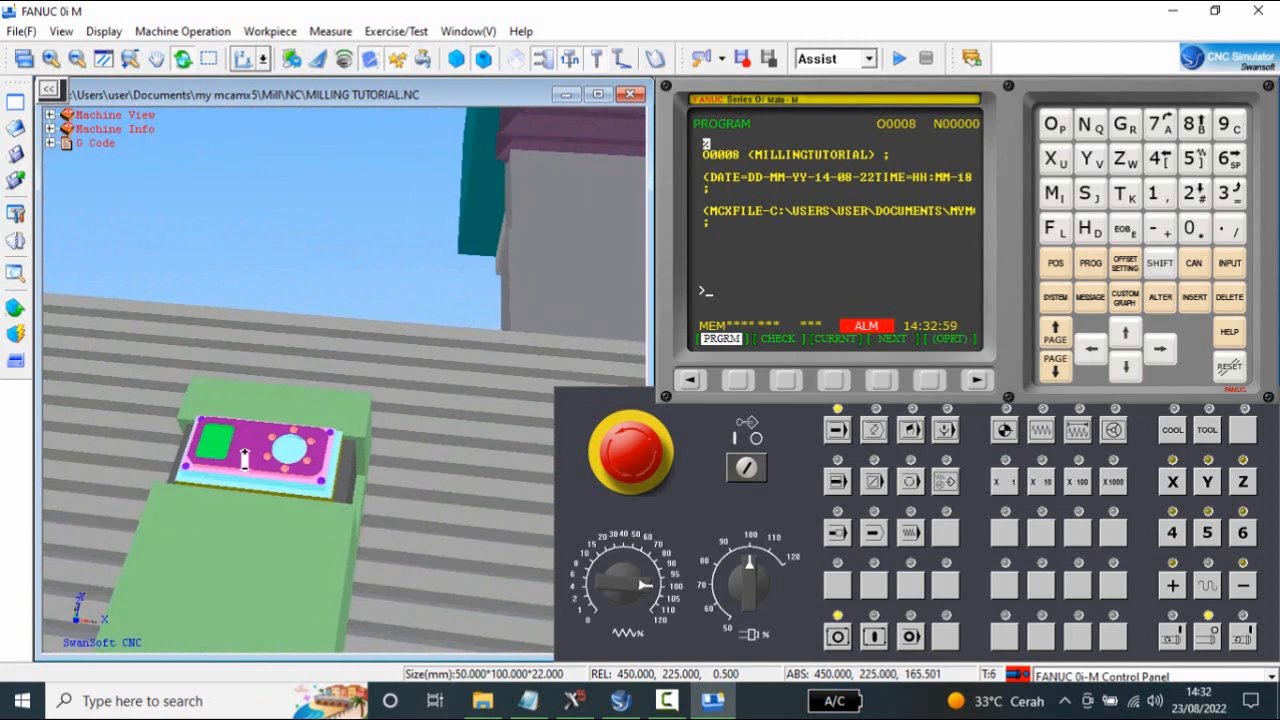
scroll(290, 450, "down", 3)
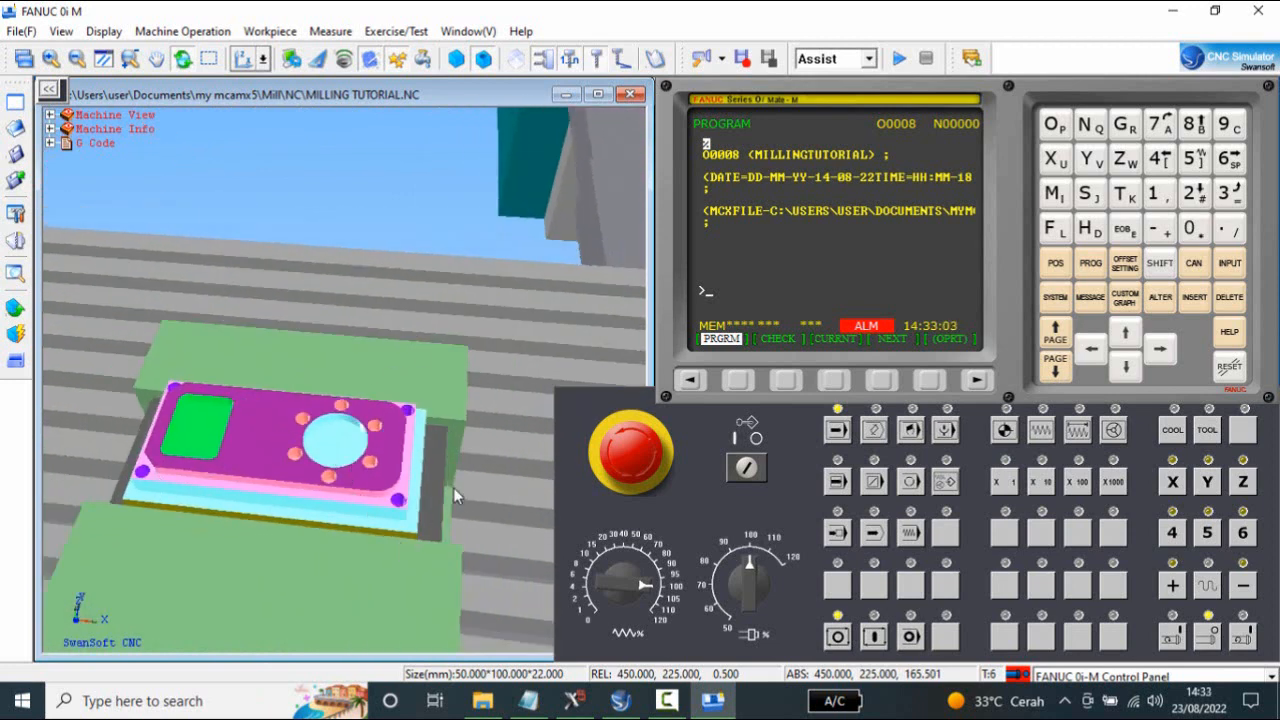
Switch to Mastercam and run Verify on the toolpaths, keeping the box stock taken from Stock Setup.
left_click(585, 708)
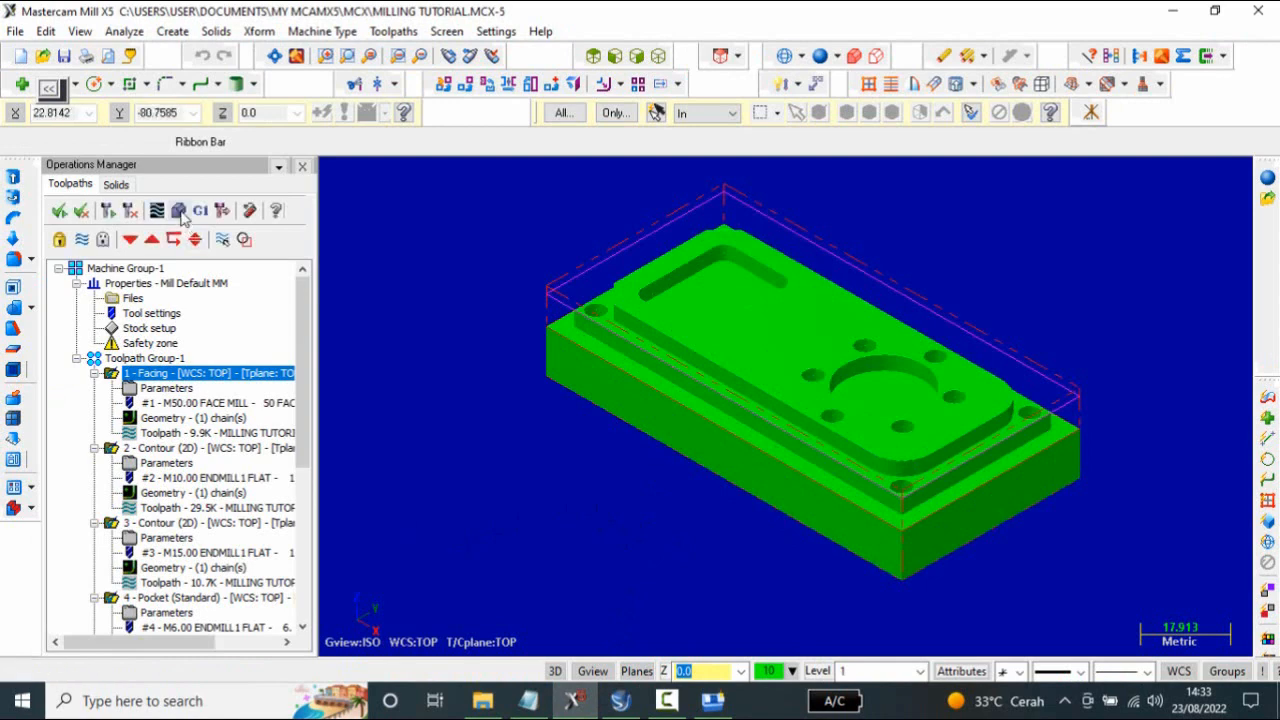
left_click(180, 212)
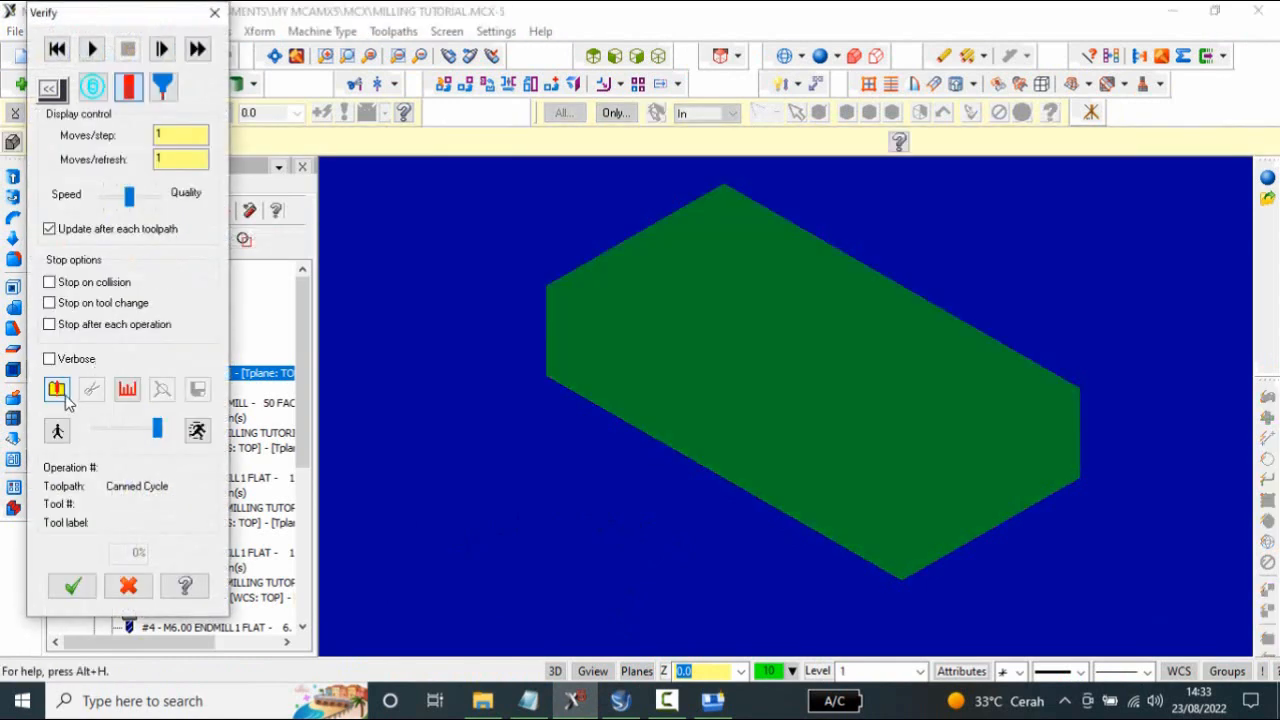
left_click(60, 392)
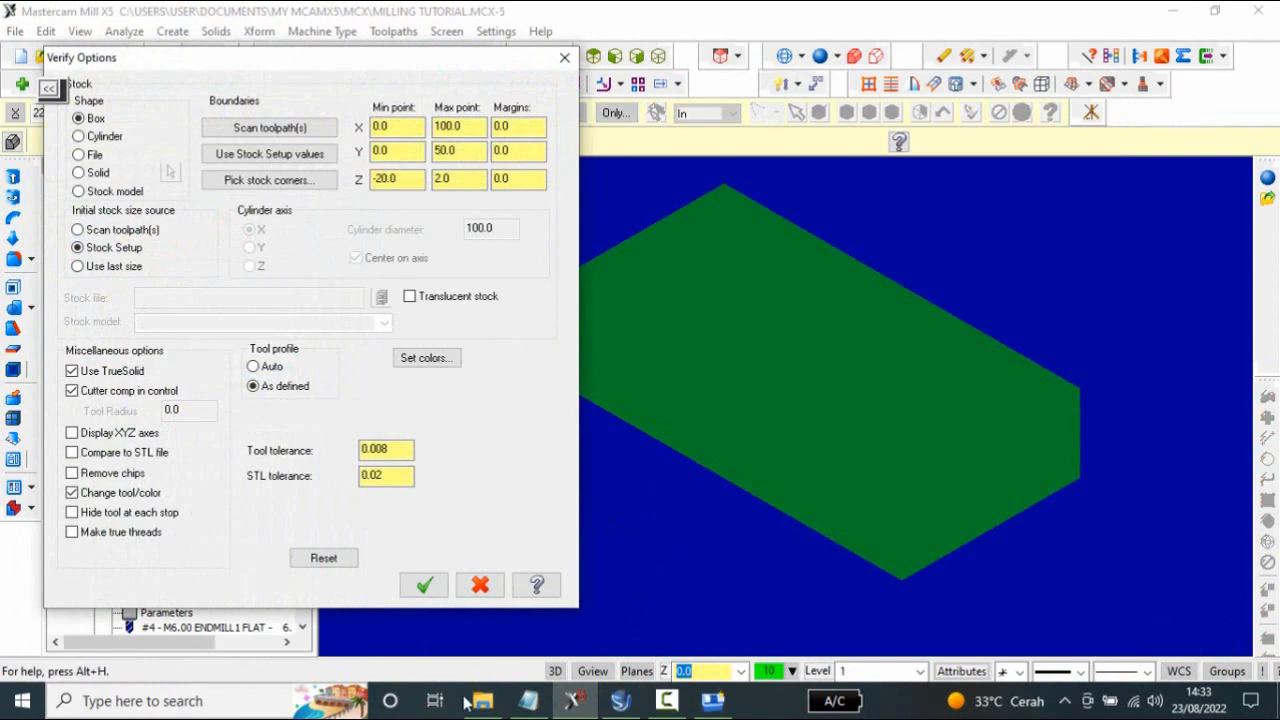
left_click(424, 585)
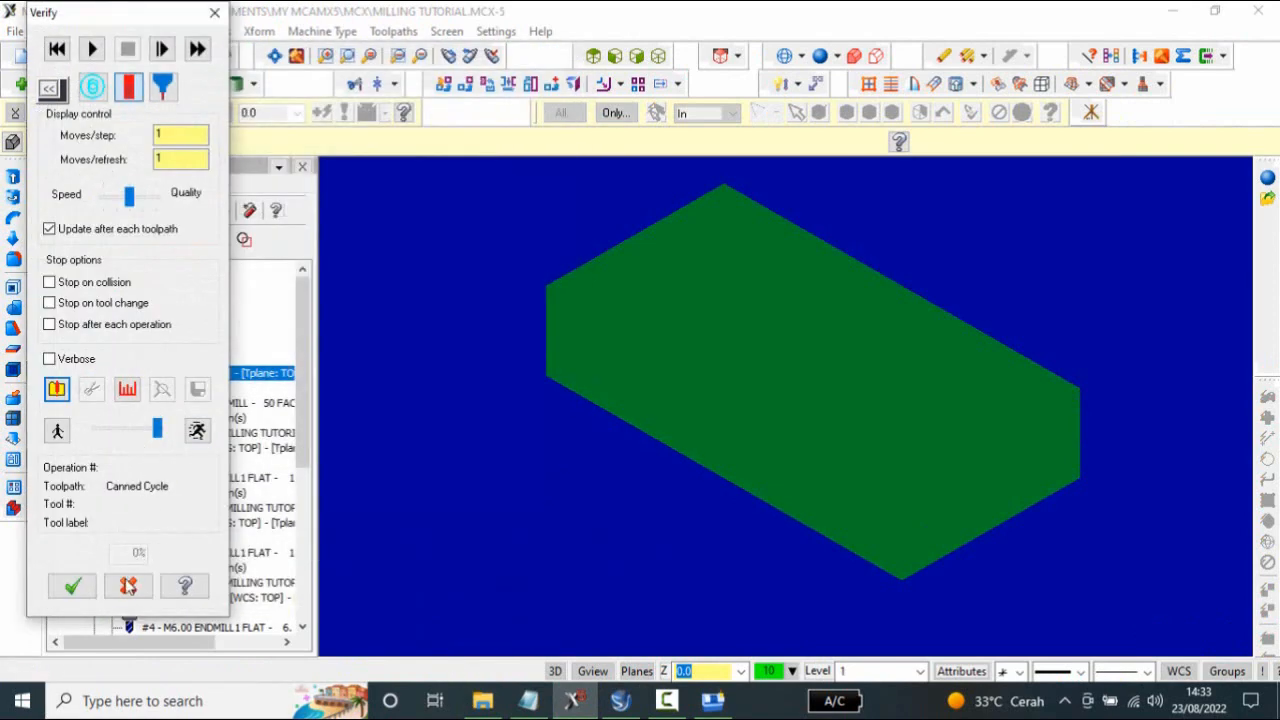
left_click(93, 50)
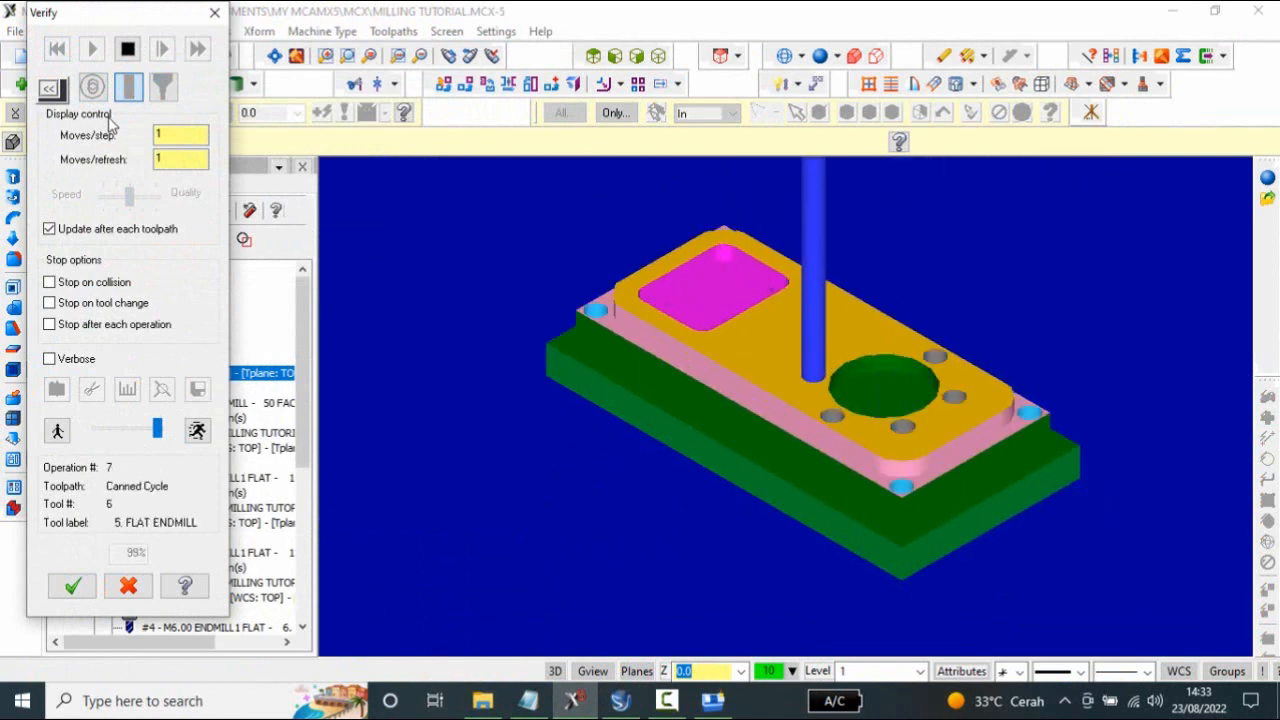
Rotate the verified part to examine its top face for comparison, and switch back to the FANUC 0i M simulator.
right_click(818, 356)
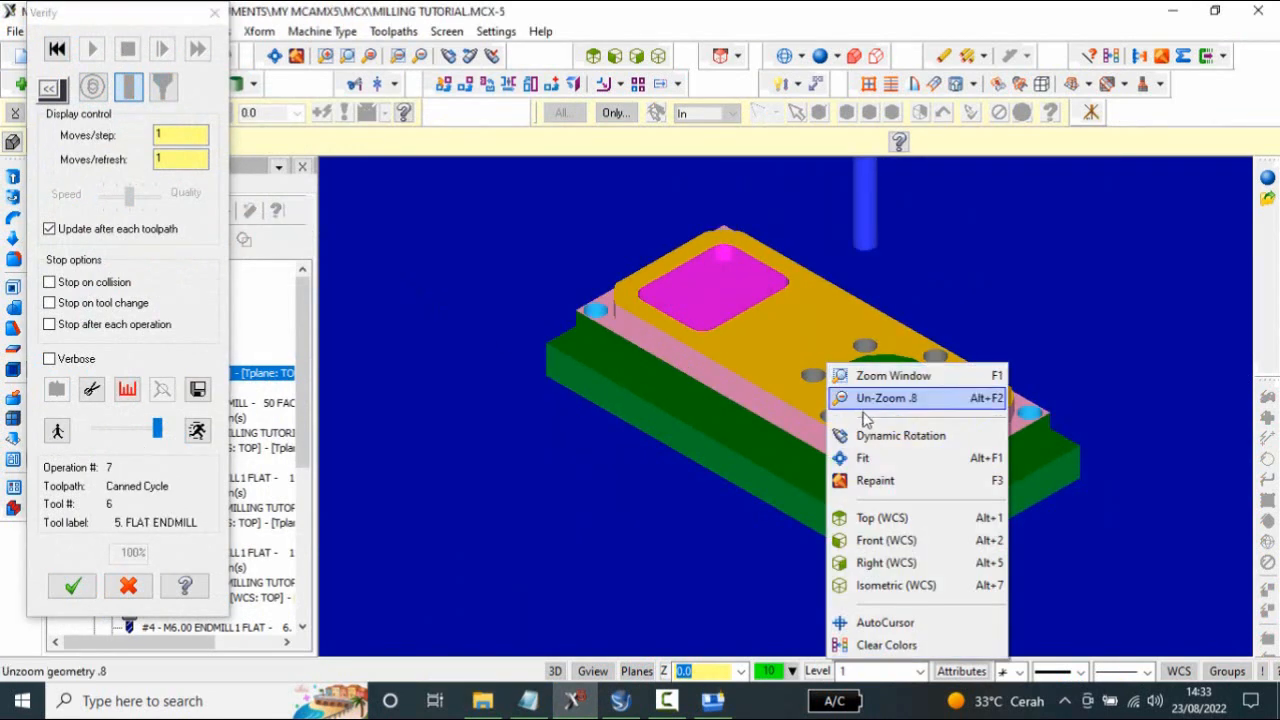
left_click(871, 457)
left_click(804, 344)
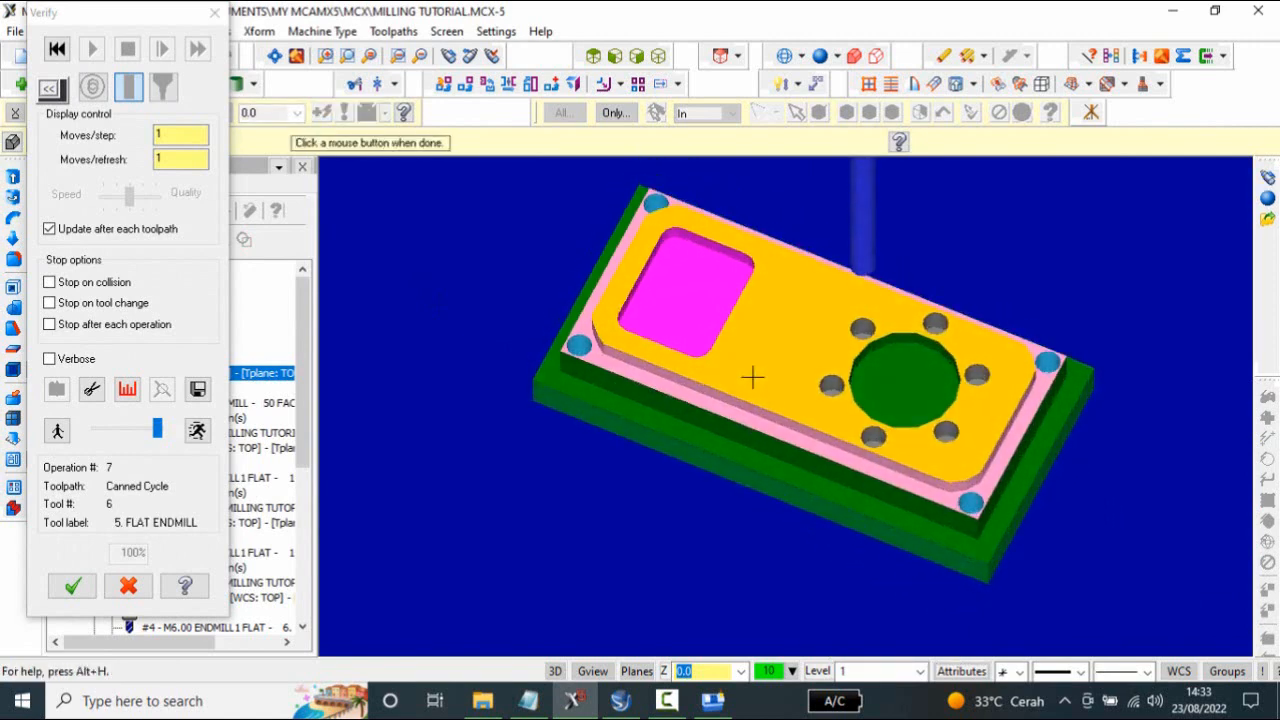
left_click(748, 410)
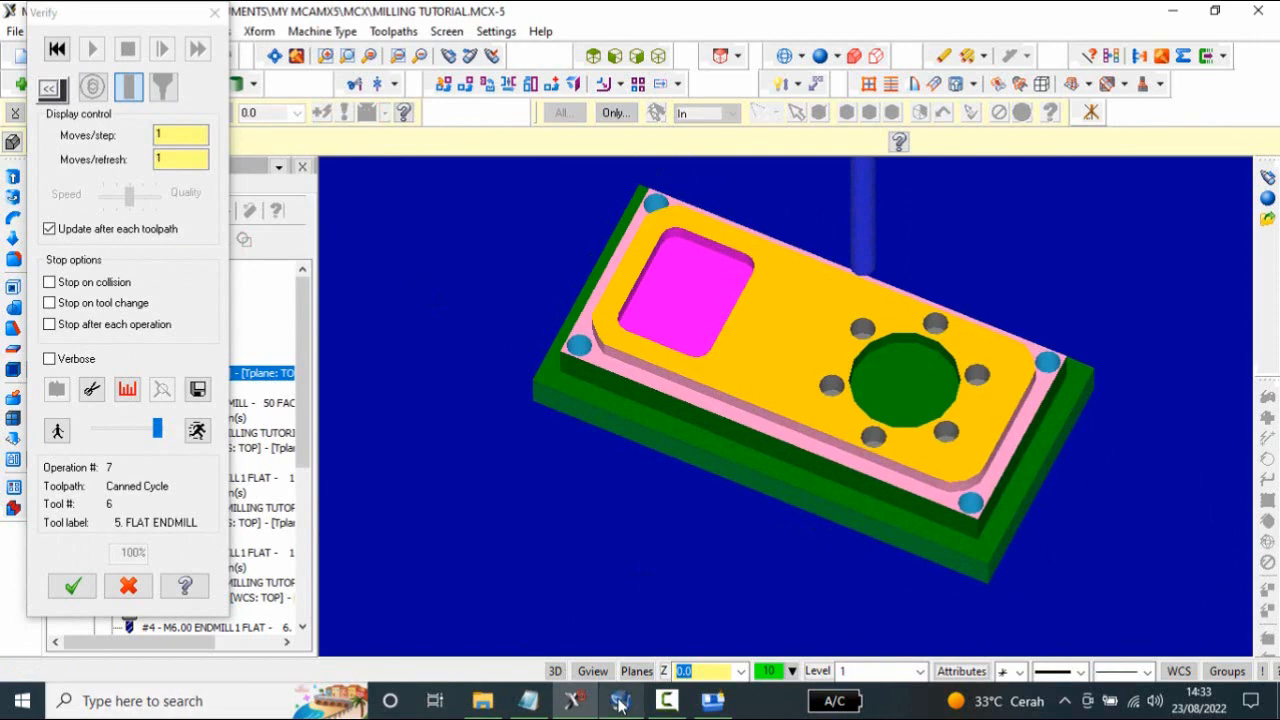
left_click(722, 702)
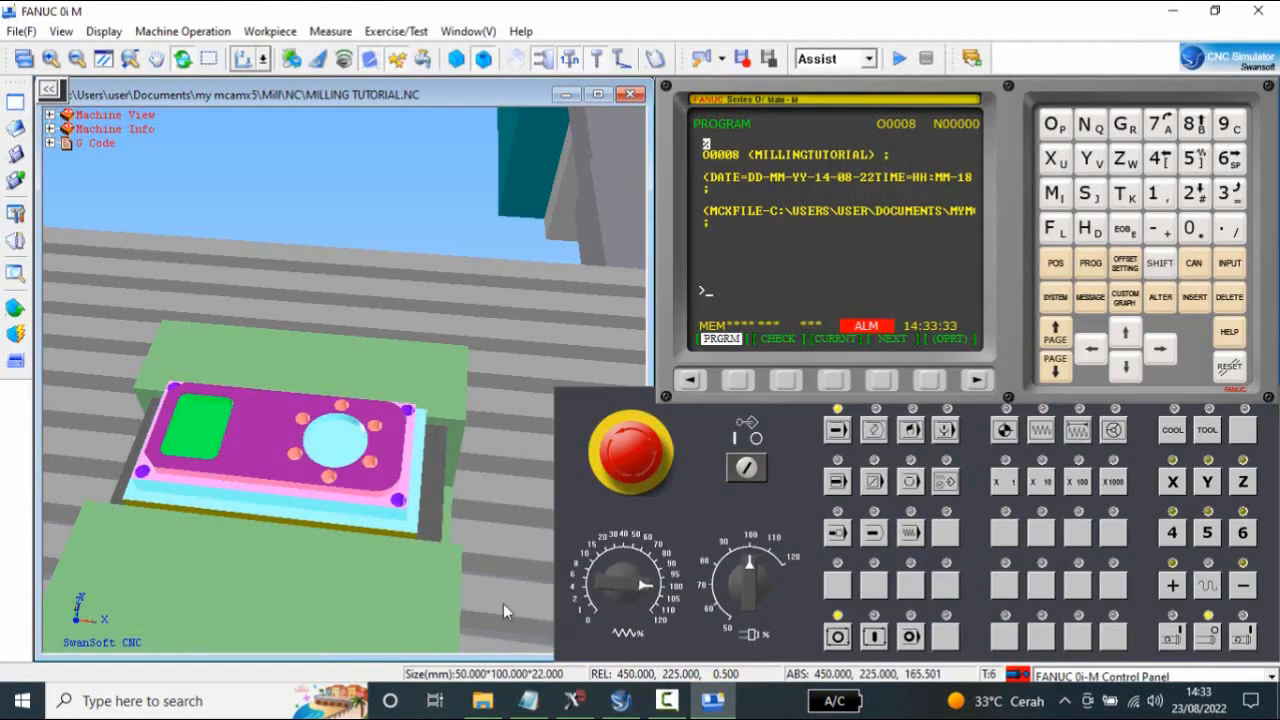